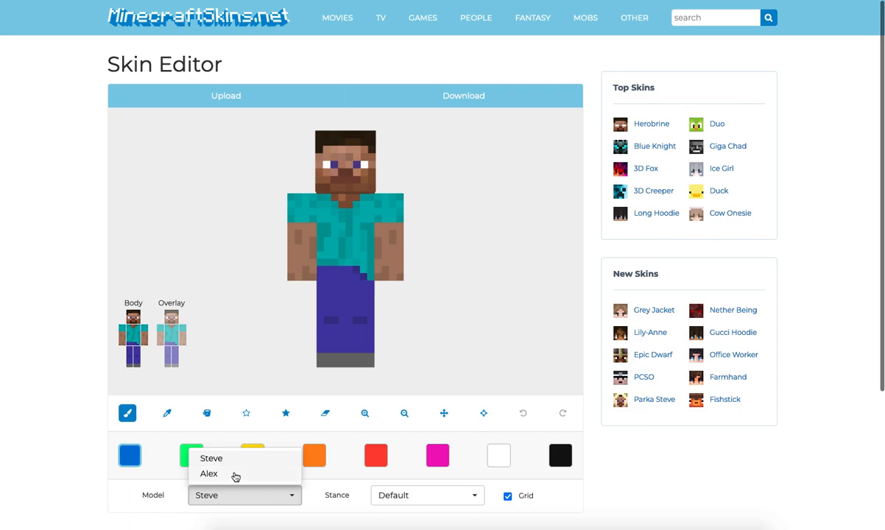
# Switch the skin's model from Steve to Alex.
pyautogui.click(266, 321)
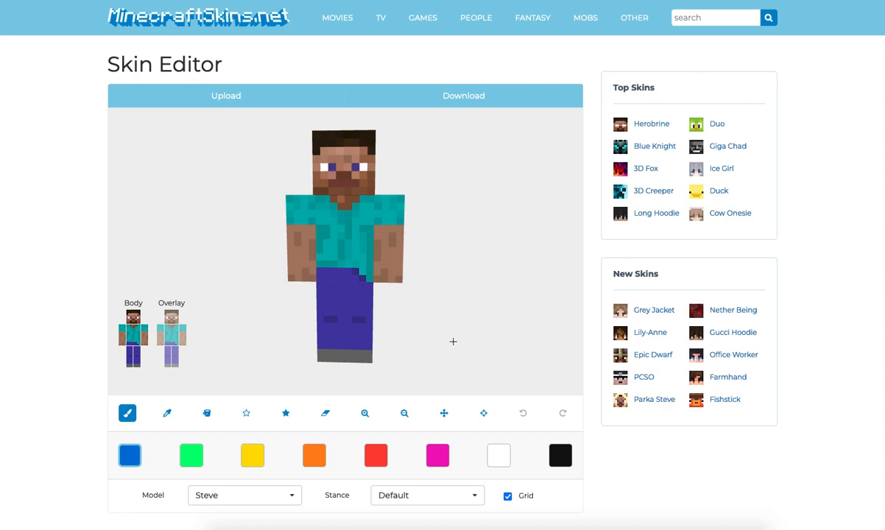
pyautogui.click(261, 496)
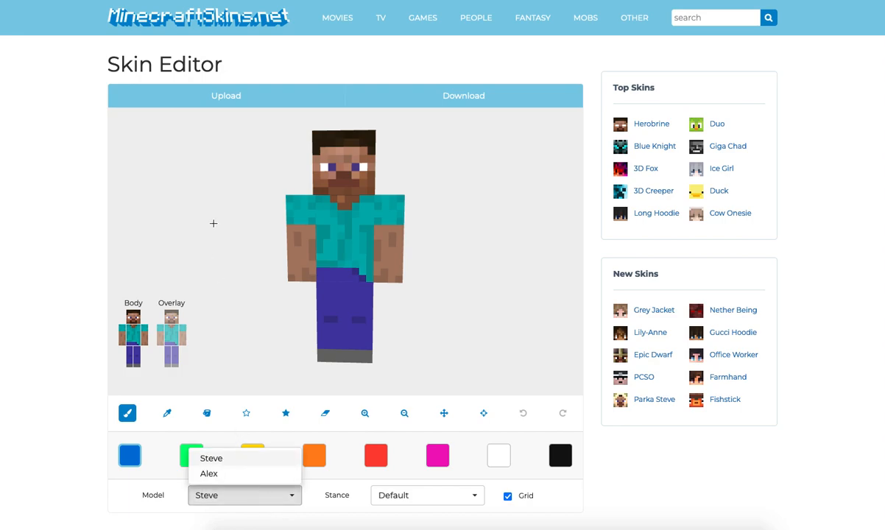
pyautogui.moveTo(236, 297)
pyautogui.mouseDown()
pyautogui.moveTo(243, 293)
pyautogui.moveTo(235, 296)
pyautogui.mouseUp()
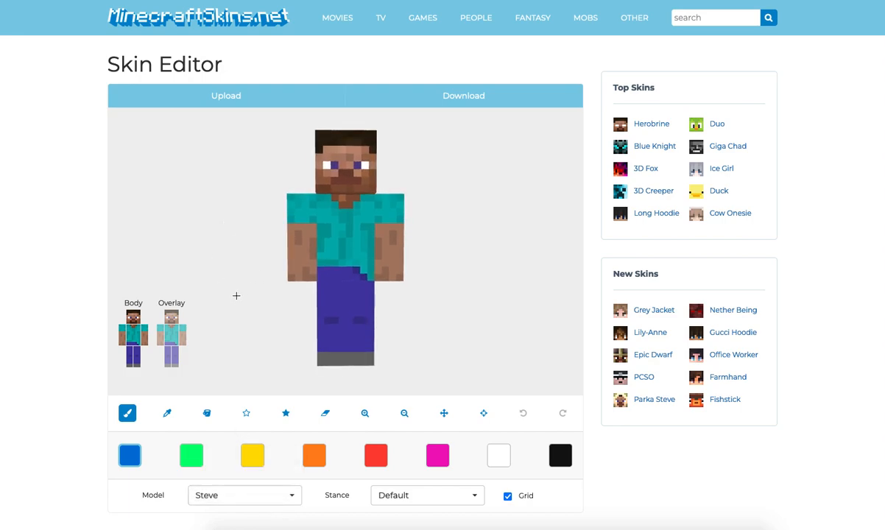
pyautogui.click(249, 494)
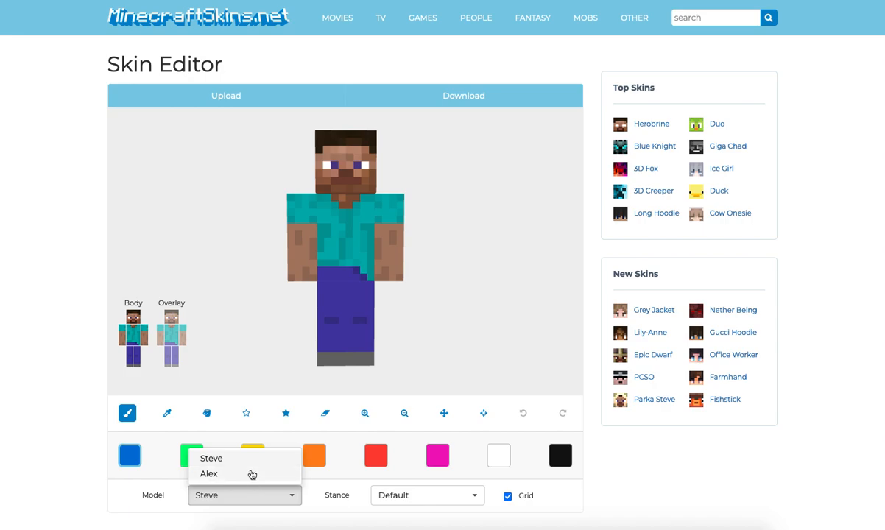
pyautogui.click(249, 475)
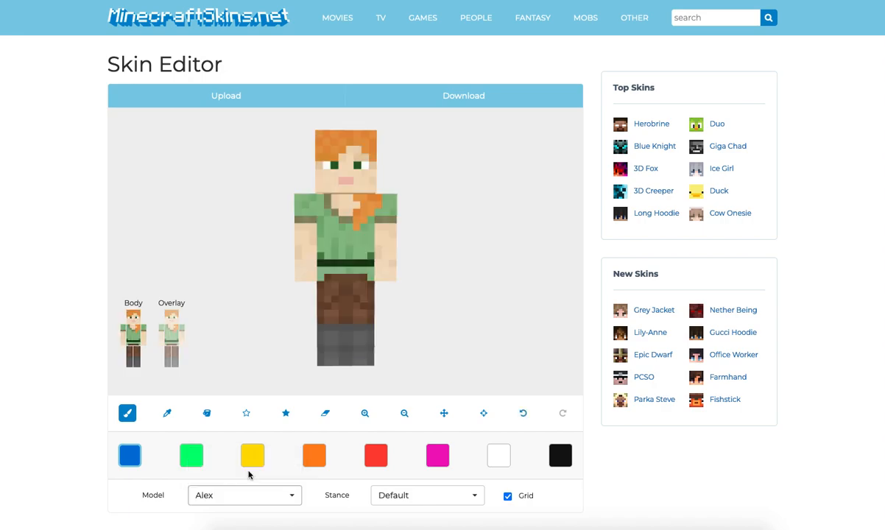
# Hide the head, torso and both legs of the body layer, leaving only the two arms on display.
pyautogui.click(134, 339)
pyautogui.click(137, 356)
pyautogui.click(131, 357)
pyautogui.click(135, 319)
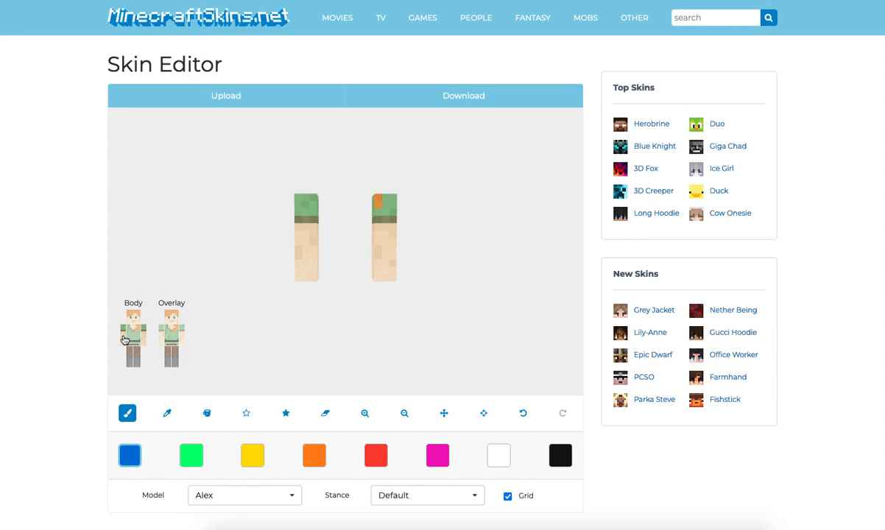
pyautogui.click(124, 340)
pyautogui.click(143, 338)
pyautogui.click(144, 339)
pyautogui.click(124, 340)
pyautogui.click(498, 456)
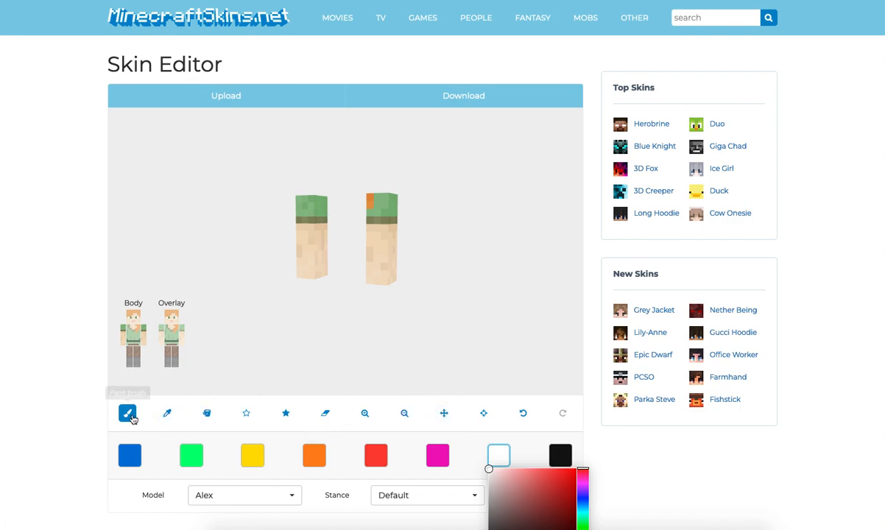
pyautogui.click(133, 418)
pyautogui.click(126, 340)
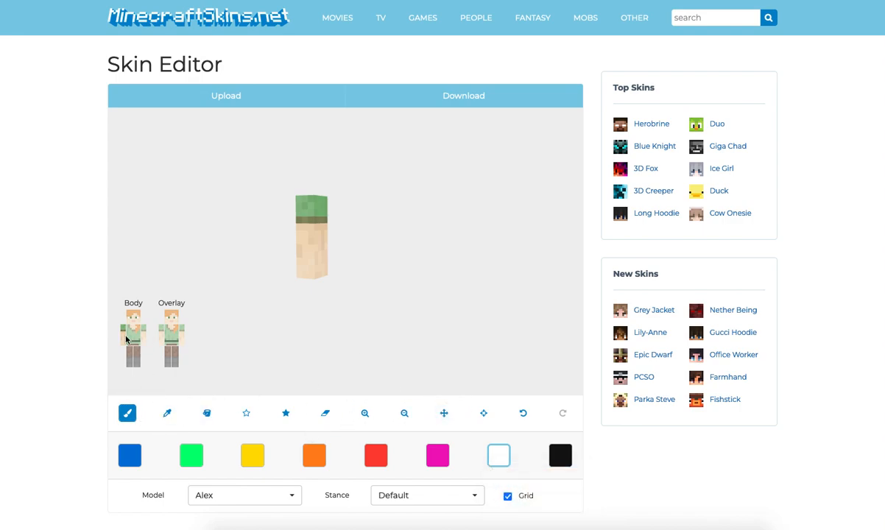
pyautogui.click(145, 341)
pyautogui.moveTo(339, 353); pyautogui.dragTo(356, 354)
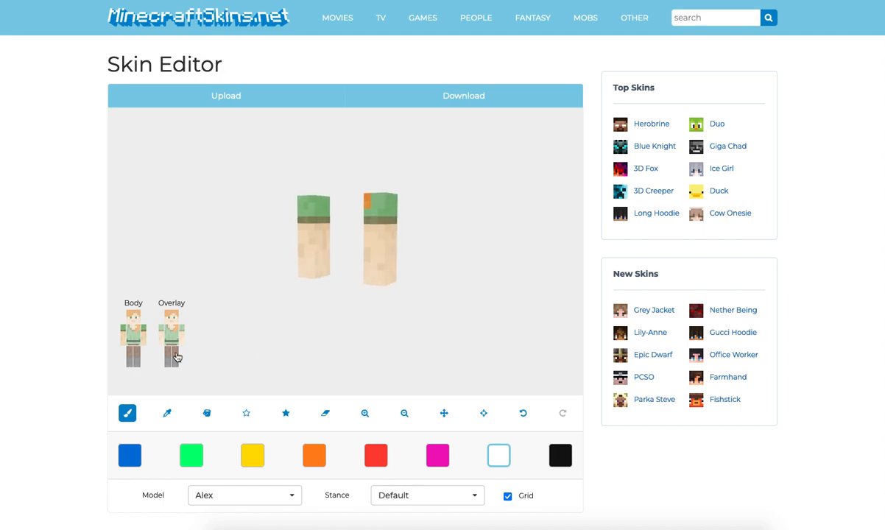
# Change the orange colour swatch to a muted brown.
pyautogui.click(316, 458)
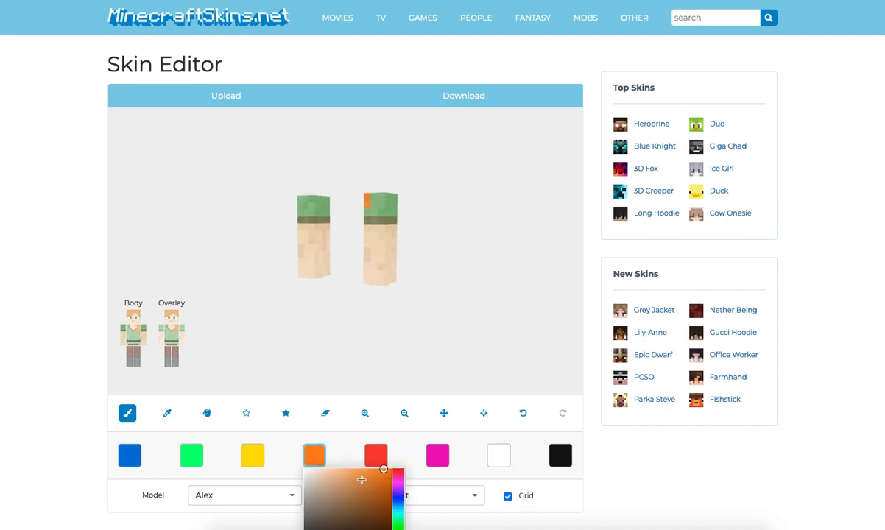
pyautogui.scroll(-1, 355, 482)
pyautogui.moveTo(368, 472)
pyautogui.mouseDown()
pyautogui.moveTo(346, 467)
pyautogui.moveTo(316, 480)
pyautogui.moveTo(359, 471)
pyautogui.mouseUp()
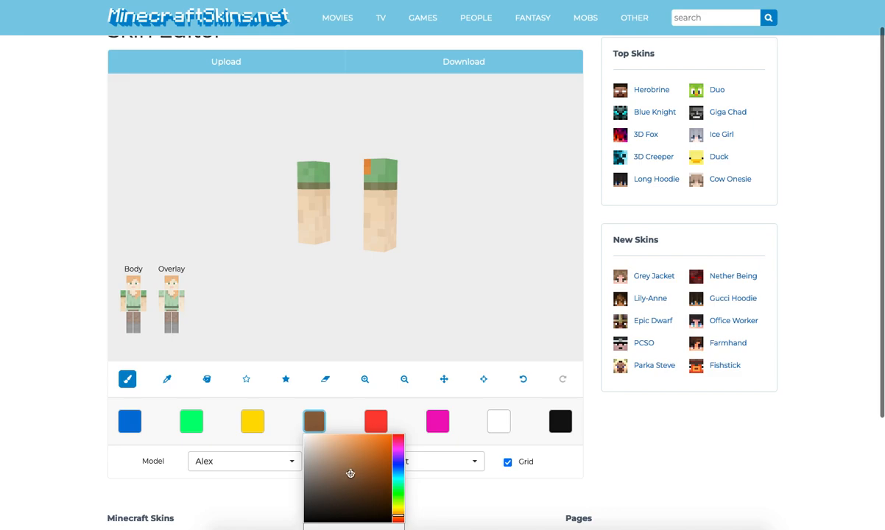
pyautogui.scroll(2, 307, 298)
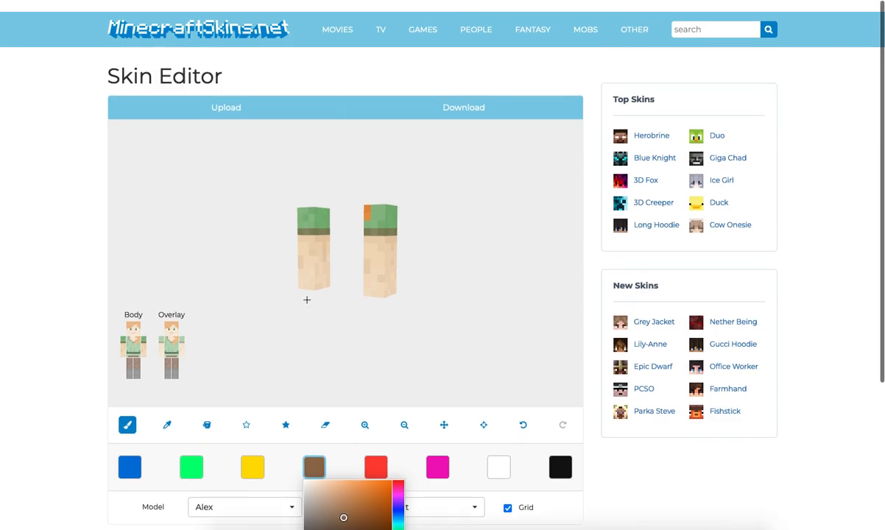
# Paint the lower ends of both arms brown on all sides as hands.
pyautogui.click(317, 277)
pyautogui.moveTo(316, 276); pyautogui.dragTo(297, 252)
pyautogui.moveTo(295, 292)
pyautogui.mouseDown()
pyautogui.moveTo(348, 266)
pyautogui.moveTo(397, 265)
pyautogui.moveTo(375, 269)
pyautogui.moveTo(395, 279)
pyautogui.moveTo(301, 279)
pyautogui.moveTo(336, 276)
pyautogui.moveTo(294, 269)
pyautogui.moveTo(344, 263)
pyautogui.moveTo(403, 266)
pyautogui.moveTo(369, 275)
pyautogui.moveTo(389, 269)
pyautogui.moveTo(416, 296)
pyautogui.moveTo(399, 262)
pyautogui.mouseUp()
pyautogui.moveTo(367, 232)
pyautogui.mouseDown()
pyautogui.moveTo(354, 237)
pyautogui.moveTo(375, 235)
pyautogui.moveTo(363, 246)
pyautogui.mouseUp()
pyautogui.moveTo(417, 293); pyautogui.dragTo(402, 258)
pyautogui.moveTo(335, 285)
pyautogui.mouseDown()
pyautogui.moveTo(327, 295)
pyautogui.moveTo(348, 291)
pyautogui.moveTo(367, 361)
pyautogui.moveTo(328, 374)
pyautogui.mouseUp()
# Change the white colour swatch to light grey and paint the middle section of both arms with it.
pyautogui.click(499, 455)
pyautogui.scroll(1, 471, 427)
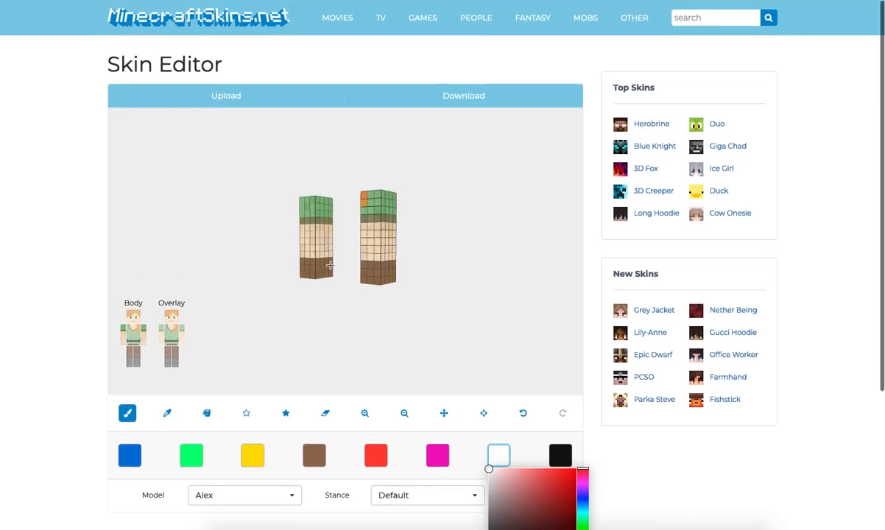
pyautogui.click(274, 212)
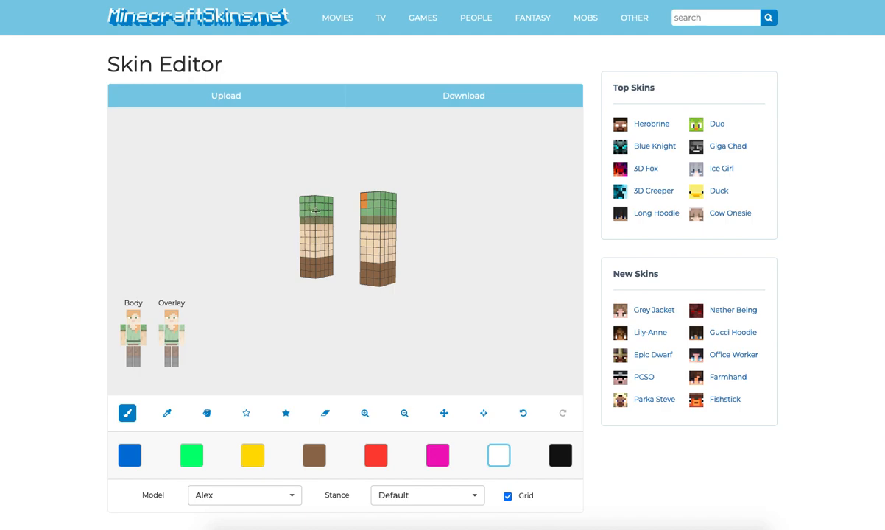
pyautogui.click(498, 461)
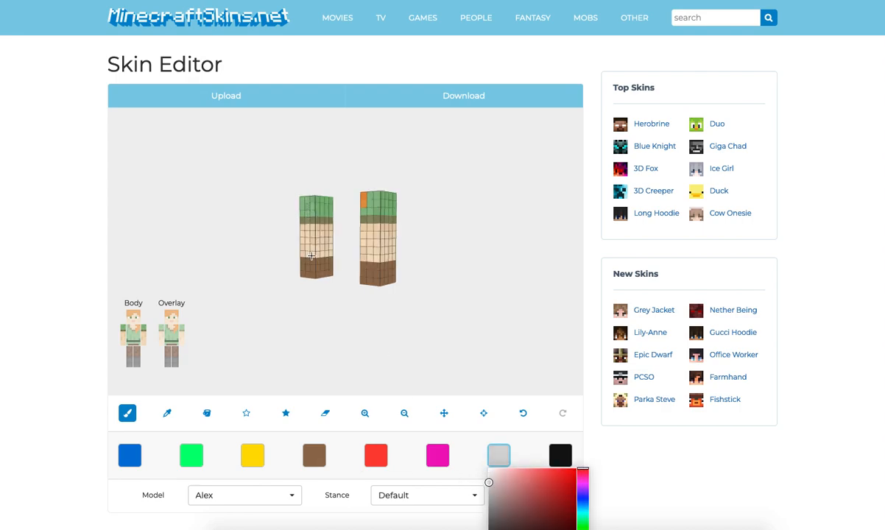
pyautogui.moveTo(304, 254)
pyautogui.mouseDown()
pyautogui.moveTo(322, 248)
pyautogui.moveTo(302, 240)
pyautogui.moveTo(334, 236)
pyautogui.moveTo(292, 229)
pyautogui.moveTo(396, 234)
pyautogui.moveTo(358, 240)
pyautogui.moveTo(397, 252)
pyautogui.moveTo(365, 257)
pyautogui.moveTo(400, 257)
pyautogui.moveTo(307, 256)
pyautogui.moveTo(336, 248)
pyautogui.moveTo(302, 235)
pyautogui.moveTo(401, 229)
pyautogui.moveTo(361, 239)
pyautogui.moveTo(377, 256)
pyautogui.mouseUp()
pyautogui.moveTo(435, 260); pyautogui.dragTo(428, 261)
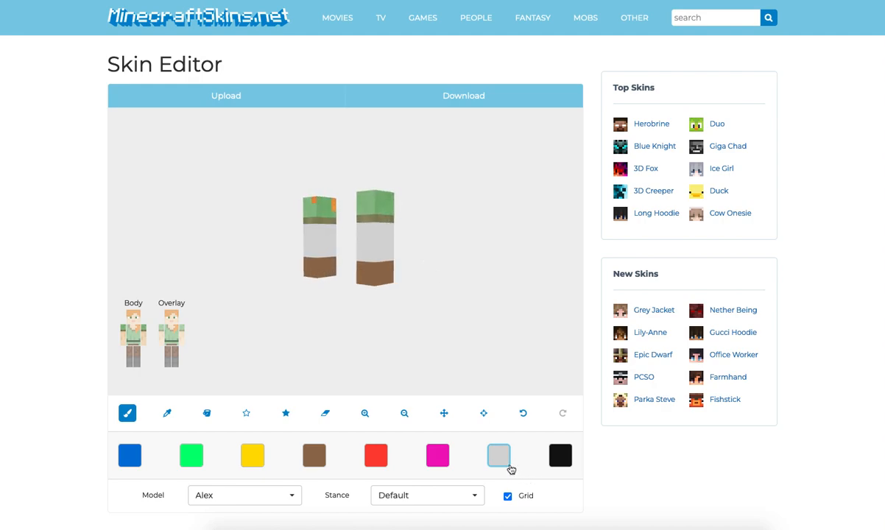
# Change the red colour swatch to light purple and paint the upper sleeve sections of both arms.
pyautogui.click(382, 462)
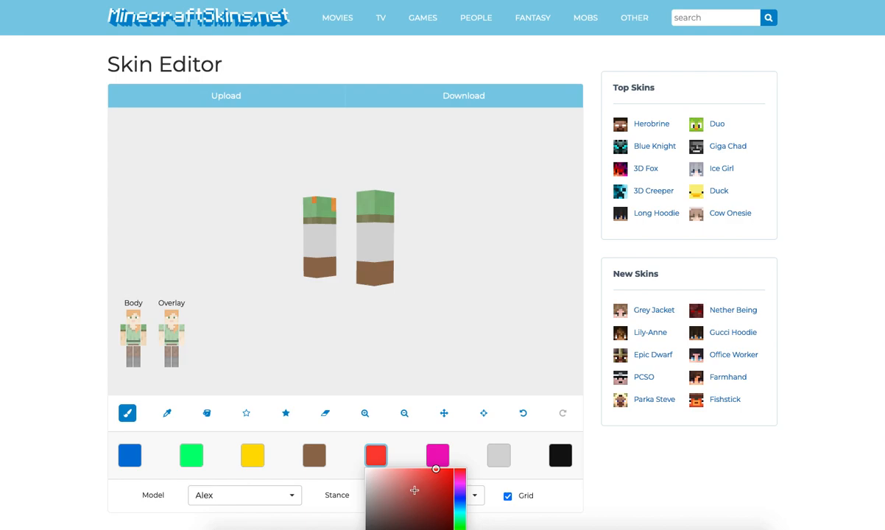
pyautogui.click(461, 485)
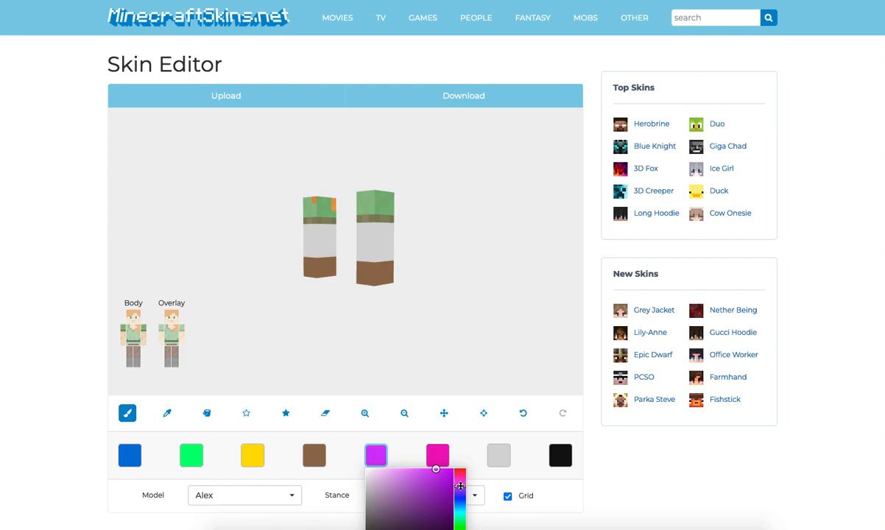
pyautogui.moveTo(359, 217)
pyautogui.mouseDown()
pyautogui.moveTo(396, 215)
pyautogui.moveTo(363, 206)
pyautogui.moveTo(379, 195)
pyautogui.moveTo(359, 195)
pyautogui.moveTo(326, 200)
pyautogui.moveTo(341, 217)
pyautogui.moveTo(304, 220)
pyautogui.moveTo(404, 216)
pyautogui.moveTo(394, 218)
pyautogui.moveTo(383, 197)
pyautogui.moveTo(311, 199)
pyautogui.moveTo(315, 219)
pyautogui.mouseUp()
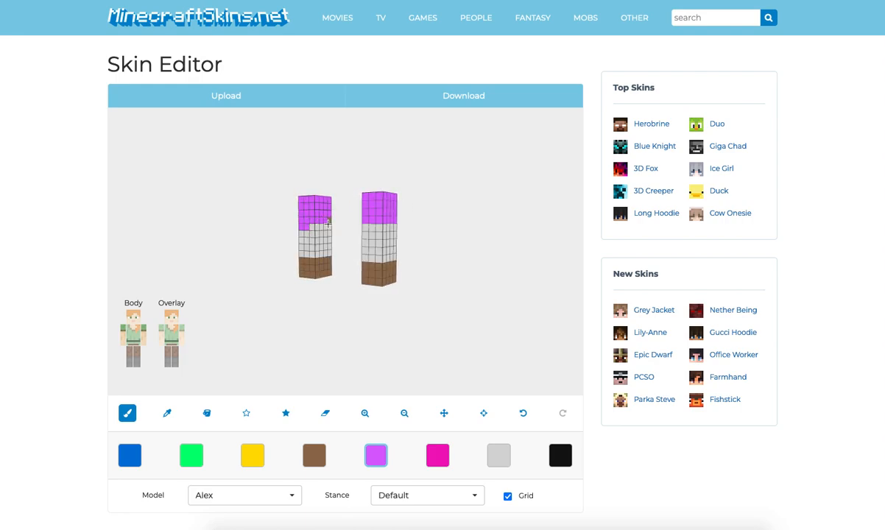
# Undo the stray strokes below the sleeve, then finish both sleeves and their shoulder tops in purple.
pyautogui.click(524, 414)
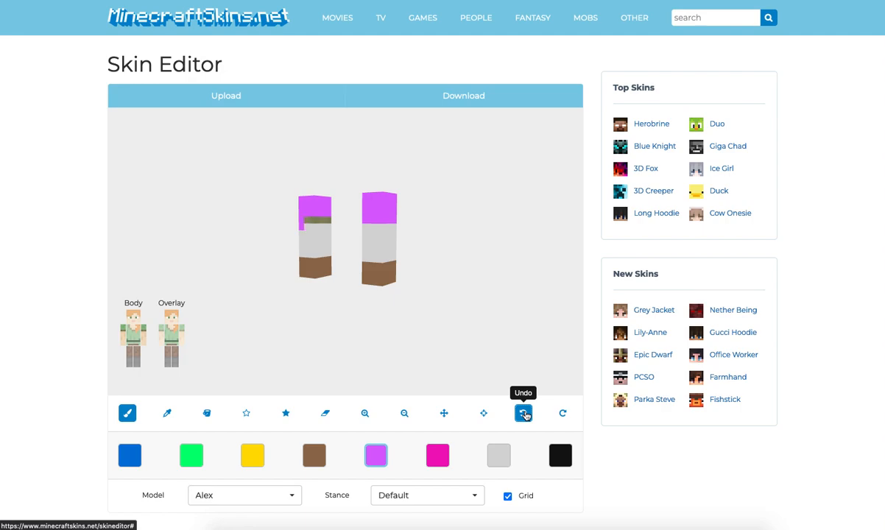
pyautogui.click(526, 415)
pyautogui.moveTo(307, 219)
pyautogui.mouseDown()
pyautogui.moveTo(329, 220)
pyautogui.moveTo(371, 245)
pyautogui.moveTo(361, 223)
pyautogui.moveTo(295, 195)
pyautogui.moveTo(305, 197)
pyautogui.mouseUp()
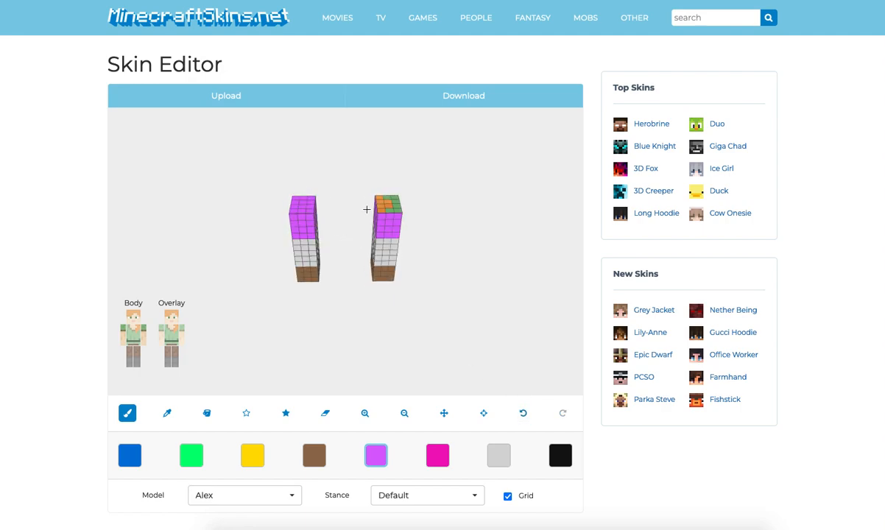
pyautogui.moveTo(382, 215); pyautogui.dragTo(461, 208)
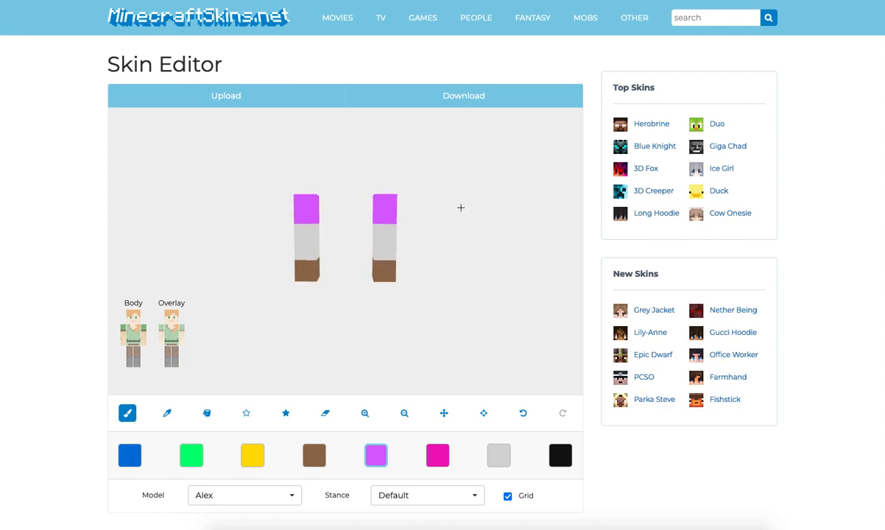
# Show the torso without the arms and fill it entirely with the light purple.
pyautogui.click(139, 343)
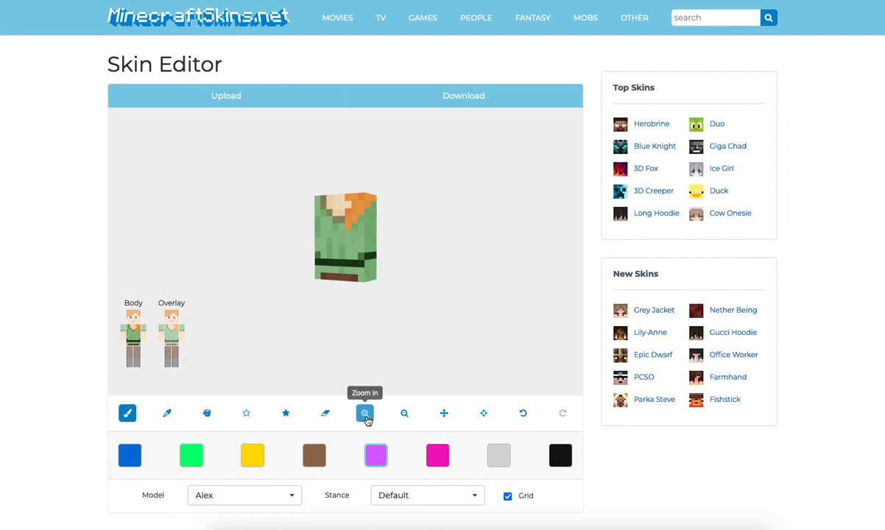
pyautogui.click(207, 413)
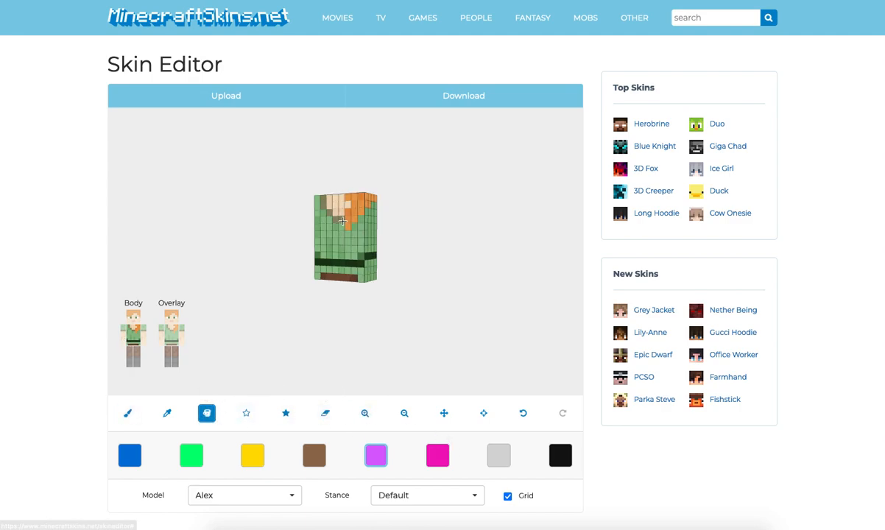
pyautogui.click(334, 246)
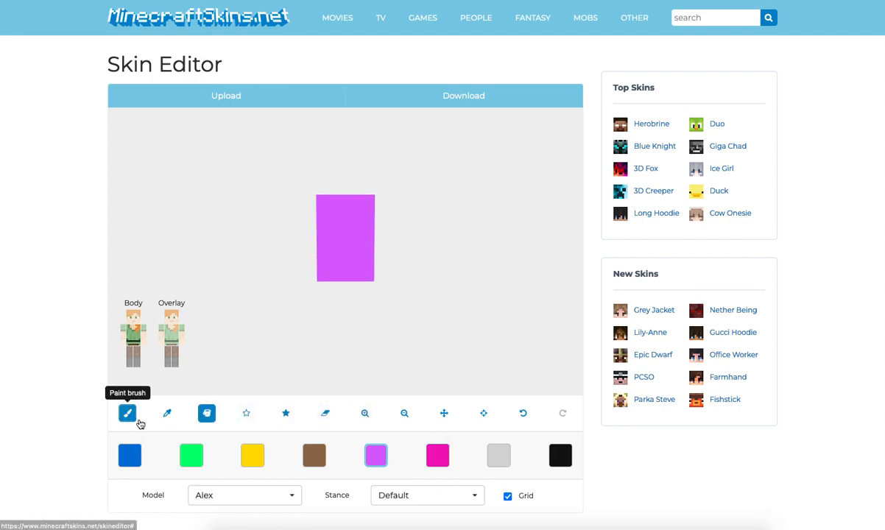
# Paint a small brown neckline at the centre of the torso's upper front edge, undoing the strokes that widen it.
pyautogui.click(127, 413)
pyautogui.click(314, 455)
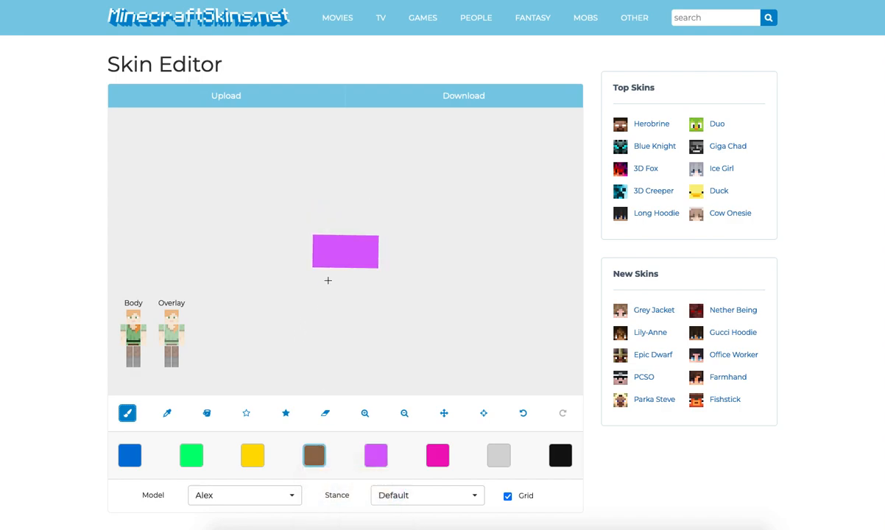
pyautogui.click(483, 413)
pyautogui.moveTo(403, 237); pyautogui.dragTo(360, 209)
pyautogui.click(340, 245)
pyautogui.click(350, 207)
pyautogui.moveTo(420, 211); pyautogui.dragTo(442, 221)
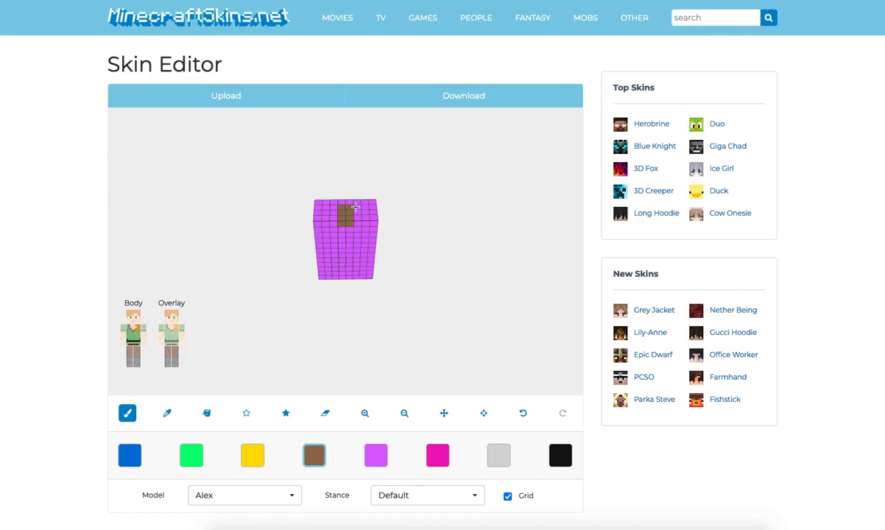
pyautogui.moveTo(429, 227); pyautogui.dragTo(512, 425)
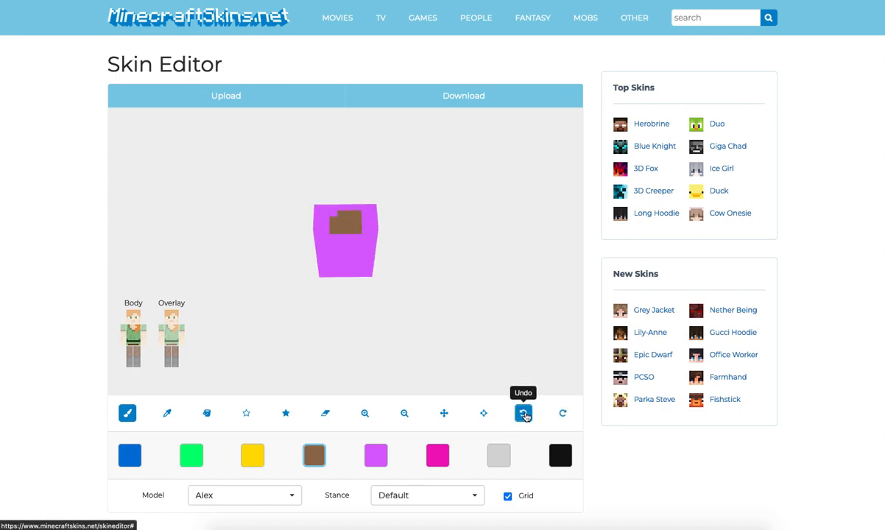
pyautogui.moveTo(458, 360); pyautogui.dragTo(413, 293)
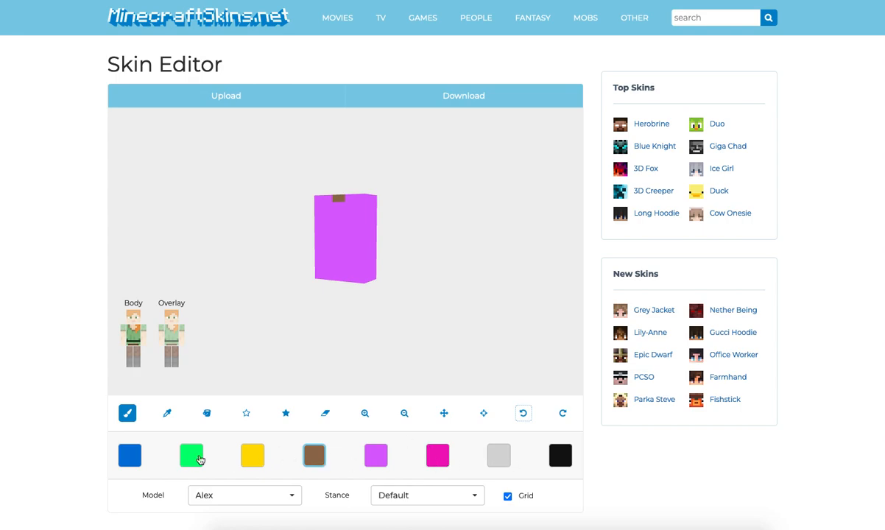
# Change the blue colour swatch to a muted blue and paint the torso's lowest pixel row with it all around.
pyautogui.click(122, 460)
pyautogui.click(173, 501)
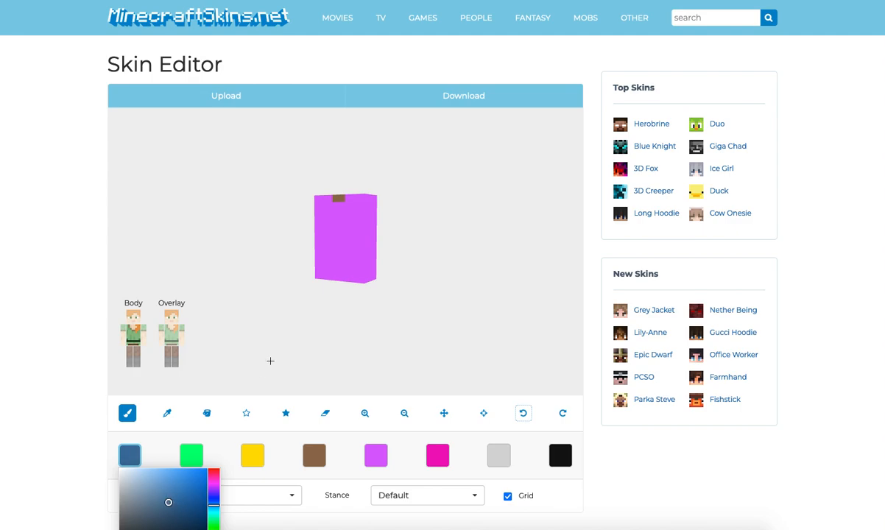
pyautogui.moveTo(261, 371); pyautogui.dragTo(273, 348)
pyautogui.click(321, 277)
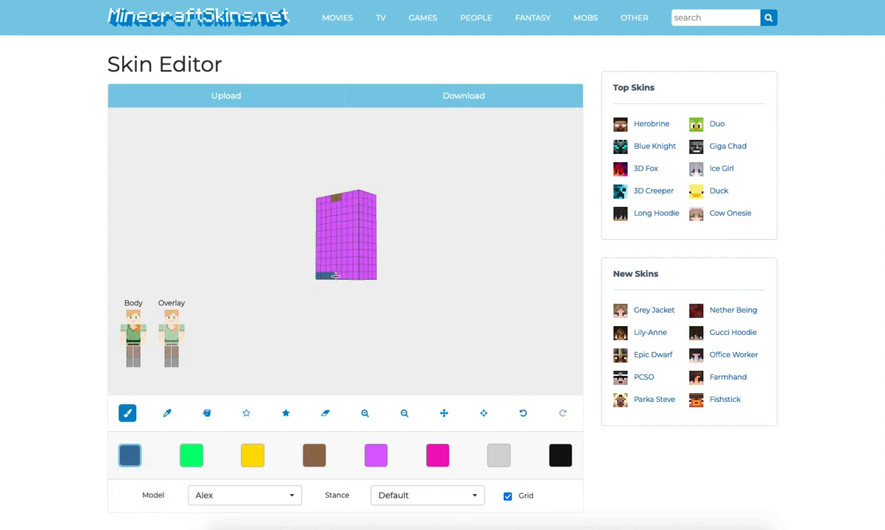
pyautogui.moveTo(367, 275)
pyautogui.mouseDown()
pyautogui.moveTo(401, 277)
pyautogui.moveTo(306, 283)
pyautogui.moveTo(375, 278)
pyautogui.mouseUp()
pyautogui.moveTo(420, 304)
pyautogui.mouseDown()
pyautogui.moveTo(380, 254)
pyautogui.moveTo(332, 259)
pyautogui.moveTo(336, 274)
pyautogui.moveTo(346, 237)
pyautogui.moveTo(355, 287)
pyautogui.moveTo(358, 251)
pyautogui.mouseUp()
pyautogui.moveTo(409, 306); pyautogui.dragTo(259, 359)
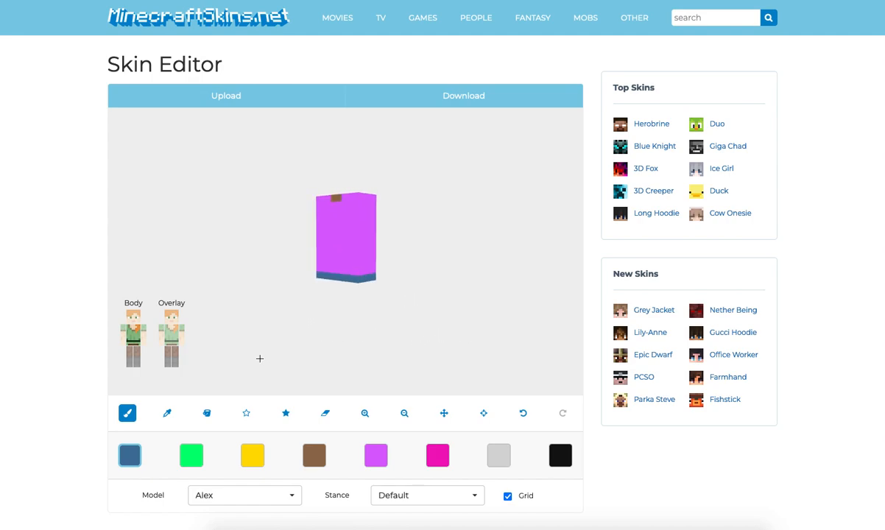
# Show the legs and fill both of them with the muted blue.
pyautogui.click(133, 356)
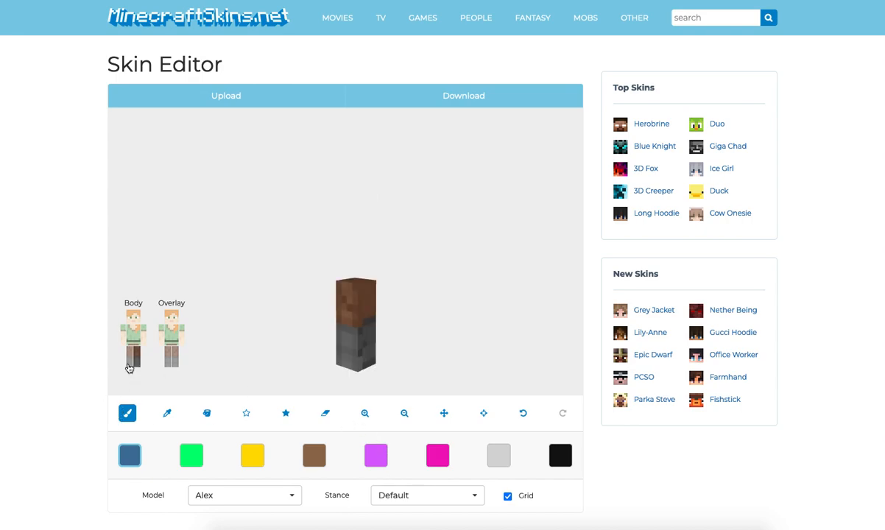
pyautogui.click(207, 413)
pyautogui.click(352, 331)
pyautogui.click(333, 329)
# Show the torso and both arms together with the legs again, and switch back to the Paint brush.
pyautogui.click(133, 335)
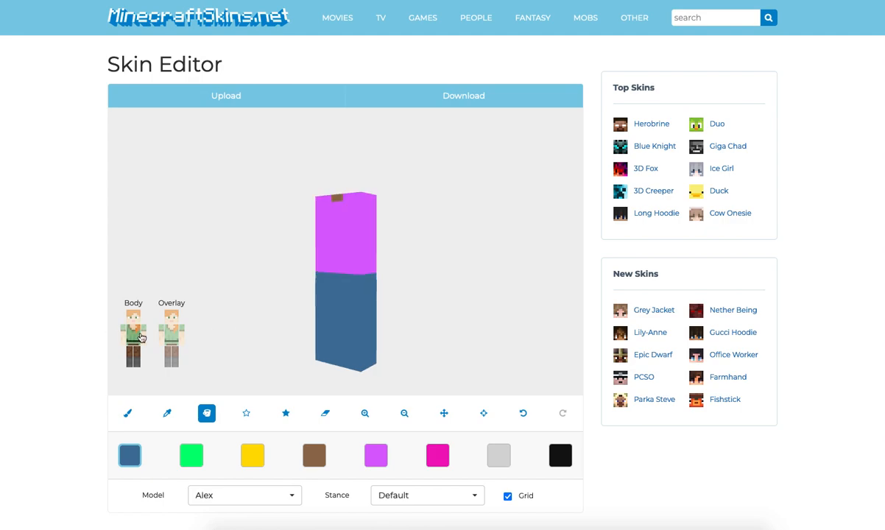
pyautogui.click(142, 333)
pyautogui.click(124, 333)
pyautogui.moveTo(173, 291); pyautogui.dragTo(148, 280)
pyautogui.click(127, 413)
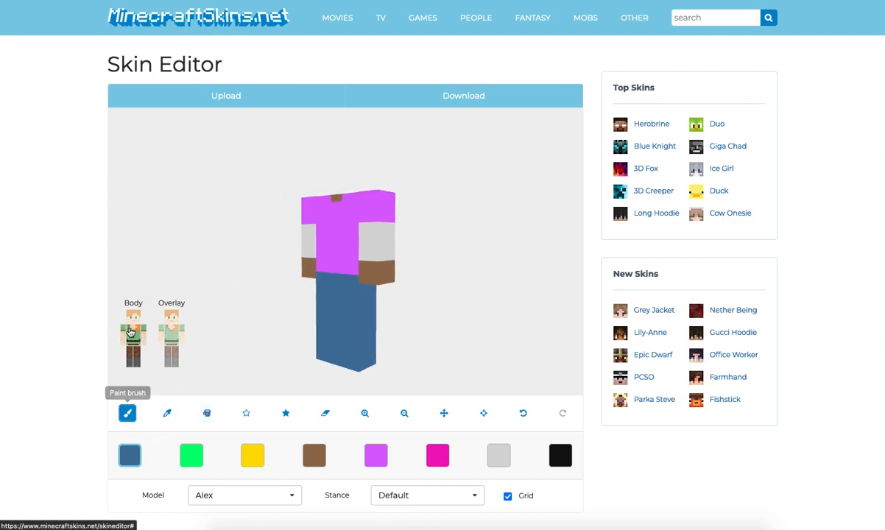
# Paint a light grey collar around the brown neckline on the torso's front and top, undoing the surplus strokes.
pyautogui.moveTo(167, 223); pyautogui.dragTo(203, 237)
pyautogui.click(498, 455)
pyautogui.scroll(1, 412, 295)
pyautogui.click(343, 204)
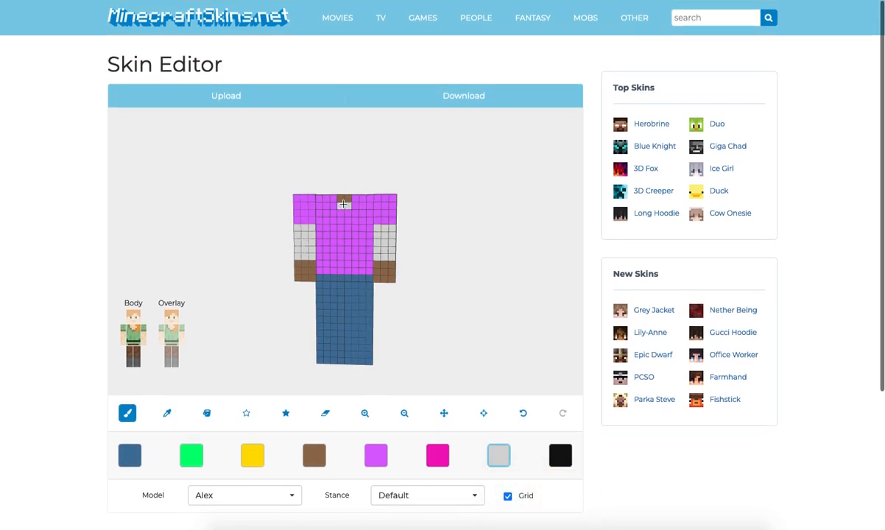
pyautogui.moveTo(354, 169)
pyautogui.mouseDown()
pyautogui.moveTo(333, 229)
pyautogui.moveTo(349, 213)
pyautogui.mouseUp()
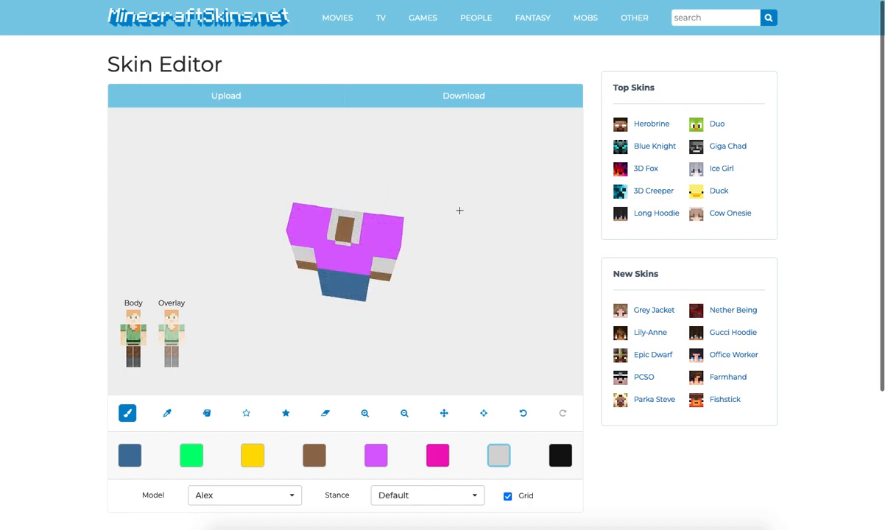
pyautogui.moveTo(449, 210); pyautogui.dragTo(440, 175)
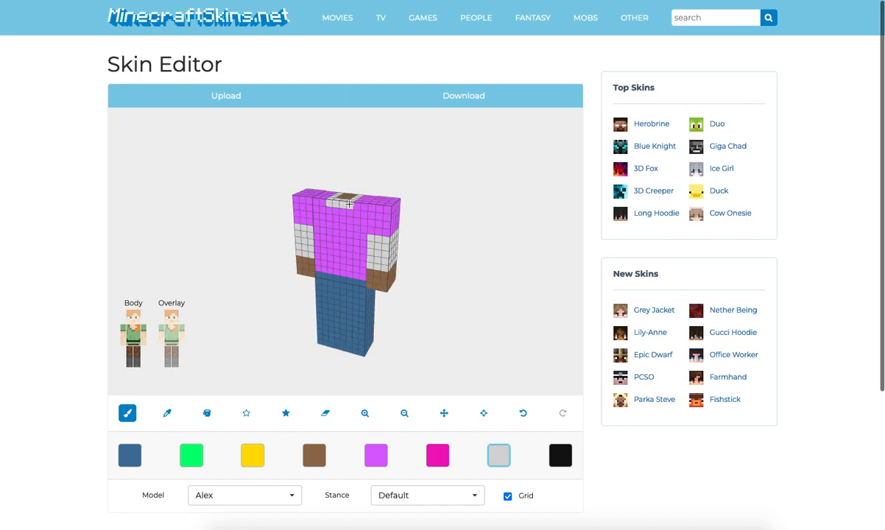
pyautogui.click(523, 414)
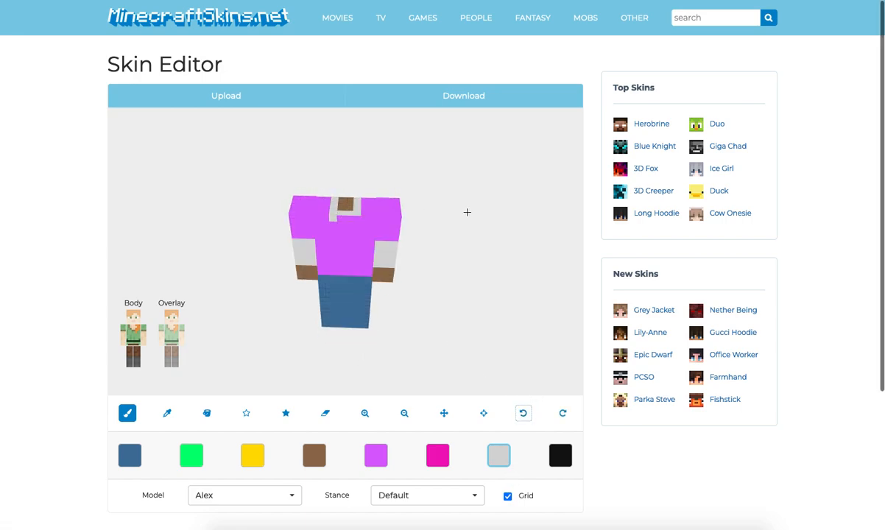
# Finish the light grey collar along the torso's top and across the centre of the upper back edge.
pyautogui.moveTo(460, 238); pyautogui.dragTo(460, 281)
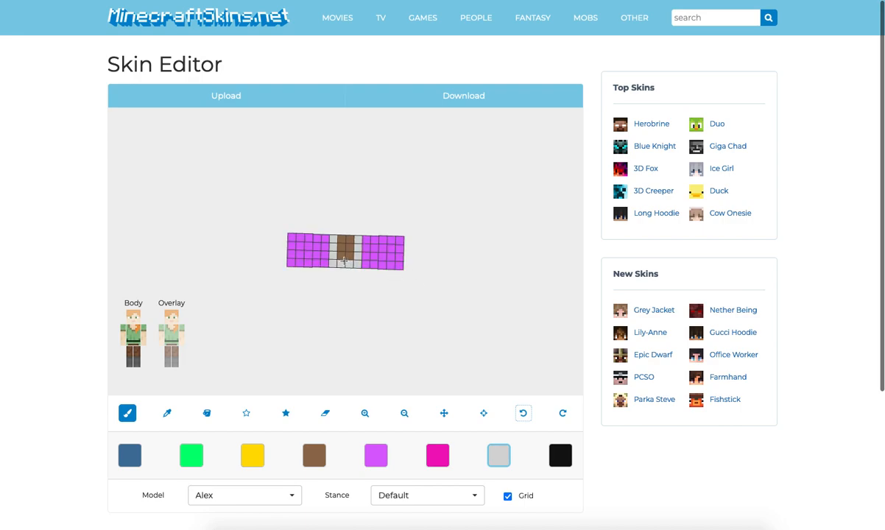
pyautogui.moveTo(387, 314); pyautogui.dragTo(386, 255)
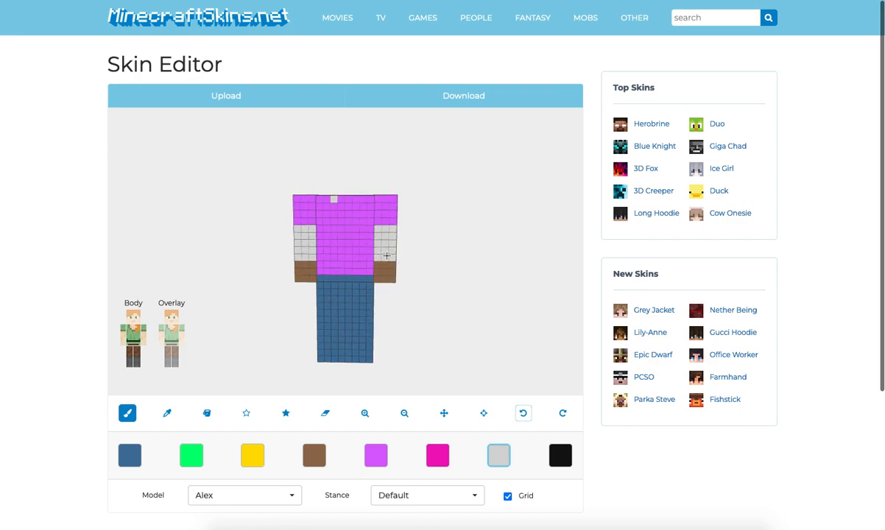
pyautogui.moveTo(341, 200); pyautogui.dragTo(356, 198)
pyautogui.moveTo(484, 196)
pyautogui.mouseDown()
pyautogui.moveTo(476, 216)
pyautogui.moveTo(453, 224)
pyautogui.moveTo(470, 204)
pyautogui.moveTo(337, 203)
pyautogui.mouseUp()
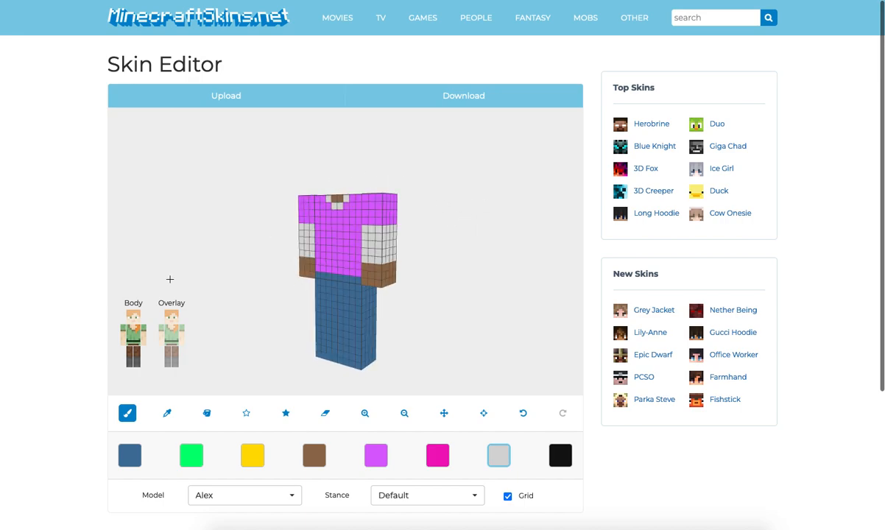
# Show the head and hide the torso, both arms and both legs.
pyautogui.click(131, 315)
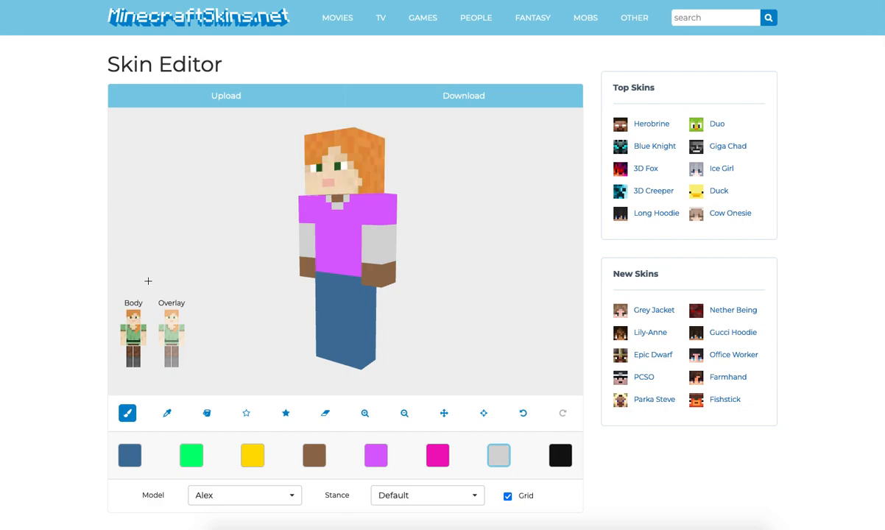
pyautogui.click(143, 336)
pyautogui.click(133, 336)
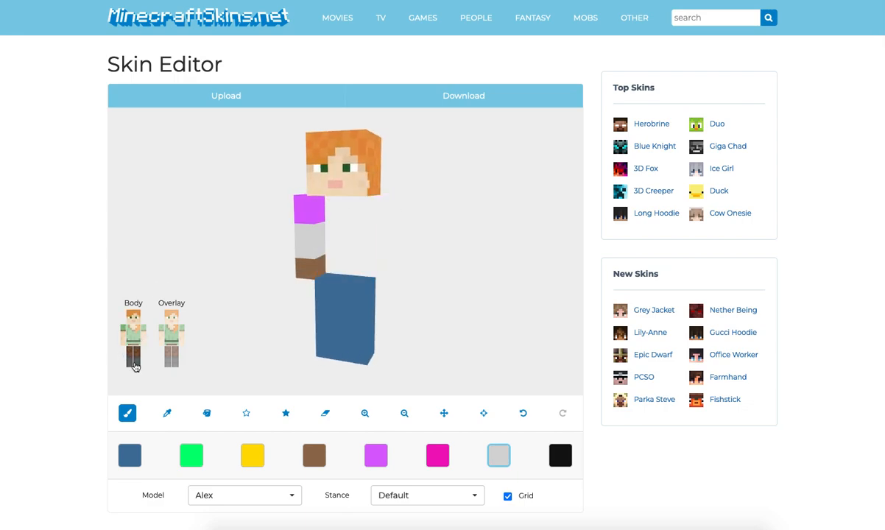
pyautogui.click(136, 363)
pyautogui.click(130, 362)
pyautogui.click(124, 335)
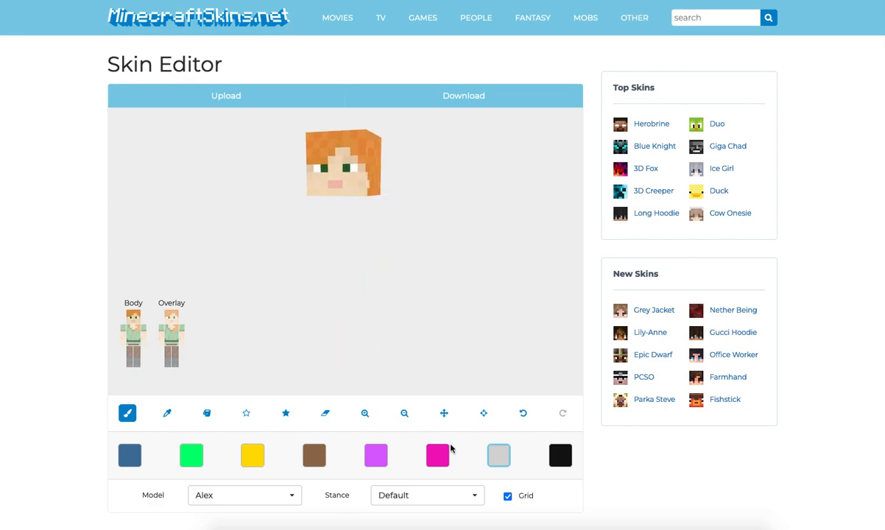
# Set the black colour swatch to pure black, #000000.
pyautogui.click(314, 456)
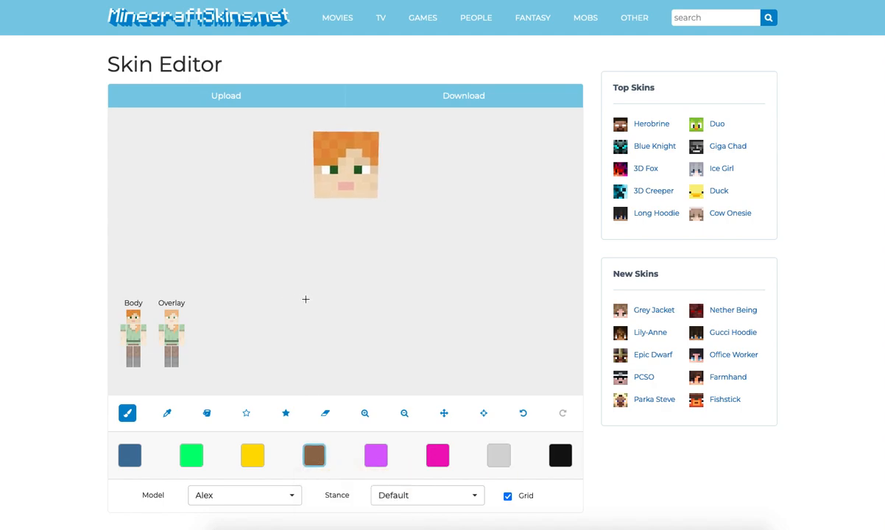
pyautogui.click(562, 464)
pyautogui.scroll(-2, 560, 431)
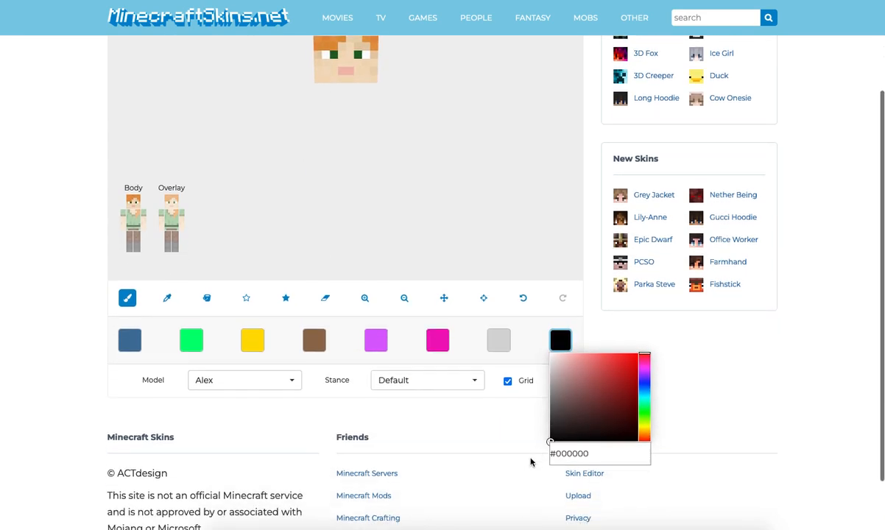
pyautogui.scroll(2, 438, 417)
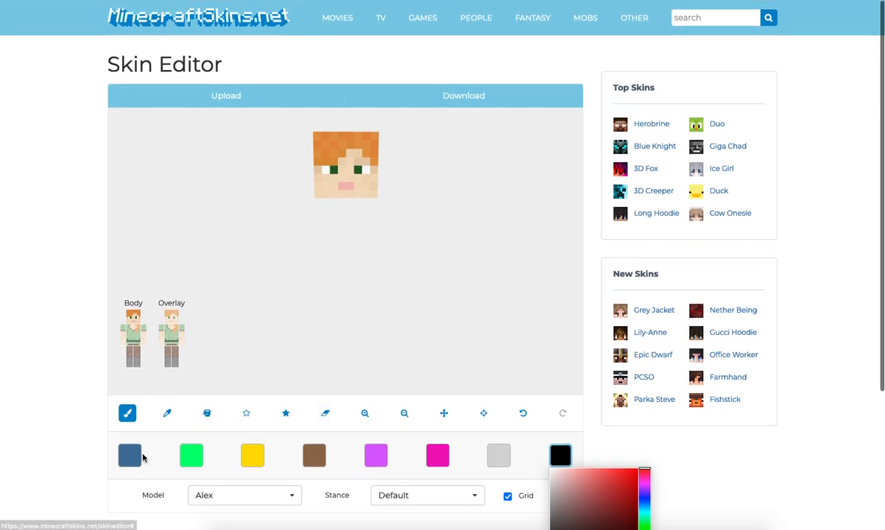
# Change the yellow colour swatch to a light turquoise.
pyautogui.click(193, 460)
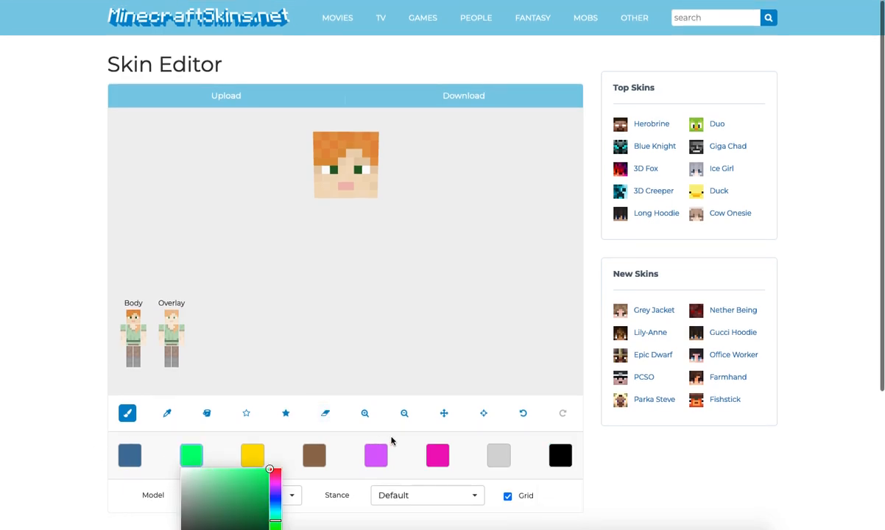
pyautogui.click(254, 457)
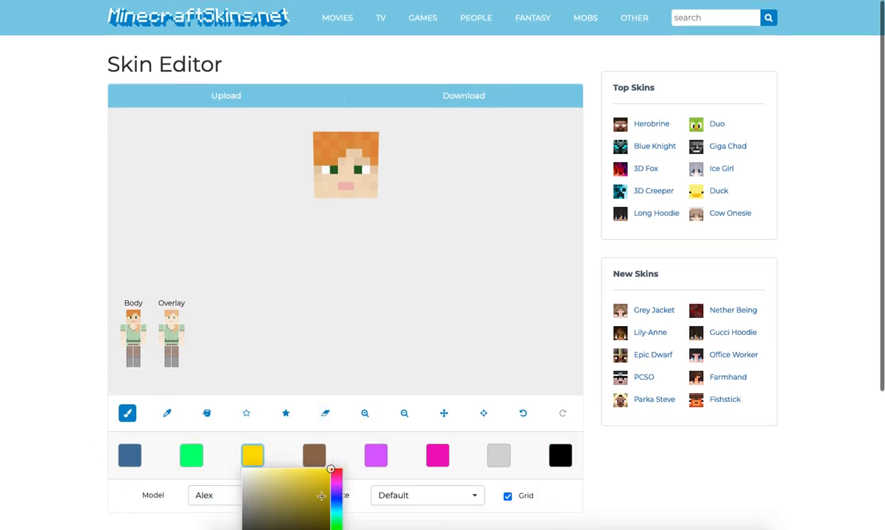
pyautogui.scroll(-1, 318, 497)
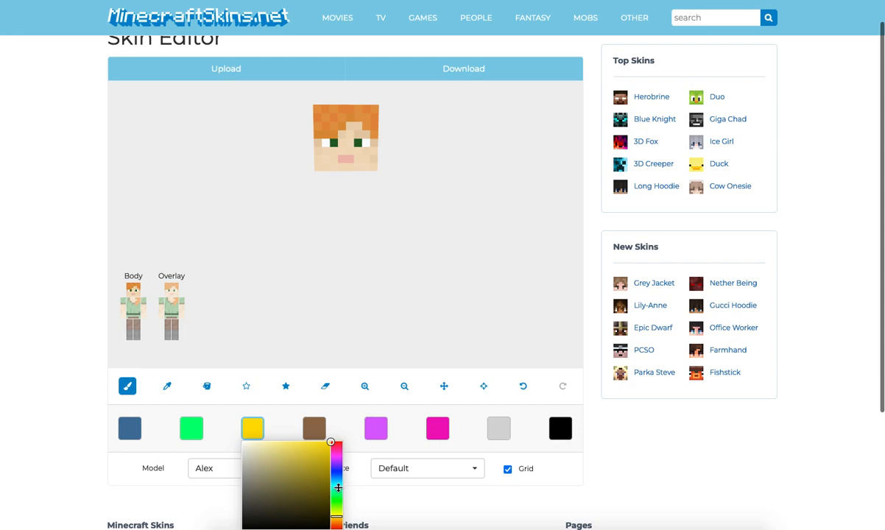
pyautogui.click(338, 489)
pyautogui.click(292, 447)
pyautogui.click(285, 439)
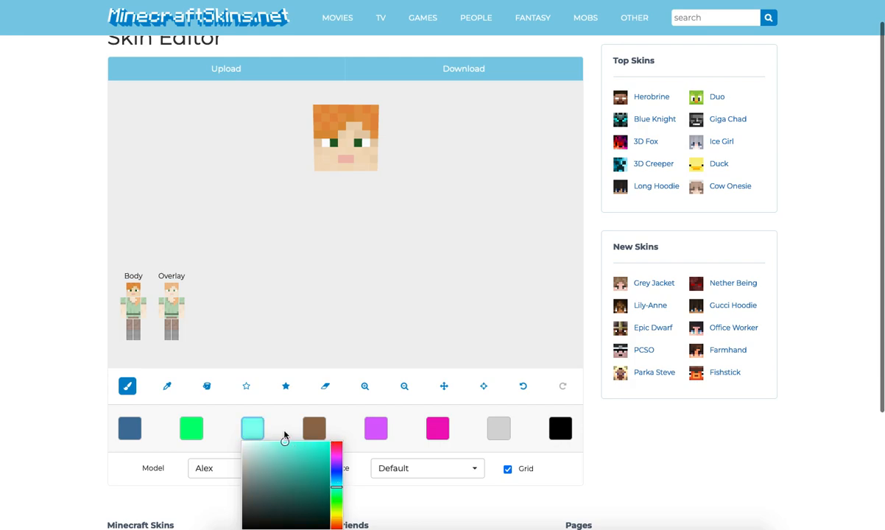
pyautogui.scroll(1, 265, 332)
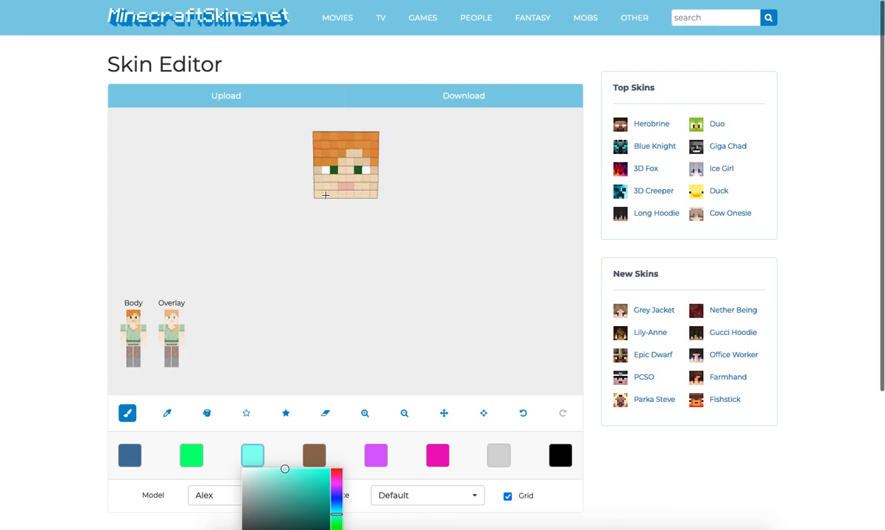
# Paint the hair light turquoise on the head's top, back and sides and across the three upper pixel rows of the front.
pyautogui.moveTo(280, 229)
pyautogui.mouseDown()
pyautogui.moveTo(306, 232)
pyautogui.moveTo(281, 231)
pyautogui.moveTo(276, 279)
pyautogui.mouseUp()
pyautogui.click(359, 233)
pyautogui.moveTo(452, 255); pyautogui.dragTo(347, 175)
pyautogui.moveTo(348, 175); pyautogui.dragTo(308, 175)
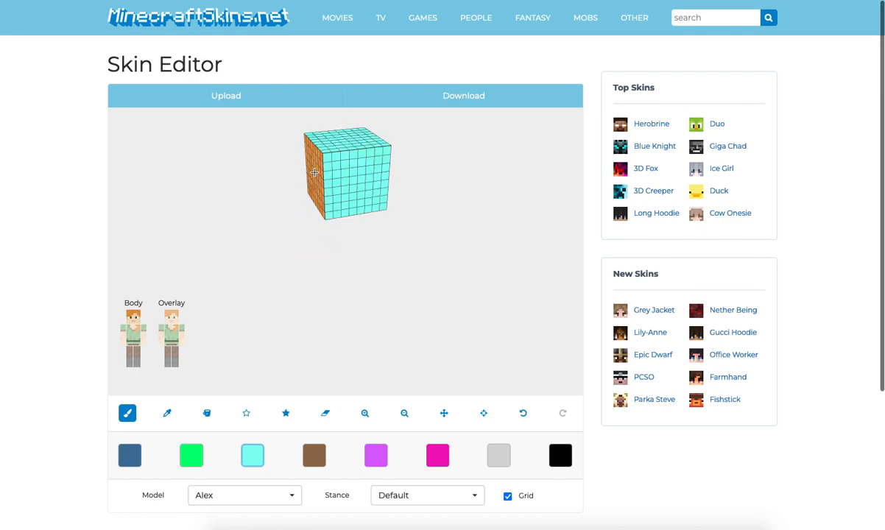
pyautogui.moveTo(414, 268)
pyautogui.mouseDown()
pyautogui.moveTo(344, 269)
pyautogui.moveTo(334, 255)
pyautogui.mouseUp()
# Paint the outermost pixel column on both sides of the face light turquoise, without extra pixels at the lower corners.
pyautogui.moveTo(318, 139)
pyautogui.mouseDown()
pyautogui.moveTo(356, 139)
pyautogui.moveTo(302, 140)
pyautogui.moveTo(337, 146)
pyautogui.moveTo(330, 155)
pyautogui.moveTo(307, 155)
pyautogui.moveTo(321, 195)
pyautogui.mouseUp()
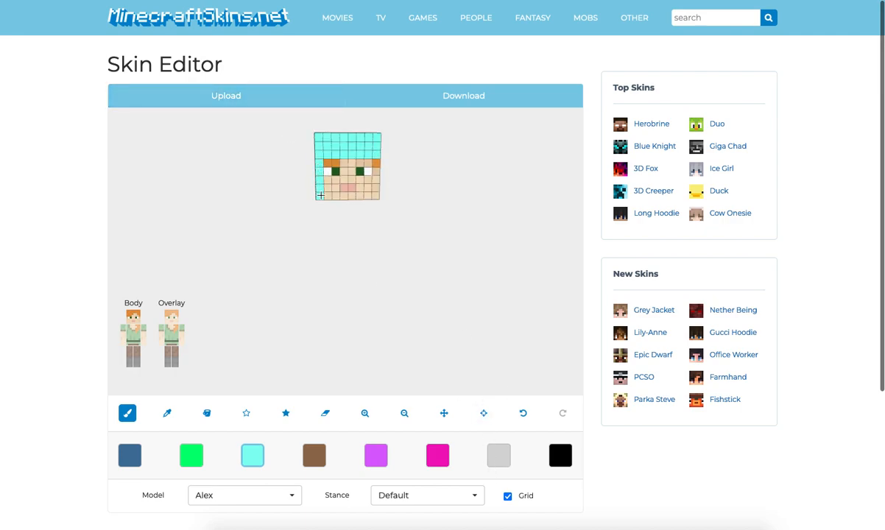
pyautogui.moveTo(376, 192); pyautogui.dragTo(375, 162)
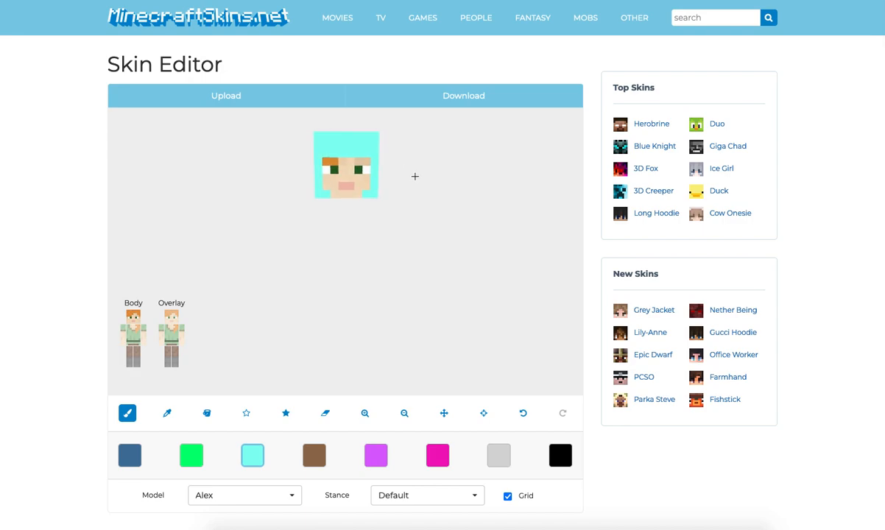
pyautogui.click(523, 414)
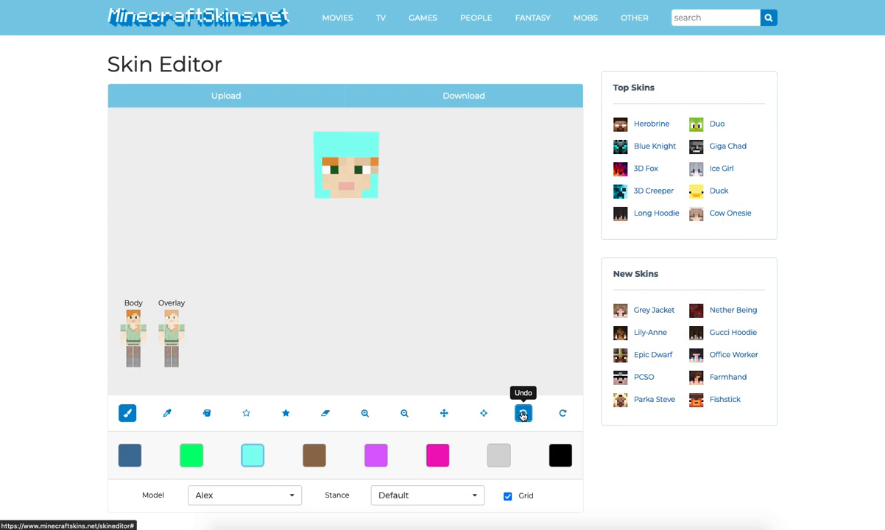
pyautogui.click(562, 413)
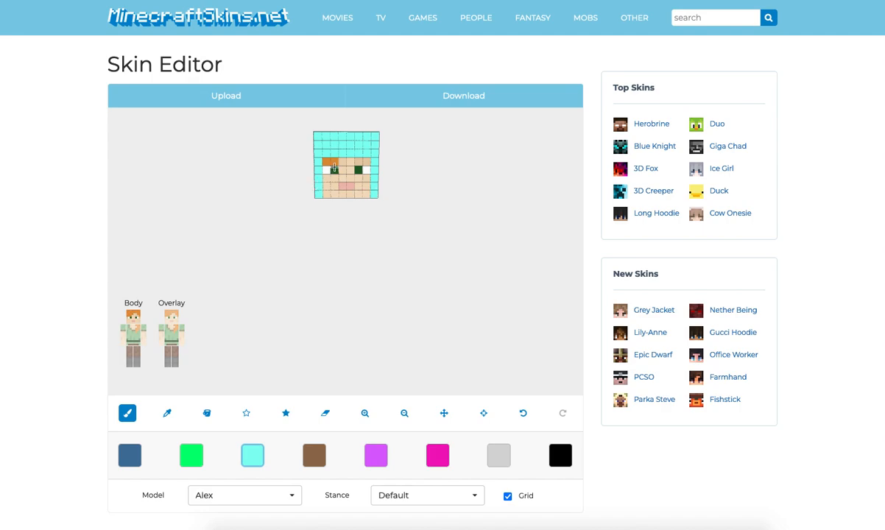
# Change the light grey swatch to white and paint the whole face area inside the turquoise hair brown.
pyautogui.click(498, 455)
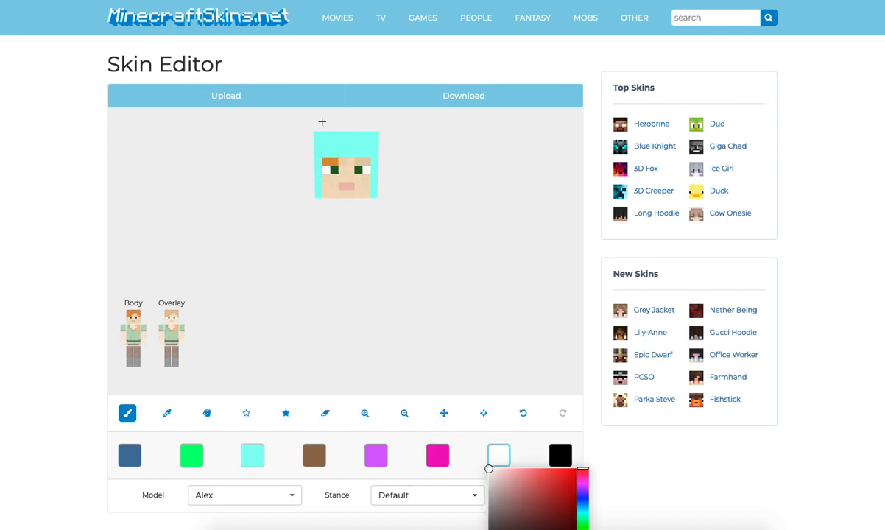
pyautogui.click(314, 455)
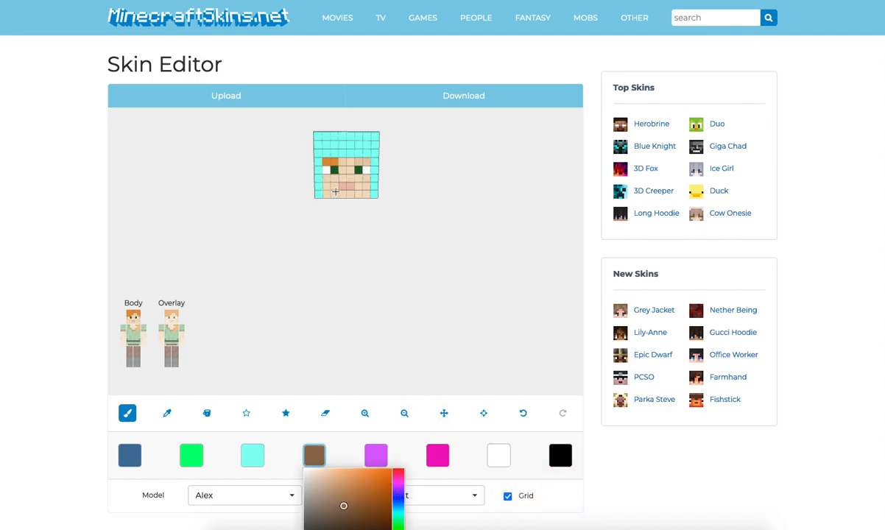
pyautogui.moveTo(325, 162)
pyautogui.mouseDown()
pyautogui.moveTo(332, 174)
pyautogui.moveTo(353, 163)
pyautogui.moveTo(342, 165)
pyautogui.moveTo(363, 172)
pyautogui.moveTo(309, 175)
pyautogui.moveTo(363, 194)
pyautogui.mouseUp()
# Paint a white, two-pixel-high eye area beside the hair on each side of the face.
pyautogui.click(498, 453)
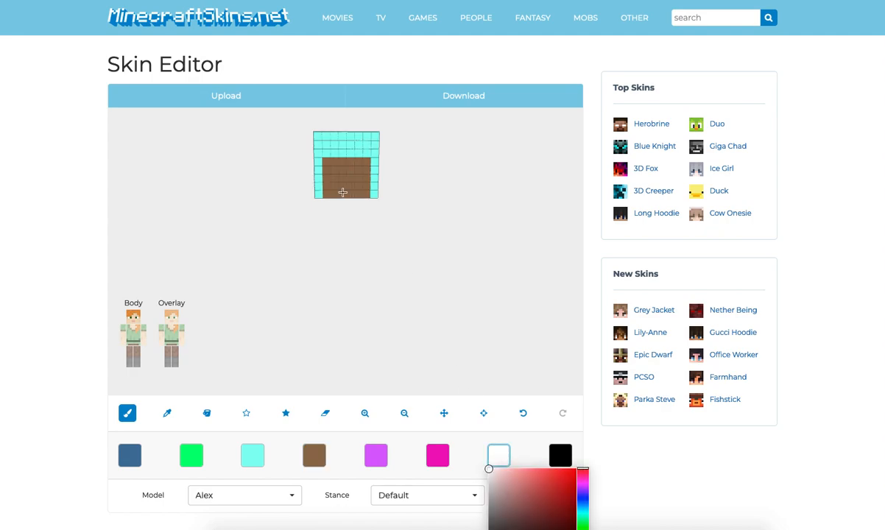
pyautogui.moveTo(329, 185); pyautogui.dragTo(329, 180)
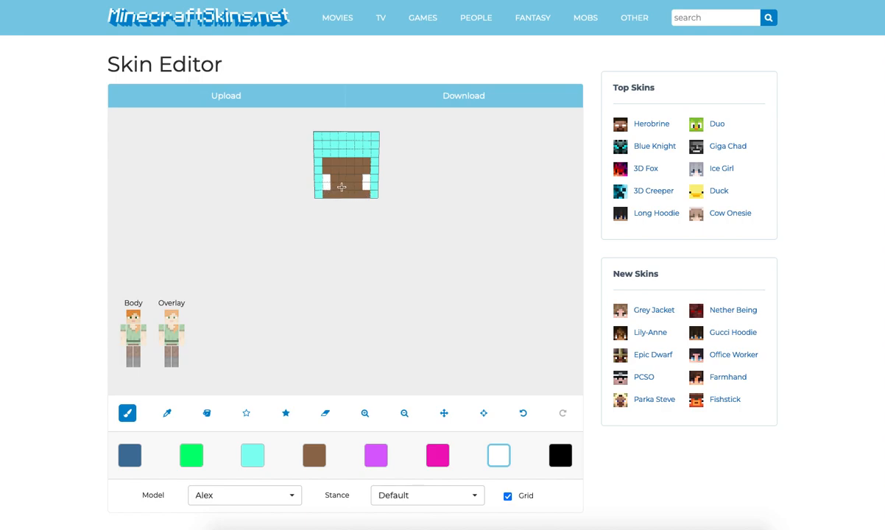
# Change the purple swatch to a bright yellow-green and paint a two-pixel-high iris beside each eye white.
pyautogui.click(376, 455)
pyautogui.scroll(-1, 442, 471)
pyautogui.click(460, 503)
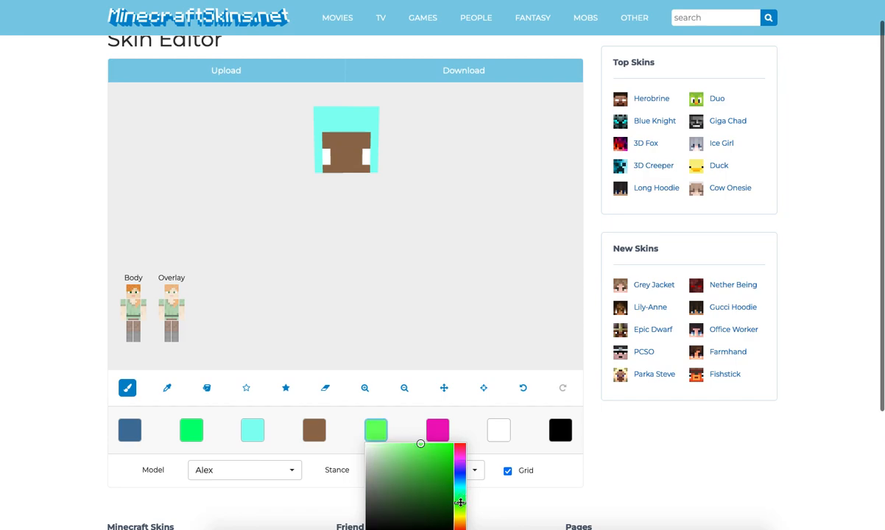
pyautogui.click(398, 453)
pyautogui.click(382, 435)
pyautogui.click(394, 446)
pyautogui.click(460, 509)
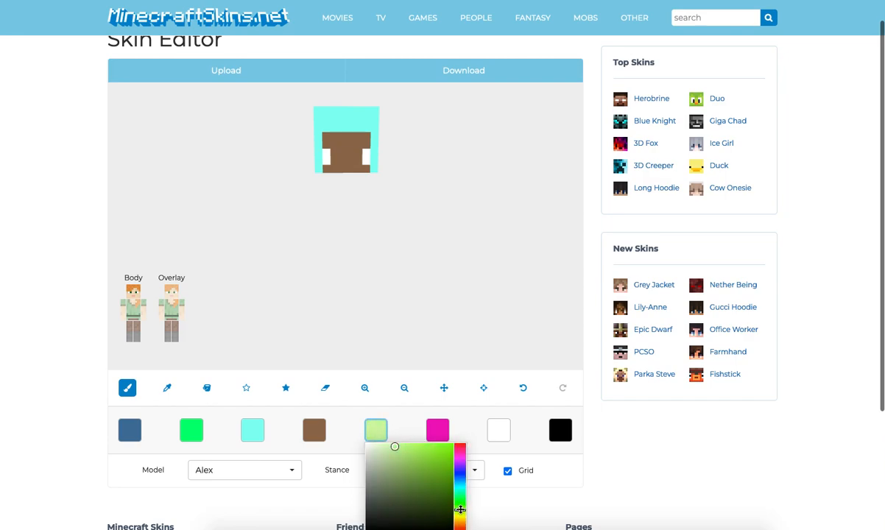
pyautogui.click(422, 444)
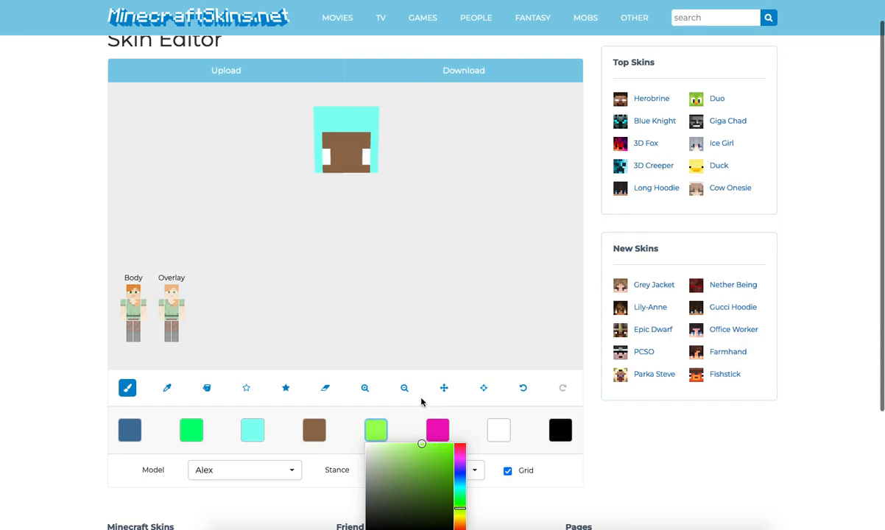
pyautogui.click(334, 156)
pyautogui.click(358, 156)
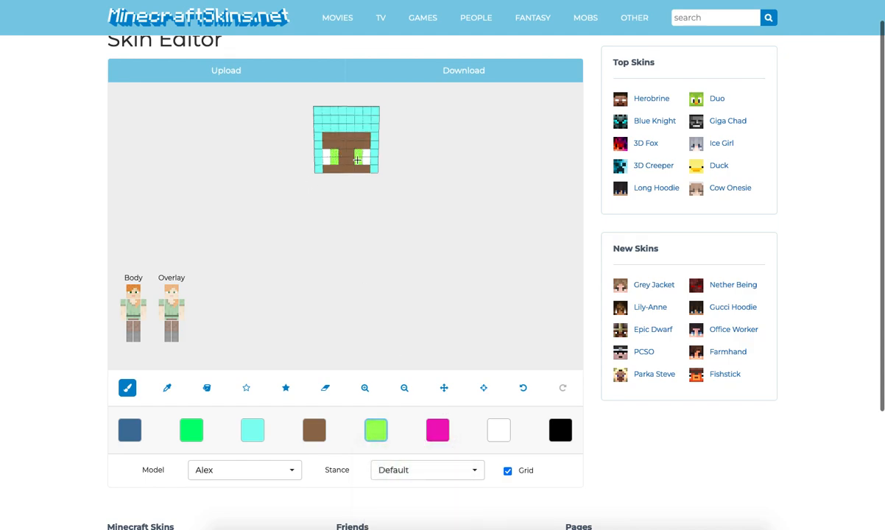
# Darken the yellow-green swatch to a dark green and repaint both irises with it.
pyautogui.click(383, 435)
pyautogui.moveTo(415, 497)
pyautogui.mouseDown()
pyautogui.moveTo(405, 488)
pyautogui.moveTo(412, 483)
pyautogui.mouseUp()
pyautogui.click(335, 156)
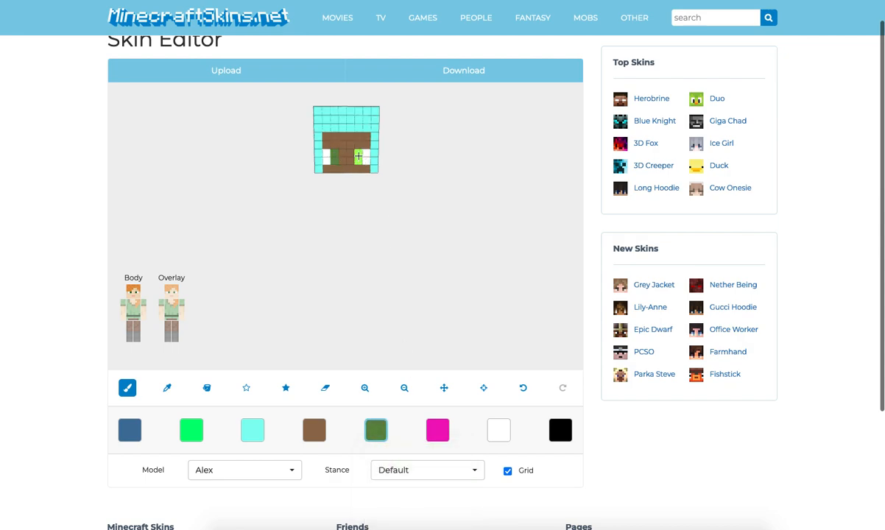
# Change the dark green swatch to a light mint green and repaint both irises with it.
pyautogui.click(375, 431)
pyautogui.click(426, 461)
pyautogui.moveTo(426, 461); pyautogui.dragTo(409, 454)
pyautogui.moveTo(460, 508); pyautogui.dragTo(460, 493)
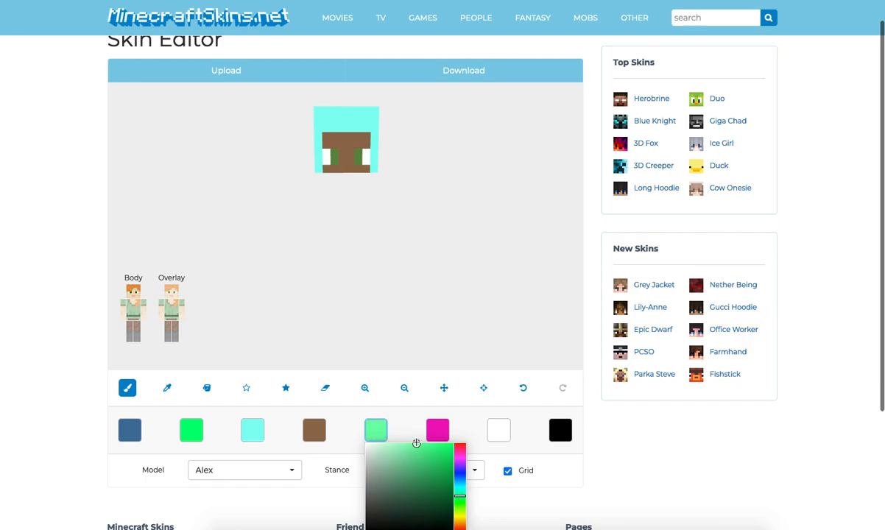
pyautogui.click(333, 158)
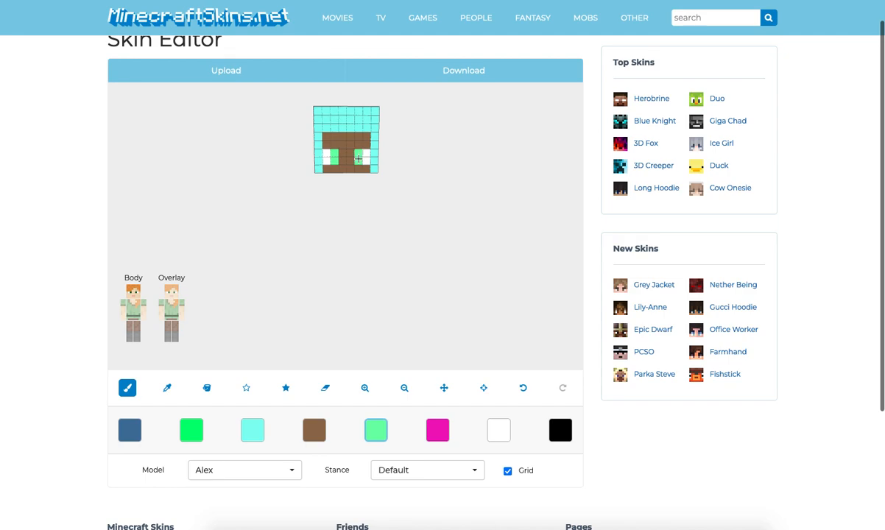
# Darken the light mint swatch to a medium green and repaint both irises with it.
pyautogui.click(388, 432)
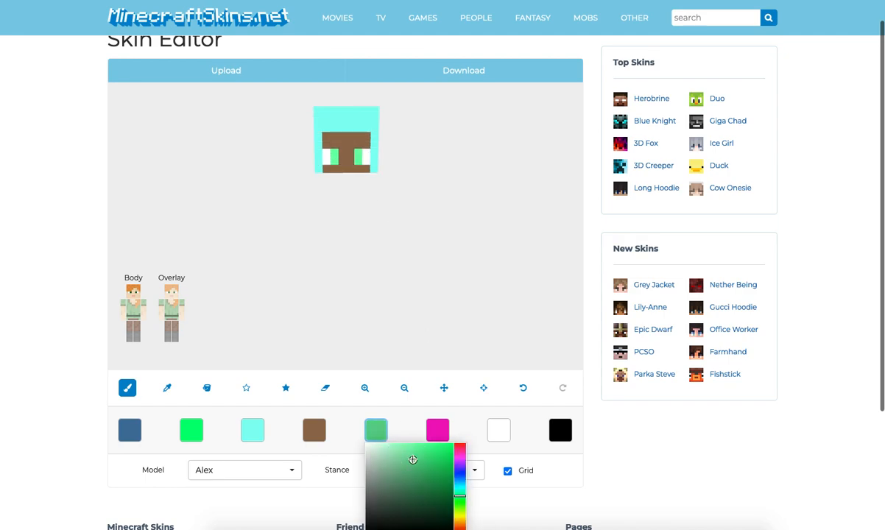
pyautogui.click(334, 156)
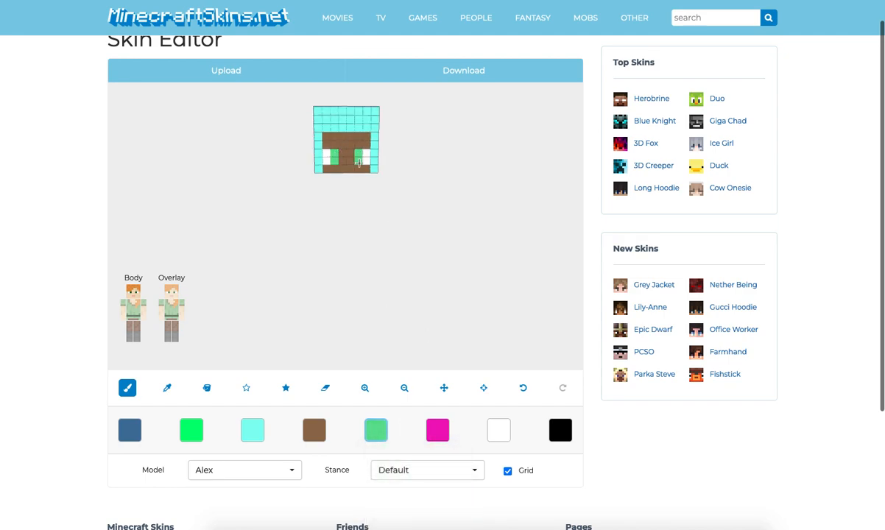
pyautogui.click(500, 430)
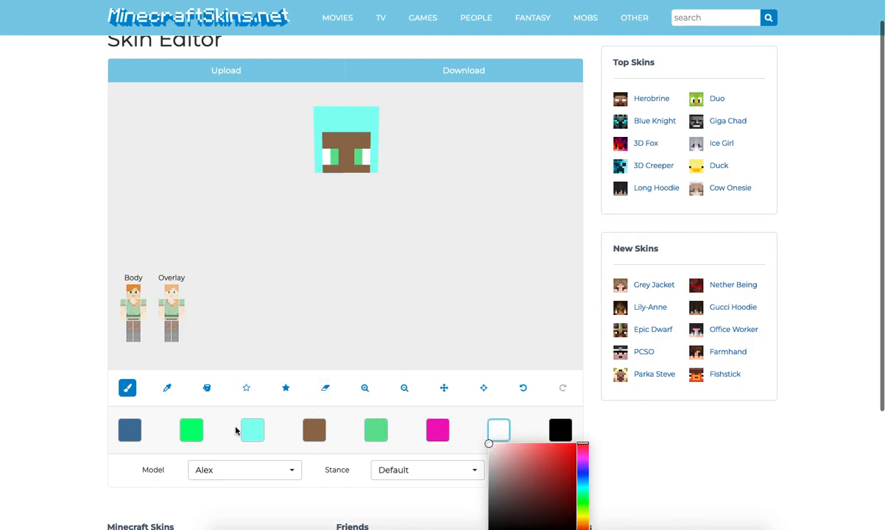
# Paint a cyan fringe across the top row of the brown face and extend it down the centre between the eyes.
pyautogui.click(252, 431)
pyautogui.moveTo(328, 138); pyautogui.dragTo(368, 137)
pyautogui.moveTo(474, 160)
pyautogui.mouseDown()
pyautogui.moveTo(462, 159)
pyautogui.moveTo(506, 162)
pyautogui.moveTo(399, 149)
pyautogui.mouseUp()
pyautogui.moveTo(341, 145); pyautogui.dragTo(348, 154)
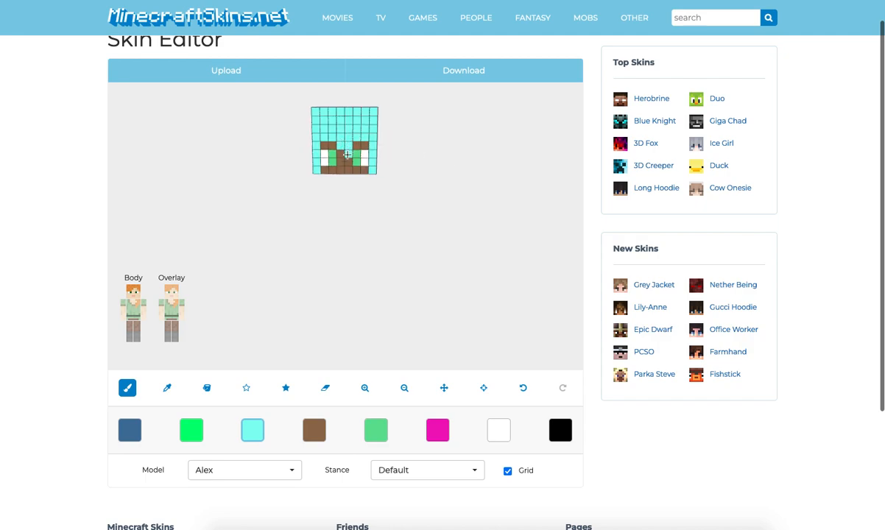
# Paint the outer edges of the head's underside cyan as a continuation of the hair.
pyautogui.moveTo(454, 163)
pyautogui.mouseDown()
pyautogui.moveTo(462, 162)
pyautogui.moveTo(452, 162)
pyautogui.moveTo(455, 116)
pyautogui.mouseUp()
pyautogui.moveTo(323, 177)
pyautogui.mouseDown()
pyautogui.moveTo(322, 206)
pyautogui.moveTo(367, 206)
pyautogui.moveTo(369, 174)
pyautogui.mouseUp()
pyautogui.moveTo(433, 254)
pyautogui.mouseDown()
pyautogui.moveTo(436, 206)
pyautogui.moveTo(401, 229)
pyautogui.moveTo(331, 240)
pyautogui.moveTo(361, 235)
pyautogui.mouseUp()
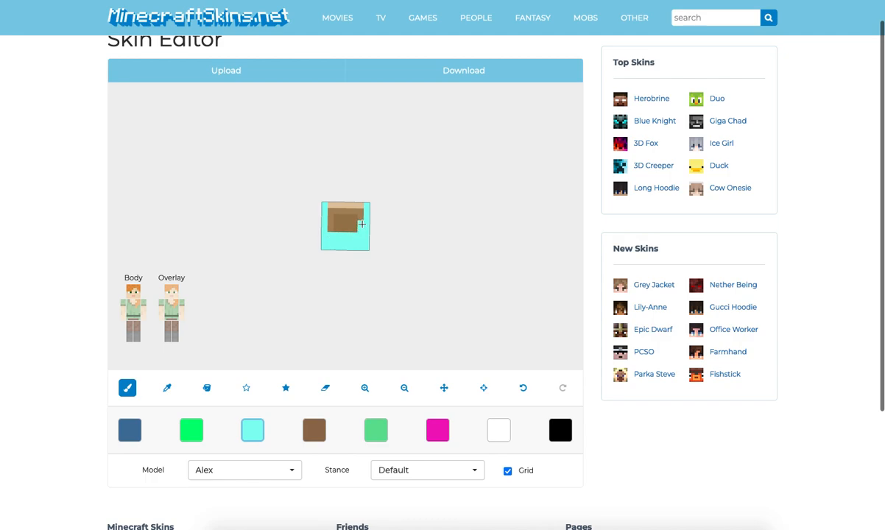
pyautogui.click(356, 230)
# Paint the remaining tan area of the head's underside with the brown skin colour.
pyautogui.click(314, 430)
pyautogui.click(343, 229)
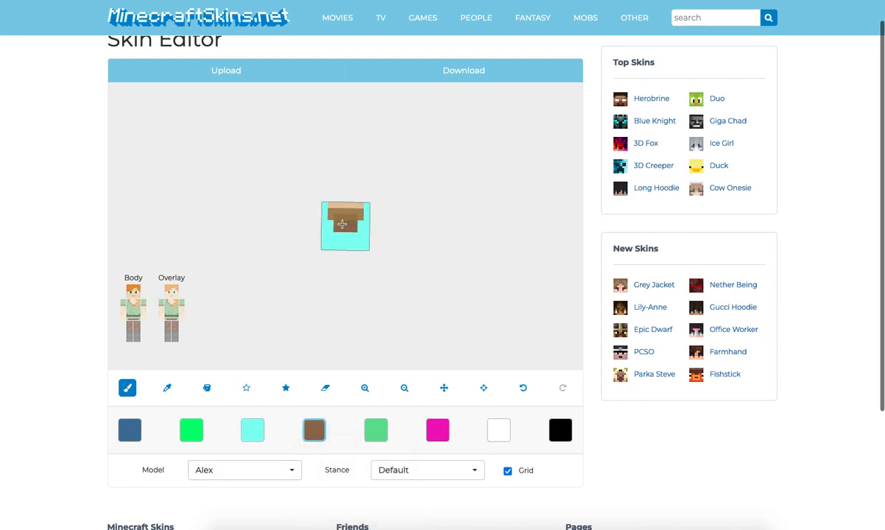
pyautogui.moveTo(338, 217)
pyautogui.mouseDown()
pyautogui.moveTo(427, 221)
pyautogui.moveTo(488, 252)
pyautogui.moveTo(489, 221)
pyautogui.moveTo(426, 204)
pyautogui.moveTo(425, 192)
pyautogui.mouseUp()
pyautogui.moveTo(343, 234); pyautogui.dragTo(432, 285)
pyautogui.scroll(1, 390, 285)
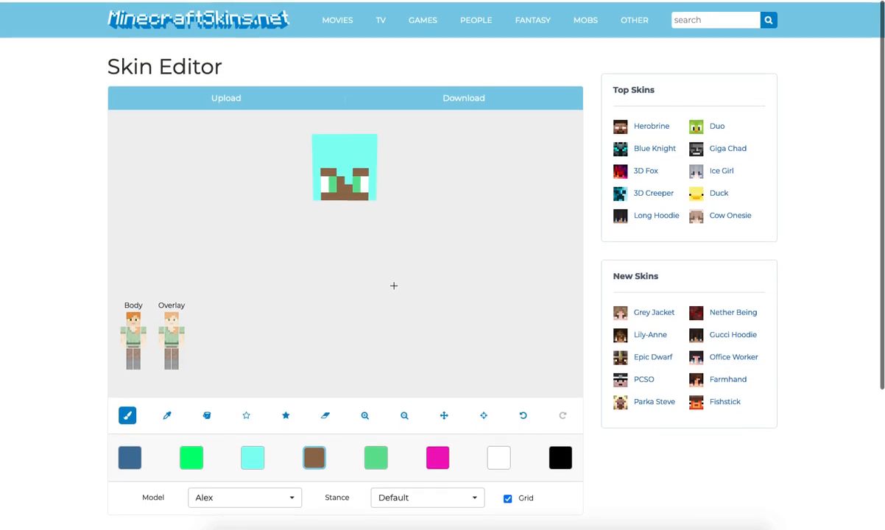
# Isolate the torso and paint a cyan hair strand down each side of its front.
pyautogui.click(133, 341)
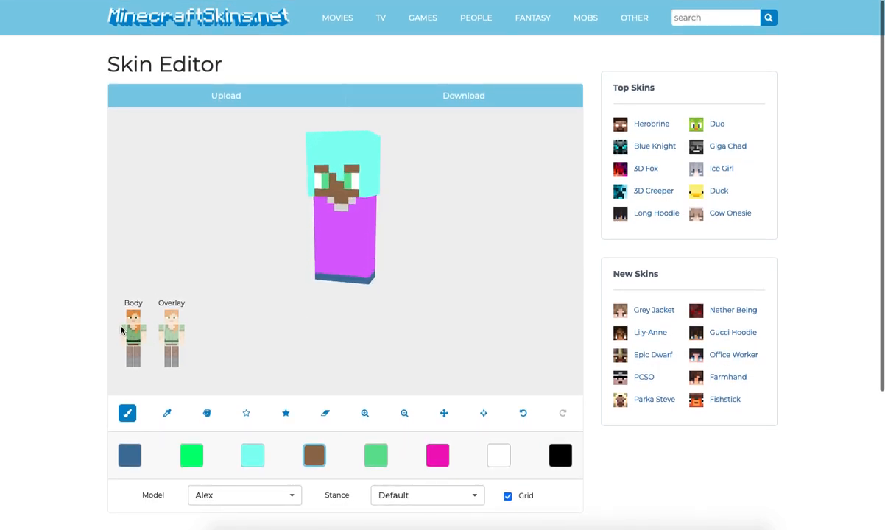
pyautogui.click(130, 315)
pyautogui.click(257, 454)
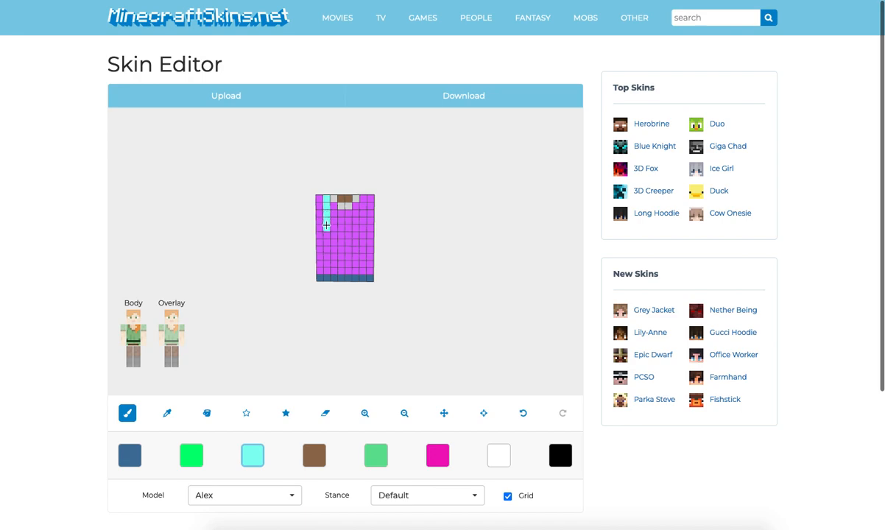
pyautogui.moveTo(365, 228)
pyautogui.mouseDown()
pyautogui.moveTo(365, 206)
pyautogui.moveTo(369, 227)
pyautogui.moveTo(319, 216)
pyautogui.moveTo(320, 198)
pyautogui.mouseUp()
pyautogui.moveTo(292, 168)
pyautogui.mouseDown()
pyautogui.moveTo(290, 159)
pyautogui.moveTo(287, 207)
pyautogui.mouseUp()
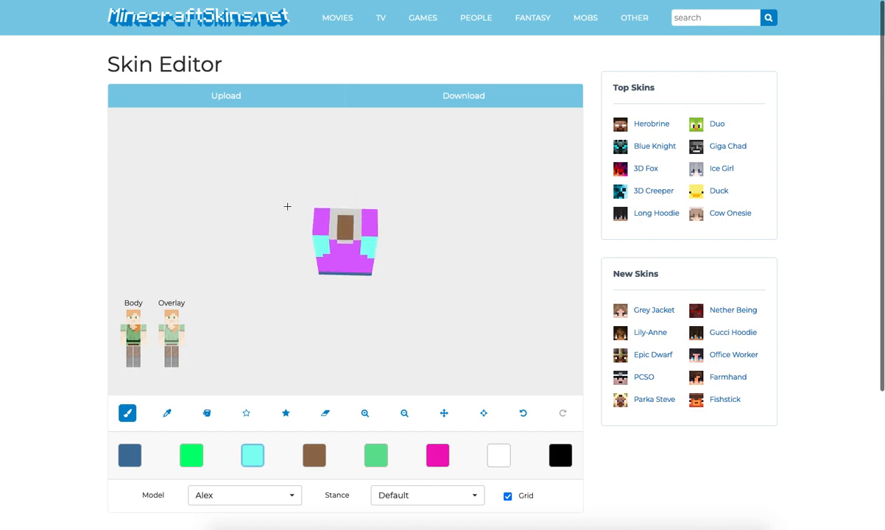
# Extend the cyan hair over the shoulders and the torso's sides, and fill the upper back with it.
pyautogui.moveTo(325, 233)
pyautogui.mouseDown()
pyautogui.moveTo(319, 229)
pyautogui.moveTo(366, 216)
pyautogui.moveTo(374, 232)
pyautogui.moveTo(385, 200)
pyautogui.moveTo(344, 238)
pyautogui.moveTo(327, 195)
pyautogui.moveTo(346, 193)
pyautogui.moveTo(368, 198)
pyautogui.moveTo(368, 230)
pyautogui.moveTo(440, 205)
pyautogui.moveTo(425, 207)
pyautogui.moveTo(551, 208)
pyautogui.moveTo(350, 220)
pyautogui.moveTo(343, 197)
pyautogui.moveTo(327, 204)
pyautogui.moveTo(327, 234)
pyautogui.moveTo(339, 208)
pyautogui.mouseUp()
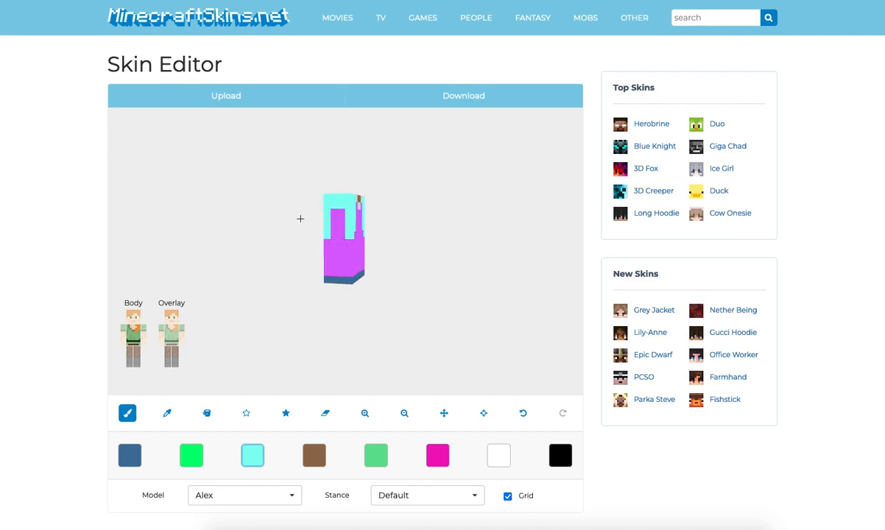
pyautogui.moveTo(267, 213); pyautogui.dragTo(347, 216)
pyautogui.moveTo(243, 204)
pyautogui.mouseDown()
pyautogui.moveTo(260, 206)
pyautogui.moveTo(251, 206)
pyautogui.mouseUp()
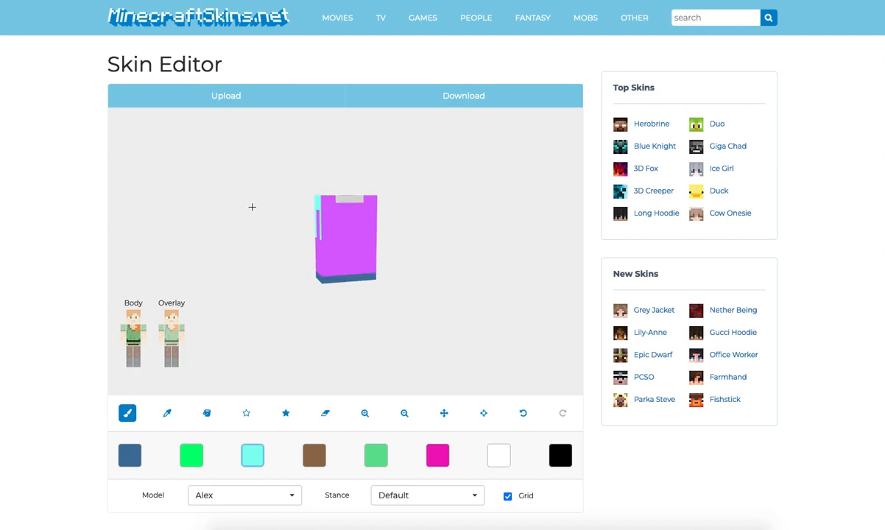
pyautogui.moveTo(326, 236)
pyautogui.mouseDown()
pyautogui.moveTo(324, 204)
pyautogui.moveTo(367, 199)
pyautogui.moveTo(318, 205)
pyautogui.moveTo(371, 213)
pyautogui.moveTo(317, 219)
pyautogui.moveTo(348, 211)
pyautogui.moveTo(385, 240)
pyautogui.moveTo(372, 240)
pyautogui.moveTo(411, 224)
pyautogui.mouseUp()
pyautogui.moveTo(327, 243); pyautogui.dragTo(363, 242)
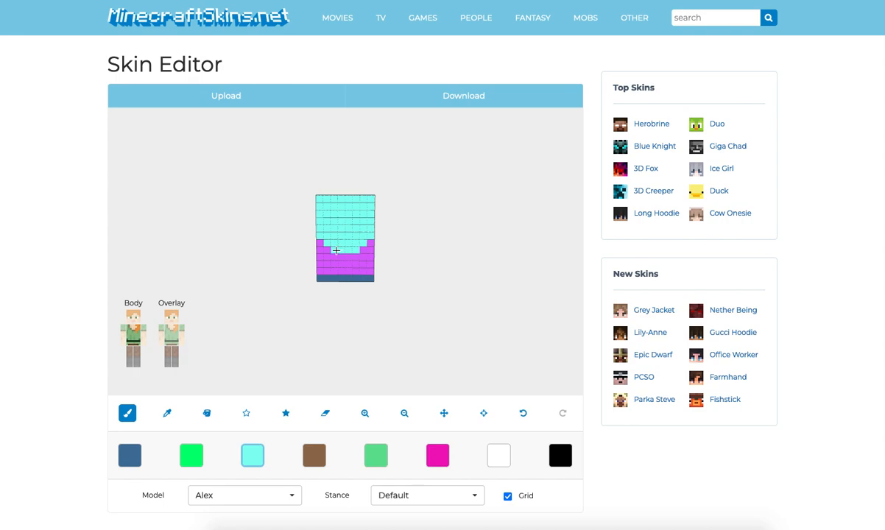
# Undo the last strokes at the back hair's lower end and repaint it in cyan, narrowing towards the bottom.
pyautogui.moveTo(422, 200)
pyautogui.mouseDown()
pyautogui.moveTo(460, 202)
pyautogui.moveTo(423, 200)
pyautogui.mouseUp()
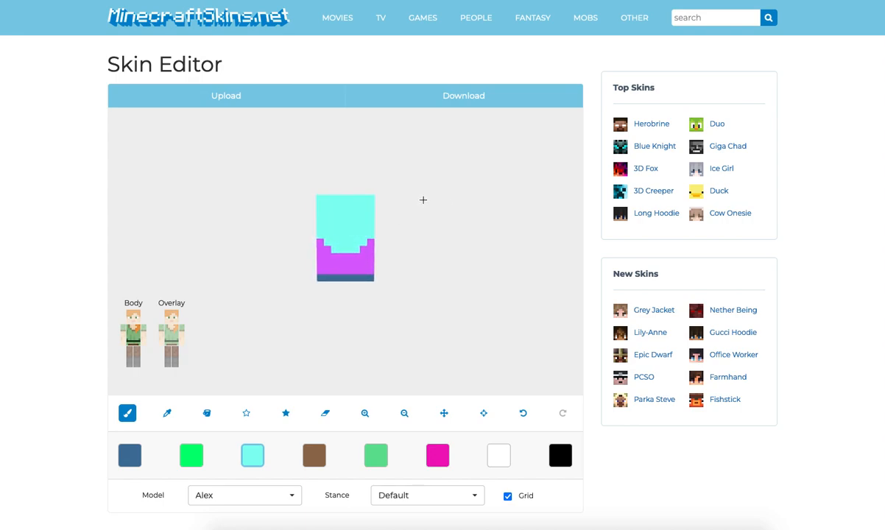
pyautogui.click(522, 413)
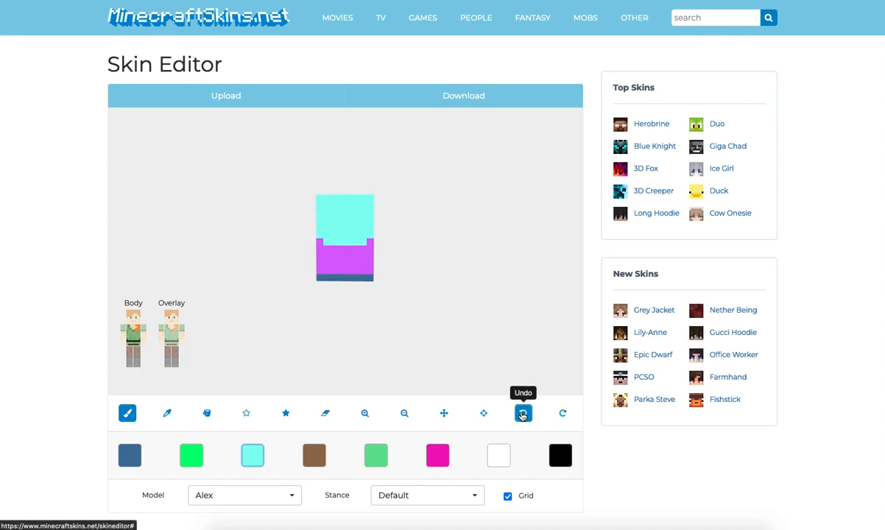
pyautogui.click(522, 415)
pyautogui.moveTo(341, 242)
pyautogui.mouseDown()
pyautogui.moveTo(358, 242)
pyautogui.moveTo(359, 250)
pyautogui.moveTo(340, 252)
pyautogui.moveTo(359, 257)
pyautogui.mouseUp()
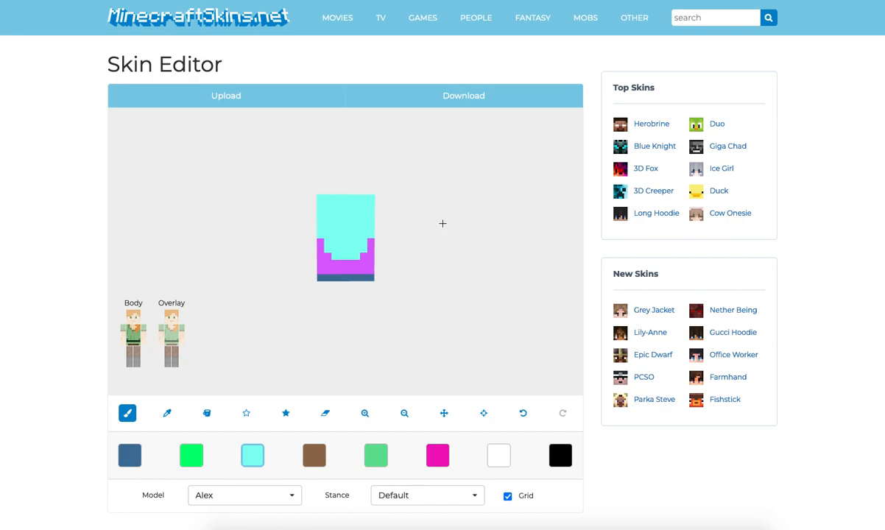
# Sample the shirt's purple into the magenta swatch and paint one purple pixel higher on each side edge of the back.
pyautogui.click(438, 456)
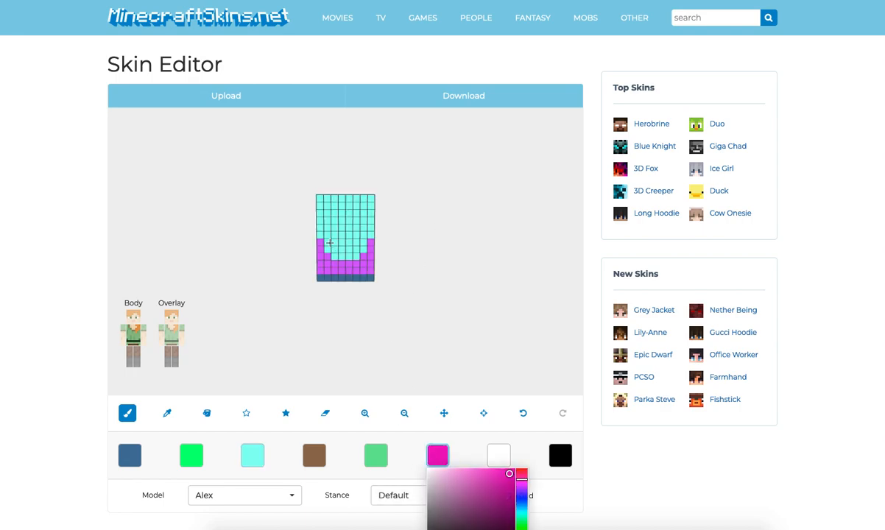
pyautogui.click(320, 236)
pyautogui.click(167, 413)
pyautogui.click(371, 254)
pyautogui.click(128, 413)
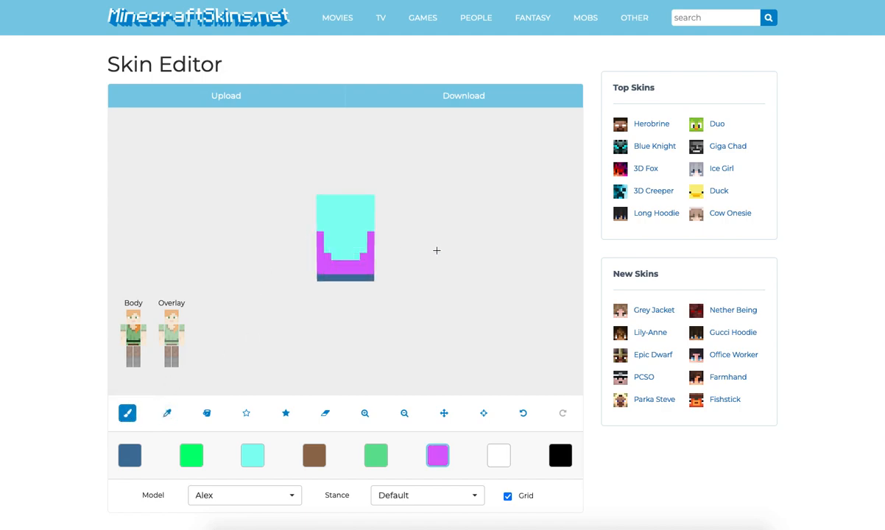
# Repaint the upper purple pixels along both side edges of the back with cyan.
pyautogui.click(259, 461)
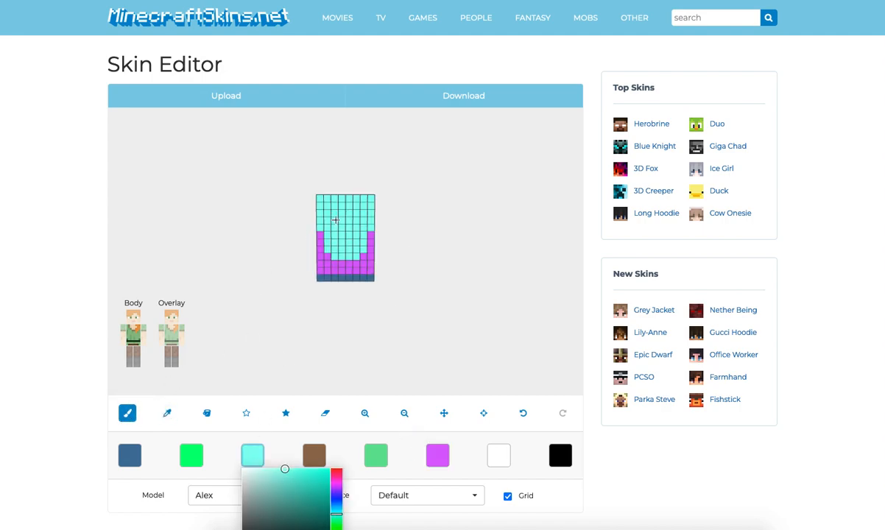
pyautogui.click(321, 235)
pyautogui.click(321, 243)
pyautogui.moveTo(468, 262); pyautogui.dragTo(490, 261)
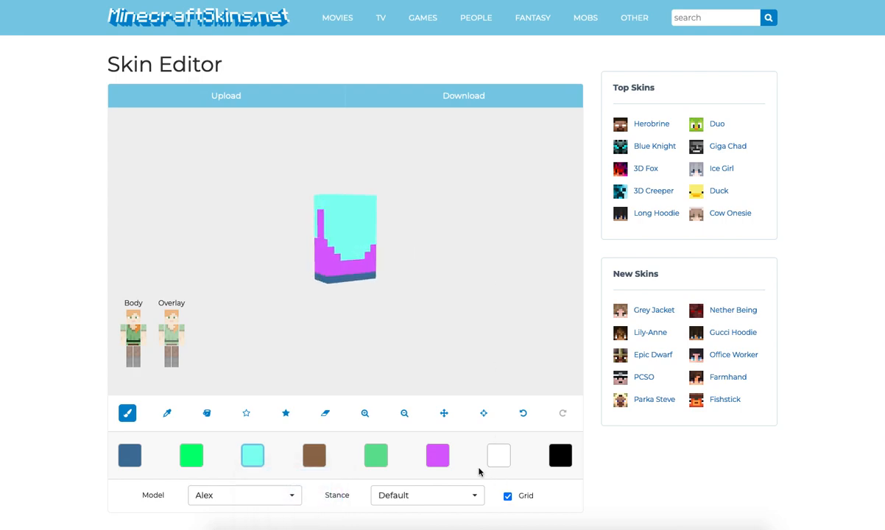
# Trim the lower edge of the cyan hair on the back with purple pixels.
pyautogui.click(437, 455)
pyautogui.click(338, 253)
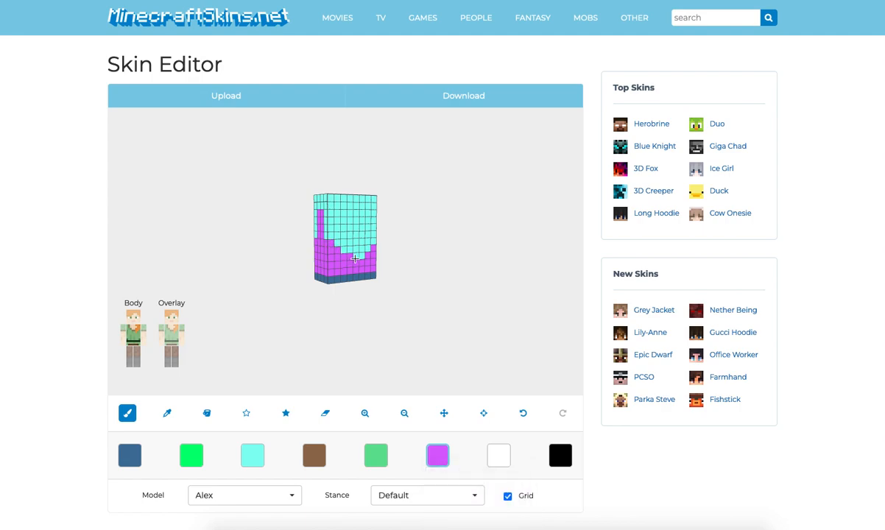
pyautogui.click(372, 248)
pyautogui.click(374, 242)
# Touch up the lower edge of the torso's hair with additional cyan pixels.
pyautogui.moveTo(454, 267)
pyautogui.mouseDown()
pyautogui.moveTo(426, 265)
pyautogui.moveTo(472, 272)
pyautogui.moveTo(350, 287)
pyautogui.moveTo(341, 327)
pyautogui.moveTo(259, 423)
pyautogui.mouseUp()
pyautogui.click(252, 455)
pyautogui.click(332, 242)
pyautogui.moveTo(356, 240); pyautogui.dragTo(450, 246)
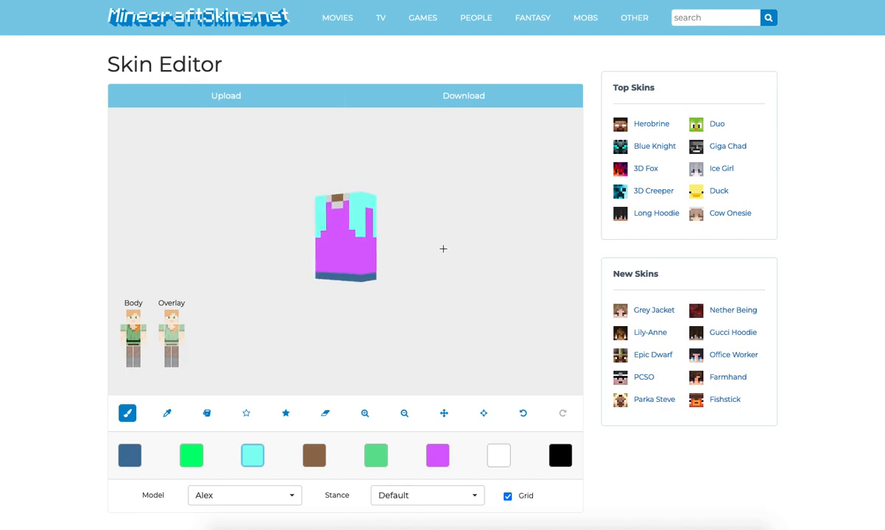
# Show the head, both legs and both arms again and inspect the complete model.
pyautogui.moveTo(145, 318); pyautogui.dragTo(153, 263)
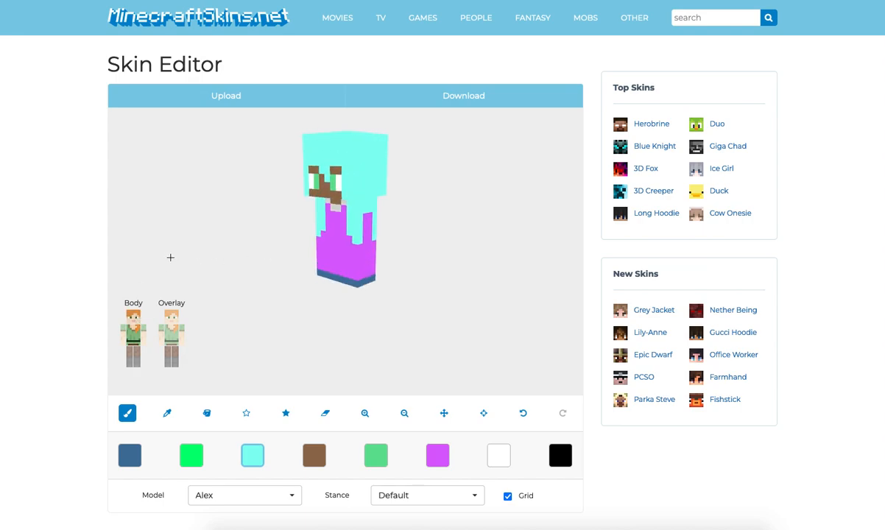
pyautogui.click(136, 364)
pyautogui.click(129, 361)
pyautogui.click(143, 335)
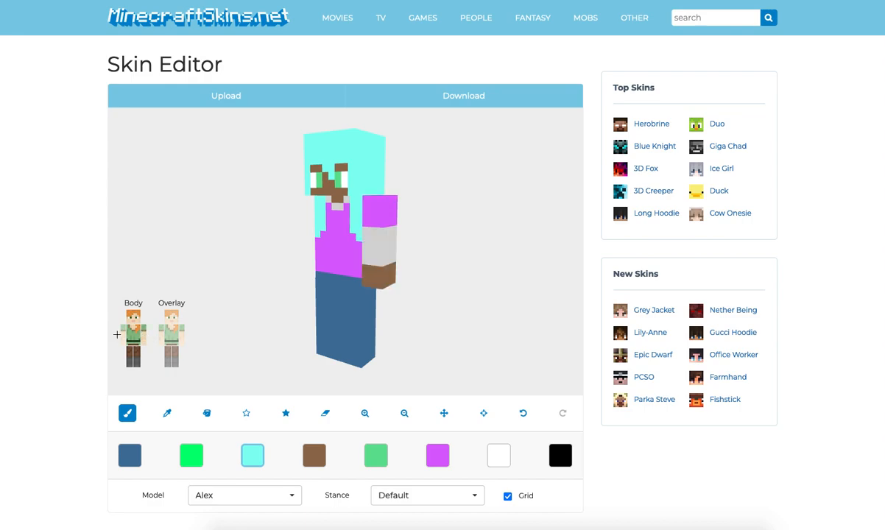
pyautogui.click(124, 335)
pyautogui.moveTo(147, 257); pyautogui.dragTo(167, 252)
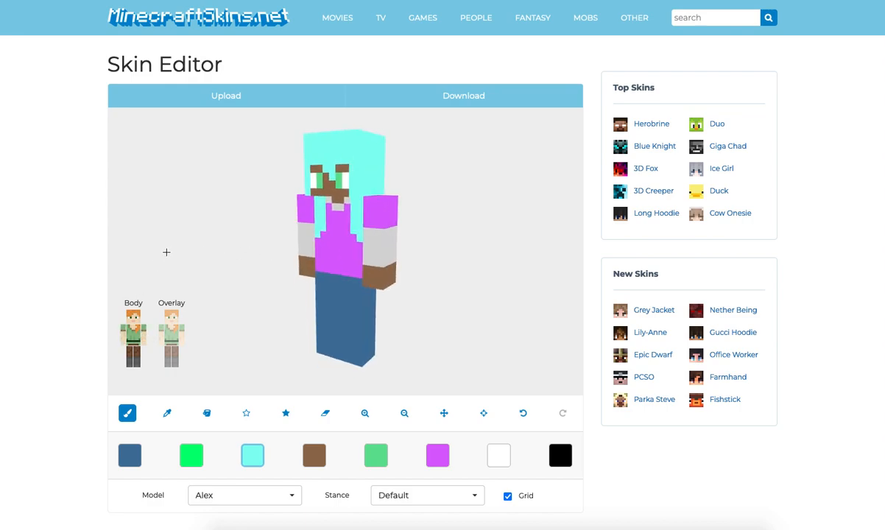
# Hide the head, torso and both arms, leaving only the legs displayed.
pyautogui.click(137, 312)
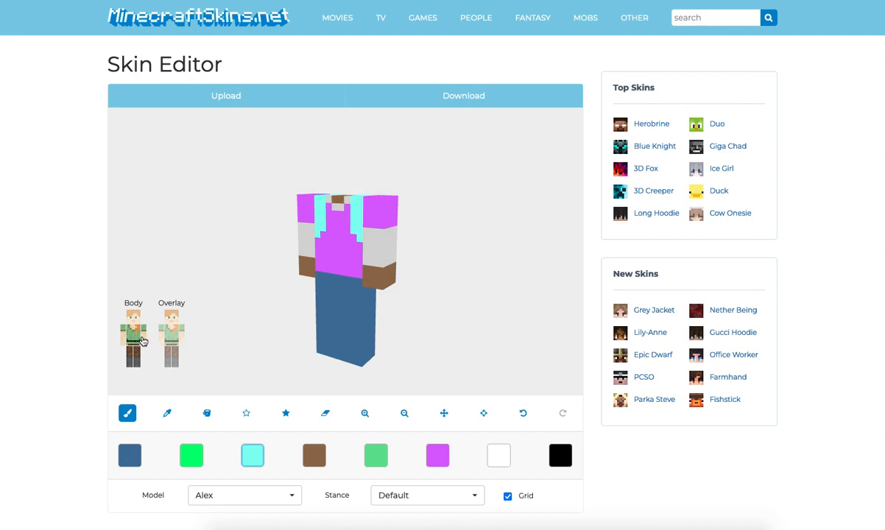
pyautogui.click(142, 328)
pyautogui.click(127, 340)
pyautogui.click(123, 343)
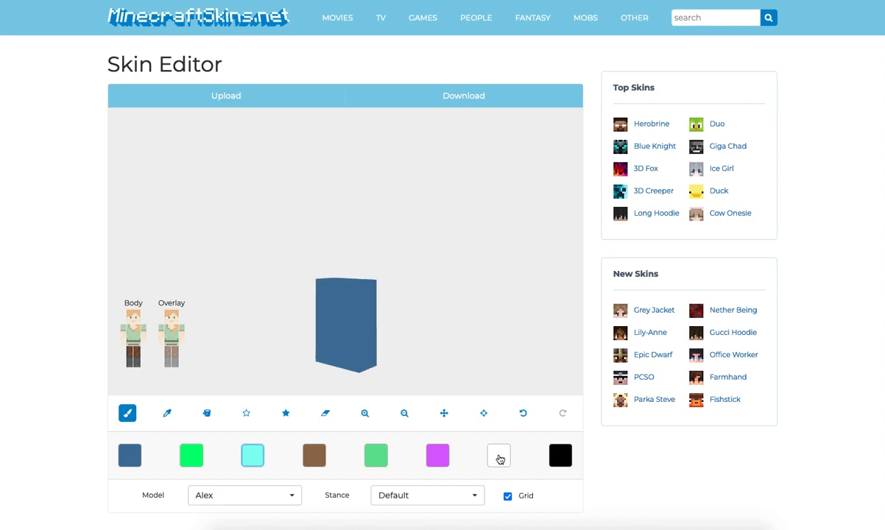
# Isolate the character's right leg and paint its lowest pixel row white on all sides.
pyautogui.click(497, 455)
pyautogui.scroll(1, 431, 420)
pyautogui.click(137, 361)
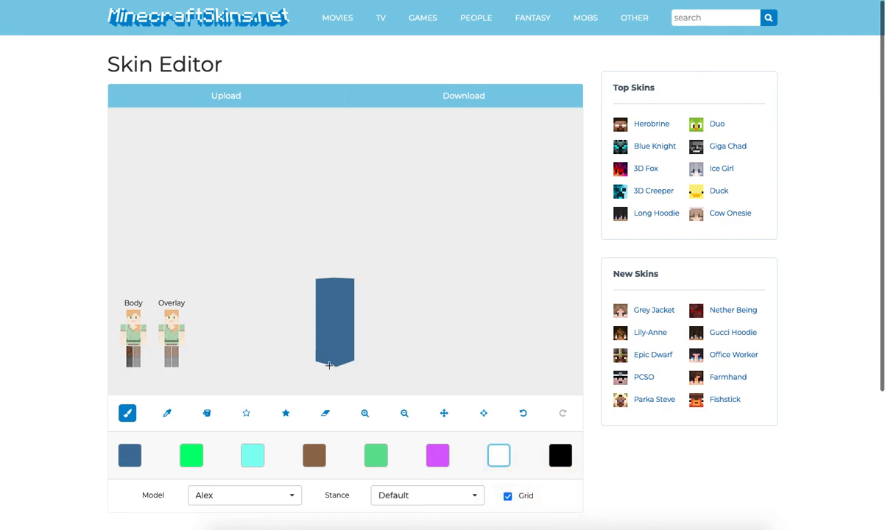
pyautogui.moveTo(328, 365); pyautogui.dragTo(356, 364)
pyautogui.moveTo(416, 369)
pyautogui.mouseDown()
pyautogui.moveTo(312, 366)
pyautogui.moveTo(382, 365)
pyautogui.moveTo(368, 342)
pyautogui.mouseUp()
pyautogui.moveTo(348, 322); pyautogui.dragTo(335, 324)
pyautogui.click(480, 419)
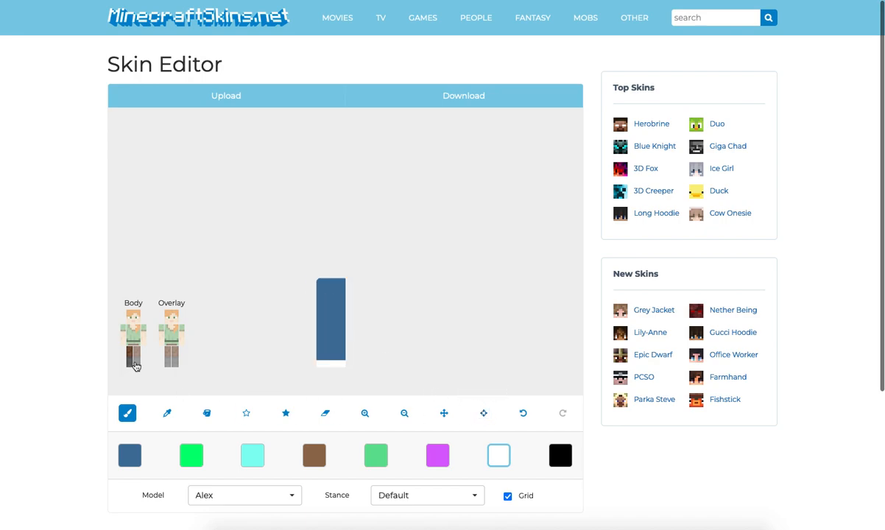
# Isolate the character's left leg, paint its lowest pixel row white on all sides and reset the view.
pyautogui.click(136, 362)
pyautogui.click(129, 359)
pyautogui.moveTo(236, 377); pyautogui.dragTo(272, 373)
pyautogui.moveTo(360, 366)
pyautogui.mouseDown()
pyautogui.moveTo(338, 362)
pyautogui.moveTo(385, 364)
pyautogui.mouseUp()
pyautogui.moveTo(455, 368)
pyautogui.mouseDown()
pyautogui.moveTo(308, 366)
pyautogui.moveTo(272, 334)
pyautogui.mouseUp()
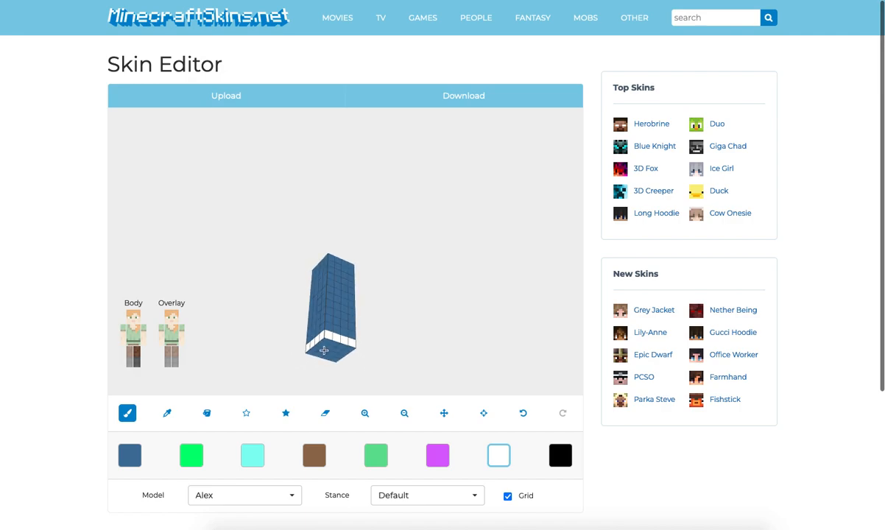
pyautogui.click(483, 413)
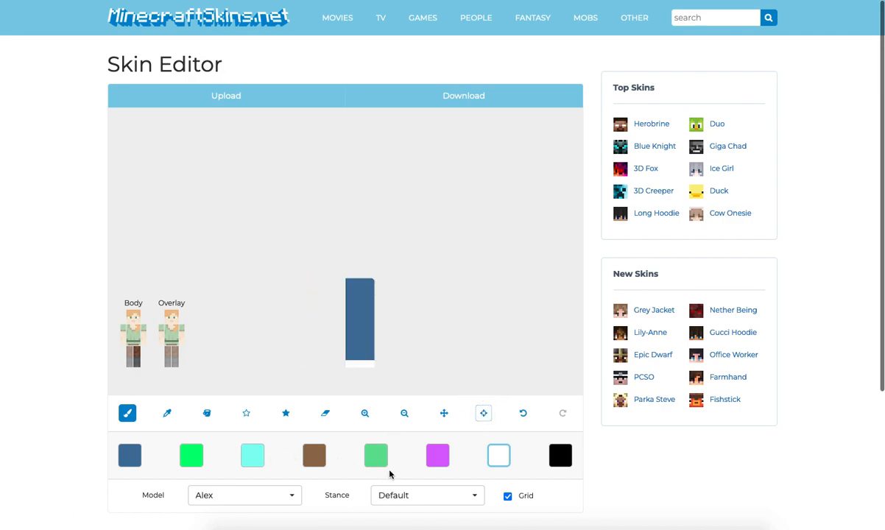
# Change the purple swatch to bright red and paint a red shoe pattern above the left leg's white sole.
pyautogui.click(437, 455)
pyautogui.moveTo(521, 485); pyautogui.dragTo(521, 469)
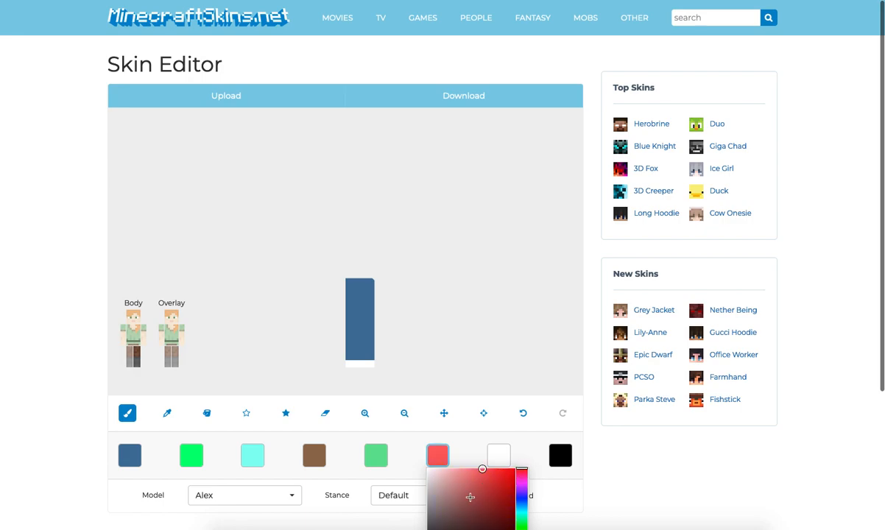
pyautogui.click(348, 357)
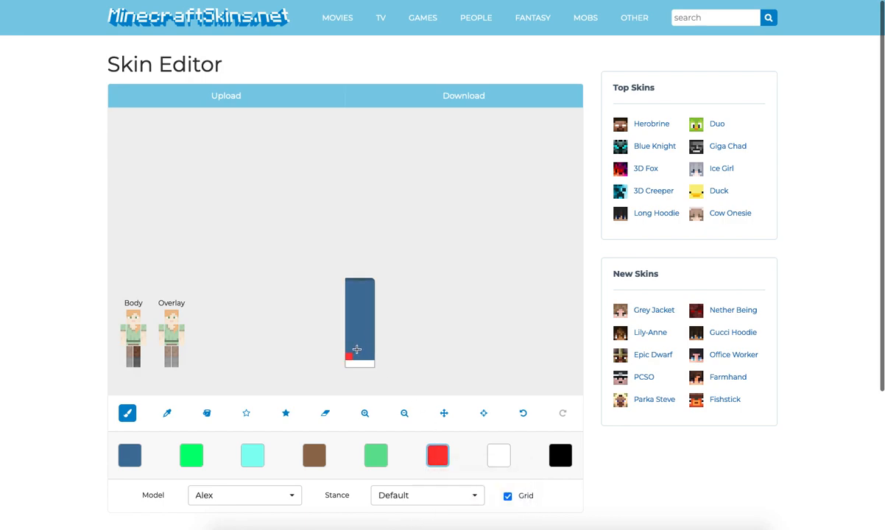
pyautogui.click(483, 413)
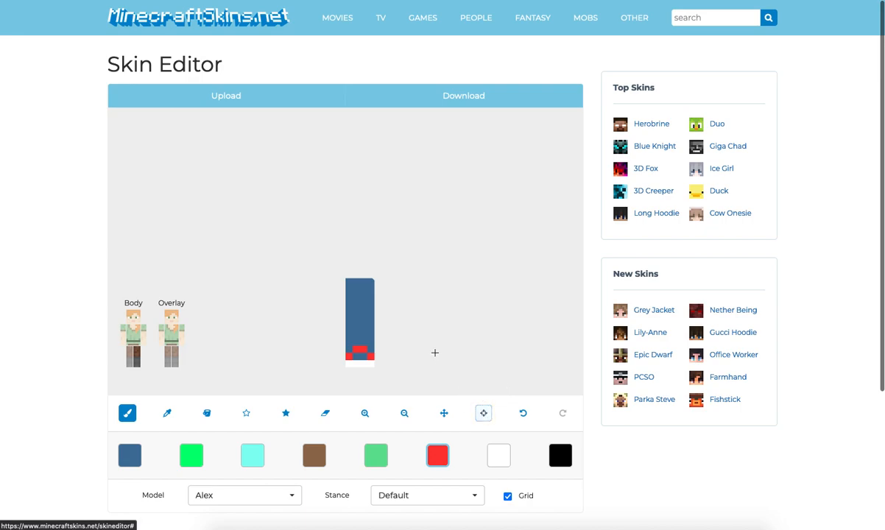
pyautogui.moveTo(372, 353)
pyautogui.mouseDown()
pyautogui.moveTo(443, 355)
pyautogui.moveTo(174, 358)
pyautogui.mouseUp()
# Isolate the character's right leg and paint the red shoe pattern above its white sole on all sides.
pyautogui.click(133, 359)
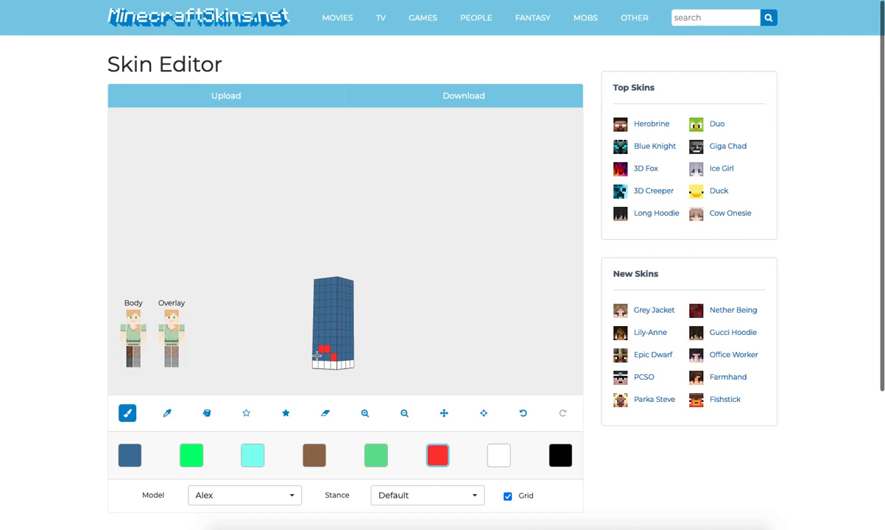
pyautogui.moveTo(335, 356); pyautogui.dragTo(355, 357)
pyautogui.moveTo(433, 355); pyautogui.dragTo(352, 349)
pyautogui.moveTo(421, 352); pyautogui.dragTo(399, 352)
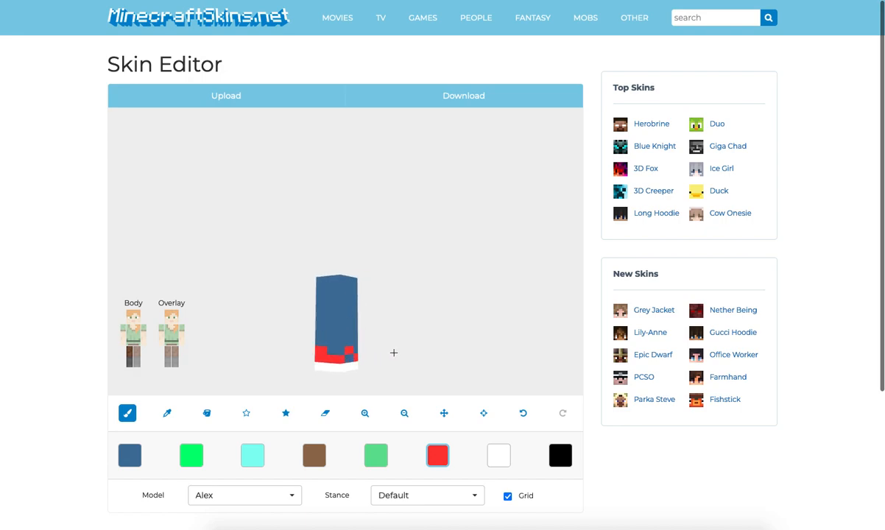
# Inspect the left leg's red shoe pattern and display both legs together from the front.
pyautogui.click(136, 364)
pyautogui.click(130, 363)
pyautogui.moveTo(256, 351); pyautogui.dragTo(479, 351)
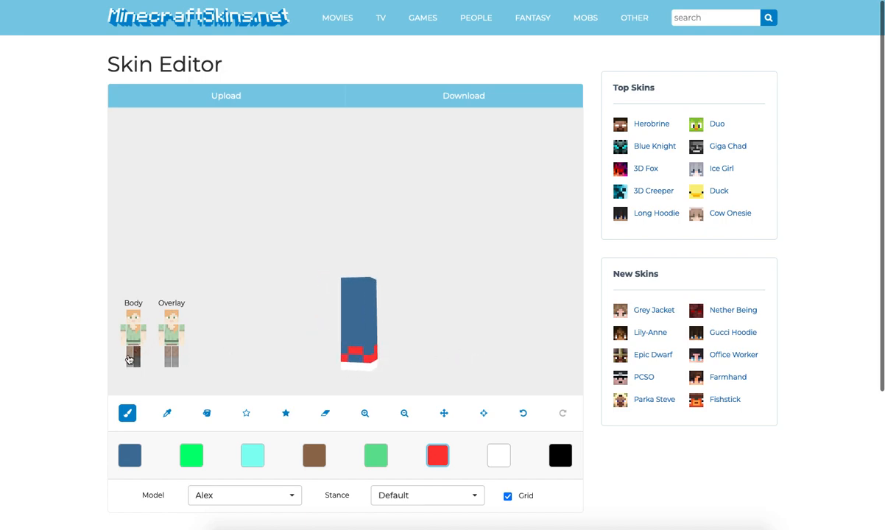
pyautogui.click(128, 359)
pyautogui.moveTo(253, 351); pyautogui.dragTo(265, 351)
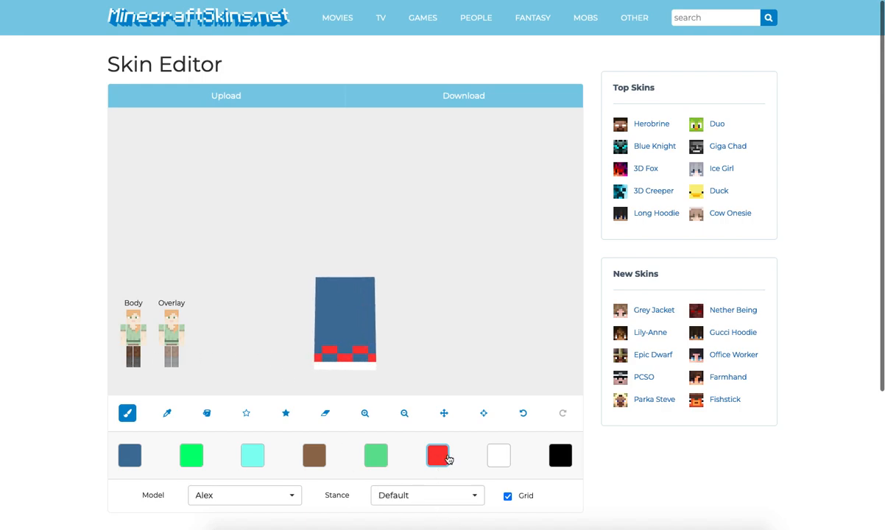
# Change the red swatch to a light salmon red and fill the toe gaps in both shoes with it.
pyautogui.click(438, 456)
pyautogui.moveTo(491, 472); pyautogui.dragTo(469, 468)
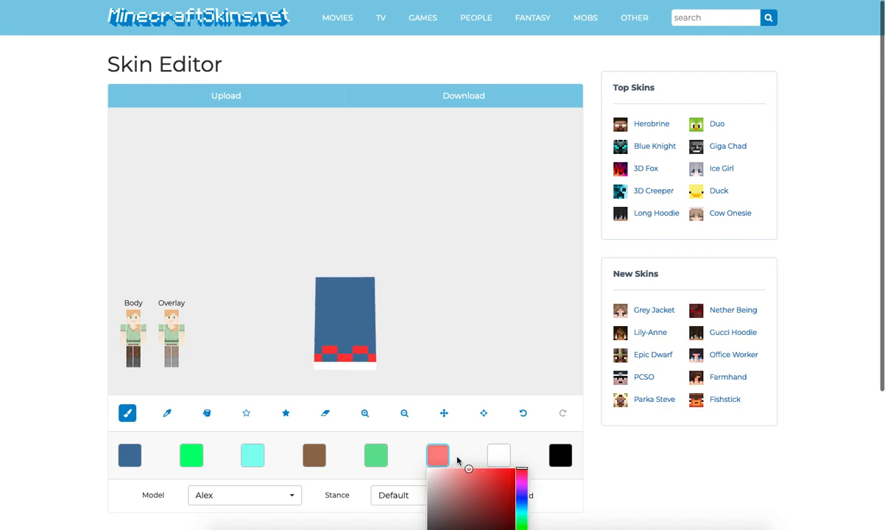
pyautogui.moveTo(326, 357); pyautogui.dragTo(342, 357)
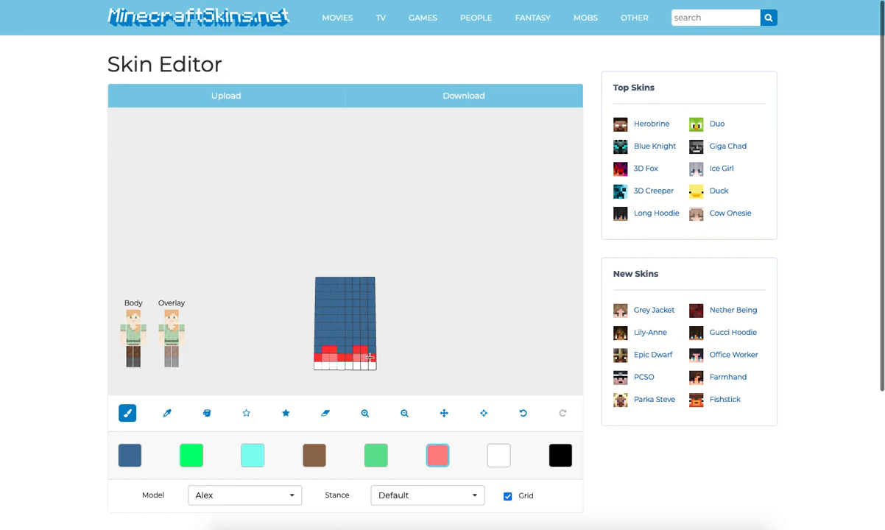
pyautogui.moveTo(470, 362); pyautogui.dragTo(447, 363)
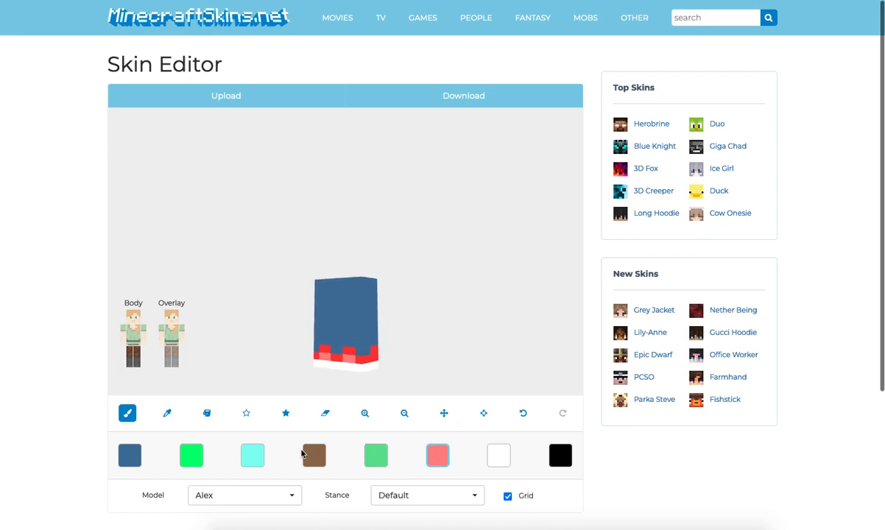
# Change the bright green swatch to light grey and paint grey socks above the red shoes around both legs.
pyautogui.click(191, 464)
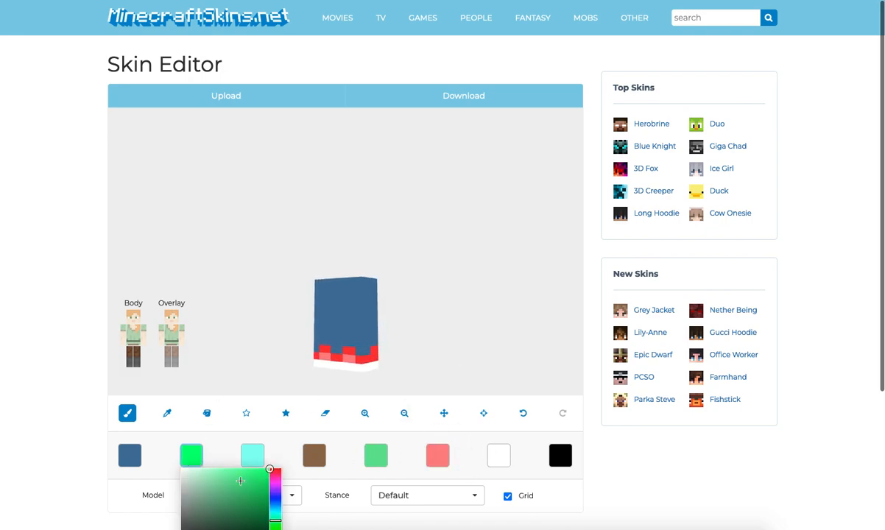
pyautogui.click(181, 483)
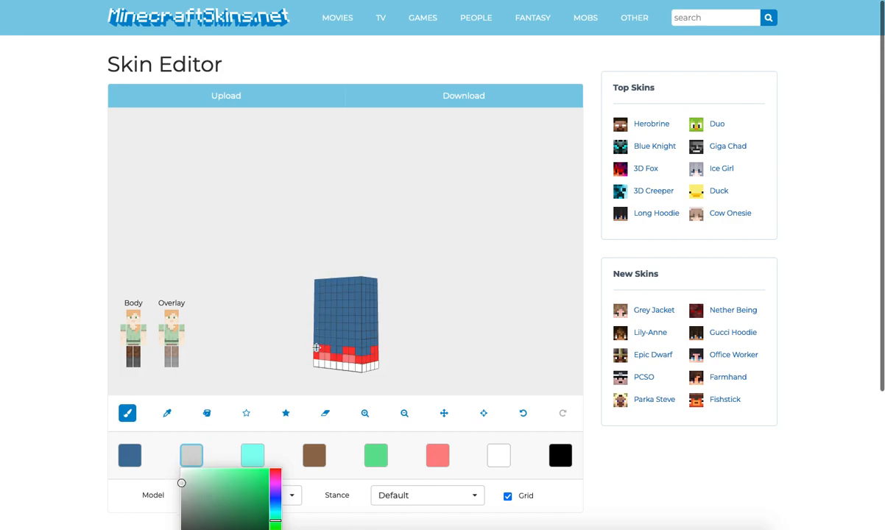
pyautogui.click(318, 343)
pyautogui.moveTo(348, 341); pyautogui.dragTo(363, 346)
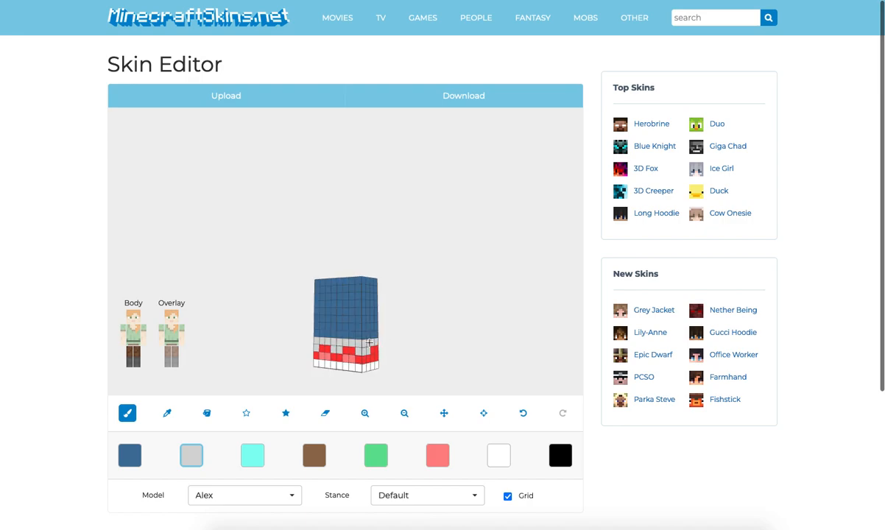
pyautogui.moveTo(280, 336); pyautogui.dragTo(463, 344)
pyautogui.moveTo(136, 363); pyautogui.dragTo(341, 358)
pyautogui.moveTo(321, 321); pyautogui.dragTo(163, 298)
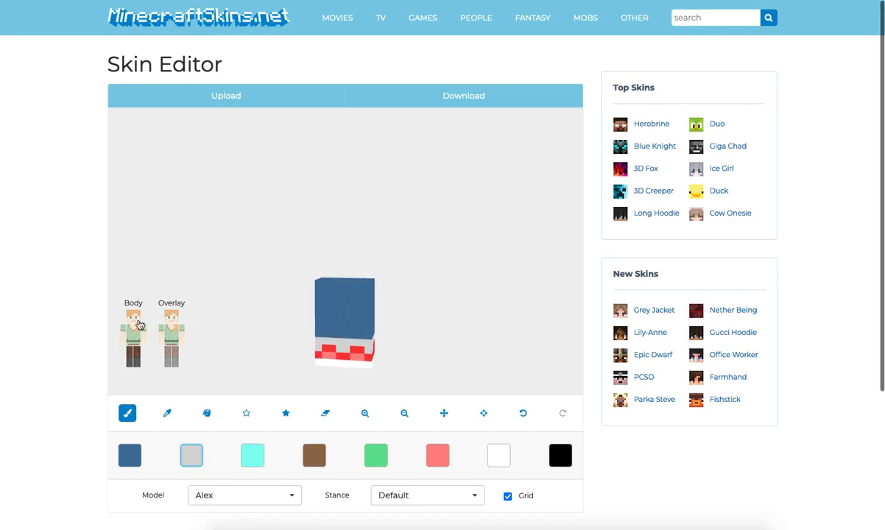
# Display the torso, both arms and the head again to show the full character from the front.
pyautogui.click(144, 339)
pyautogui.click(134, 338)
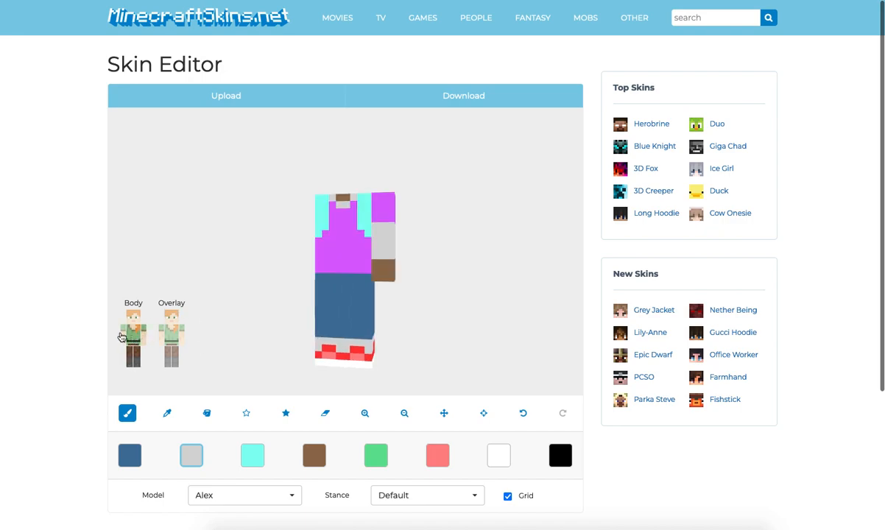
pyautogui.click(124, 337)
pyautogui.click(133, 318)
pyautogui.moveTo(161, 281); pyautogui.dragTo(166, 285)
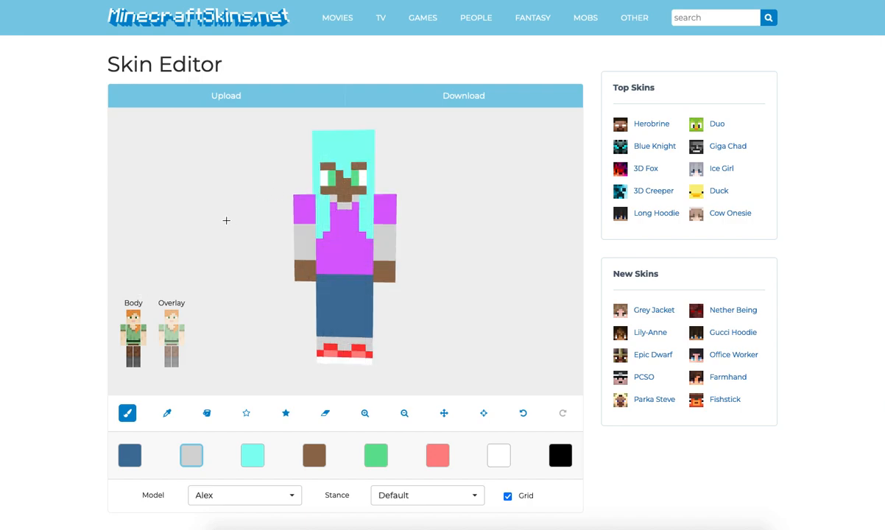
# Hide the head, torso and both legs, leaving only the arms displayed.
pyautogui.click(137, 318)
pyautogui.click(136, 335)
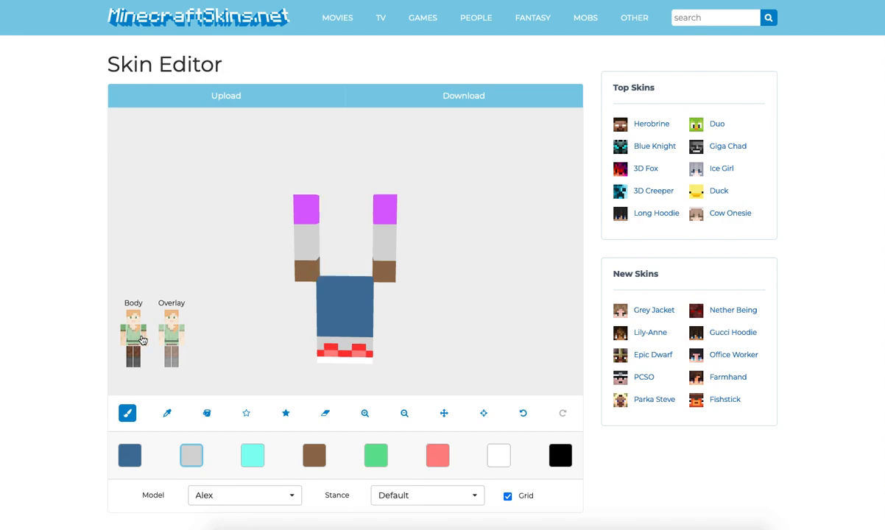
pyautogui.click(143, 336)
pyautogui.click(142, 339)
pyautogui.click(138, 355)
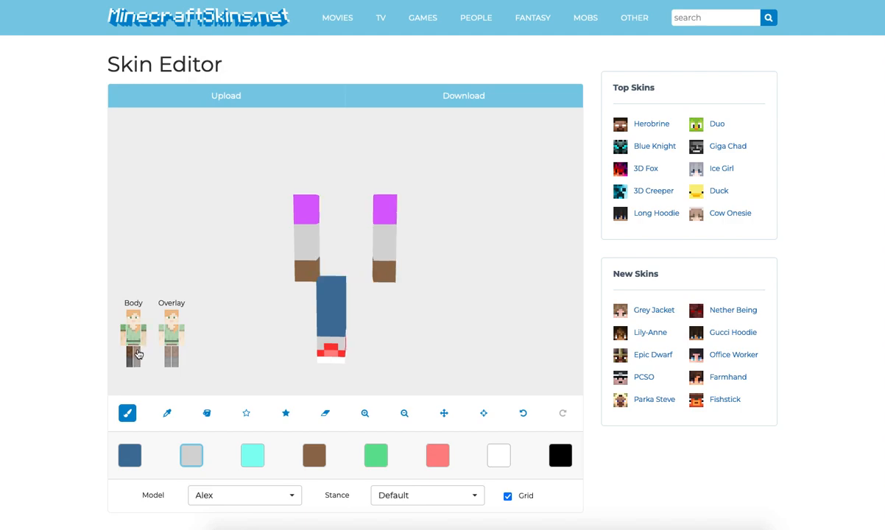
pyautogui.click(130, 357)
# Sample the purple sleeve colour into each of the first six palette swatches.
pyautogui.click(164, 414)
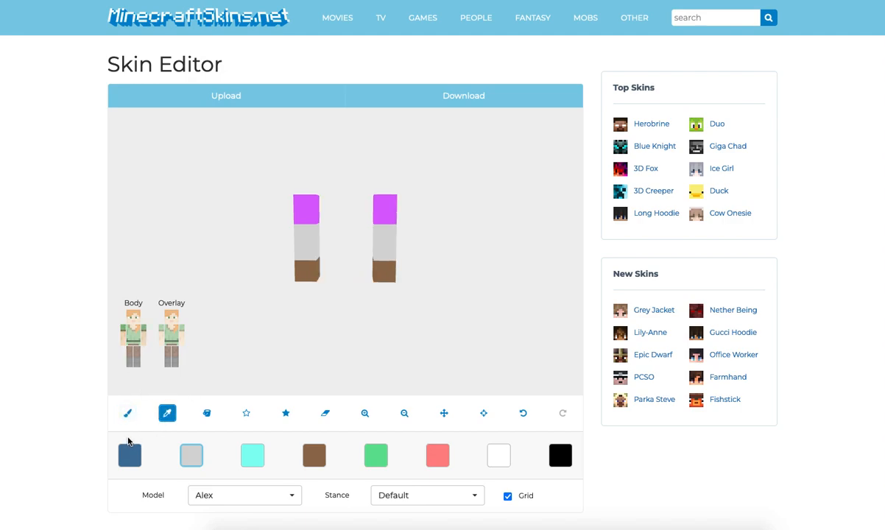
pyautogui.click(127, 415)
pyautogui.click(129, 454)
pyautogui.click(166, 418)
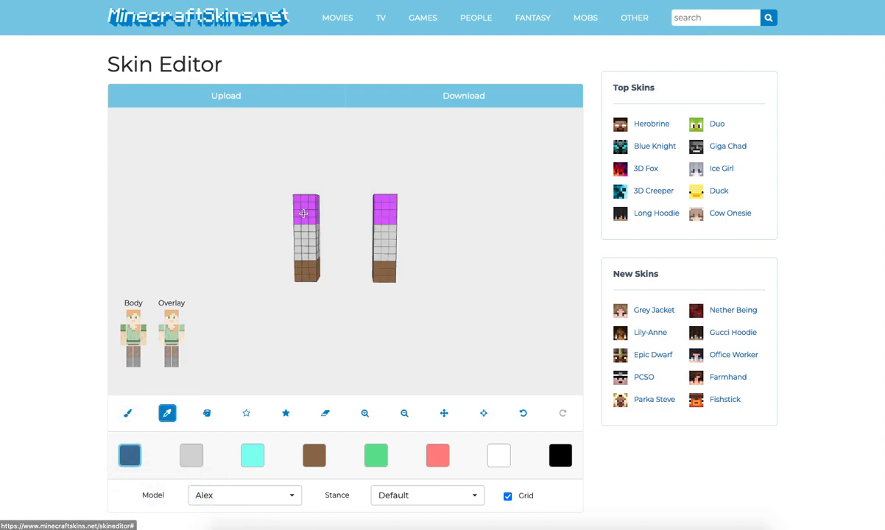
pyautogui.click(304, 213)
pyautogui.click(191, 455)
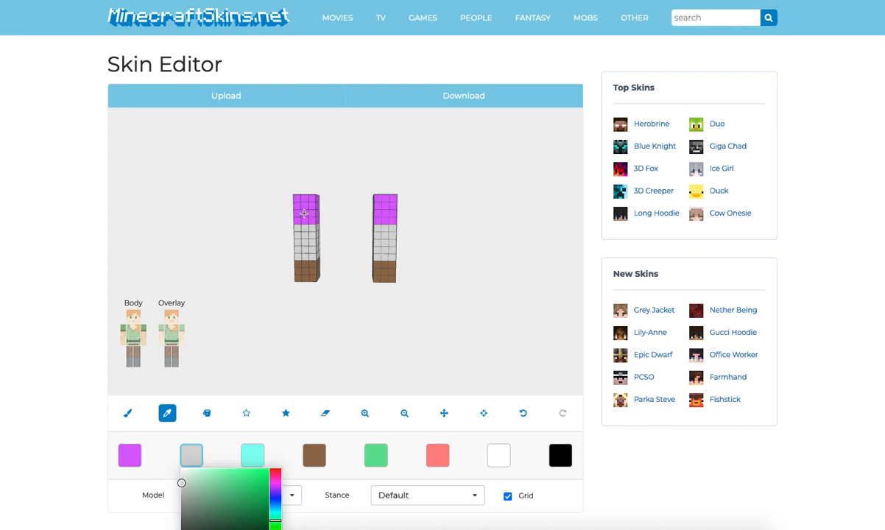
pyautogui.click(304, 213)
pyautogui.click(252, 455)
pyautogui.click(305, 210)
pyautogui.click(314, 455)
pyautogui.click(304, 210)
pyautogui.click(377, 455)
pyautogui.click(307, 209)
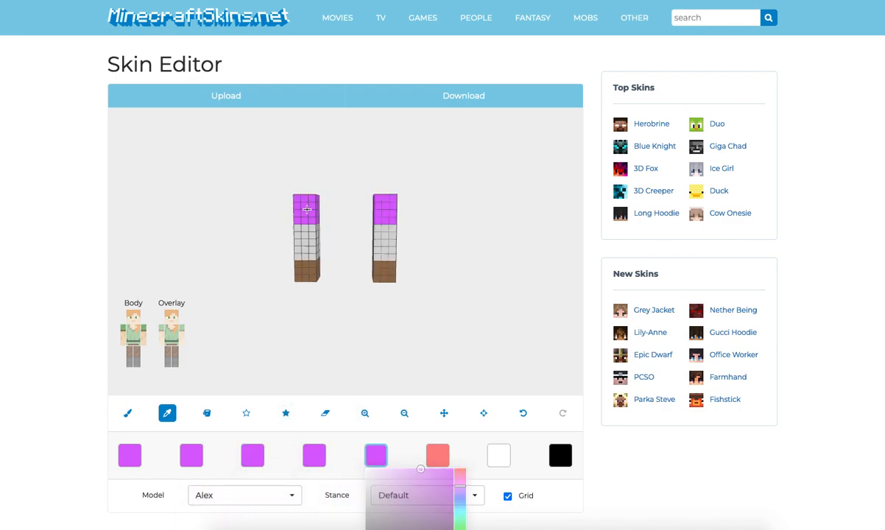
pyautogui.click(437, 455)
pyautogui.click(302, 201)
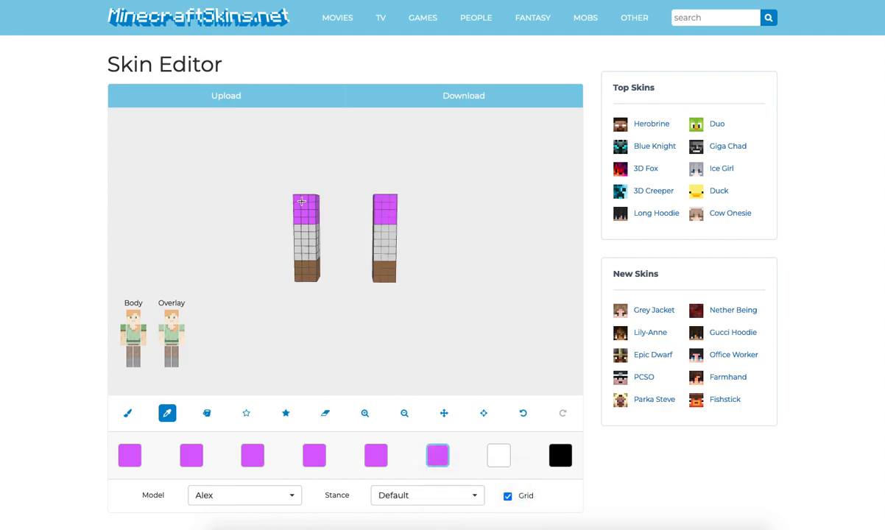
# Grade the purple swatches by darkening the first two and making the fourth, fifth and sixth progressively paler.
pyautogui.click(128, 413)
pyautogui.click(130, 455)
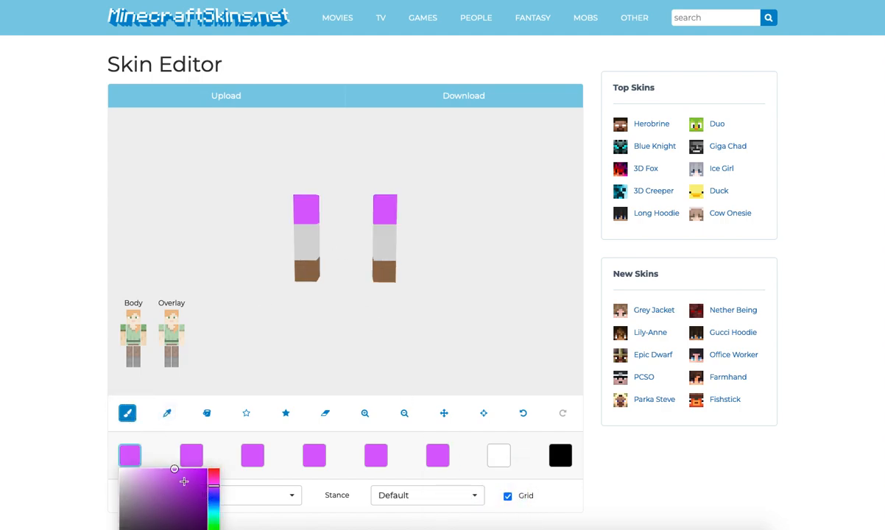
pyautogui.moveTo(174, 470); pyautogui.dragTo(174, 497)
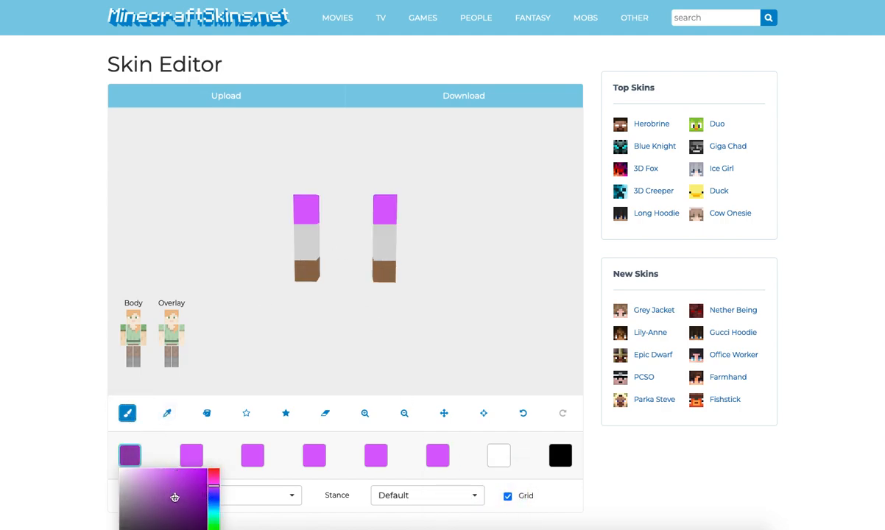
pyautogui.click(191, 456)
pyautogui.moveTo(233, 475); pyautogui.dragTo(236, 486)
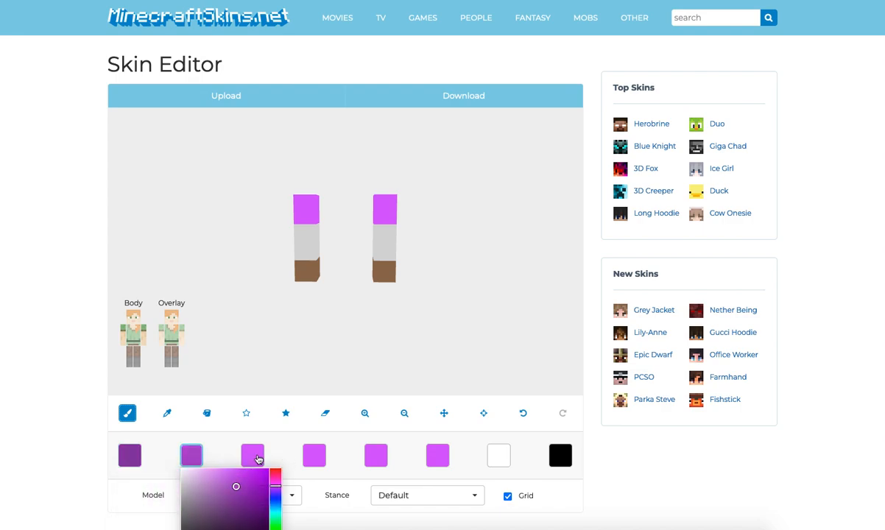
pyautogui.click(314, 455)
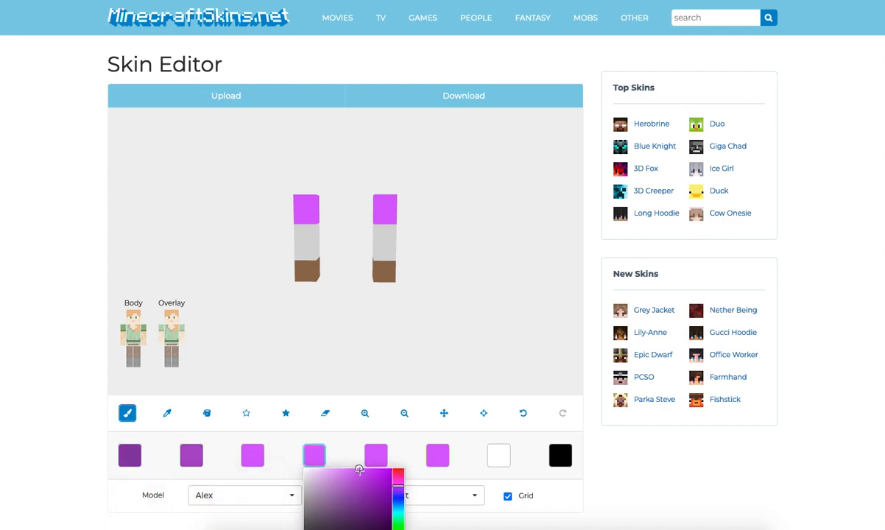
pyautogui.moveTo(359, 470); pyautogui.dragTo(346, 469)
pyautogui.click(384, 457)
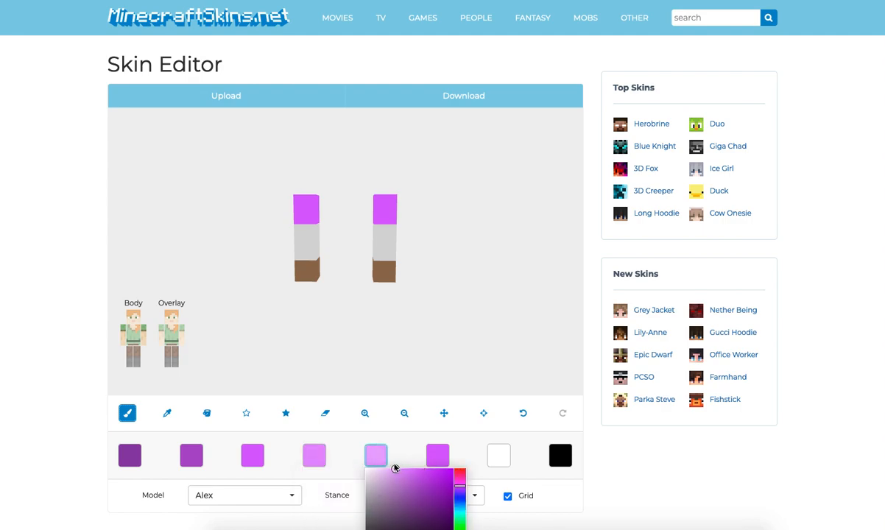
pyautogui.click(442, 456)
pyautogui.click(441, 471)
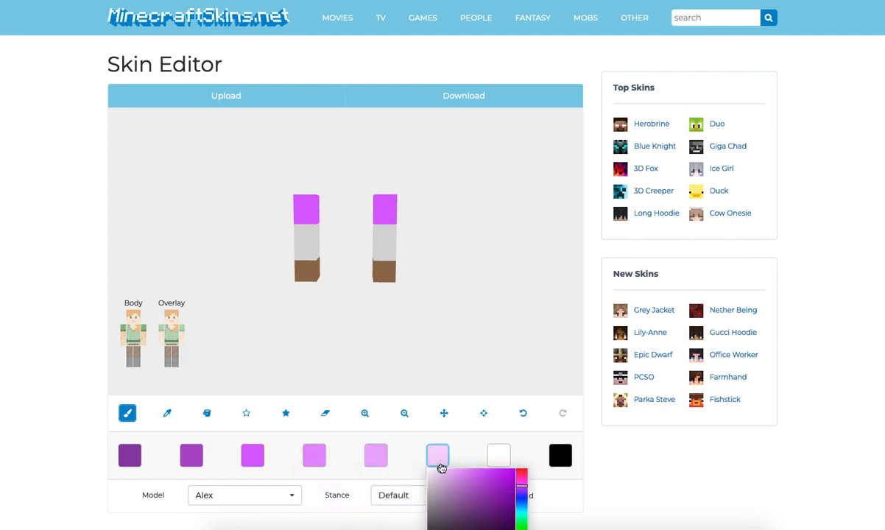
# Paint the two darkest purples along the lower edge of the left sleeve's inner side.
pyautogui.click(130, 456)
pyautogui.moveTo(221, 225); pyautogui.dragTo(317, 221)
pyautogui.click(192, 455)
pyautogui.click(366, 218)
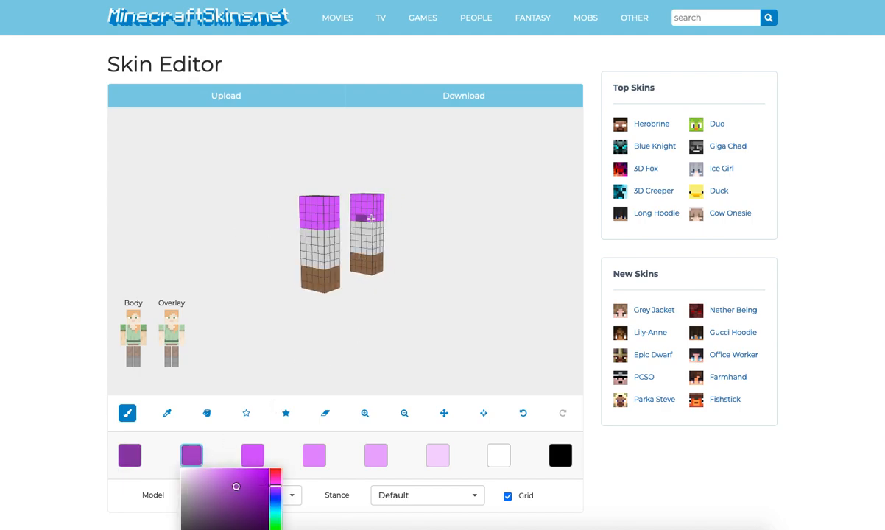
pyautogui.moveTo(422, 211); pyautogui.dragTo(411, 211)
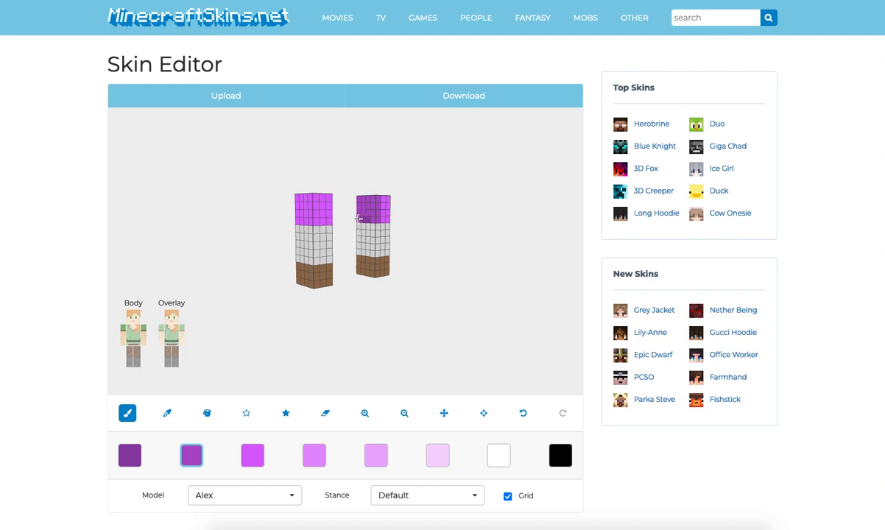
pyautogui.moveTo(449, 214)
pyautogui.mouseDown()
pyautogui.moveTo(460, 215)
pyautogui.moveTo(442, 218)
pyautogui.mouseUp()
pyautogui.click(257, 462)
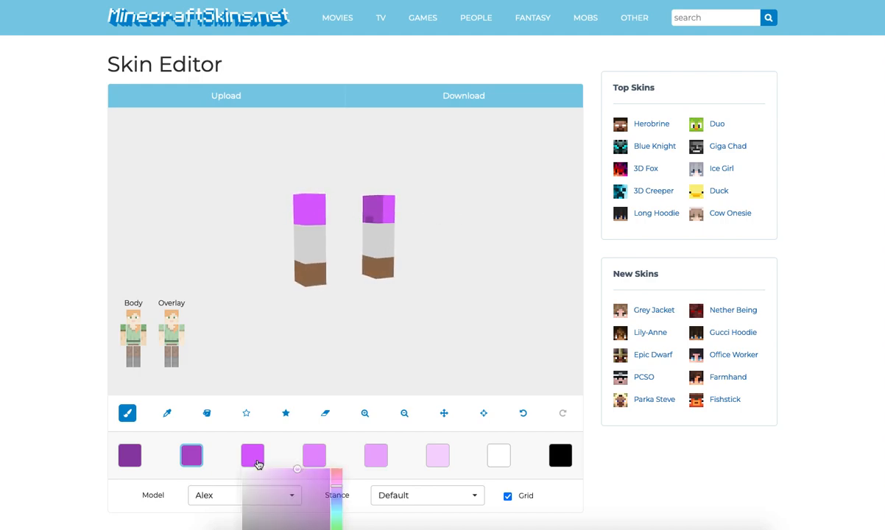
pyautogui.click(522, 413)
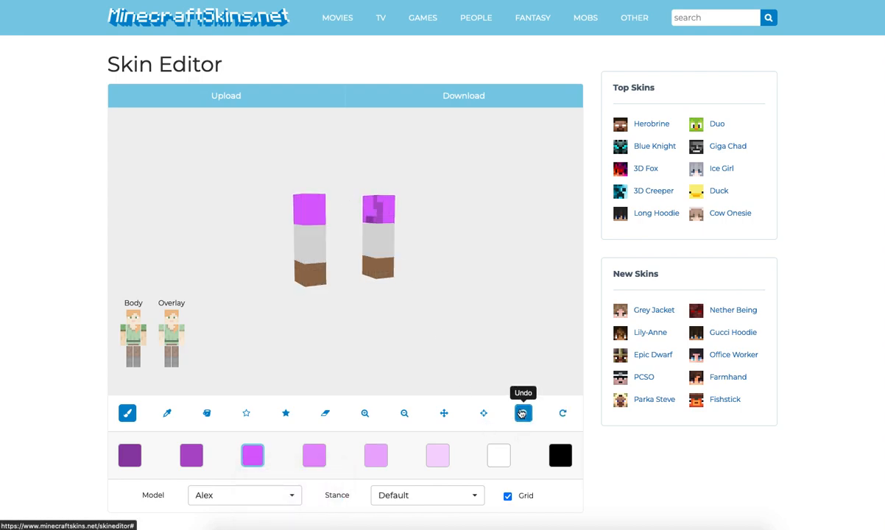
# Paint second-darkest purple shading on the lower inner corners of both sleeves.
pyautogui.click(187, 456)
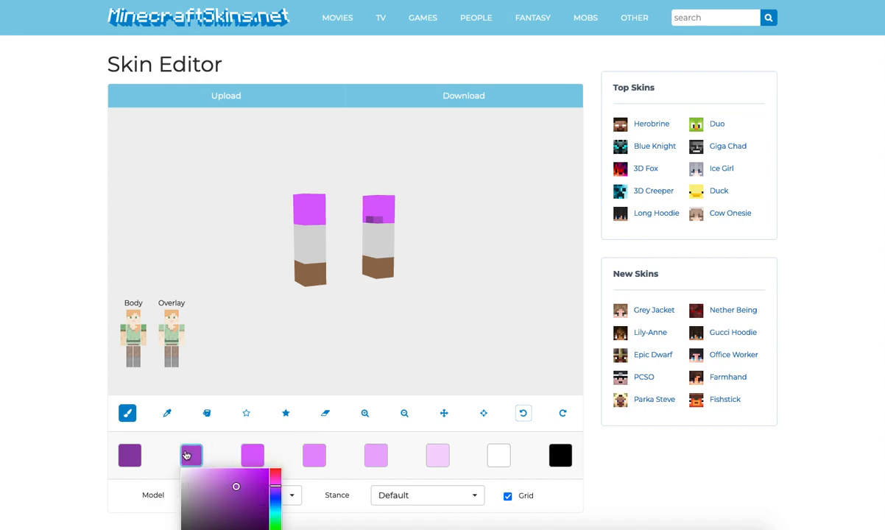
pyautogui.moveTo(228, 210); pyautogui.dragTo(349, 206)
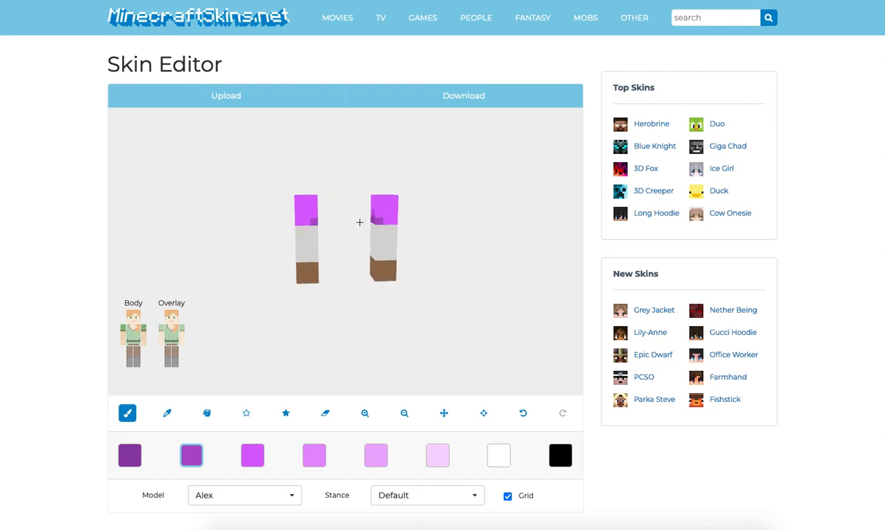
pyautogui.moveTo(403, 220); pyautogui.dragTo(357, 218)
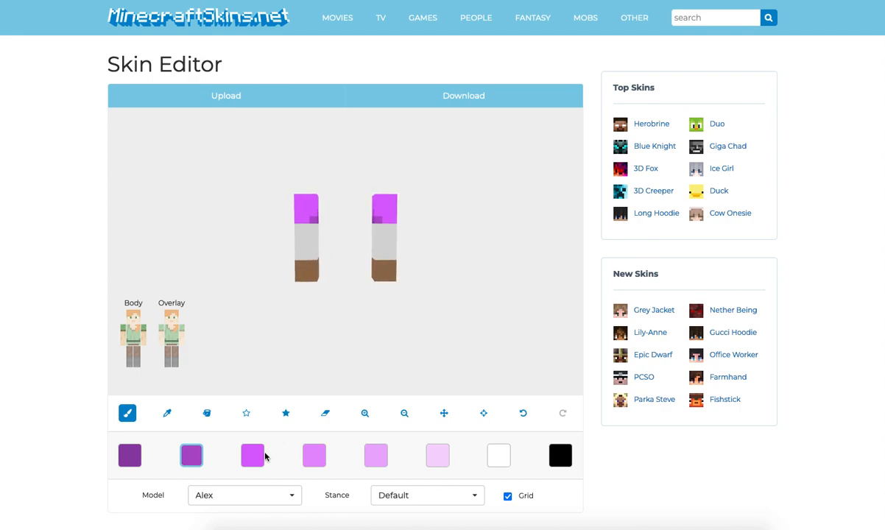
# Paint fourth-swatch light purple on the outer columns of both sleeve fronts, keeping third-swatch purple along the lower edge.
pyautogui.click(252, 453)
pyautogui.click(305, 223)
pyautogui.click(315, 455)
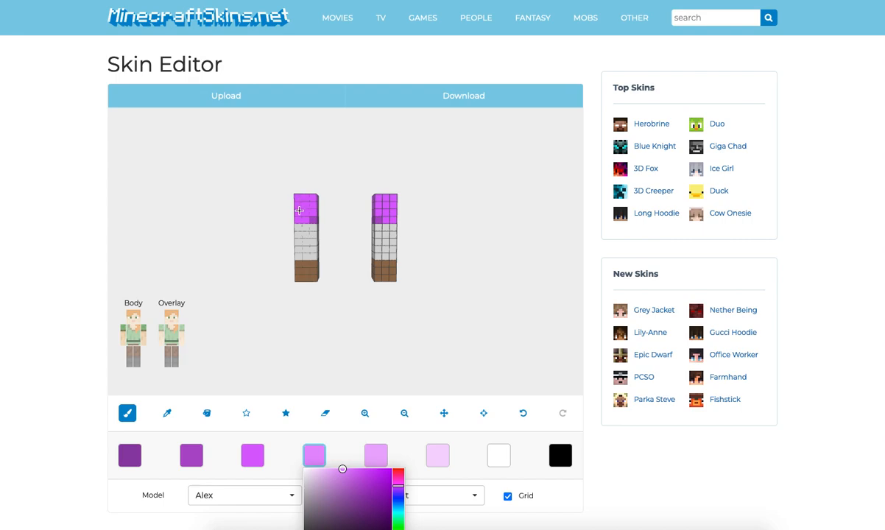
pyautogui.click(299, 210)
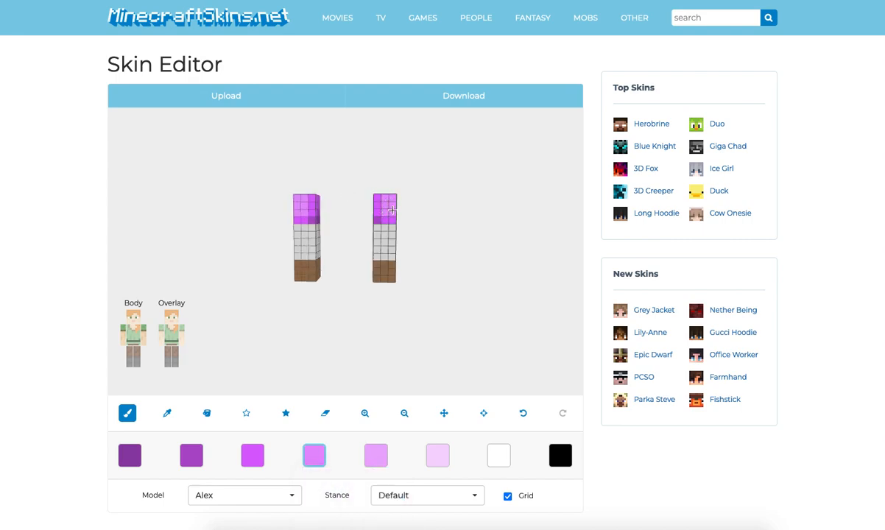
pyautogui.moveTo(428, 208); pyautogui.dragTo(303, 201)
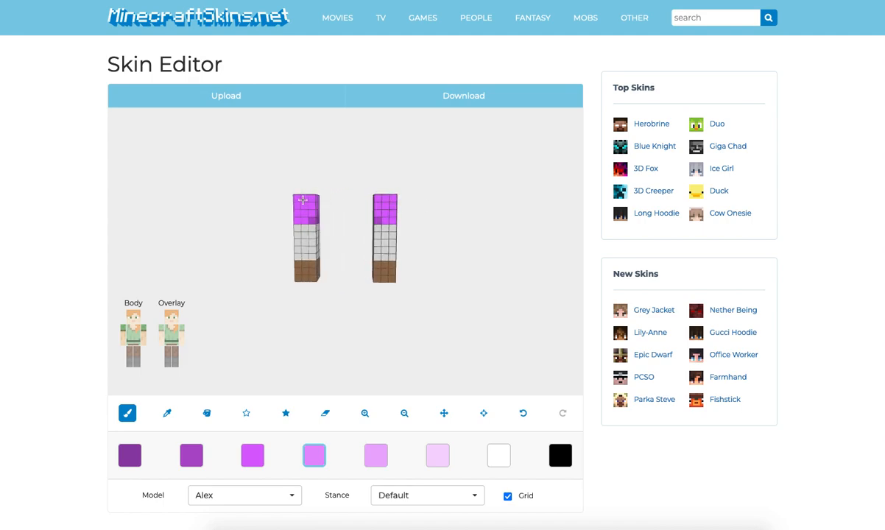
pyautogui.moveTo(419, 201)
pyautogui.mouseDown()
pyautogui.moveTo(385, 199)
pyautogui.moveTo(405, 209)
pyautogui.moveTo(329, 253)
pyautogui.moveTo(296, 243)
pyautogui.moveTo(274, 215)
pyautogui.moveTo(340, 204)
pyautogui.moveTo(394, 227)
pyautogui.moveTo(385, 219)
pyautogui.moveTo(398, 219)
pyautogui.mouseUp()
pyautogui.moveTo(433, 245); pyautogui.dragTo(455, 214)
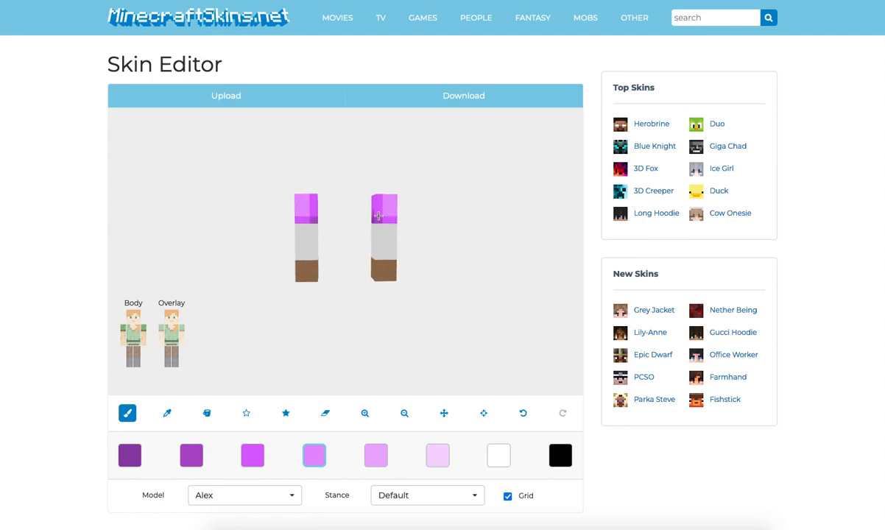
# Shade the outer sides of both sleeves with second-darkest purple mid-way along the lower edge and third-swatch purple around it.
pyautogui.click(247, 453)
pyautogui.moveTo(246, 340); pyautogui.dragTo(284, 321)
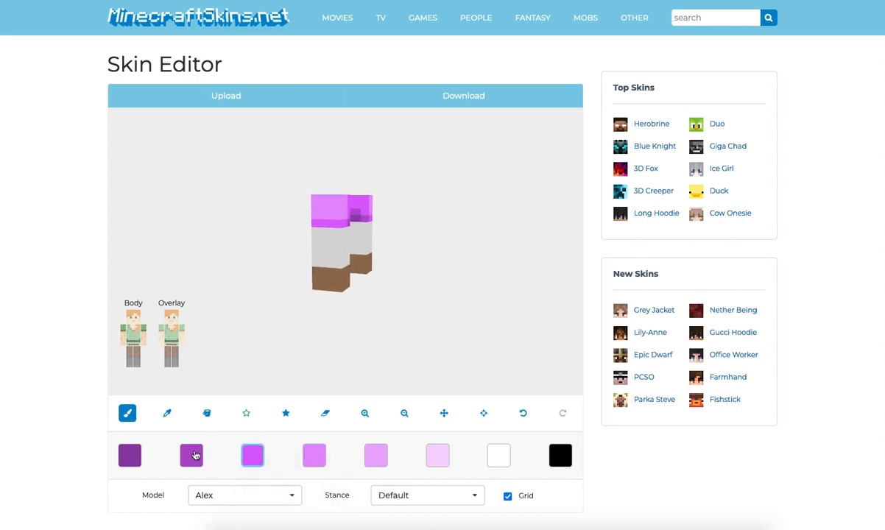
pyautogui.click(191, 455)
pyautogui.click(326, 223)
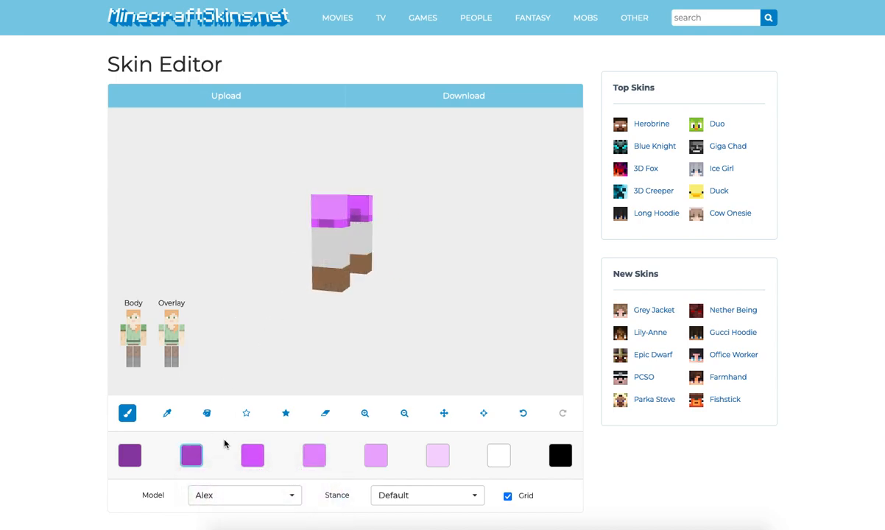
pyautogui.moveTo(266, 274); pyautogui.dragTo(187, 295)
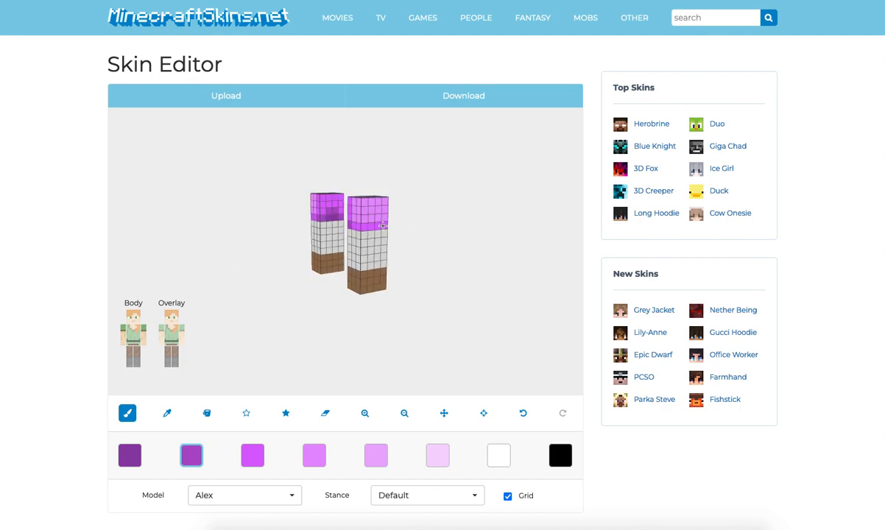
pyautogui.click(252, 455)
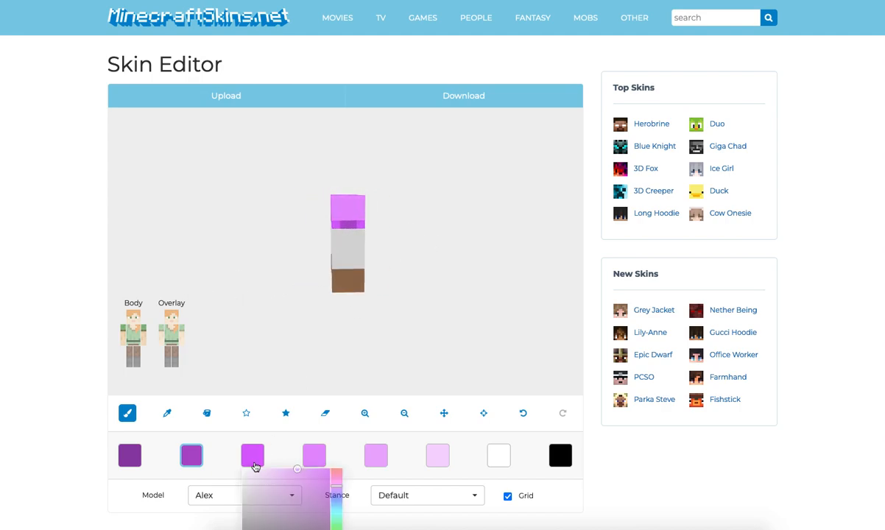
pyautogui.moveTo(416, 229); pyautogui.dragTo(445, 219)
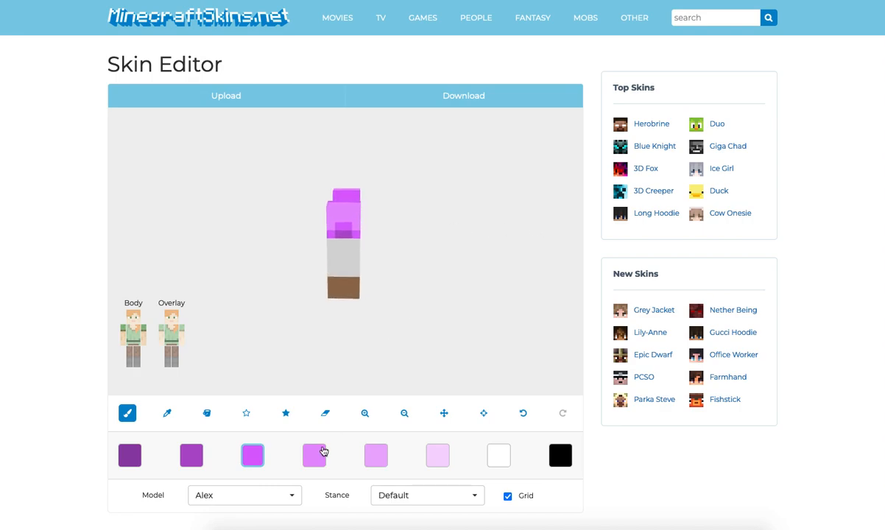
pyautogui.moveTo(383, 265); pyautogui.dragTo(322, 249)
# Paint second-darkest purple shading up the middle of the sleeves' inner sides.
pyautogui.click(191, 456)
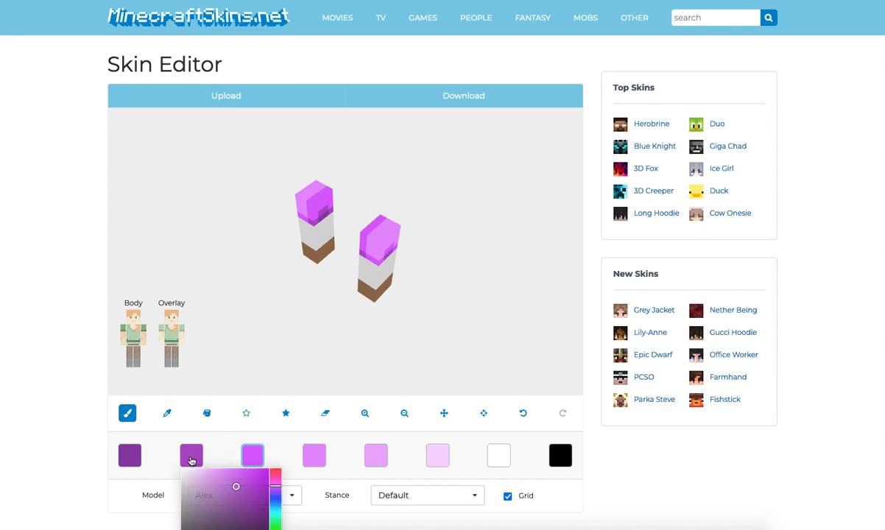
pyautogui.click(320, 195)
pyautogui.moveTo(322, 197); pyautogui.dragTo(395, 184)
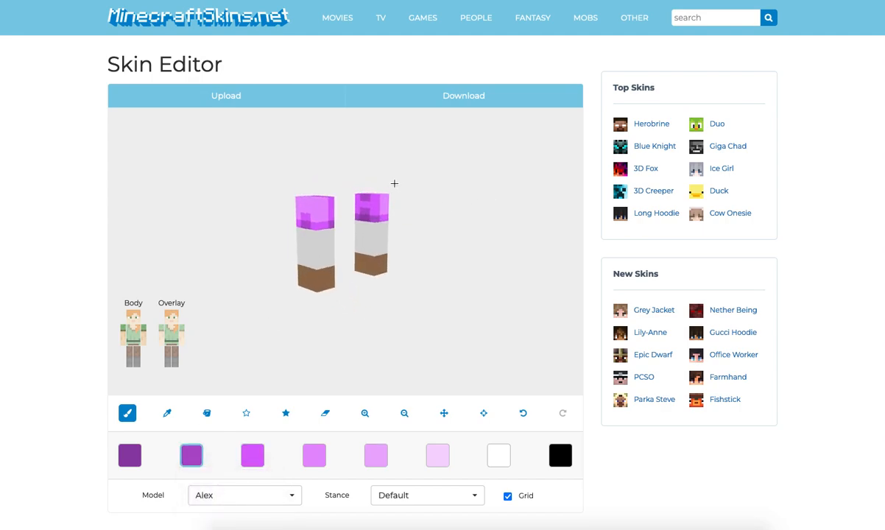
pyautogui.click(253, 457)
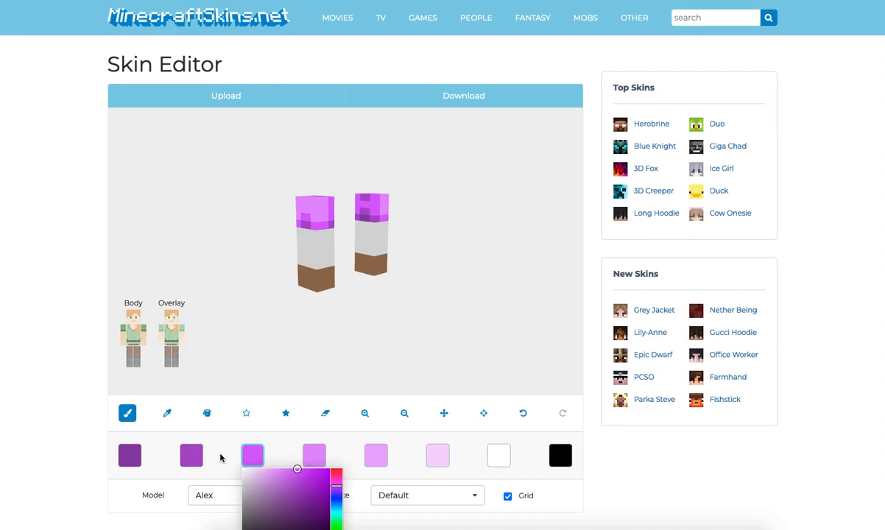
pyautogui.click(367, 204)
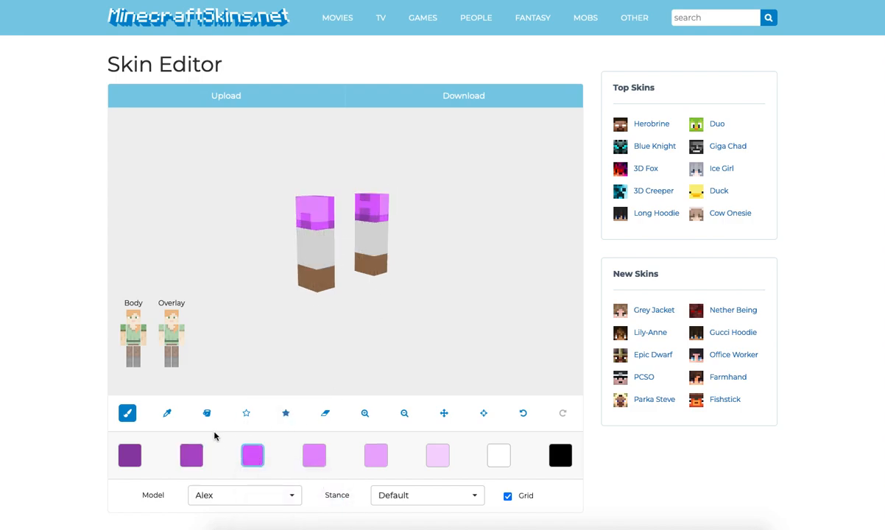
# Shade the tops of both sleeves with second-darkest purple at the inner edge and third-swatch purple around it.
pyautogui.click(191, 457)
pyautogui.moveTo(342, 192); pyautogui.dragTo(310, 473)
pyautogui.click(251, 456)
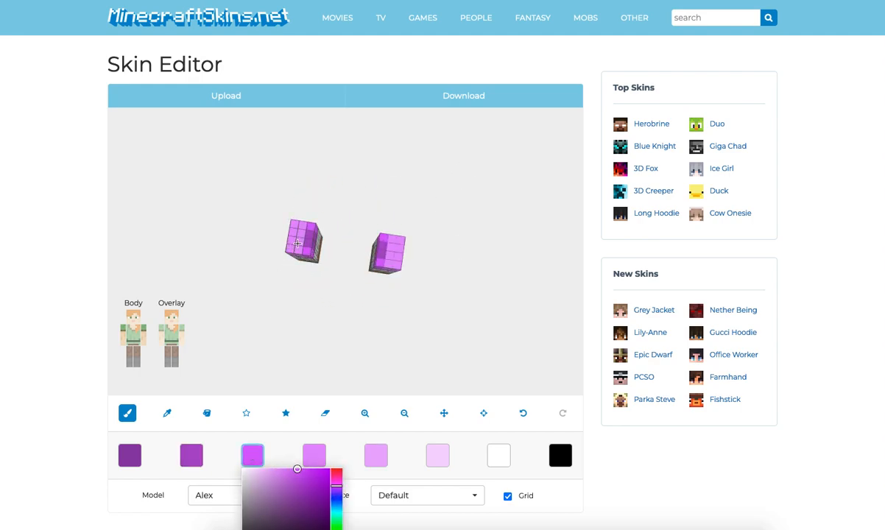
pyautogui.click(329, 235)
pyautogui.moveTo(392, 252); pyautogui.dragTo(552, 252)
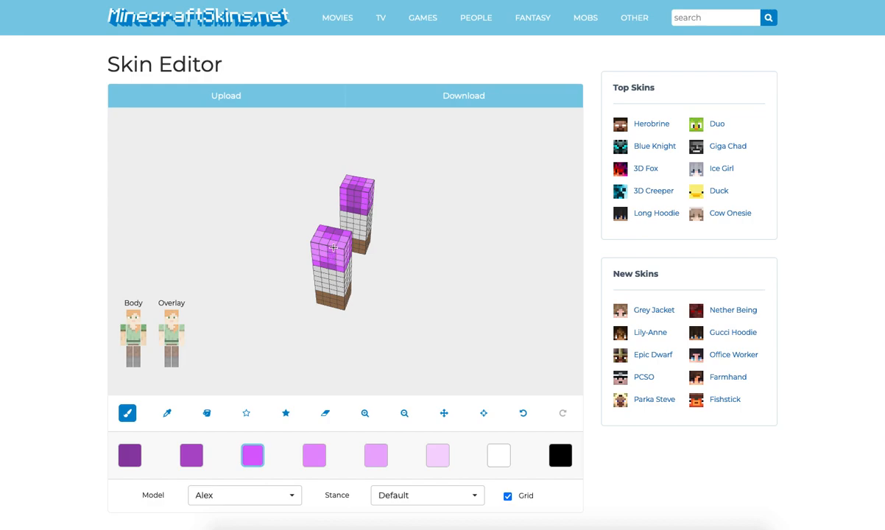
# Paint fifth-swatch pale purple highlights on the lighter areas of both sleeves.
pyautogui.moveTo(325, 243); pyautogui.dragTo(403, 242)
pyautogui.click(317, 456)
pyautogui.moveTo(239, 225); pyautogui.dragTo(247, 226)
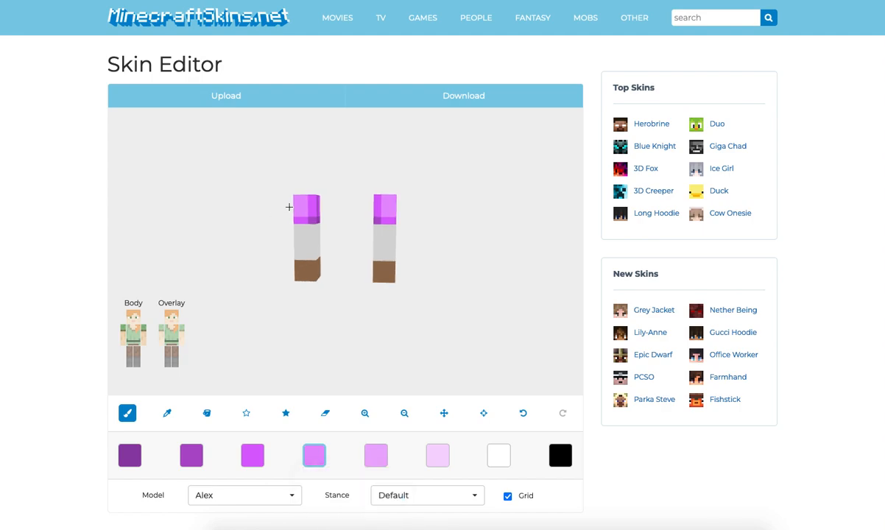
pyautogui.click(375, 455)
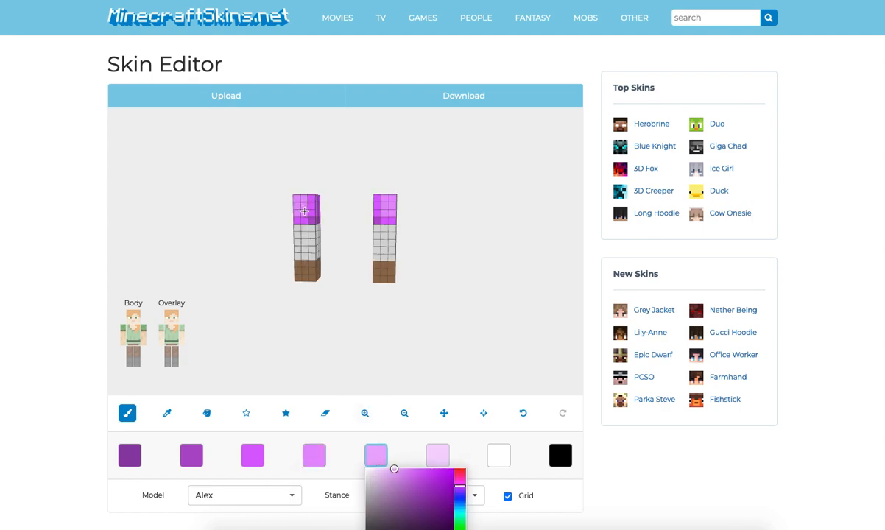
pyautogui.click(304, 211)
pyautogui.click(385, 211)
pyautogui.moveTo(421, 214)
pyautogui.mouseDown()
pyautogui.moveTo(393, 215)
pyautogui.moveTo(409, 216)
pyautogui.mouseUp()
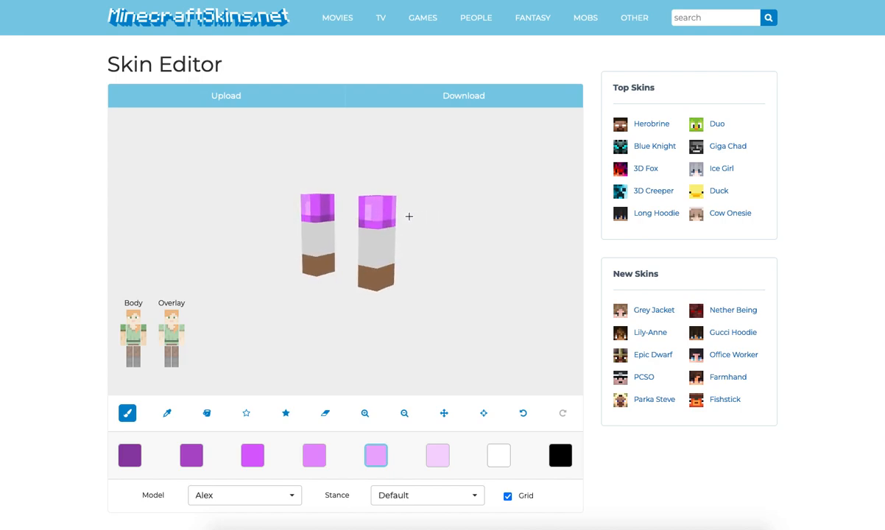
# Undo the last two highlight strokes and repaint fifth-swatch pale purple on the sleeves' outer sides.
pyautogui.click(523, 413)
pyautogui.click(523, 414)
pyautogui.moveTo(375, 216); pyautogui.dragTo(378, 210)
pyautogui.moveTo(437, 218); pyautogui.dragTo(318, 238)
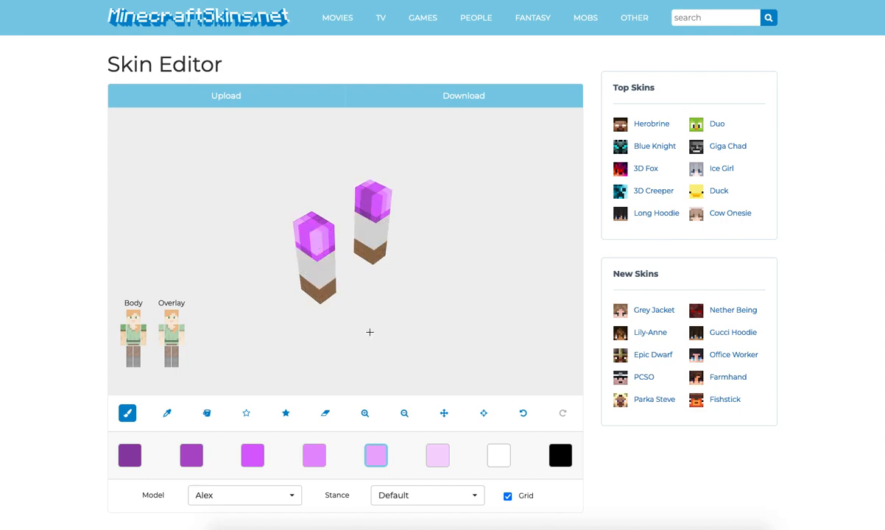
# Add the palest purple highlight pixels to the outer sides and outer front edges of both sleeves.
pyautogui.click(443, 459)
pyautogui.moveTo(435, 306); pyautogui.dragTo(439, 285)
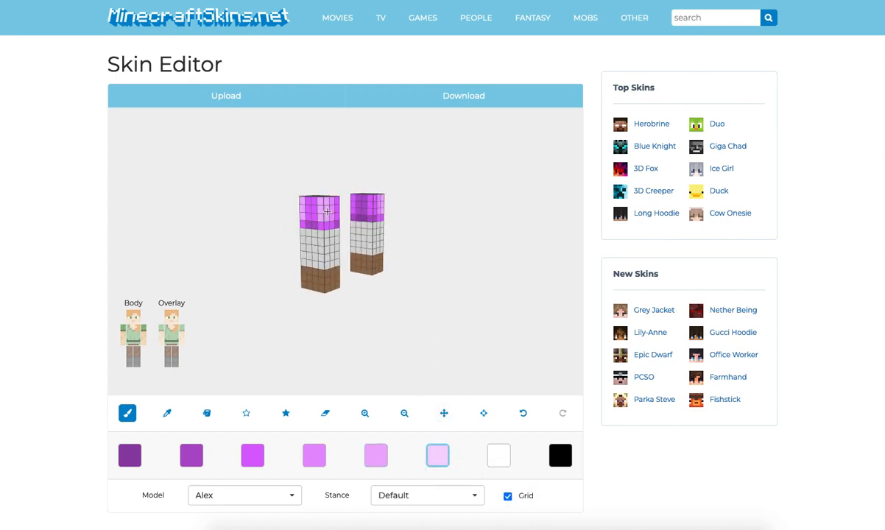
pyautogui.moveTo(323, 210); pyautogui.dragTo(480, 251)
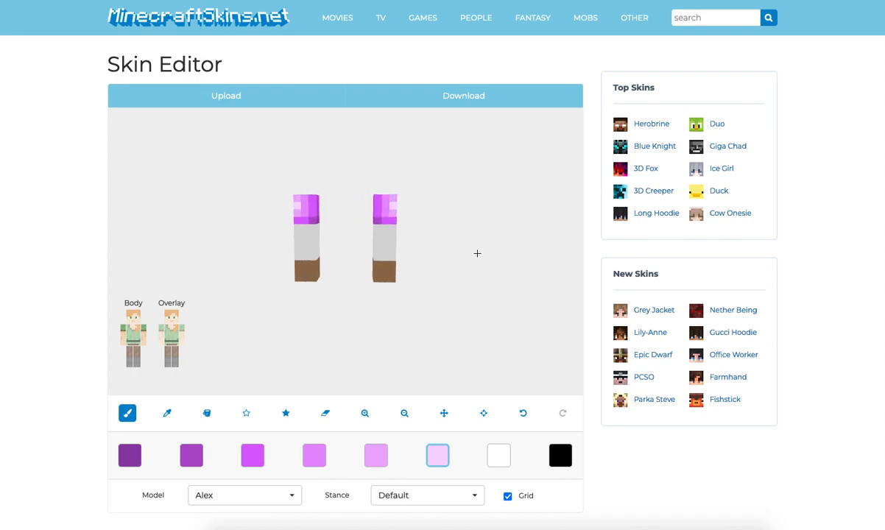
pyautogui.moveTo(479, 254)
pyautogui.mouseDown()
pyautogui.moveTo(518, 261)
pyautogui.moveTo(514, 280)
pyautogui.moveTo(500, 284)
pyautogui.moveTo(539, 264)
pyautogui.moveTo(509, 251)
pyautogui.moveTo(450, 257)
pyautogui.moveTo(468, 257)
pyautogui.moveTo(485, 282)
pyautogui.moveTo(465, 260)
pyautogui.moveTo(470, 251)
pyautogui.mouseUp()
# Sample the grey of the arm's middle band into each of the first six palette swatches.
pyautogui.click(167, 413)
pyautogui.click(131, 455)
pyautogui.click(304, 246)
pyautogui.click(192, 455)
pyautogui.click(305, 247)
pyautogui.click(253, 455)
pyautogui.click(307, 246)
pyautogui.click(314, 455)
pyautogui.click(311, 249)
pyautogui.click(375, 455)
pyautogui.click(306, 250)
pyautogui.click(437, 455)
pyautogui.click(307, 248)
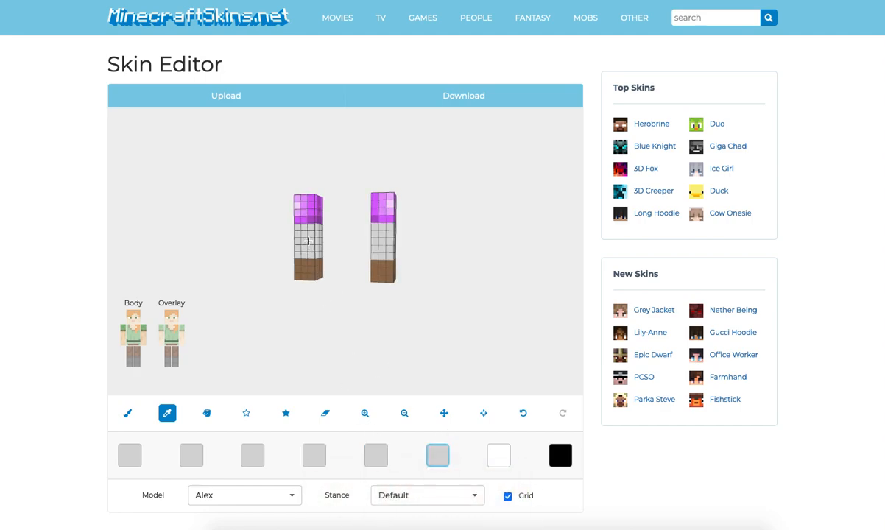
# Grade the grey swatches by darkening the first three and lightening the fifth and sixth, with the Brush tool active.
pyautogui.click(127, 413)
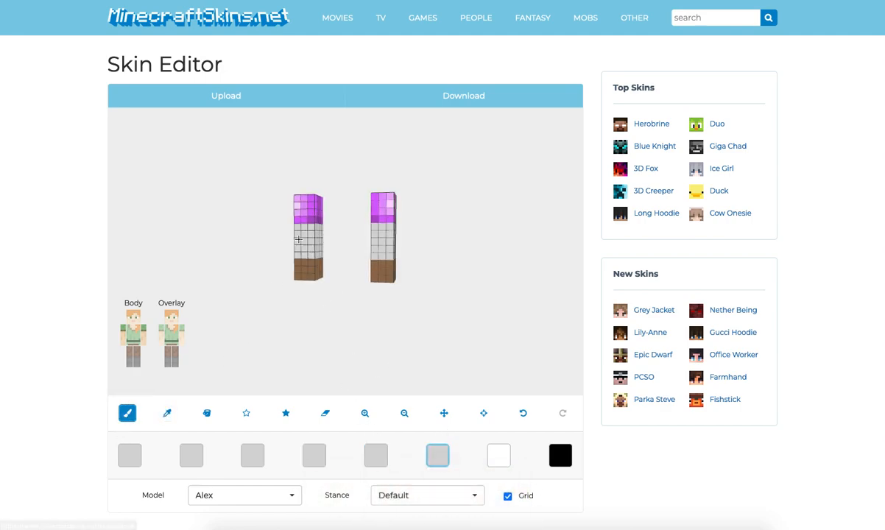
pyautogui.moveTo(275, 243); pyautogui.dragTo(281, 243)
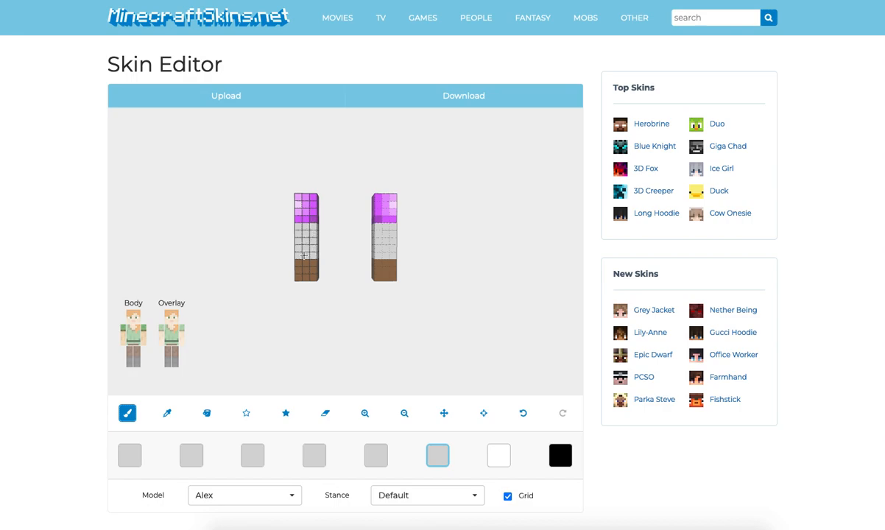
pyautogui.click(130, 454)
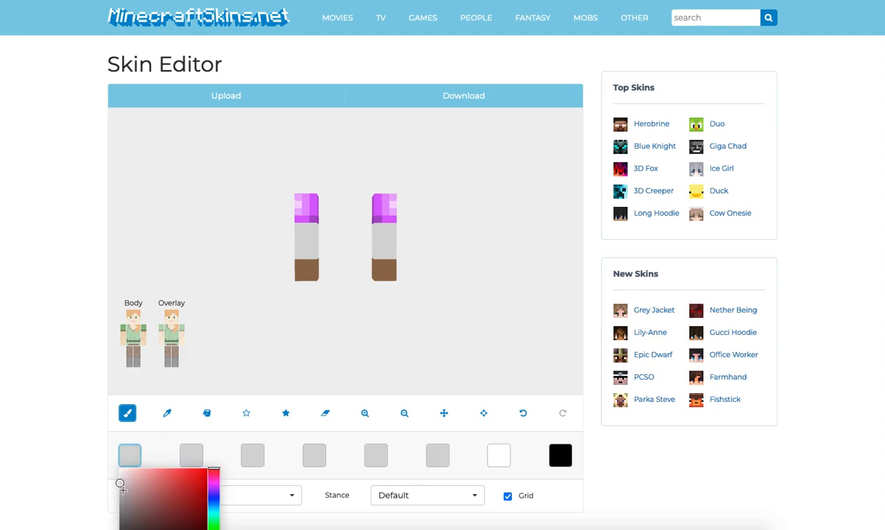
pyautogui.moveTo(120, 486); pyautogui.dragTo(103, 517)
pyautogui.click(191, 456)
pyautogui.moveTo(182, 482); pyautogui.dragTo(171, 508)
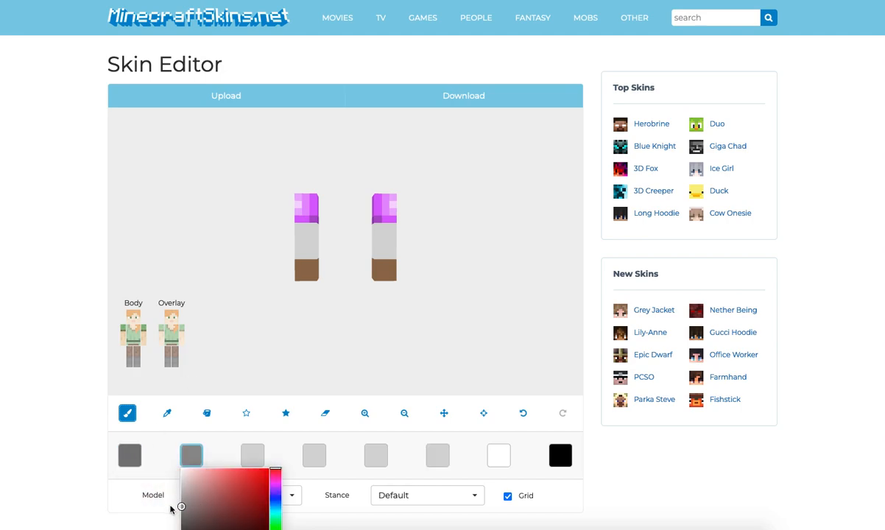
pyautogui.click(253, 455)
pyautogui.moveTo(243, 480); pyautogui.dragTo(242, 492)
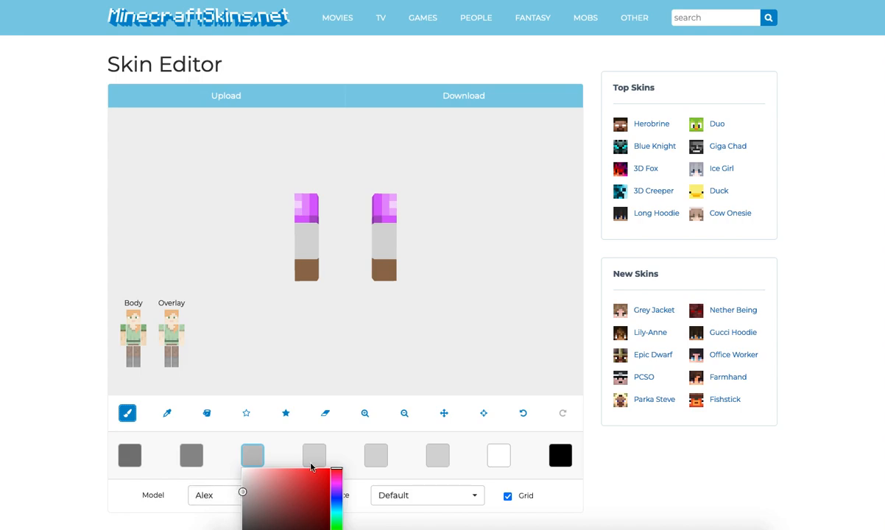
pyautogui.click(376, 455)
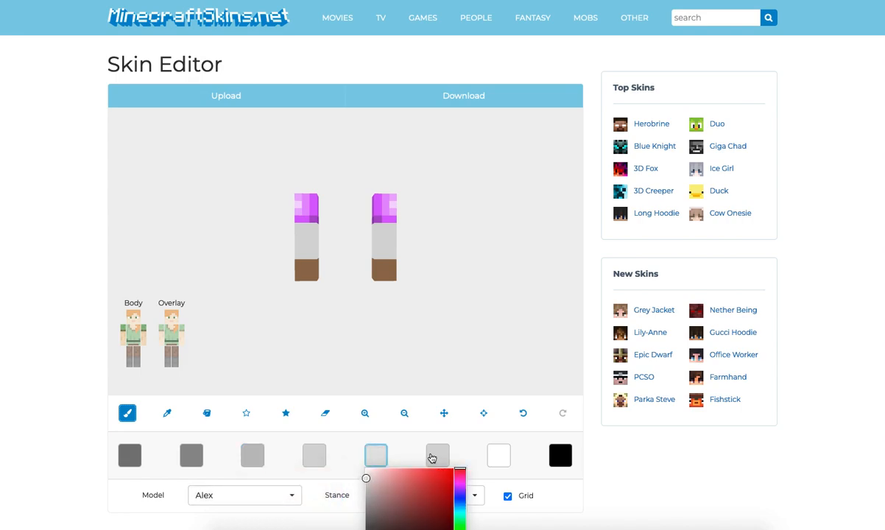
pyautogui.click(432, 456)
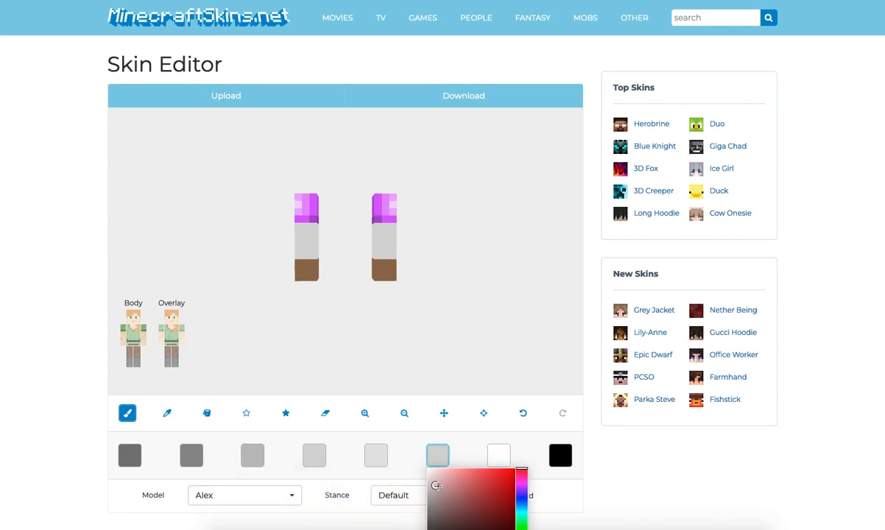
pyautogui.click(130, 456)
pyautogui.moveTo(255, 273); pyautogui.dragTo(272, 264)
pyautogui.click(309, 242)
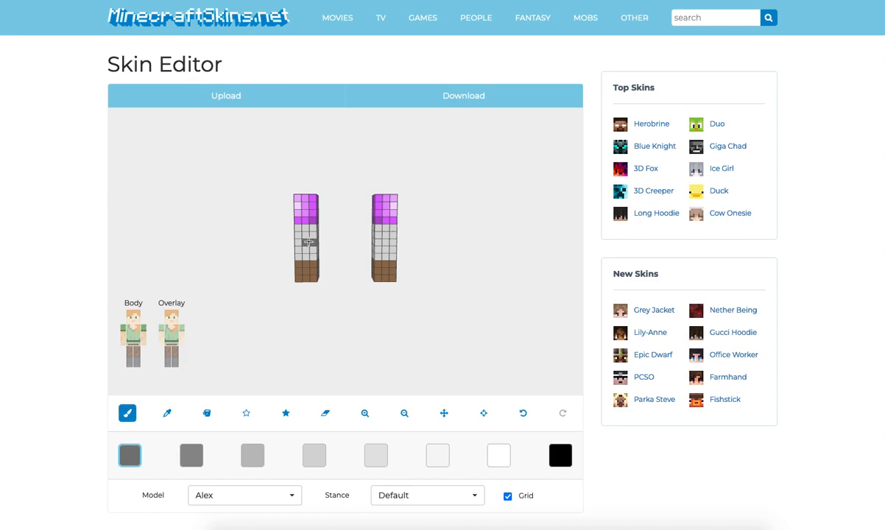
pyautogui.click(524, 413)
# Paint darkest grey pixels at the upper and lower ends of the grey band on both arms' inner sides.
pyautogui.moveTo(427, 286)
pyautogui.mouseDown()
pyautogui.moveTo(433, 301)
pyautogui.moveTo(411, 301)
pyautogui.moveTo(305, 235)
pyautogui.mouseUp()
pyautogui.click(329, 253)
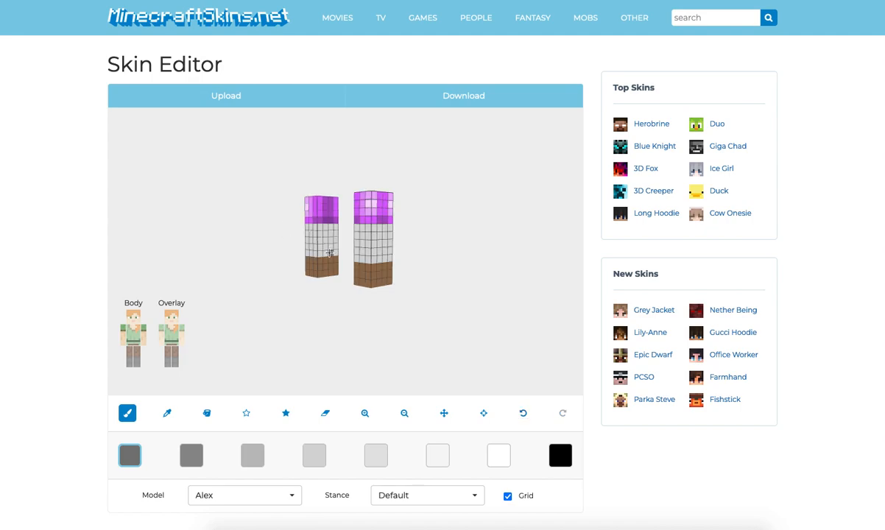
pyautogui.moveTo(329, 229); pyautogui.dragTo(438, 269)
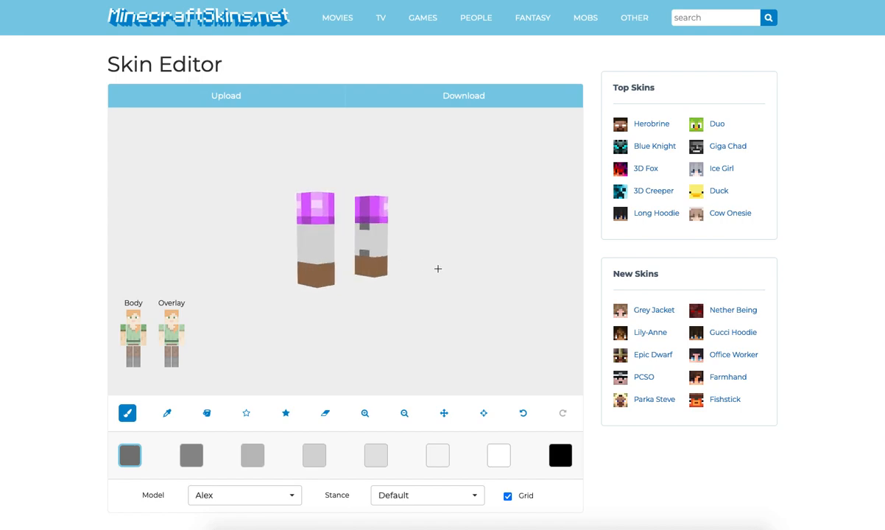
# Paint second-darkest grey pixels at both ends of the arms' grey band, around the inner corners and the centres of the outer sides.
pyautogui.click(194, 455)
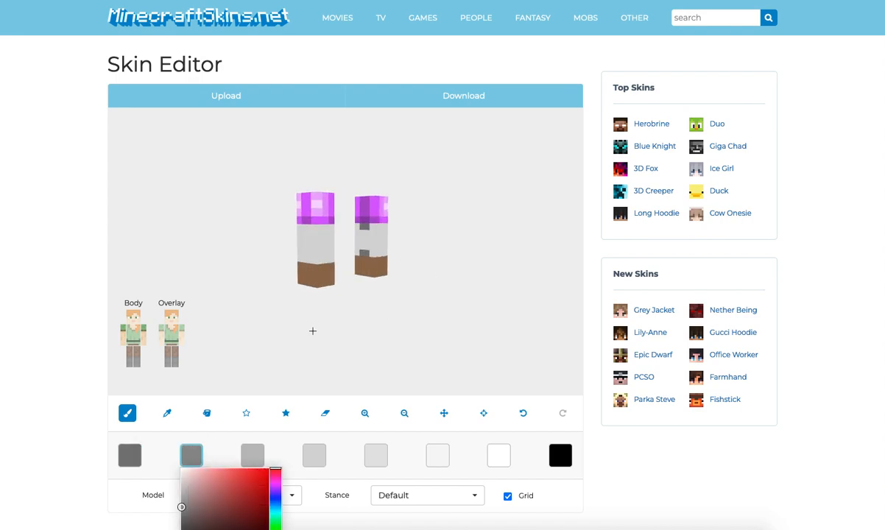
pyautogui.click(375, 254)
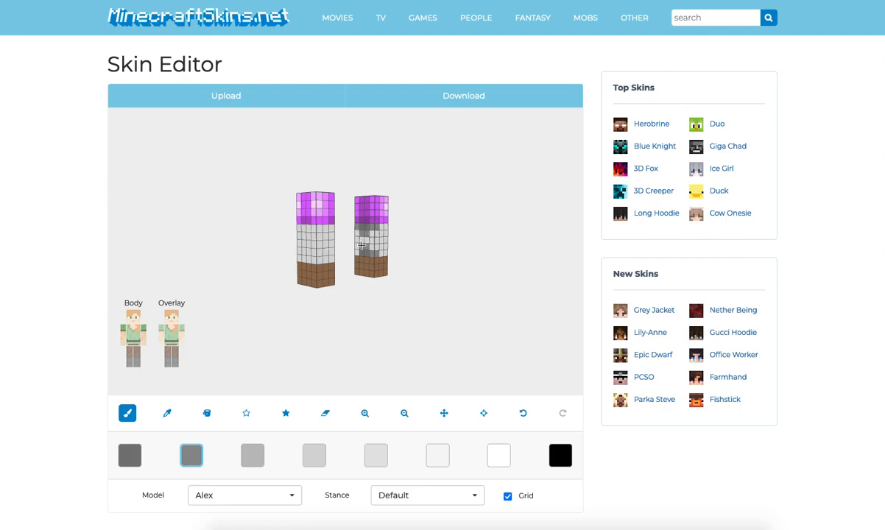
pyautogui.moveTo(486, 248); pyautogui.dragTo(322, 254)
pyautogui.click(313, 257)
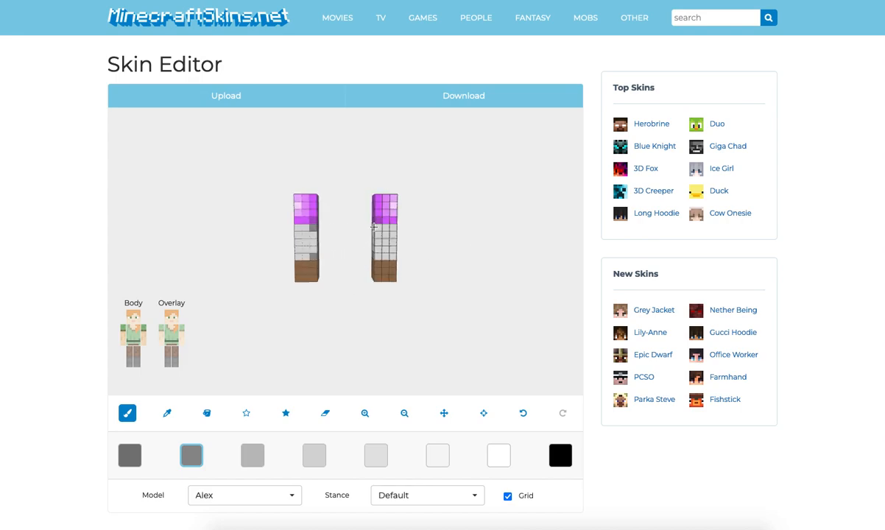
pyautogui.moveTo(446, 243); pyautogui.dragTo(371, 232)
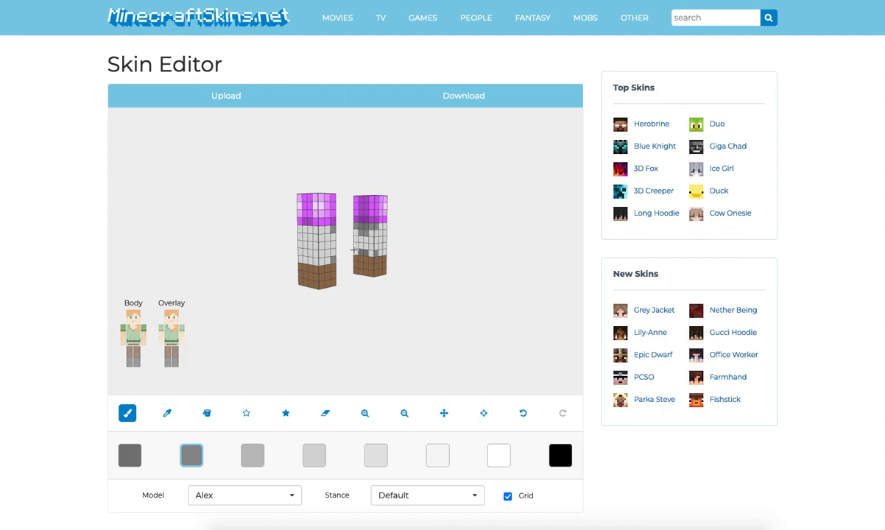
pyautogui.moveTo(402, 253); pyautogui.dragTo(324, 242)
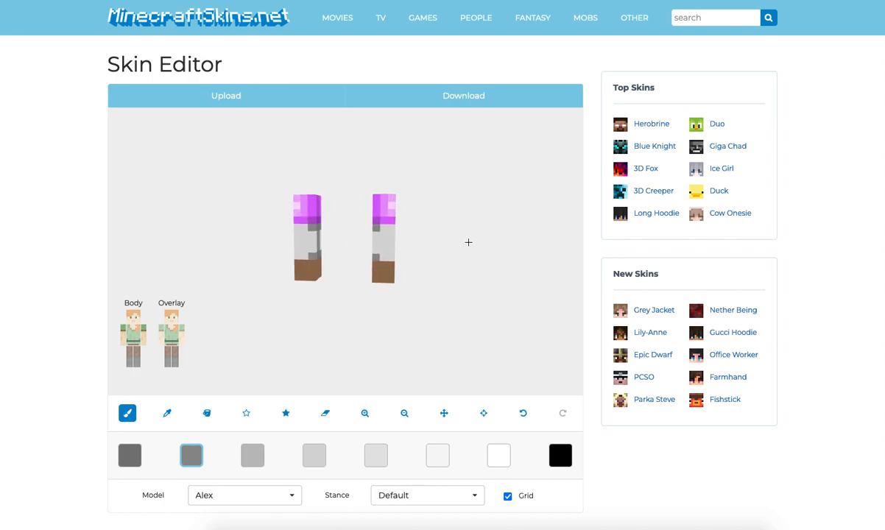
pyautogui.moveTo(451, 243); pyautogui.dragTo(492, 240)
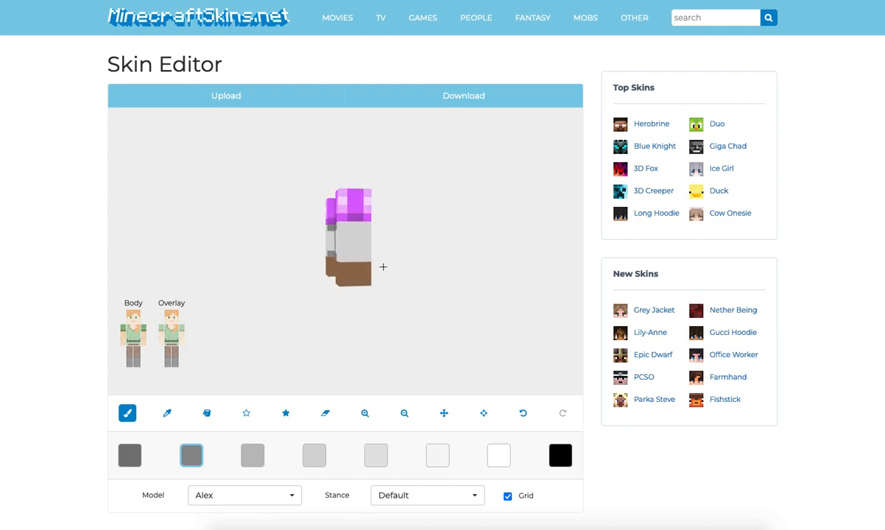
pyautogui.moveTo(458, 264); pyautogui.dragTo(343, 234)
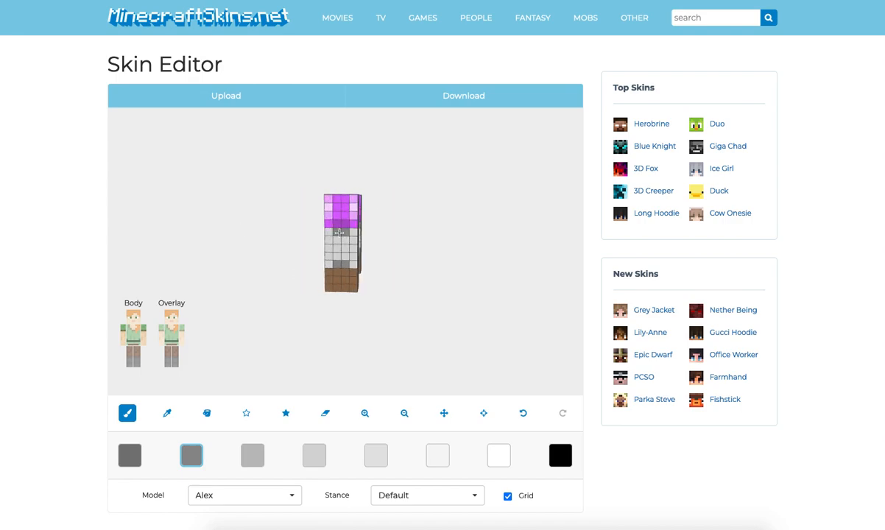
# Fill the remaining pixels of the grey band's uppermost and lowest rows on both arms with the third grey.
pyautogui.click(253, 455)
pyautogui.moveTo(239, 247); pyautogui.dragTo(387, 243)
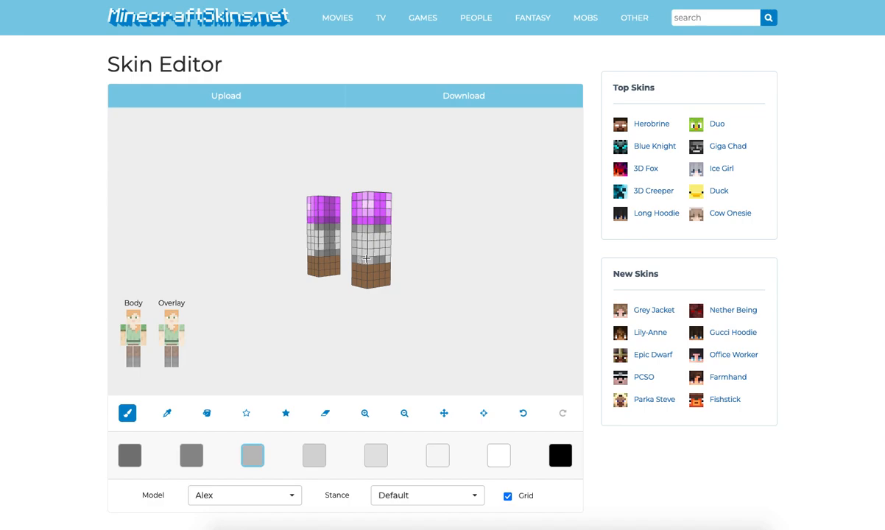
pyautogui.moveTo(388, 259); pyautogui.dragTo(293, 229)
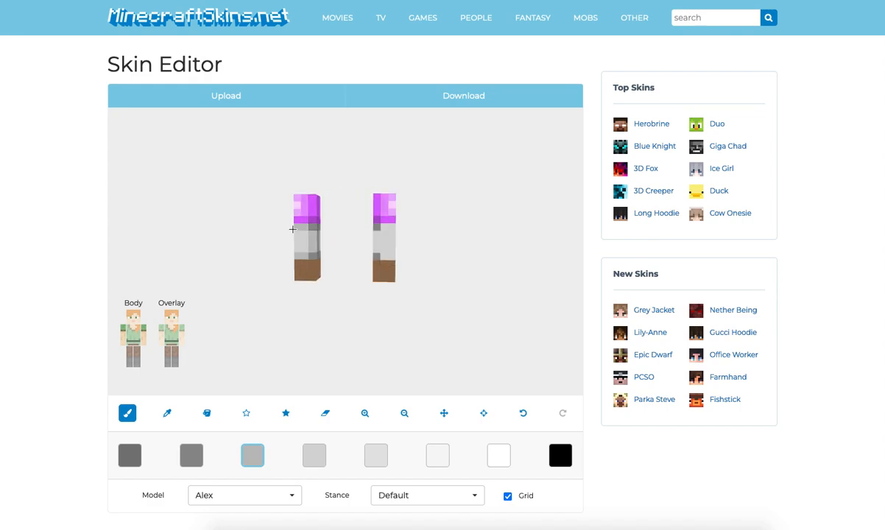
pyautogui.moveTo(397, 231); pyautogui.dragTo(387, 229)
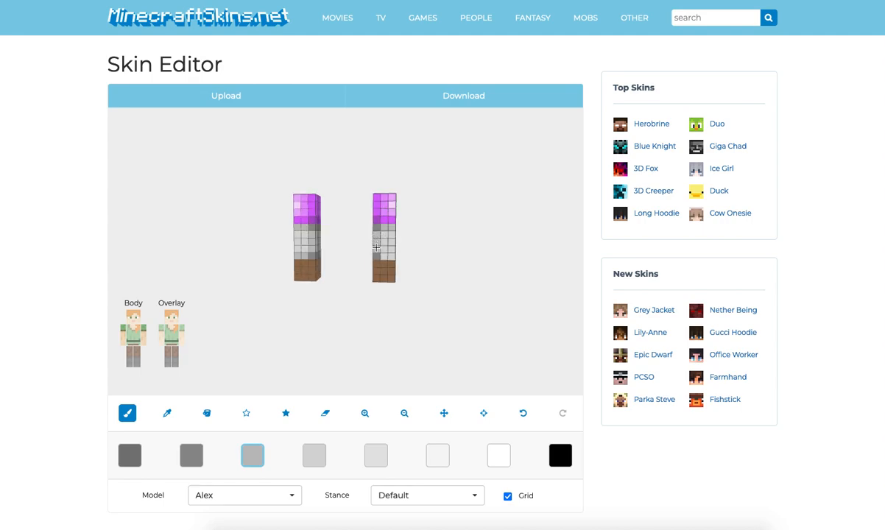
pyautogui.moveTo(439, 255); pyautogui.dragTo(373, 258)
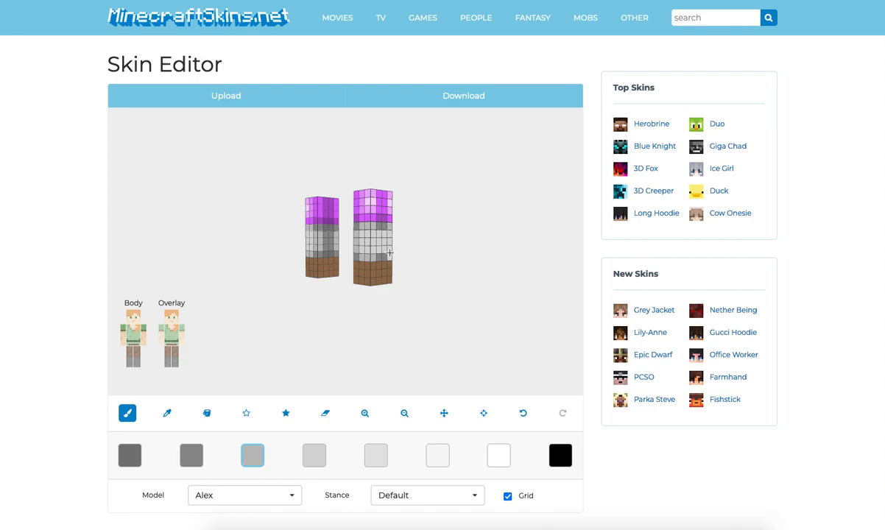
pyautogui.moveTo(419, 252); pyautogui.dragTo(317, 249)
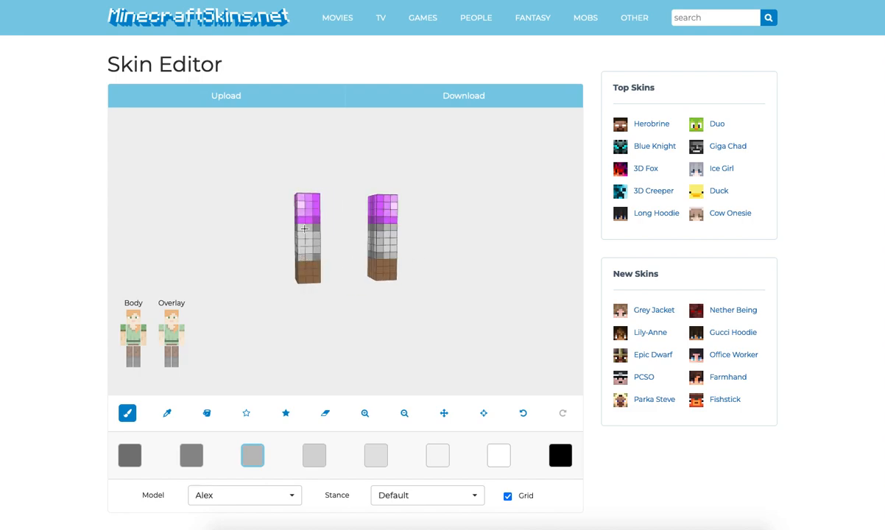
pyautogui.moveTo(345, 240); pyautogui.dragTo(374, 237)
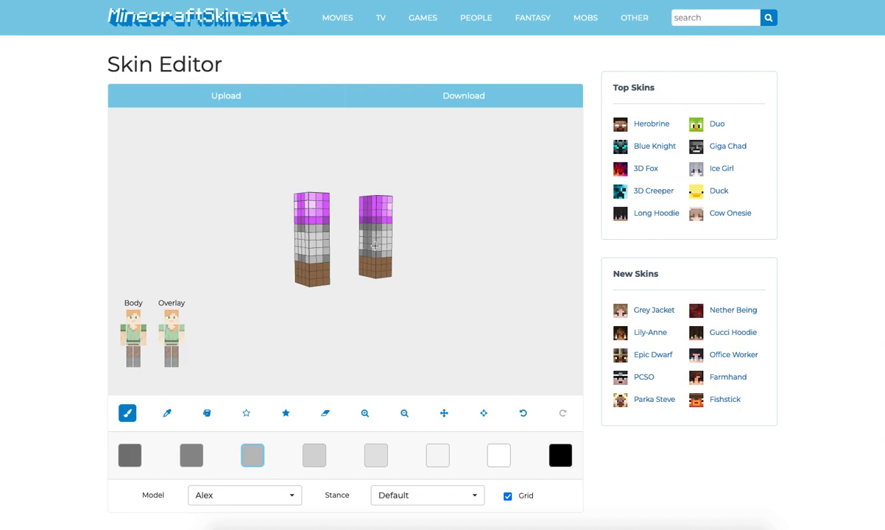
# Paint third-grey pixels in the middle row of the grey band, from the inner edge across both arms' fronts and backs.
pyautogui.moveTo(468, 271); pyautogui.dragTo(435, 267)
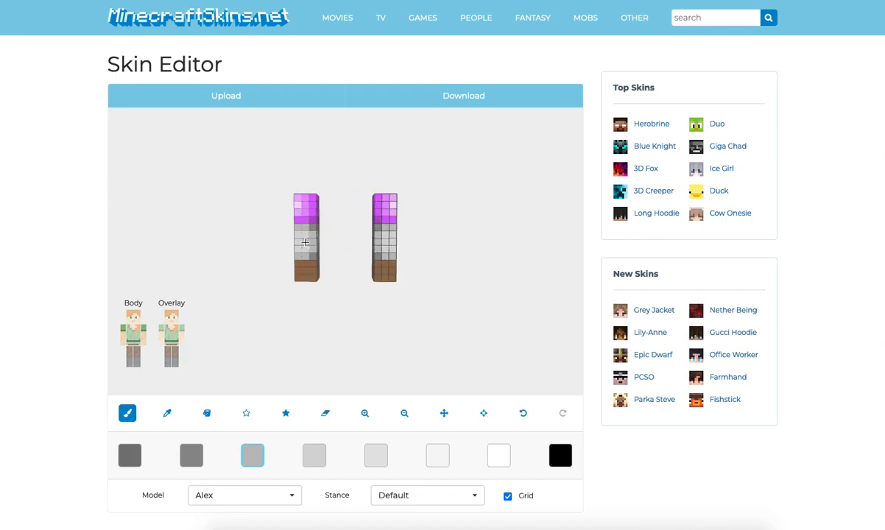
pyautogui.moveTo(439, 253); pyautogui.dragTo(299, 254)
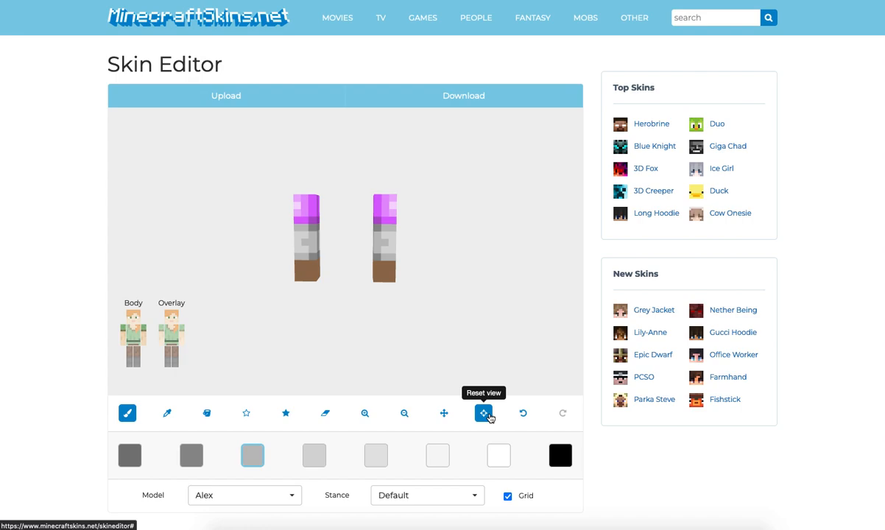
pyautogui.moveTo(349, 254); pyautogui.dragTo(462, 257)
# Darken the inner-edge pixels of the grey band's middle row on both arms with the second-darkest grey.
pyautogui.click(191, 455)
pyautogui.click(312, 240)
pyautogui.moveTo(342, 243); pyautogui.dragTo(380, 244)
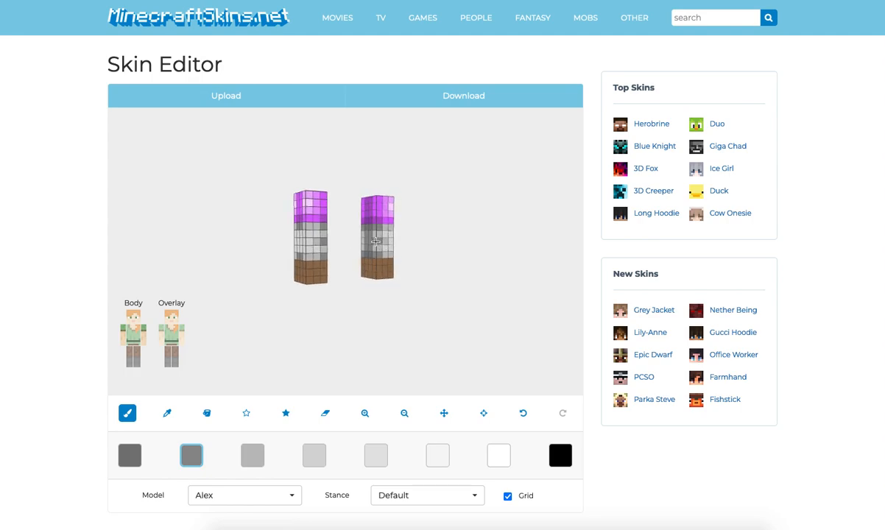
pyautogui.moveTo(463, 245); pyautogui.dragTo(379, 241)
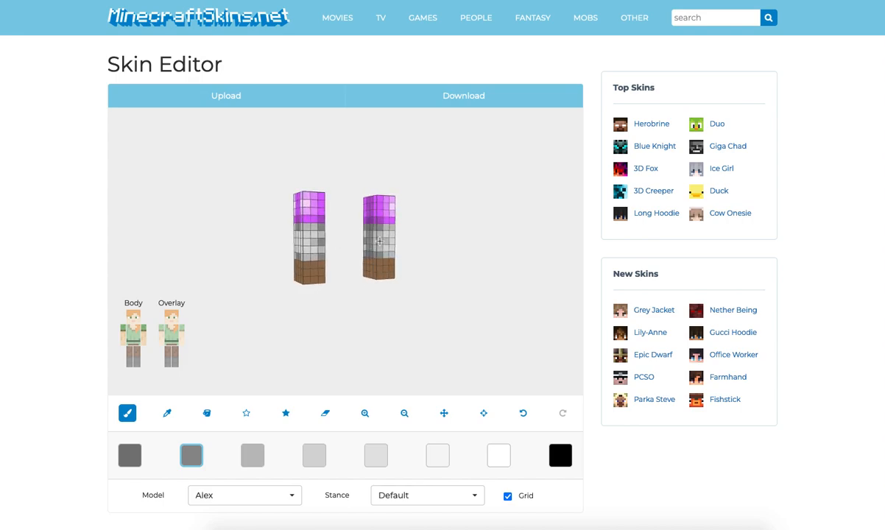
# Paint the darkest grey in the middle row of the grey band on both arms' inner sides.
pyautogui.click(129, 455)
pyautogui.moveTo(346, 268); pyautogui.dragTo(371, 276)
pyautogui.moveTo(360, 240)
pyautogui.mouseDown()
pyautogui.moveTo(458, 245)
pyautogui.moveTo(374, 246)
pyautogui.mouseUp()
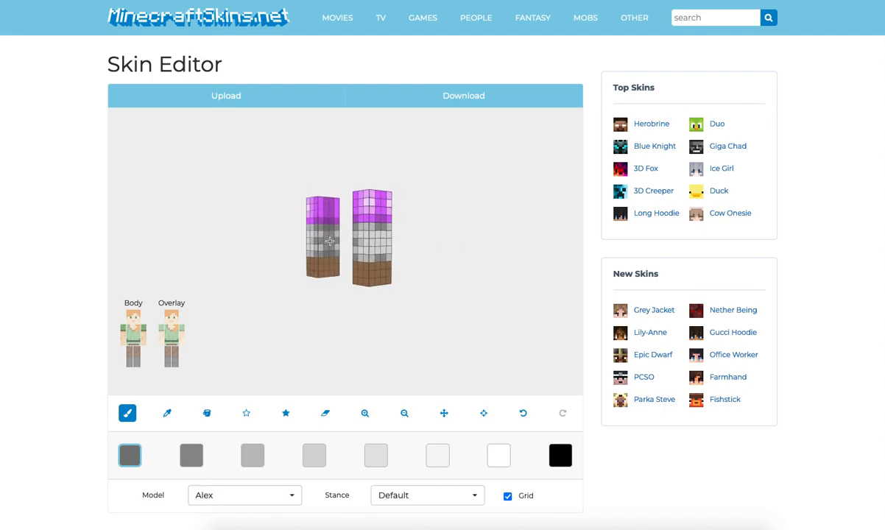
pyautogui.moveTo(474, 302); pyautogui.dragTo(376, 302)
pyautogui.click(314, 455)
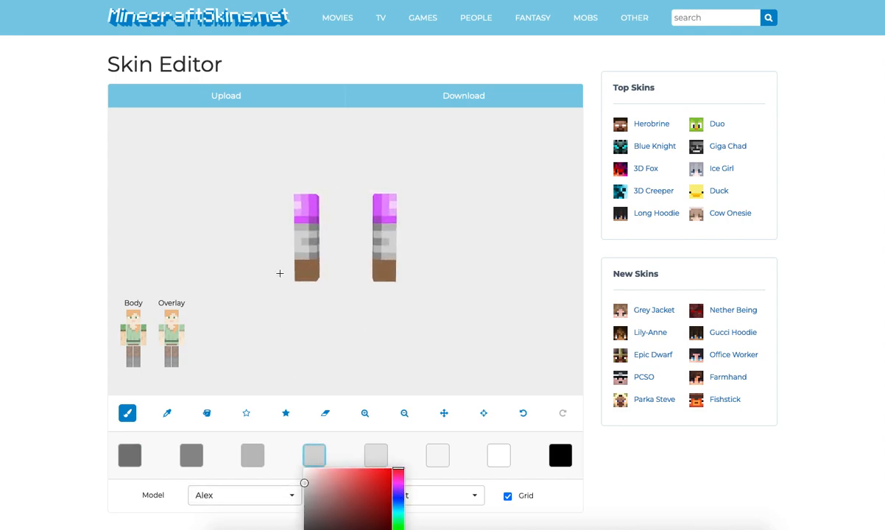
pyautogui.click(297, 247)
pyautogui.moveTo(350, 361); pyautogui.dragTo(364, 359)
pyautogui.click(371, 461)
pyautogui.moveTo(285, 305); pyautogui.dragTo(332, 312)
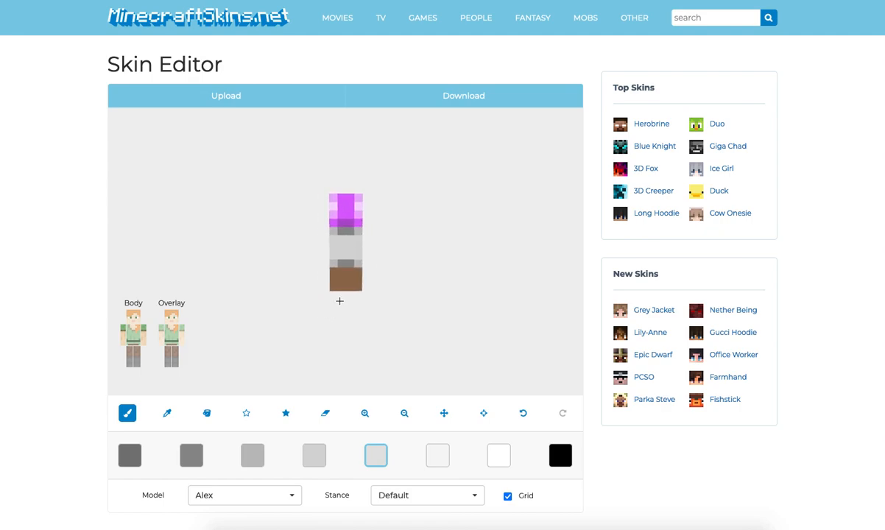
# Paint a third-grey vertical strip down the centre of the grey band on both arms' outer sides.
pyautogui.click(254, 457)
pyautogui.click(342, 243)
pyautogui.moveTo(329, 237); pyautogui.dragTo(438, 253)
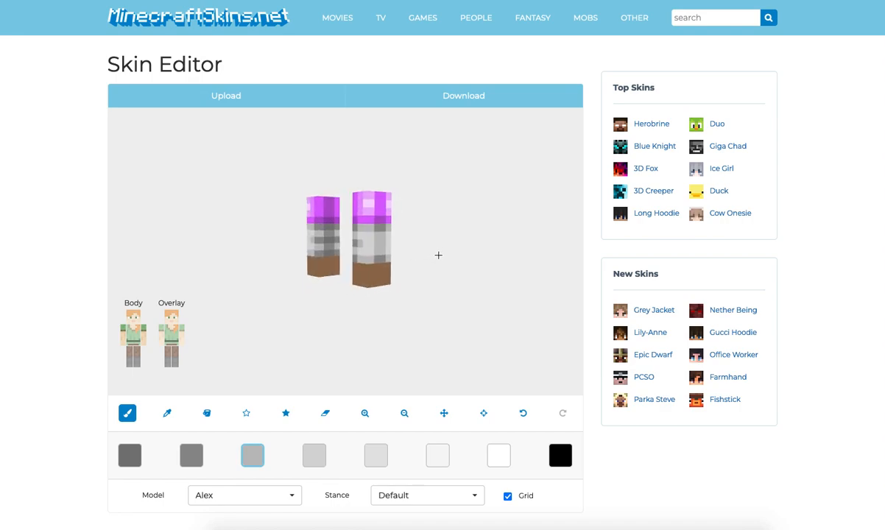
# Add fifth-grey highlights and the palest sixth-grey pixels along the outer corners of both arms' grey band.
pyautogui.click(309, 455)
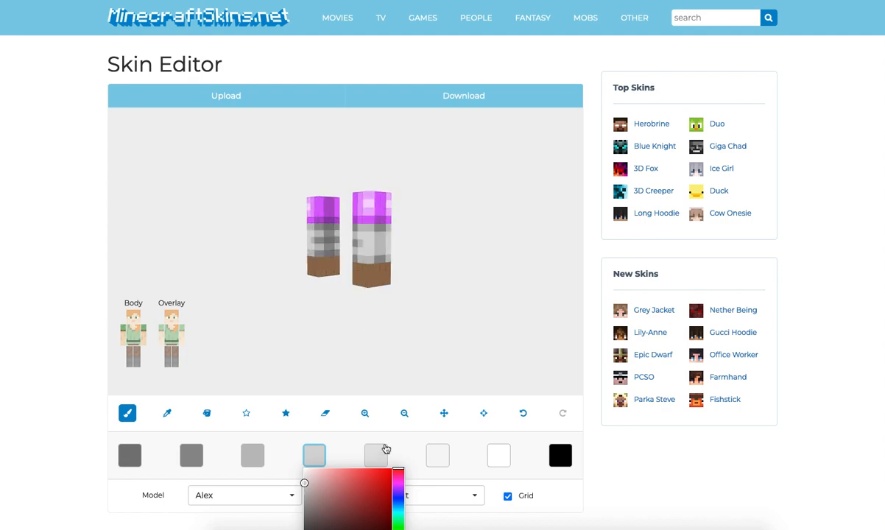
pyautogui.click(375, 455)
pyautogui.moveTo(340, 320); pyautogui.dragTo(351, 318)
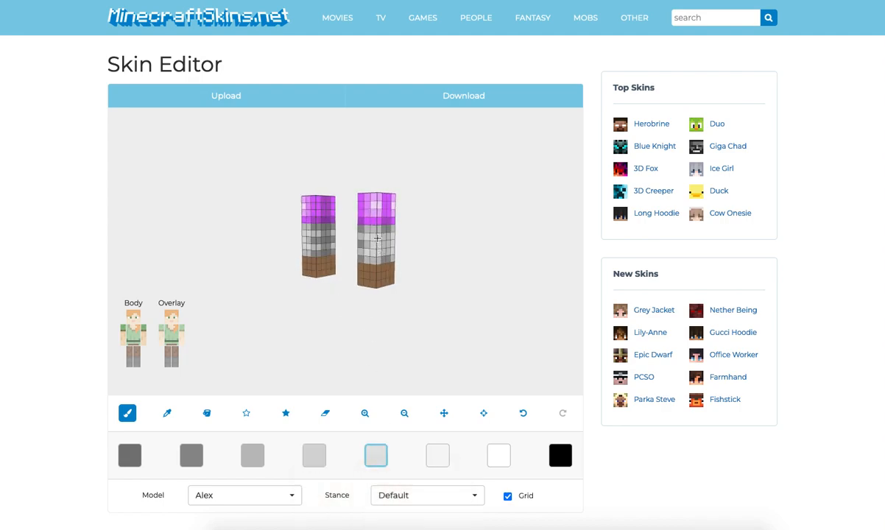
pyautogui.moveTo(375, 239)
pyautogui.mouseDown()
pyautogui.moveTo(480, 240)
pyautogui.moveTo(367, 244)
pyautogui.mouseUp()
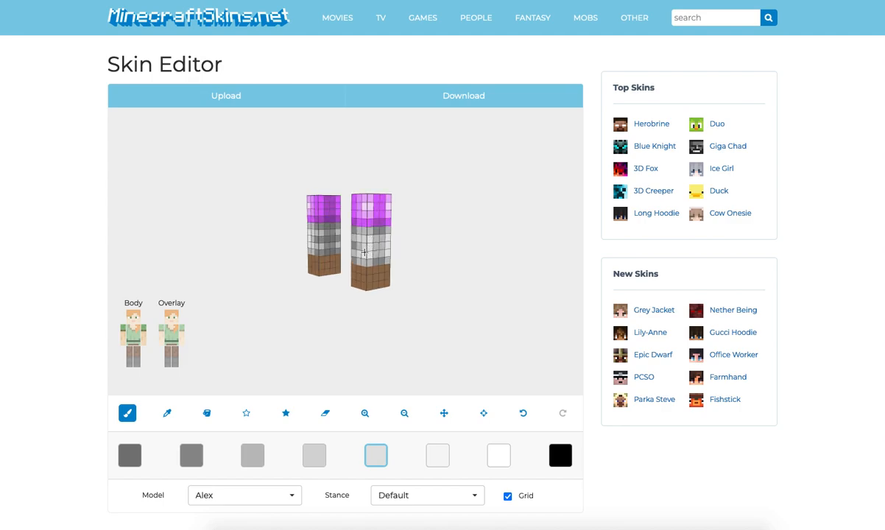
pyautogui.click(437, 455)
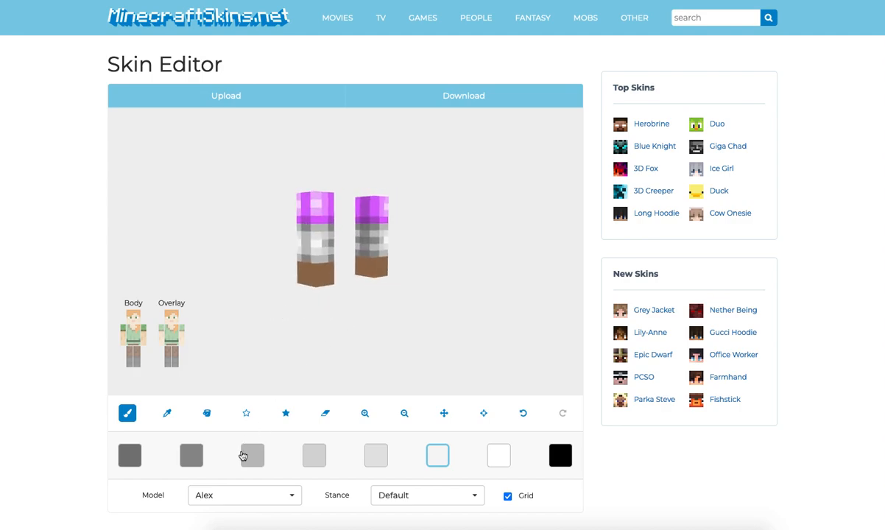
# Shade the middle row of one arm's outer side with the third grey and darken its centre with the second-darkest grey.
pyautogui.click(249, 454)
pyautogui.moveTo(214, 259); pyautogui.dragTo(247, 246)
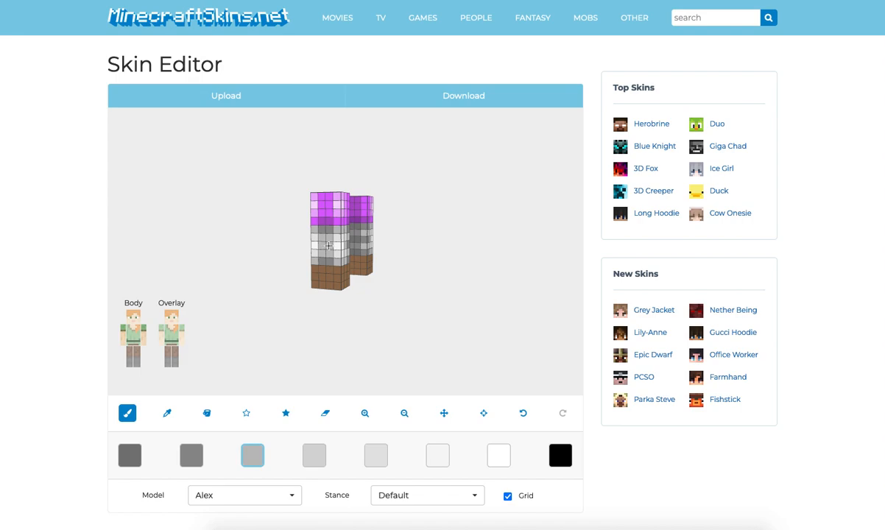
pyautogui.click(329, 246)
pyautogui.click(195, 455)
pyautogui.click(261, 454)
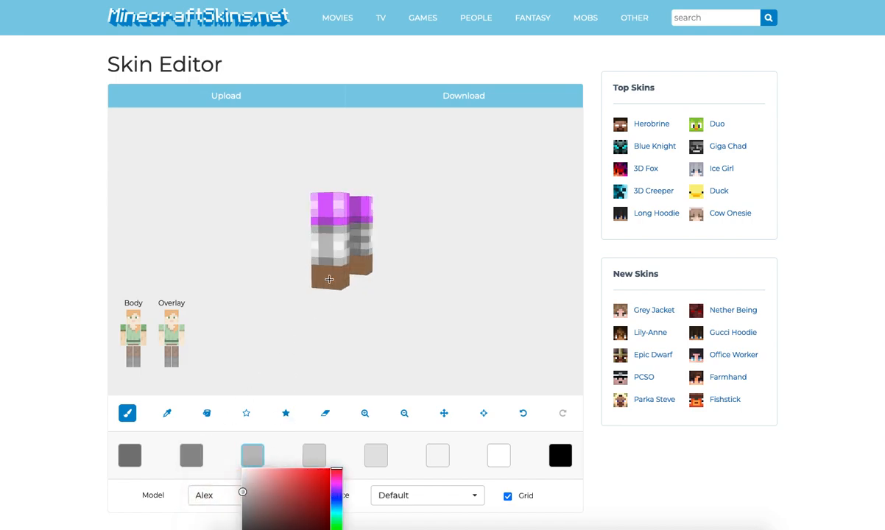
pyautogui.click(191, 450)
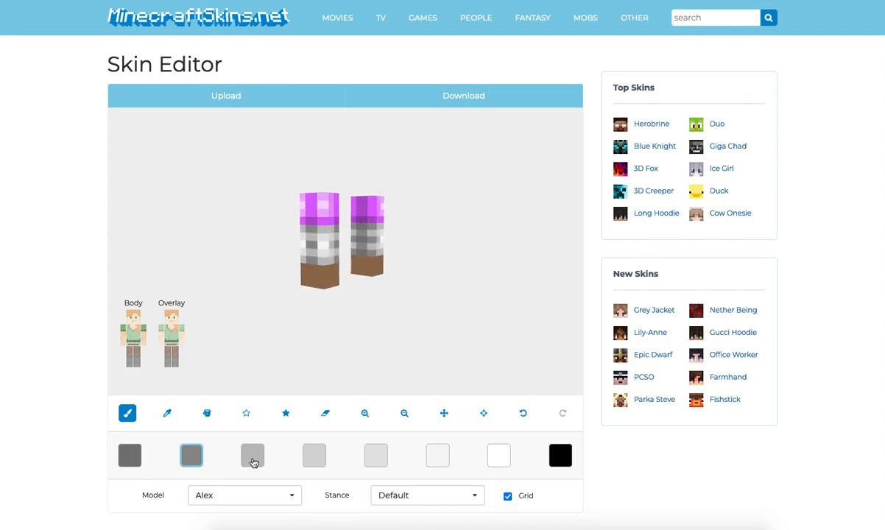
# Continue the middle stripe around both arms' outer edges in the third grey, with second-darkest grey at the outer side's centre.
pyautogui.click(252, 455)
pyautogui.click(323, 246)
pyautogui.moveTo(367, 286); pyautogui.dragTo(340, 302)
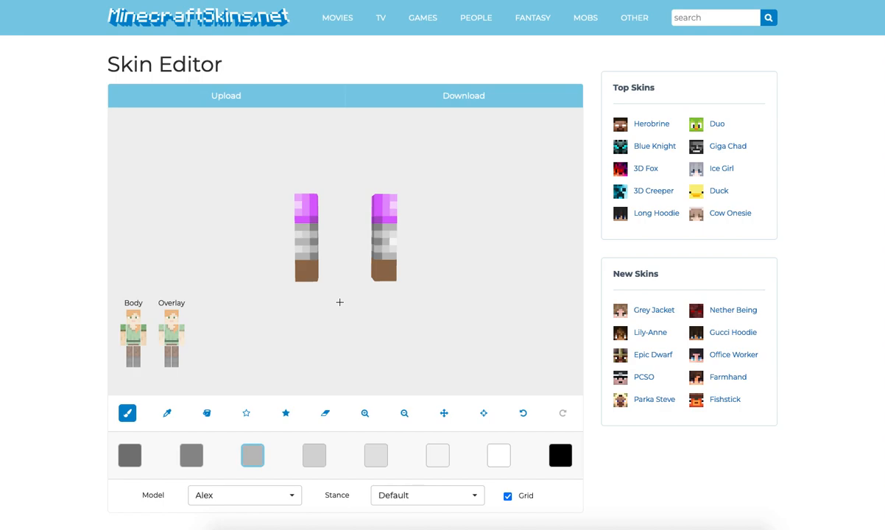
pyautogui.moveTo(339, 302); pyautogui.dragTo(347, 250)
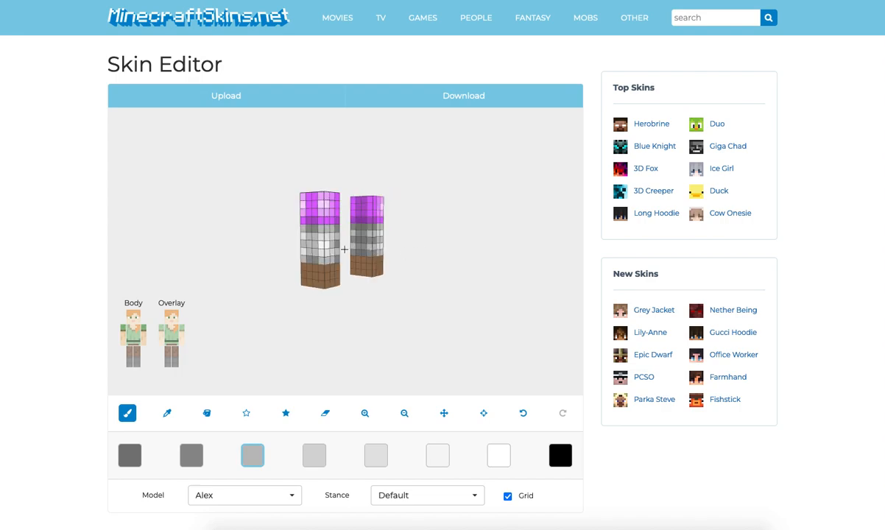
pyautogui.click(191, 455)
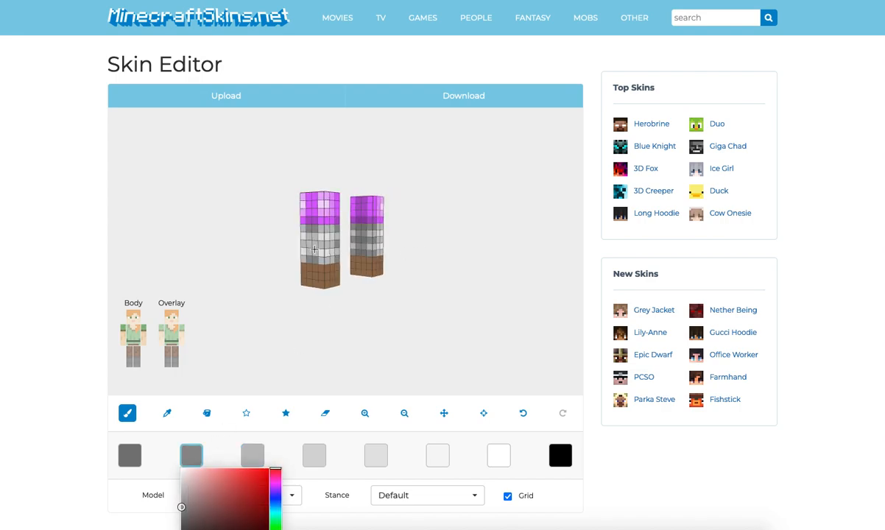
pyautogui.moveTo(312, 246); pyautogui.dragTo(461, 356)
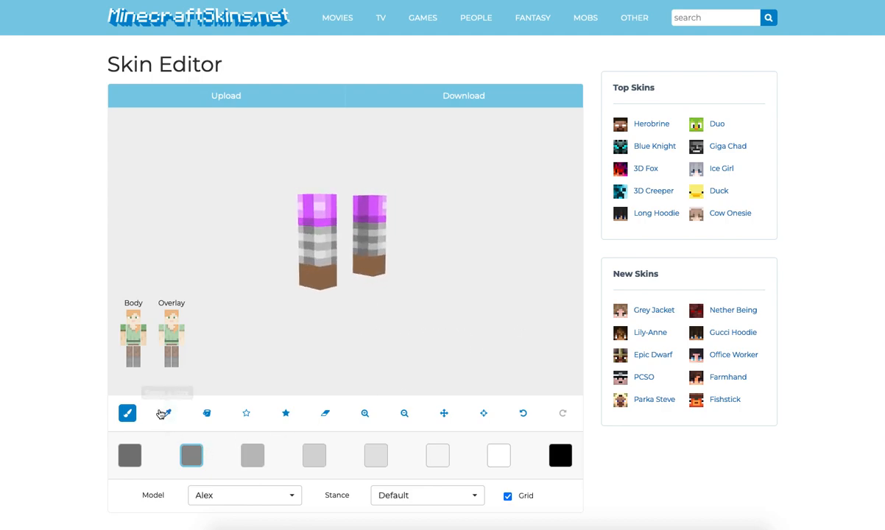
# Sample the arm's dark, bright and light purples into the first three palette slots.
pyautogui.click(167, 413)
pyautogui.click(129, 455)
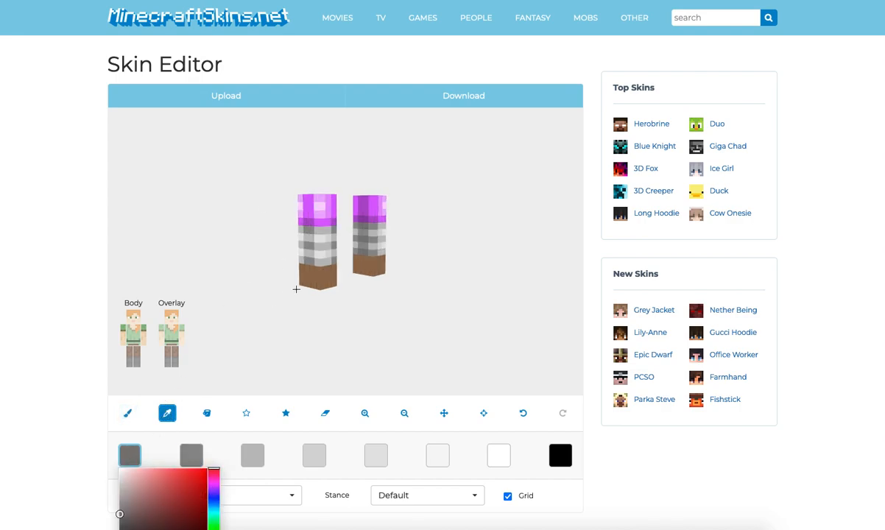
pyautogui.click(310, 221)
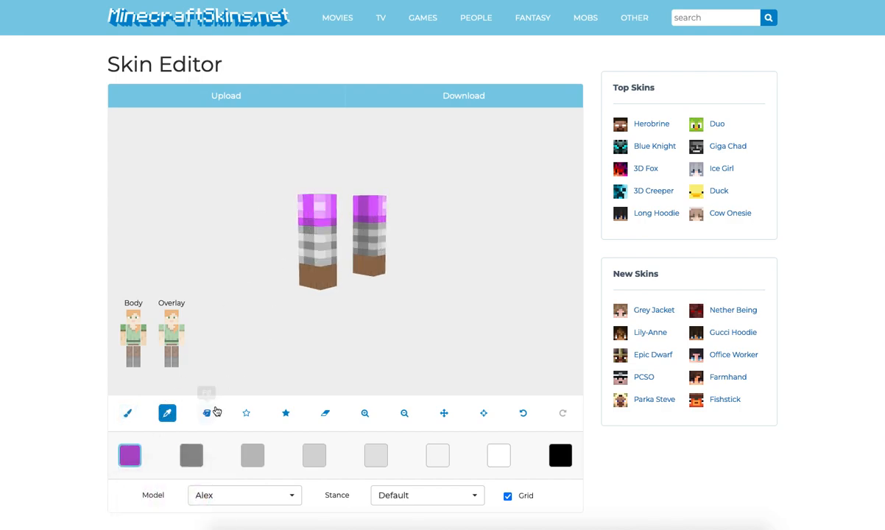
pyautogui.click(191, 455)
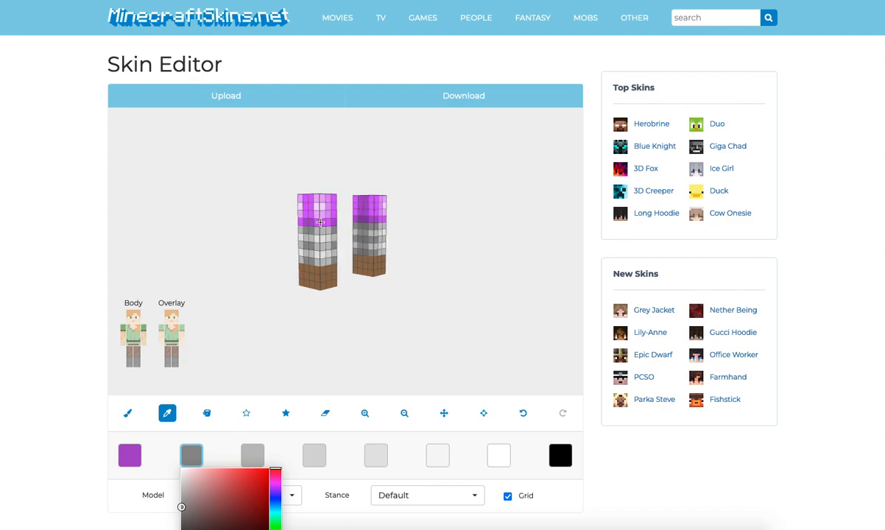
pyautogui.click(315, 210)
pyautogui.click(253, 455)
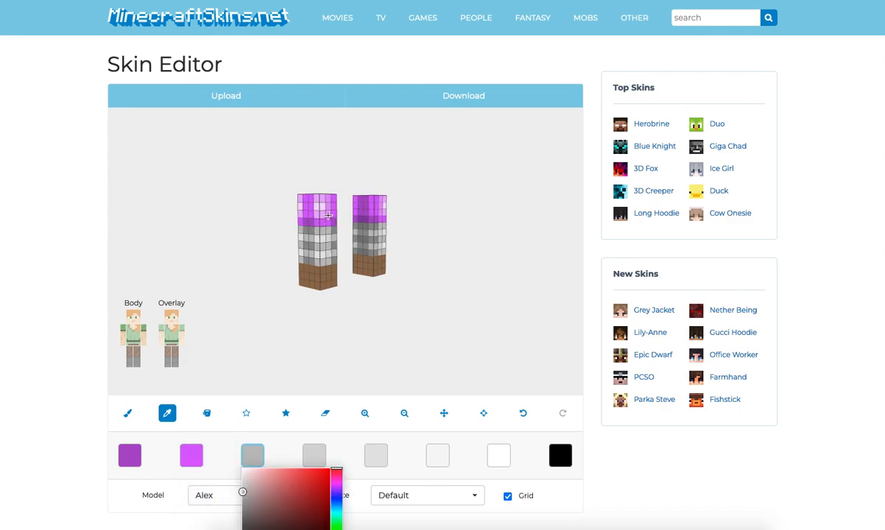
pyautogui.click(329, 214)
pyautogui.click(315, 455)
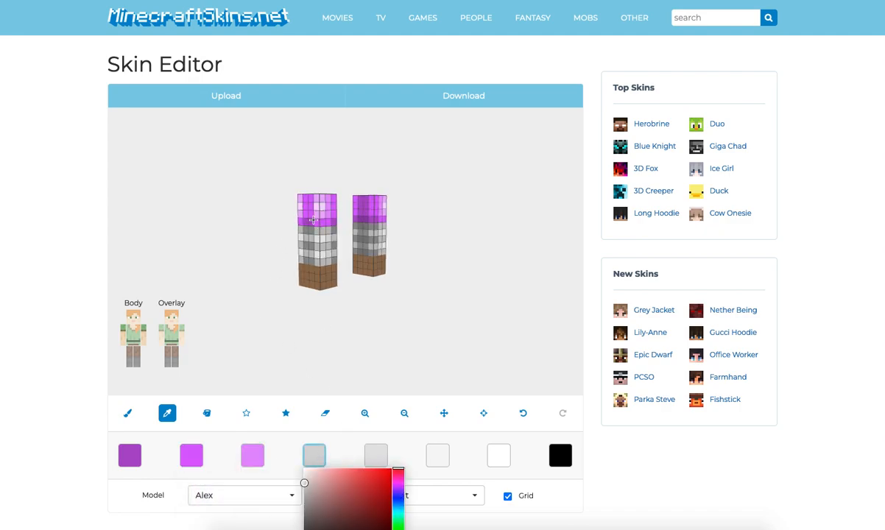
# Paint dark purple pixels along the second row of the purple band on both arms' inner sides.
pyautogui.click(127, 413)
pyautogui.click(130, 455)
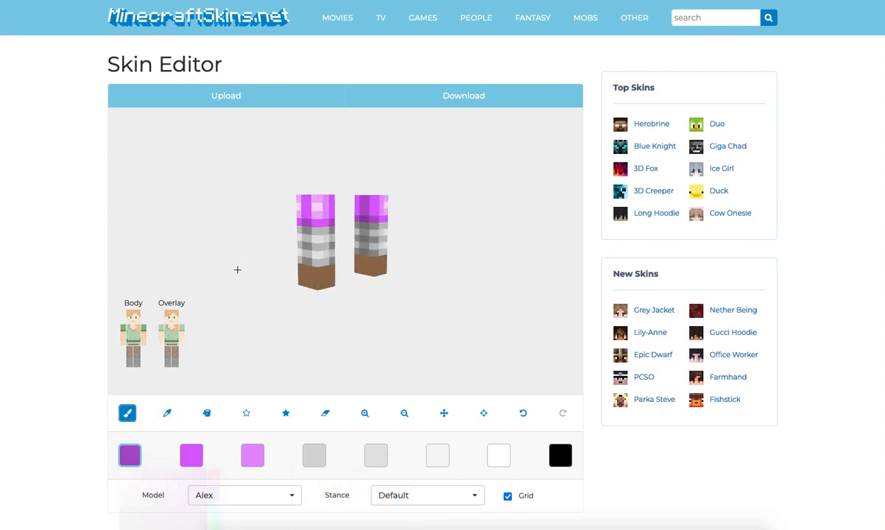
pyautogui.moveTo(240, 269); pyautogui.dragTo(211, 268)
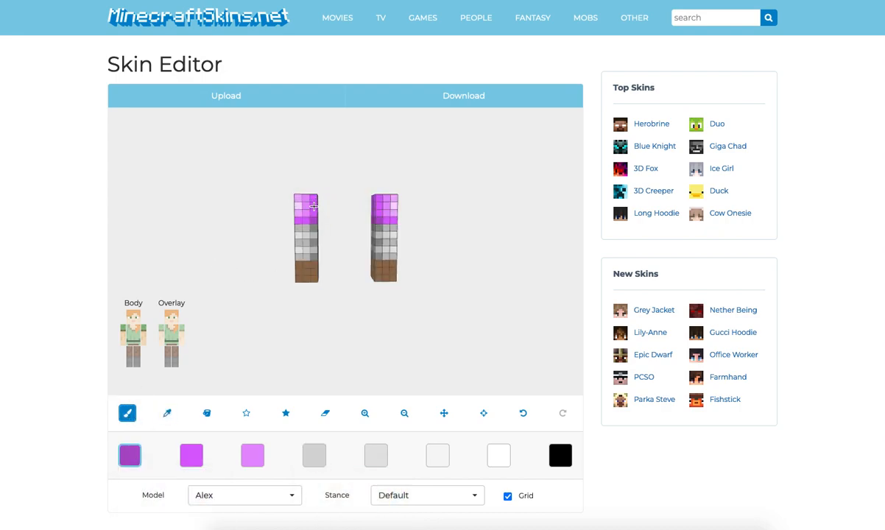
pyautogui.moveTo(451, 211); pyautogui.dragTo(316, 210)
pyautogui.moveTo(372, 207); pyautogui.dragTo(323, 206)
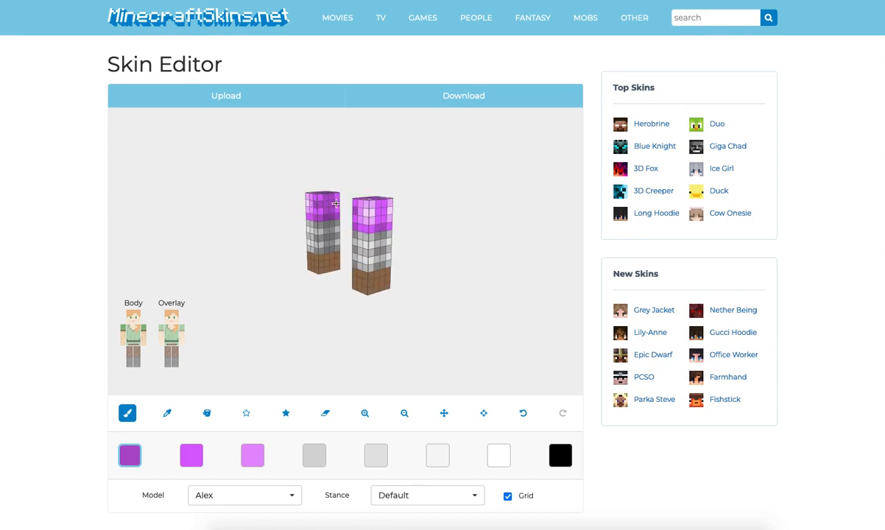
pyautogui.moveTo(525, 195); pyautogui.dragTo(542, 200)
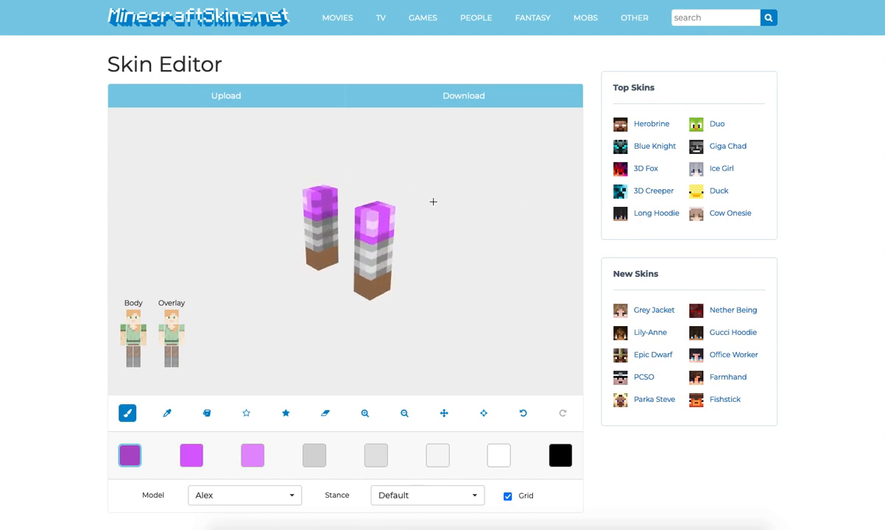
# Sample the deepest purple from the shaded side of the arm into the fourth palette slot for painting.
pyautogui.click(314, 455)
pyautogui.click(167, 413)
pyautogui.click(367, 219)
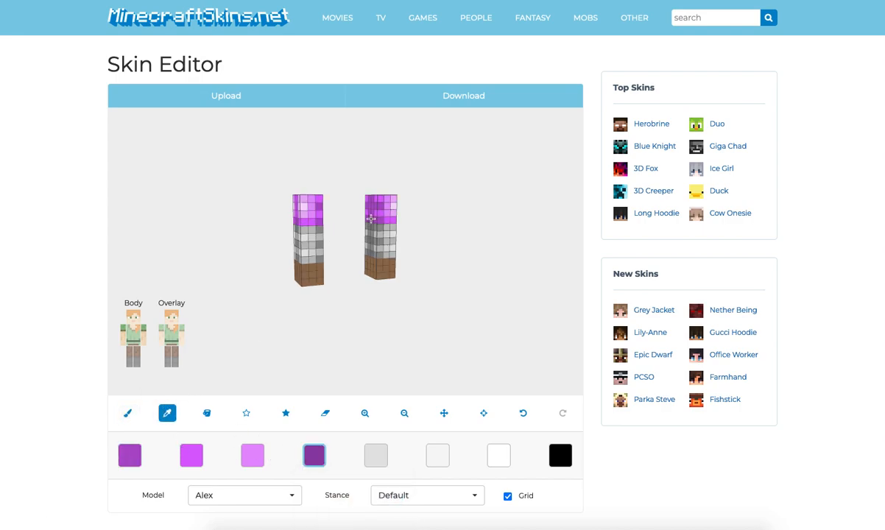
pyautogui.click(127, 413)
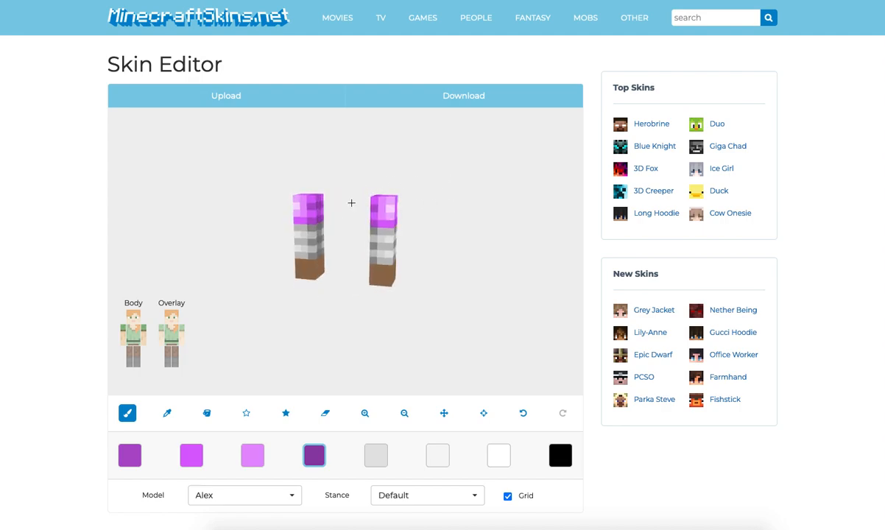
pyautogui.click(188, 450)
pyautogui.click(127, 452)
pyautogui.moveTo(375, 209); pyautogui.dragTo(393, 209)
pyautogui.click(523, 413)
# Paint a bright purple stripe along the second row of the purple band on the front and back of both arms.
pyautogui.click(192, 455)
pyautogui.moveTo(305, 206); pyautogui.dragTo(297, 206)
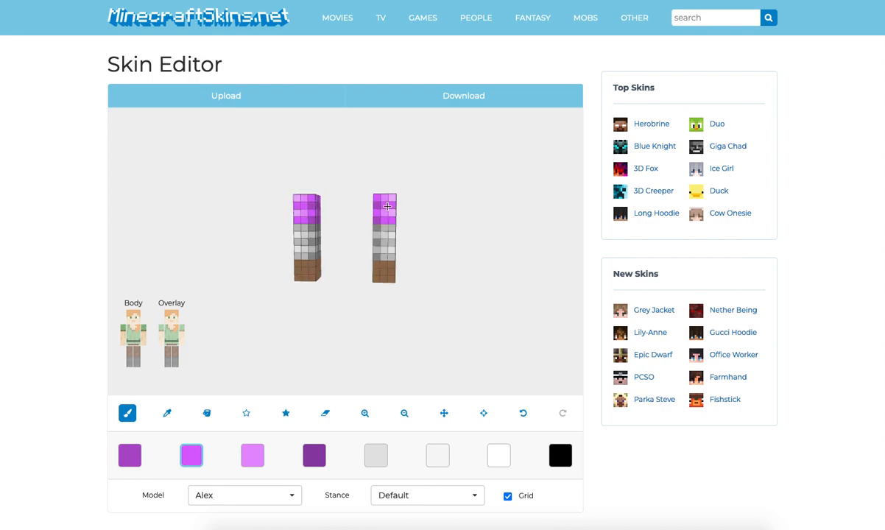
pyautogui.moveTo(464, 214); pyautogui.dragTo(310, 206)
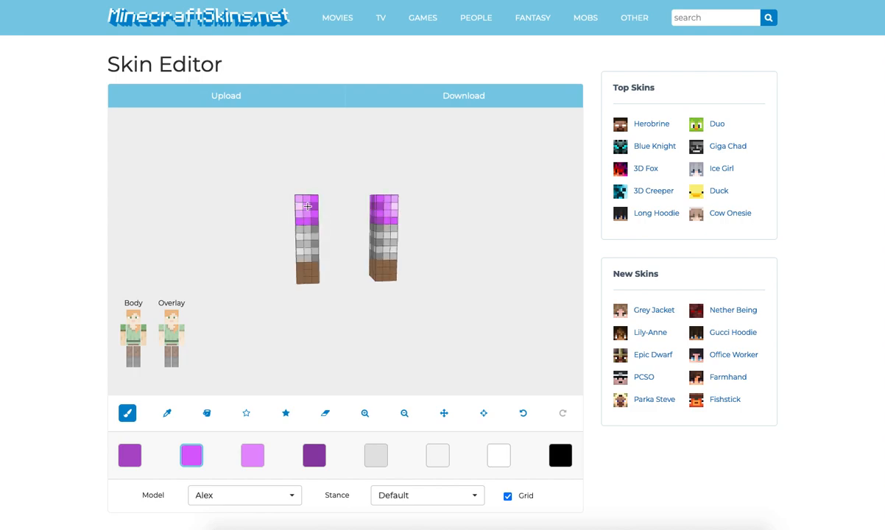
pyautogui.moveTo(417, 205); pyautogui.dragTo(351, 223)
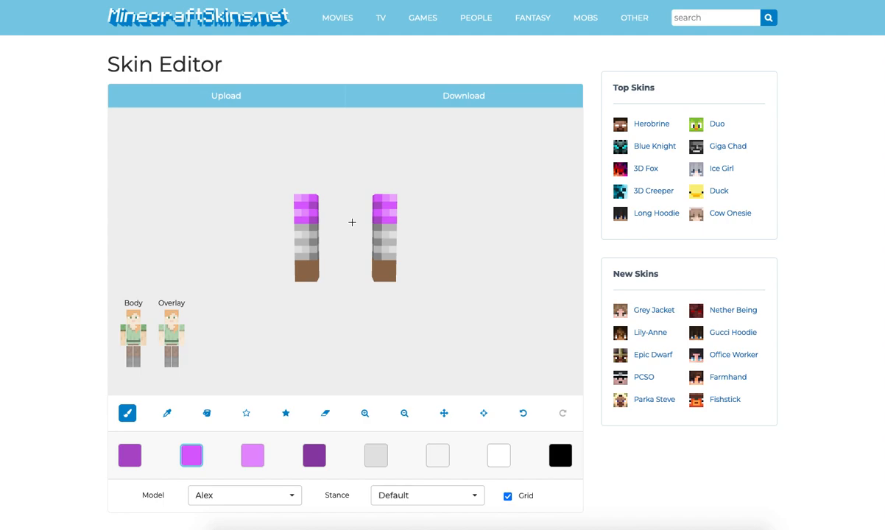
# Darken the centre of the purple band's second-row stripe with the first-slot dark purple.
pyautogui.moveTo(350, 226); pyautogui.dragTo(422, 226)
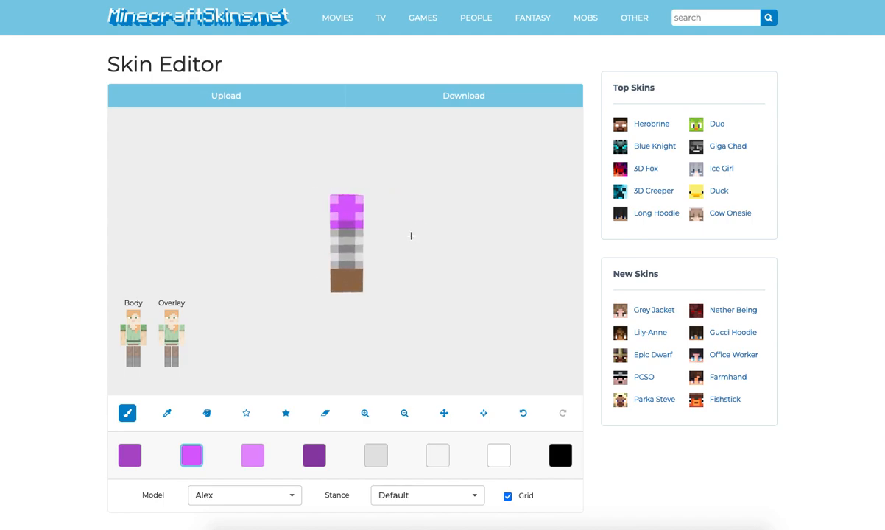
pyautogui.click(128, 456)
pyautogui.click(346, 209)
pyautogui.moveTo(440, 209); pyautogui.dragTo(547, 228)
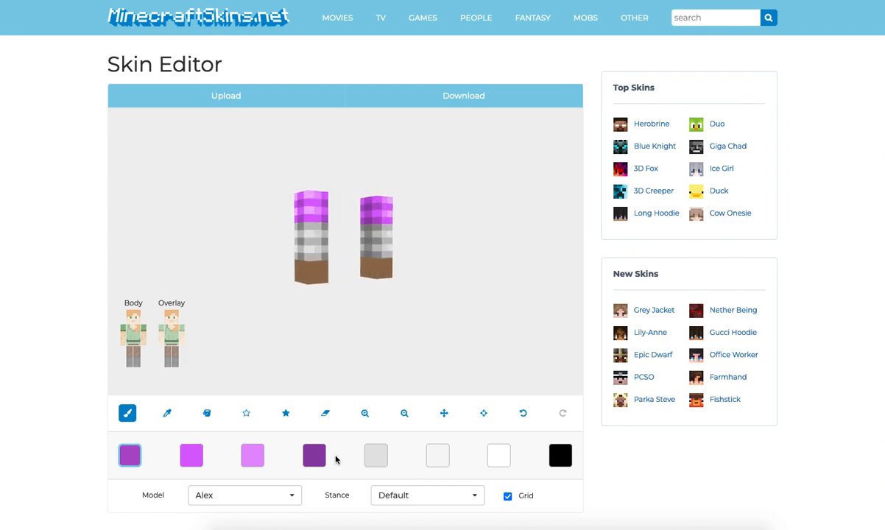
pyautogui.click(377, 458)
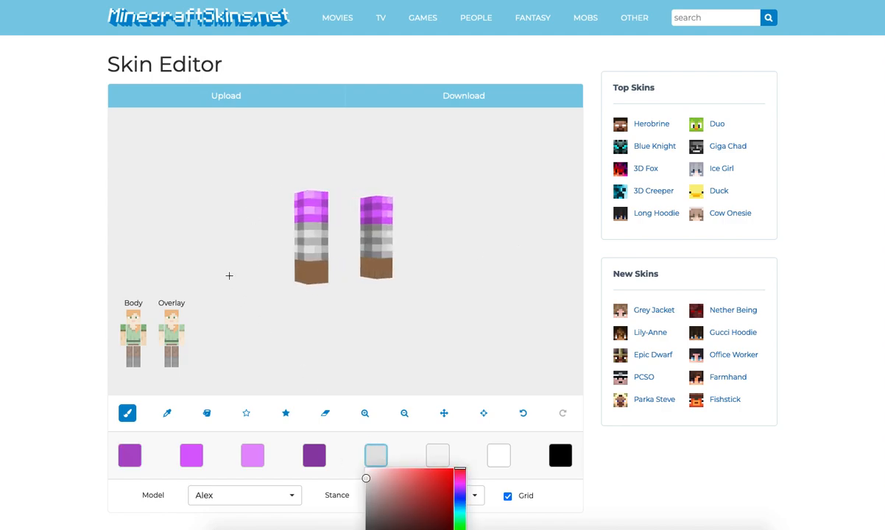
pyautogui.click(437, 455)
pyautogui.click(327, 234)
pyautogui.moveTo(451, 269); pyautogui.dragTo(424, 268)
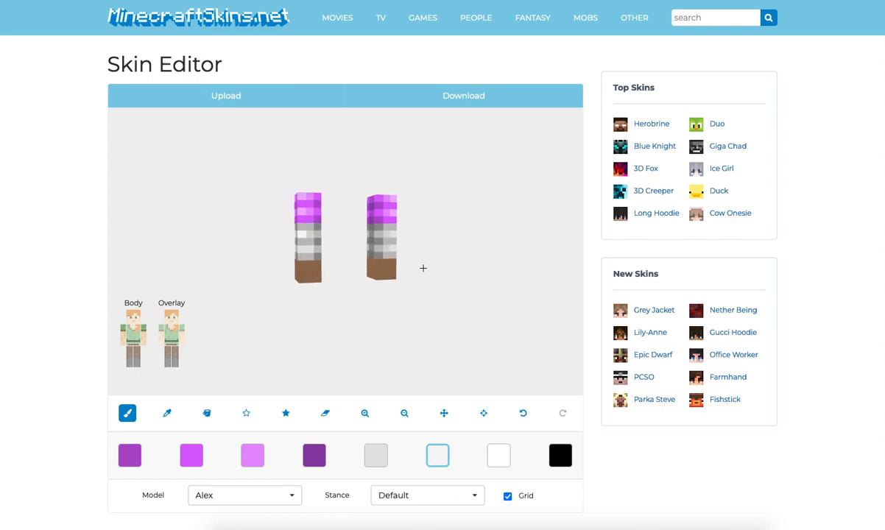
pyautogui.click(379, 455)
pyautogui.click(303, 235)
pyautogui.moveTo(253, 255)
pyautogui.mouseDown()
pyautogui.moveTo(239, 255)
pyautogui.moveTo(247, 257)
pyautogui.mouseUp()
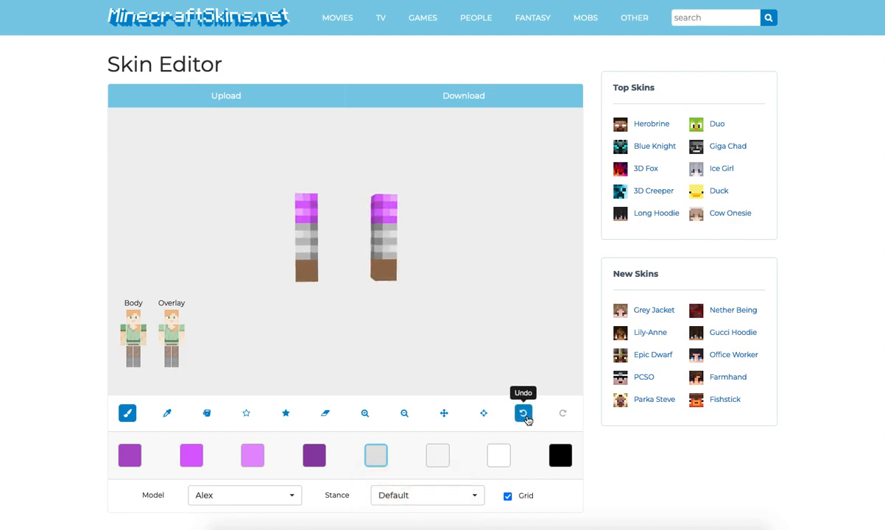
# Paint fifth-slot light grey pixels across the pale rows of both arms' grey band.
pyautogui.click(167, 413)
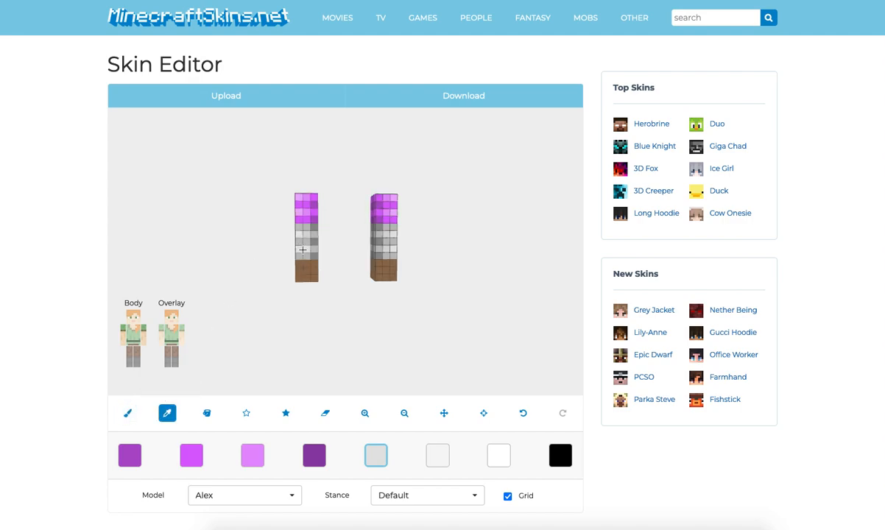
pyautogui.click(128, 413)
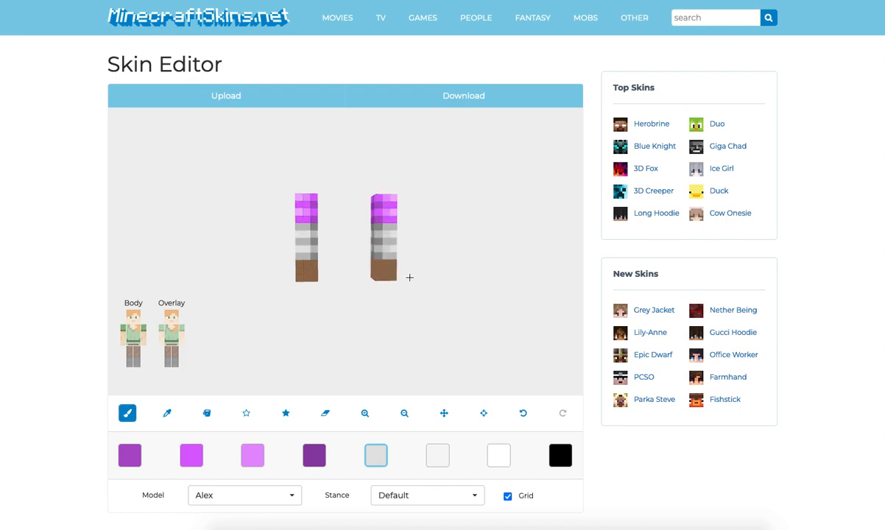
pyautogui.moveTo(392, 232); pyautogui.dragTo(361, 240, button='right')
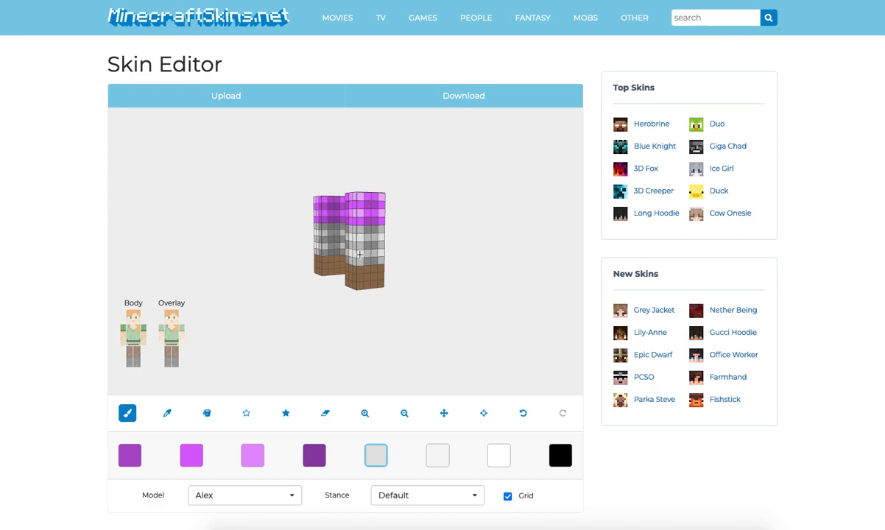
pyautogui.moveTo(385, 236); pyautogui.dragTo(300, 234, button='right')
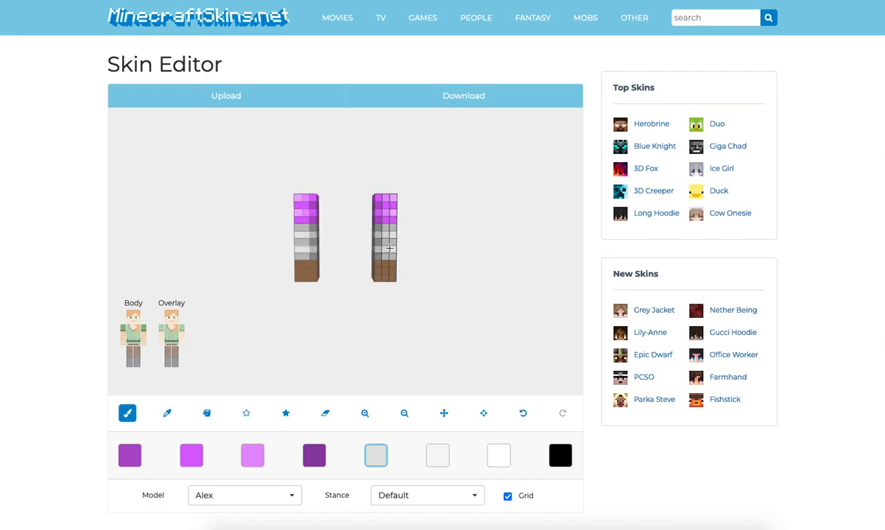
pyautogui.moveTo(411, 237); pyautogui.dragTo(344, 246, button='right')
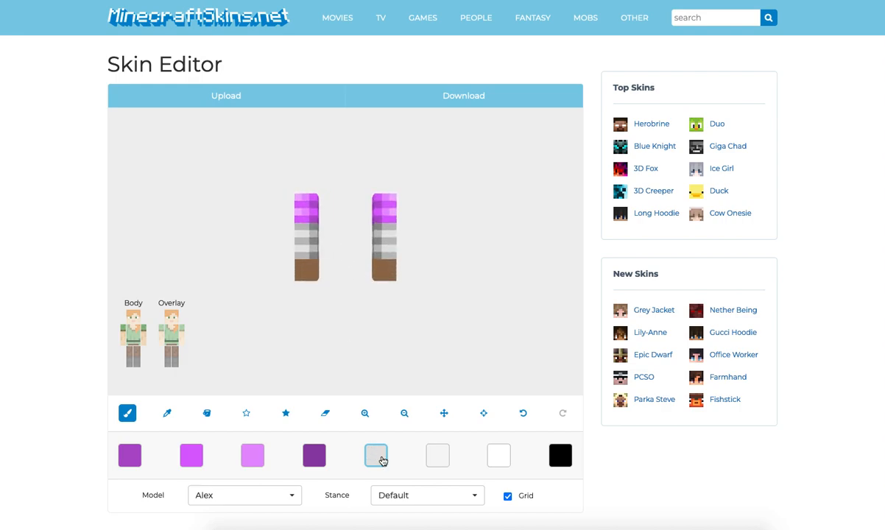
# Lighten the fifth palette grey and add highlights with it on the corners of both arms' grey band.
pyautogui.click(376, 455)
pyautogui.moveTo(215, 251); pyautogui.dragTo(224, 232, button='right')
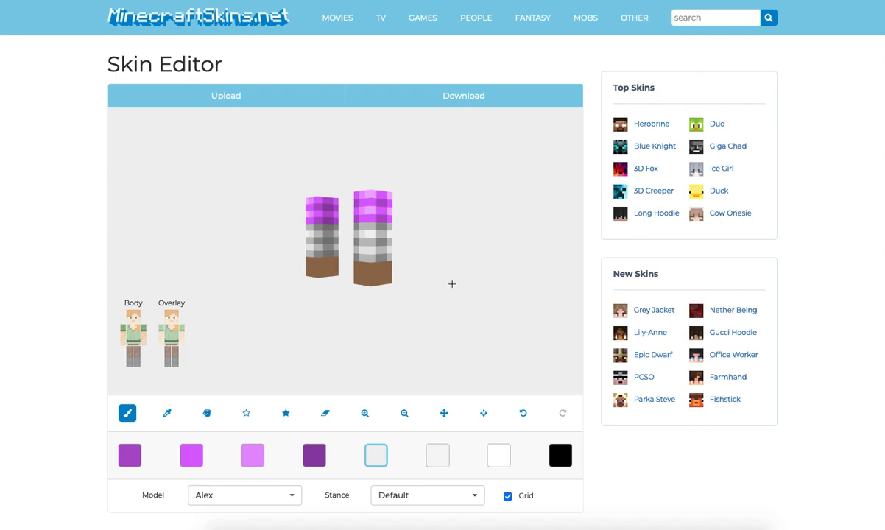
pyautogui.moveTo(525, 285); pyautogui.dragTo(487, 290)
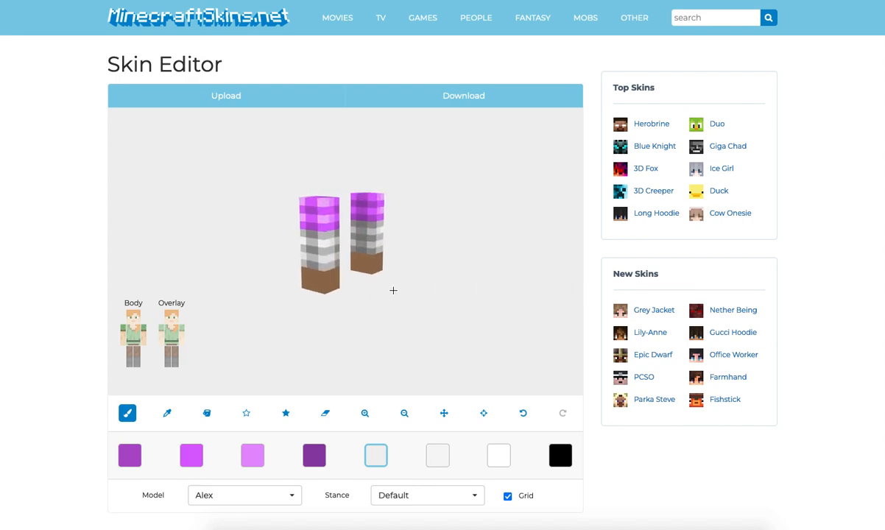
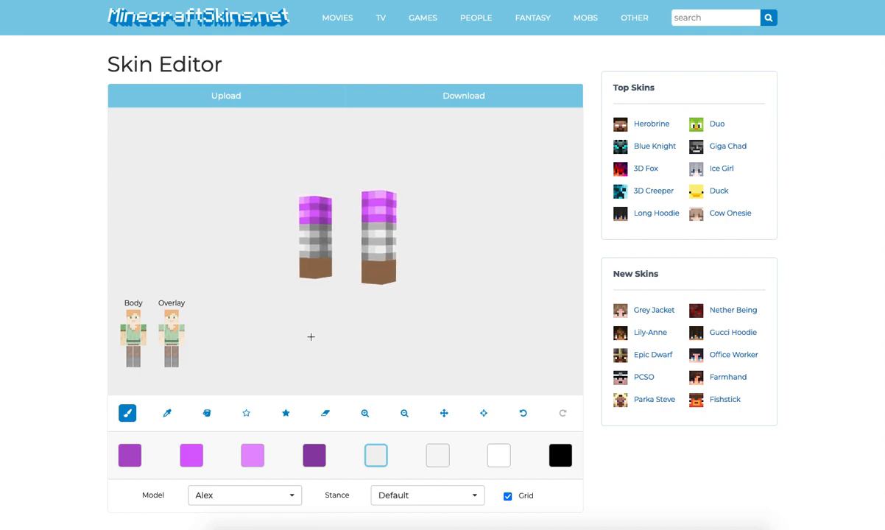
# Sample the brown of the arms' lower ends into the first six palette slots.
pyautogui.moveTo(327, 343); pyautogui.dragTo(298, 383)
pyautogui.click(168, 413)
pyautogui.click(129, 455)
pyautogui.click(309, 271)
pyautogui.click(191, 455)
pyautogui.click(298, 267)
pyautogui.click(252, 455)
pyautogui.click(309, 269)
pyautogui.click(313, 453)
pyautogui.click(294, 262)
pyautogui.click(375, 455)
pyautogui.click(308, 270)
pyautogui.click(437, 455)
pyautogui.click(305, 272)
# Turn the six browns into a dark-to-light ramp, darkening the first two and progressively lightening the fourth, fifth and sixth.
pyautogui.click(128, 413)
pyautogui.click(130, 455)
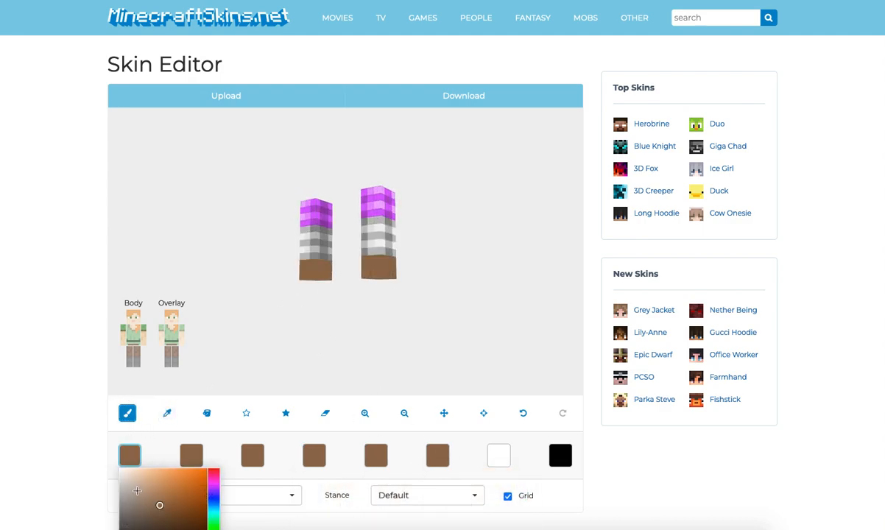
pyautogui.moveTo(159, 506); pyautogui.dragTo(155, 520)
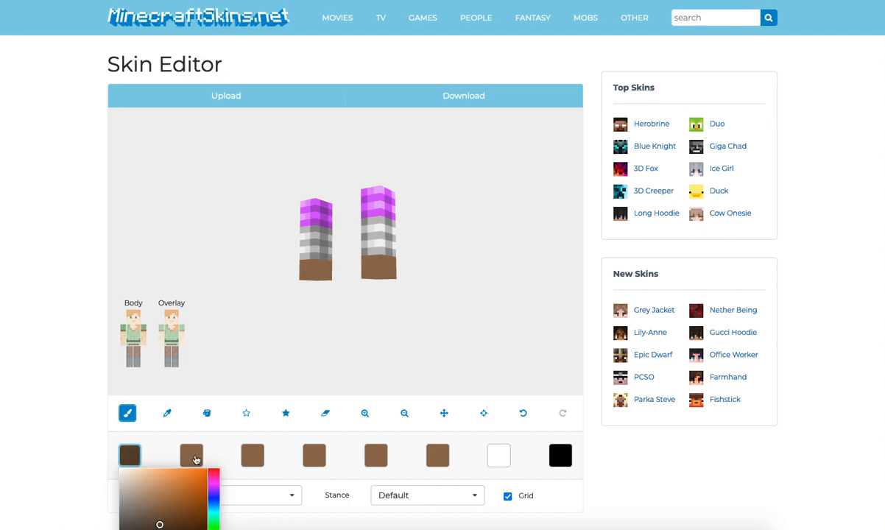
pyautogui.click(191, 455)
pyautogui.moveTo(218, 505); pyautogui.dragTo(223, 512)
pyautogui.click(314, 455)
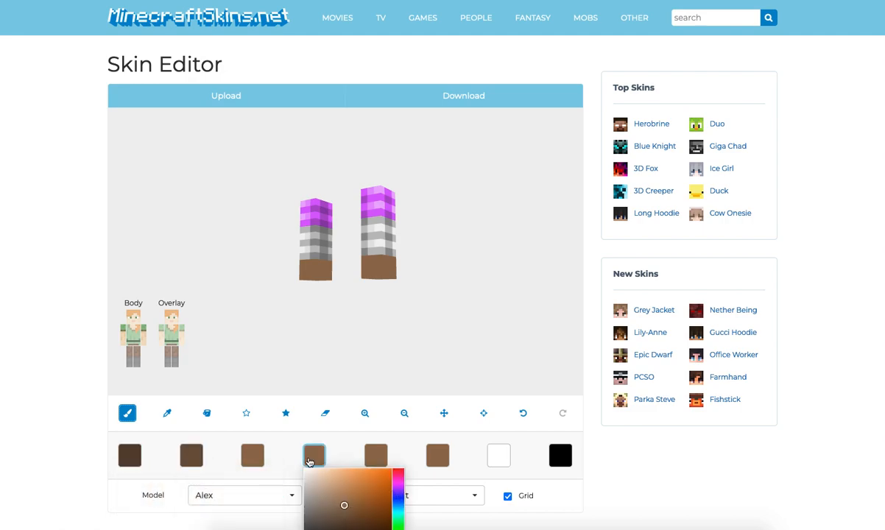
pyautogui.moveTo(344, 504); pyautogui.dragTo(344, 496)
pyautogui.click(377, 456)
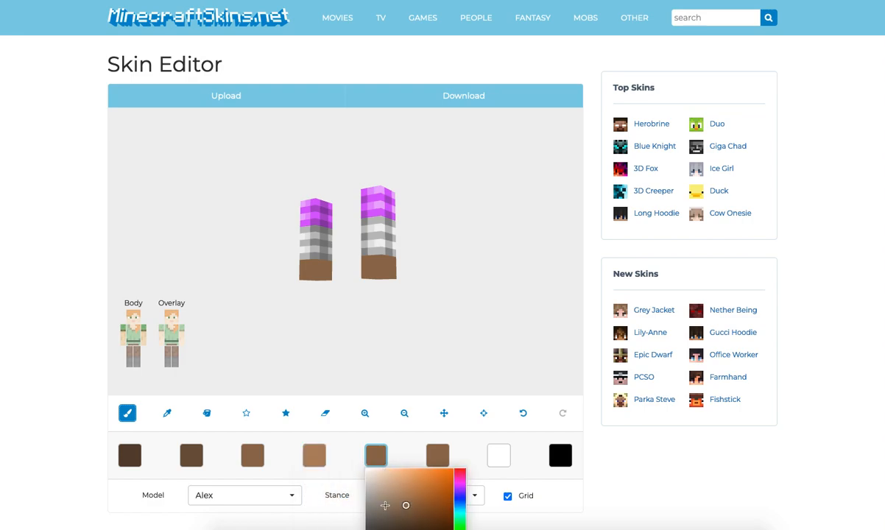
pyautogui.moveTo(407, 503); pyautogui.dragTo(404, 489)
pyautogui.click(438, 455)
pyautogui.moveTo(466, 504); pyautogui.dragTo(465, 483)
# Paint darkest-brown pixels in the top row of the brown section on the arms' inner sides.
pyautogui.click(130, 456)
pyautogui.moveTo(251, 277); pyautogui.dragTo(332, 263)
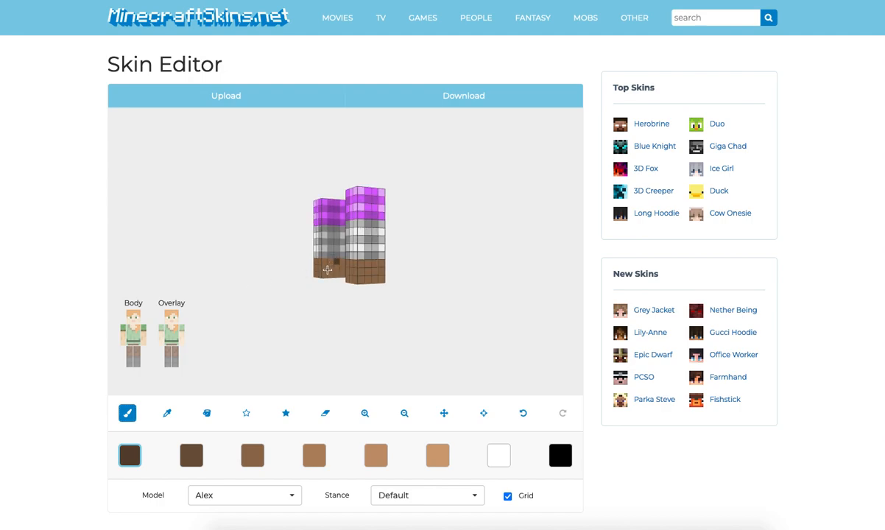
pyautogui.moveTo(315, 299); pyautogui.dragTo(388, 316)
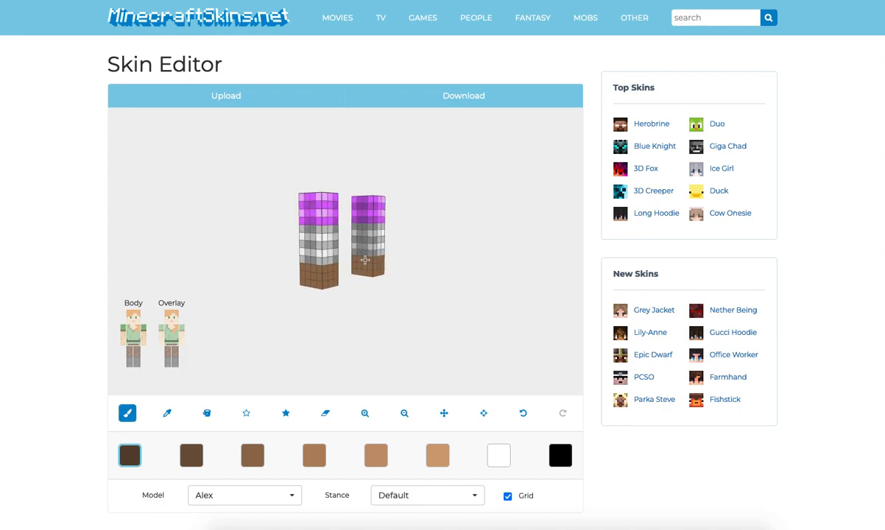
pyautogui.click(362, 259)
# Darken the first palette brown to near-black and try it on the top row of the brown section on an arm's inner side.
pyautogui.click(130, 456)
pyautogui.scroll(-1, 161, 510)
pyautogui.moveTo(161, 510); pyautogui.dragTo(153, 523)
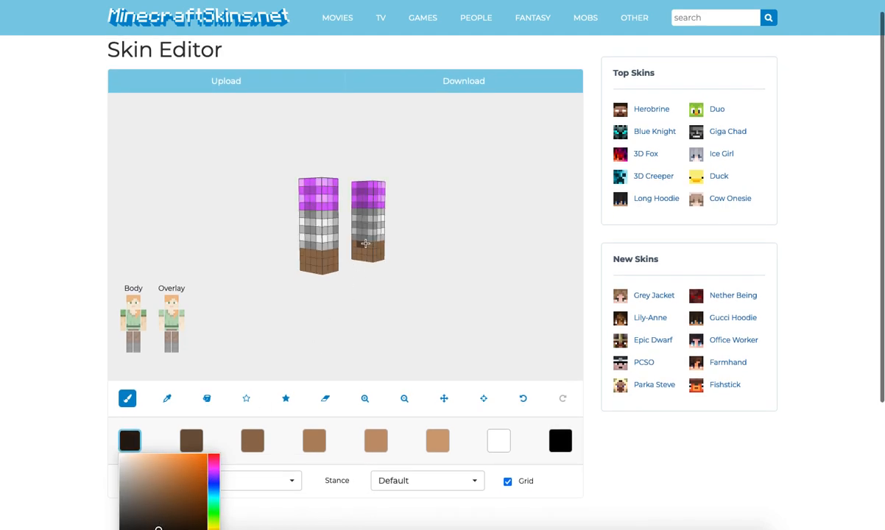
pyautogui.click(361, 245)
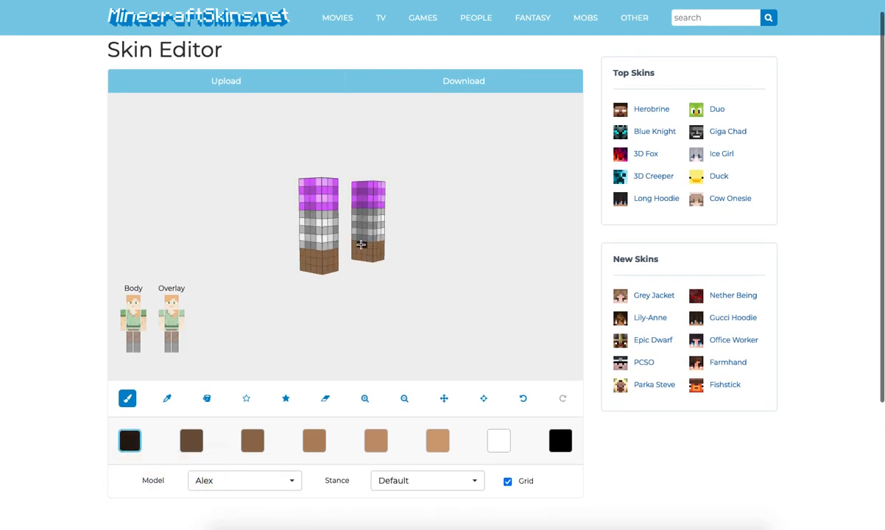
# Sample the earlier darkest brown back into the first palette slot and repaint the near-black arm pixels with it.
pyautogui.click(167, 398)
pyautogui.moveTo(330, 232)
pyautogui.mouseDown()
pyautogui.moveTo(313, 305)
pyautogui.moveTo(287, 293)
pyautogui.moveTo(341, 293)
pyautogui.mouseUp()
pyautogui.click(332, 247)
pyautogui.click(124, 402)
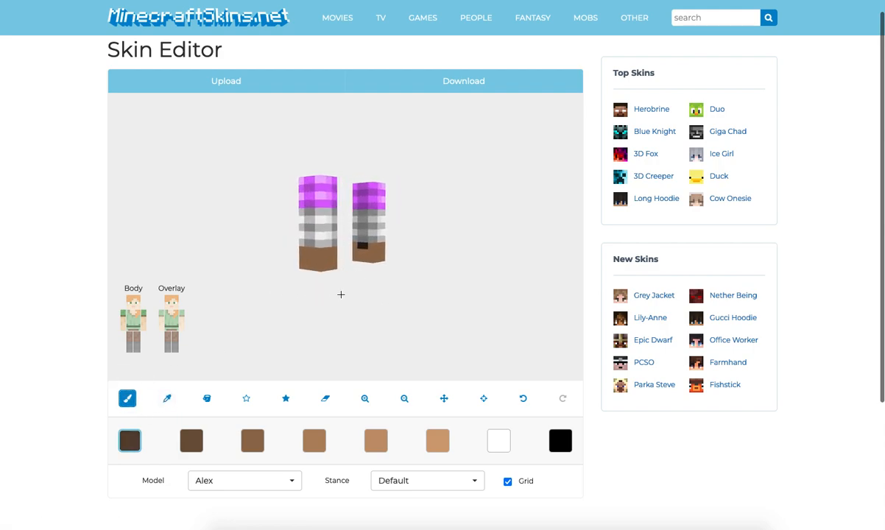
pyautogui.moveTo(361, 245); pyautogui.dragTo(446, 263)
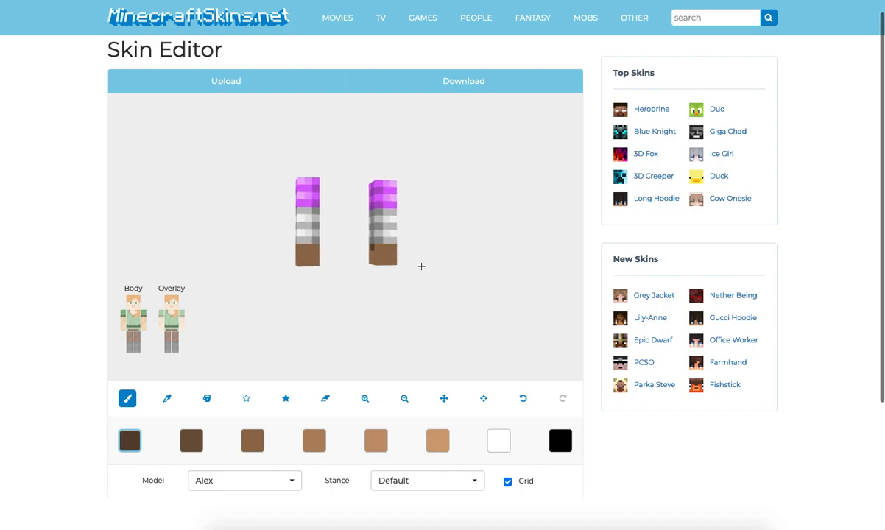
# Shade the brown section's inner sides and the inner part of the arms' undersides with the second-darkest brown, undoing a misplaced stroke.
pyautogui.click(197, 440)
pyautogui.moveTo(357, 309); pyautogui.dragTo(385, 310)
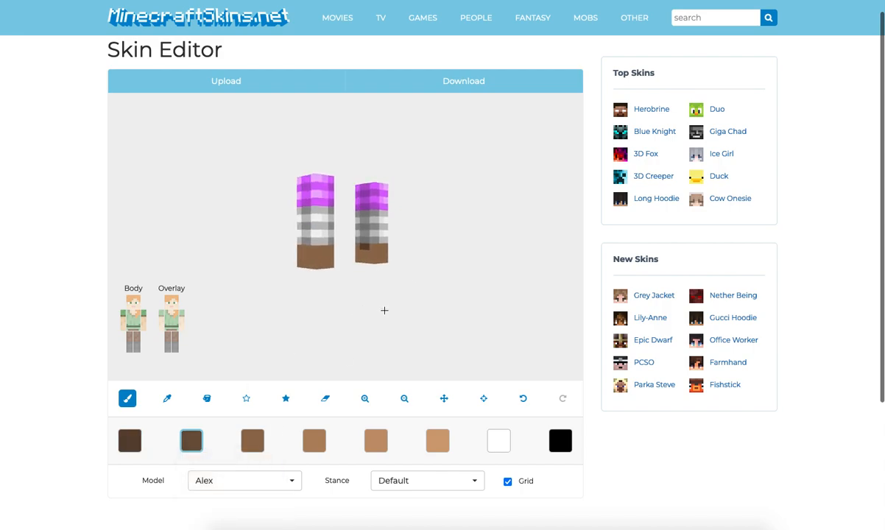
pyautogui.moveTo(374, 247); pyautogui.dragTo(358, 252)
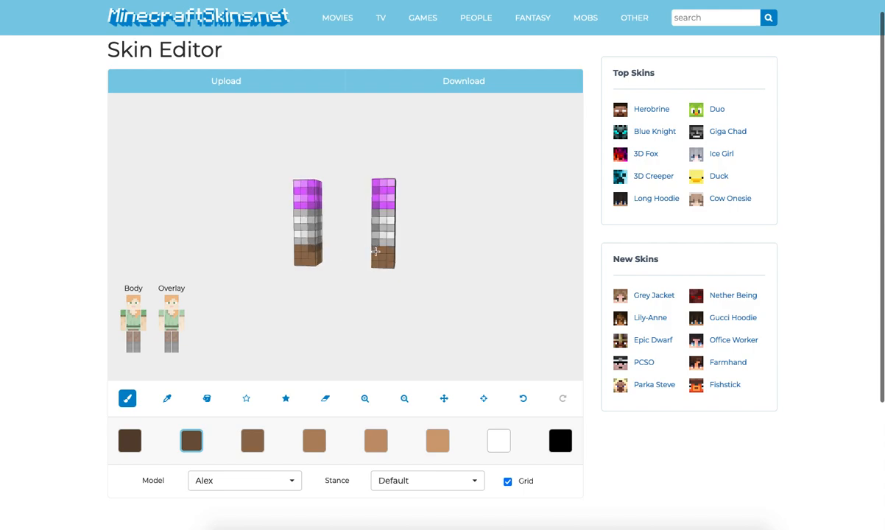
pyautogui.moveTo(486, 294); pyautogui.dragTo(478, 217)
pyautogui.moveTo(379, 233); pyautogui.dragTo(380, 240)
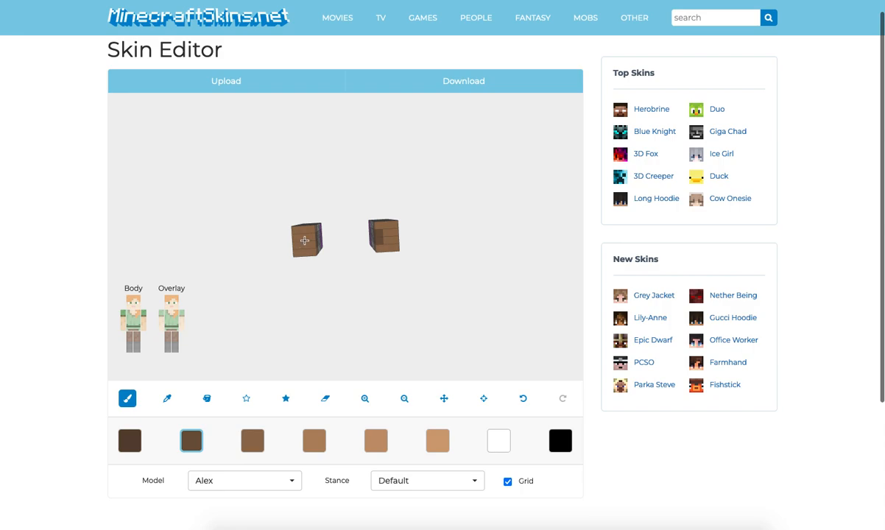
pyautogui.click(524, 399)
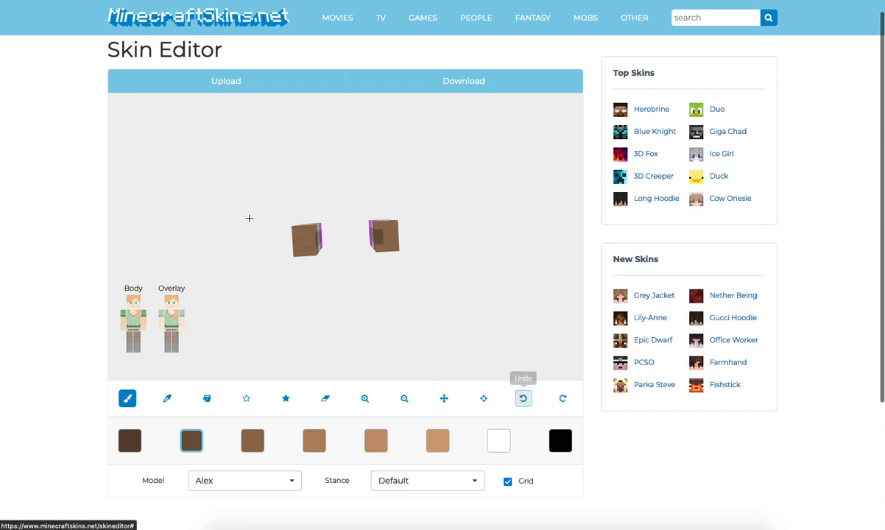
pyautogui.click(310, 236)
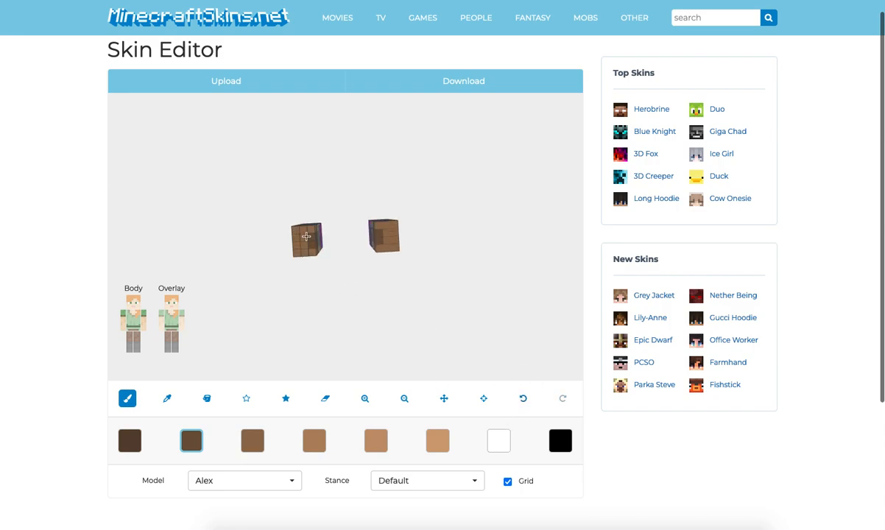
# Shade the lower part of both arms' brown section with the third and fourth palette browns.
pyautogui.moveTo(337, 318); pyautogui.dragTo(334, 374)
pyautogui.click(252, 442)
pyautogui.click(281, 295)
pyautogui.click(314, 442)
pyautogui.click(304, 265)
pyautogui.moveTo(384, 258)
pyautogui.mouseDown()
pyautogui.moveTo(391, 263)
pyautogui.moveTo(368, 258)
pyautogui.moveTo(387, 257)
pyautogui.mouseUp()
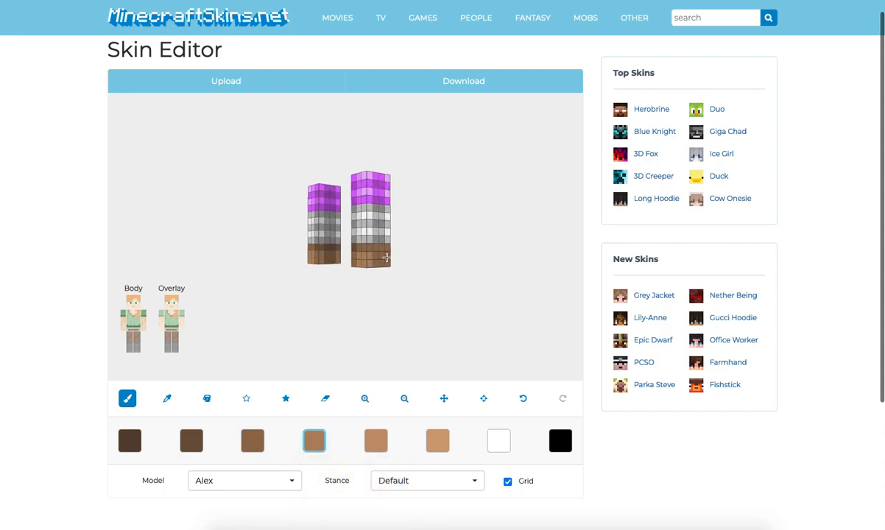
# Paint second-darkest brown pixels in the top row of the brown section on both arms' outer sides.
pyautogui.click(253, 440)
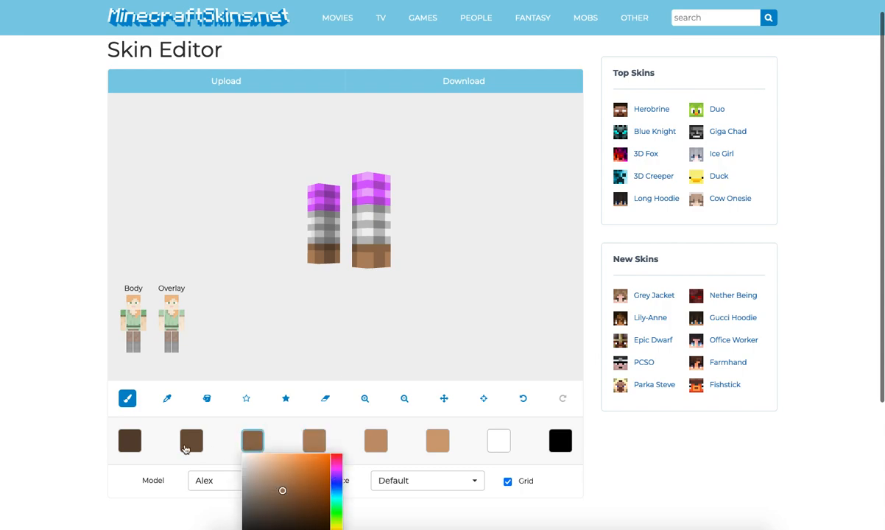
pyautogui.click(185, 444)
pyautogui.moveTo(383, 250)
pyautogui.mouseDown()
pyautogui.moveTo(385, 263)
pyautogui.moveTo(356, 290)
pyautogui.moveTo(340, 287)
pyautogui.mouseUp()
pyautogui.moveTo(335, 257); pyautogui.dragTo(328, 251)
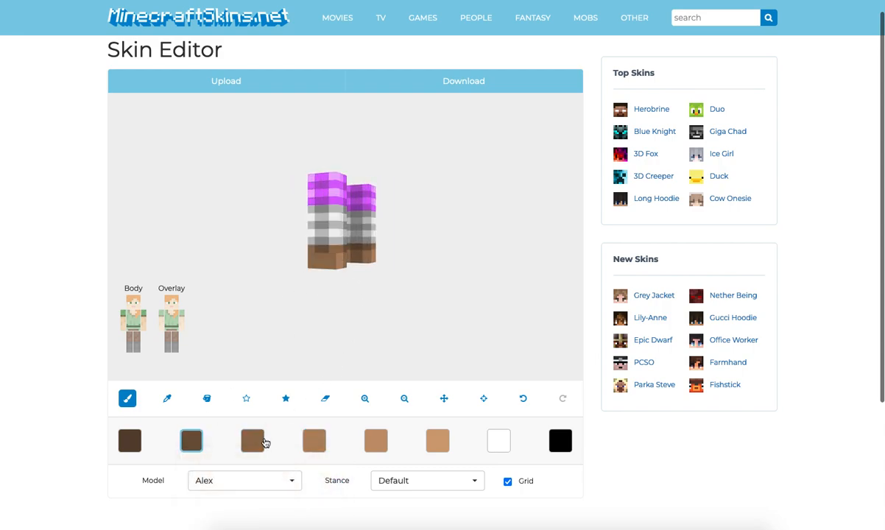
# Paint the fourth palette brown across the lower rows of the brown section on the outer sides of both arms.
pyautogui.click(312, 440)
pyautogui.click(328, 263)
pyautogui.moveTo(313, 259); pyautogui.dragTo(310, 265)
pyautogui.moveTo(294, 286)
pyautogui.mouseDown()
pyautogui.moveTo(350, 284)
pyautogui.moveTo(365, 262)
pyautogui.mouseUp()
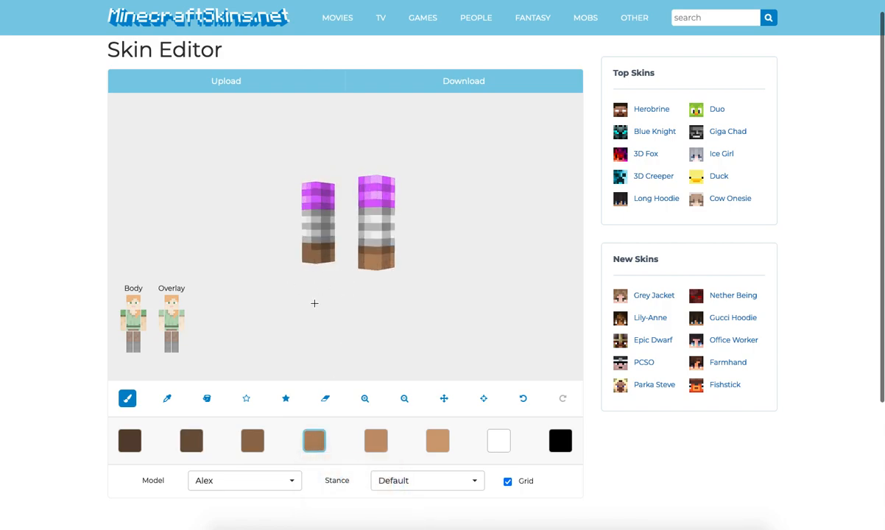
pyautogui.moveTo(314, 304); pyautogui.dragTo(351, 302)
pyautogui.moveTo(308, 260)
pyautogui.mouseDown()
pyautogui.moveTo(299, 258)
pyautogui.moveTo(324, 305)
pyautogui.moveTo(382, 306)
pyautogui.mouseUp()
pyautogui.moveTo(254, 304); pyautogui.dragTo(291, 301)
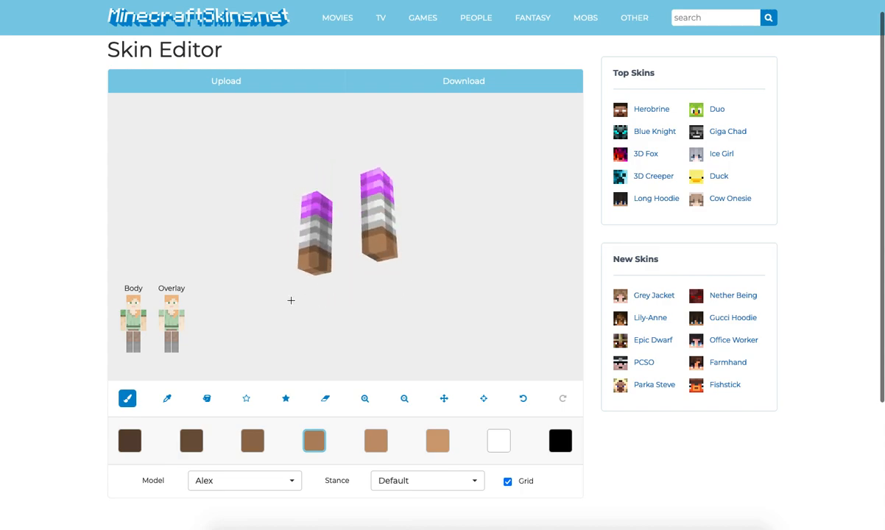
# Add the lighter fifth palette brown to the lower rows and undersides of both arms' brown section.
pyautogui.click(375, 440)
pyautogui.click(310, 298)
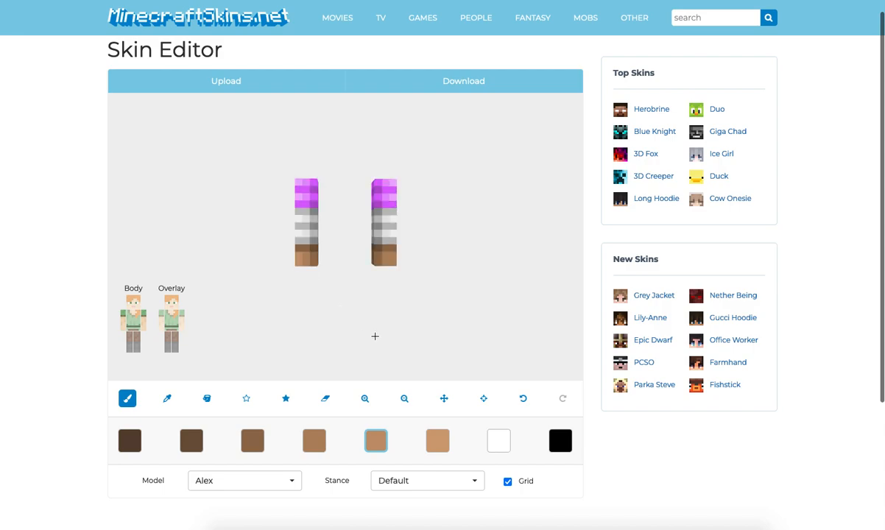
pyautogui.moveTo(418, 275); pyautogui.dragTo(231, 312)
pyautogui.moveTo(382, 258); pyautogui.dragTo(380, 224)
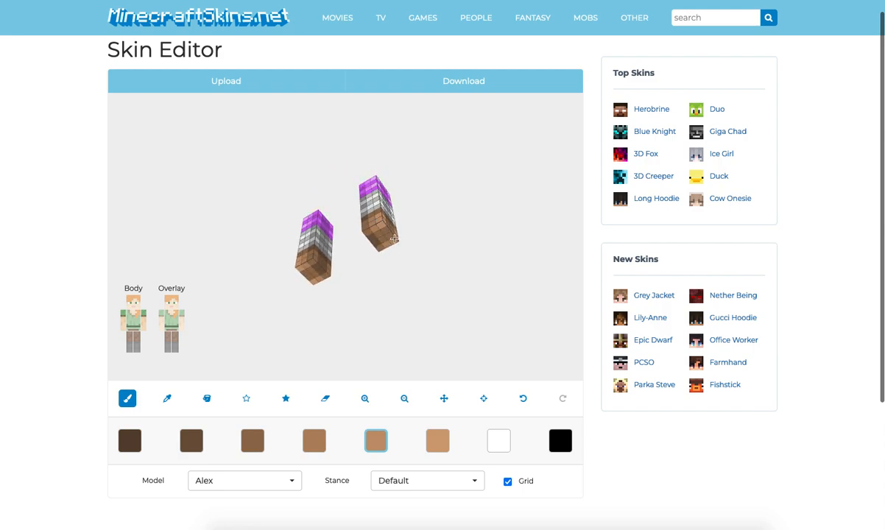
# Add highlights with the lightest brown on the outer corners of both arms' brown section.
pyautogui.click(435, 443)
pyautogui.moveTo(458, 301); pyautogui.dragTo(382, 330)
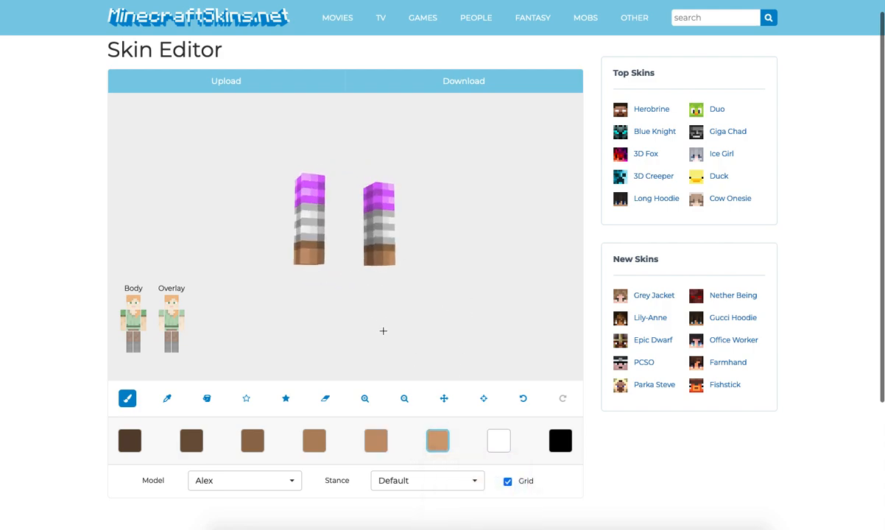
pyautogui.moveTo(333, 273); pyautogui.dragTo(325, 301)
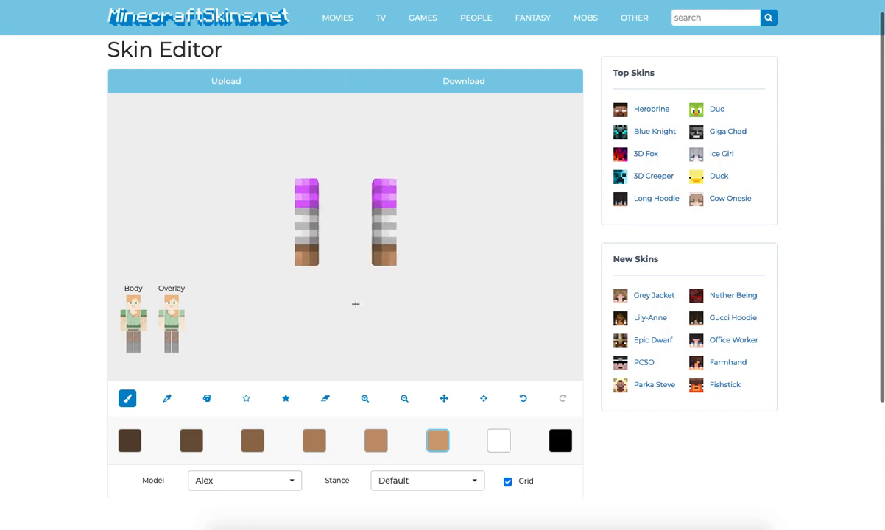
pyautogui.moveTo(368, 304); pyautogui.dragTo(360, 260)
pyautogui.moveTo(357, 306); pyautogui.dragTo(453, 316)
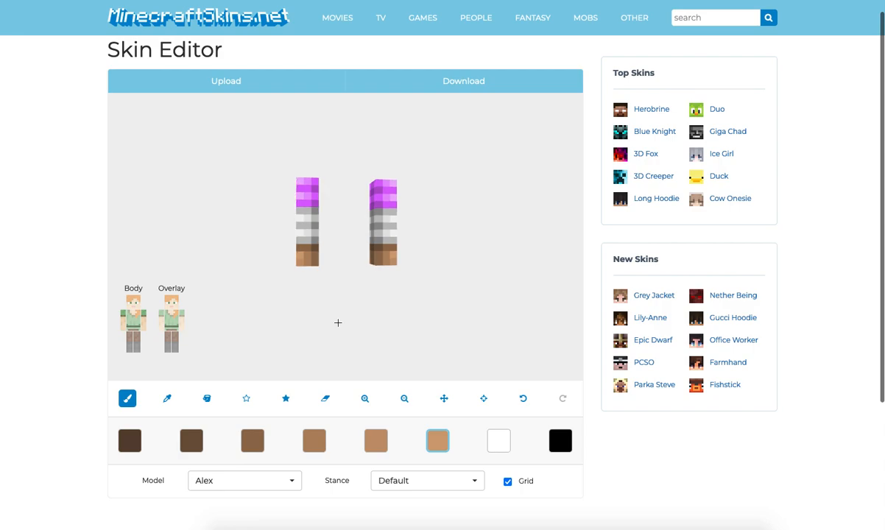
# Sample the dark grey from the arms into the sixth palette slot and shade the shirt collar's upper side with it.
pyautogui.click(133, 324)
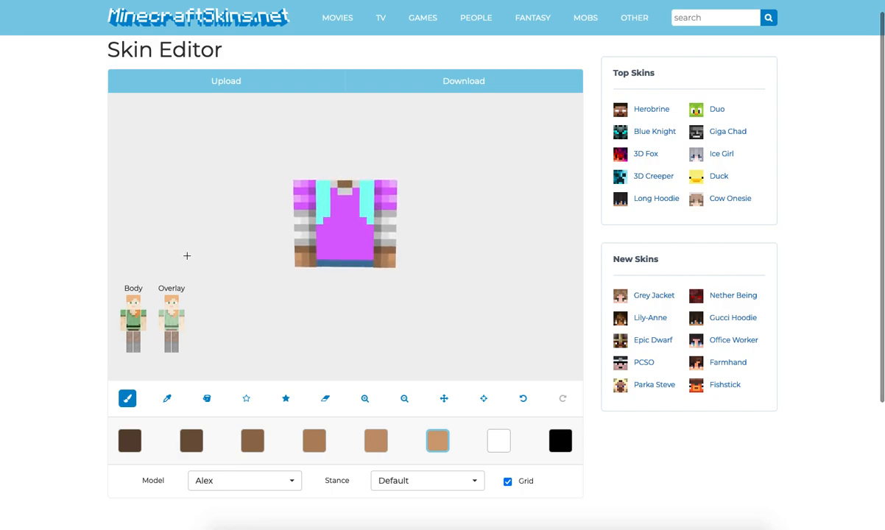
pyautogui.moveTo(238, 255); pyautogui.dragTo(187, 254)
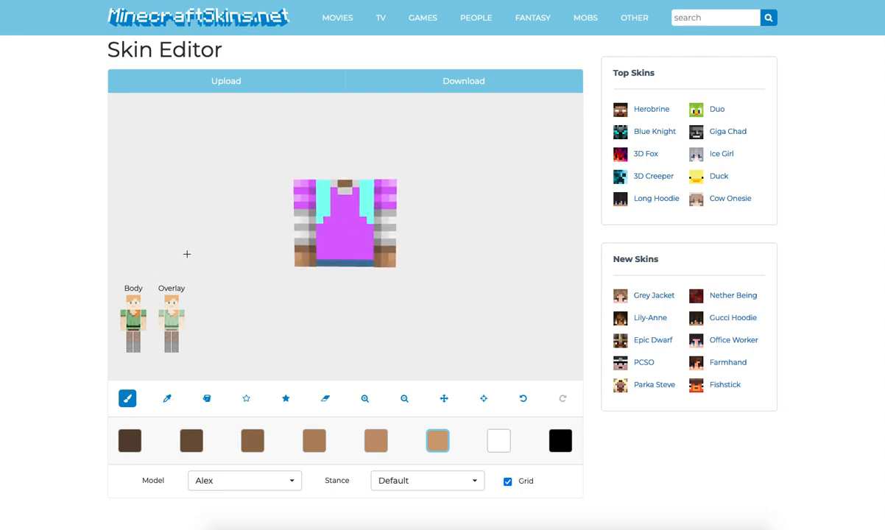
pyautogui.click(167, 398)
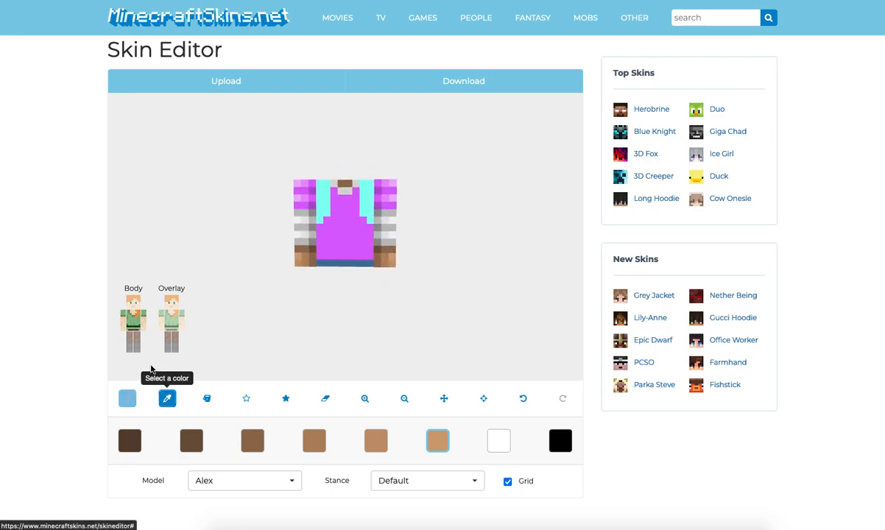
pyautogui.click(142, 318)
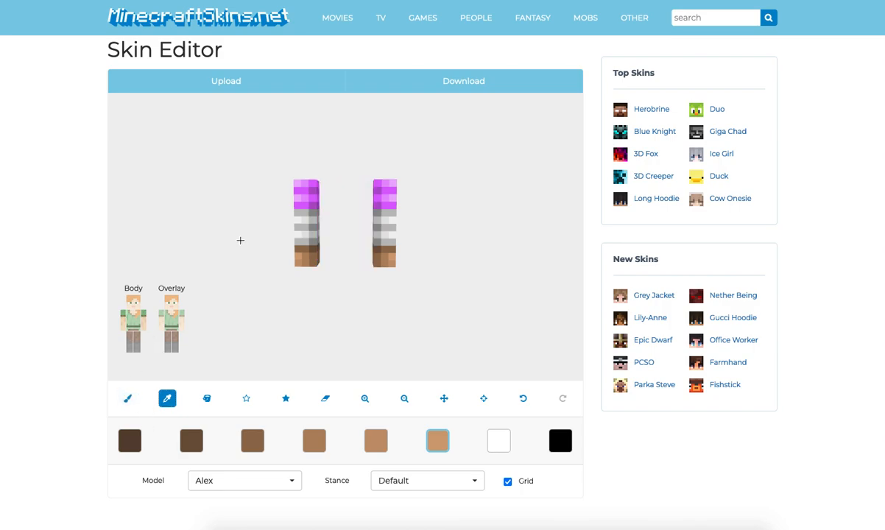
pyautogui.click(131, 328)
pyautogui.click(124, 322)
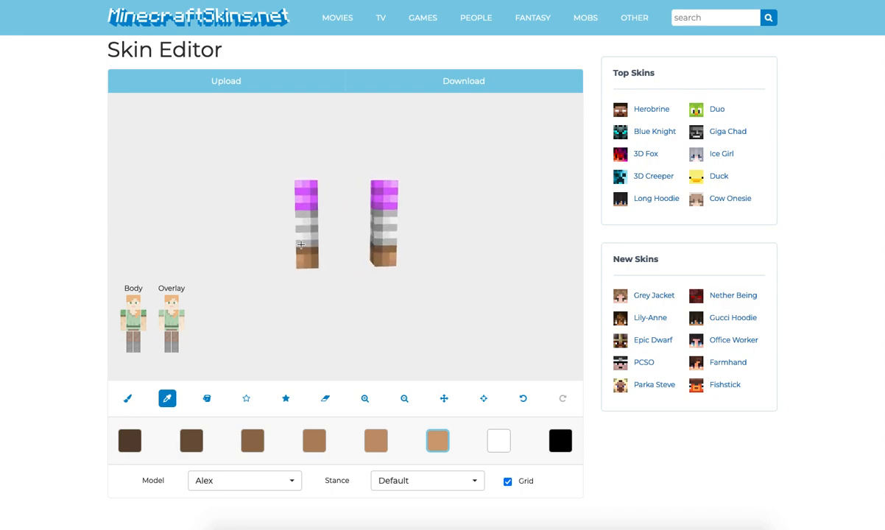
pyautogui.click(296, 230)
pyautogui.click(129, 399)
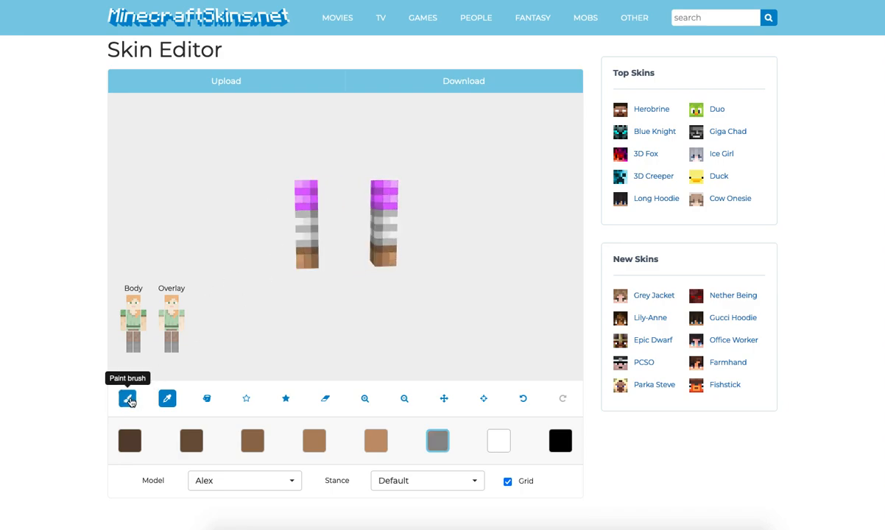
pyautogui.click(133, 320)
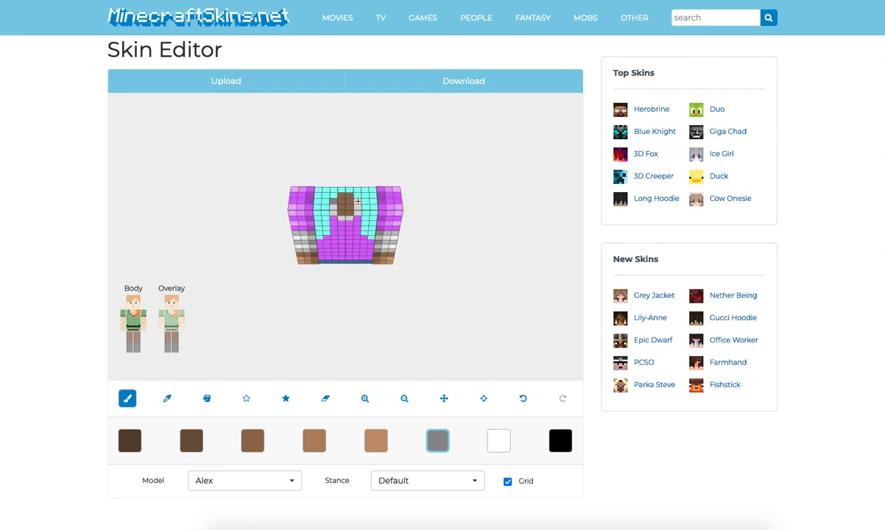
# Sample the light grey from the arms' grey band and paint it on the side pixels of the shirt collar.
pyautogui.click(137, 325)
pyautogui.click(167, 399)
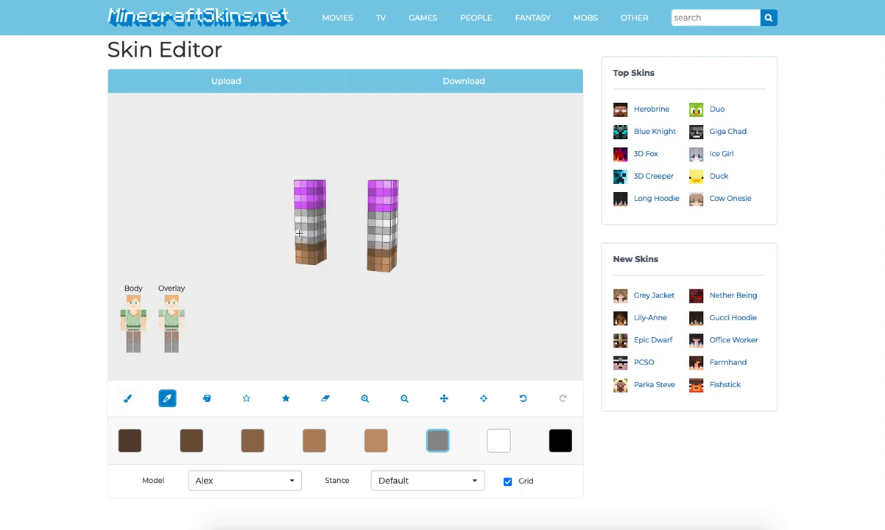
pyautogui.click(301, 232)
pyautogui.click(128, 400)
pyautogui.click(134, 316)
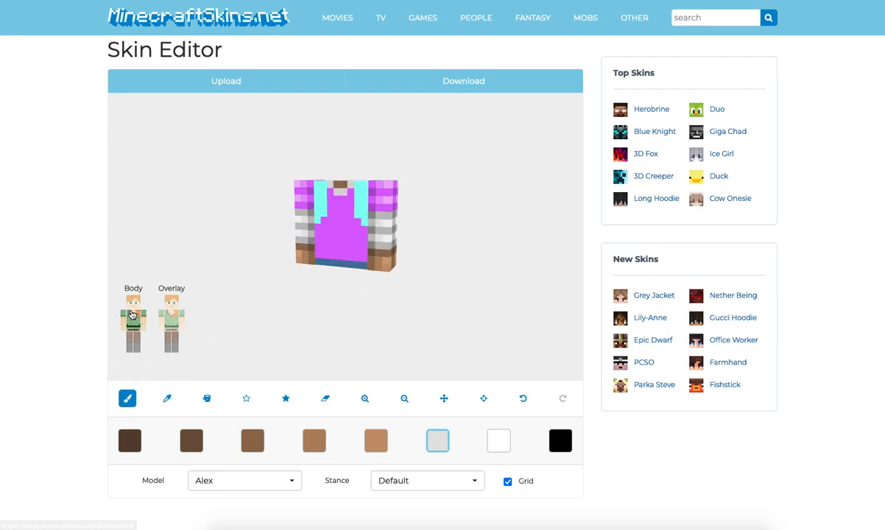
pyautogui.moveTo(334, 186); pyautogui.dragTo(484, 231)
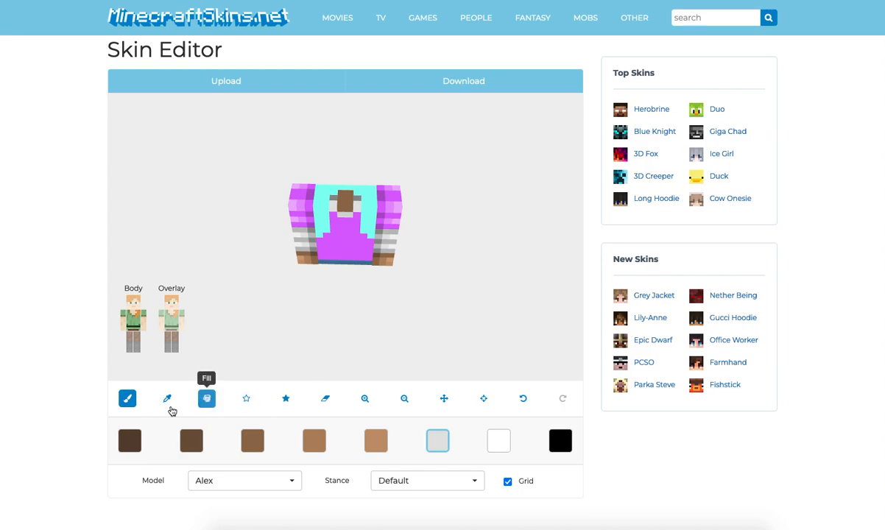
# Sample the medium grey from the arms' grey band and shade the collar's side pixels with it.
pyautogui.click(167, 399)
pyautogui.moveTo(243, 321); pyautogui.dragTo(290, 269)
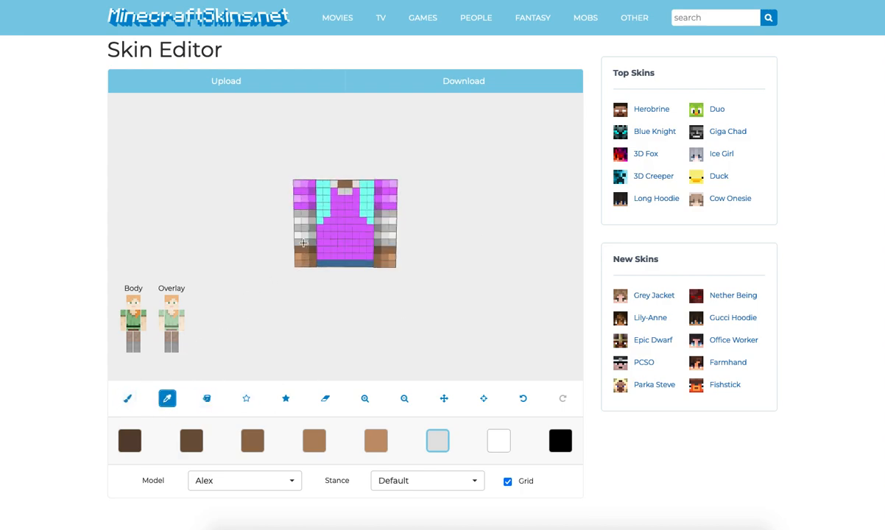
pyautogui.click(284, 234)
pyautogui.click(128, 399)
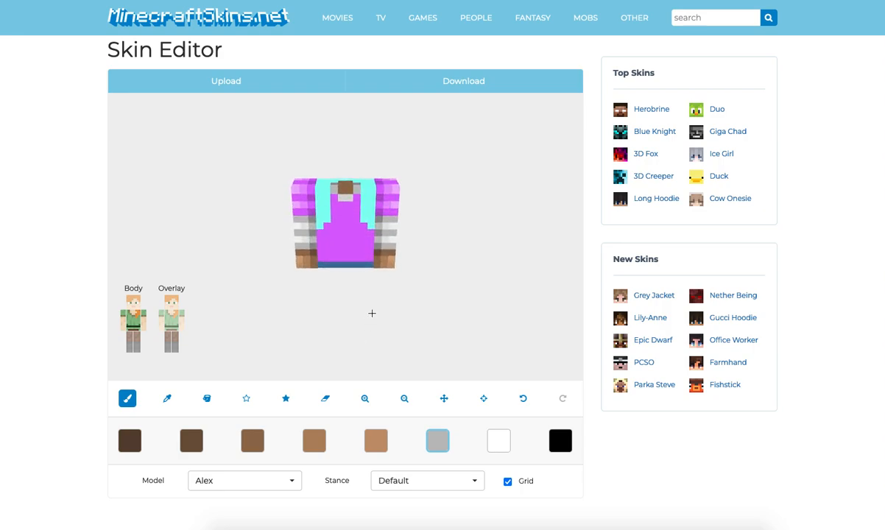
# Sample the light grey from the arms again and paint the front pixels of the shirt collar with it.
pyautogui.click(168, 399)
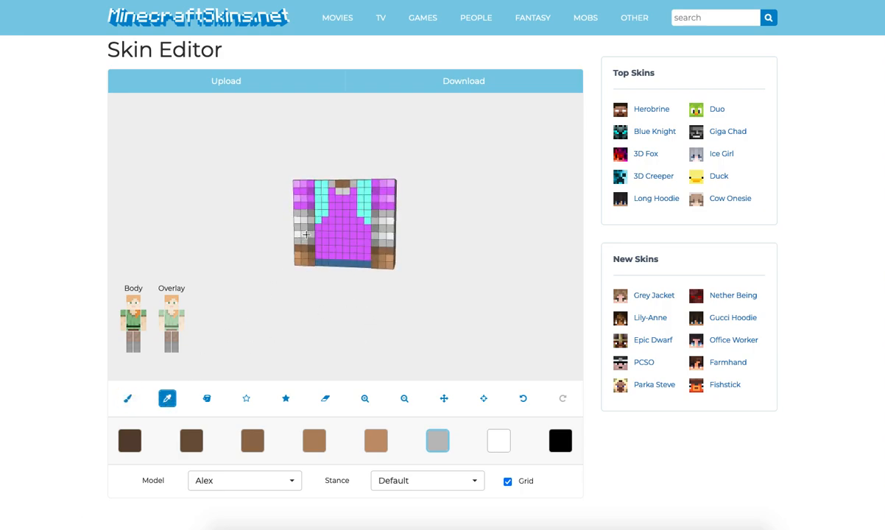
pyautogui.click(277, 269)
pyautogui.click(127, 398)
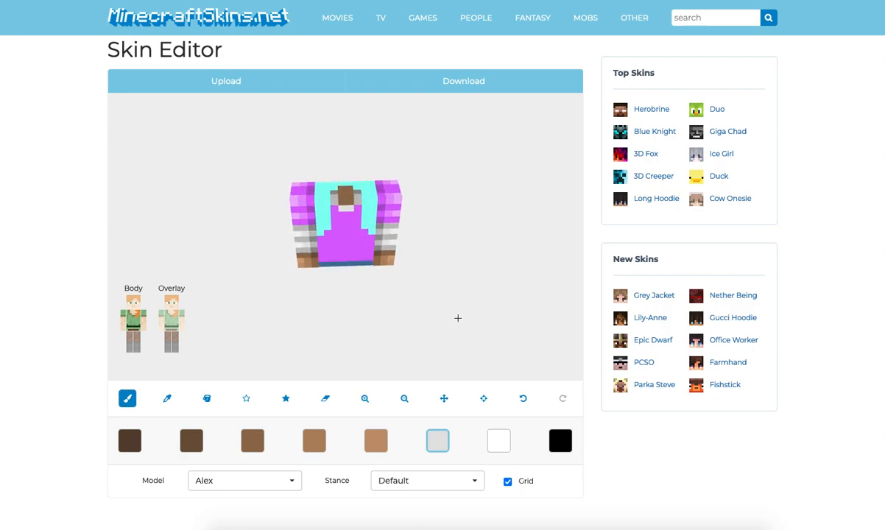
pyautogui.moveTo(458, 319)
pyautogui.mouseDown()
pyautogui.moveTo(504, 326)
pyautogui.moveTo(464, 325)
pyautogui.mouseUp()
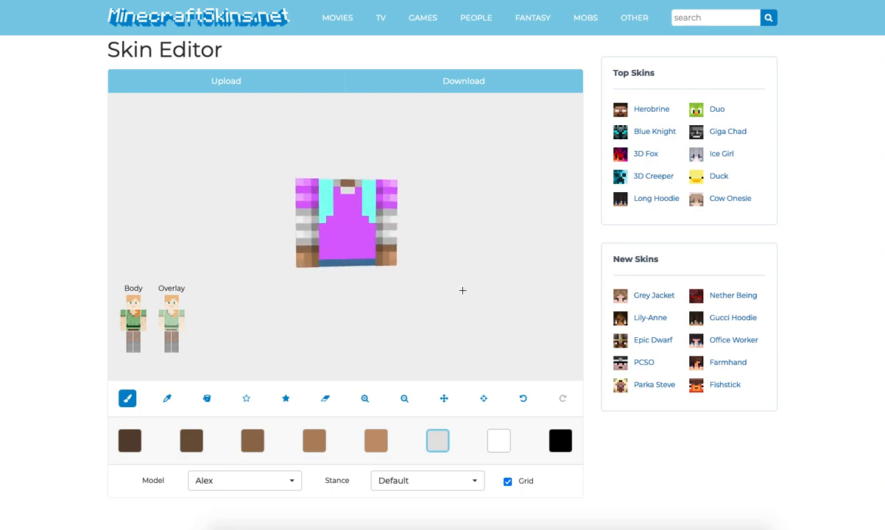
pyautogui.moveTo(506, 311); pyautogui.dragTo(487, 315)
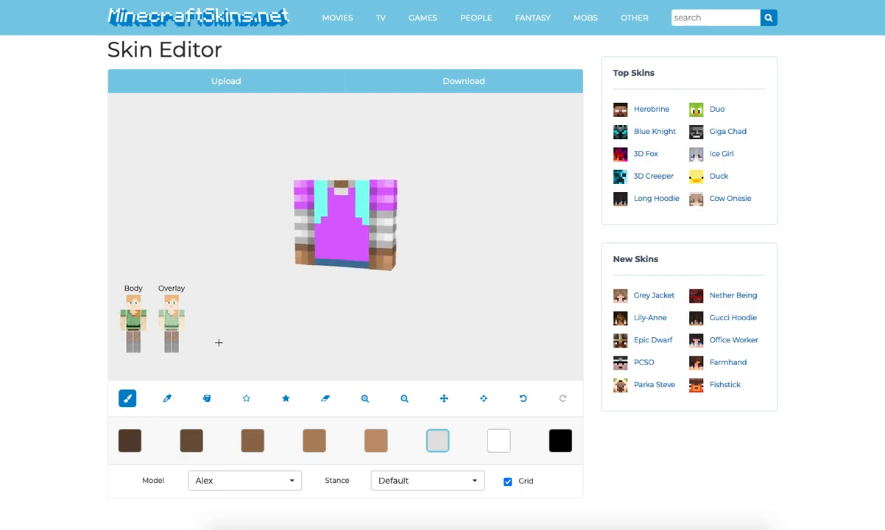
# Hide the torso and sample the arms' darkest and second-darkest purples into the first and second palette slots.
pyautogui.click(124, 304)
pyautogui.click(167, 398)
pyautogui.click(129, 443)
pyautogui.moveTo(286, 203); pyautogui.dragTo(267, 203)
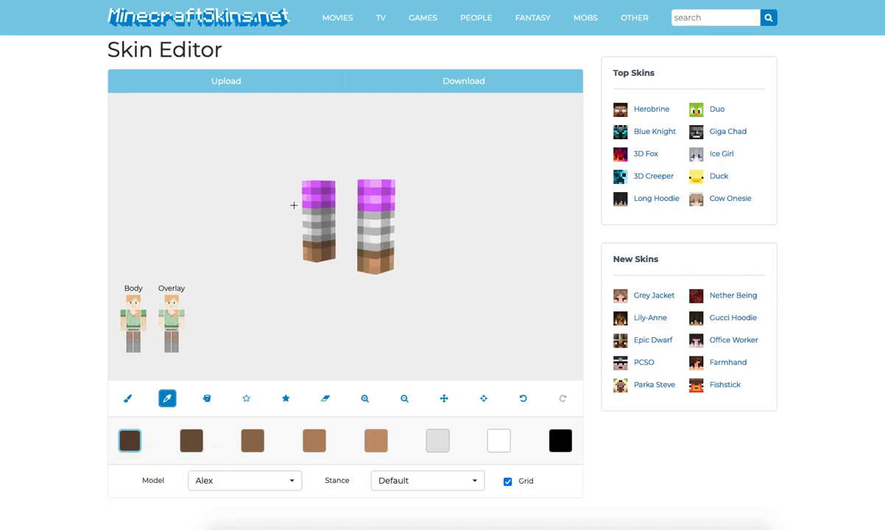
pyautogui.click(326, 205)
pyautogui.click(187, 441)
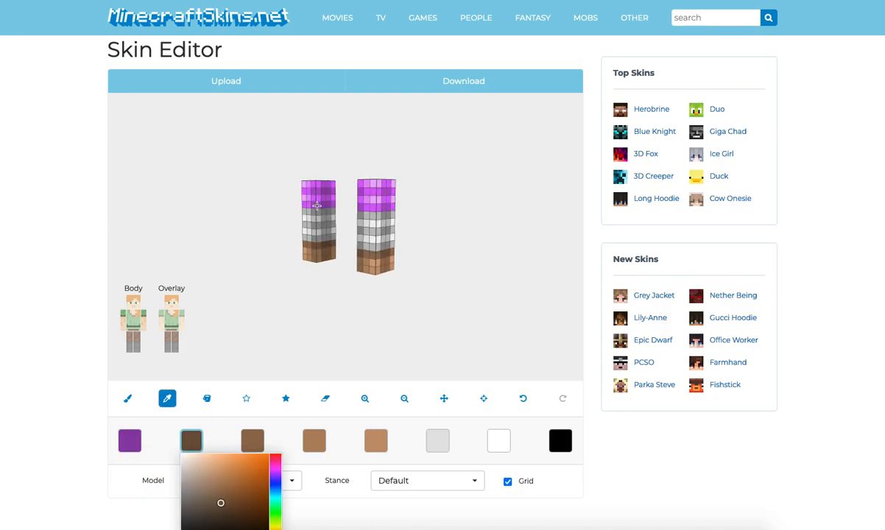
pyautogui.click(298, 193)
# Sample the arms' three lighter purples, from darker to lighter, into the third, fourth and fifth palette slots.
pyautogui.click(253, 441)
pyautogui.click(313, 190)
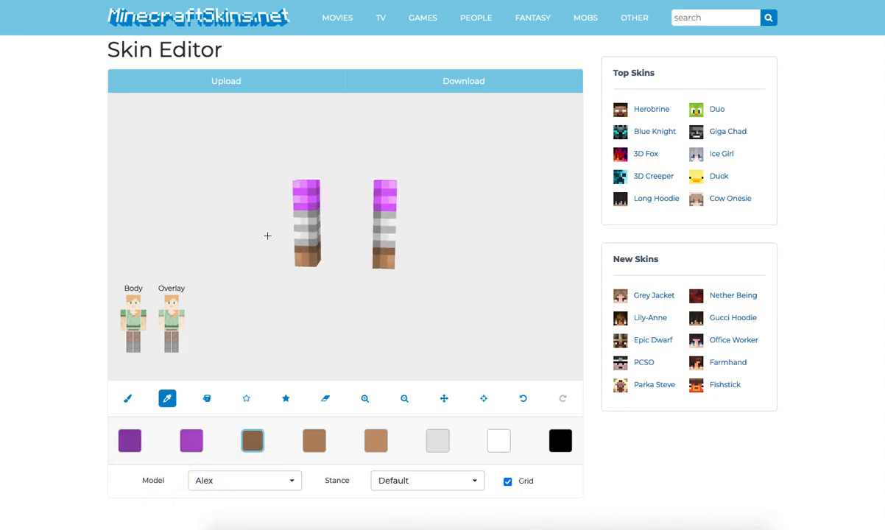
pyautogui.click(314, 440)
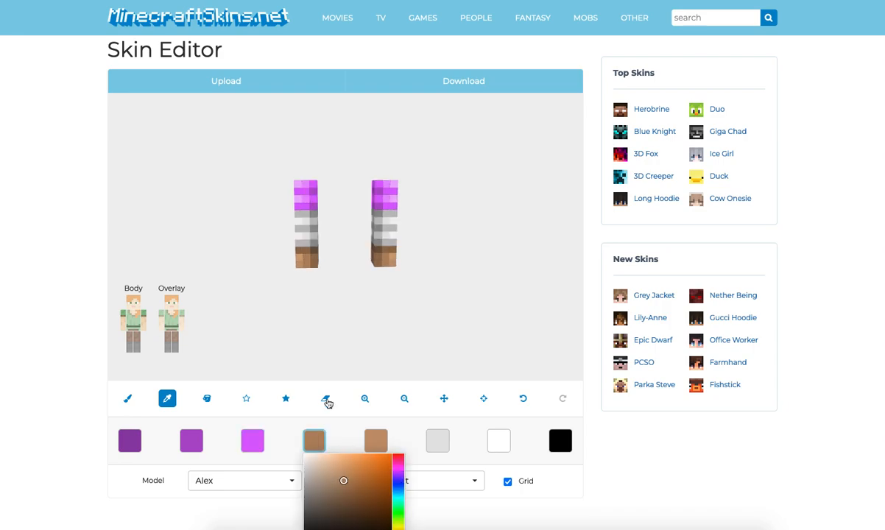
pyautogui.click(306, 198)
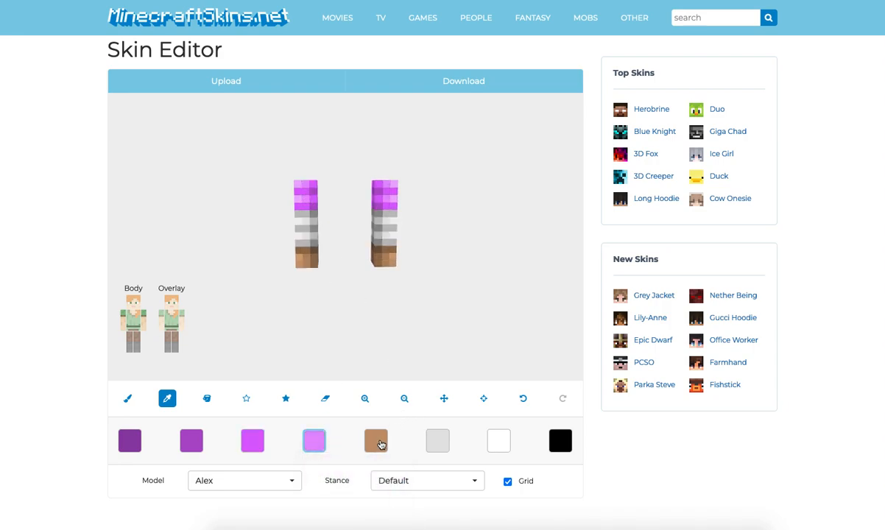
pyautogui.click(376, 440)
pyautogui.click(298, 199)
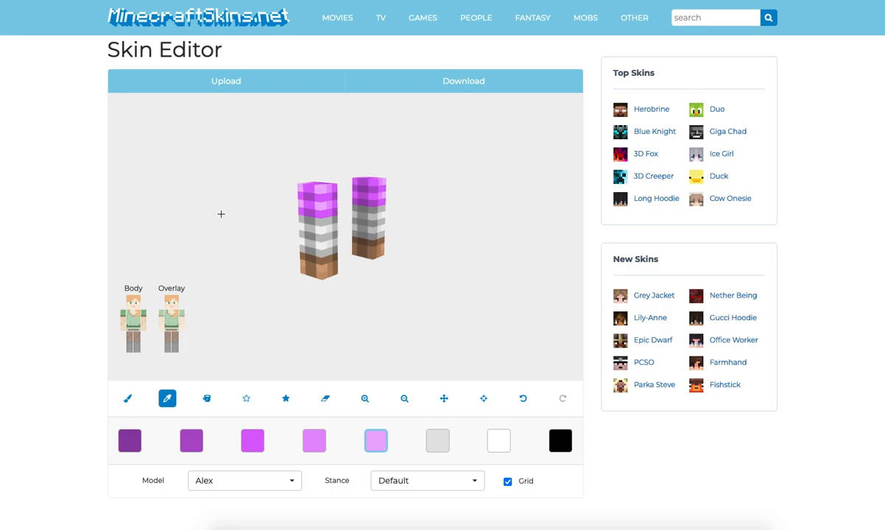
# Set the sixth palette slot to white, then hide the arms and show the torso alone.
pyautogui.click(126, 398)
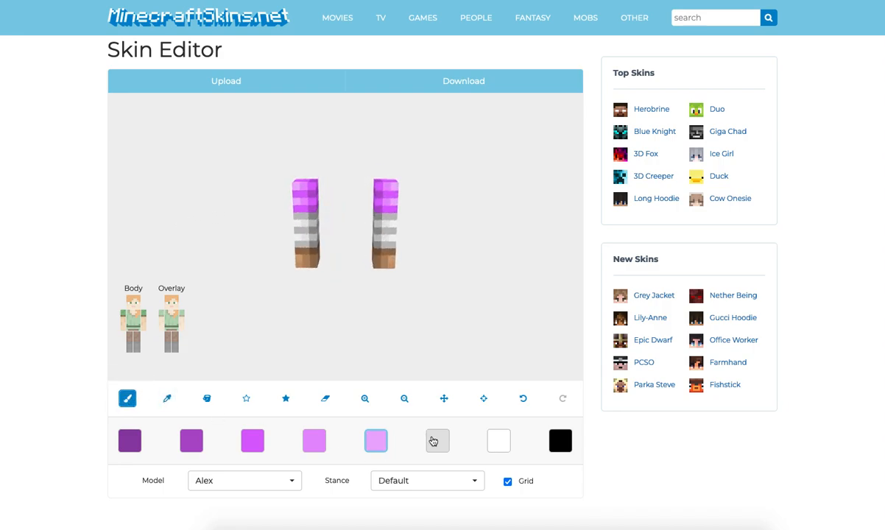
pyautogui.click(438, 440)
pyautogui.click(241, 332)
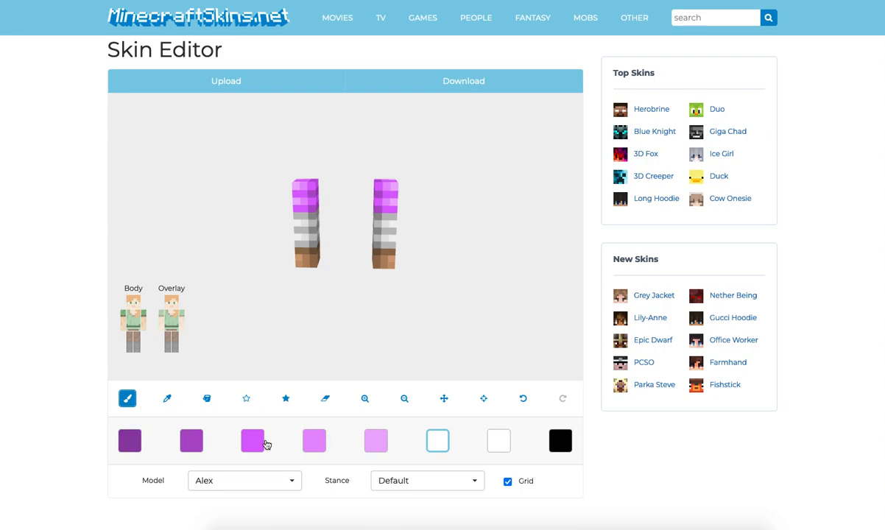
pyautogui.click(135, 328)
pyautogui.click(123, 330)
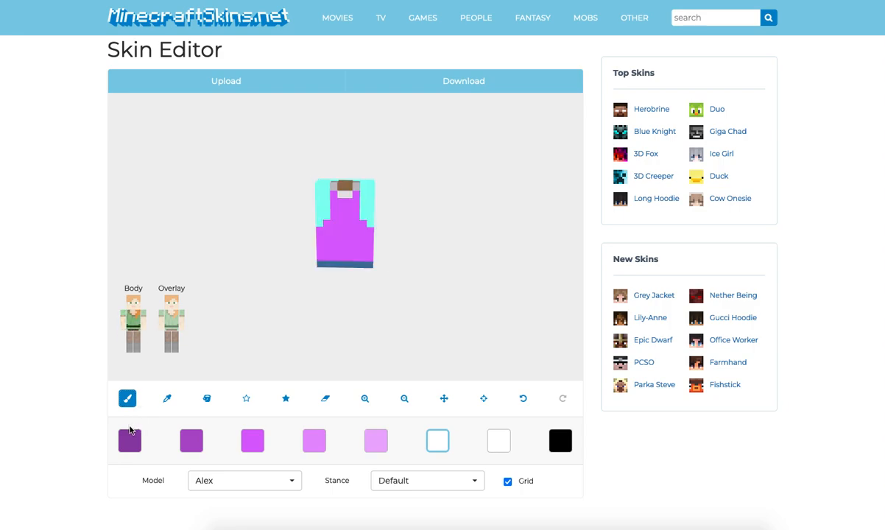
# Paint the darkest purple on alternate pixels along both lower outer edges of the torso's front.
pyautogui.click(131, 440)
pyautogui.click(248, 259)
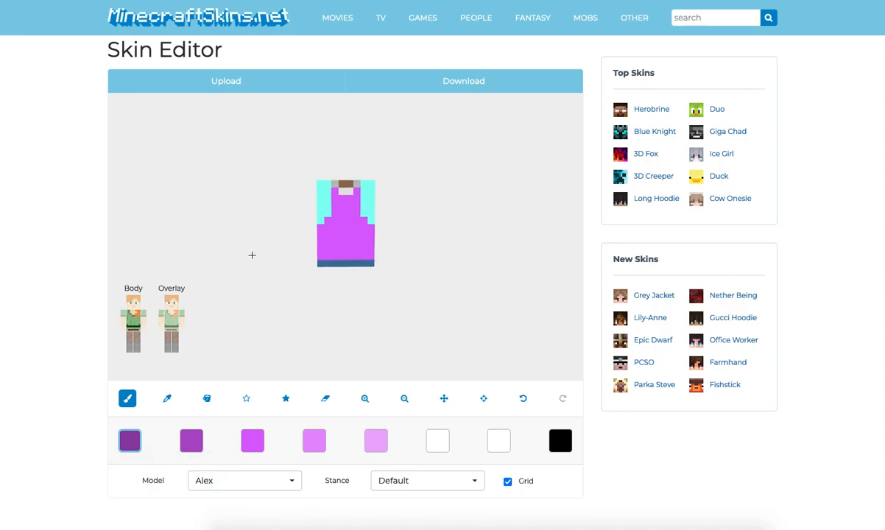
pyautogui.scroll(1, 309, 221)
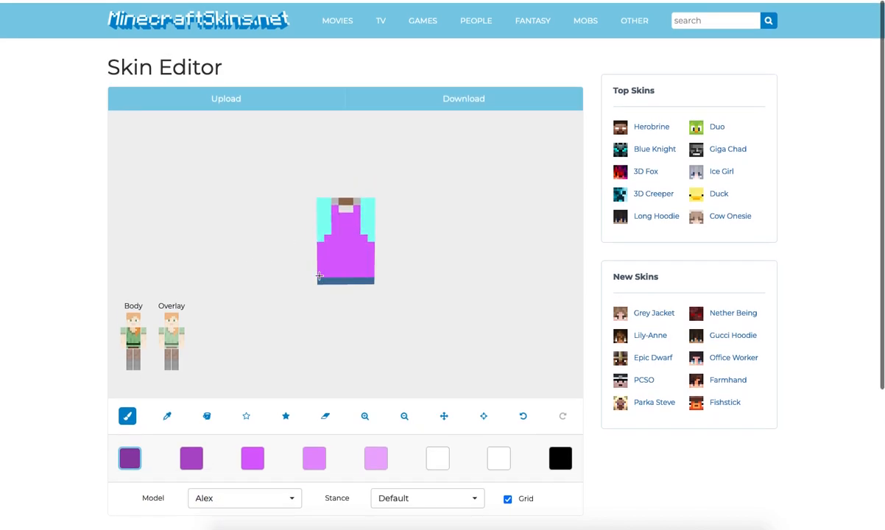
pyautogui.click(320, 271)
pyautogui.click(372, 270)
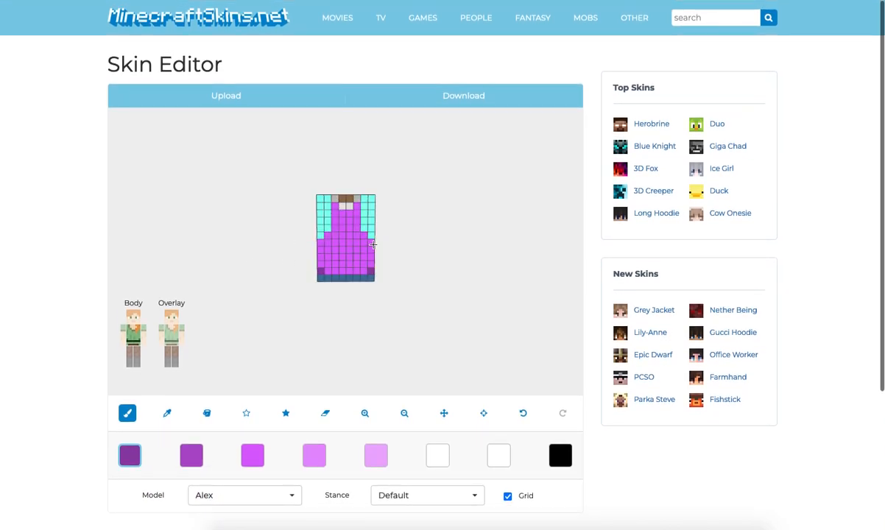
pyautogui.click(372, 257)
# Continue the alternating darkest purple pixels around the lower corners of the torso's sides and back, undoing misplaced pixels.
pyautogui.moveTo(302, 239); pyautogui.dragTo(340, 245)
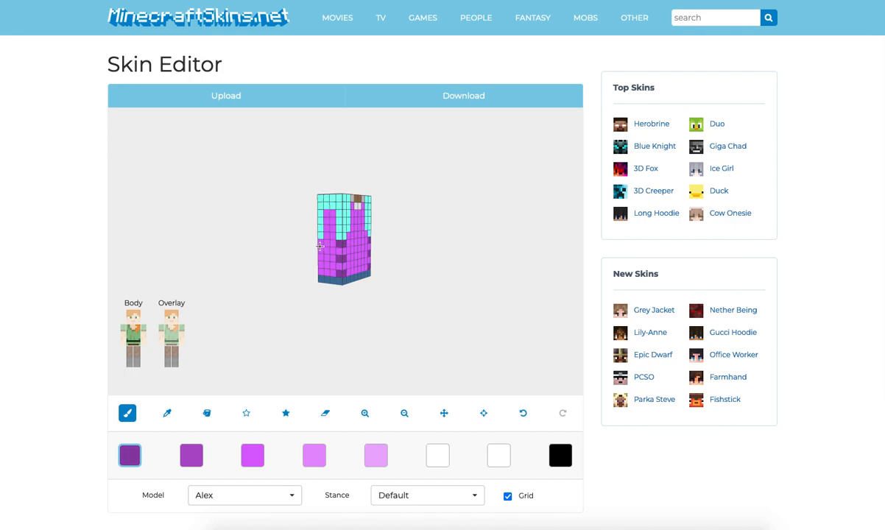
pyautogui.moveTo(383, 268); pyautogui.dragTo(351, 243)
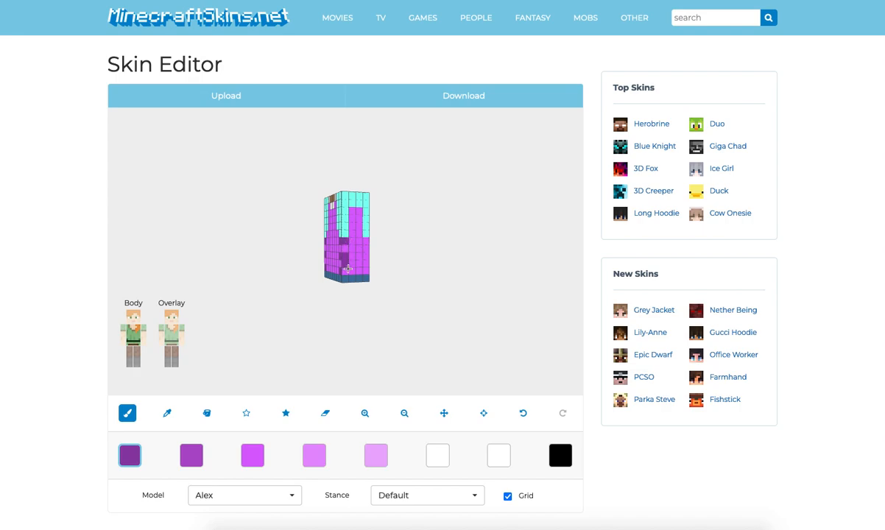
pyautogui.click(523, 413)
pyautogui.click(345, 271)
pyautogui.moveTo(408, 267)
pyautogui.mouseDown()
pyautogui.moveTo(333, 248)
pyautogui.moveTo(381, 271)
pyautogui.moveTo(357, 274)
pyautogui.mouseUp()
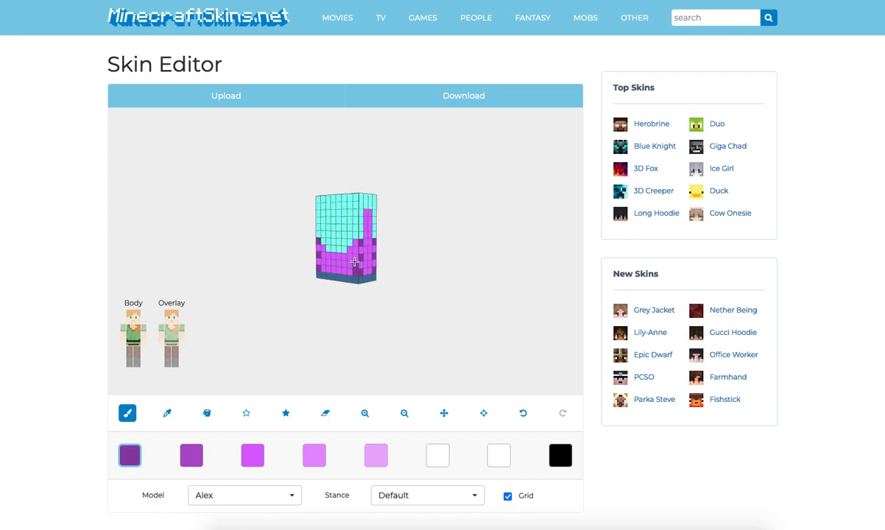
pyautogui.click(524, 413)
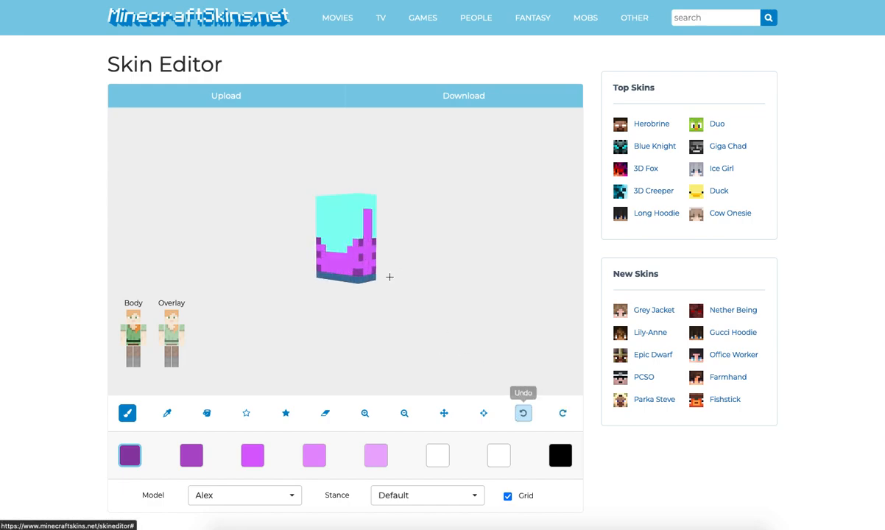
pyautogui.click(357, 259)
pyautogui.moveTo(460, 271)
pyautogui.mouseDown()
pyautogui.moveTo(385, 266)
pyautogui.moveTo(405, 265)
pyautogui.mouseUp()
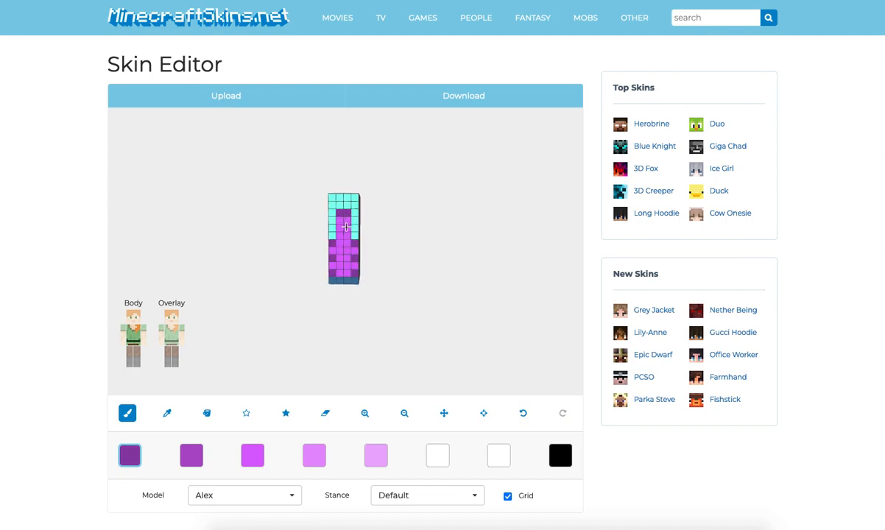
pyautogui.moveTo(449, 257); pyautogui.dragTo(425, 257)
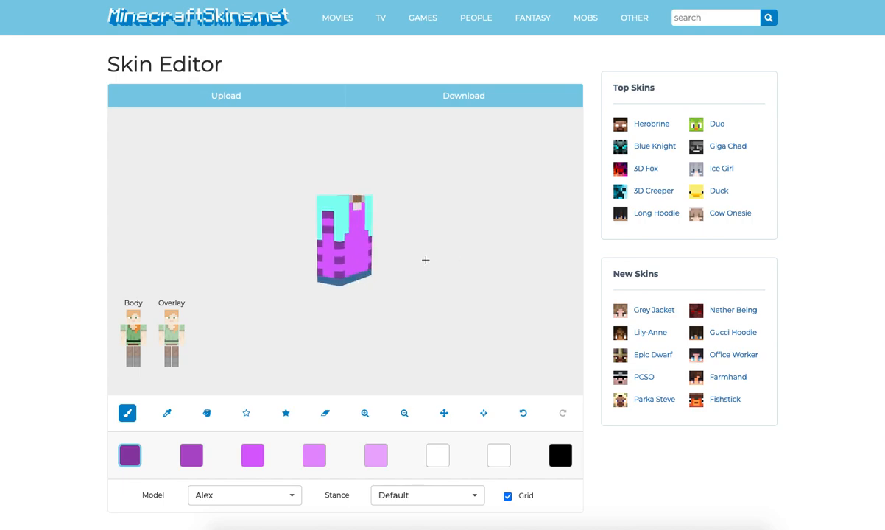
pyautogui.click(524, 412)
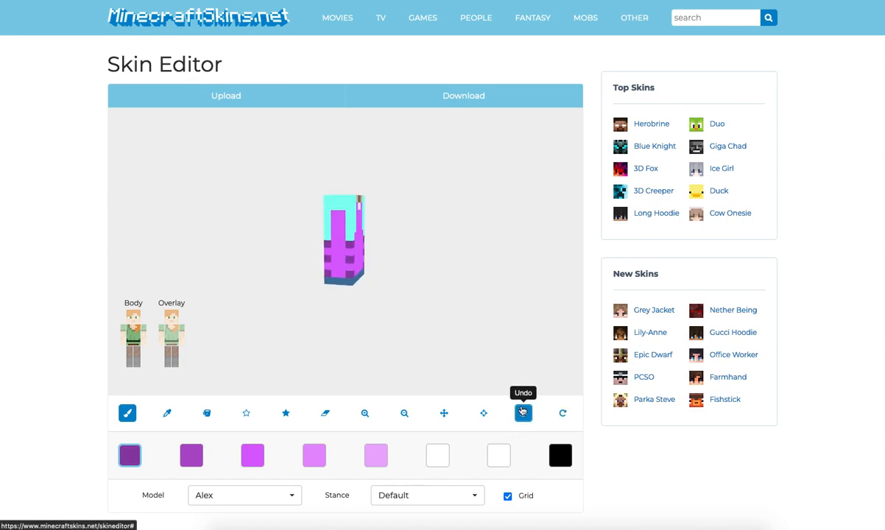
# Paint the darkest purple in alternating rows down the middle strips of both torso sides.
pyautogui.moveTo(338, 236)
pyautogui.mouseDown()
pyautogui.moveTo(339, 251)
pyautogui.moveTo(334, 222)
pyautogui.mouseUp()
pyautogui.moveTo(435, 231)
pyautogui.mouseDown()
pyautogui.moveTo(448, 230)
pyautogui.moveTo(316, 227)
pyautogui.mouseUp()
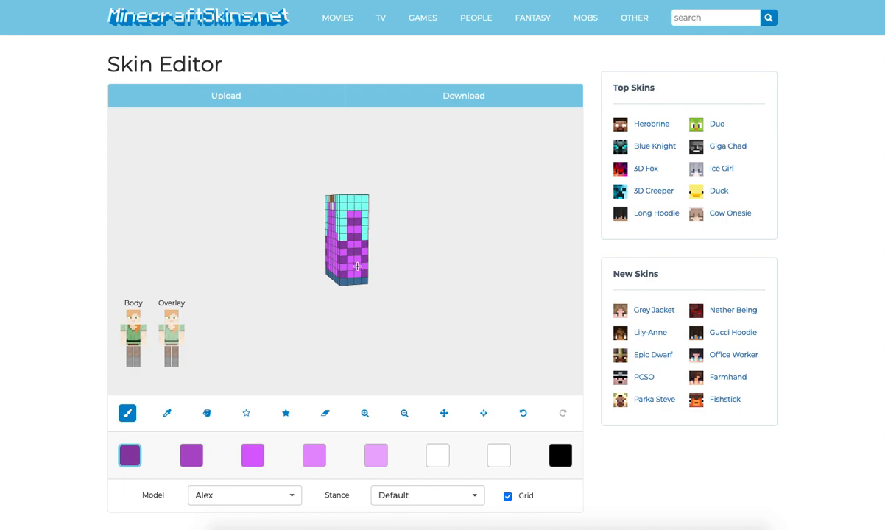
pyautogui.moveTo(376, 266); pyautogui.dragTo(459, 273)
# Fill the gaps between the darkest pixels on the torso's sides and its front and back edges with the second purple.
pyautogui.click(198, 463)
pyautogui.moveTo(263, 284); pyautogui.dragTo(227, 272)
pyautogui.moveTo(341, 214); pyautogui.dragTo(335, 228)
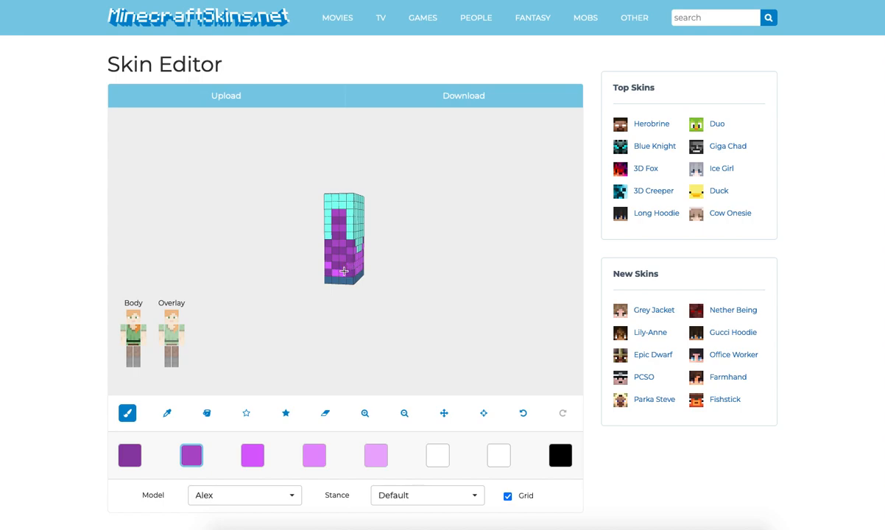
pyautogui.moveTo(296, 266); pyautogui.dragTo(312, 261)
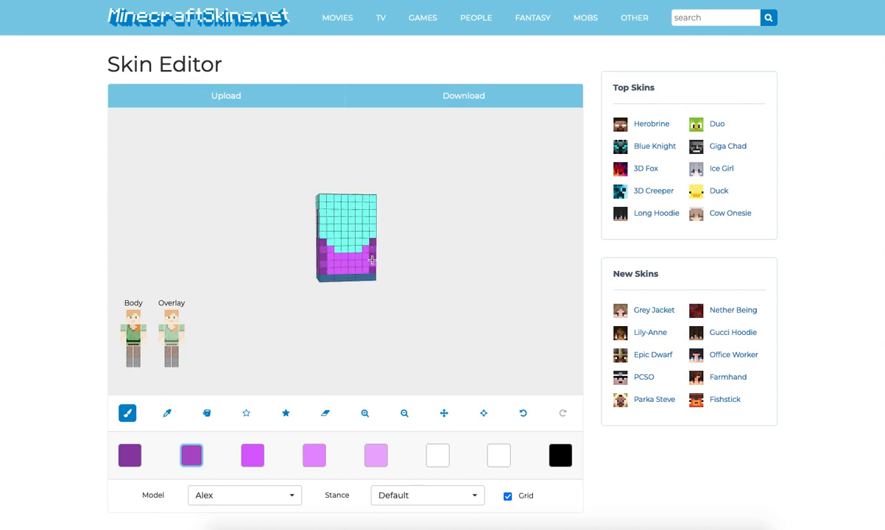
pyautogui.moveTo(419, 263); pyautogui.dragTo(358, 264)
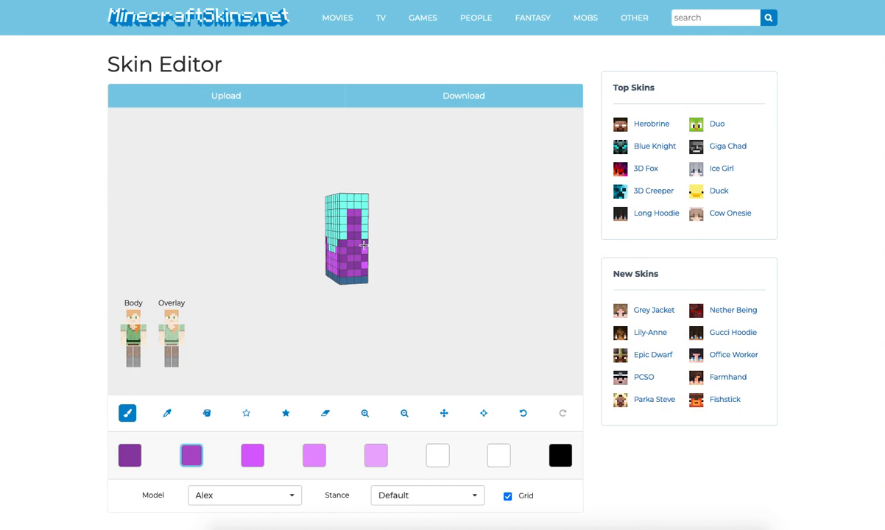
pyautogui.moveTo(351, 270); pyautogui.dragTo(341, 270)
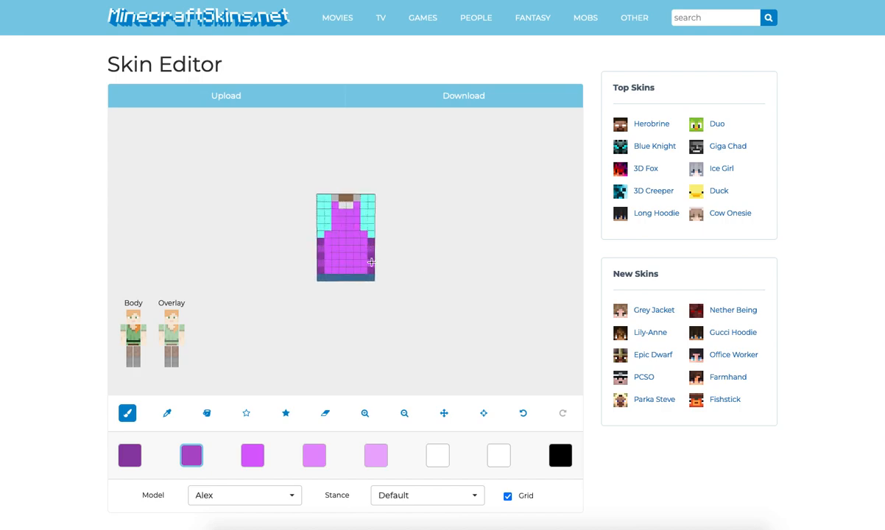
pyautogui.moveTo(445, 275)
pyautogui.mouseDown()
pyautogui.moveTo(405, 277)
pyautogui.moveTo(443, 283)
pyautogui.mouseUp()
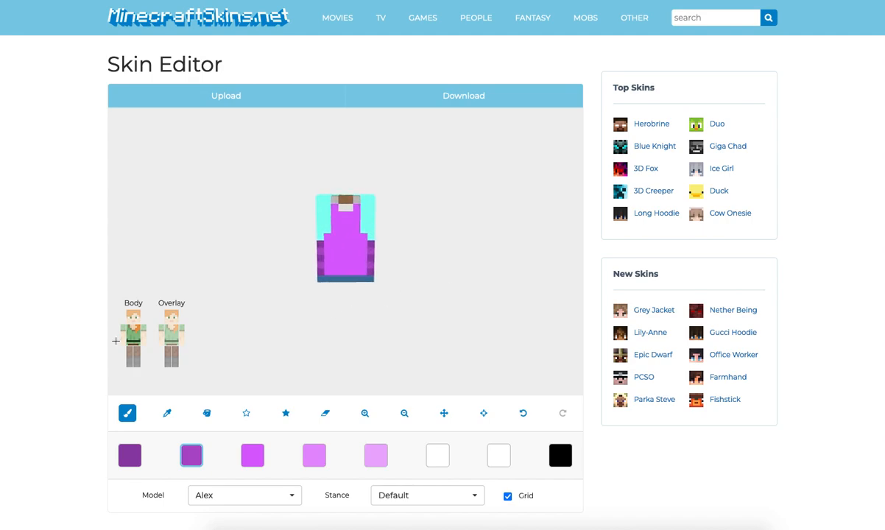
# Compare the torso's purple shading with the arms by toggling the body parts, ending with only the torso shown.
pyautogui.click(140, 340)
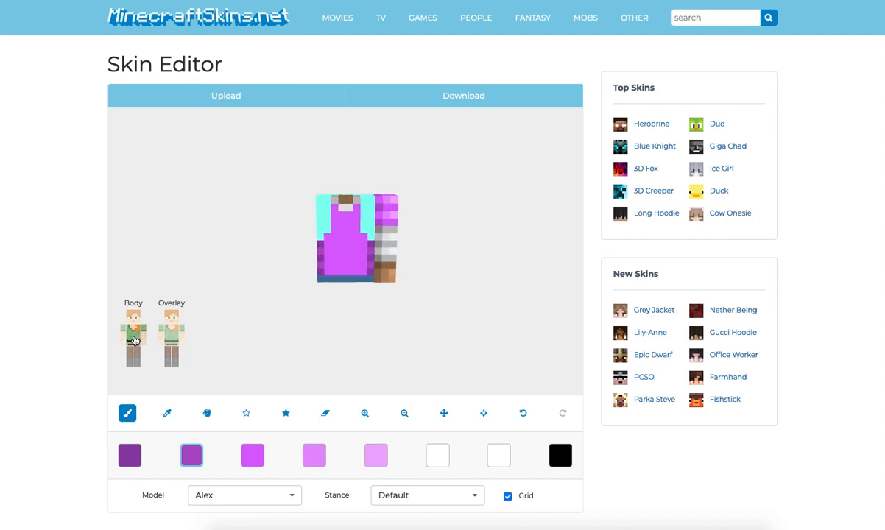
pyautogui.click(122, 330)
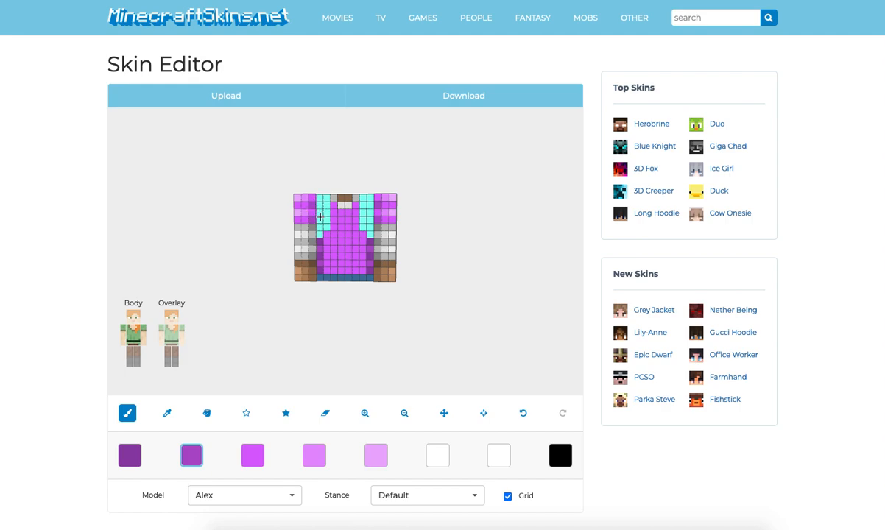
pyautogui.moveTo(173, 263)
pyautogui.mouseDown()
pyautogui.moveTo(272, 267)
pyautogui.moveTo(156, 260)
pyautogui.moveTo(173, 266)
pyautogui.mouseUp()
pyautogui.click(134, 338)
pyautogui.click(253, 457)
pyautogui.click(142, 345)
pyautogui.click(143, 345)
pyautogui.click(124, 342)
pyautogui.click(133, 337)
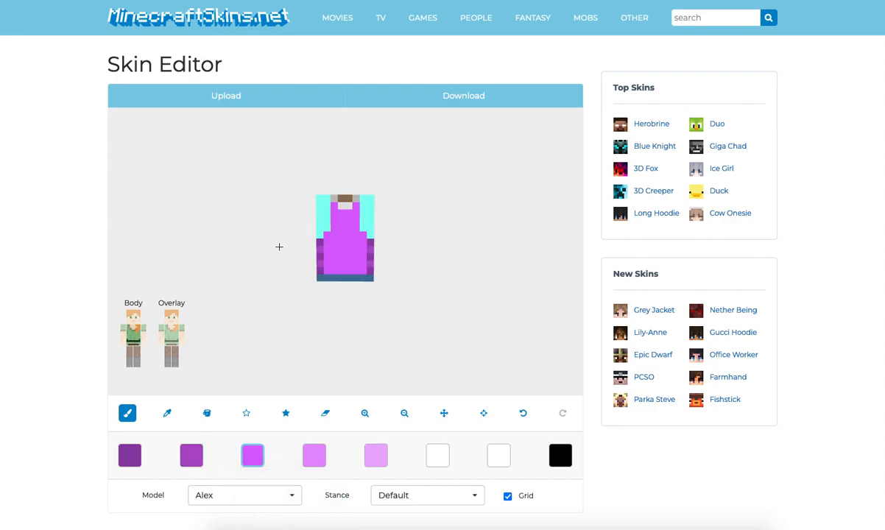
# Paint the second purple on alternate pixels one column in from the lower edges of the torso's front and back.
pyautogui.click(191, 456)
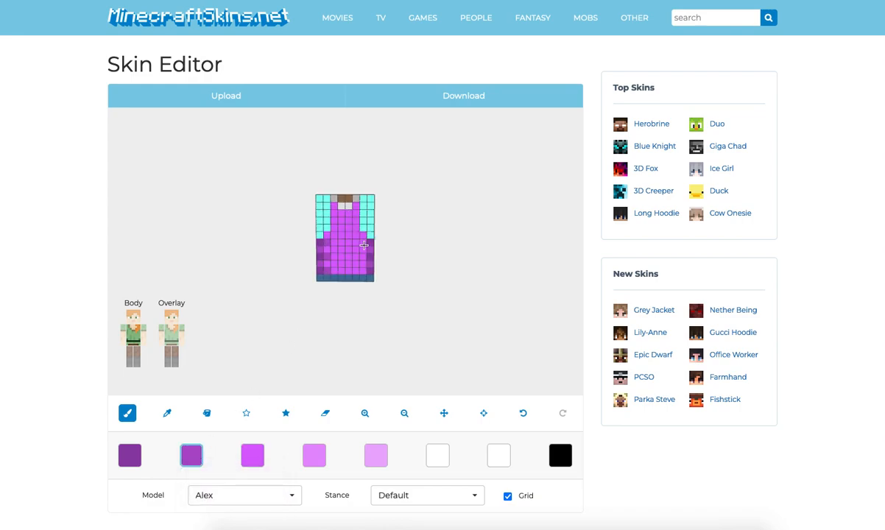
pyautogui.moveTo(439, 265)
pyautogui.mouseDown()
pyautogui.moveTo(313, 263)
pyautogui.moveTo(373, 271)
pyautogui.mouseUp()
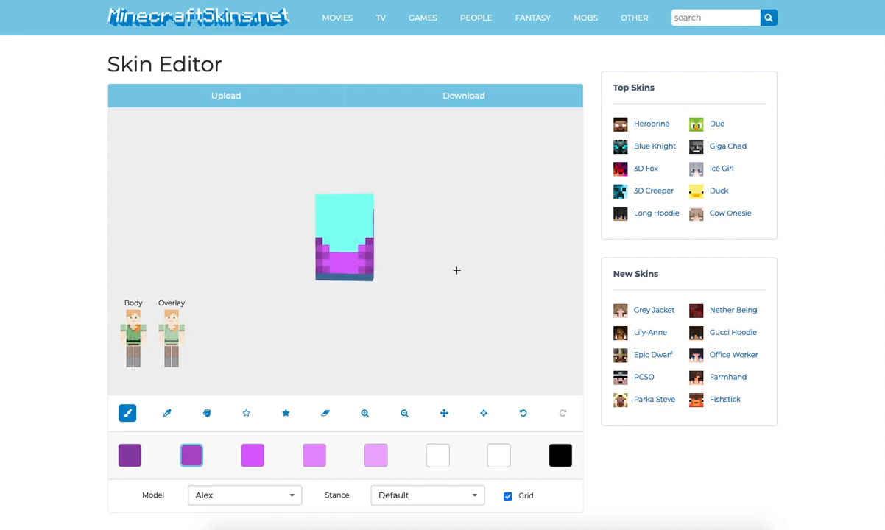
pyautogui.moveTo(464, 269); pyautogui.dragTo(339, 269)
pyautogui.click(250, 455)
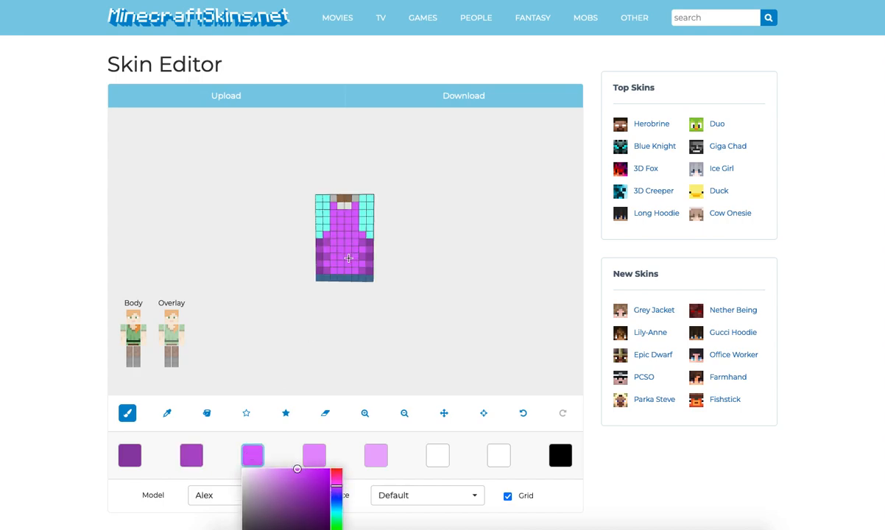
pyautogui.click(317, 457)
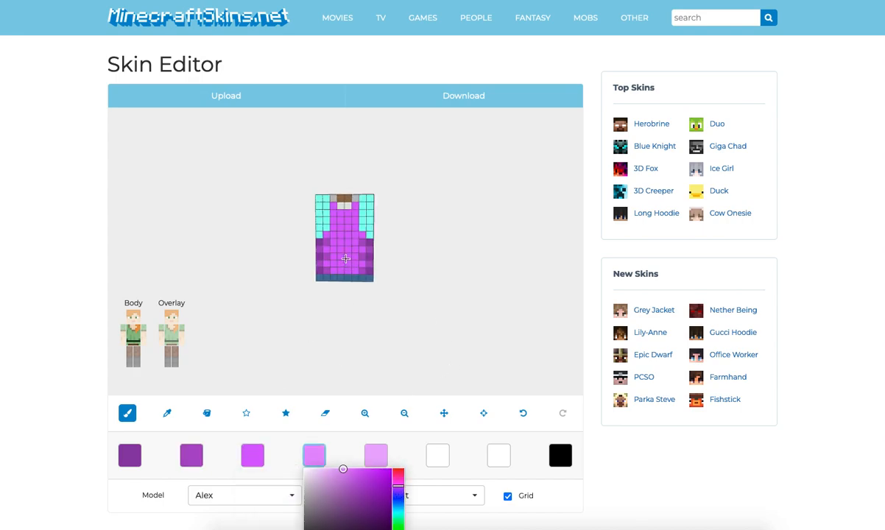
pyautogui.click(267, 268)
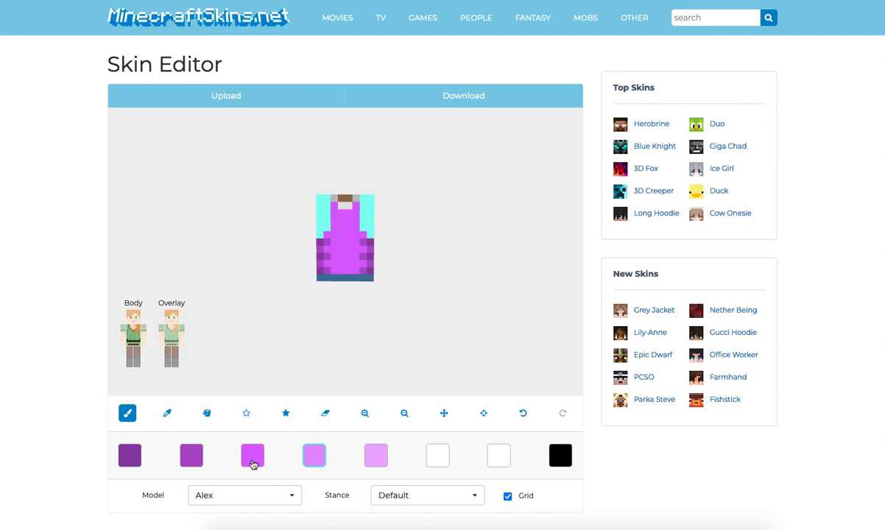
pyautogui.click(253, 458)
pyautogui.click(191, 455)
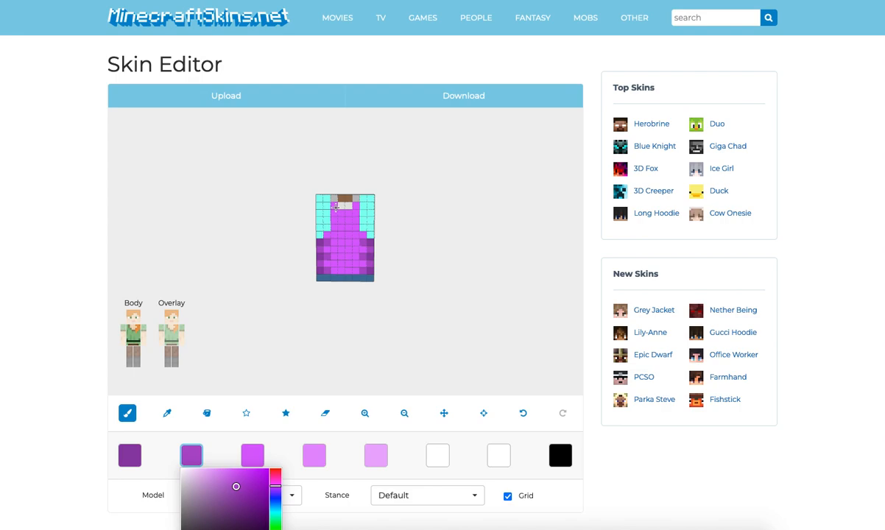
pyautogui.click(129, 453)
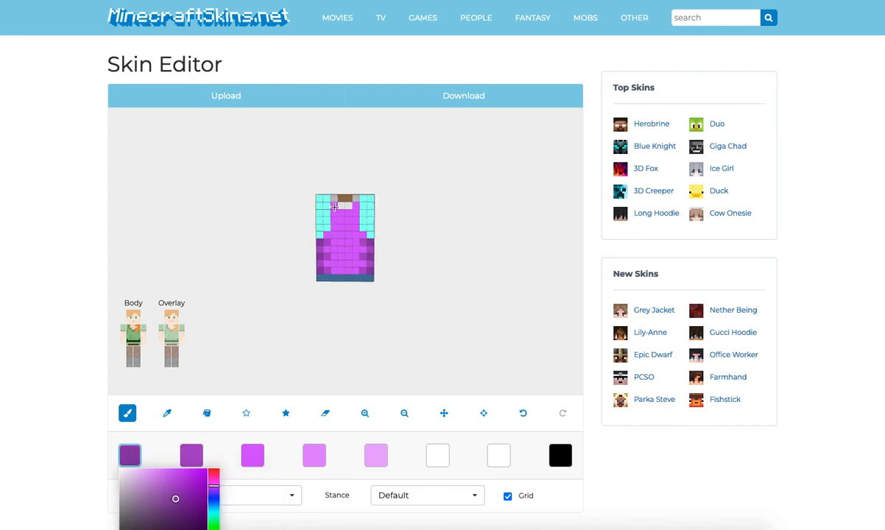
pyautogui.click(334, 207)
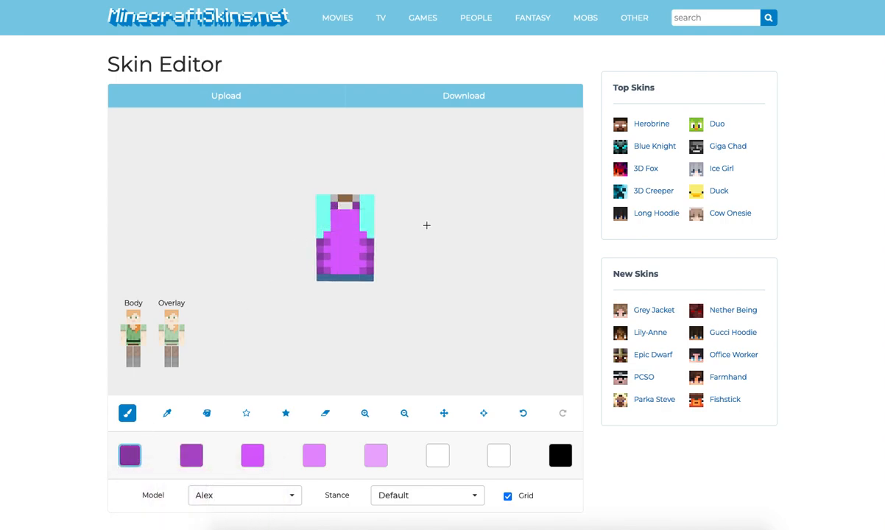
pyautogui.click(355, 207)
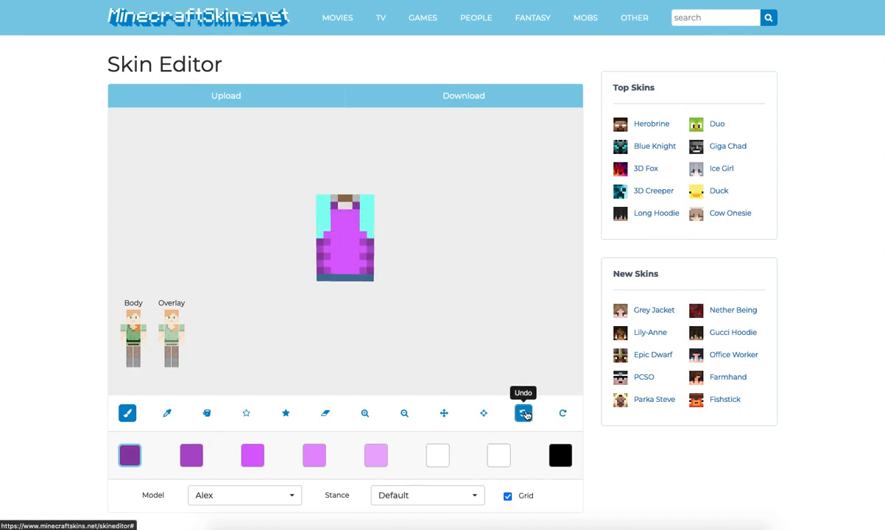
pyautogui.click(525, 415)
# Outline the collar on the torso's front with the second purple, painting the pixels beside and directly beneath it.
pyautogui.click(191, 455)
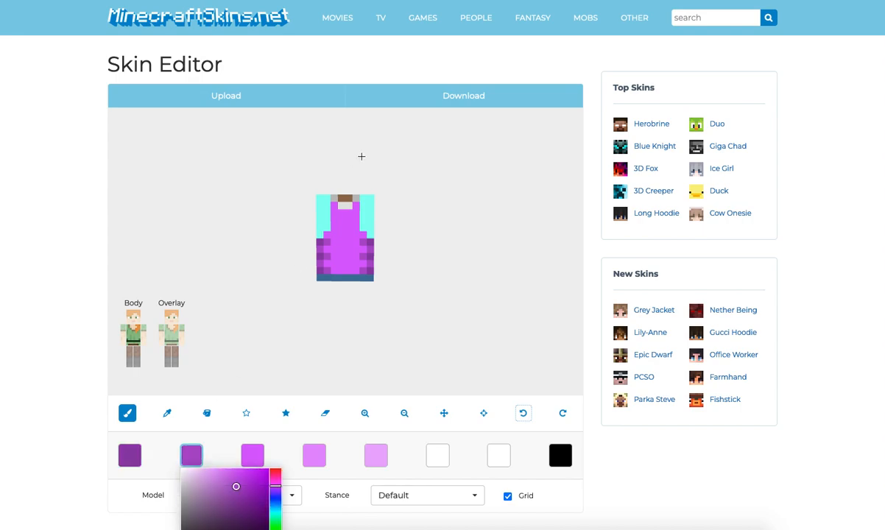
pyautogui.click(334, 207)
pyautogui.click(341, 212)
pyautogui.click(348, 213)
pyautogui.click(356, 207)
pyautogui.moveTo(463, 253)
pyautogui.mouseDown()
pyautogui.moveTo(467, 270)
pyautogui.moveTo(444, 253)
pyautogui.mouseUp()
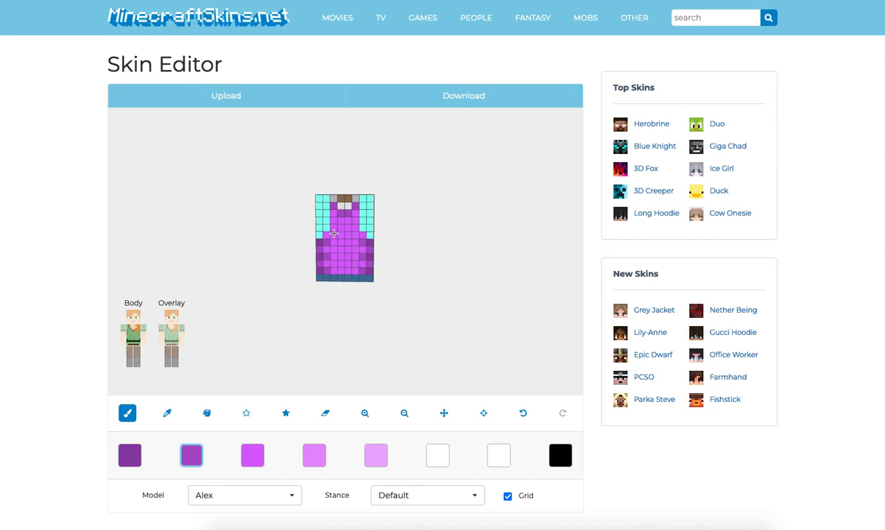
# Paint the darkest purple under the inner hair ends on the torso's front and extend the second purple inward on the front and back.
pyautogui.click(130, 455)
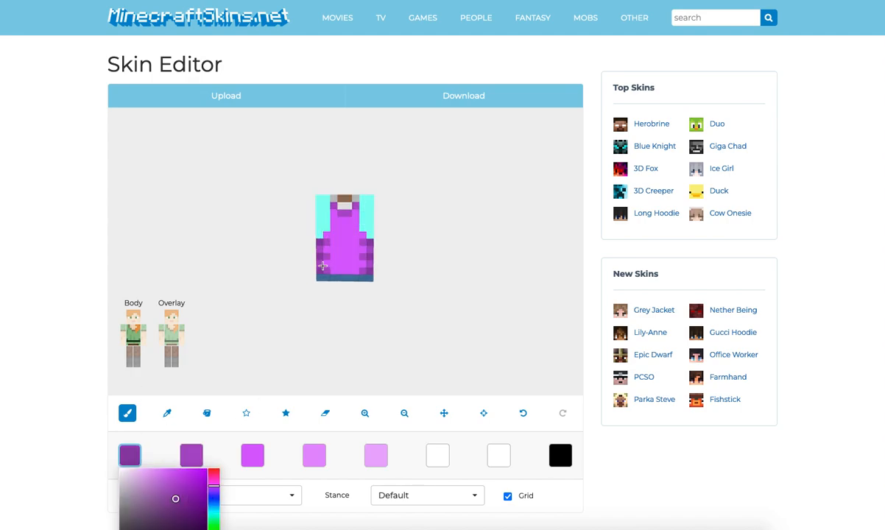
pyautogui.click(326, 237)
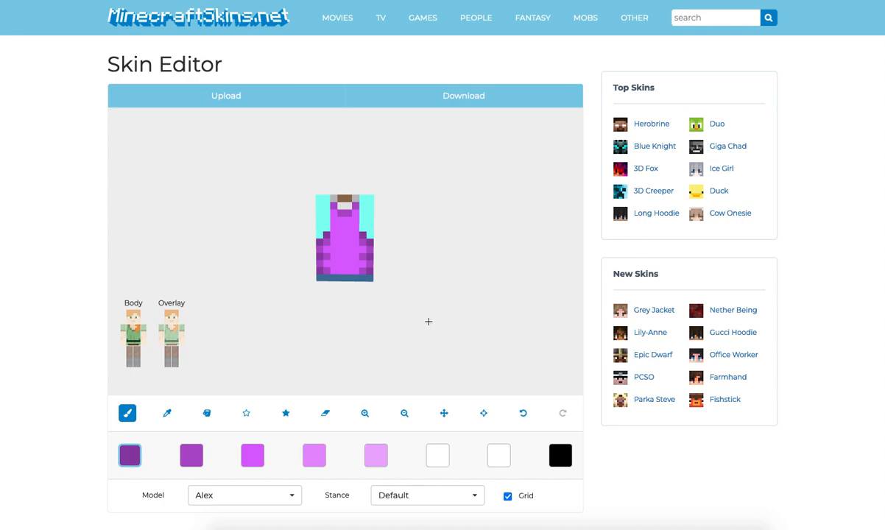
pyautogui.click(191, 454)
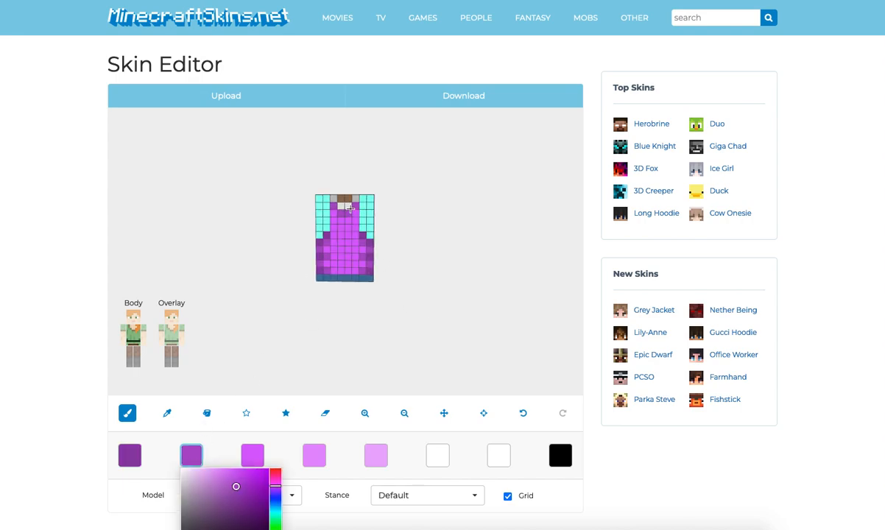
pyautogui.click(334, 234)
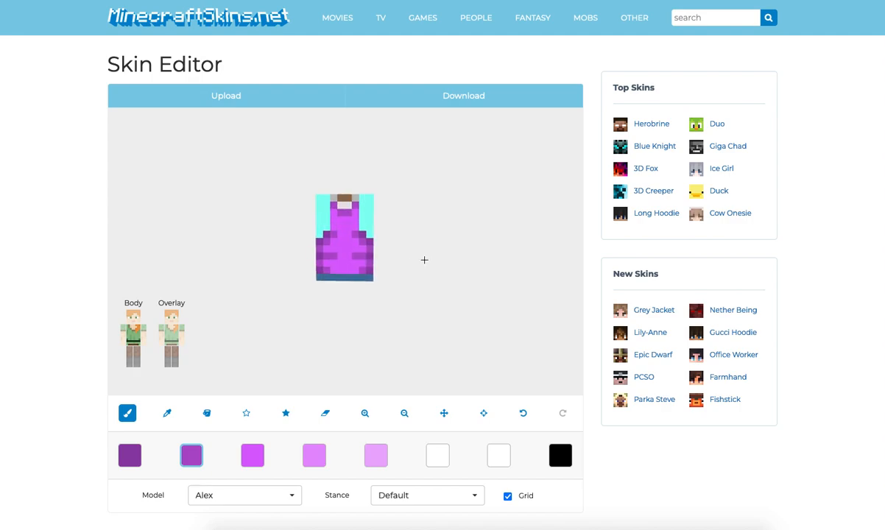
pyautogui.click(521, 421)
pyautogui.click(334, 271)
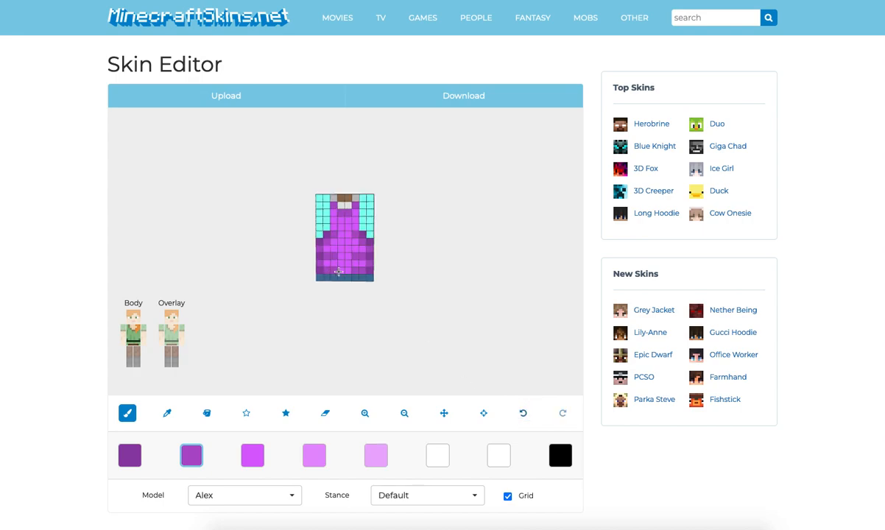
pyautogui.moveTo(450, 293); pyautogui.dragTo(320, 292)
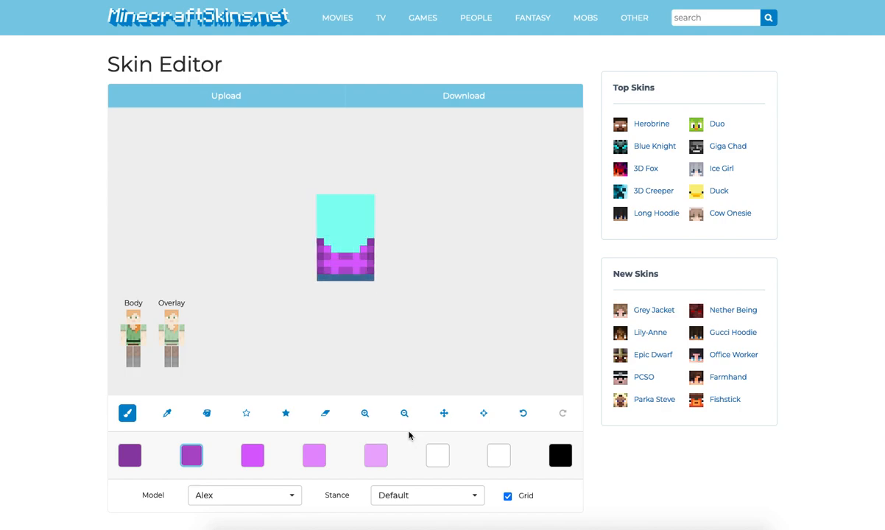
# Add fourth-purple highlight pixels to the lower part of the torso's back and down the middle two columns of the front.
pyautogui.click(312, 457)
pyautogui.click(347, 264)
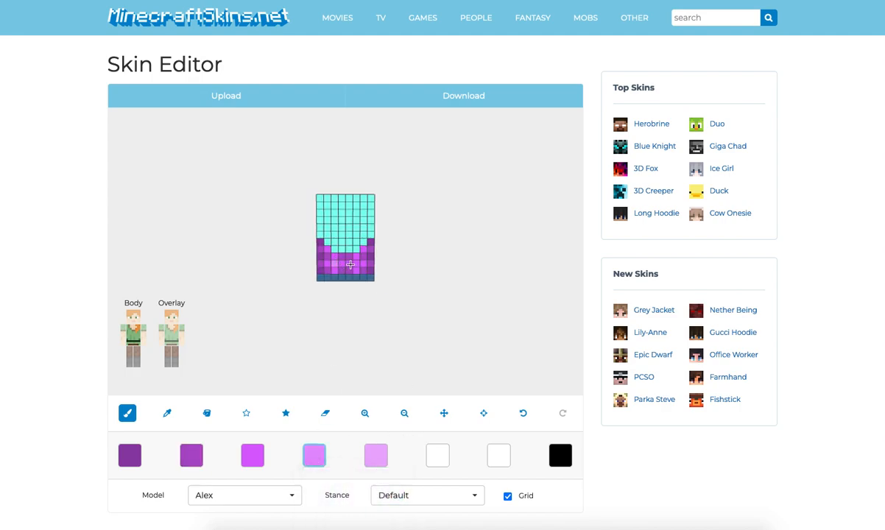
pyautogui.moveTo(445, 331); pyautogui.dragTo(313, 333)
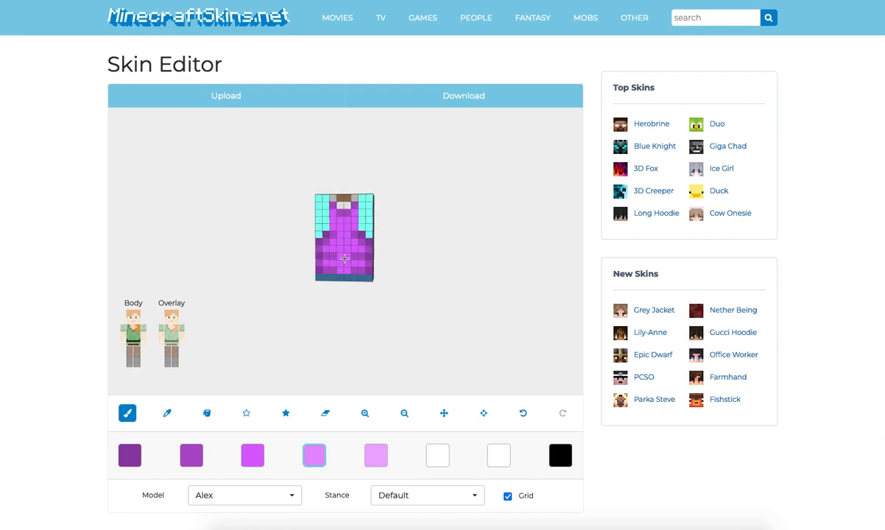
pyautogui.moveTo(342, 263); pyautogui.dragTo(344, 227)
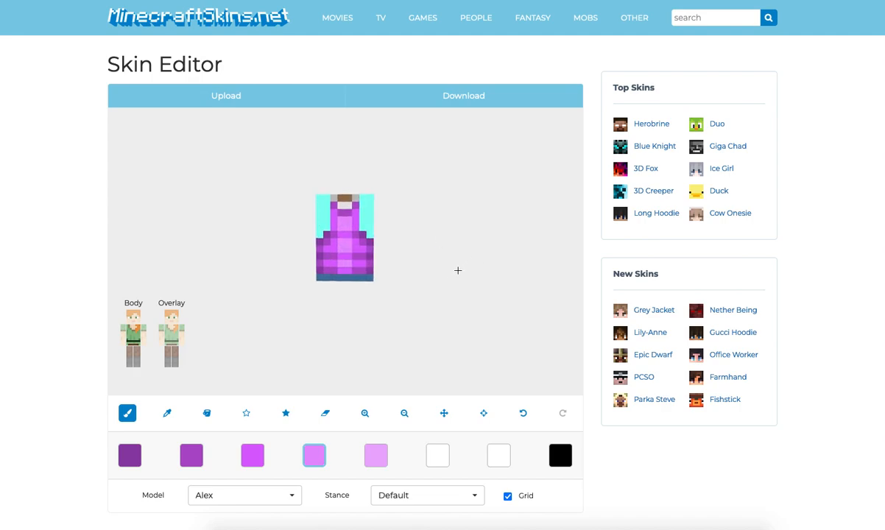
# Shade the chest beside the centre strip with the second purple and add lightest-purple highlights down the middle of the torso's front.
pyautogui.click(257, 457)
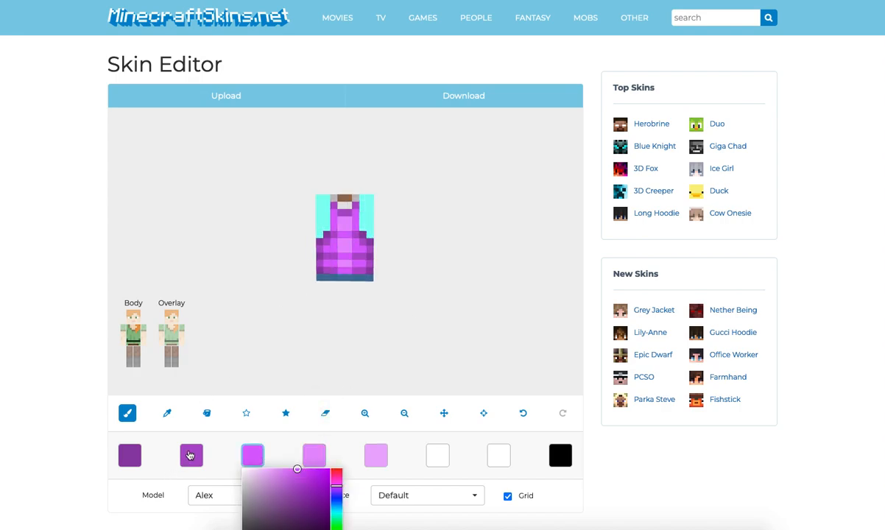
pyautogui.click(190, 456)
pyautogui.click(313, 206)
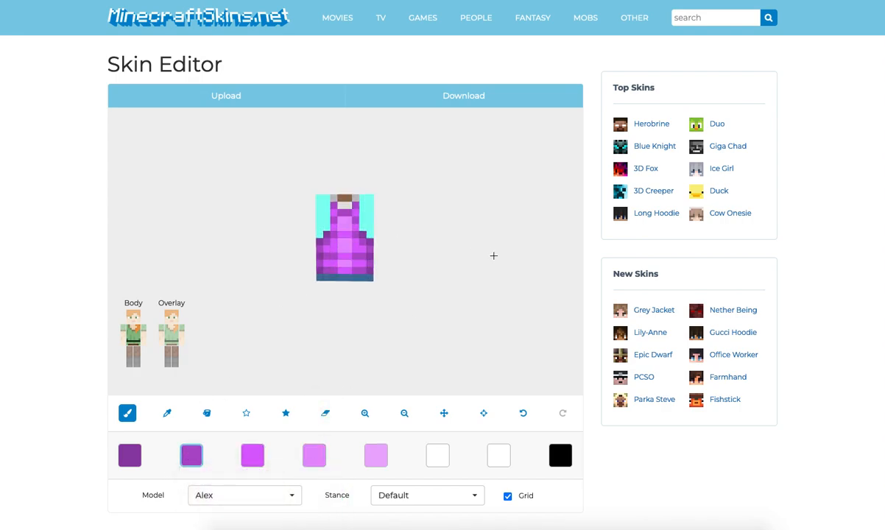
pyautogui.click(376, 455)
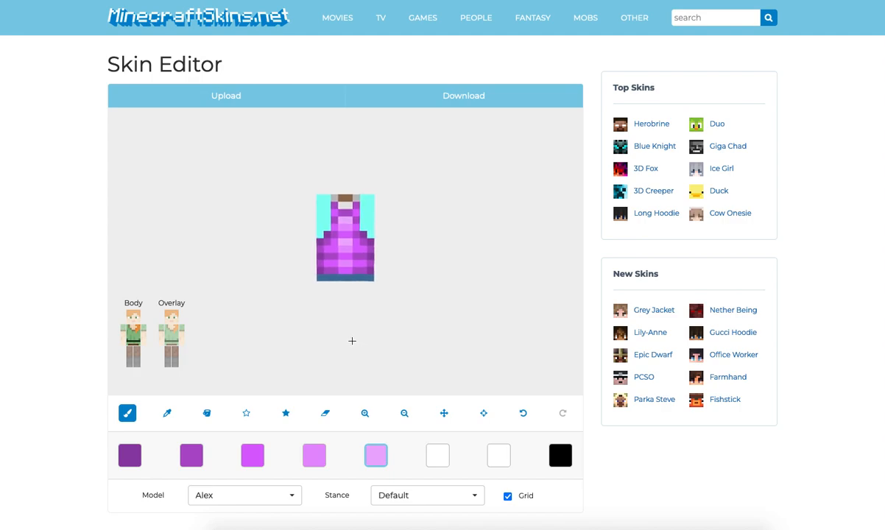
# Compare the torso's shading with the arms by showing and hiding them, and inspect the torso's back and front.
pyautogui.click(124, 341)
pyautogui.click(124, 341)
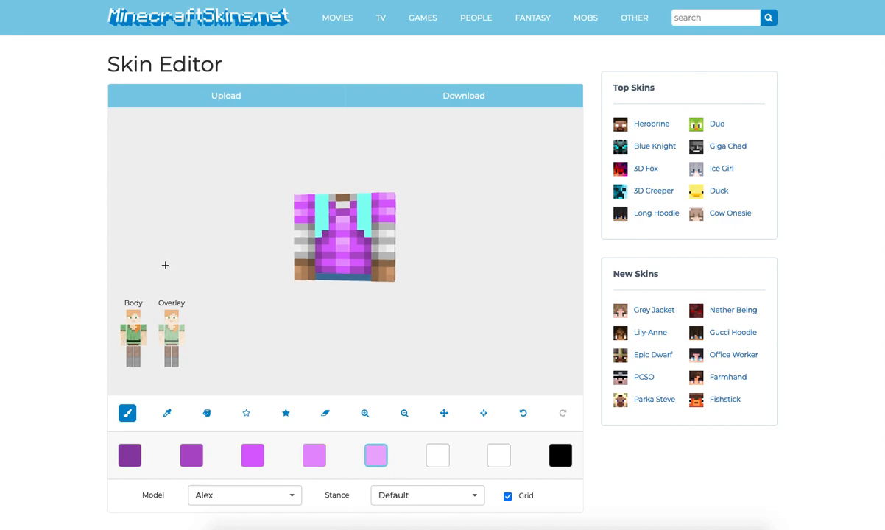
pyautogui.moveTo(171, 268)
pyautogui.mouseDown()
pyautogui.moveTo(276, 270)
pyautogui.moveTo(182, 270)
pyautogui.mouseUp()
pyautogui.click(142, 342)
pyautogui.moveTo(126, 343); pyautogui.dragTo(277, 281)
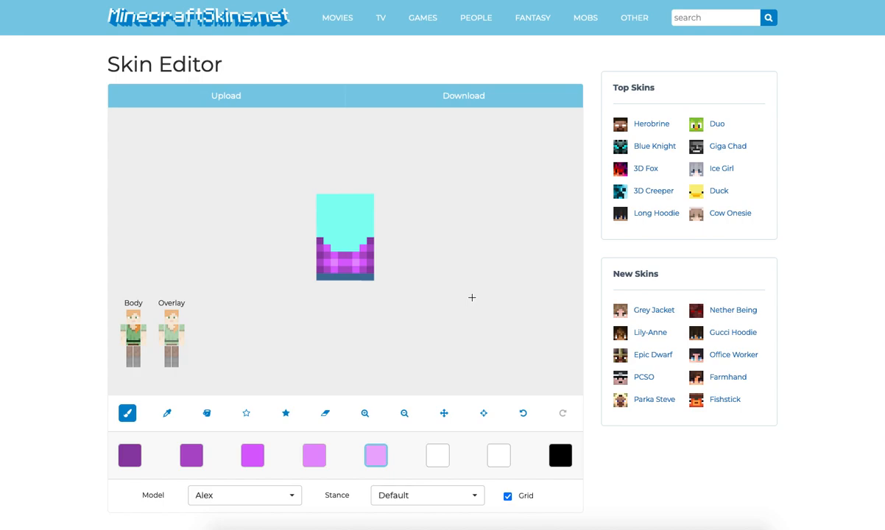
pyautogui.moveTo(472, 297); pyautogui.dragTo(322, 296)
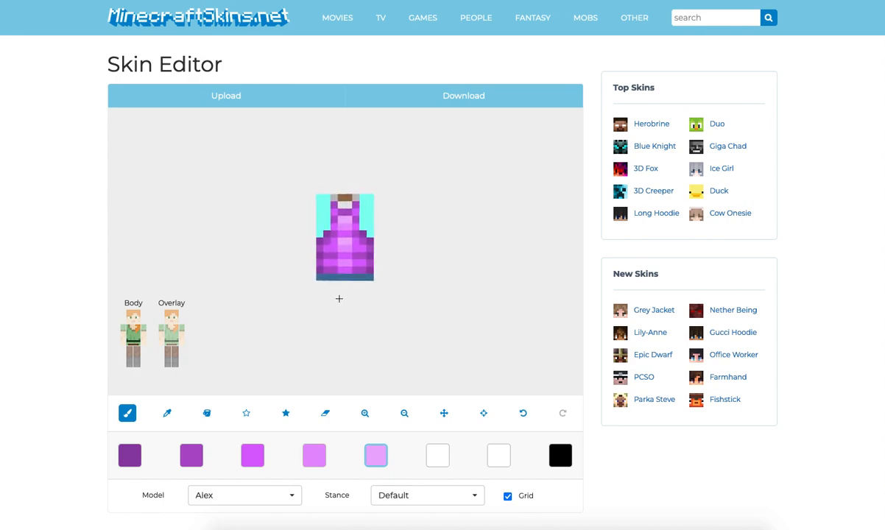
# Repaint the highlighted centre of the torso's front with the plain third purple.
pyautogui.click(252, 455)
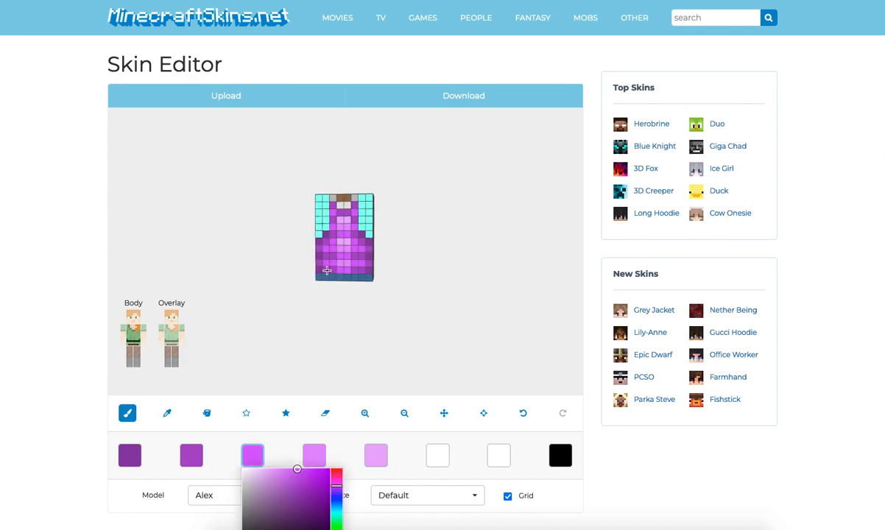
pyautogui.click(334, 257)
pyautogui.moveTo(335, 234)
pyautogui.mouseDown()
pyautogui.moveTo(335, 220)
pyautogui.moveTo(350, 219)
pyautogui.moveTo(346, 248)
pyautogui.mouseUp()
pyautogui.moveTo(420, 265)
pyautogui.mouseDown()
pyautogui.moveTo(296, 264)
pyautogui.moveTo(420, 259)
pyautogui.mouseUp()
# Paint a checkered pattern of second and third purple across the torso's front, from below the collar to the hem.
pyautogui.click(191, 455)
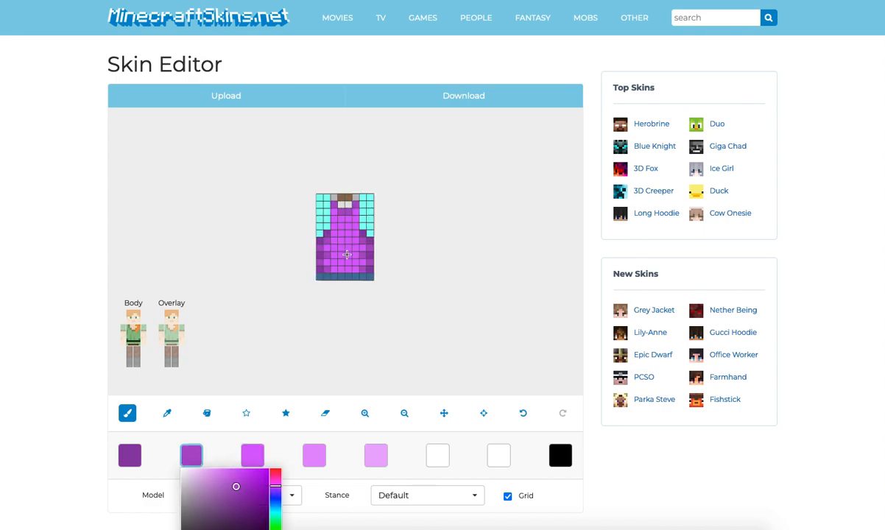
pyautogui.click(349, 267)
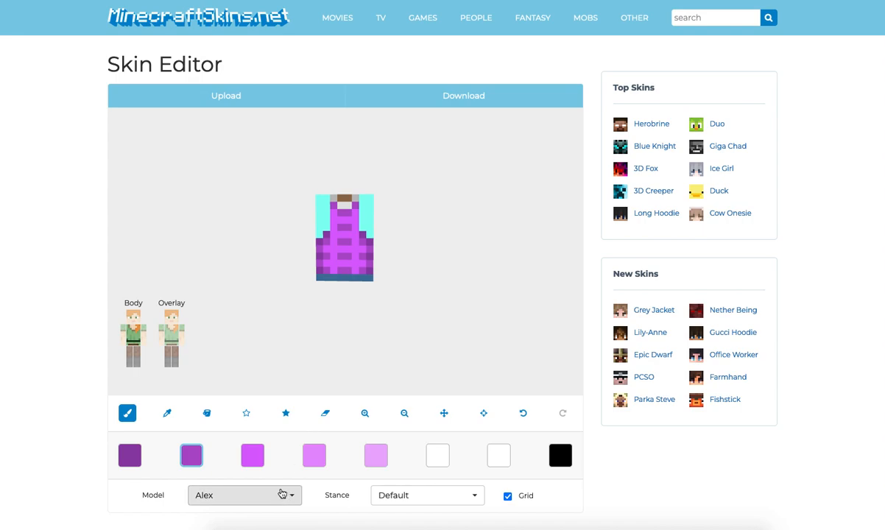
pyautogui.click(253, 456)
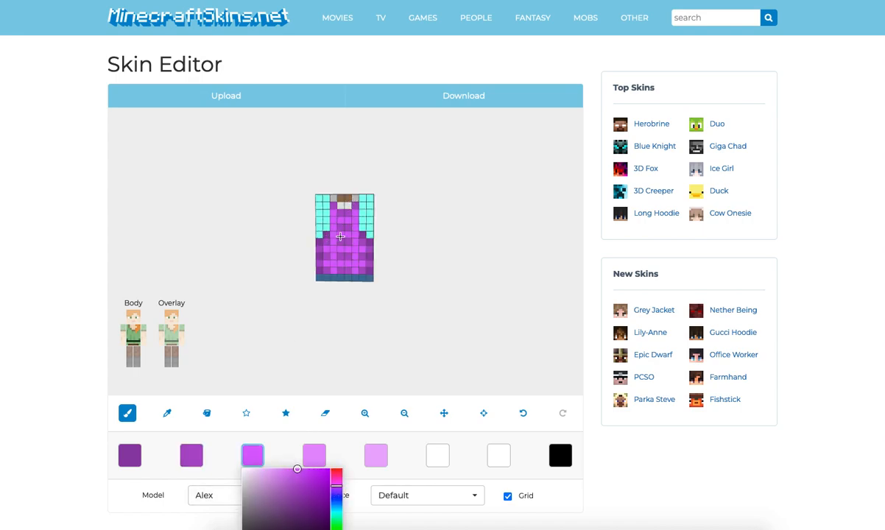
pyautogui.click(191, 456)
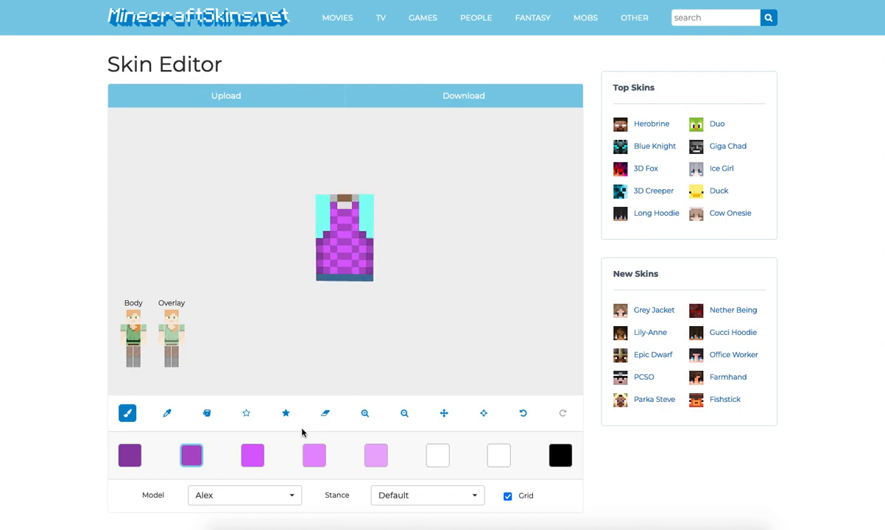
# Lighten the middle squares of the checkered pattern on the torso's lower front with the fourth purple.
pyautogui.click(318, 456)
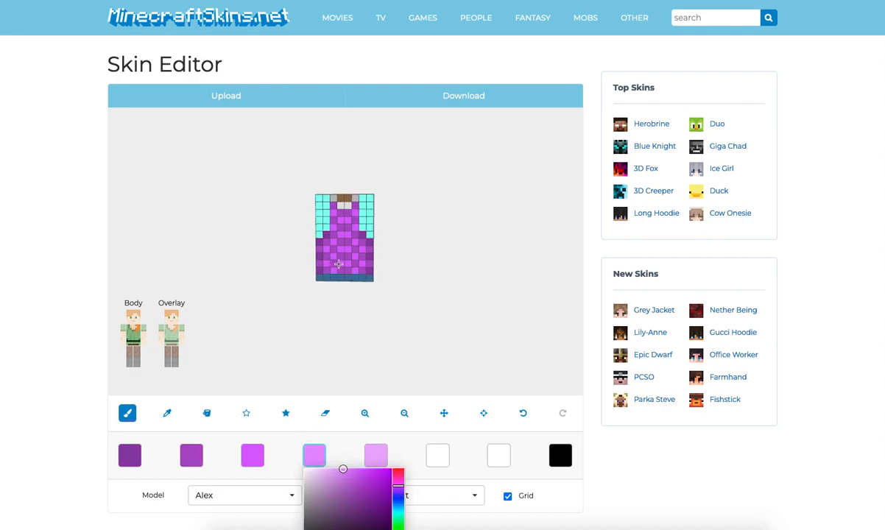
pyautogui.click(334, 271)
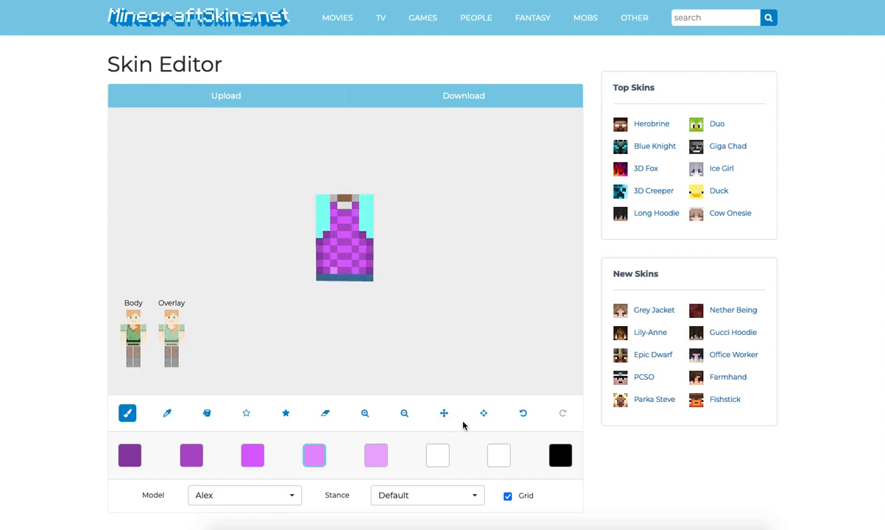
pyautogui.click(523, 415)
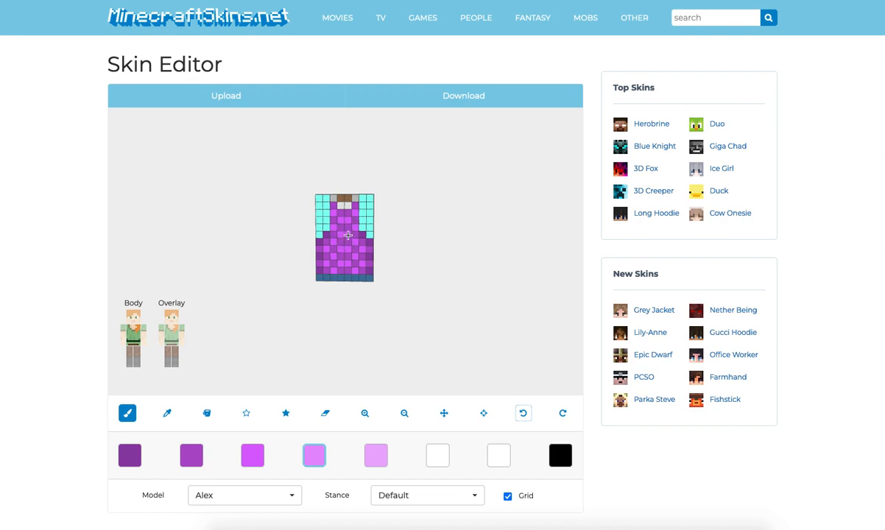
pyautogui.moveTo(347, 235); pyautogui.dragTo(341, 234)
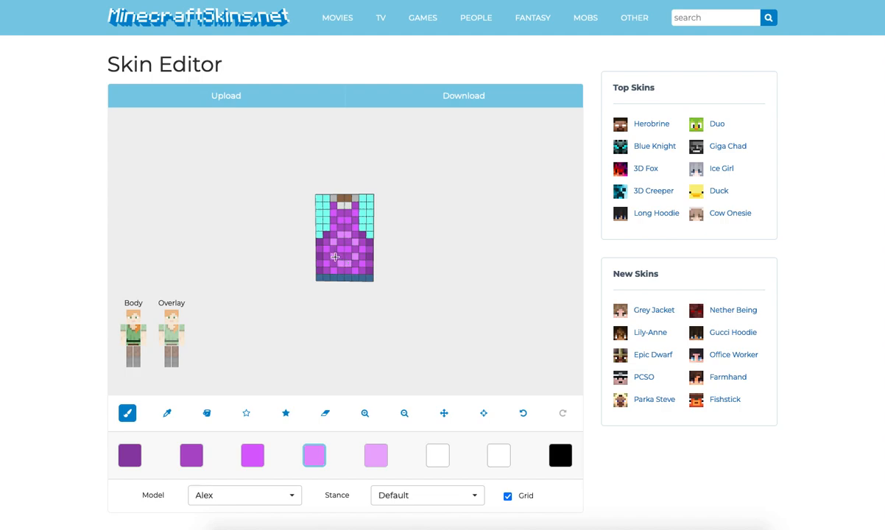
# Add a lightest-purple highlight at the centre of the torso's front and lighten checks near the hem and on the chest with the fourth purple.
pyautogui.click(377, 454)
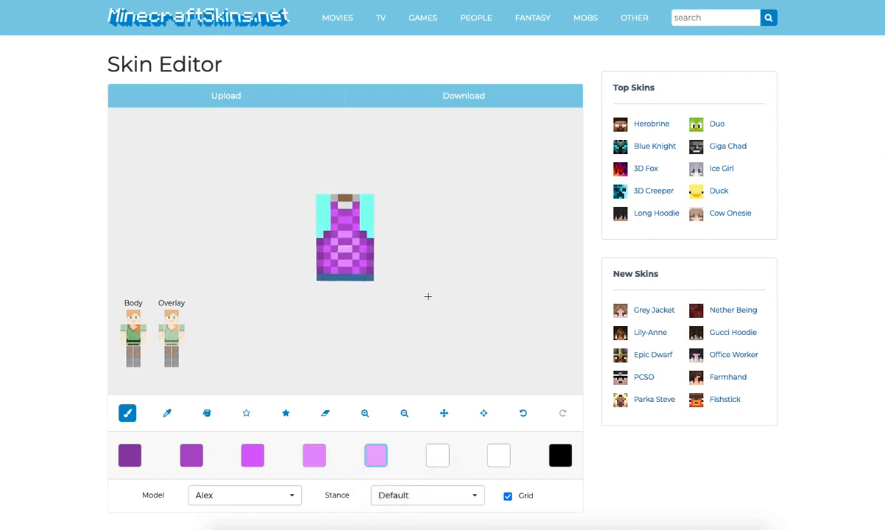
pyautogui.click(313, 454)
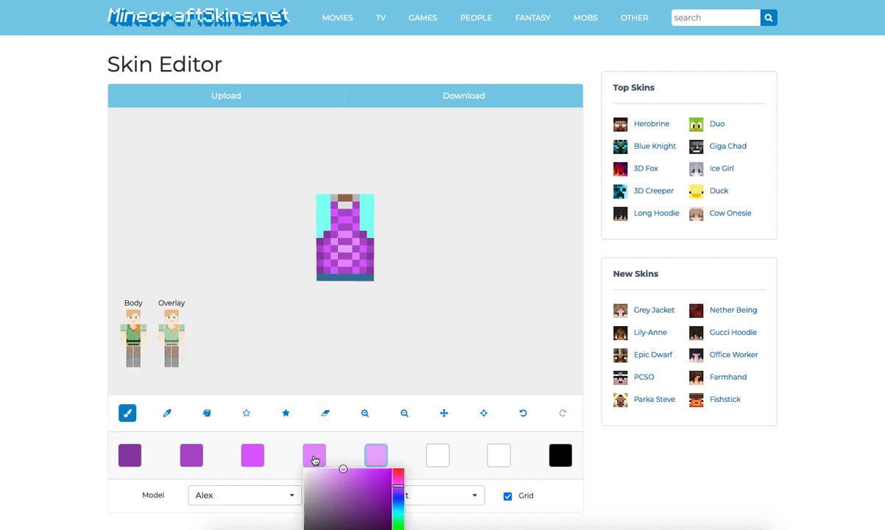
pyautogui.click(370, 457)
pyautogui.click(313, 455)
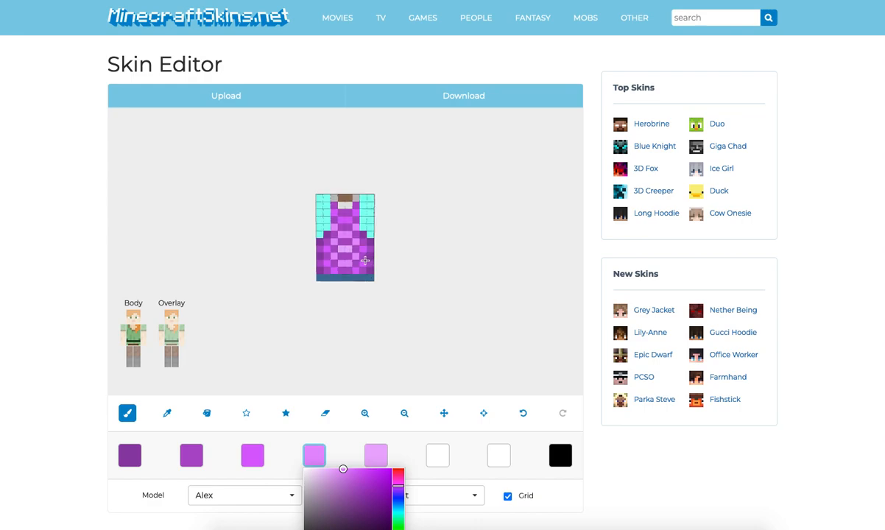
pyautogui.click(355, 271)
pyautogui.click(335, 270)
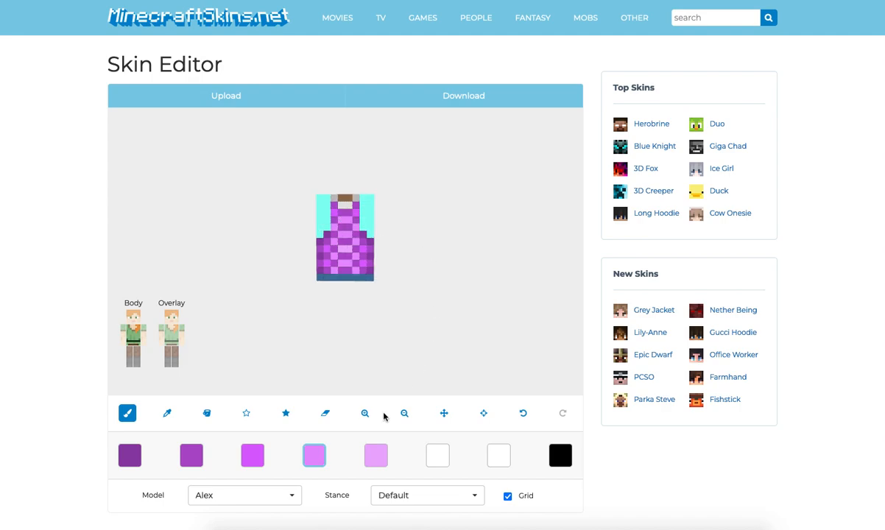
# Highlight the middle of the chest with the lightest purple and lighten the upper chest checks below the collar with the fourth purple.
pyautogui.click(376, 455)
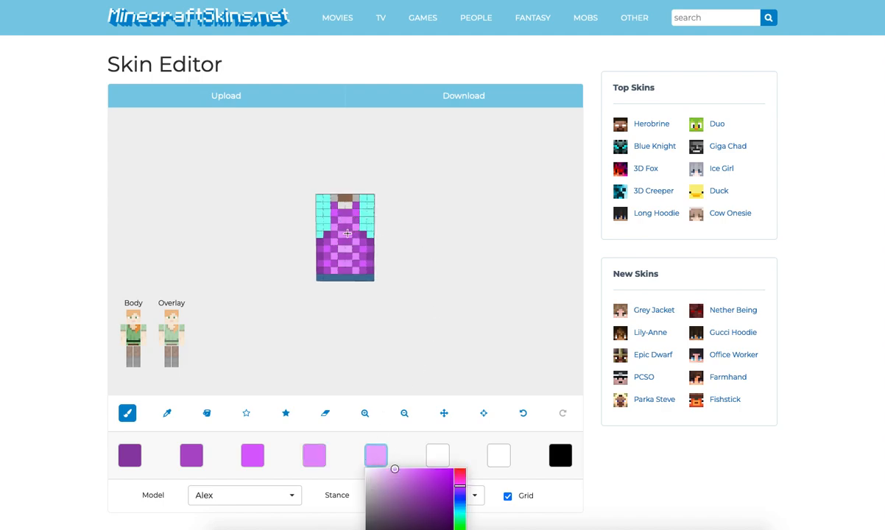
pyautogui.click(348, 234)
pyautogui.click(314, 455)
pyautogui.click(334, 213)
pyautogui.click(356, 213)
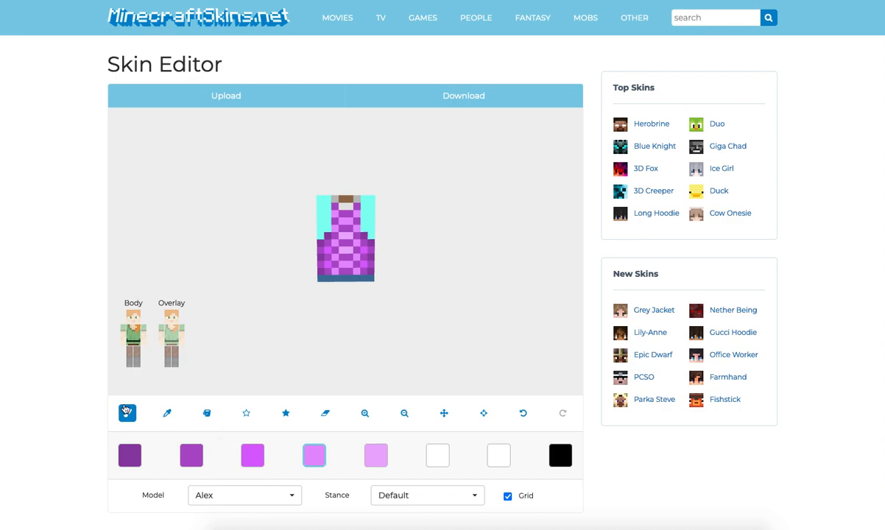
# Sample the collar's light grey and paint over the white squares at the front of the neckline.
pyautogui.click(167, 413)
pyautogui.click(321, 196)
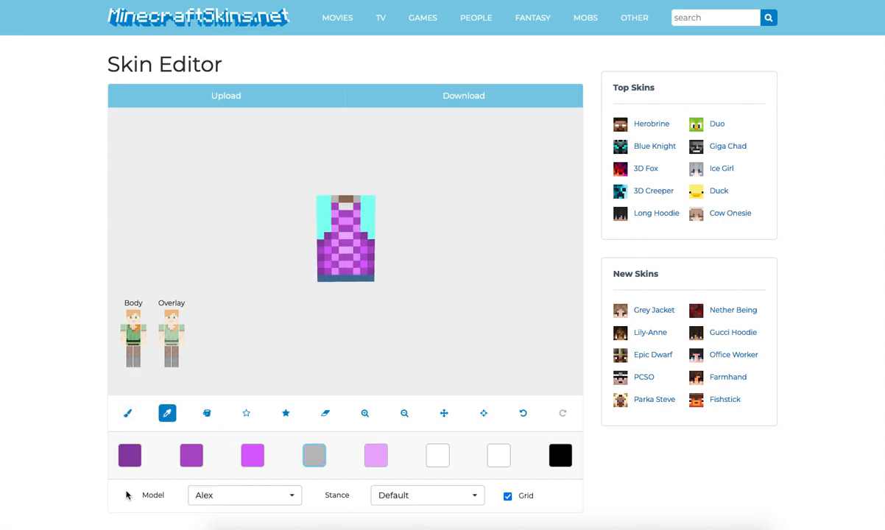
pyautogui.click(127, 413)
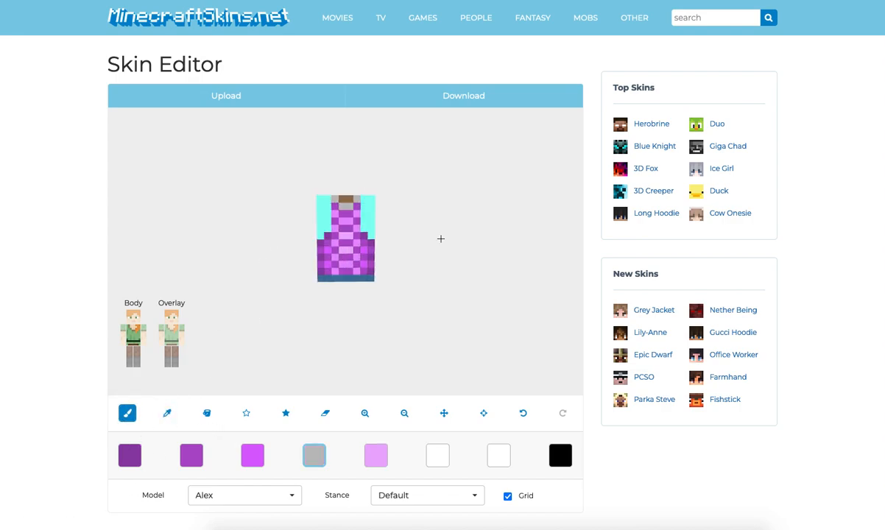
pyautogui.moveTo(266, 344); pyautogui.dragTo(264, 372)
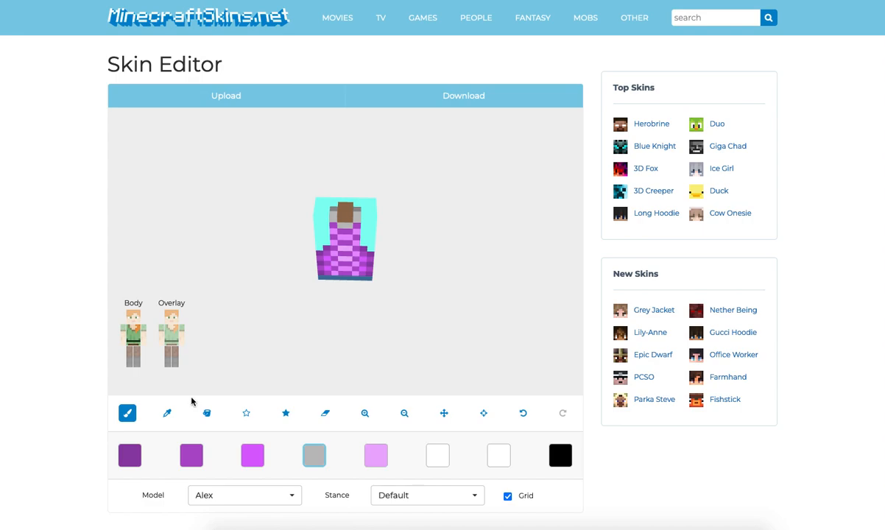
# Show the character's right arm, sample the darker grey from its sleeve and use it to shade the collar.
pyautogui.click(167, 413)
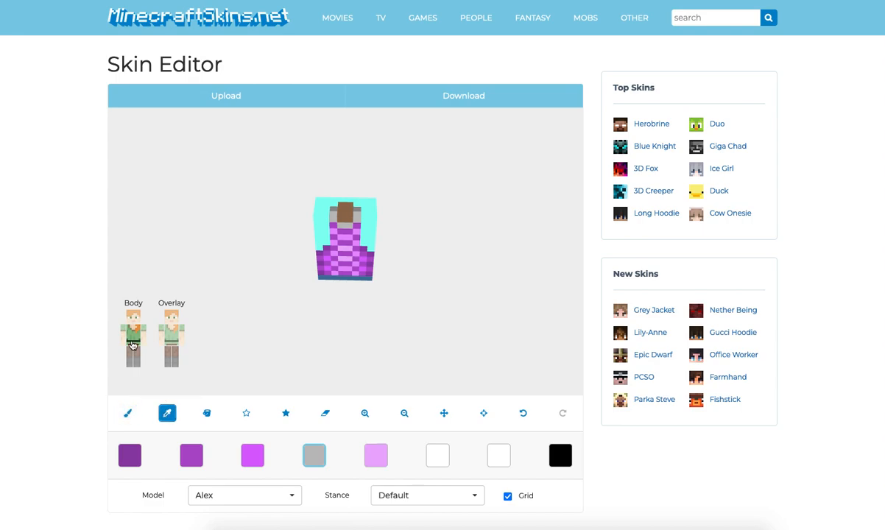
pyautogui.click(124, 340)
pyautogui.moveTo(210, 340); pyautogui.dragTo(213, 308)
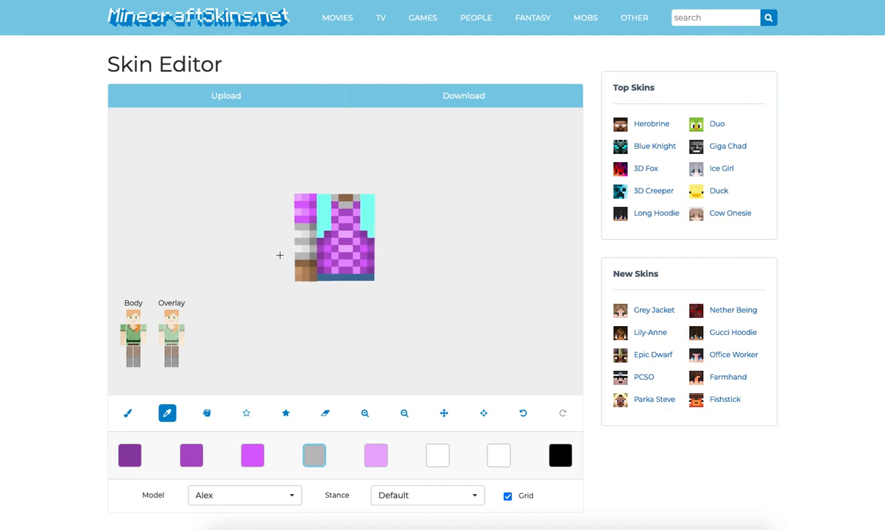
pyautogui.click(311, 258)
pyautogui.click(127, 413)
pyautogui.moveTo(194, 221); pyautogui.dragTo(203, 259)
pyautogui.moveTo(361, 232); pyautogui.dragTo(446, 258)
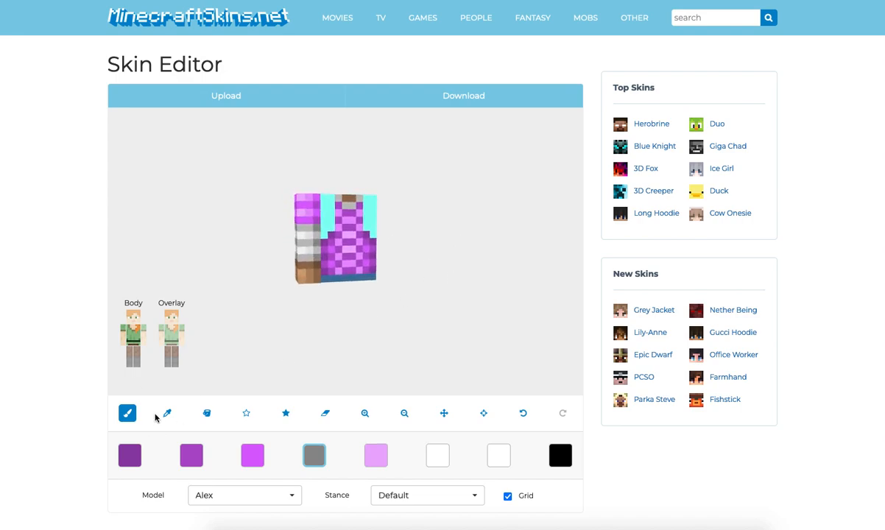
# Sample the light grey from the sleeve and touch up the collar around the neck with it.
pyautogui.click(167, 413)
pyautogui.click(298, 244)
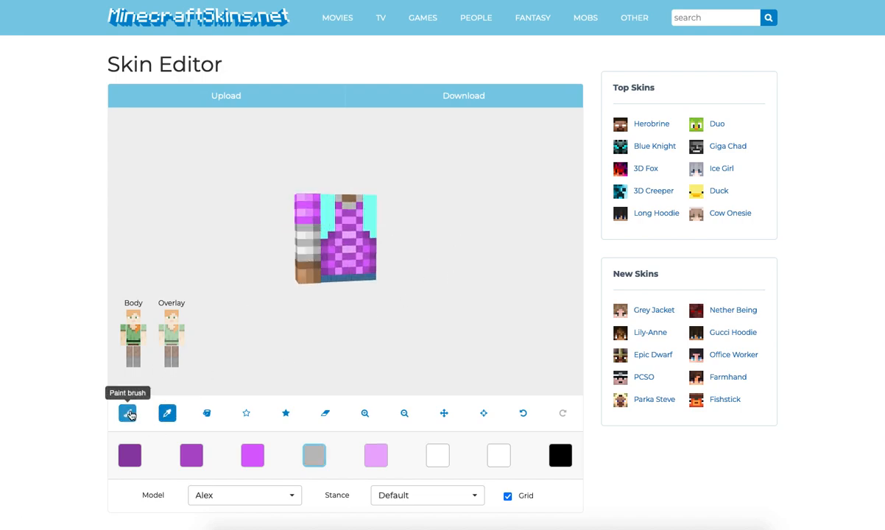
pyautogui.click(131, 415)
pyautogui.moveTo(181, 229); pyautogui.dragTo(176, 275)
pyautogui.moveTo(332, 237); pyautogui.dragTo(415, 223)
# Sample the darkest grey from the sleeve's inner edge and shade the collar on top of the shoulders.
pyautogui.click(167, 413)
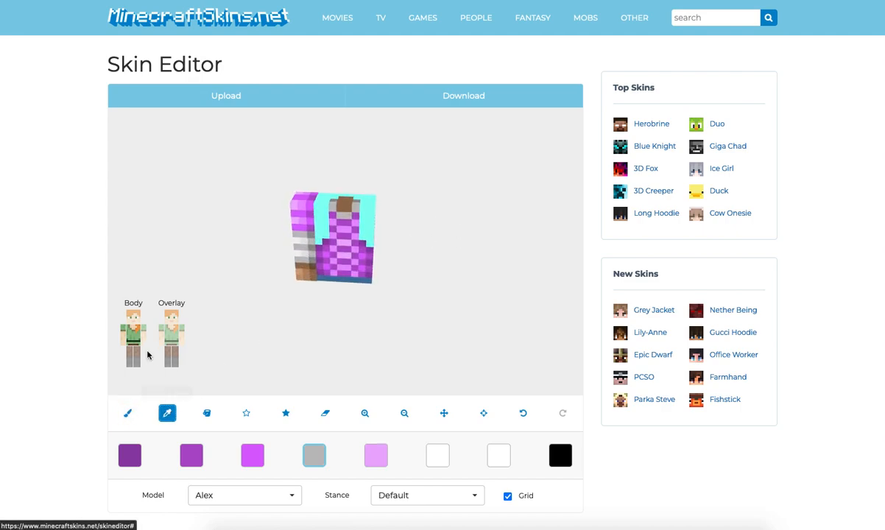
pyautogui.moveTo(127, 316)
pyautogui.mouseDown()
pyautogui.moveTo(203, 272)
pyautogui.moveTo(183, 291)
pyautogui.moveTo(178, 278)
pyautogui.mouseUp()
pyautogui.click(310, 260)
pyautogui.click(134, 322)
pyautogui.click(123, 418)
pyautogui.click(138, 319)
pyautogui.click(135, 334)
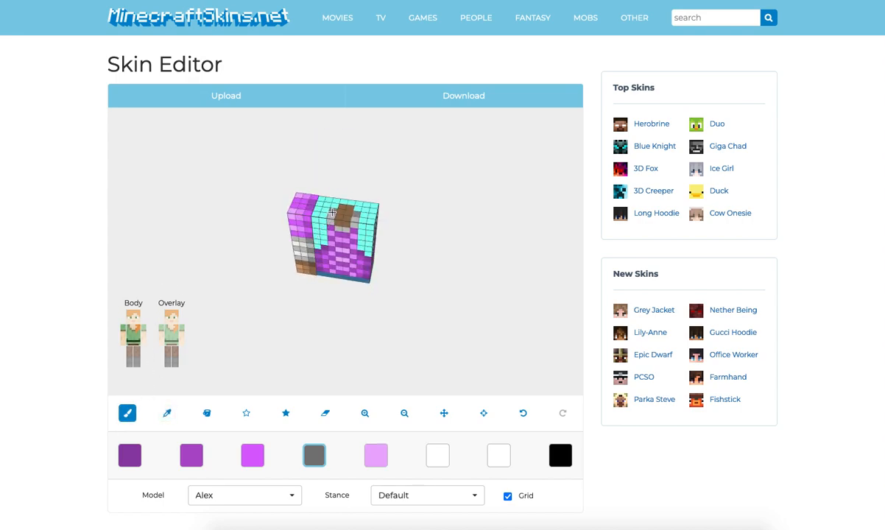
pyautogui.moveTo(411, 363); pyautogui.dragTo(412, 340)
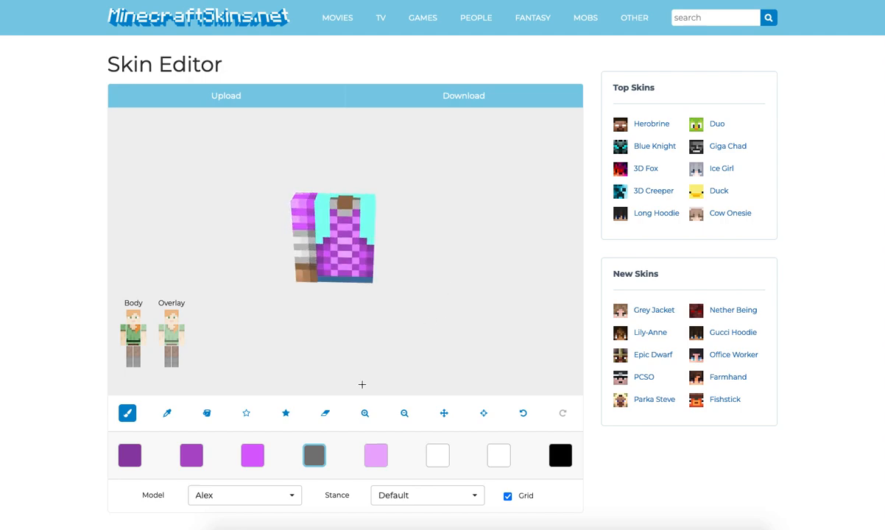
# Sample the medium grey from the sleeve's lower band and repaint the collar's sides around the neck.
pyautogui.click(168, 415)
pyautogui.click(313, 260)
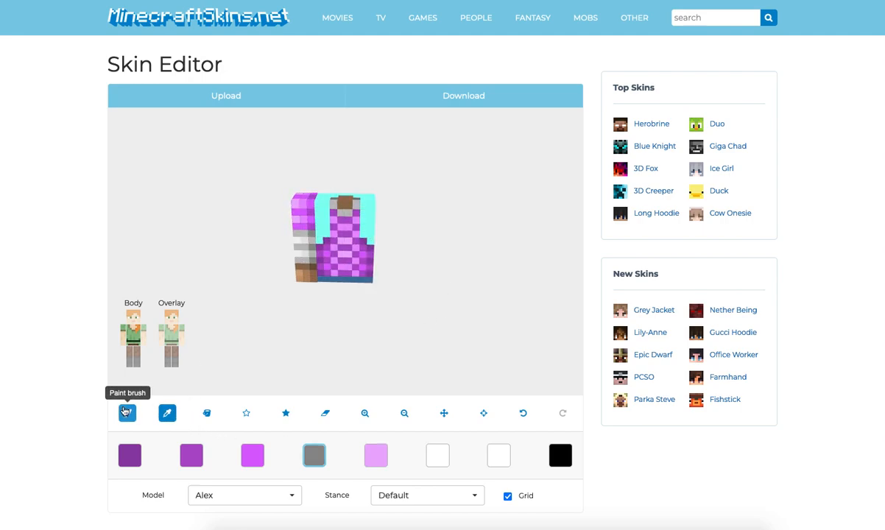
pyautogui.click(128, 414)
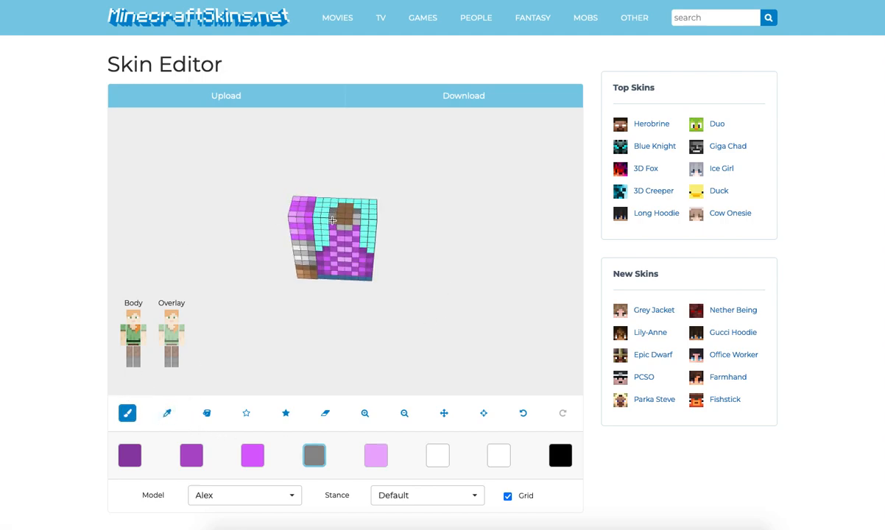
pyautogui.moveTo(377, 223); pyautogui.dragTo(445, 231)
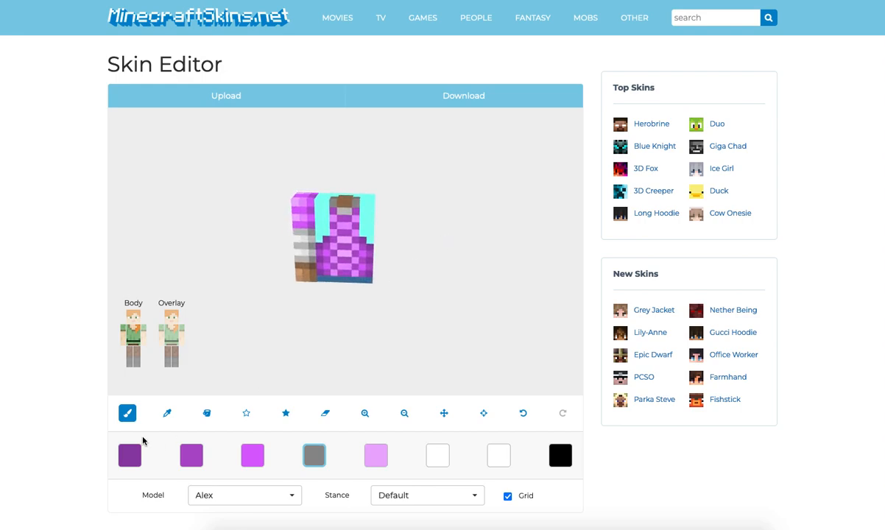
# Sample the light grey from the sleeve's lower band for painting the front of the collar.
pyautogui.click(168, 415)
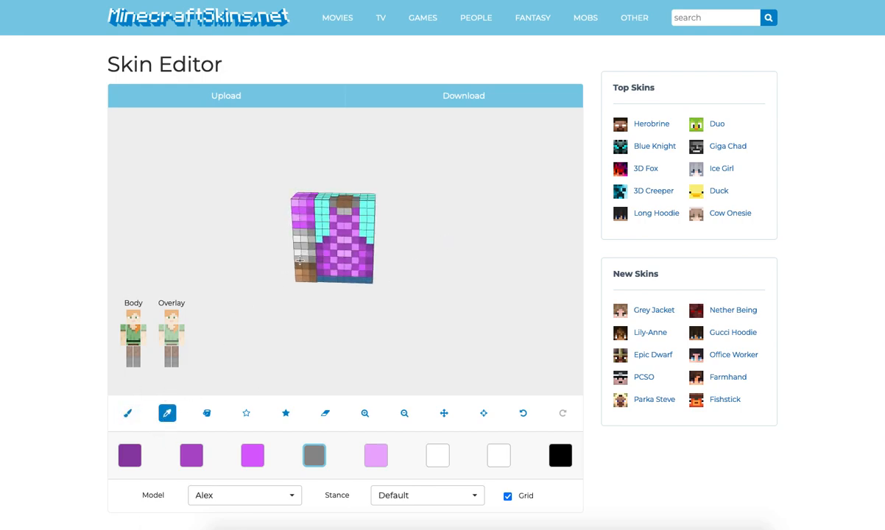
pyautogui.click(299, 260)
pyautogui.click(127, 413)
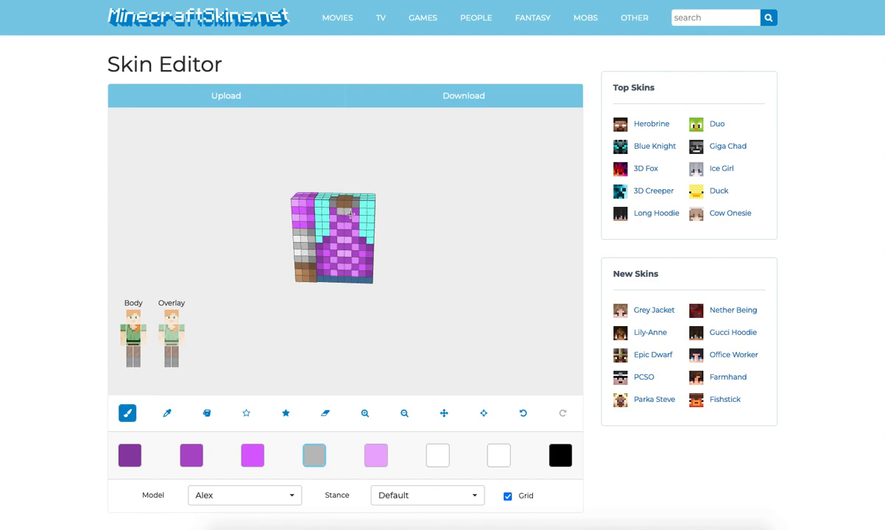
# Show the arm beside the torso, sample the brown from the arm, and paint the neck area on top of the torso.
pyautogui.moveTo(345, 212); pyautogui.dragTo(430, 224)
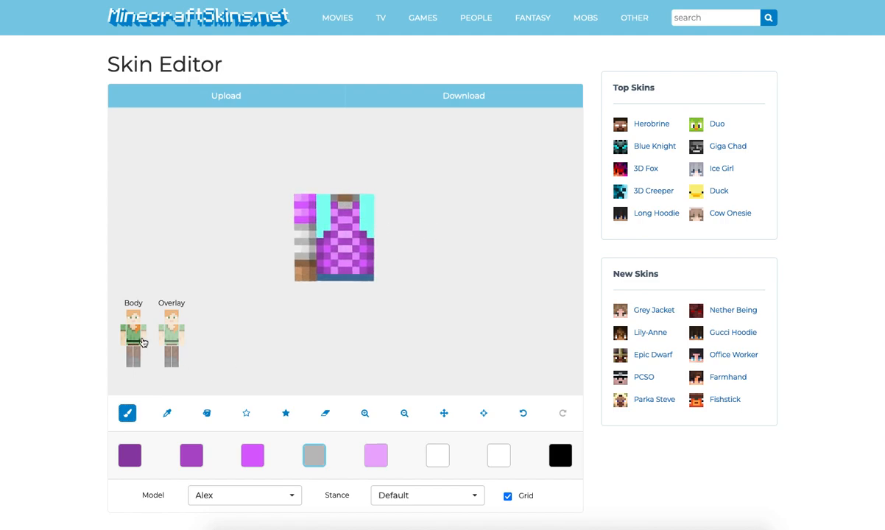
pyautogui.click(142, 343)
pyautogui.moveTo(143, 266); pyautogui.dragTo(145, 284)
pyautogui.click(167, 414)
pyautogui.moveTo(213, 289)
pyautogui.mouseDown()
pyautogui.moveTo(211, 271)
pyautogui.moveTo(229, 272)
pyautogui.moveTo(215, 273)
pyautogui.mouseUp()
pyautogui.click(302, 264)
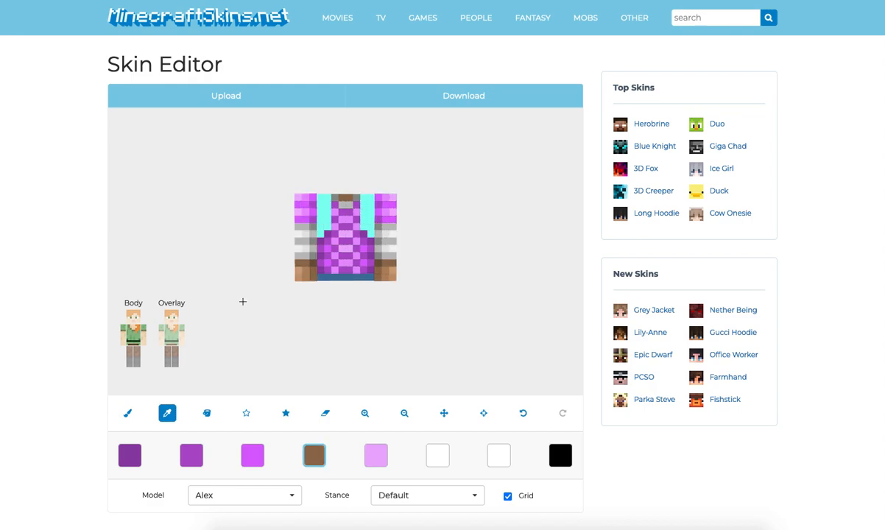
pyautogui.click(128, 413)
pyautogui.moveTo(235, 202); pyautogui.dragTo(282, 255)
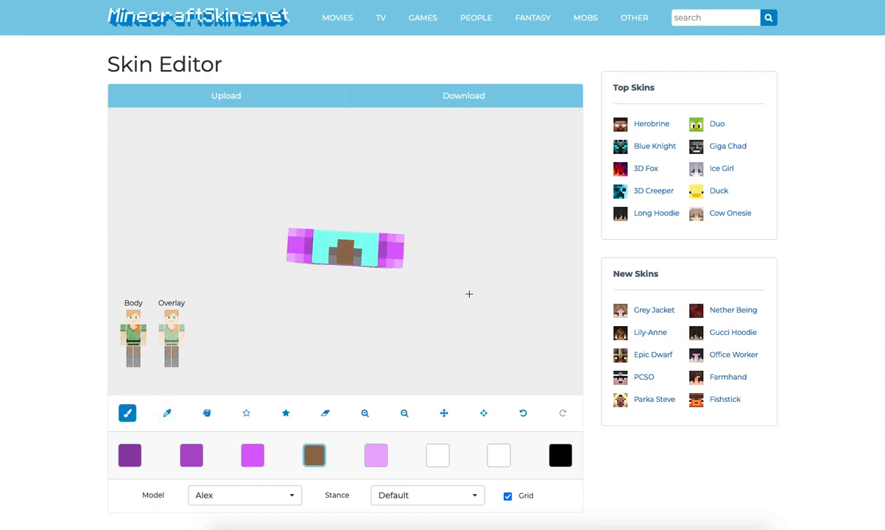
pyautogui.moveTo(469, 294); pyautogui.dragTo(480, 227)
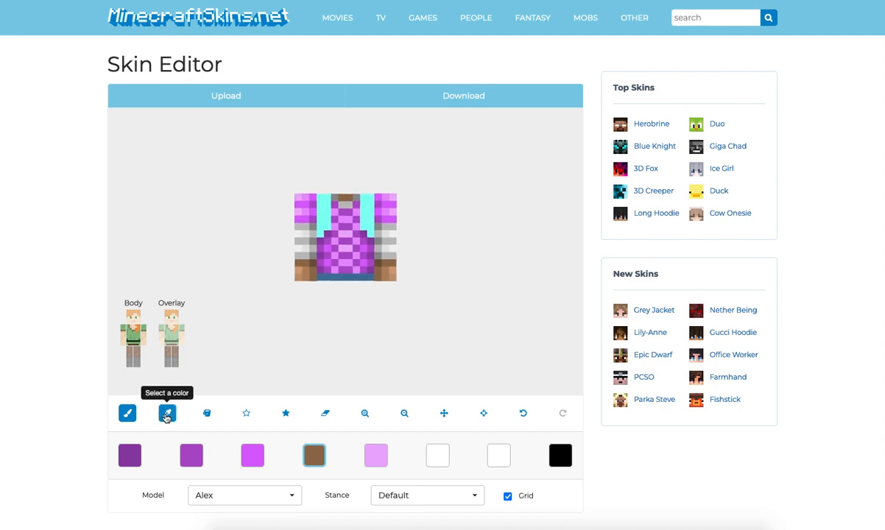
# Sample the darker brown from the arm and shade the back of the neck area on top of the torso.
pyautogui.click(166, 417)
pyautogui.click(295, 250)
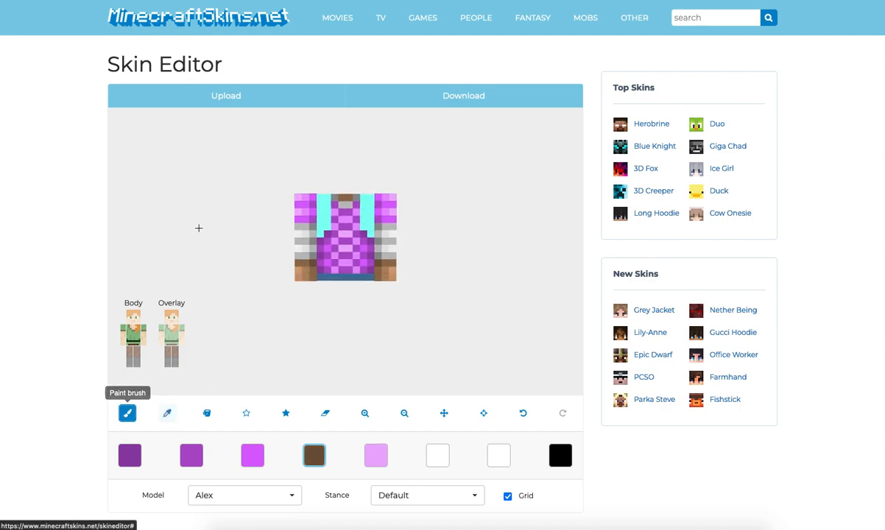
pyautogui.moveTo(196, 239); pyautogui.dragTo(313, 242)
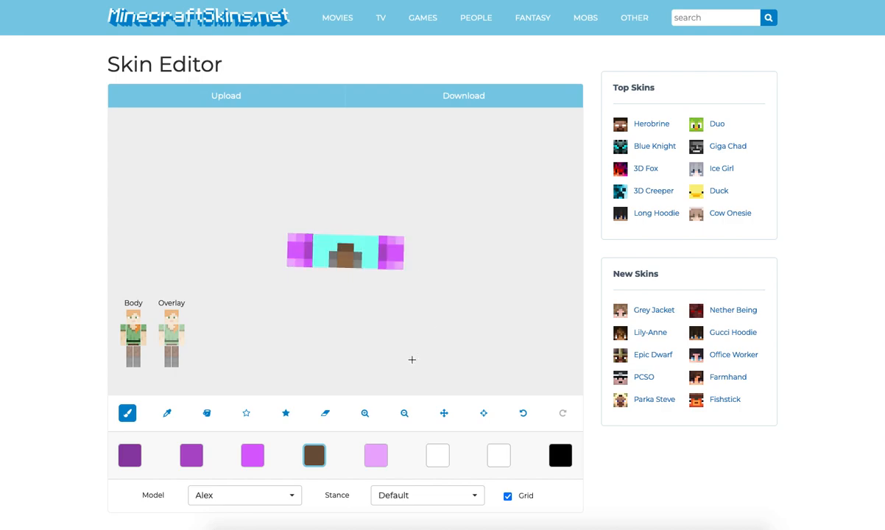
pyautogui.moveTo(414, 352); pyautogui.dragTo(412, 300)
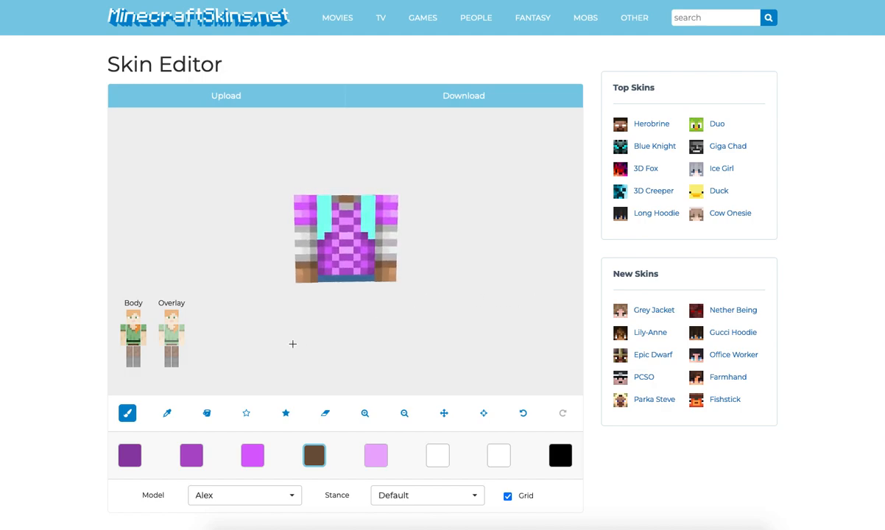
# Hide both arms and leave only the torso of the body layer displayed.
pyautogui.click(133, 343)
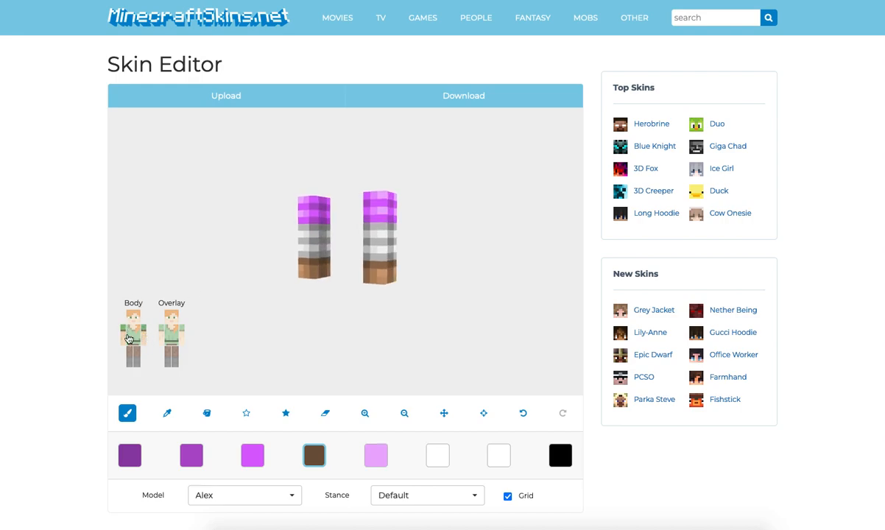
pyautogui.click(129, 339)
pyautogui.click(123, 339)
pyautogui.click(134, 340)
pyautogui.click(136, 341)
pyautogui.click(144, 341)
pyautogui.moveTo(243, 259)
pyautogui.mouseDown()
pyautogui.moveTo(227, 265)
pyautogui.moveTo(294, 260)
pyautogui.moveTo(154, 259)
pyautogui.moveTo(170, 257)
pyautogui.mouseUp()
# Sample the blue from the torso's bottom row into each of the first six palette swatches.
pyautogui.click(167, 413)
pyautogui.moveTo(239, 306)
pyautogui.mouseDown()
pyautogui.moveTo(393, 273)
pyautogui.moveTo(339, 280)
pyautogui.mouseUp()
pyautogui.click(133, 461)
pyautogui.click(357, 277)
pyautogui.click(191, 457)
pyautogui.click(340, 276)
pyautogui.click(253, 455)
pyautogui.click(348, 276)
pyautogui.click(314, 455)
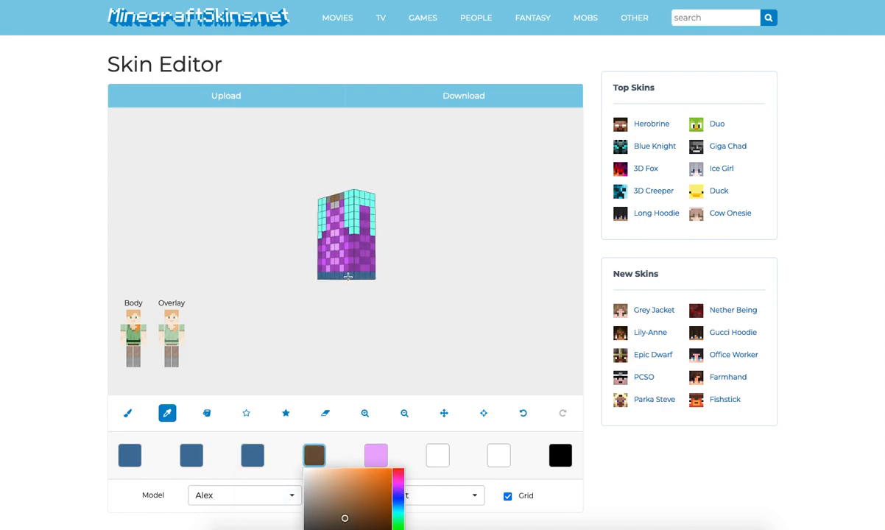
pyautogui.click(341, 276)
pyautogui.click(375, 455)
pyautogui.click(339, 276)
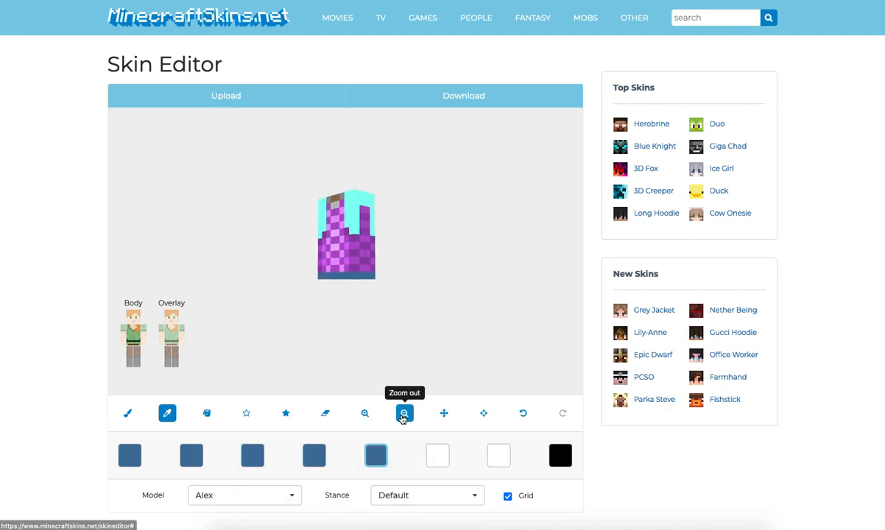
pyautogui.click(437, 455)
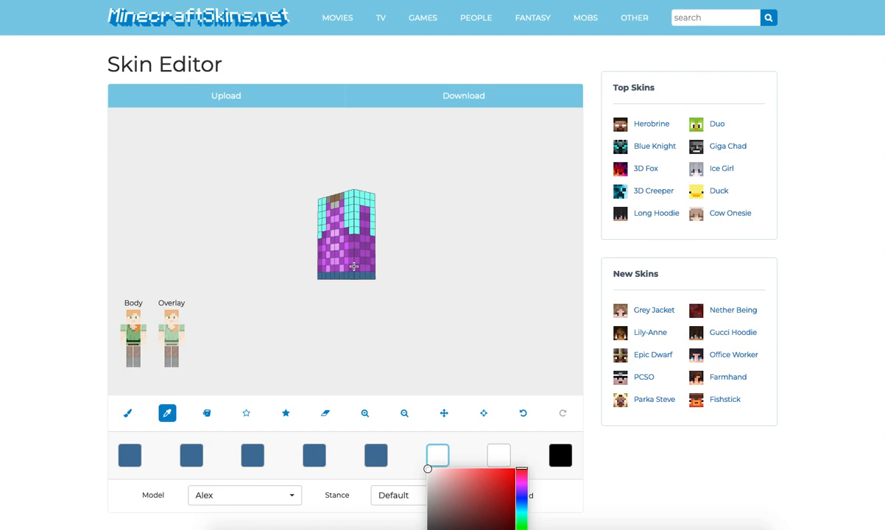
pyautogui.click(342, 275)
# Adjust the six blue swatches into a shading ramp from dark navy to bright light blue for the paint brush.
pyautogui.click(128, 413)
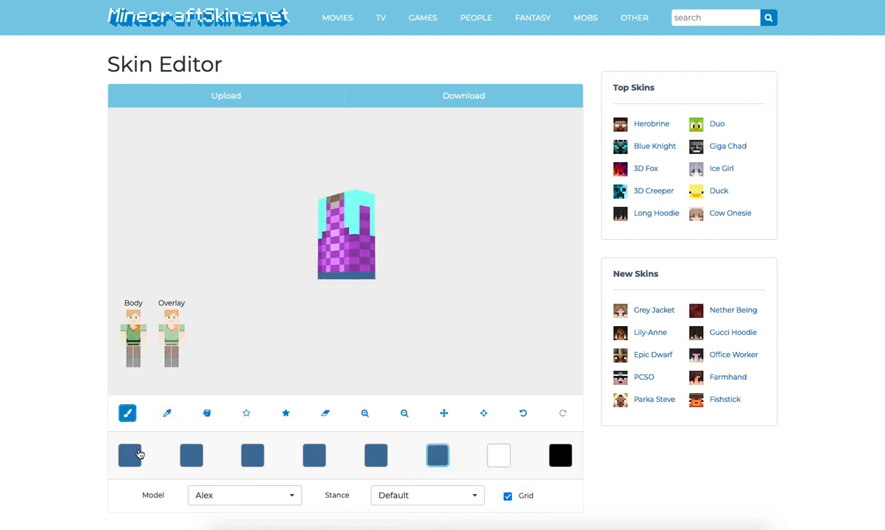
pyautogui.click(139, 455)
pyautogui.moveTo(168, 504); pyautogui.dragTo(169, 525)
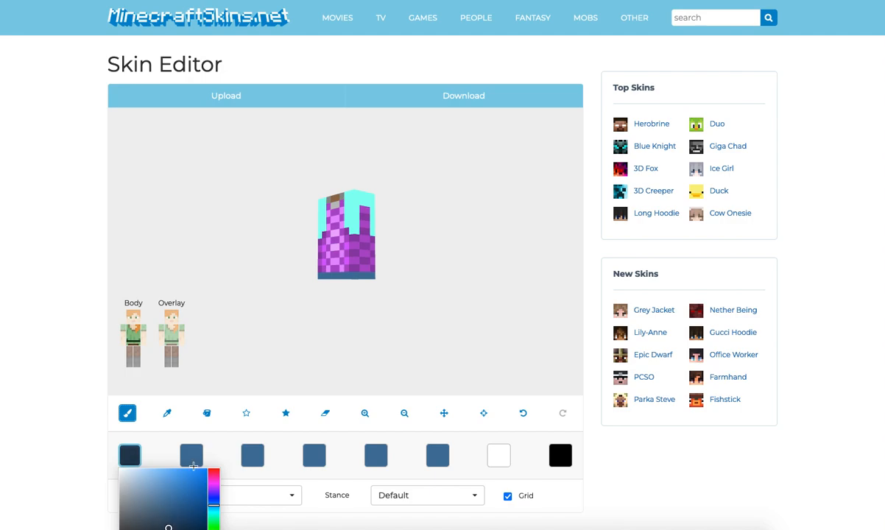
pyautogui.click(192, 456)
pyautogui.moveTo(231, 503); pyautogui.dragTo(231, 516)
pyautogui.click(313, 455)
pyautogui.click(377, 456)
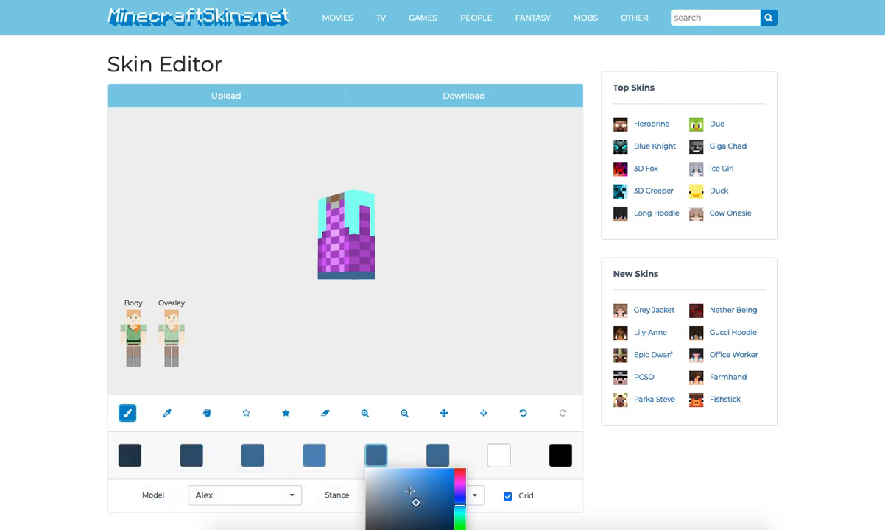
pyautogui.click(437, 455)
pyautogui.moveTo(469, 500); pyautogui.dragTo(478, 469)
# Shade the centre of the torso's front waistband and underside with the two darkest blues.
pyautogui.click(130, 455)
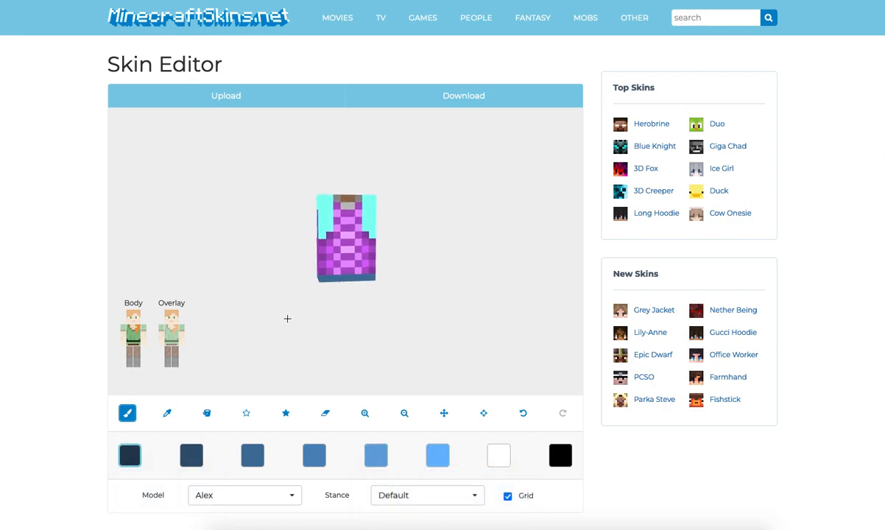
pyautogui.moveTo(352, 279); pyautogui.dragTo(336, 260)
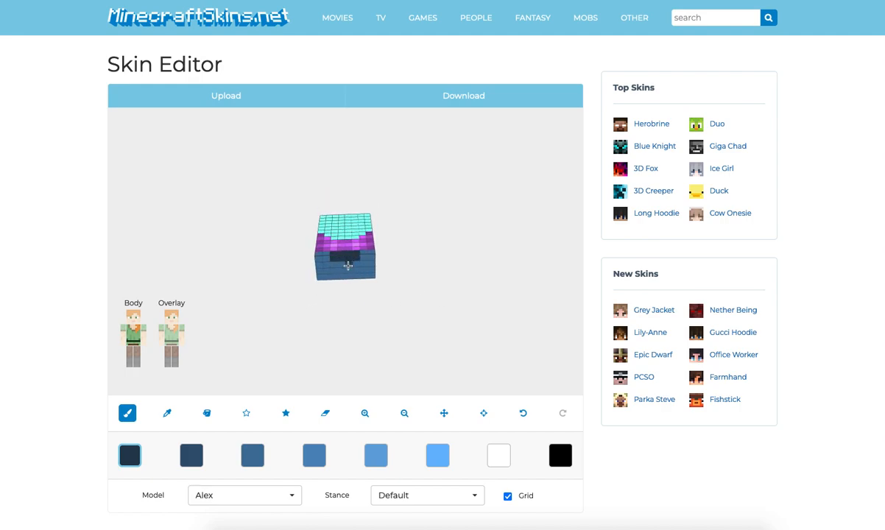
pyautogui.click(192, 456)
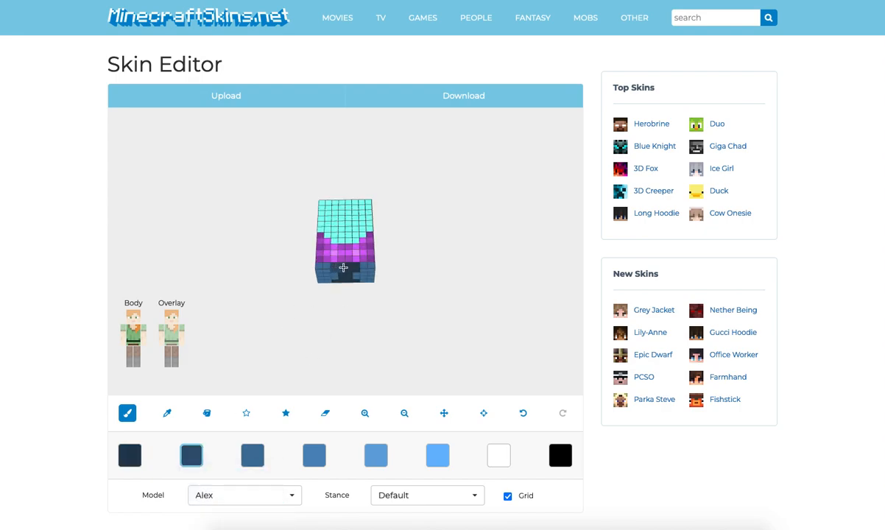
pyautogui.moveTo(348, 277)
pyautogui.mouseDown()
pyautogui.moveTo(353, 288)
pyautogui.moveTo(357, 275)
pyautogui.moveTo(359, 316)
pyautogui.moveTo(253, 347)
pyautogui.moveTo(334, 279)
pyautogui.mouseUp()
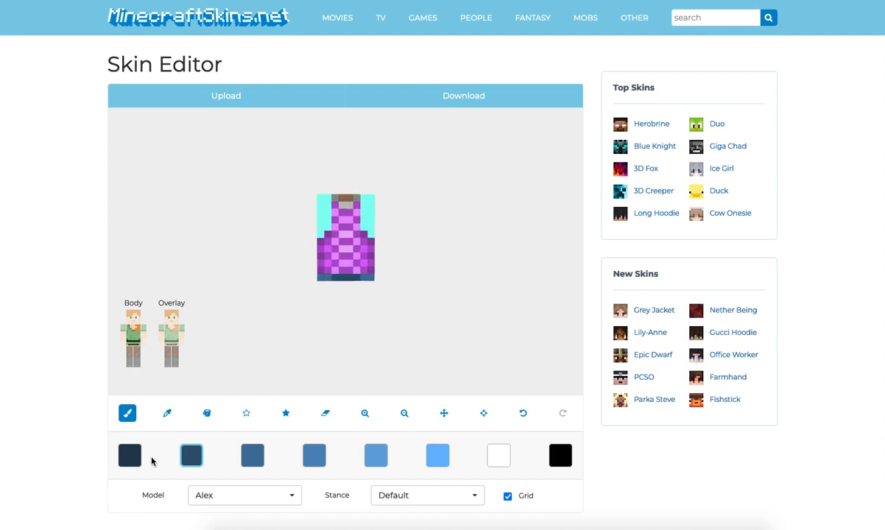
# Darken the middle of the front waistband with the darkest navy and shade the pixels around it with the second-darkest blue.
pyautogui.click(130, 455)
pyautogui.moveTo(357, 307); pyautogui.dragTo(289, 319)
pyautogui.click(192, 455)
pyautogui.moveTo(345, 278); pyautogui.dragTo(339, 279)
pyautogui.moveTo(342, 323)
pyautogui.mouseDown()
pyautogui.moveTo(350, 304)
pyautogui.moveTo(344, 309)
pyautogui.moveTo(464, 303)
pyautogui.moveTo(382, 320)
pyautogui.moveTo(418, 320)
pyautogui.moveTo(347, 316)
pyautogui.mouseUp()
pyautogui.click(126, 457)
pyautogui.click(345, 278)
pyautogui.click(526, 416)
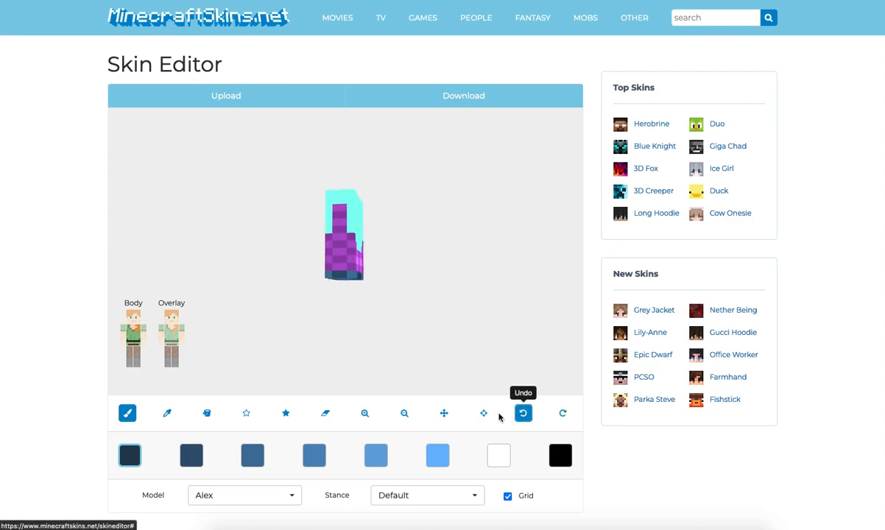
# Paint the middle of the waistband on the torso's side with the second-darkest blue.
pyautogui.click(191, 455)
pyautogui.moveTo(312, 311); pyautogui.dragTo(318, 278)
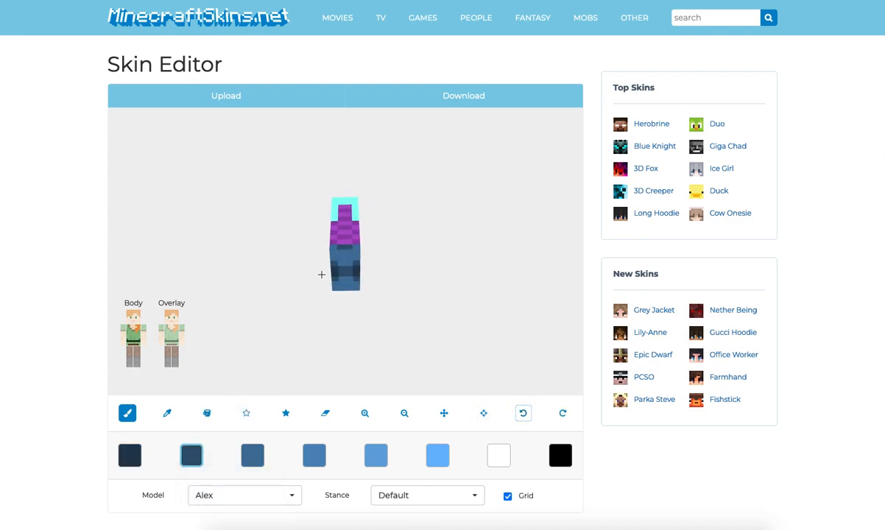
pyautogui.click(348, 253)
pyautogui.moveTo(457, 273)
pyautogui.mouseDown()
pyautogui.moveTo(342, 288)
pyautogui.moveTo(349, 262)
pyautogui.moveTo(425, 257)
pyautogui.moveTo(389, 290)
pyautogui.moveTo(324, 324)
pyautogui.mouseUp()
# Display the legs and shade the inner edges of the blue trousers with the second-darkest blue, matching them to the torso.
pyautogui.click(135, 347)
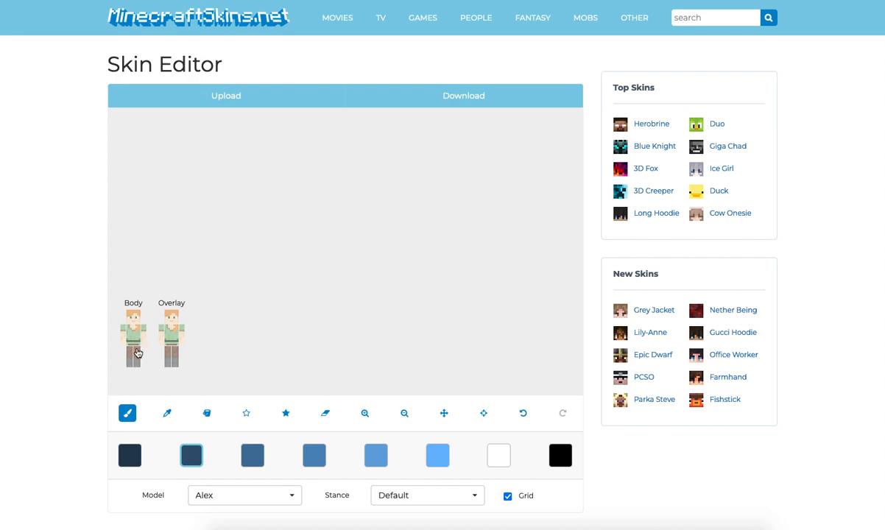
pyautogui.click(137, 362)
pyautogui.click(129, 362)
pyautogui.moveTo(206, 344)
pyautogui.mouseDown()
pyautogui.moveTo(214, 351)
pyautogui.moveTo(203, 351)
pyautogui.mouseUp()
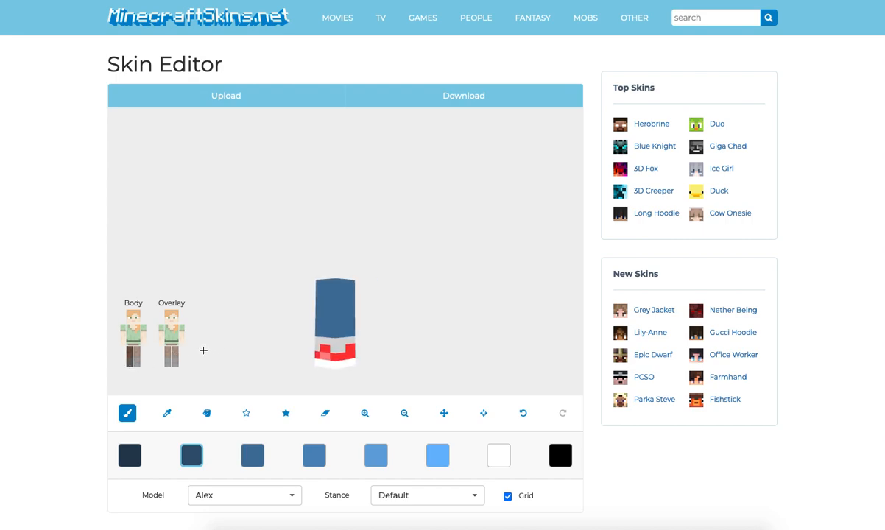
pyautogui.click(133, 346)
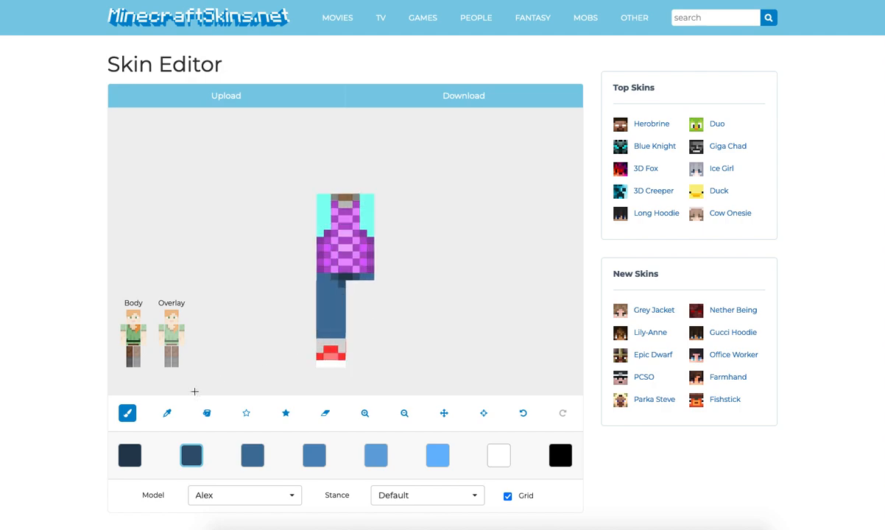
pyautogui.click(135, 364)
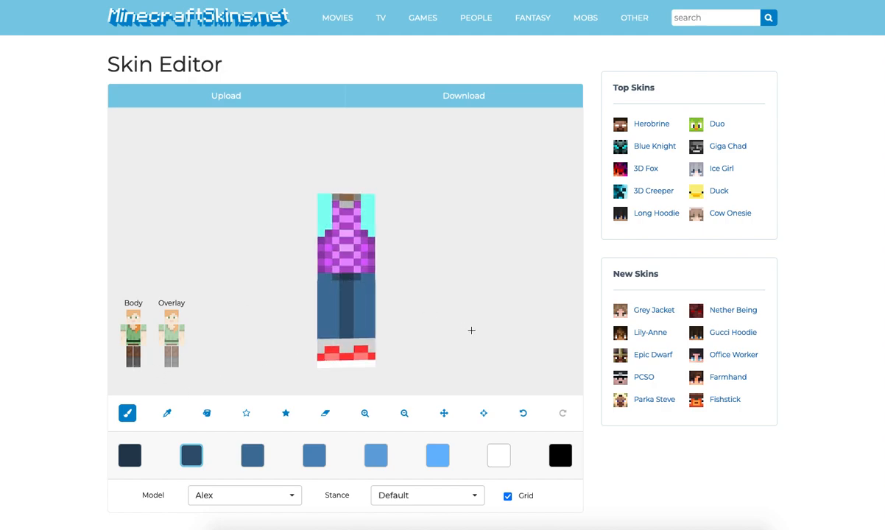
# Isolate the legs and paint the trouser cuffs above the shoes with the second-darkest blue.
pyautogui.click(133, 361)
pyautogui.click(131, 360)
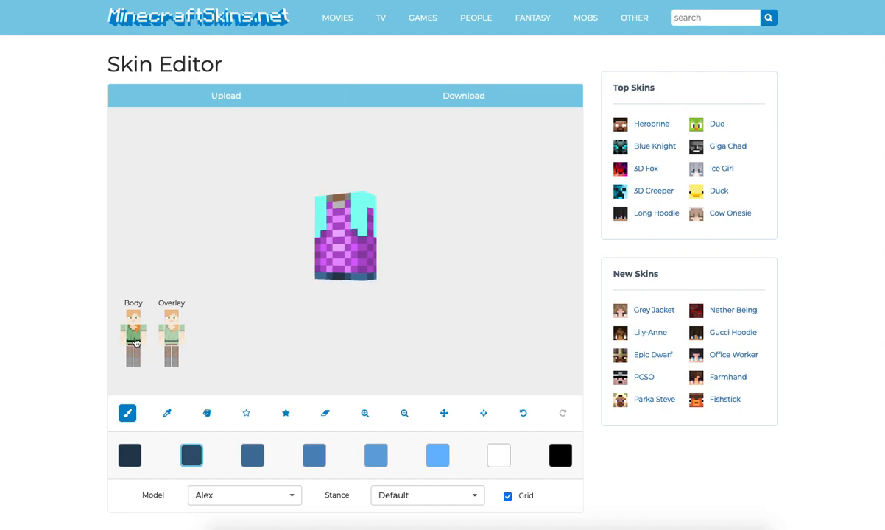
pyautogui.click(136, 340)
pyautogui.click(138, 360)
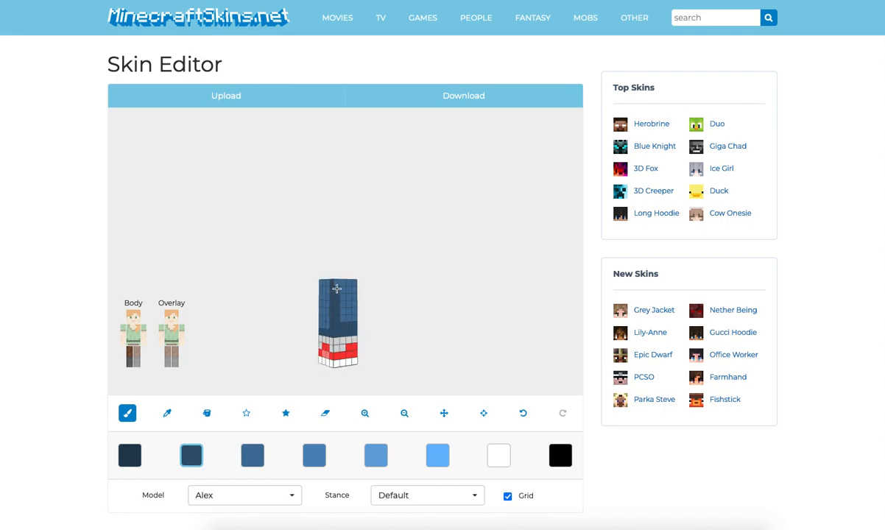
pyautogui.moveTo(403, 302); pyautogui.dragTo(442, 350)
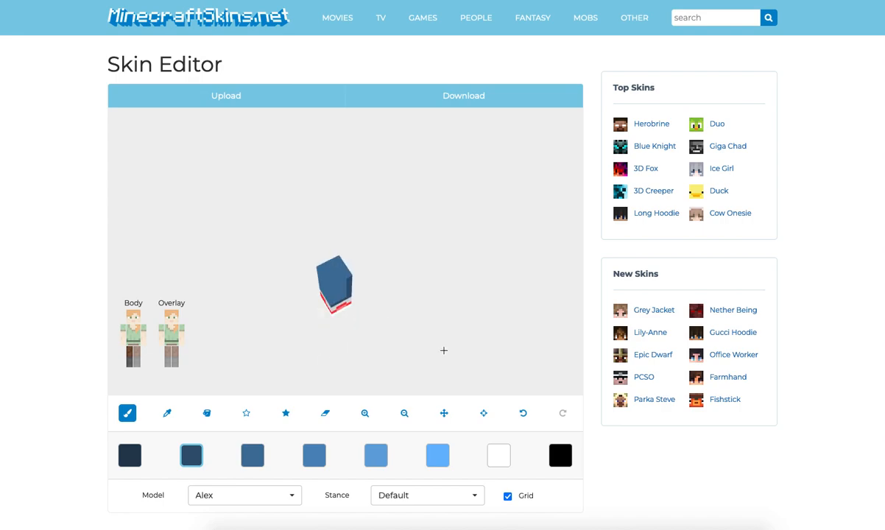
pyautogui.moveTo(424, 281); pyautogui.dragTo(277, 247)
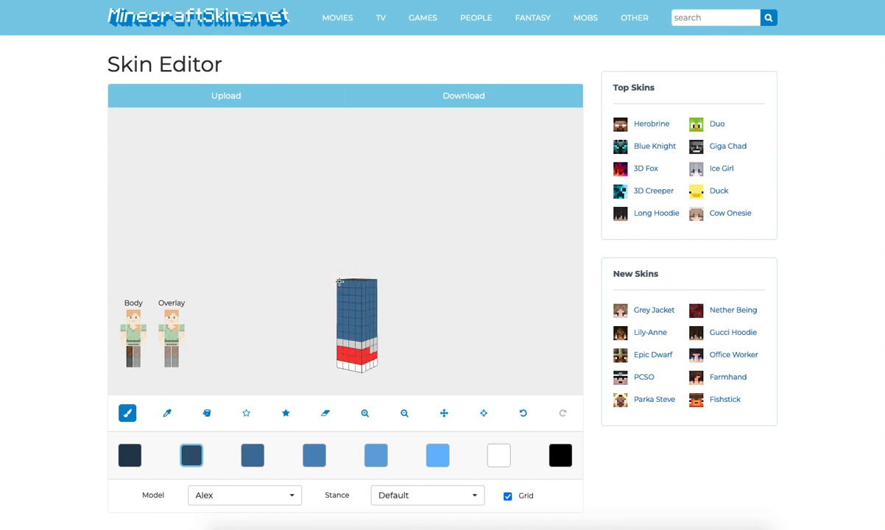
pyautogui.moveTo(359, 335)
pyautogui.mouseDown()
pyautogui.moveTo(401, 326)
pyautogui.moveTo(364, 334)
pyautogui.mouseUp()
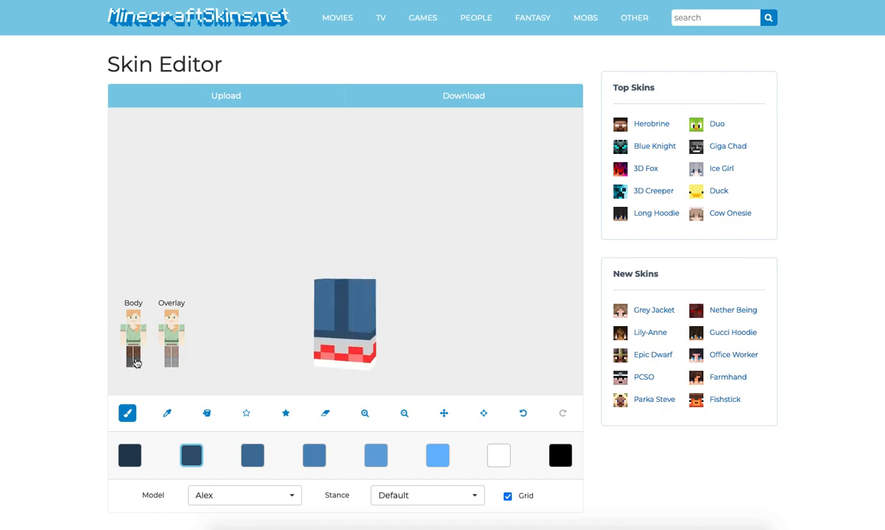
# Show the torso without the legs and paint its waistband and the border of its underside with the second-darkest blue.
pyautogui.click(149, 327)
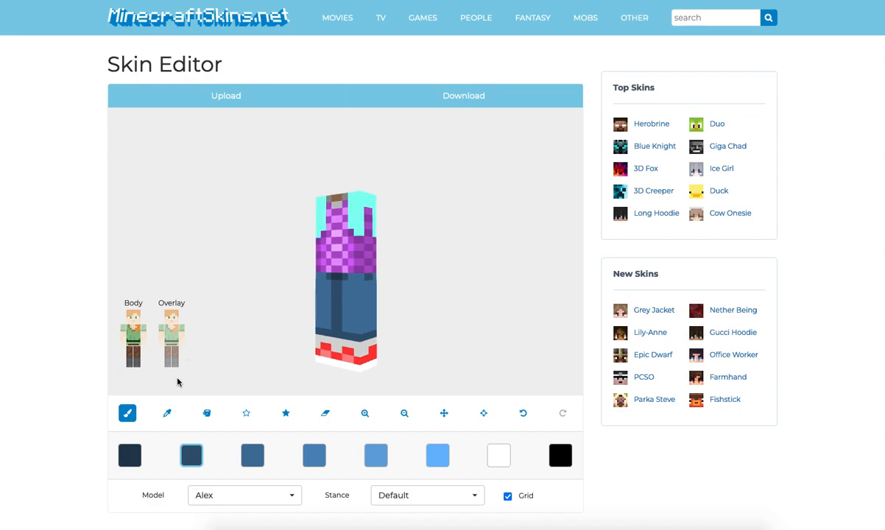
pyautogui.click(136, 358)
pyautogui.click(132, 357)
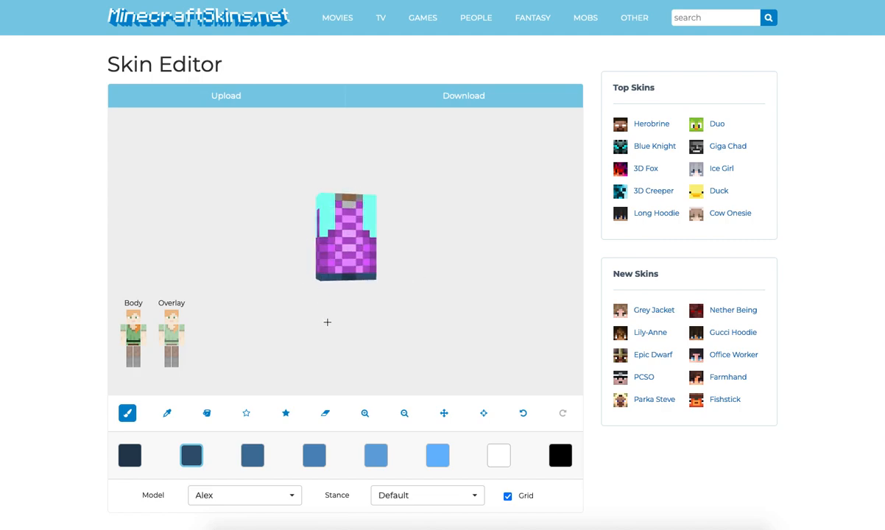
pyautogui.moveTo(316, 307); pyautogui.dragTo(319, 256)
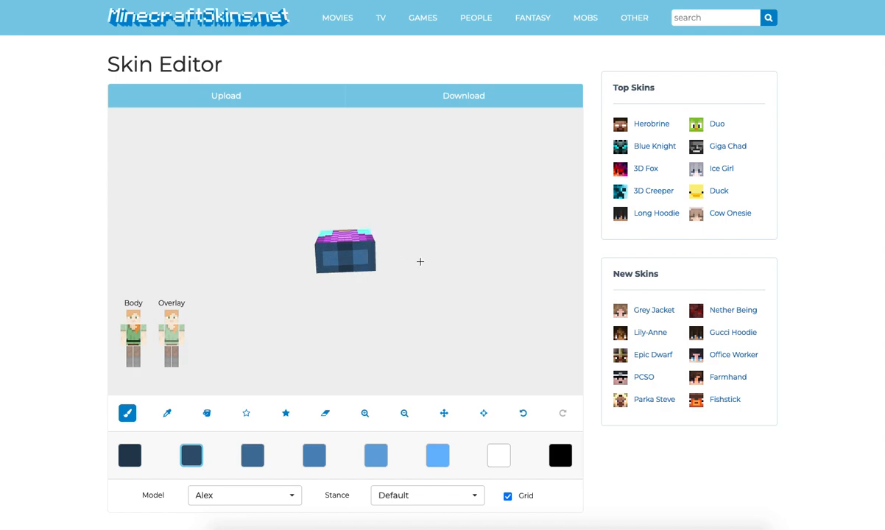
# Darken the middle of the torso's side waistband with the darkest navy.
pyautogui.click(129, 452)
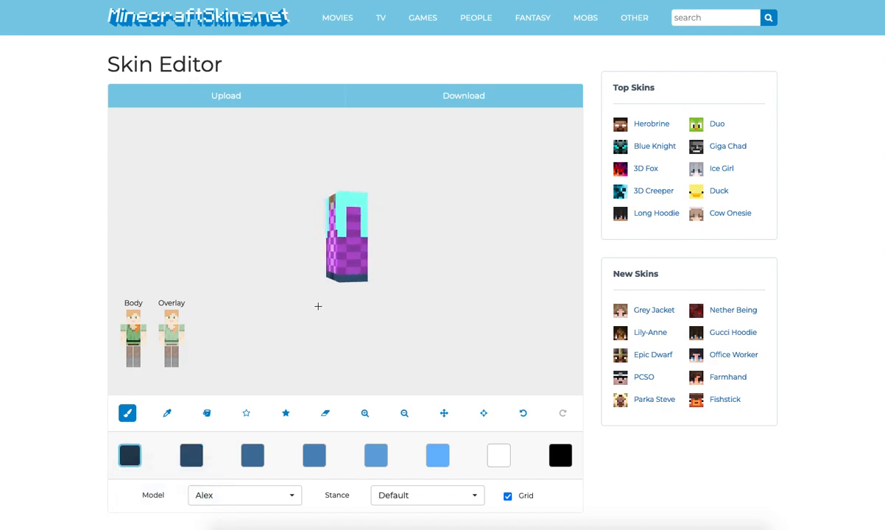
pyautogui.moveTo(357, 291); pyautogui.dragTo(352, 249)
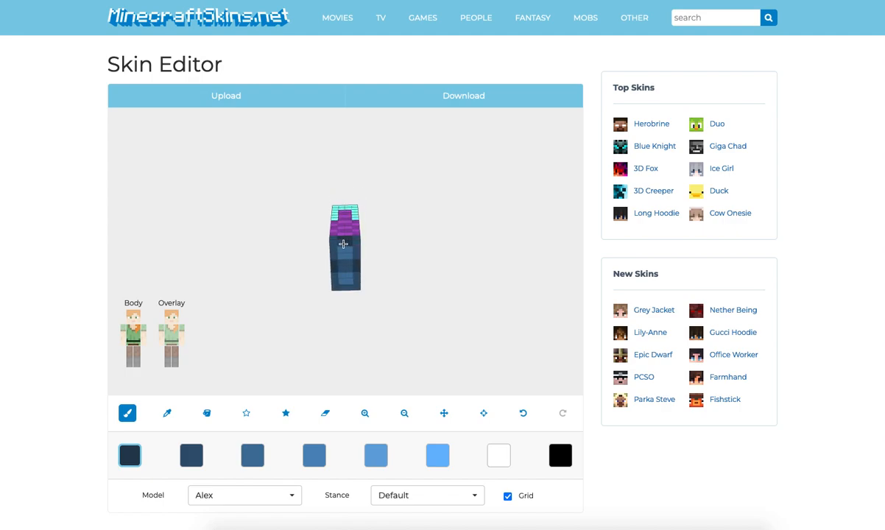
pyautogui.moveTo(405, 265); pyautogui.dragTo(345, 253)
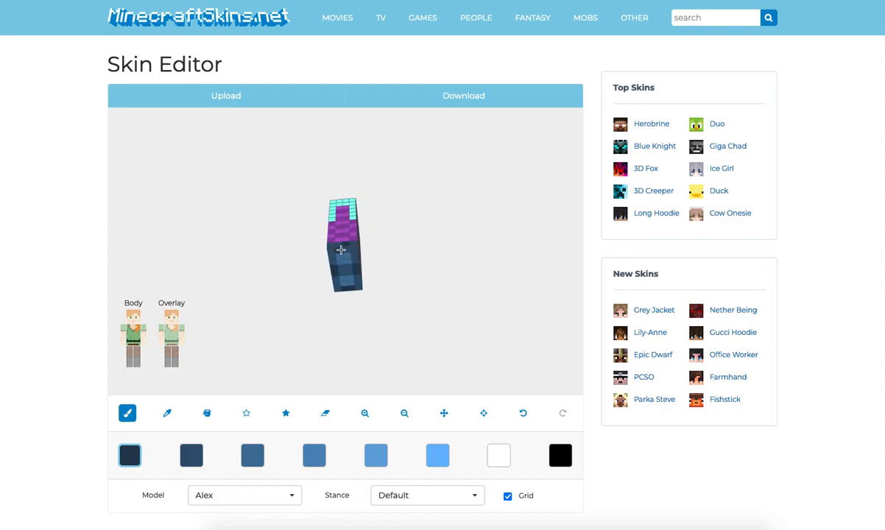
# Shade the side waistband and underside of the torso with the second- and third-darkest blues.
pyautogui.click(192, 455)
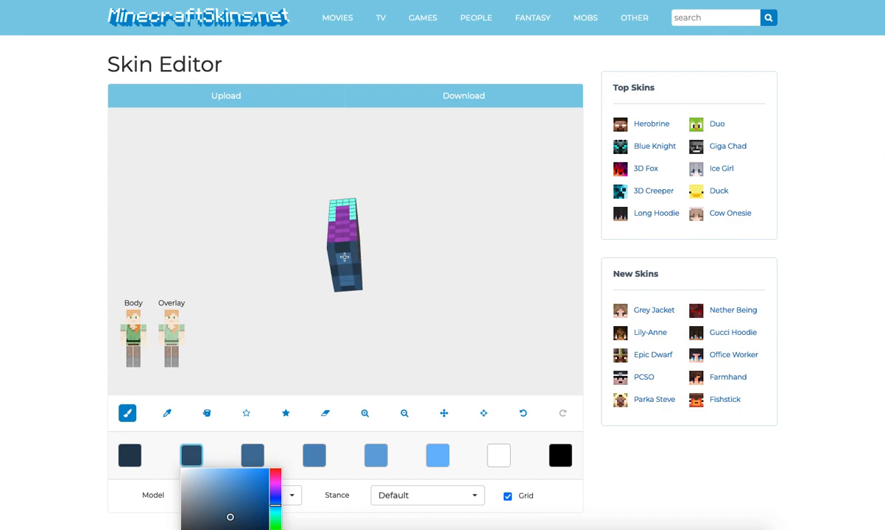
pyautogui.moveTo(351, 285); pyautogui.dragTo(516, 333)
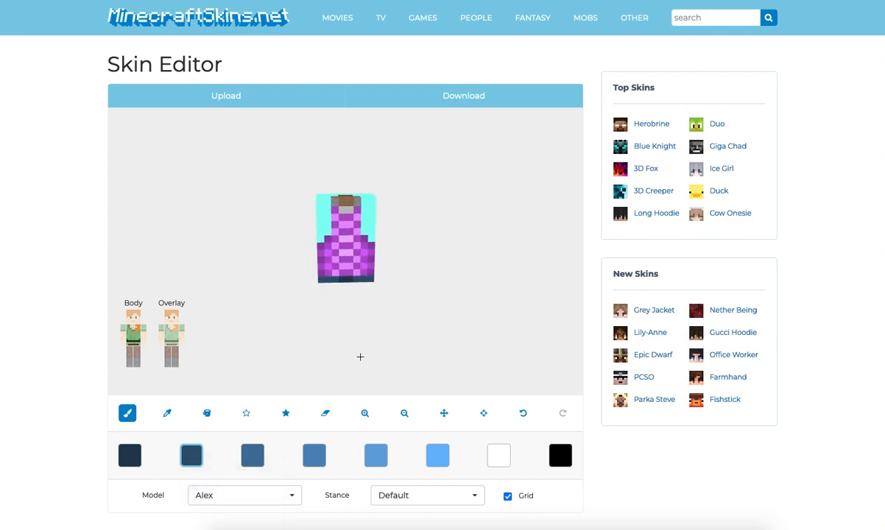
pyautogui.click(252, 460)
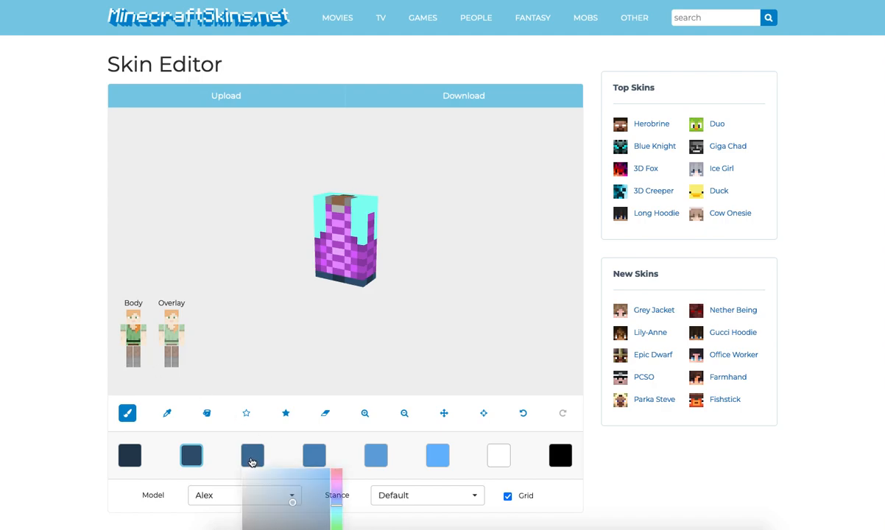
pyautogui.moveTo(288, 331); pyautogui.dragTo(308, 249)
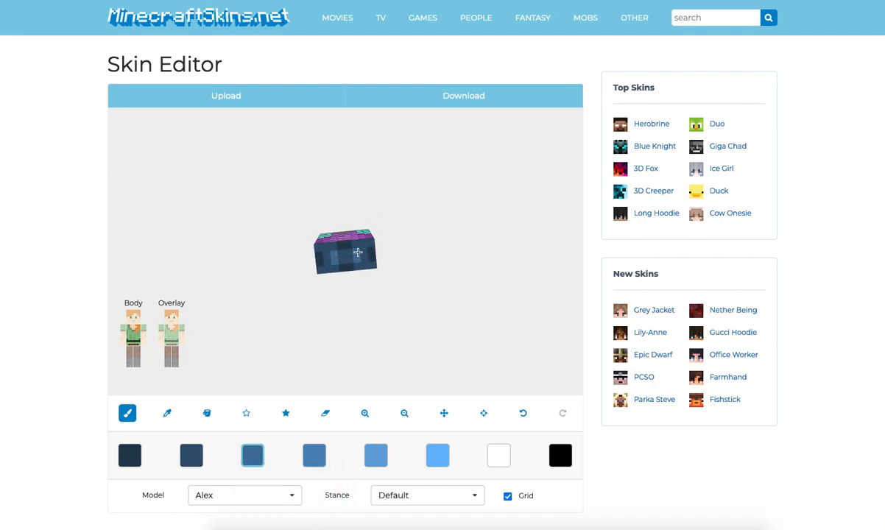
# Show only the two legs and paint a horizontal second-darkest blue stripe across the middle of the trousers.
pyautogui.click(136, 358)
pyautogui.click(135, 335)
pyautogui.moveTo(237, 301); pyautogui.dragTo(228, 350)
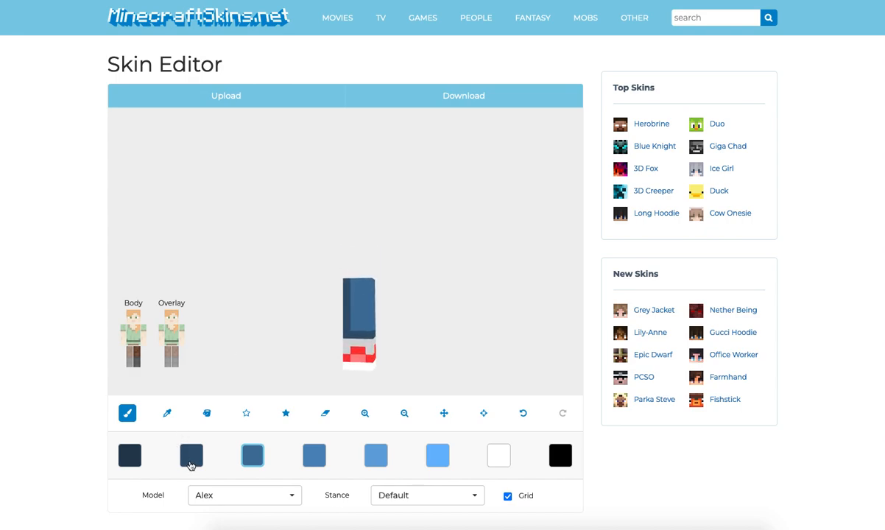
pyautogui.click(191, 465)
pyautogui.click(366, 308)
pyautogui.click(524, 414)
pyautogui.click(128, 358)
pyautogui.click(483, 413)
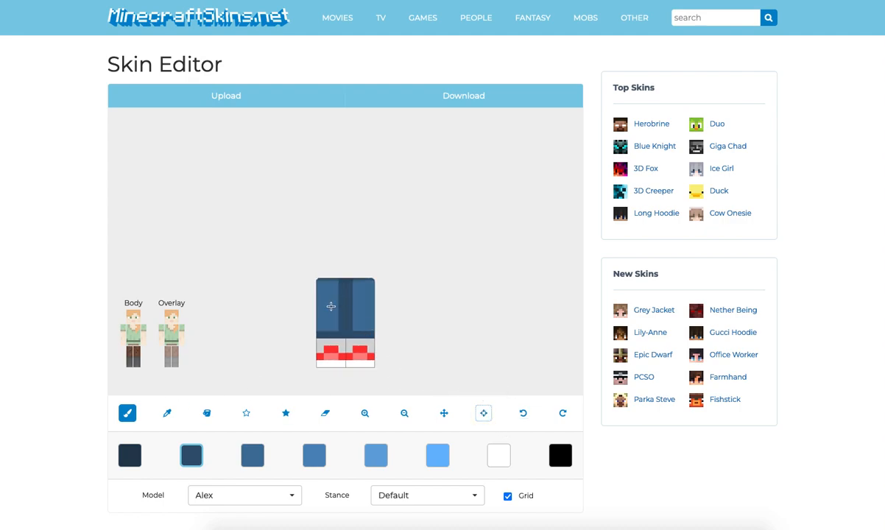
pyautogui.moveTo(350, 309)
pyautogui.mouseDown()
pyautogui.moveTo(405, 311)
pyautogui.moveTo(316, 308)
pyautogui.moveTo(364, 304)
pyautogui.mouseUp()
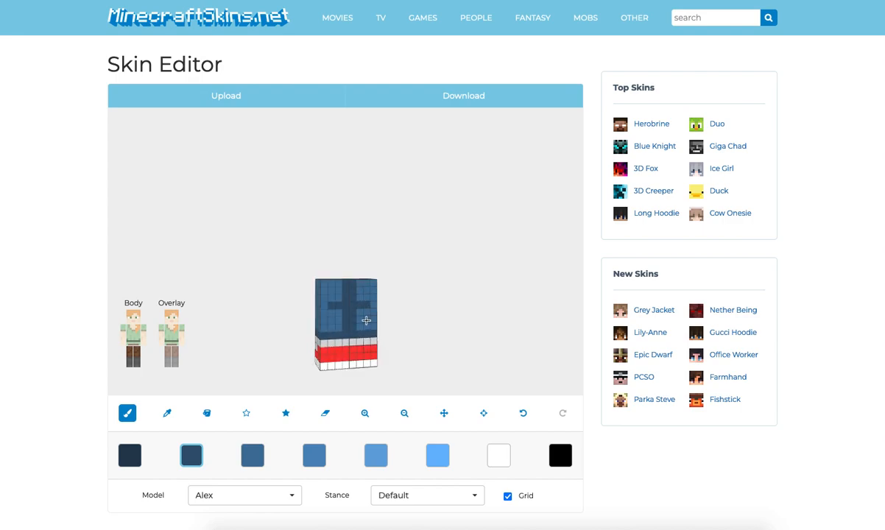
pyautogui.moveTo(341, 310); pyautogui.dragTo(380, 306)
# Display both arms to compare their stripes with the trouser stripe, and hide them again.
pyautogui.click(142, 339)
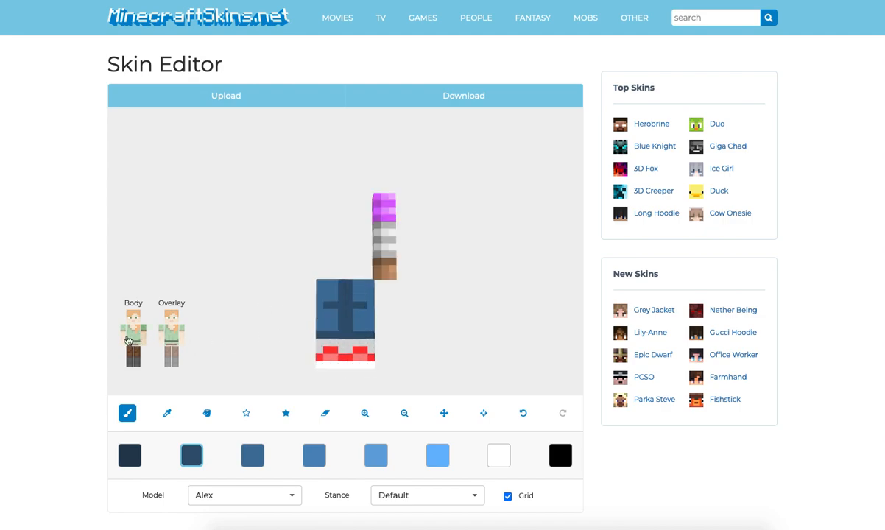
pyautogui.click(124, 337)
pyautogui.moveTo(219, 250); pyautogui.dragTo(495, 255)
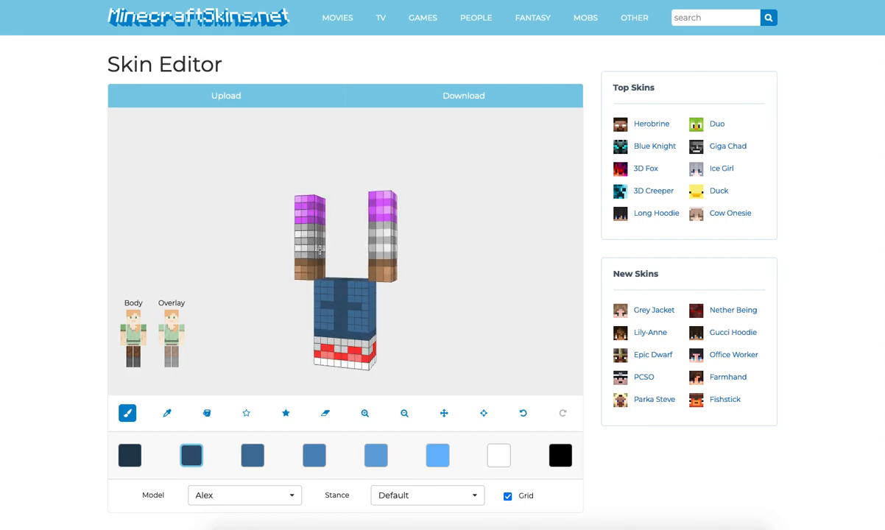
pyautogui.click(123, 340)
pyautogui.click(144, 340)
# Isolate the character's right leg and paint evenly spaced second-darkest blue stripes around its trousers.
pyautogui.click(138, 357)
pyautogui.moveTo(236, 289); pyautogui.dragTo(259, 279)
pyautogui.moveTo(340, 319)
pyautogui.mouseDown()
pyautogui.moveTo(316, 319)
pyautogui.moveTo(340, 320)
pyautogui.mouseUp()
pyautogui.moveTo(335, 320)
pyautogui.mouseDown()
pyautogui.moveTo(300, 288)
pyautogui.moveTo(362, 288)
pyautogui.mouseUp()
pyautogui.moveTo(358, 322); pyautogui.dragTo(335, 321)
# Isolate the character's left leg and paint matching second-darkest blue stripes around its trousers.
pyautogui.click(136, 360)
pyautogui.click(131, 360)
pyautogui.moveTo(252, 326); pyautogui.dragTo(300, 326)
pyautogui.moveTo(358, 318)
pyautogui.mouseDown()
pyautogui.moveTo(309, 318)
pyautogui.moveTo(315, 285)
pyautogui.mouseUp()
pyautogui.moveTo(296, 286); pyautogui.dragTo(348, 289)
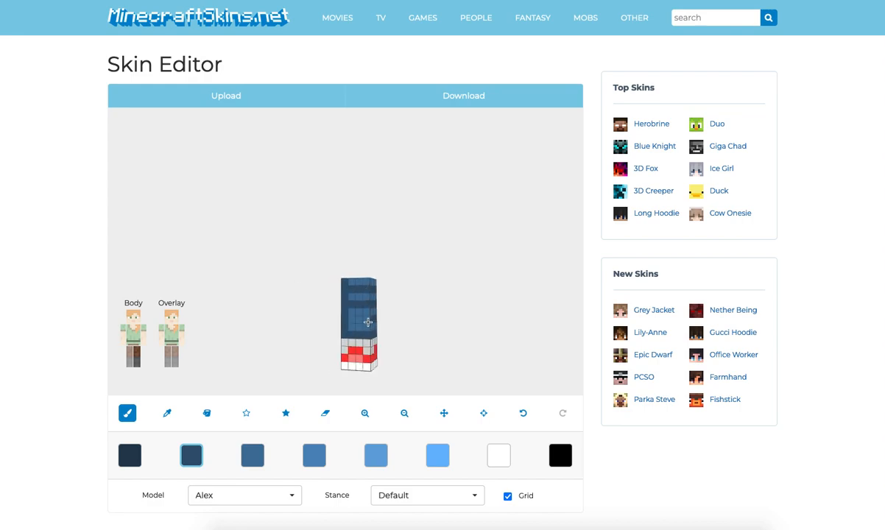
# Paint darkest navy squares on the left leg's stripes along the inner edge, outer side and inner side.
pyautogui.click(484, 413)
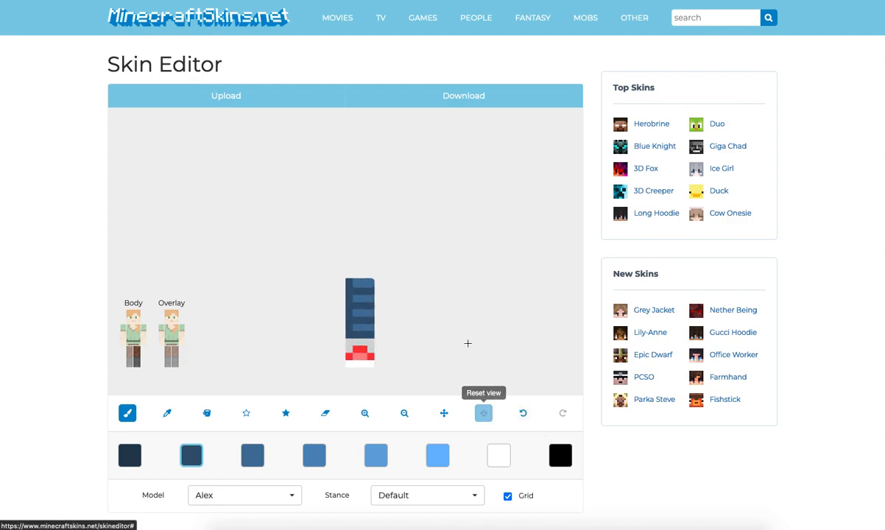
pyautogui.click(129, 455)
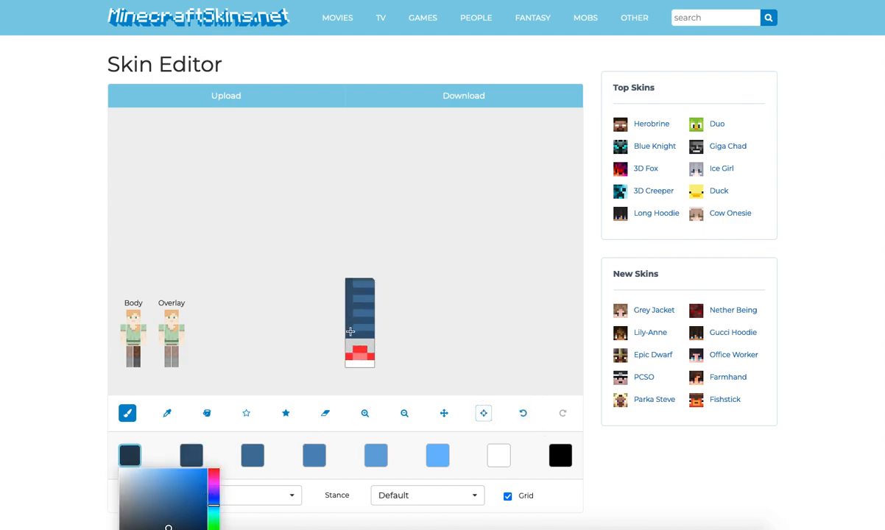
pyautogui.moveTo(351, 332); pyautogui.dragTo(352, 320)
pyautogui.moveTo(427, 305); pyautogui.dragTo(385, 304)
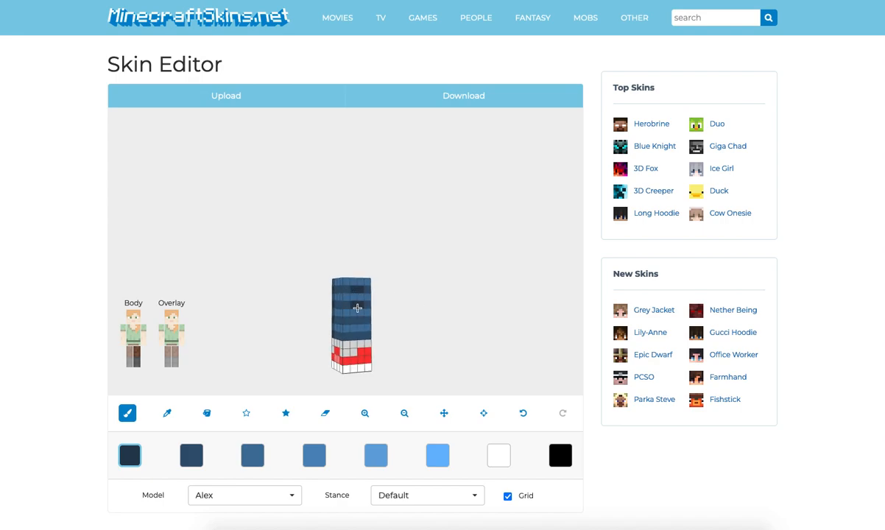
pyautogui.moveTo(419, 326); pyautogui.dragTo(342, 333)
pyautogui.moveTo(402, 296); pyautogui.dragTo(336, 292)
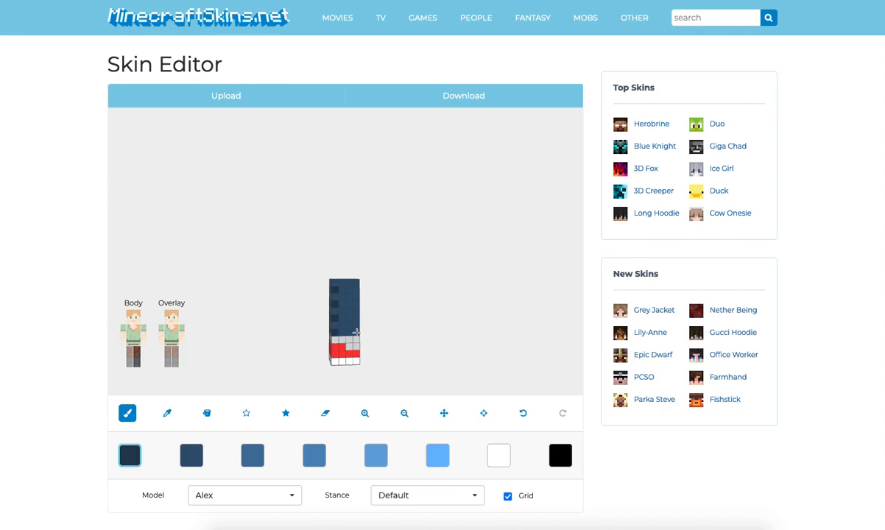
pyautogui.moveTo(356, 291)
pyautogui.mouseDown()
pyautogui.moveTo(437, 333)
pyautogui.moveTo(344, 259)
pyautogui.moveTo(420, 261)
pyautogui.moveTo(417, 223)
pyautogui.moveTo(345, 305)
pyautogui.mouseUp()
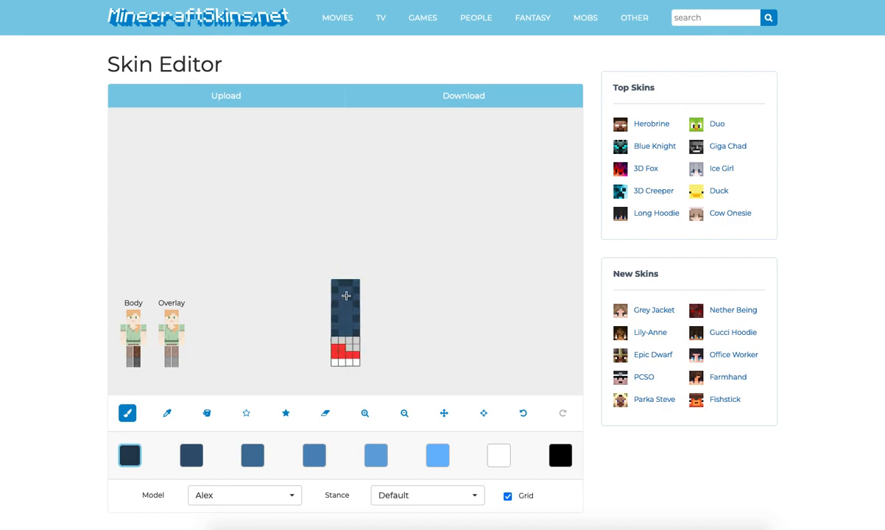
pyautogui.moveTo(348, 327); pyautogui.dragTo(303, 319)
# Isolate the right leg and paint matching darkest navy squares on its stripes, undoing stray strokes.
pyautogui.click(129, 360)
pyautogui.click(136, 360)
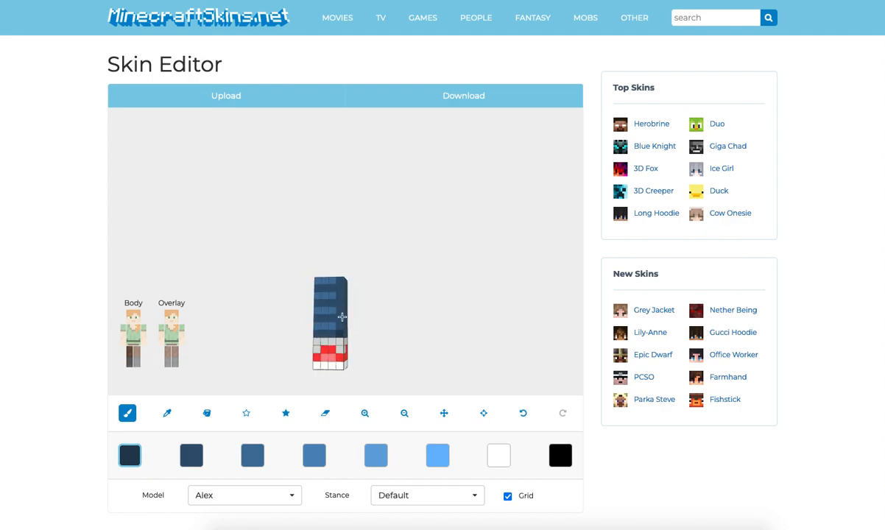
pyautogui.click(523, 413)
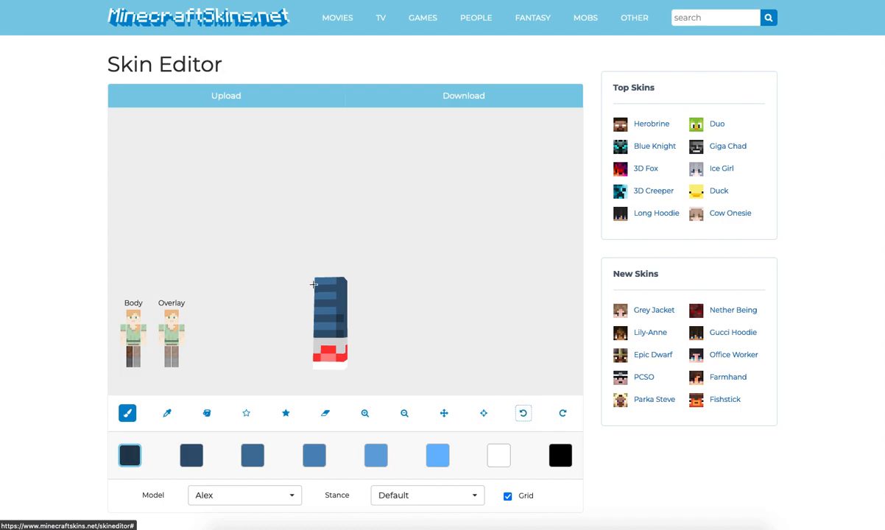
pyautogui.moveTo(340, 281); pyautogui.dragTo(337, 304)
pyautogui.click(522, 413)
pyautogui.click(336, 291)
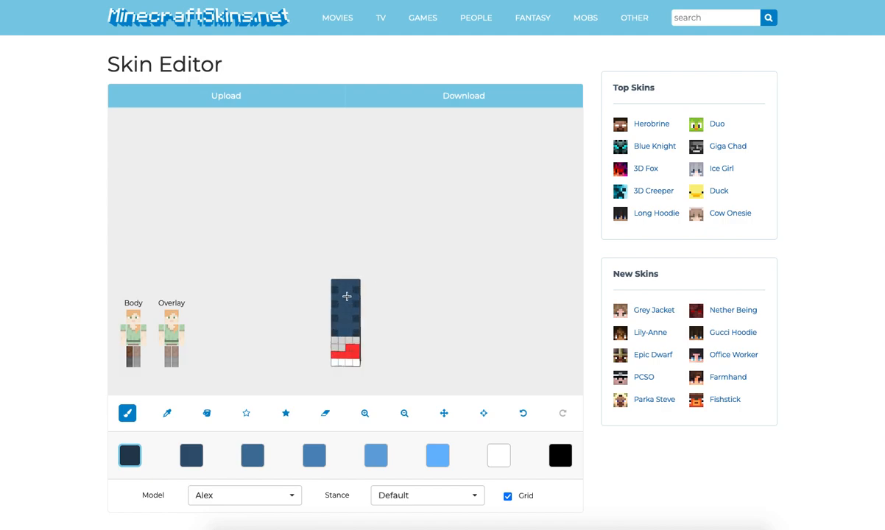
pyautogui.moveTo(348, 324); pyautogui.dragTo(350, 290)
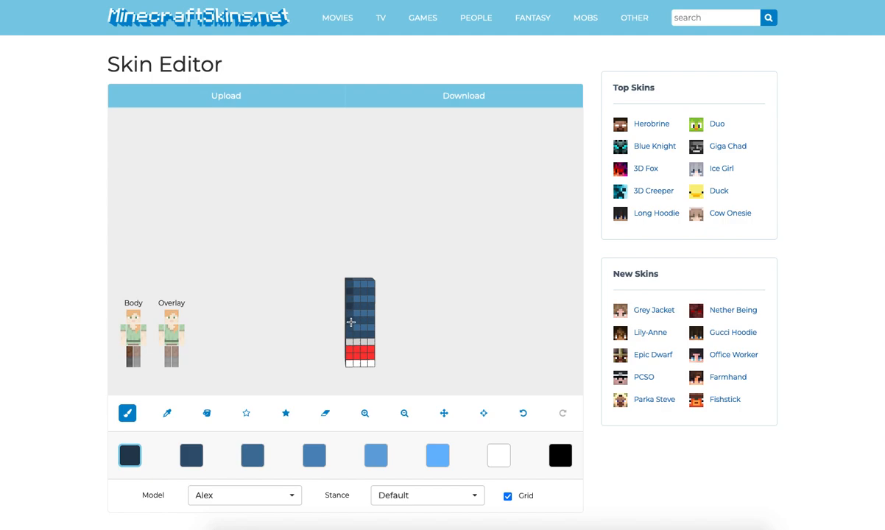
pyautogui.moveTo(351, 335)
pyautogui.mouseDown()
pyautogui.moveTo(393, 312)
pyautogui.moveTo(350, 334)
pyautogui.mouseUp()
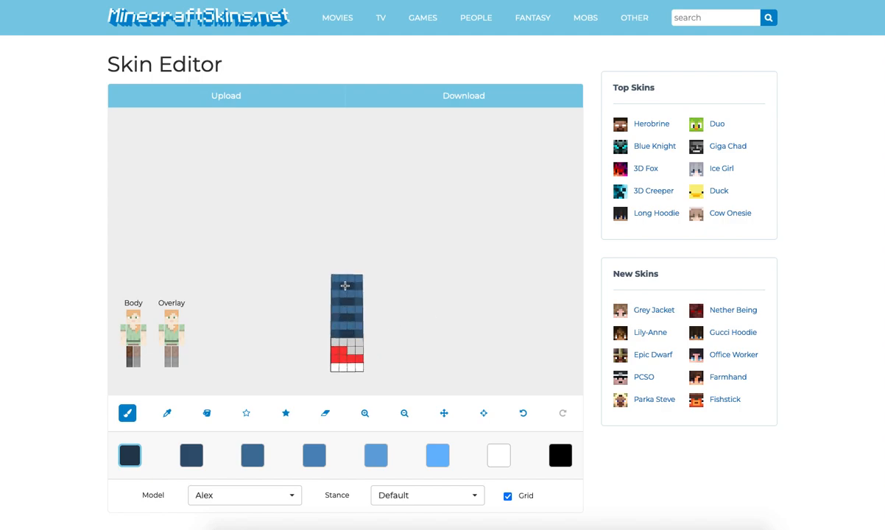
# Fill the gaps between the navy squares on both legs' outer sides with the second-darkest blue.
pyautogui.click(192, 455)
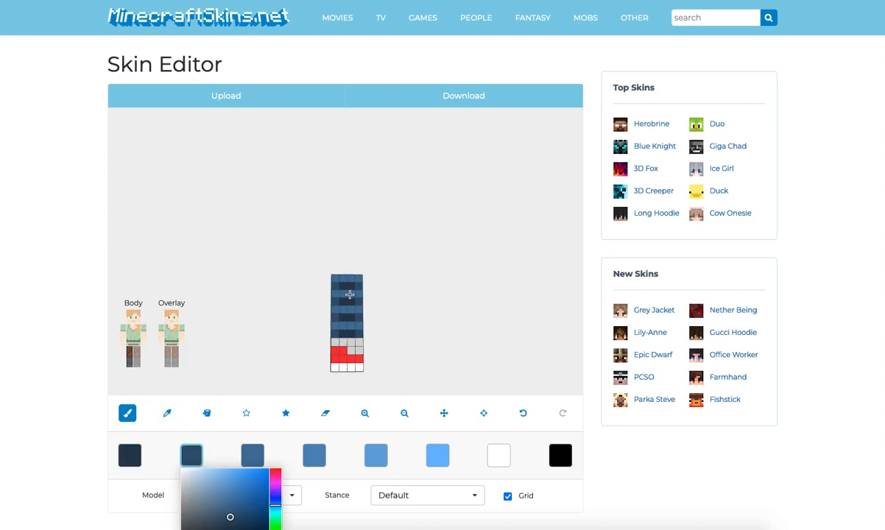
pyautogui.click(350, 294)
pyautogui.moveTo(349, 324); pyautogui.dragTo(344, 270)
pyautogui.click(138, 361)
pyautogui.click(131, 361)
pyautogui.moveTo(308, 295); pyautogui.dragTo(251, 290)
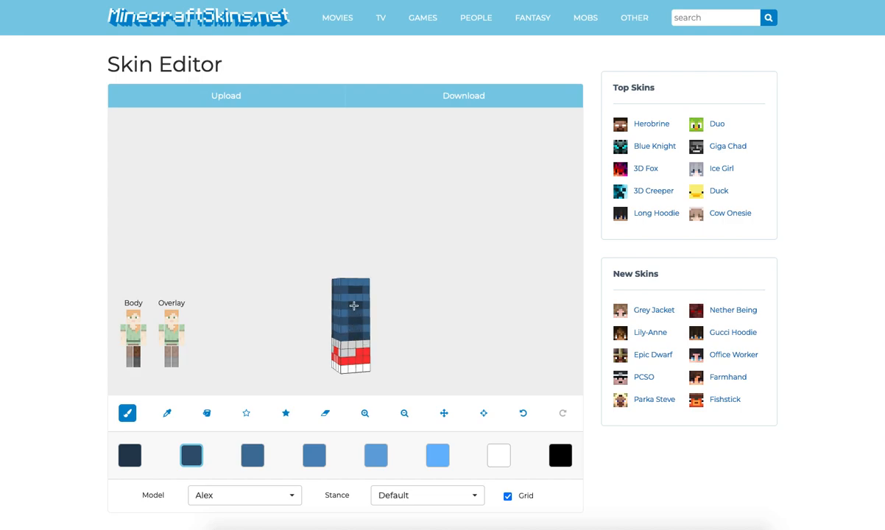
pyautogui.moveTo(356, 284); pyautogui.dragTo(278, 401)
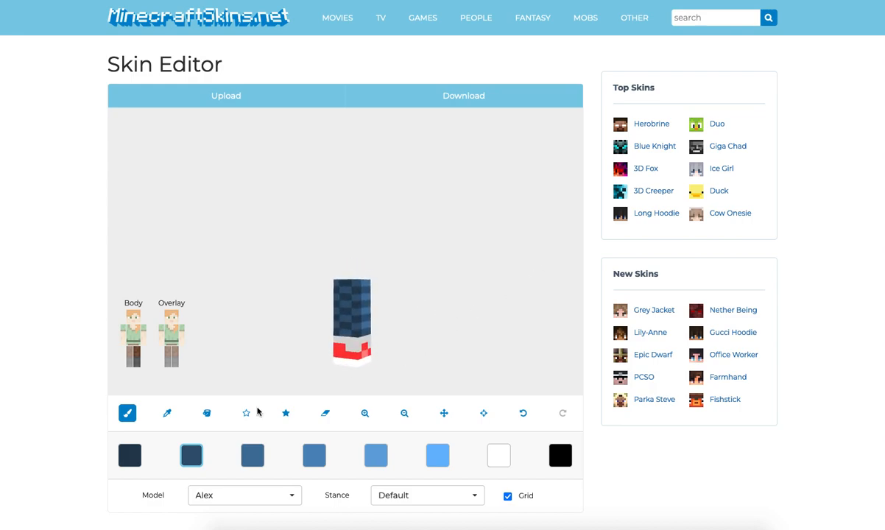
# Change the darkest navy swatch to a deeper navy and add checks with it to the legs' inner sides.
pyautogui.click(129, 455)
pyautogui.scroll(-1, 170, 515)
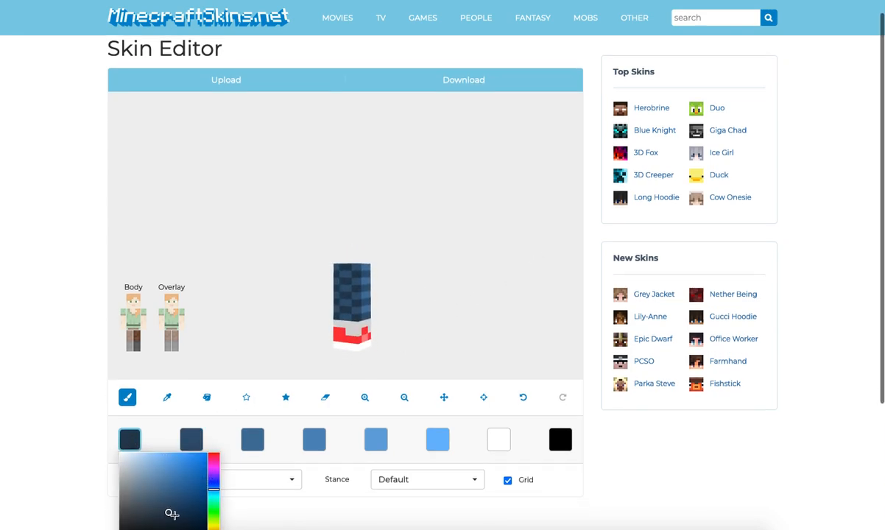
pyautogui.click(168, 517)
pyautogui.moveTo(297, 287); pyautogui.dragTo(345, 273)
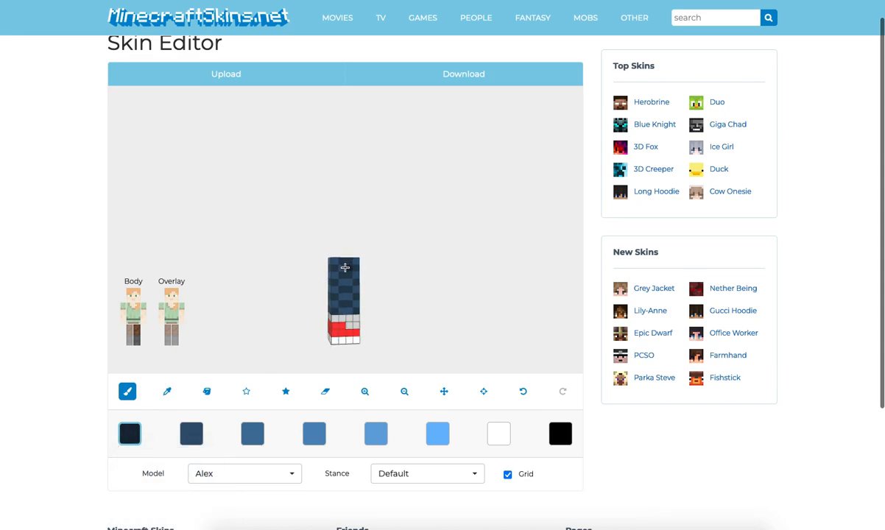
pyautogui.moveTo(348, 309)
pyautogui.mouseDown()
pyautogui.moveTo(451, 304)
pyautogui.moveTo(439, 301)
pyautogui.moveTo(446, 326)
pyautogui.moveTo(426, 316)
pyautogui.moveTo(429, 302)
pyautogui.moveTo(301, 322)
pyautogui.moveTo(131, 322)
pyautogui.moveTo(138, 341)
pyautogui.moveTo(251, 310)
pyautogui.moveTo(347, 315)
pyautogui.mouseUp()
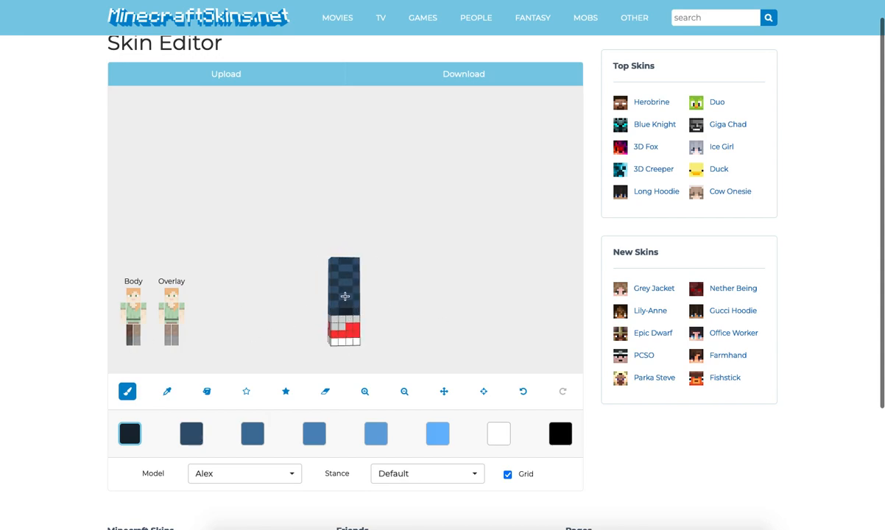
pyautogui.moveTo(340, 267); pyautogui.dragTo(439, 328)
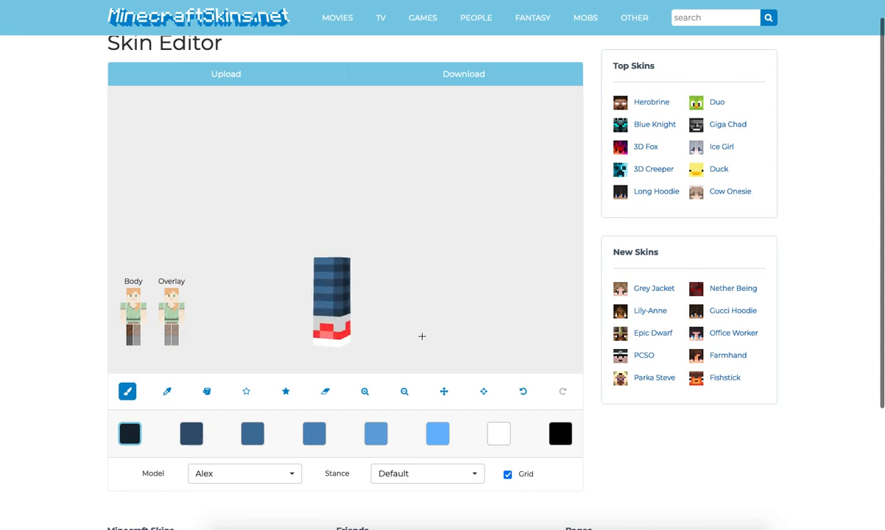
# Show both legs and sample the navy from the inner trouser edge back into the first swatch.
pyautogui.click(135, 337)
pyautogui.moveTo(192, 244); pyautogui.dragTo(162, 383)
pyautogui.click(166, 391)
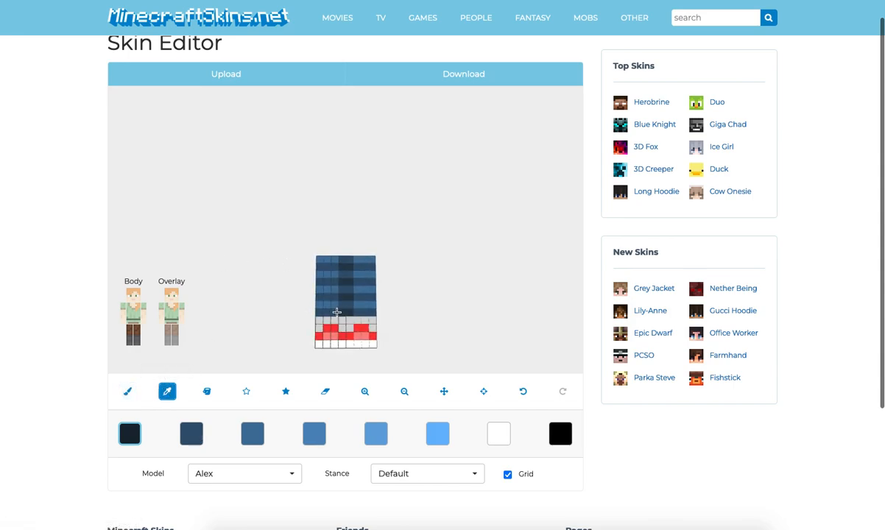
pyautogui.click(126, 391)
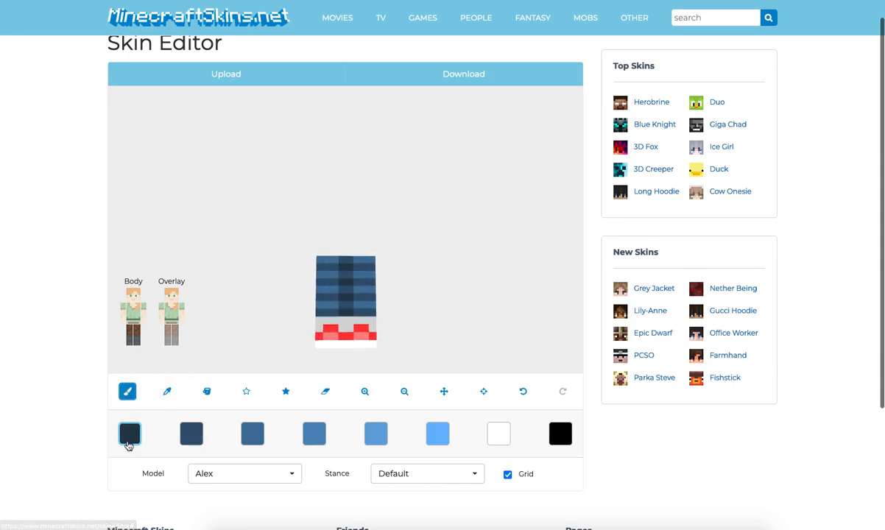
# Brighten the outer squares of the trousers' light stripes with the fourth, medium-blue swatch on the front, back and sides of both legs.
pyautogui.click(252, 433)
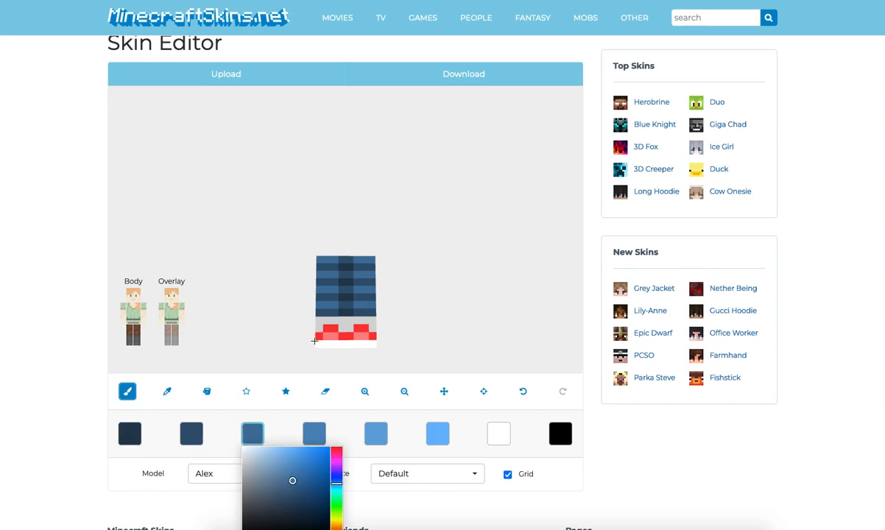
pyautogui.click(314, 435)
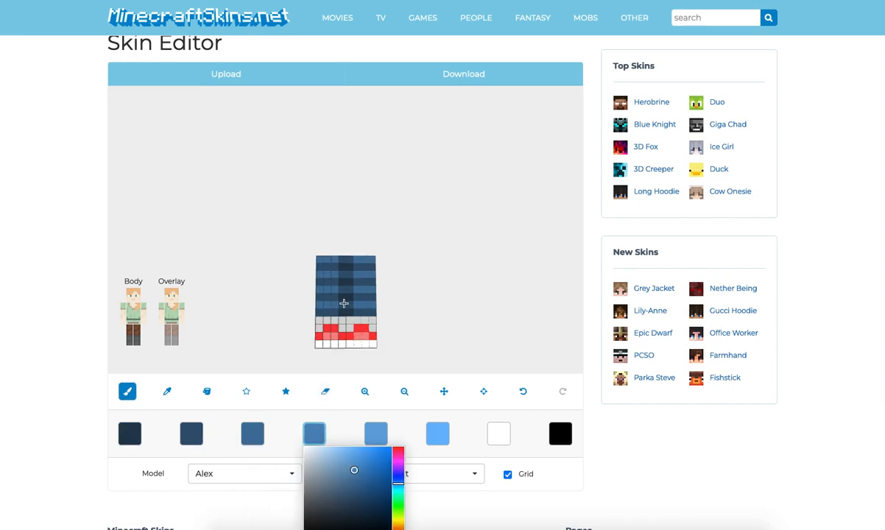
pyautogui.click(328, 305)
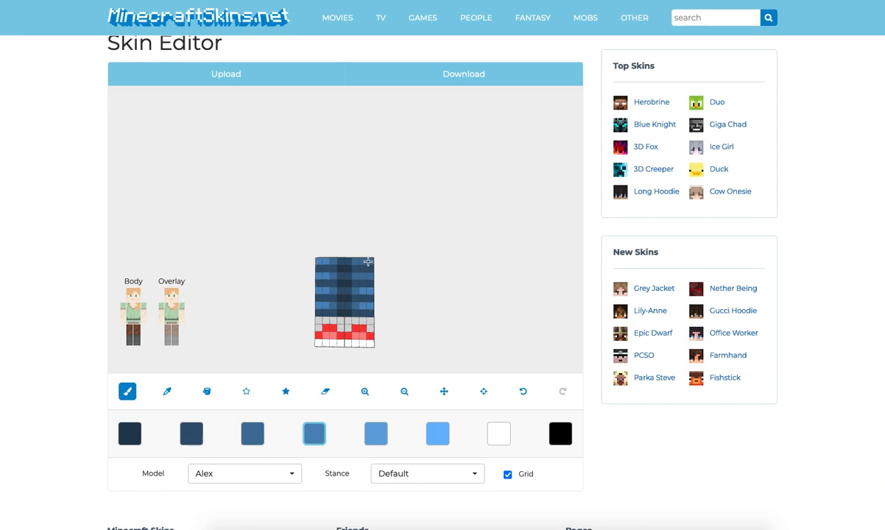
pyautogui.moveTo(439, 284); pyautogui.dragTo(394, 284)
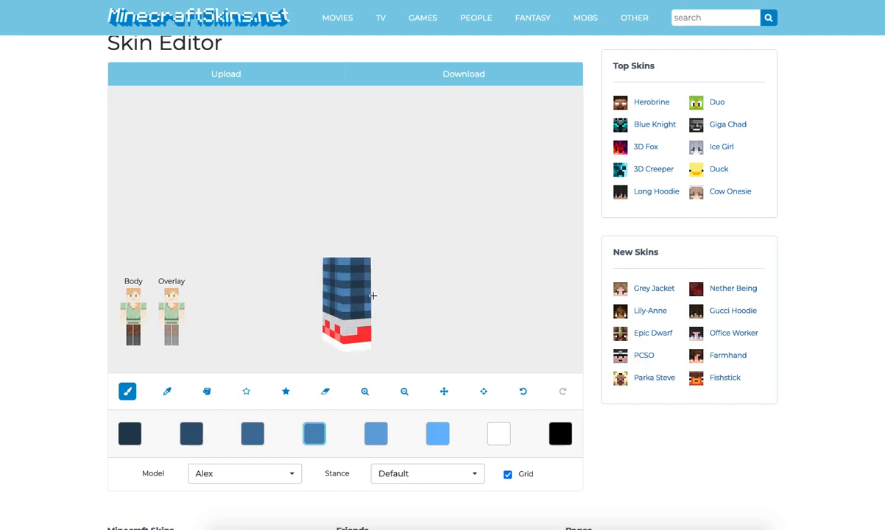
pyautogui.moveTo(368, 262); pyautogui.dragTo(324, 264)
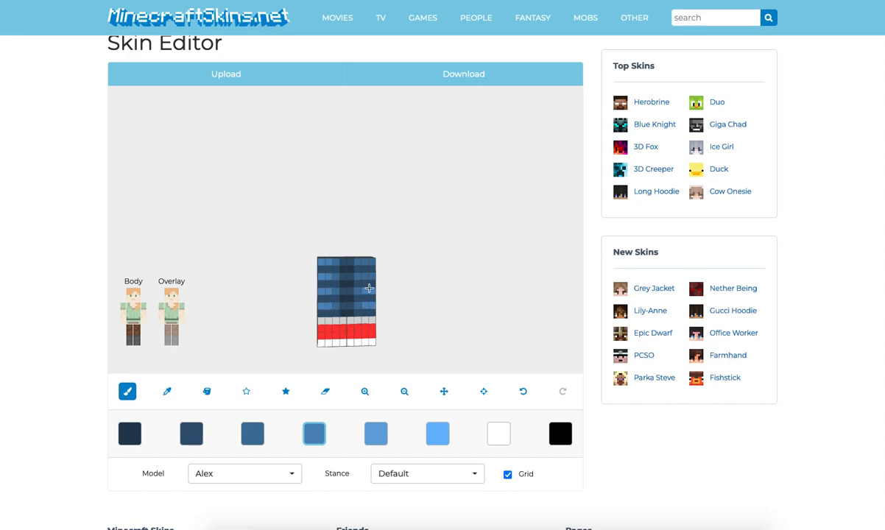
pyautogui.moveTo(371, 263); pyautogui.dragTo(348, 264)
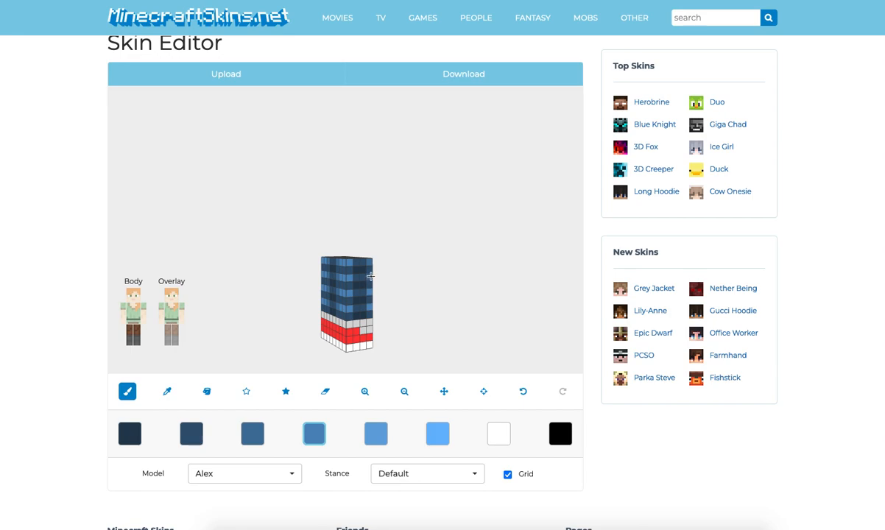
pyautogui.moveTo(371, 262); pyautogui.dragTo(327, 270)
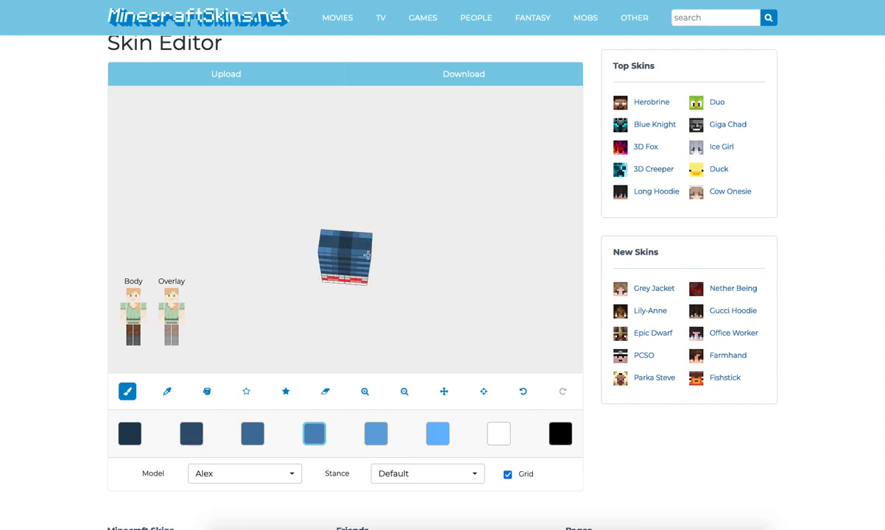
# Highlight the light stripes' outermost corner squares with the fifth, lighter-blue swatch all around both legs.
pyautogui.click(375, 434)
pyautogui.click(264, 306)
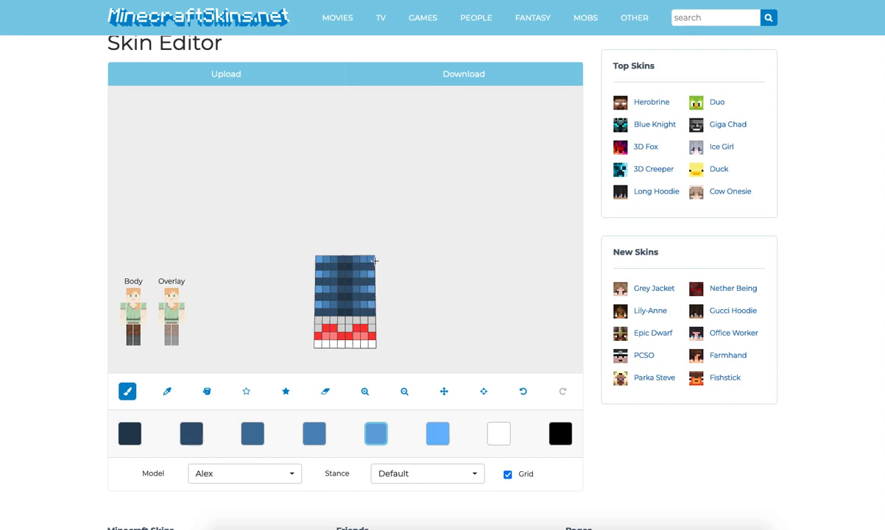
pyautogui.moveTo(423, 261); pyautogui.dragTo(348, 261)
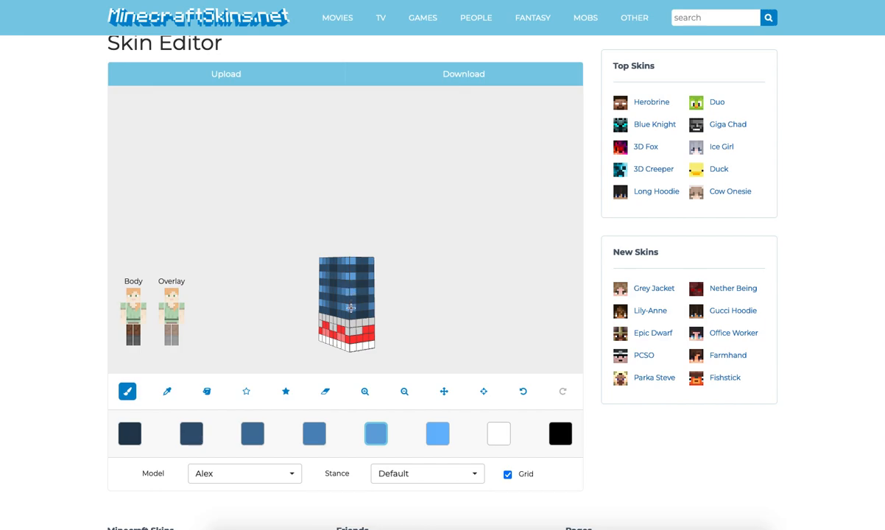
pyautogui.moveTo(401, 301); pyautogui.dragTo(334, 306)
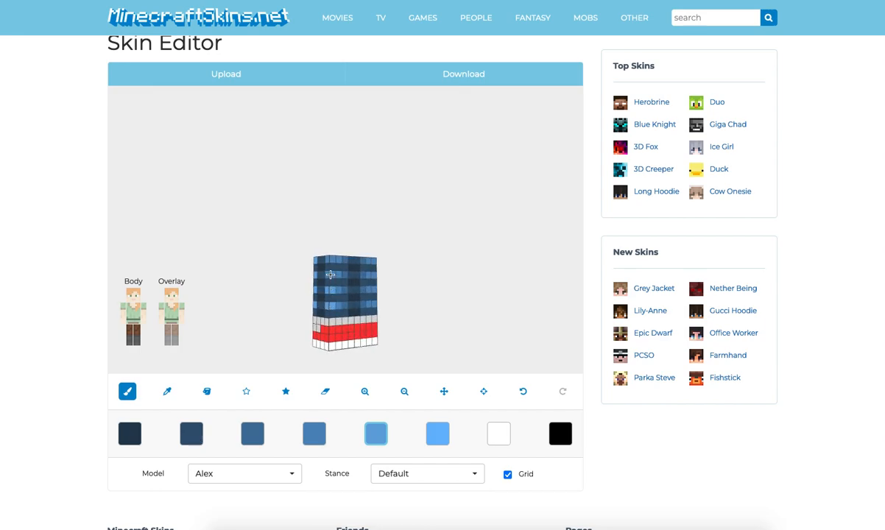
pyautogui.moveTo(328, 261); pyautogui.dragTo(358, 264)
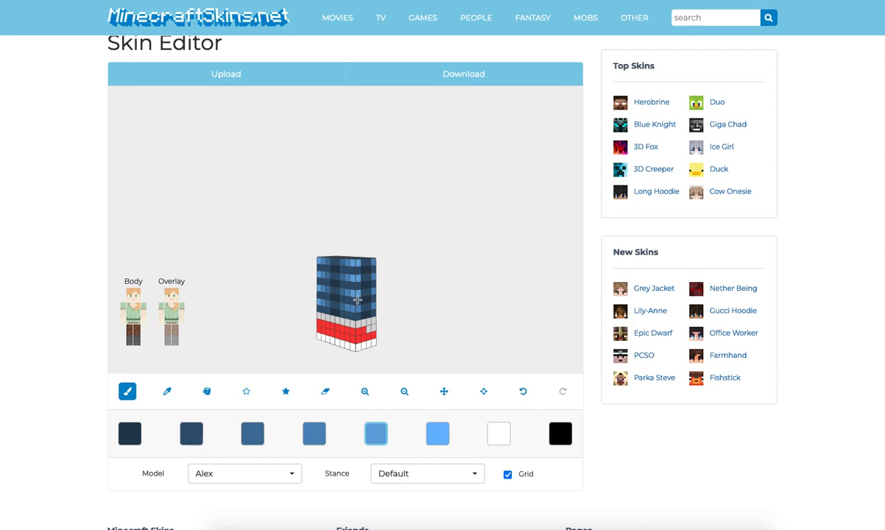
pyautogui.moveTo(356, 309)
pyautogui.mouseDown()
pyautogui.moveTo(439, 302)
pyautogui.moveTo(355, 305)
pyautogui.mouseUp()
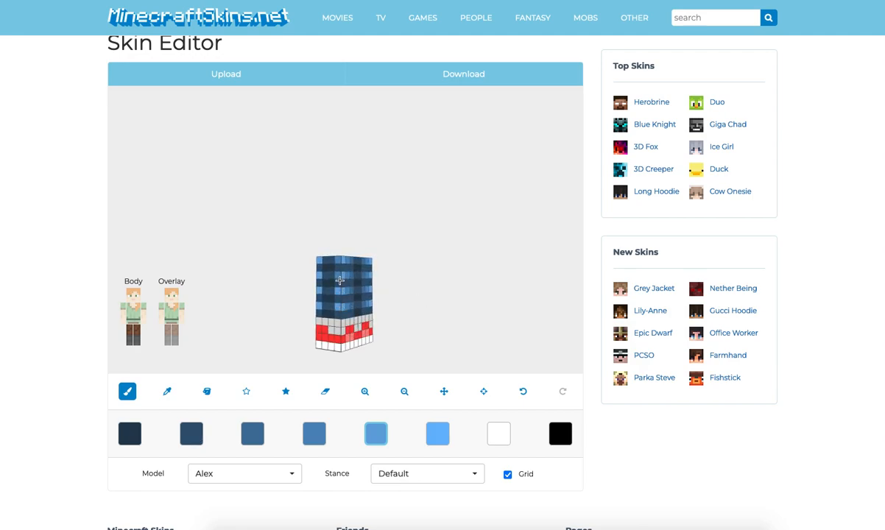
pyautogui.moveTo(343, 258); pyautogui.dragTo(360, 280)
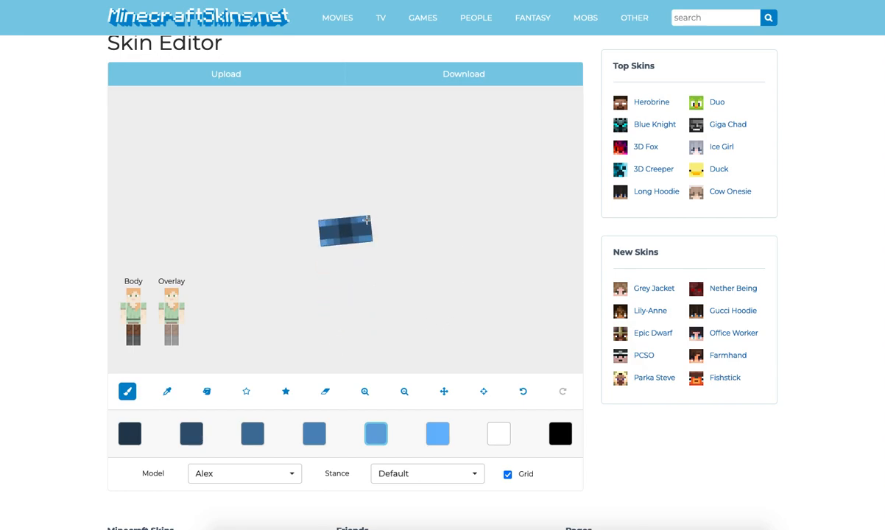
pyautogui.moveTo(369, 234); pyautogui.dragTo(273, 231)
# Examine the plaid trousers together with the torso and arms from several angles.
pyautogui.click(136, 331)
pyautogui.click(136, 336)
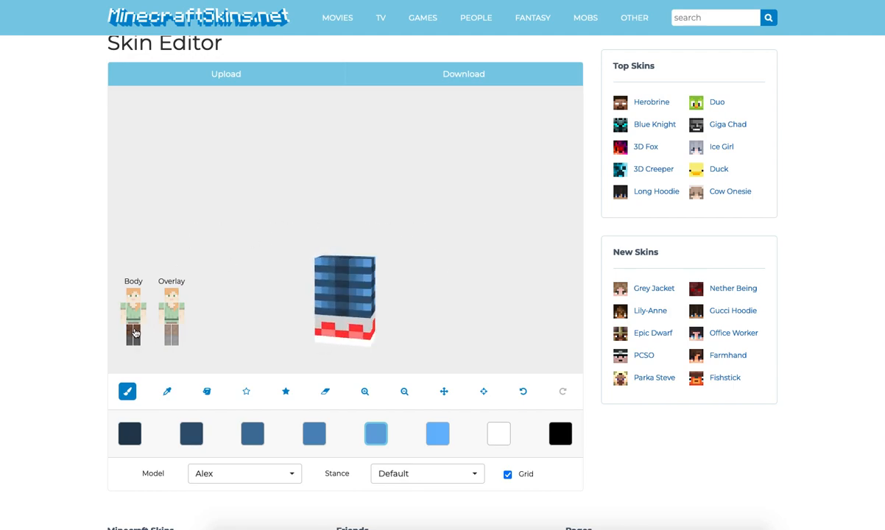
pyautogui.click(129, 316)
pyautogui.moveTo(194, 266); pyautogui.dragTo(473, 260)
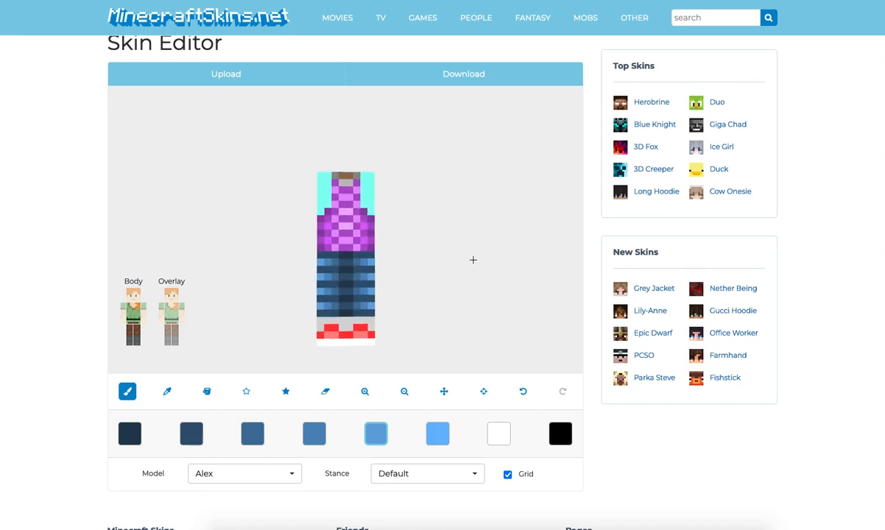
pyautogui.click(143, 317)
pyautogui.click(129, 317)
pyautogui.click(130, 317)
pyautogui.click(124, 319)
pyautogui.moveTo(191, 240); pyautogui.dragTo(169, 238)
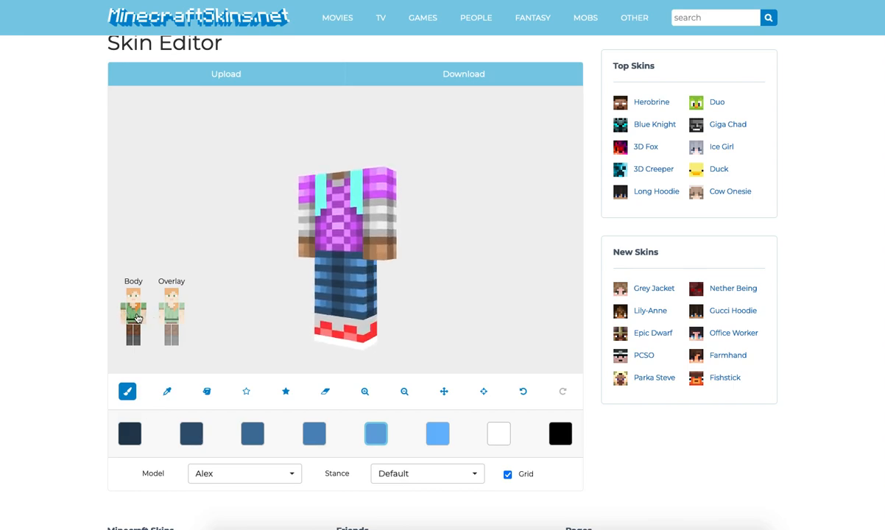
pyautogui.click(137, 317)
pyautogui.click(142, 317)
pyautogui.click(124, 317)
# Isolate the right leg and shade its shoe upper with the shoe's sampled light grey, darkened to a mid grey in the fifth swatch.
pyautogui.click(137, 333)
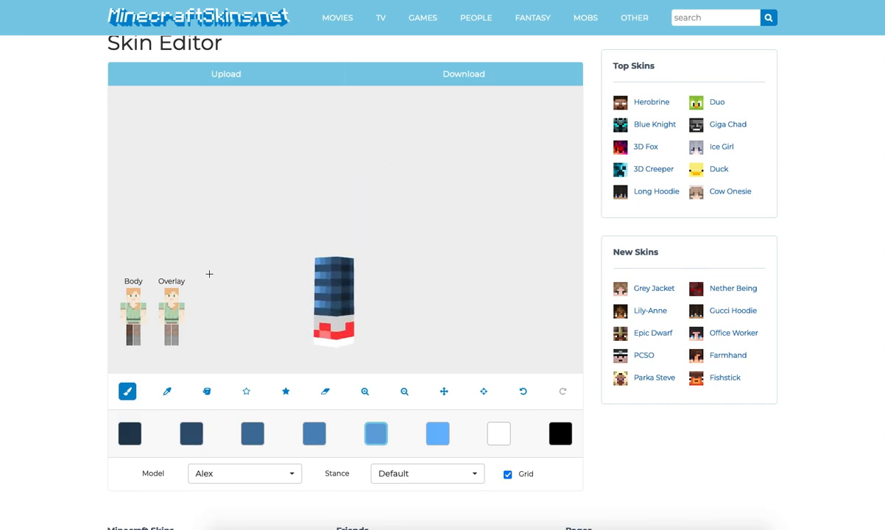
pyautogui.click(167, 391)
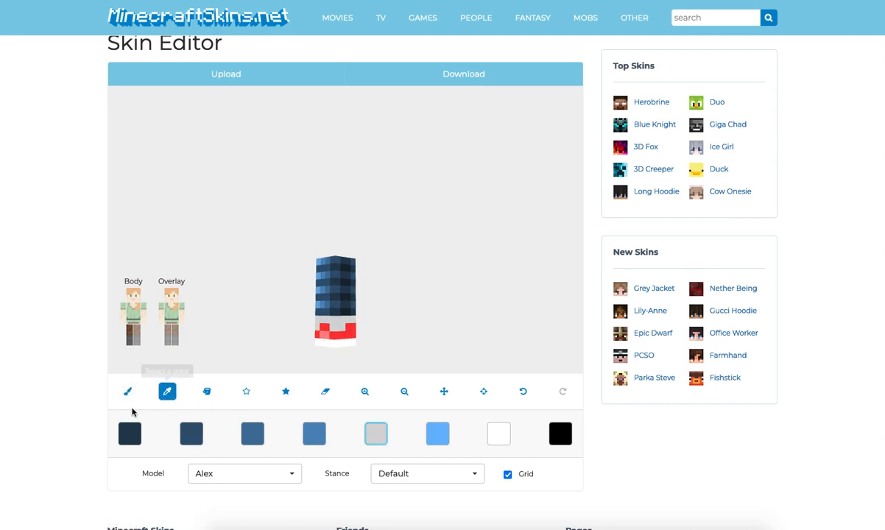
pyautogui.click(127, 391)
pyautogui.click(376, 435)
pyautogui.moveTo(365, 467); pyautogui.dragTo(362, 471)
pyautogui.moveTo(339, 328)
pyautogui.mouseDown()
pyautogui.moveTo(336, 321)
pyautogui.moveTo(385, 321)
pyautogui.moveTo(355, 322)
pyautogui.moveTo(352, 330)
pyautogui.mouseUp()
pyautogui.click(354, 329)
pyautogui.moveTo(436, 332); pyautogui.dragTo(373, 327)
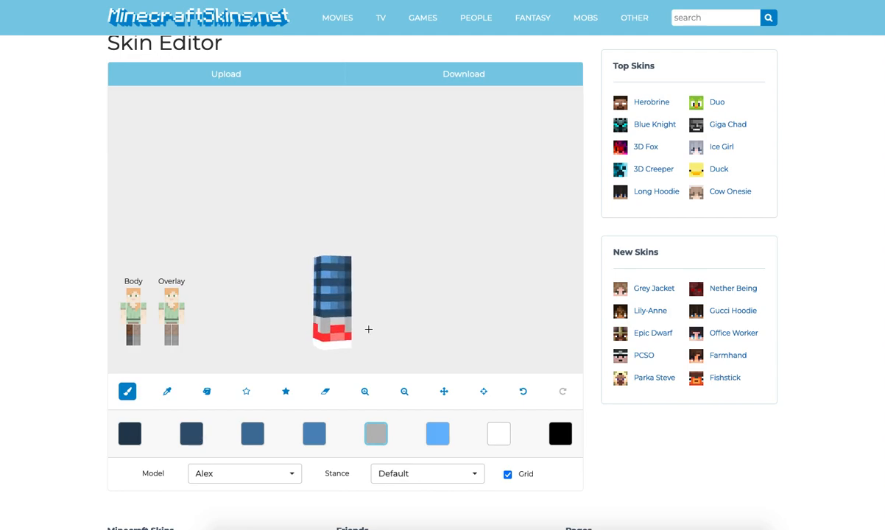
# Isolate the left leg and paint matching mid-grey squares on its shoe upper.
pyautogui.click(137, 339)
pyautogui.click(131, 338)
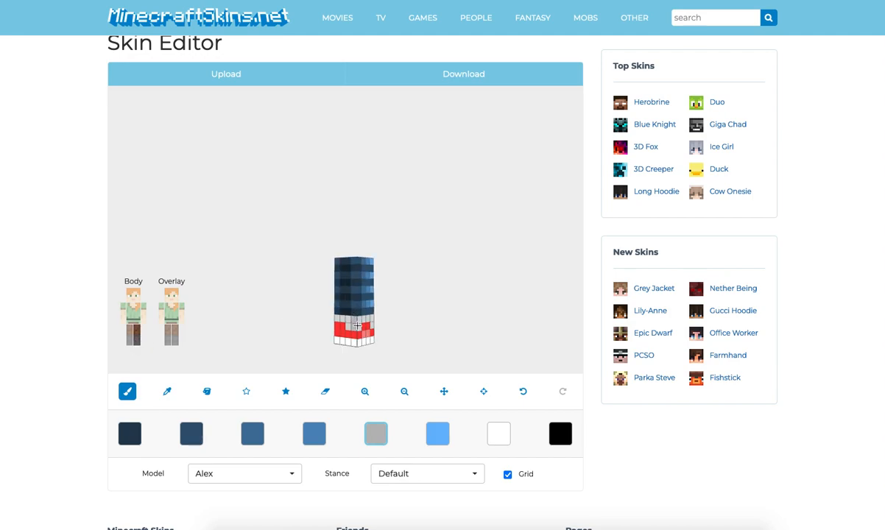
pyautogui.moveTo(345, 320); pyautogui.dragTo(434, 328)
# Darken the grey swatch further and paint the inner edges of both shoe uppers with it, one leg at a time.
pyautogui.moveTo(130, 340); pyautogui.dragTo(446, 266)
pyautogui.click(136, 340)
pyautogui.click(384, 435)
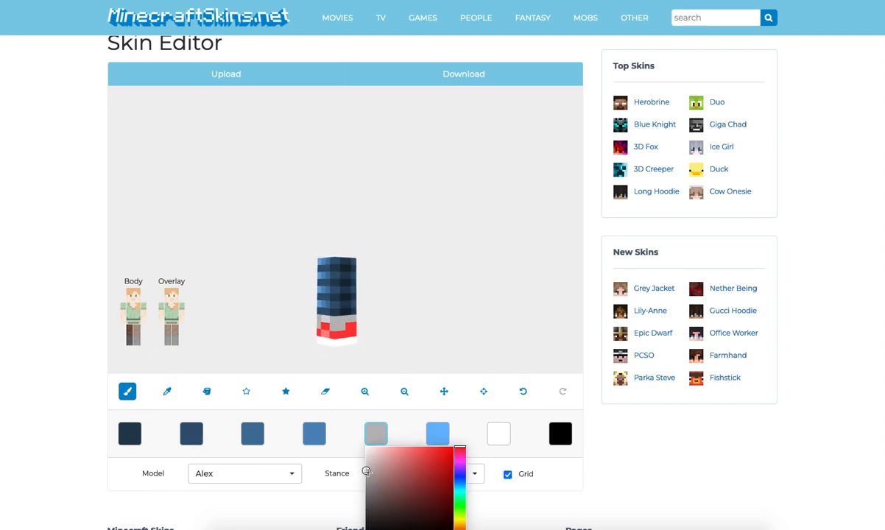
pyautogui.moveTo(365, 473); pyautogui.dragTo(360, 482)
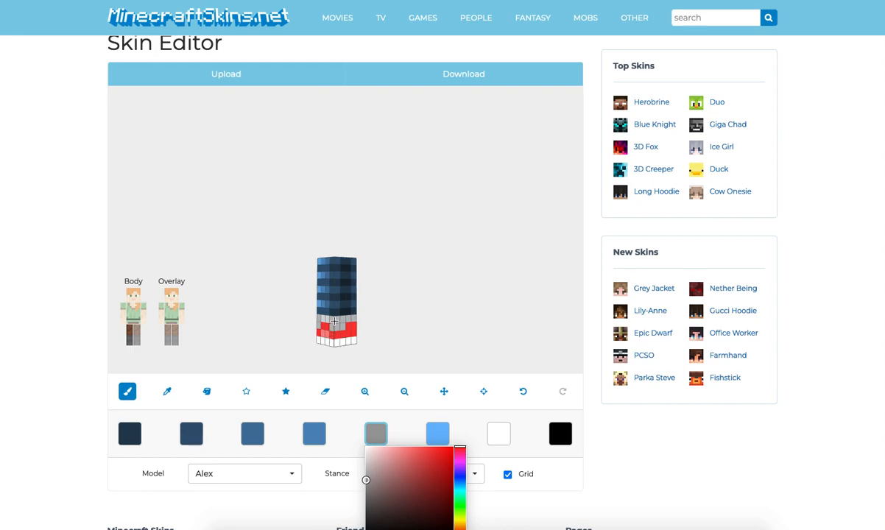
pyautogui.moveTo(330, 320); pyautogui.dragTo(335, 327)
pyautogui.moveTo(336, 322); pyautogui.dragTo(353, 322, button='right')
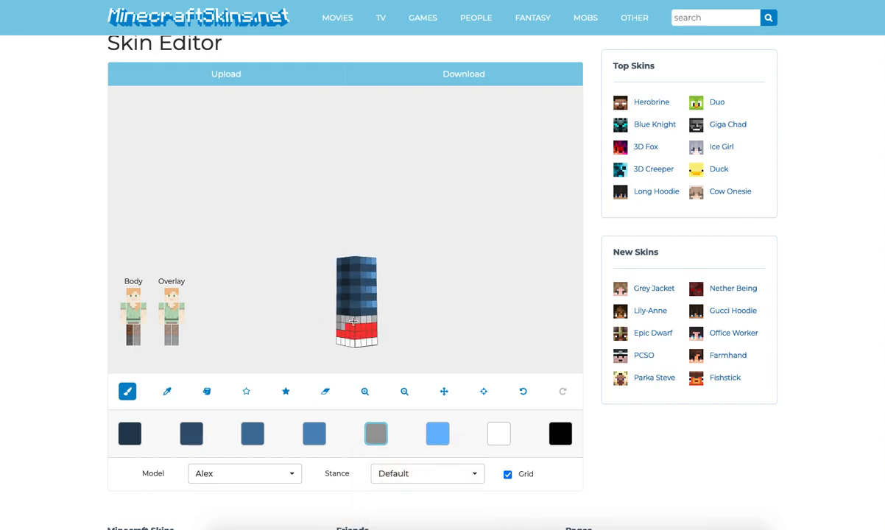
pyautogui.moveTo(445, 336); pyautogui.dragTo(468, 335)
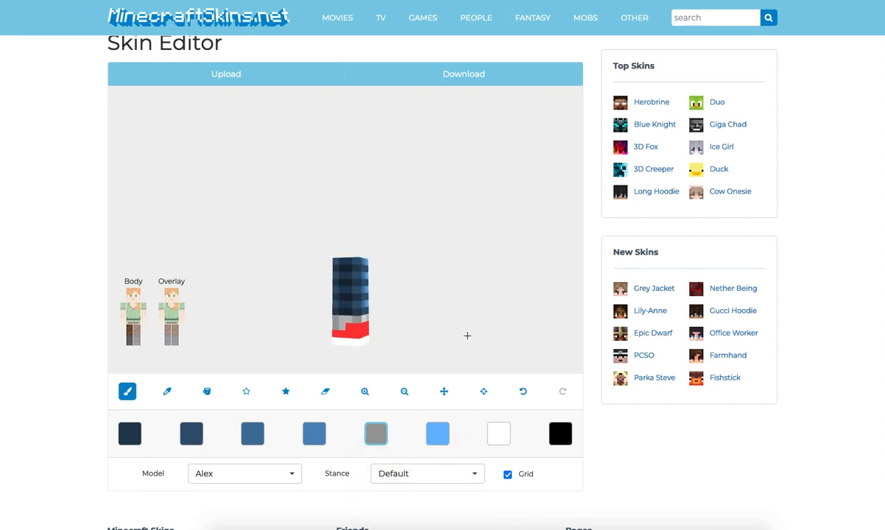
pyautogui.moveTo(348, 320)
pyautogui.mouseDown()
pyautogui.moveTo(283, 320)
pyautogui.moveTo(133, 352)
pyautogui.moveTo(132, 343)
pyautogui.moveTo(289, 321)
pyautogui.moveTo(433, 330)
pyautogui.moveTo(127, 352)
pyautogui.moveTo(131, 346)
pyautogui.mouseUp()
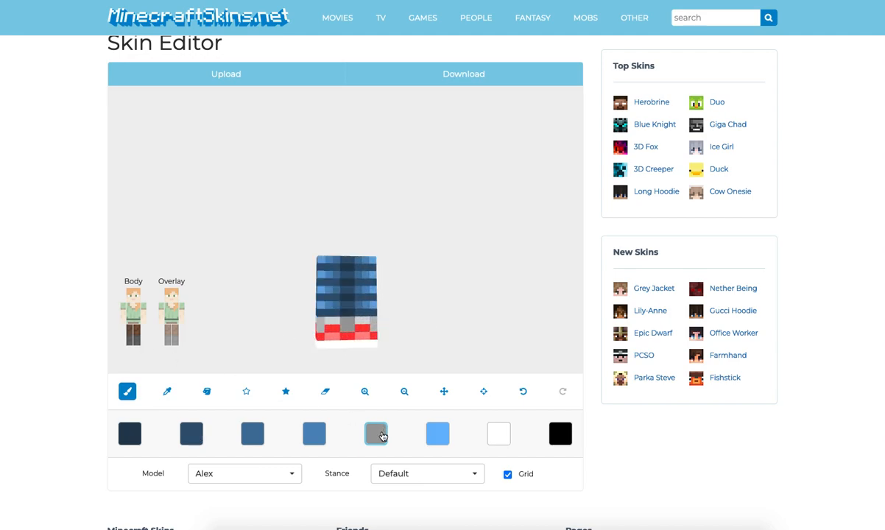
# Resample the shoe's light grey, lighten it to near white and highlight the middle squares of both shoe uppers on front and back.
pyautogui.click(376, 433)
pyautogui.click(167, 391)
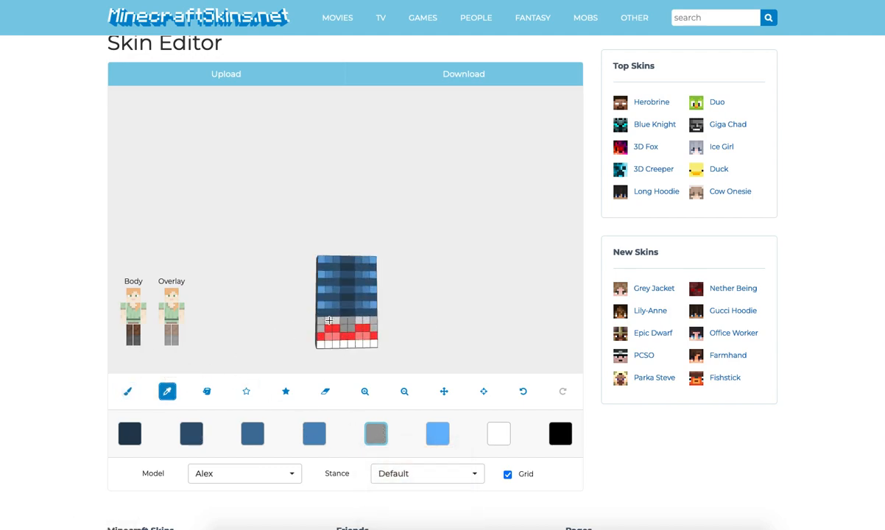
pyautogui.click(307, 301)
pyautogui.click(128, 391)
pyautogui.click(374, 438)
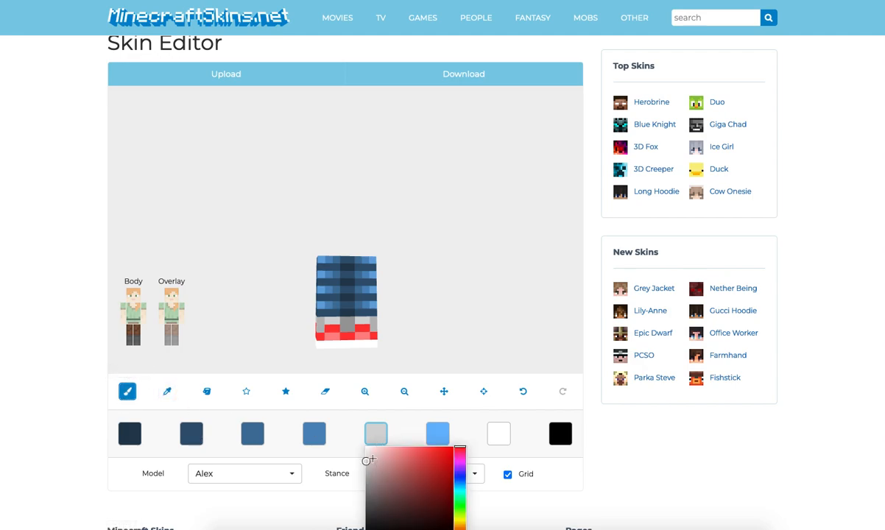
pyautogui.click(332, 322)
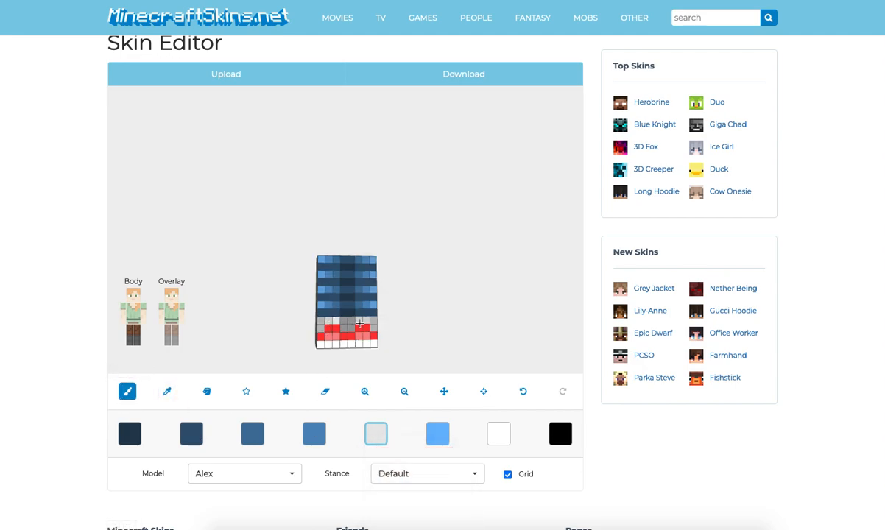
pyautogui.moveTo(464, 329); pyautogui.dragTo(334, 320)
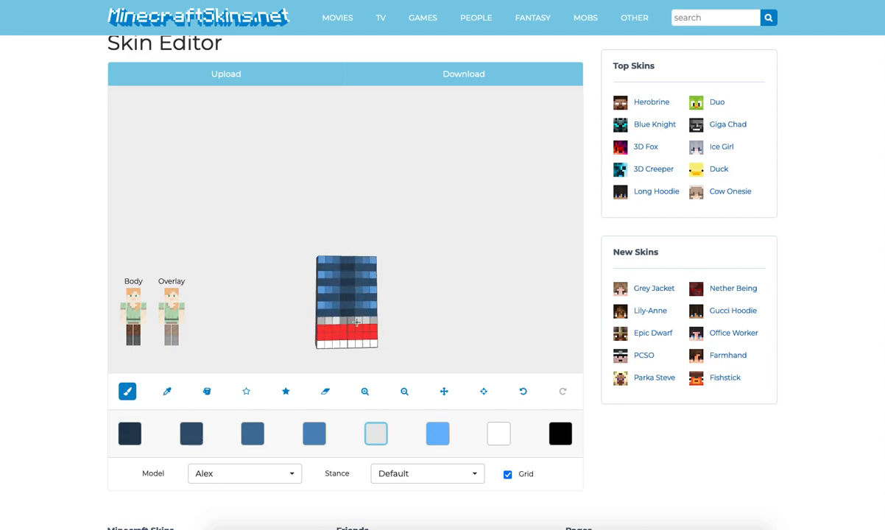
pyautogui.moveTo(410, 325); pyautogui.dragTo(359, 325)
pyautogui.moveTo(520, 354); pyautogui.dragTo(418, 357)
# Sample the shoe's light grey back into the fifth swatch and touch up the shoe uppers' outer squares, isolating each leg in turn.
pyautogui.click(136, 343)
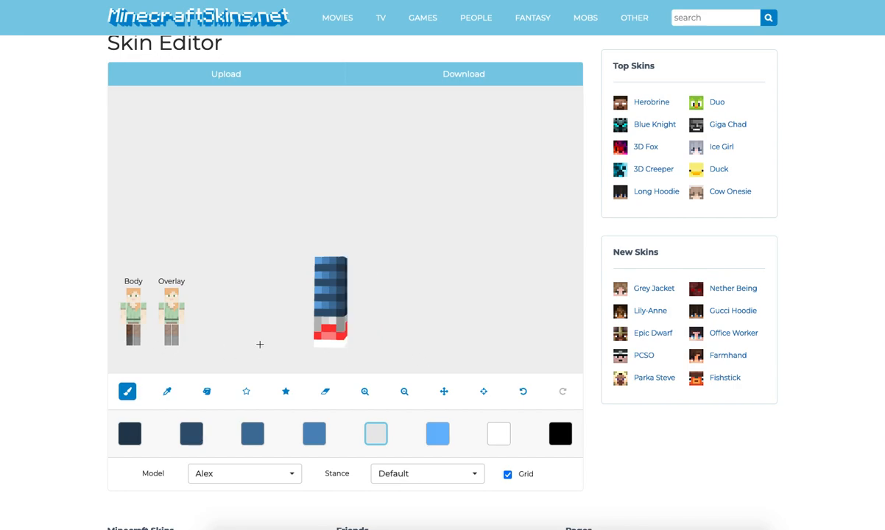
pyautogui.moveTo(259, 344); pyautogui.dragTo(228, 353)
pyautogui.click(167, 392)
pyautogui.moveTo(277, 308); pyautogui.dragTo(303, 310)
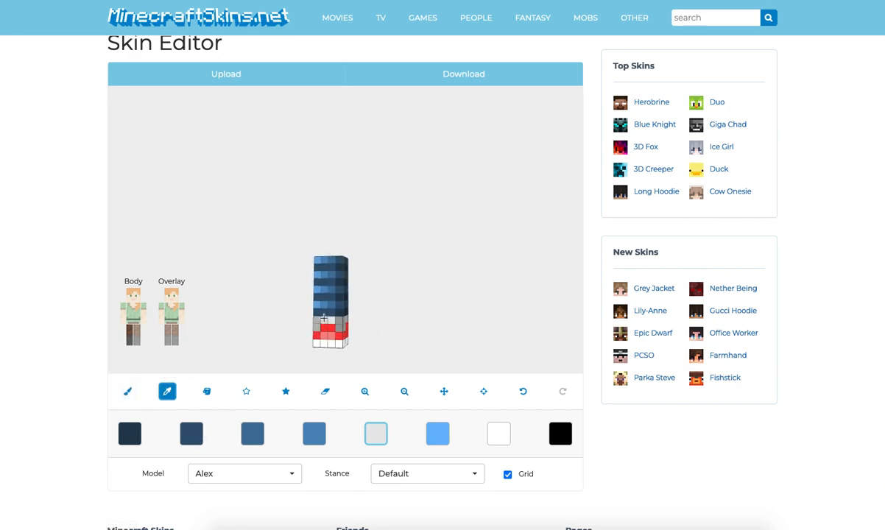
pyautogui.click(329, 321)
pyautogui.click(128, 392)
pyautogui.moveTo(408, 312)
pyautogui.mouseDown()
pyautogui.moveTo(345, 314)
pyautogui.moveTo(404, 315)
pyautogui.mouseUp()
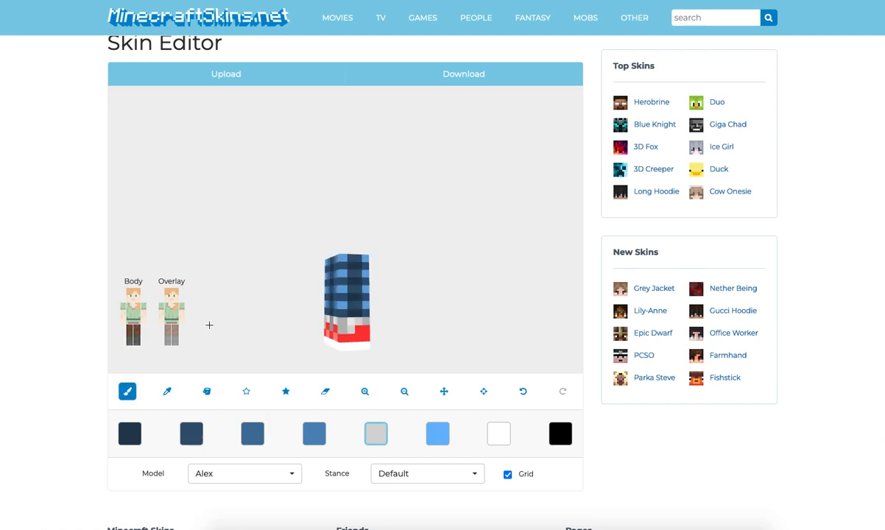
pyautogui.moveTo(239, 340); pyautogui.dragTo(287, 364)
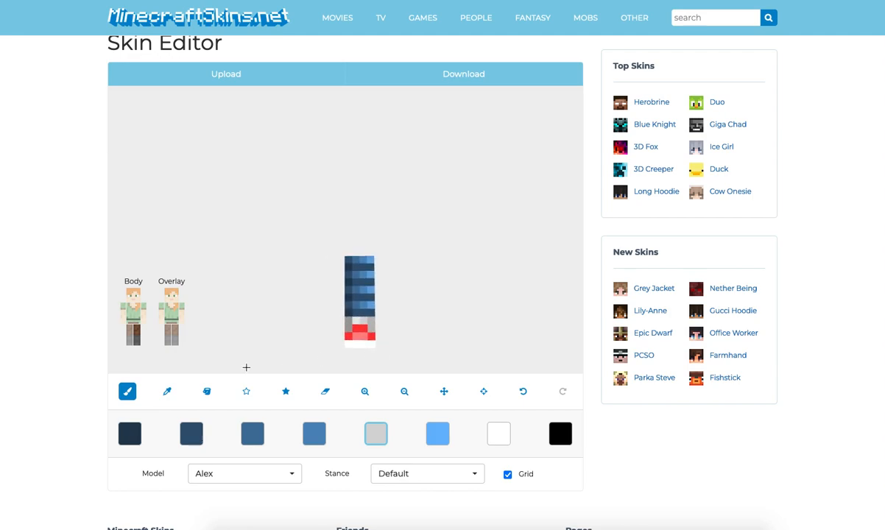
pyautogui.click(129, 341)
pyautogui.moveTo(181, 272); pyautogui.dragTo(172, 374)
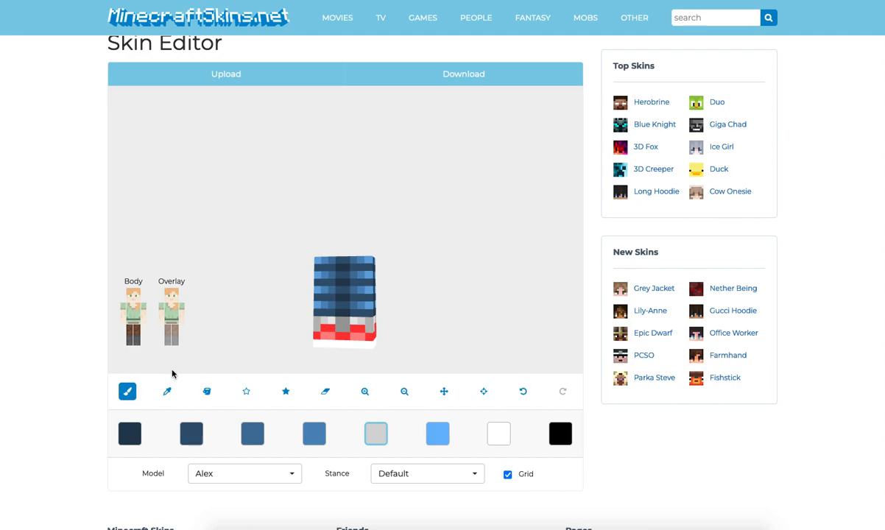
# Sample the grey at the shoes' inner edge, darken it and shade the inner sides of the shoe uppers, isolating each leg in turn.
pyautogui.click(167, 391)
pyautogui.click(343, 324)
pyautogui.click(382, 437)
pyautogui.moveTo(362, 476); pyautogui.dragTo(358, 486)
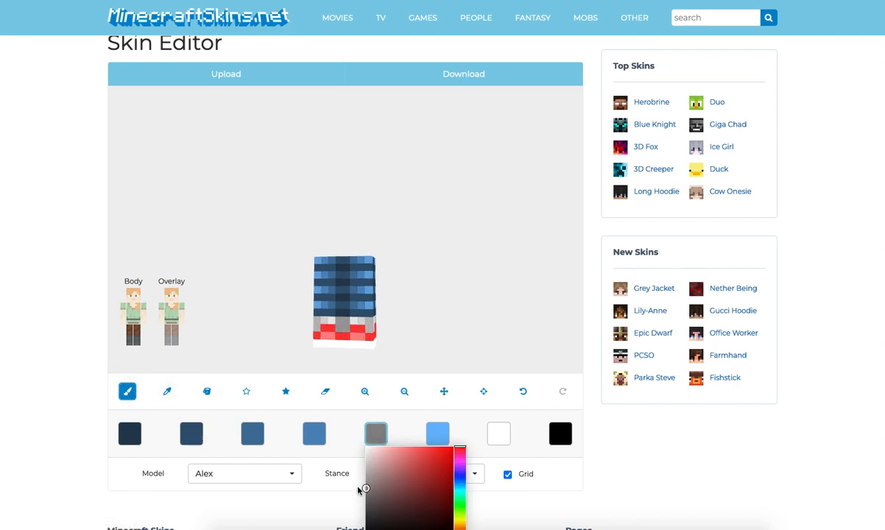
pyautogui.click(136, 341)
pyautogui.moveTo(198, 342); pyautogui.dragTo(174, 342)
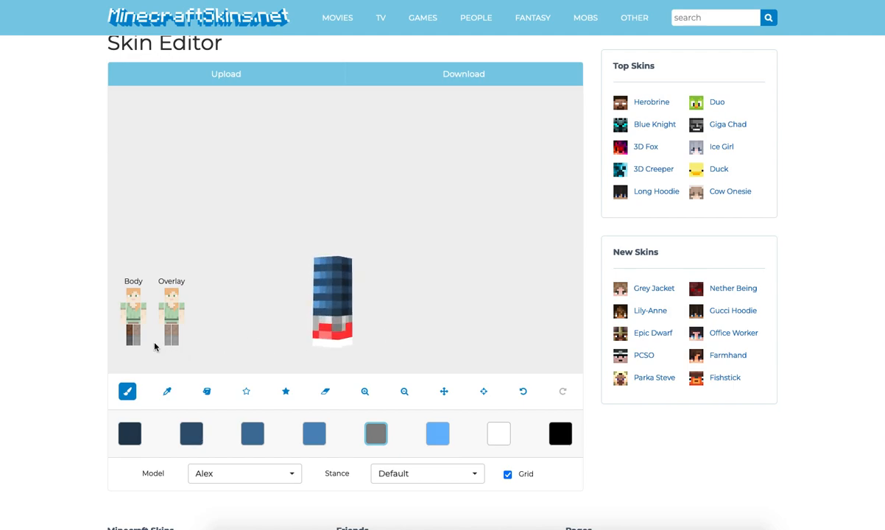
pyautogui.click(136, 340)
pyautogui.moveTo(135, 340)
pyautogui.mouseDown()
pyautogui.moveTo(258, 344)
pyautogui.moveTo(346, 329)
pyautogui.moveTo(405, 339)
pyautogui.moveTo(200, 382)
pyautogui.mouseUp()
# Sample the shoe's mid-grey into the fifth swatch and touch up the sides of both shoe uppers, one leg at a time.
pyautogui.click(167, 391)
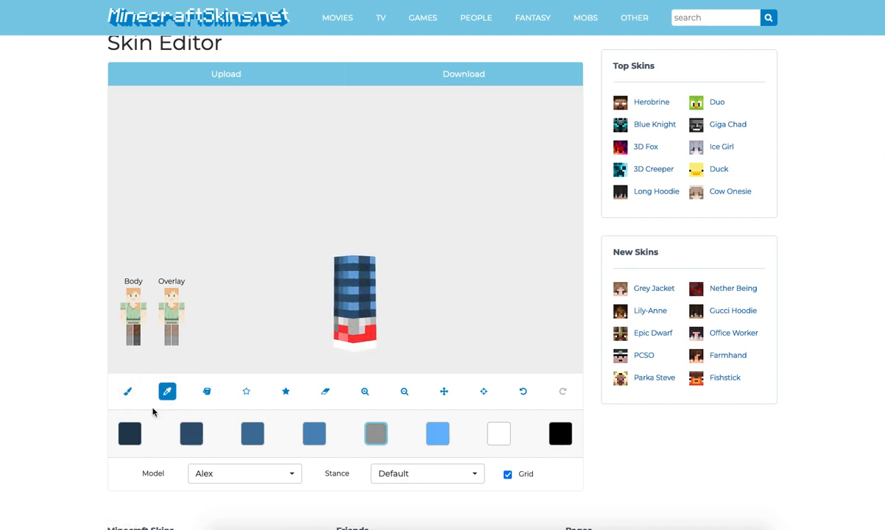
pyautogui.click(128, 391)
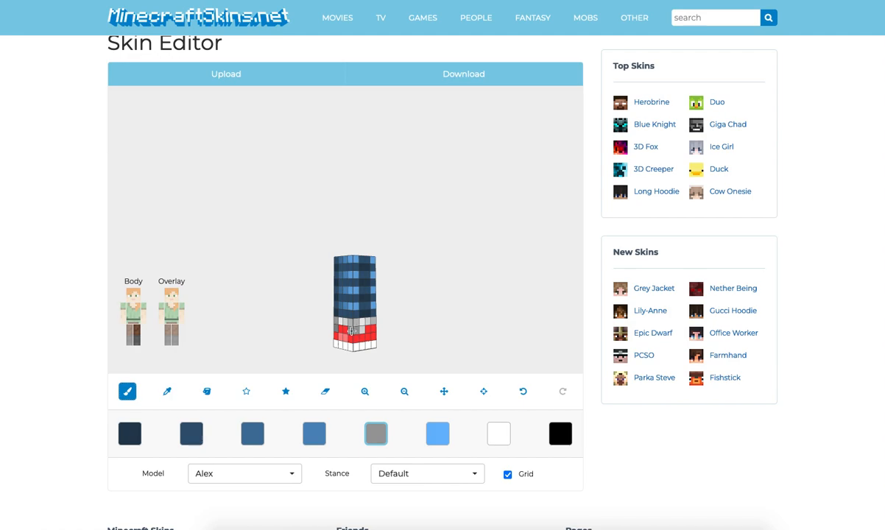
pyautogui.click(129, 337)
pyautogui.click(137, 336)
pyautogui.moveTo(204, 336)
pyautogui.mouseDown()
pyautogui.moveTo(460, 336)
pyautogui.moveTo(191, 334)
pyautogui.mouseUp()
pyautogui.click(136, 340)
# Sample the shoe's bright red, darken it to deep red and paint the inner side of one isolated shoe's red area.
pyautogui.click(166, 391)
pyautogui.click(315, 333)
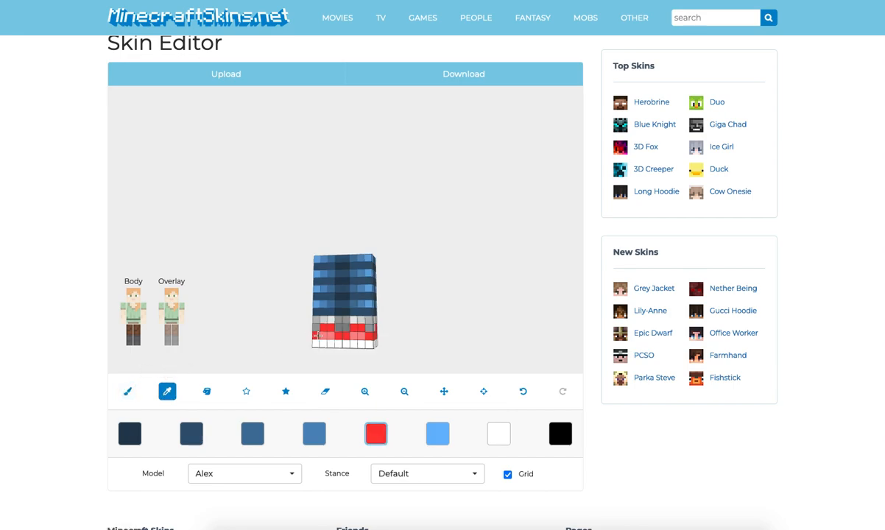
pyautogui.click(127, 390)
pyautogui.click(375, 433)
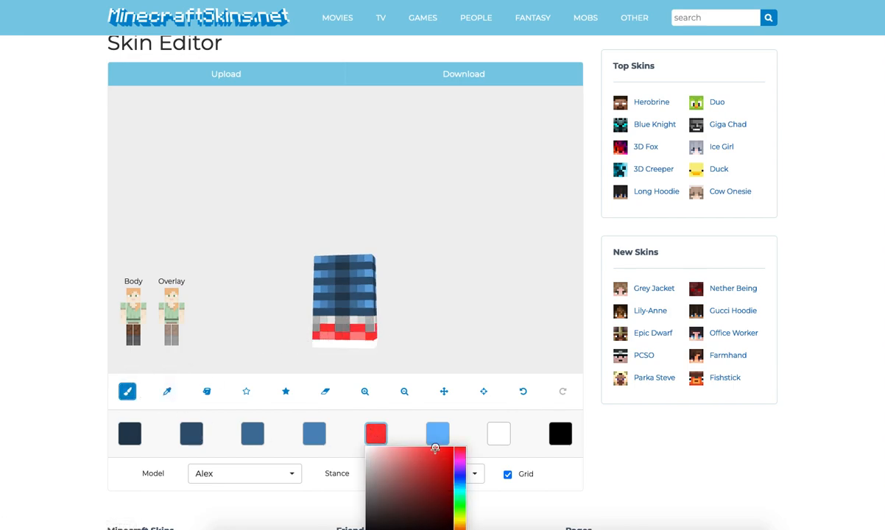
pyautogui.moveTo(435, 449); pyautogui.dragTo(434, 471)
pyautogui.click(145, 343)
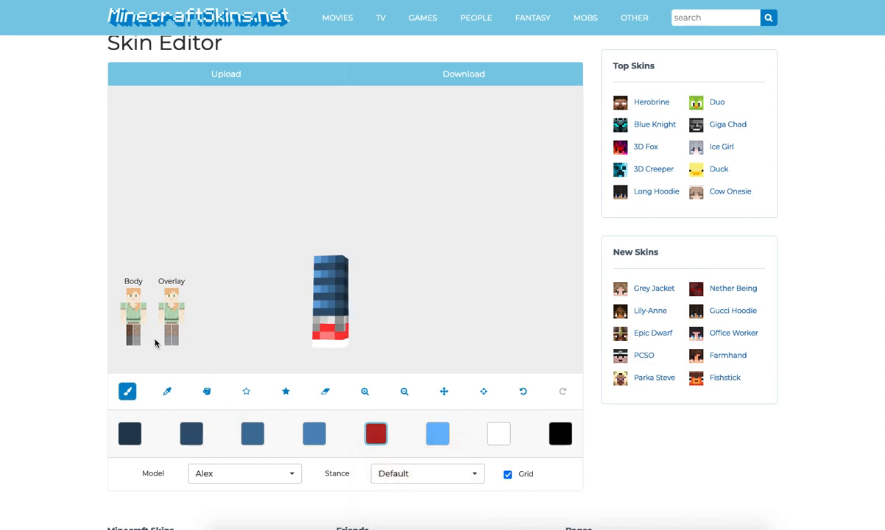
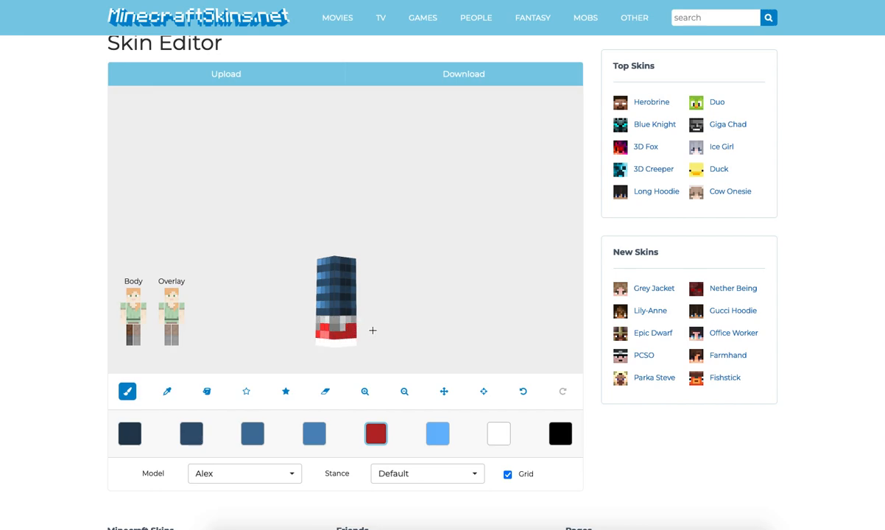
# Lighten the deep red swatch in small steps and repaint the inner side of the isolated shoe with it.
pyautogui.click(377, 435)
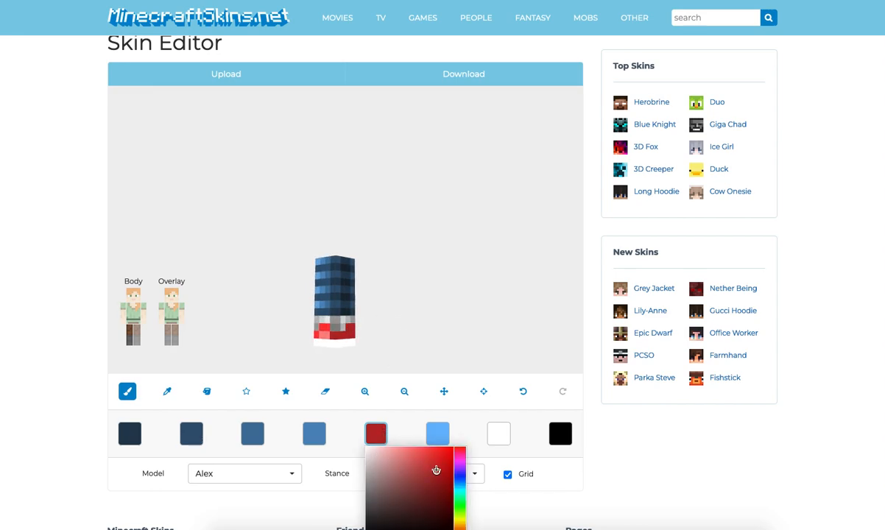
pyautogui.moveTo(332, 335); pyautogui.dragTo(348, 335)
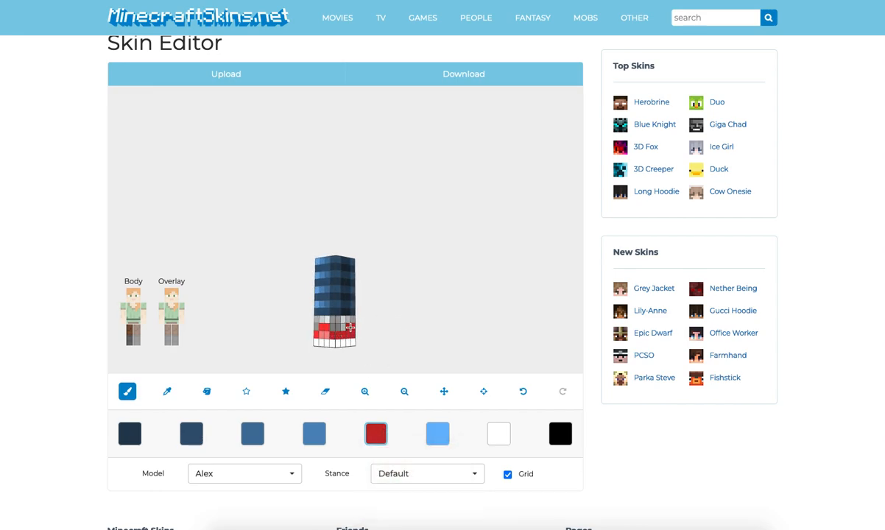
pyautogui.click(376, 435)
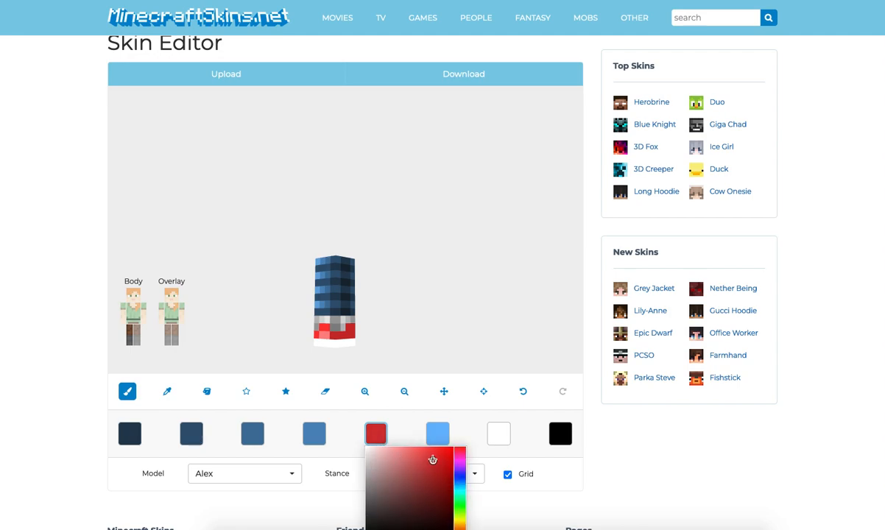
pyautogui.click(333, 335)
pyautogui.moveTo(406, 334); pyautogui.dragTo(305, 332)
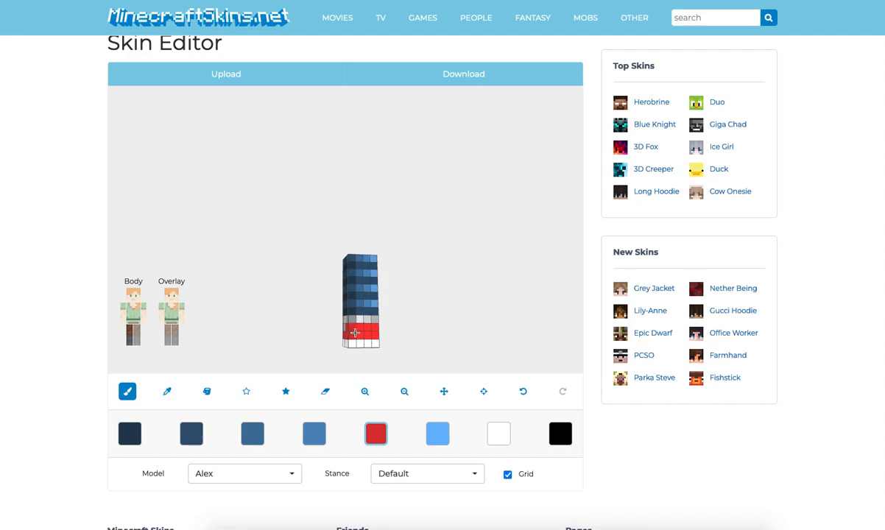
pyautogui.moveTo(377, 332); pyautogui.dragTo(328, 342)
pyautogui.moveTo(232, 327); pyautogui.dragTo(405, 342)
# Isolate the other leg, paint its shoe's inner red area with the same muted red and show both legs again.
pyautogui.click(136, 339)
pyautogui.click(136, 340)
pyautogui.click(131, 340)
pyautogui.moveTo(193, 341); pyautogui.dragTo(175, 364)
pyautogui.click(133, 341)
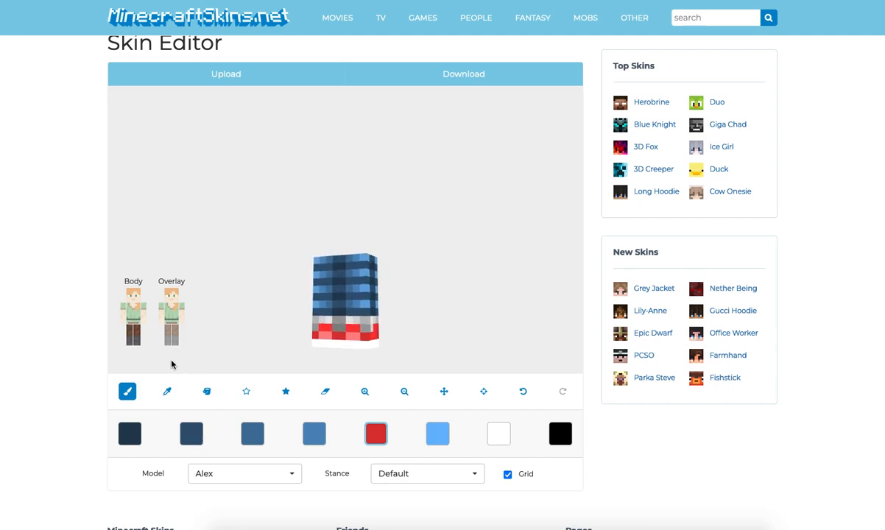
# Darken the muted red swatch, try it on one isolated shoe's inner side and undo the unwanted strokes.
pyautogui.click(375, 434)
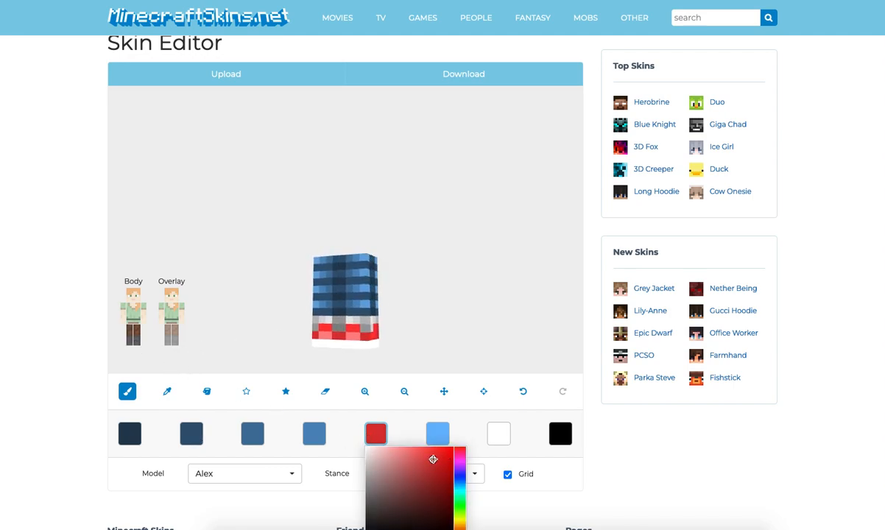
pyautogui.click(138, 338)
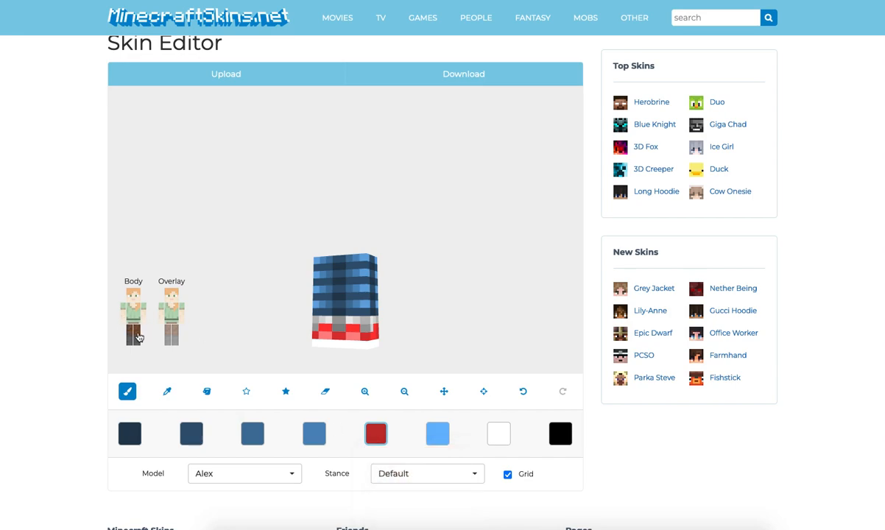
pyautogui.click(138, 338)
pyautogui.moveTo(293, 332); pyautogui.dragTo(264, 330)
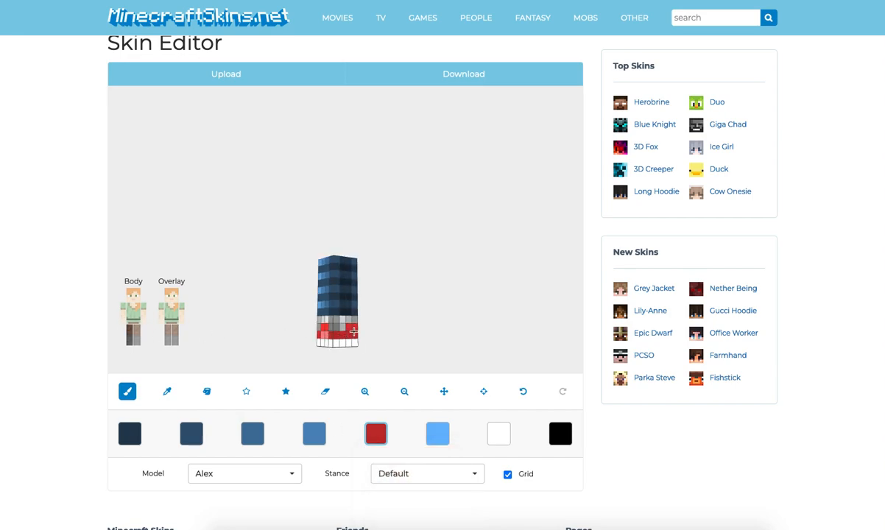
pyautogui.moveTo(407, 332); pyautogui.dragTo(327, 332)
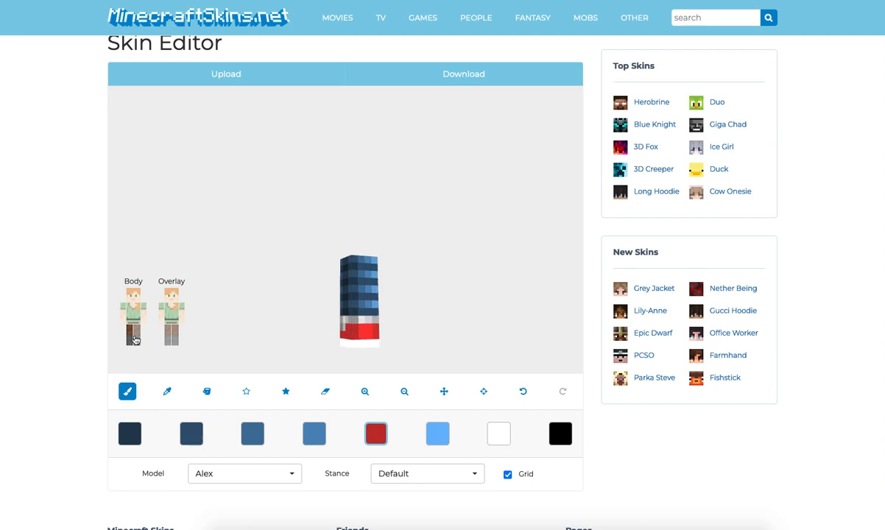
pyautogui.click(525, 400)
pyautogui.moveTo(422, 317); pyautogui.dragTo(463, 309)
pyautogui.click(527, 399)
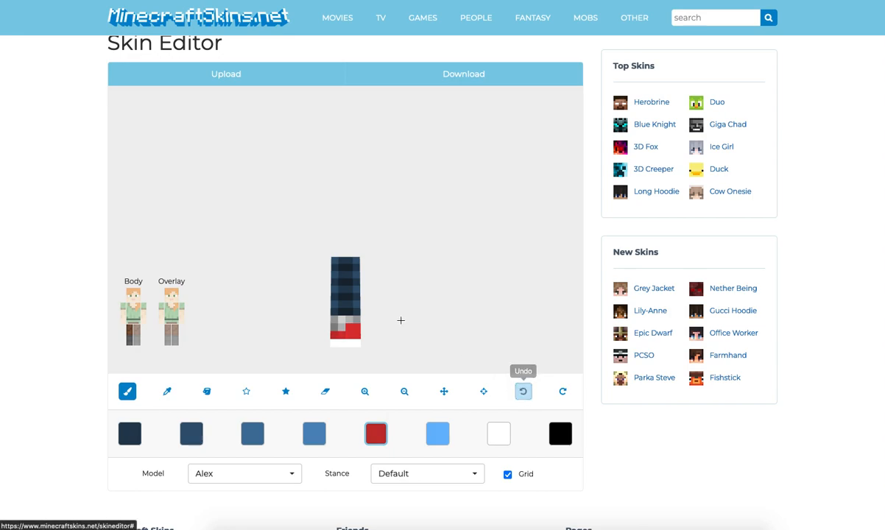
# Paint the inner edges of both shoes' red areas with the darker red, isolating one leg at a time.
pyautogui.click(357, 329)
pyautogui.moveTo(396, 329); pyautogui.dragTo(258, 331)
pyautogui.click(136, 342)
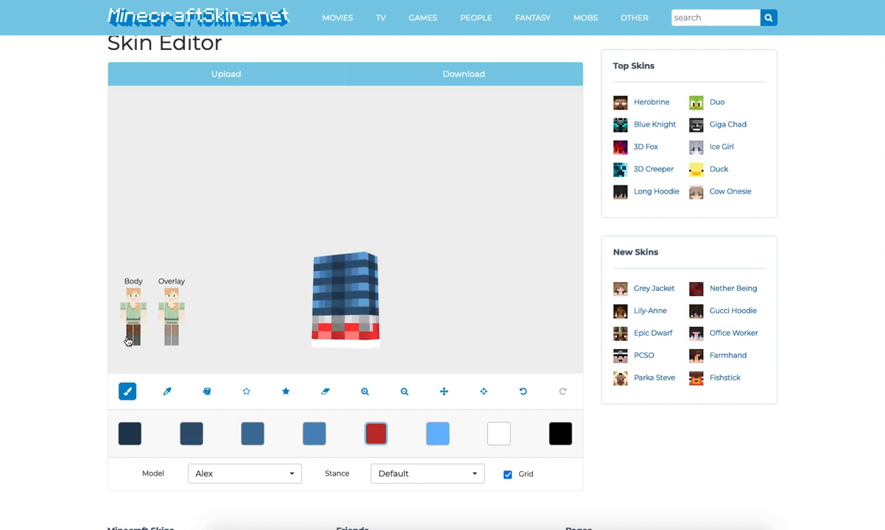
pyautogui.click(128, 340)
pyautogui.moveTo(351, 336); pyautogui.dragTo(251, 342)
pyautogui.click(167, 390)
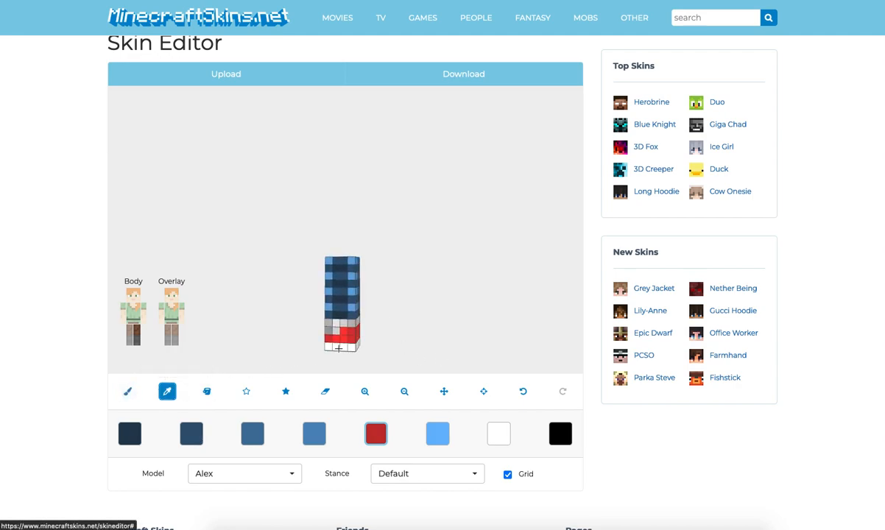
pyautogui.click(342, 339)
pyautogui.click(127, 391)
pyautogui.click(375, 434)
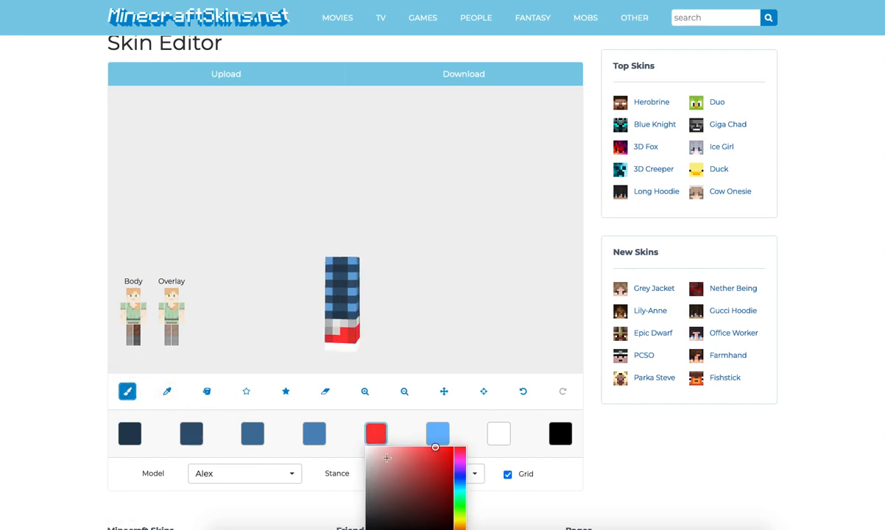
pyautogui.click(422, 447)
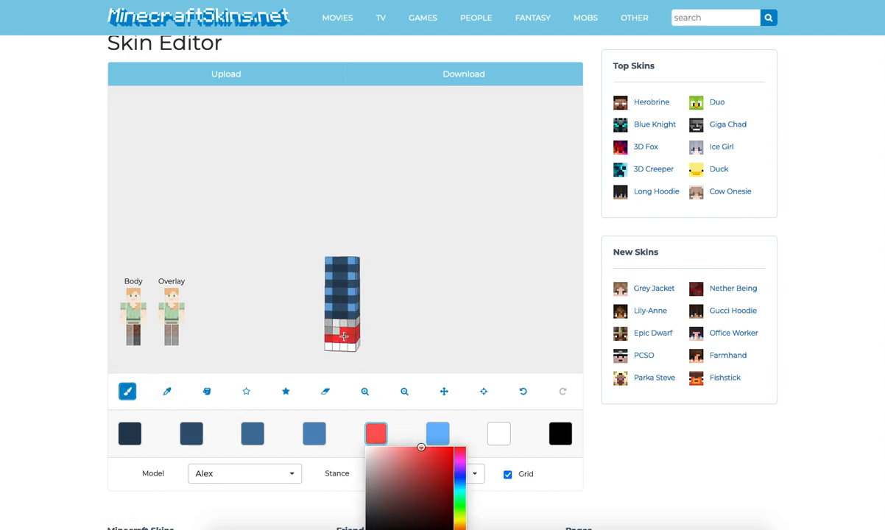
pyautogui.click(168, 392)
pyautogui.moveTo(285, 310)
pyautogui.mouseDown()
pyautogui.moveTo(357, 341)
pyautogui.moveTo(482, 339)
pyautogui.moveTo(421, 340)
pyautogui.mouseUp()
pyautogui.click(364, 336)
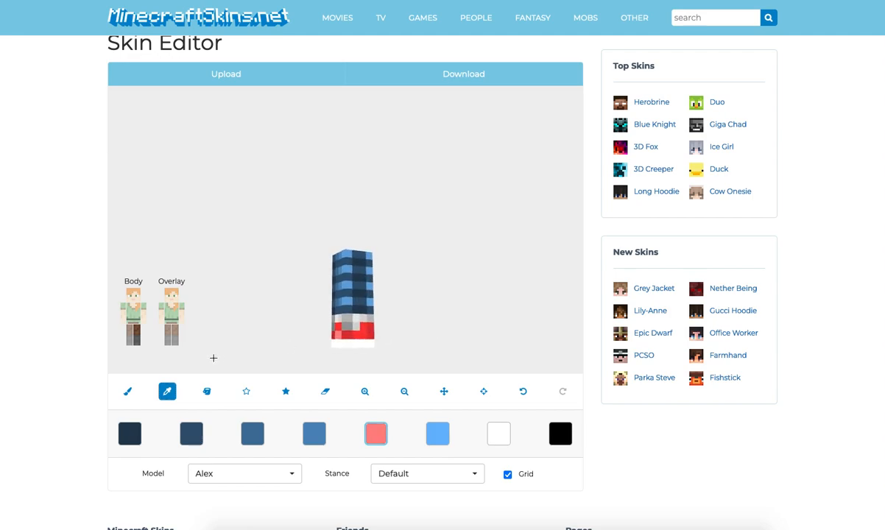
pyautogui.click(128, 392)
pyautogui.moveTo(133, 346)
pyautogui.mouseDown()
pyautogui.moveTo(338, 332)
pyautogui.moveTo(452, 338)
pyautogui.moveTo(302, 336)
pyautogui.moveTo(340, 335)
pyautogui.mouseUp()
pyautogui.click(523, 391)
# Resample the shoe's bright red, lighten it slightly and paint a highlight square on the side of the isolated shoe.
pyautogui.click(167, 391)
pyautogui.click(337, 330)
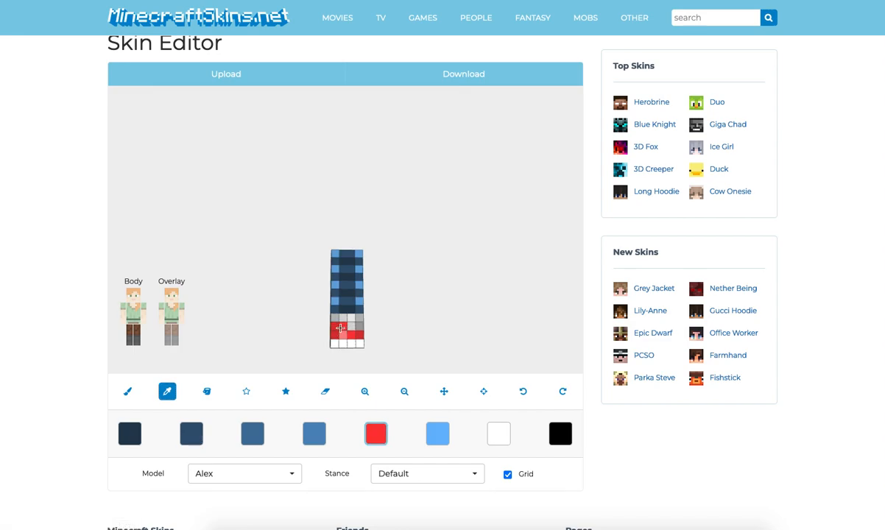
pyautogui.click(128, 392)
pyautogui.click(377, 435)
pyautogui.moveTo(436, 447); pyautogui.dragTo(419, 446)
pyautogui.click(343, 334)
# Paint lighter red squares along the lower red row on the fronts of both shoes, undoing a misplaced stroke.
pyautogui.moveTo(457, 345); pyautogui.dragTo(326, 348)
pyautogui.moveTo(390, 349); pyautogui.dragTo(455, 351)
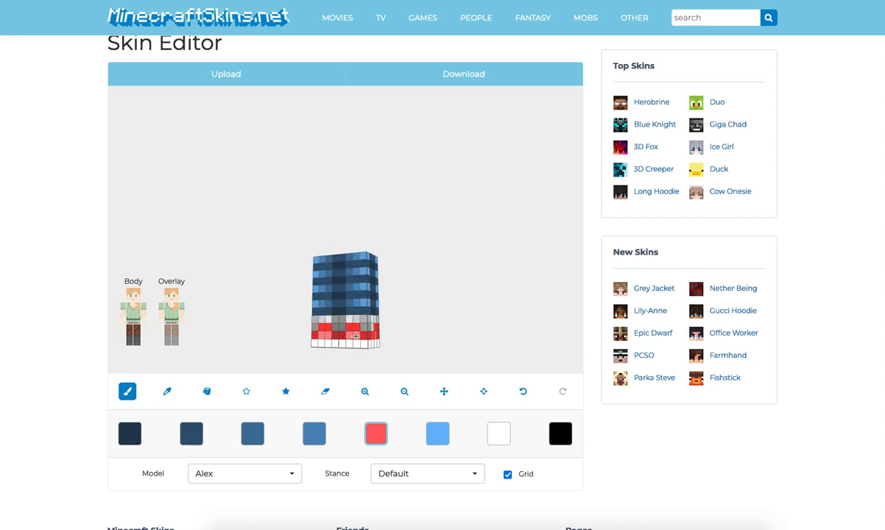
pyautogui.moveTo(355, 336); pyautogui.dragTo(318, 333)
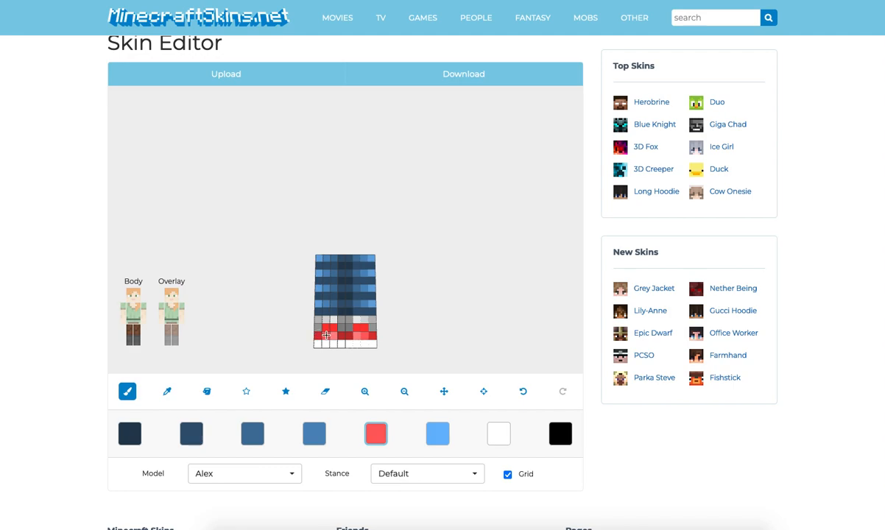
pyautogui.click(523, 391)
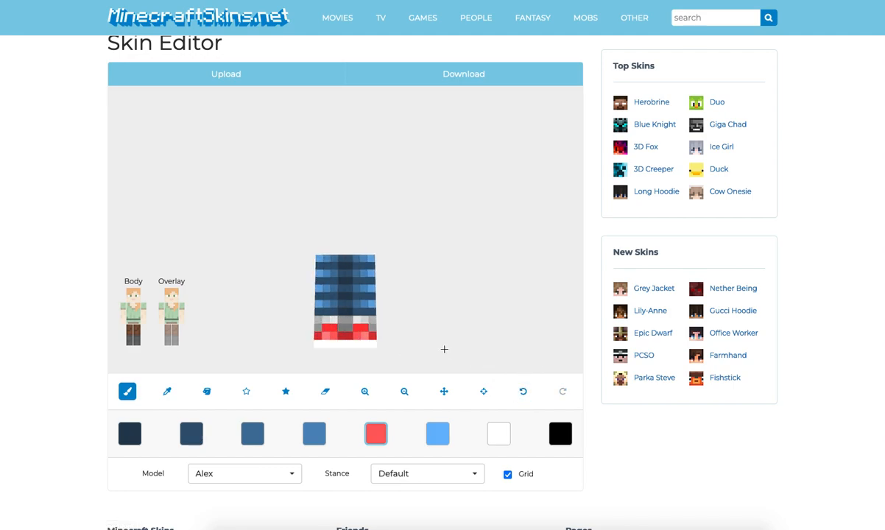
# Paint matching lighter red highlight squares on the backs of both shoes, undoing and redoing the misplaced ones.
pyautogui.moveTo(441, 351); pyautogui.dragTo(405, 351)
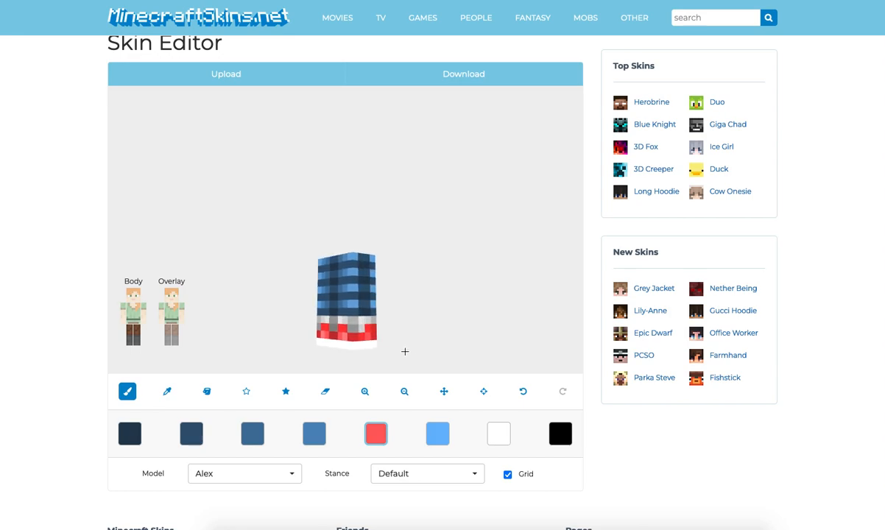
pyautogui.moveTo(200, 340); pyautogui.dragTo(449, 329)
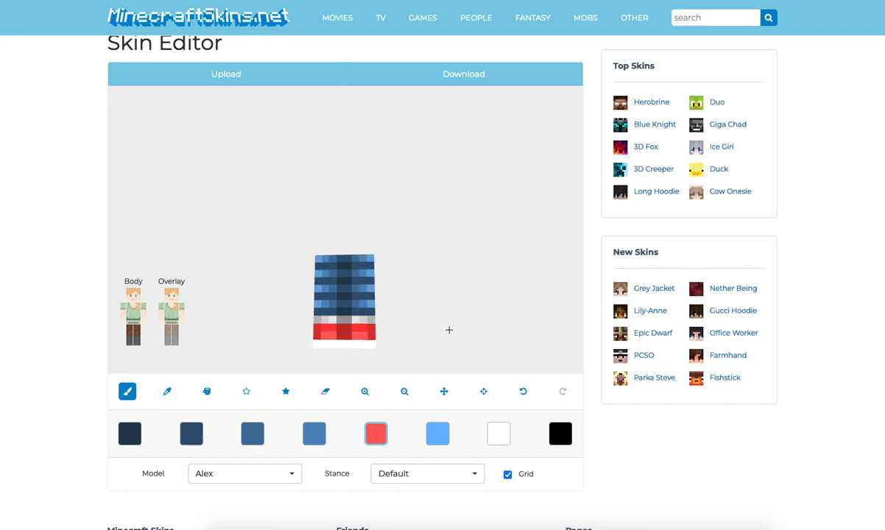
pyautogui.click(522, 391)
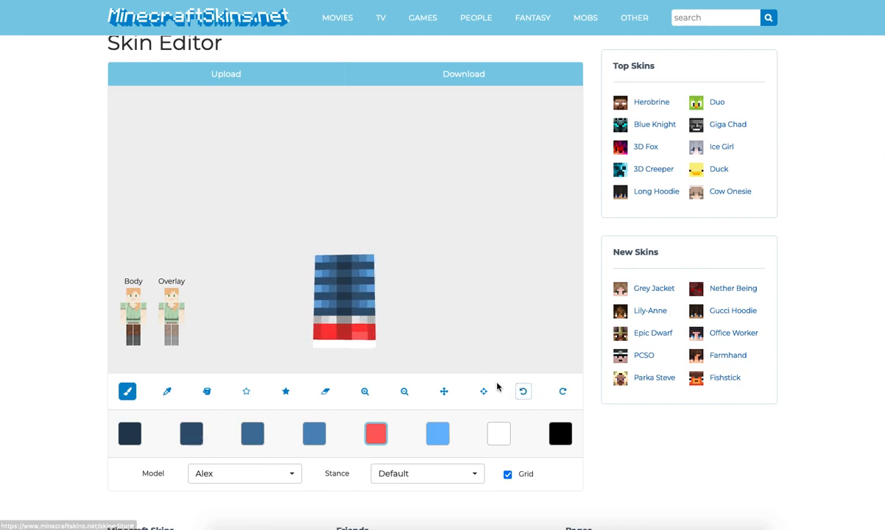
pyautogui.click(325, 337)
pyautogui.moveTo(450, 350)
pyautogui.mouseDown()
pyautogui.moveTo(420, 352)
pyautogui.moveTo(450, 351)
pyautogui.mouseUp()
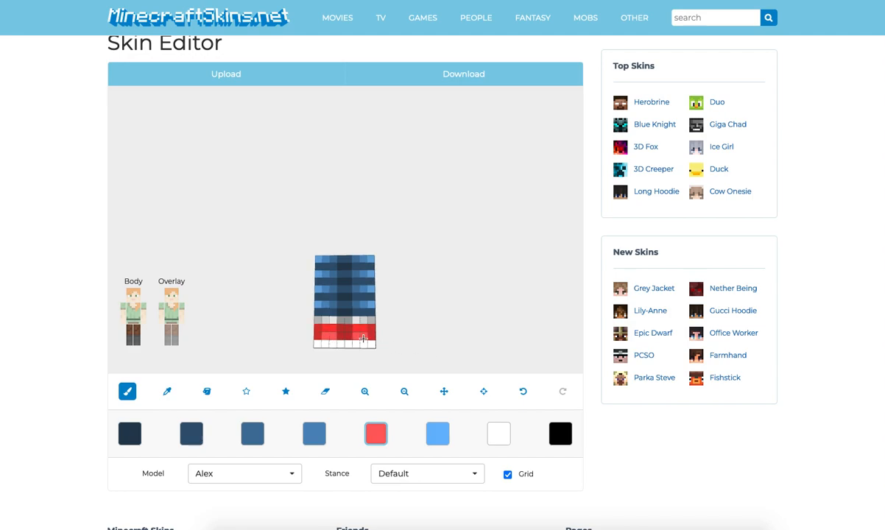
pyautogui.moveTo(430, 350); pyautogui.dragTo(307, 352)
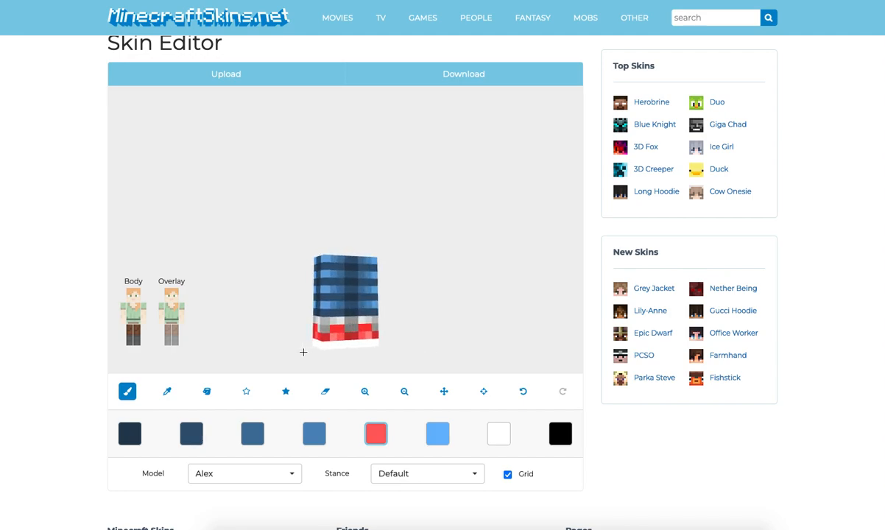
# Sample the pink highlight from the shoe fronts into the fifth swatch and add it to the backs of both shoes.
pyautogui.click(167, 391)
pyautogui.click(336, 336)
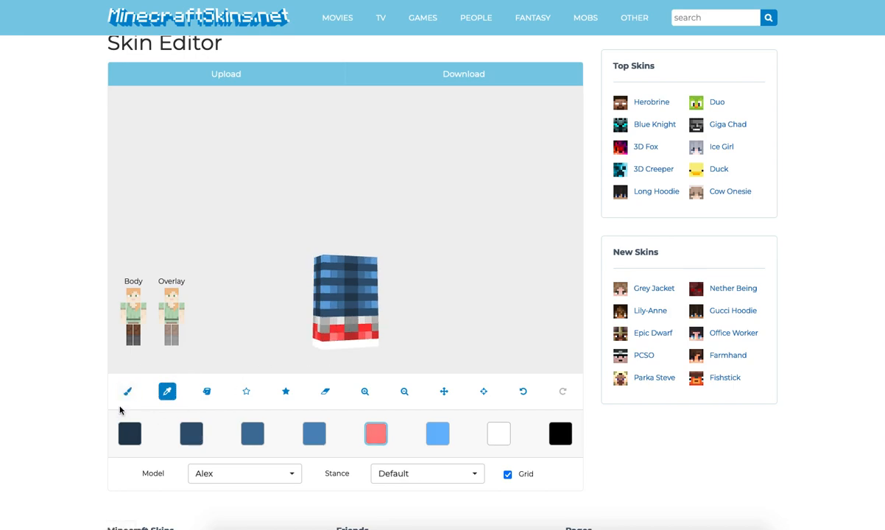
pyautogui.click(128, 391)
pyautogui.moveTo(254, 342); pyautogui.dragTo(360, 331)
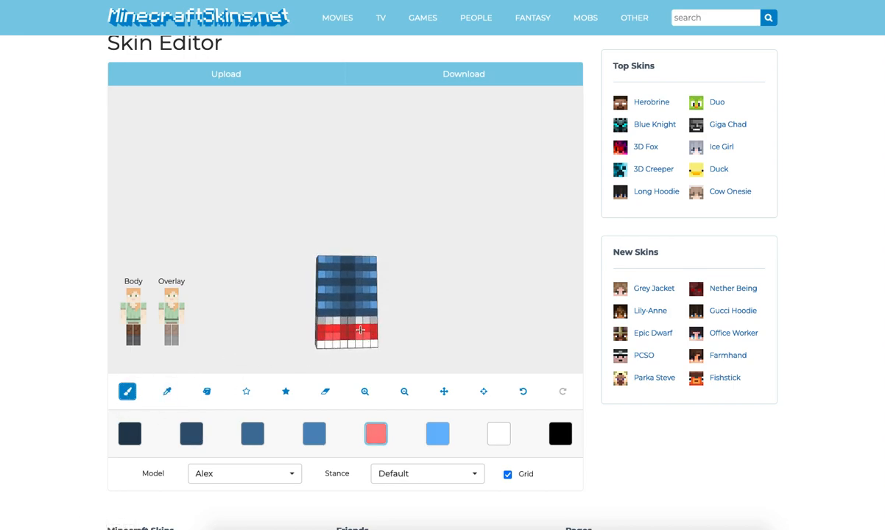
pyautogui.click(330, 335)
pyautogui.moveTo(447, 354)
pyautogui.mouseDown()
pyautogui.moveTo(458, 337)
pyautogui.moveTo(363, 343)
pyautogui.mouseUp()
pyautogui.click(378, 430)
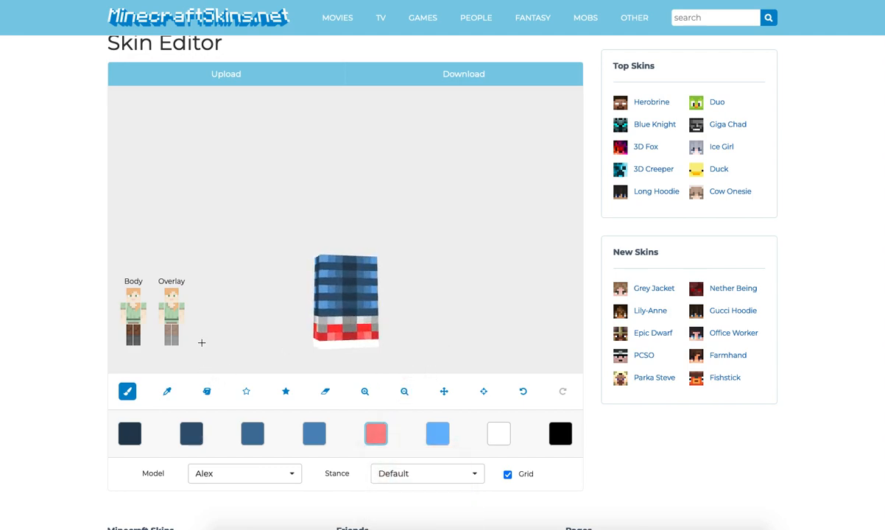
# Sample the pink highlight and add a matching square to the lower red row of the other shoe.
pyautogui.click(167, 391)
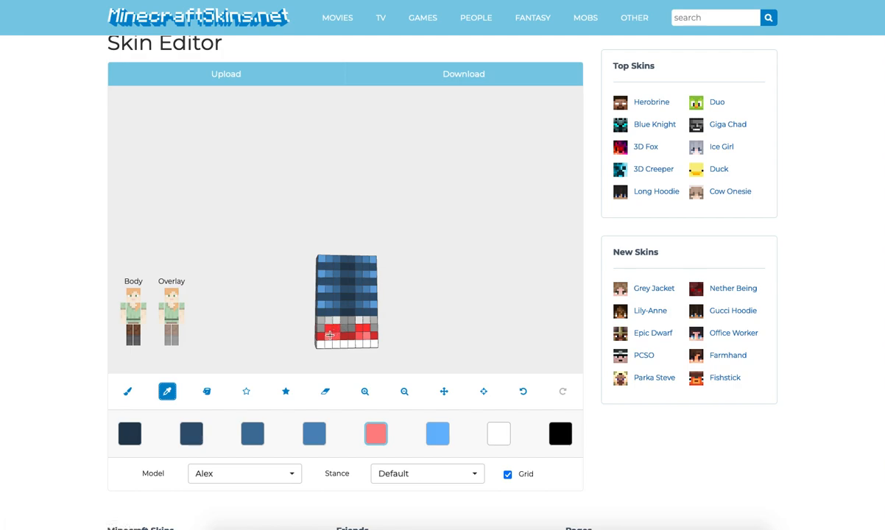
pyautogui.click(128, 391)
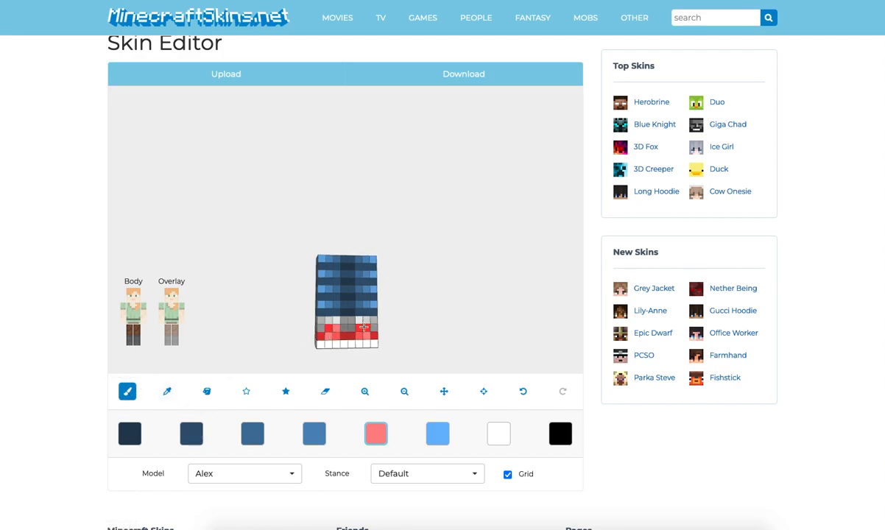
pyautogui.moveTo(505, 346)
pyautogui.mouseDown()
pyautogui.moveTo(386, 348)
pyautogui.moveTo(497, 344)
pyautogui.mouseUp()
pyautogui.moveTo(373, 346); pyautogui.dragTo(499, 344)
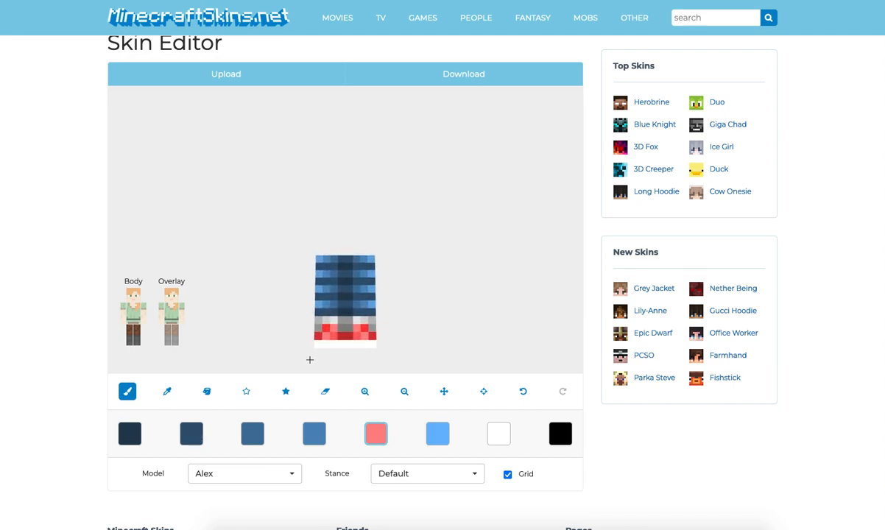
# Isolate one leg, sample the shoe's bright red and paint highlight squares on the shoe's inner side.
pyautogui.moveTo(226, 338); pyautogui.dragTo(122, 363)
pyautogui.click(139, 343)
pyautogui.moveTo(270, 352)
pyautogui.mouseDown()
pyautogui.moveTo(280, 350)
pyautogui.moveTo(270, 358)
pyautogui.mouseUp()
pyautogui.click(167, 393)
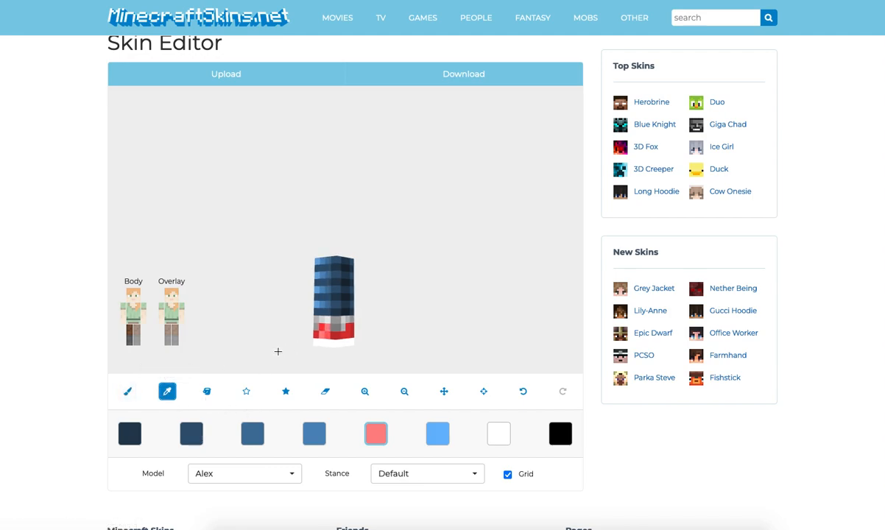
pyautogui.click(324, 332)
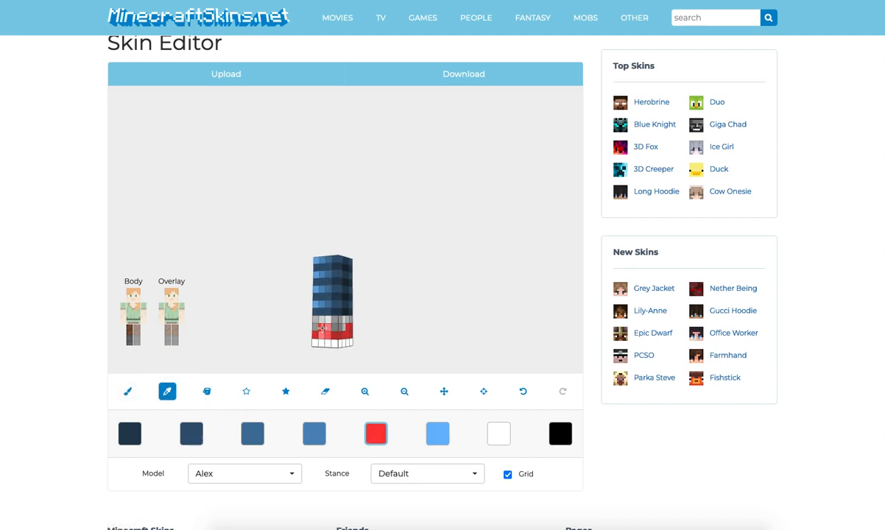
pyautogui.click(128, 392)
pyautogui.moveTo(422, 338); pyautogui.dragTo(346, 338)
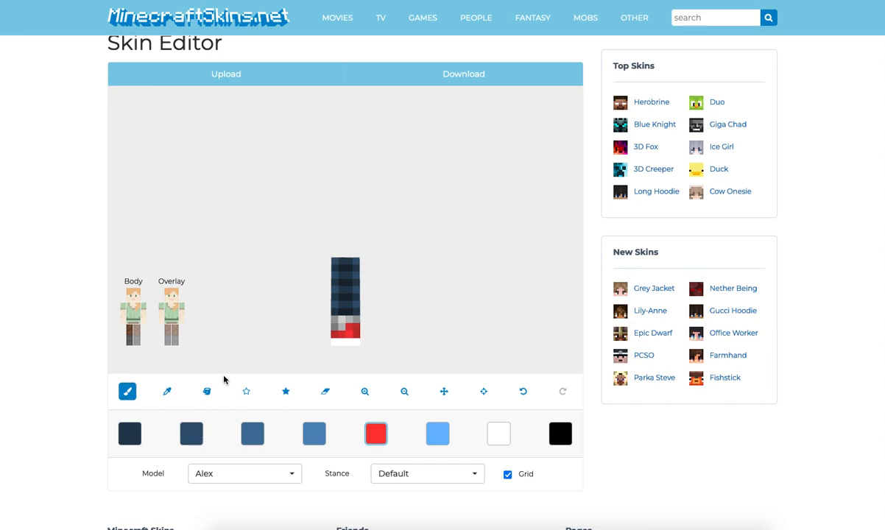
# Switch to the other leg, sample its shoe's red, lighten it slightly and paint highlight squares on the inner side.
pyautogui.click(136, 342)
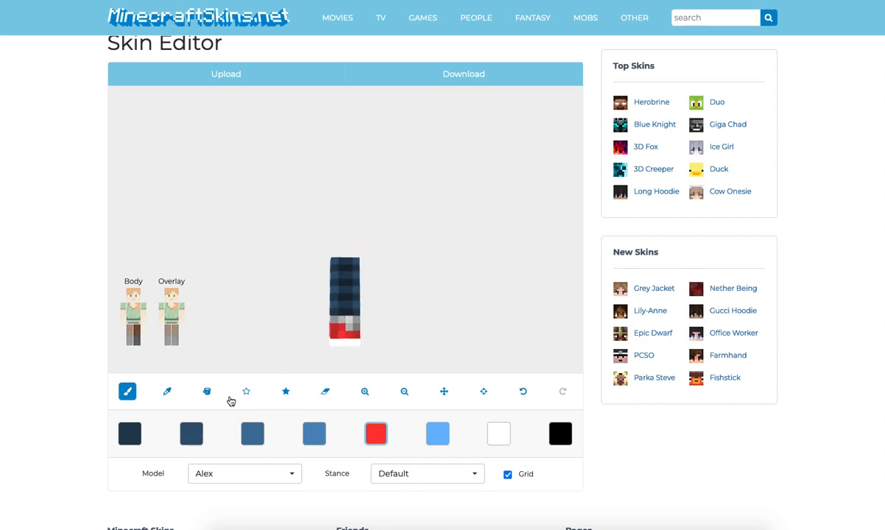
pyautogui.click(168, 391)
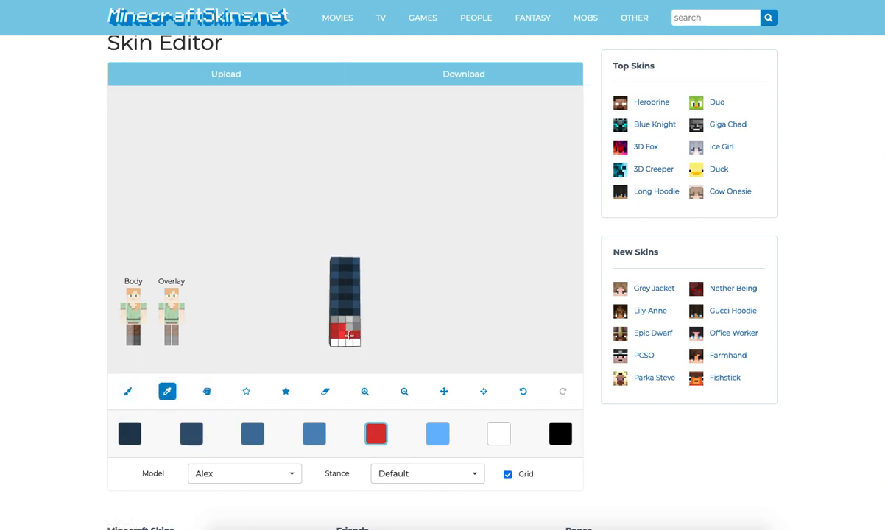
pyautogui.click(127, 391)
pyautogui.click(376, 434)
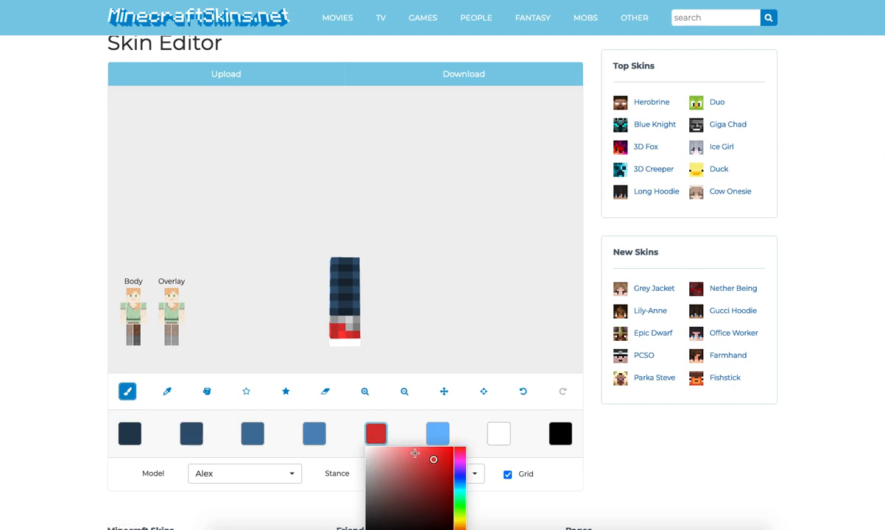
pyautogui.moveTo(431, 457); pyautogui.dragTo(429, 455)
pyautogui.moveTo(420, 356)
pyautogui.mouseDown()
pyautogui.moveTo(340, 358)
pyautogui.moveTo(125, 319)
pyautogui.moveTo(207, 334)
pyautogui.moveTo(376, 332)
pyautogui.moveTo(337, 315)
pyautogui.moveTo(415, 342)
pyautogui.moveTo(380, 339)
pyautogui.moveTo(458, 340)
pyautogui.mouseUp()
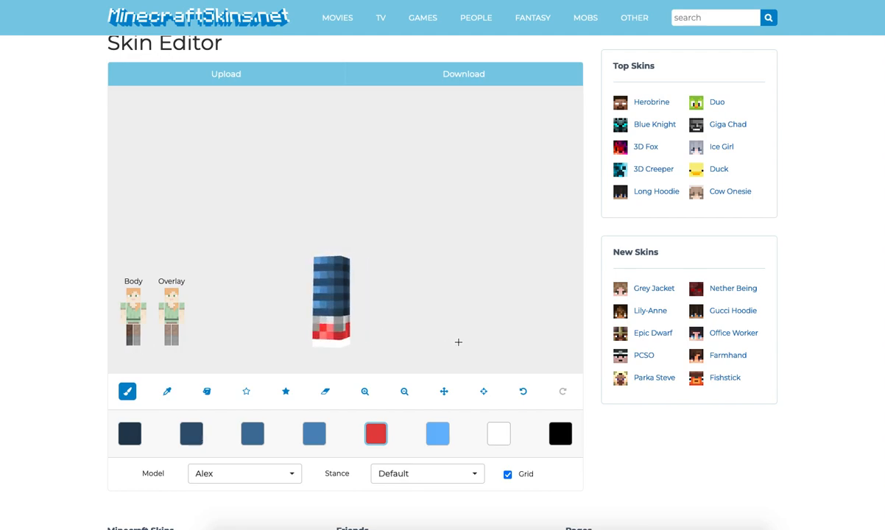
# Resample the shoe's red, darken it to a deep red and paint shading squares on the isolated shoe's inner side.
pyautogui.click(167, 391)
pyautogui.click(127, 391)
pyautogui.click(376, 435)
pyautogui.moveTo(432, 468); pyautogui.dragTo(433, 475)
pyautogui.click(382, 336)
pyautogui.moveTo(398, 338); pyautogui.dragTo(326, 339)
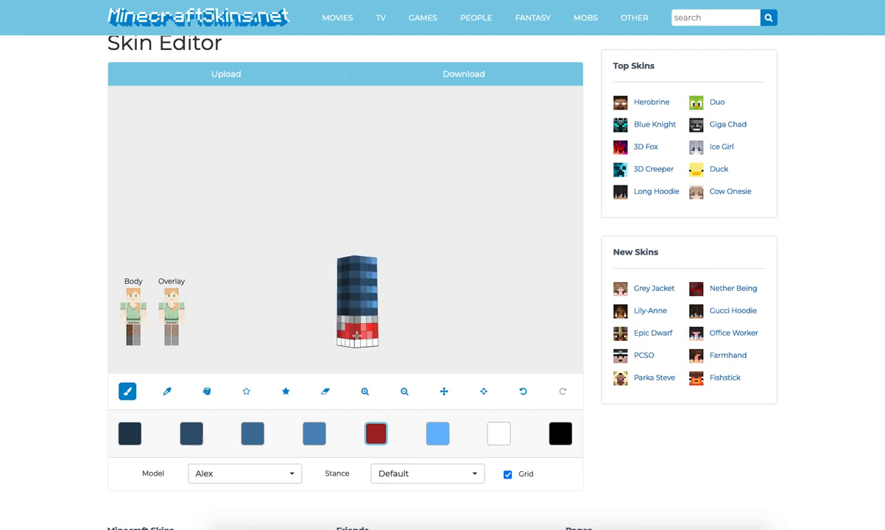
pyautogui.moveTo(393, 340); pyautogui.dragTo(461, 345)
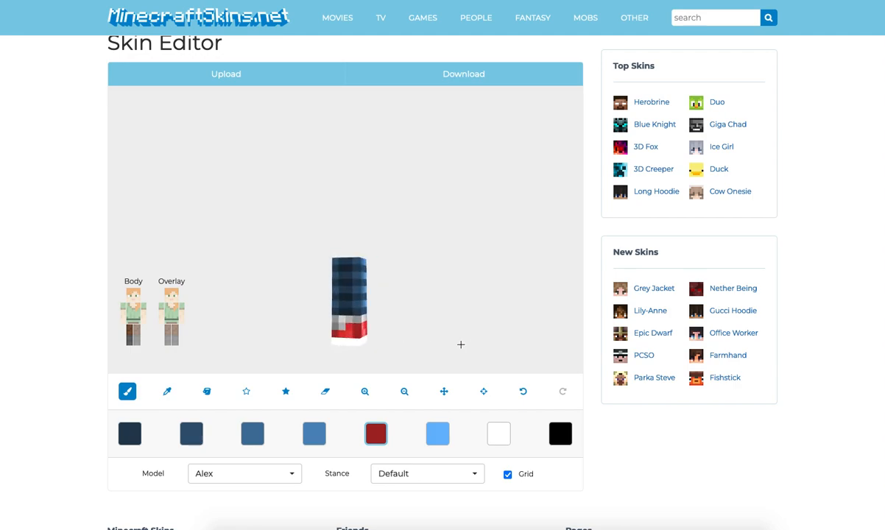
# Undo the misplaced dark red stroke, repaint the shading square and repeat the inner-side shading on the other shoe.
pyautogui.click(523, 391)
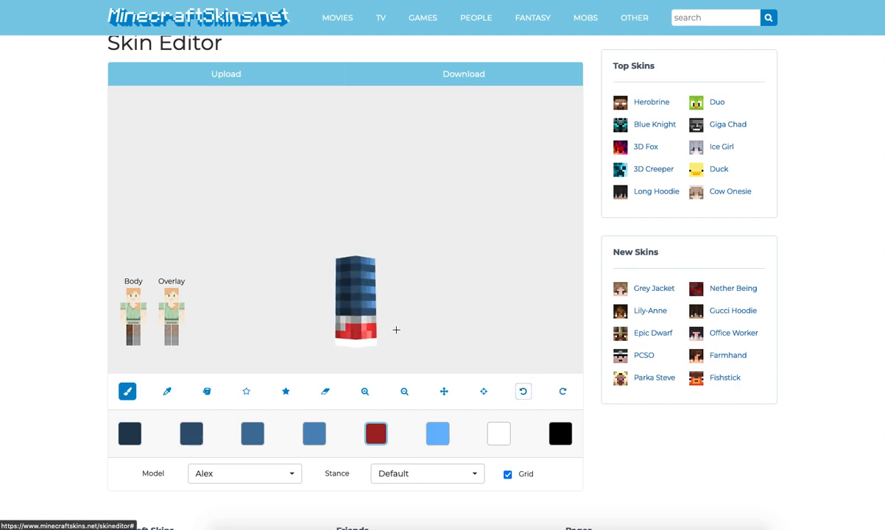
pyautogui.click(355, 328)
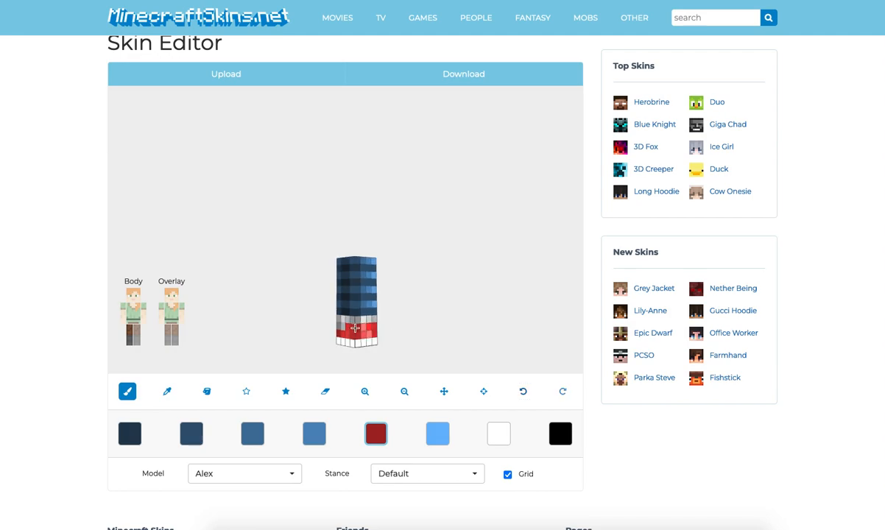
pyautogui.click(137, 338)
pyautogui.click(130, 339)
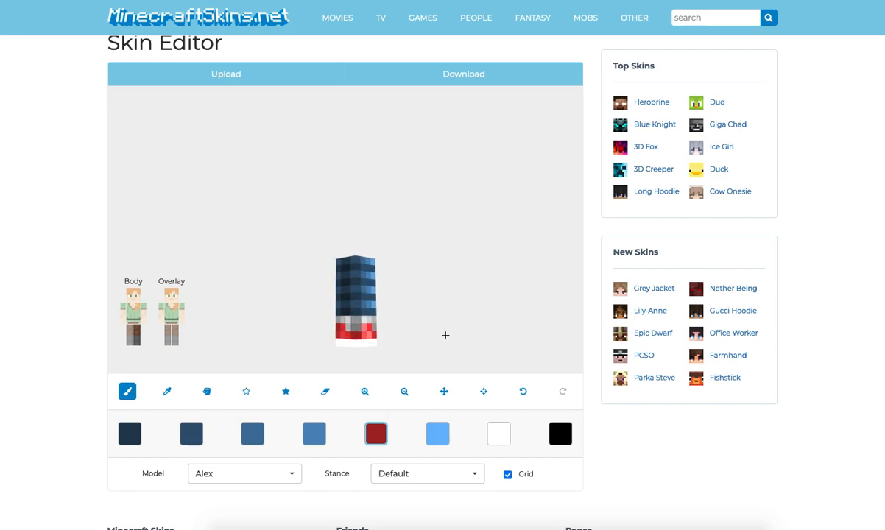
pyautogui.click(129, 343)
pyautogui.moveTo(211, 265); pyautogui.dragTo(198, 261)
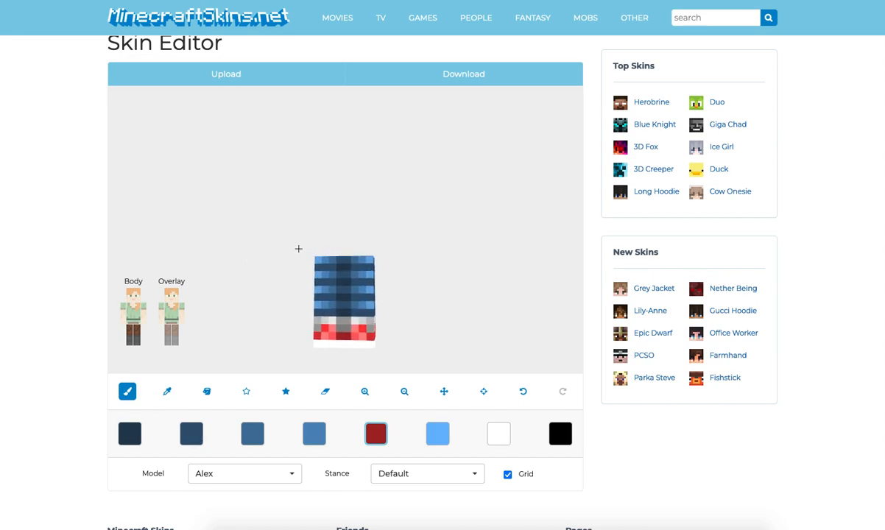
# Change the white swatch to a very light grey and shade the white soles of both shoes with it.
pyautogui.click(498, 434)
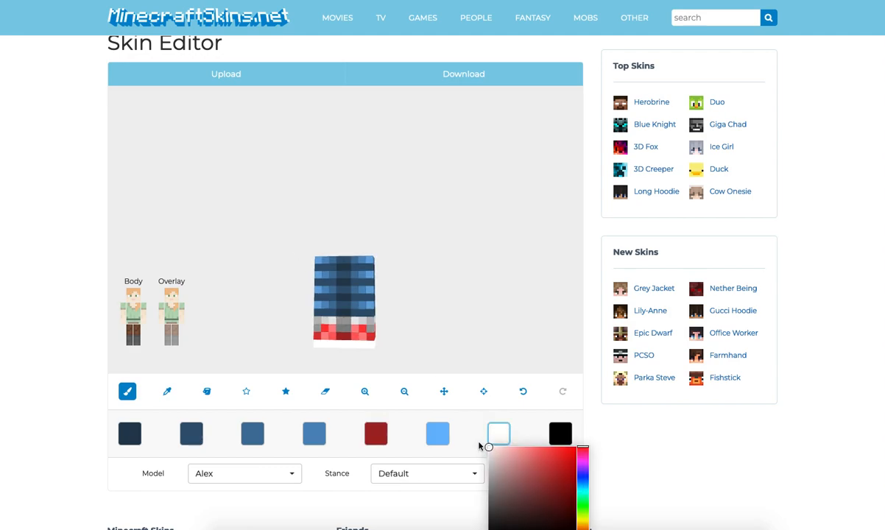
pyautogui.click(348, 346)
pyautogui.moveTo(344, 364); pyautogui.dragTo(379, 302)
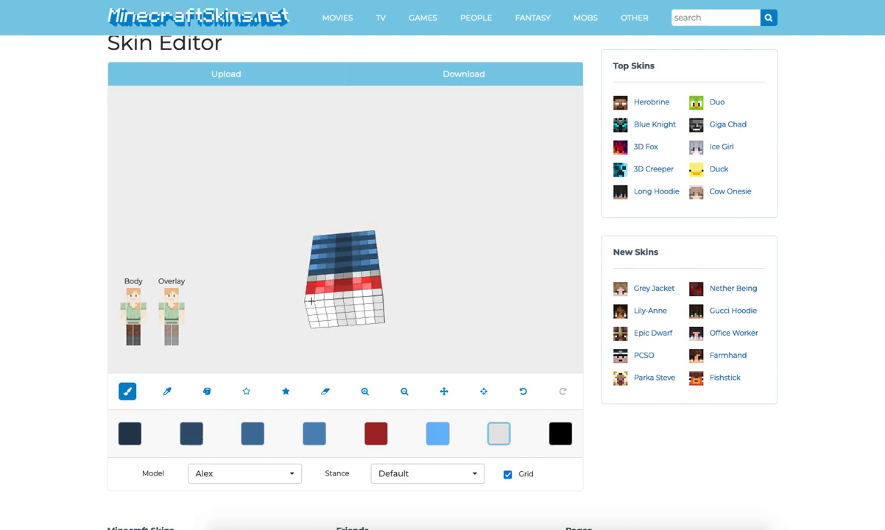
pyautogui.moveTo(311, 315); pyautogui.dragTo(333, 350)
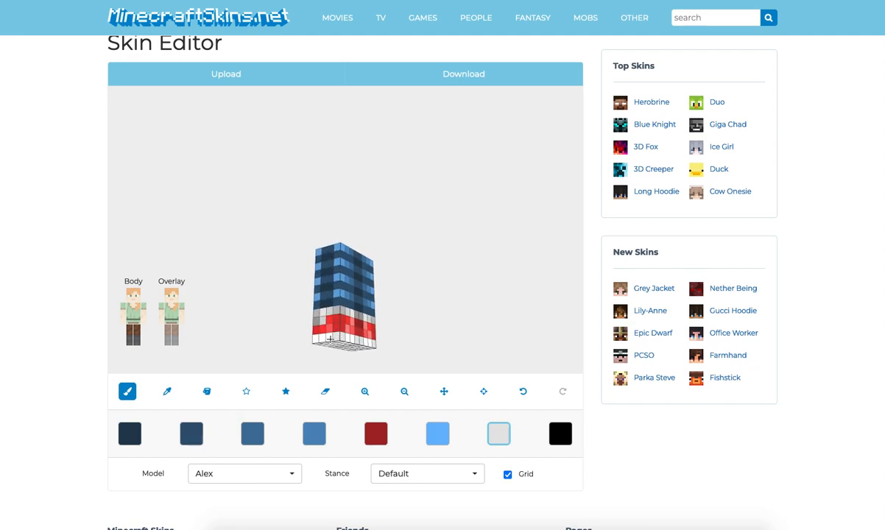
pyautogui.moveTo(280, 344); pyautogui.dragTo(374, 344)
pyautogui.moveTo(300, 342); pyautogui.dragTo(269, 342)
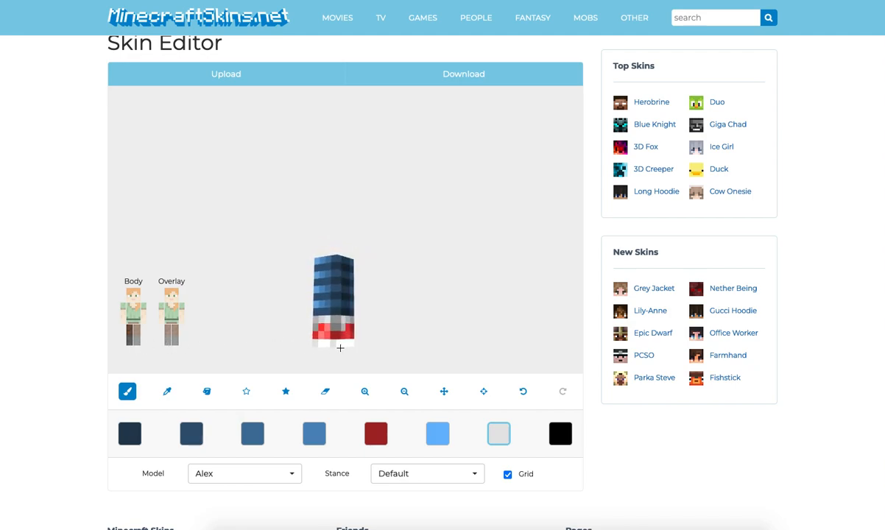
# Darken the light grey slightly and paint the inner sides of both shoes' soles with it.
pyautogui.click(499, 439)
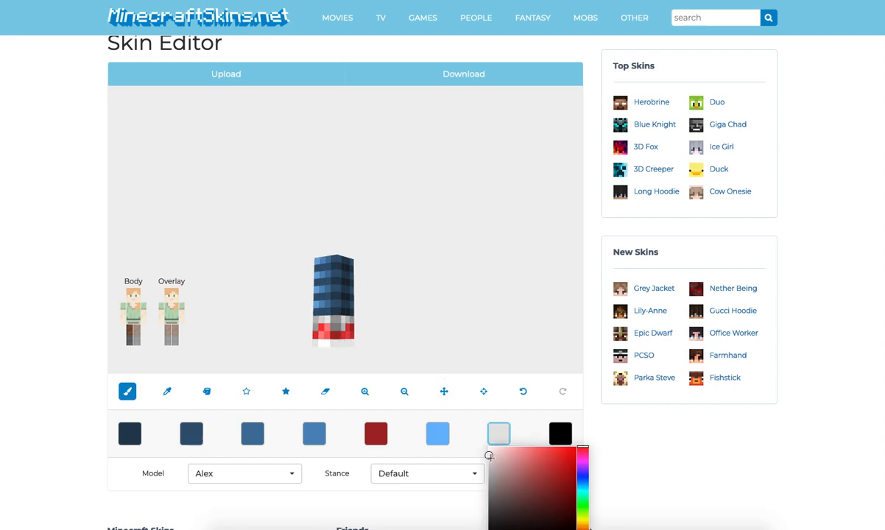
pyautogui.click(335, 342)
pyautogui.moveTo(364, 344)
pyautogui.mouseDown()
pyautogui.moveTo(390, 323)
pyautogui.moveTo(397, 338)
pyautogui.moveTo(312, 359)
pyautogui.moveTo(355, 344)
pyautogui.mouseUp()
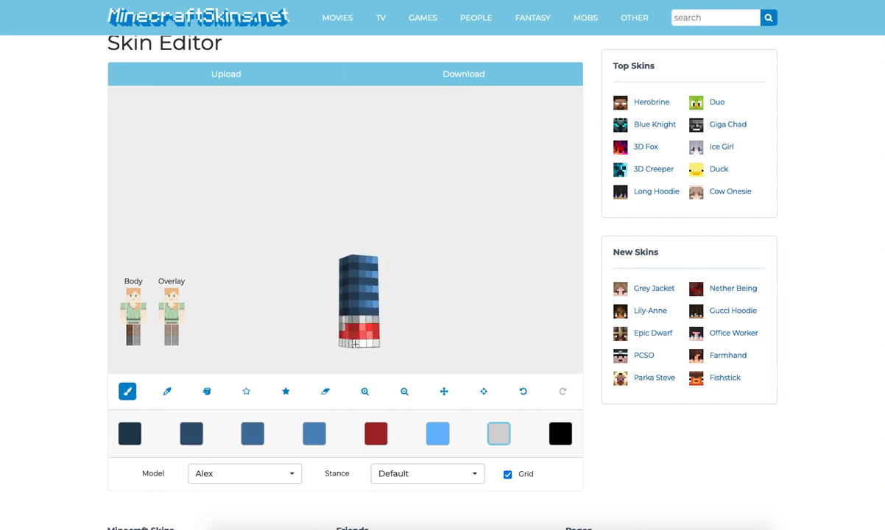
pyautogui.click(137, 332)
pyautogui.click(130, 333)
pyautogui.moveTo(295, 333); pyautogui.dragTo(403, 365)
# Darken the swatch to a medium grey and paint the middle squares of both soles' inner sides.
pyautogui.click(498, 434)
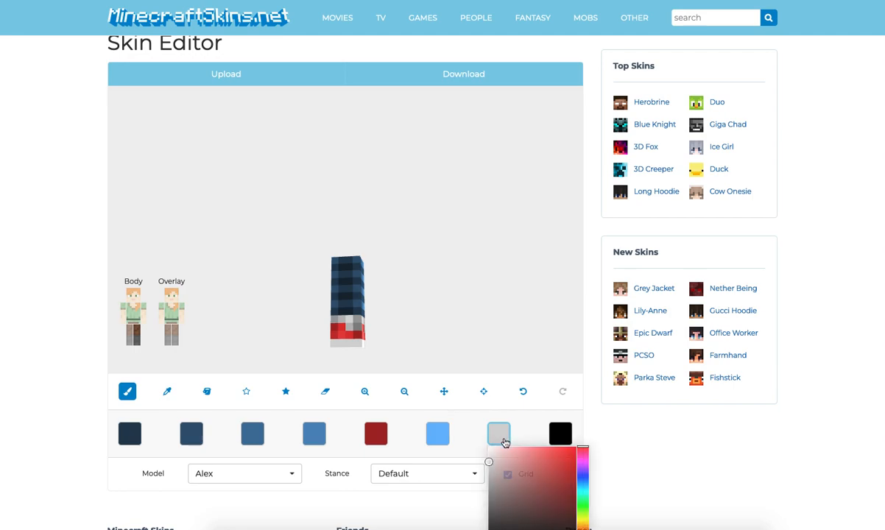
pyautogui.click(490, 470)
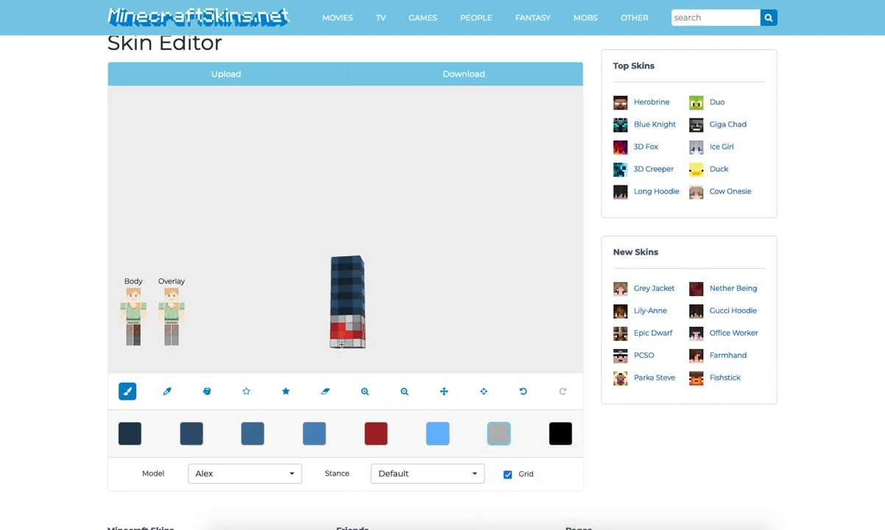
pyautogui.moveTo(309, 335); pyautogui.dragTo(348, 321)
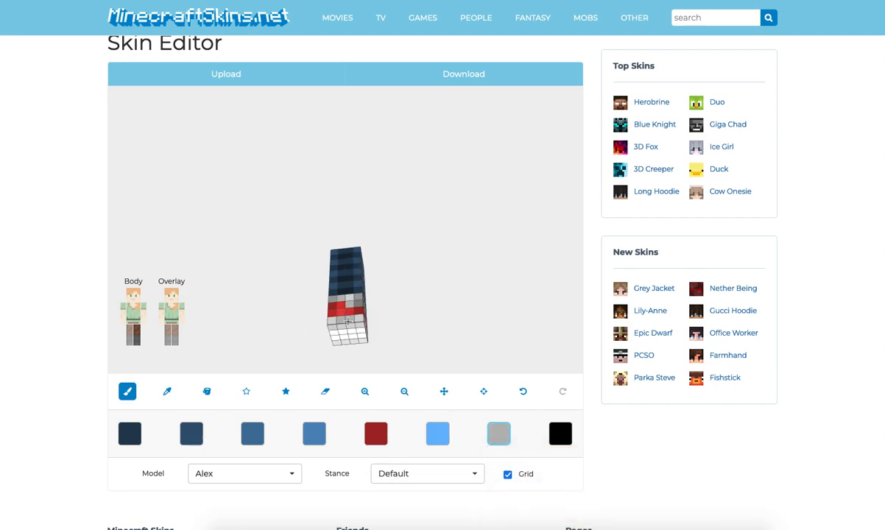
pyautogui.click(132, 345)
pyautogui.click(138, 341)
pyautogui.moveTo(239, 336); pyautogui.dragTo(349, 330)
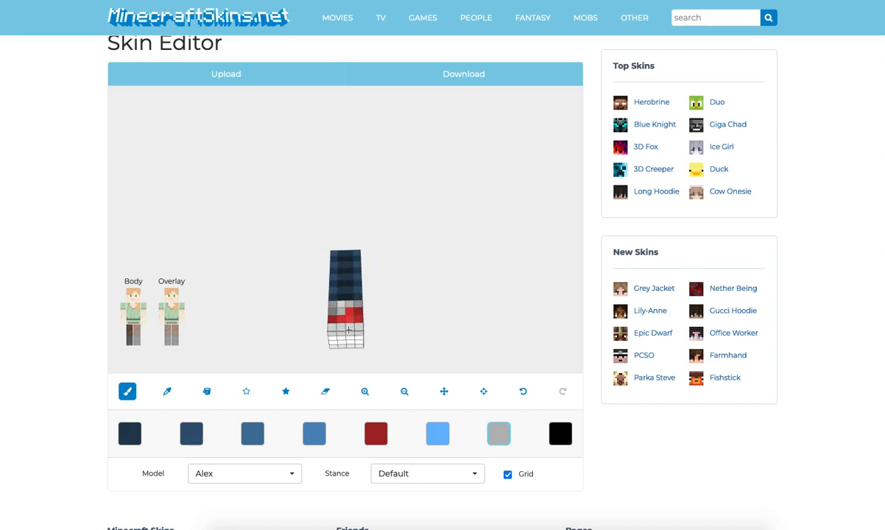
# Sample the lighter grey from the sole and shade the undersides of both shoes, undoing a misplaced stroke.
pyautogui.click(167, 390)
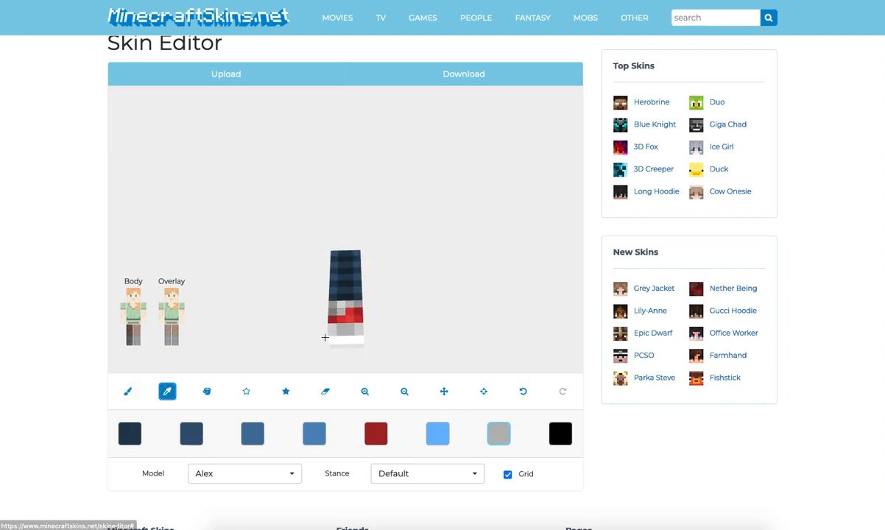
pyautogui.click(132, 394)
pyautogui.moveTo(291, 355); pyautogui.dragTo(307, 304)
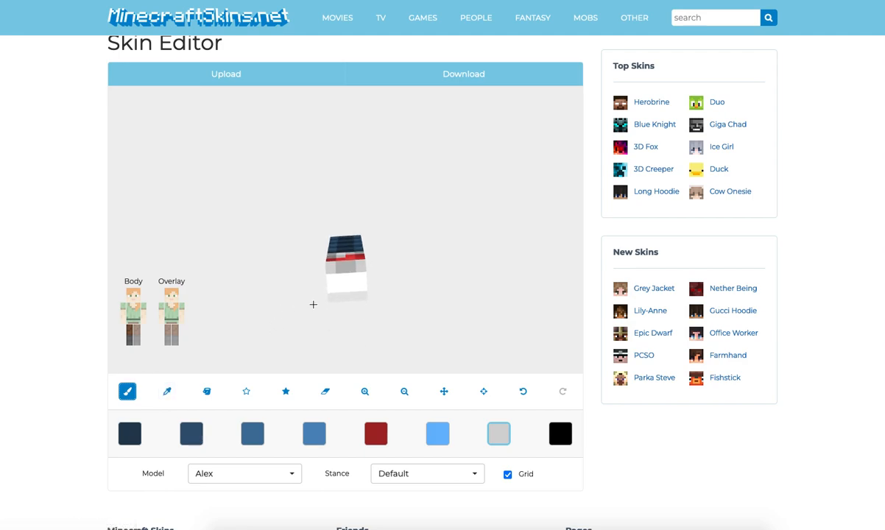
pyautogui.moveTo(452, 292); pyautogui.dragTo(456, 317)
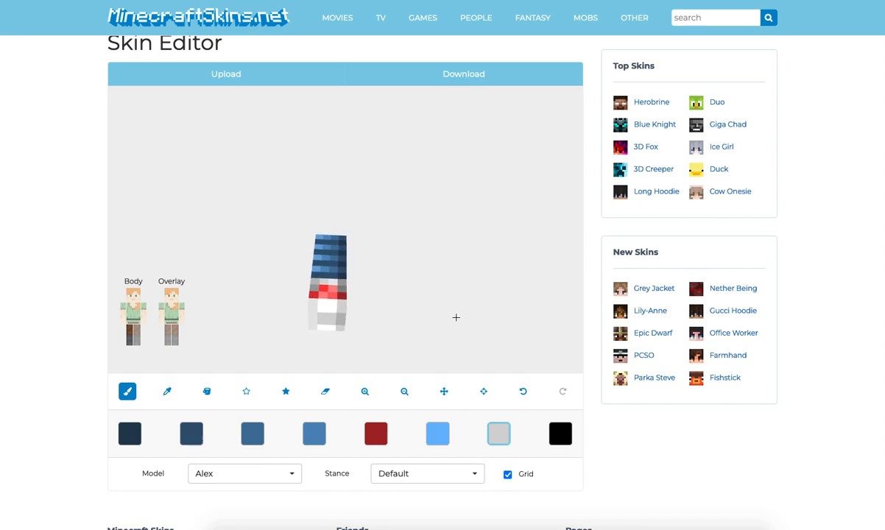
pyautogui.click(523, 395)
pyautogui.click(137, 338)
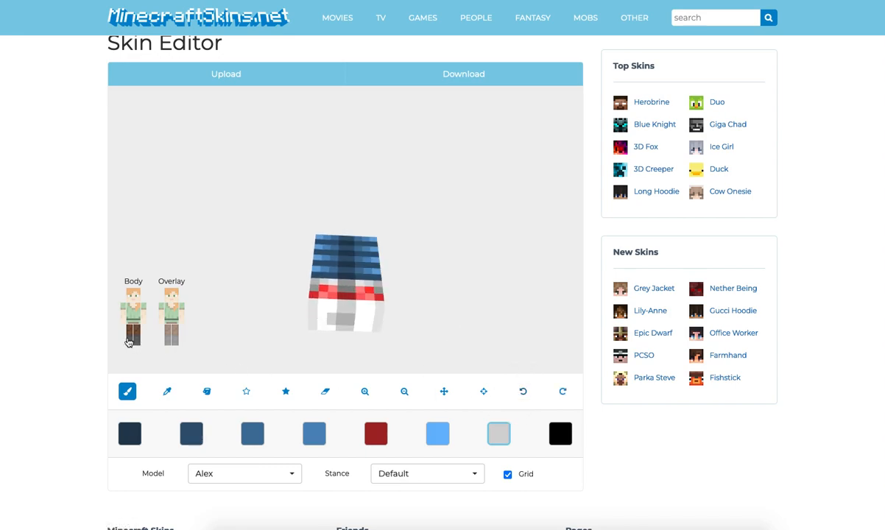
pyautogui.click(129, 340)
pyautogui.moveTo(306, 330); pyautogui.dragTo(310, 320)
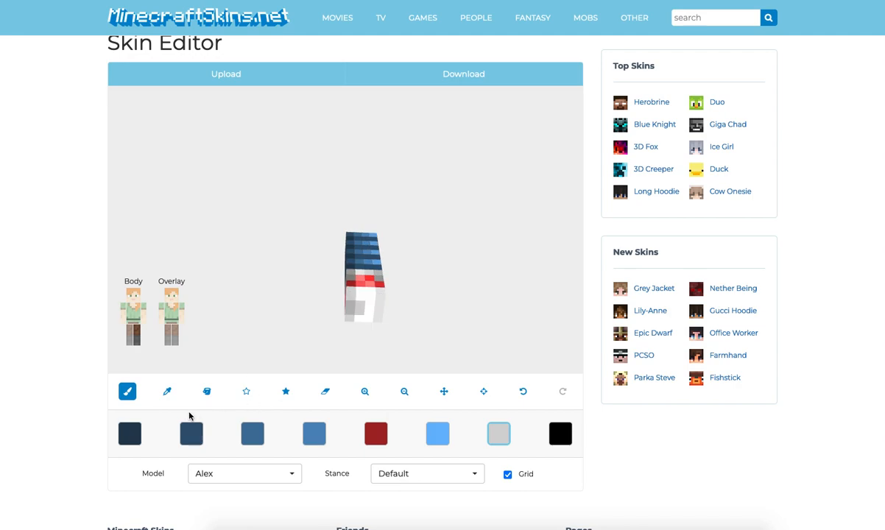
# Sample light grey from a sole, darken it slightly and shade the middle squares of the shoe's underside.
pyautogui.click(167, 391)
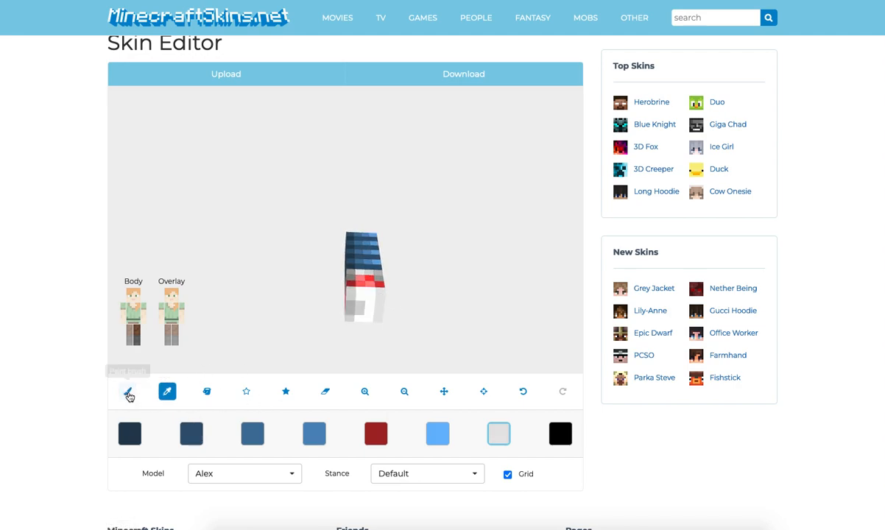
pyautogui.click(128, 393)
pyautogui.click(498, 433)
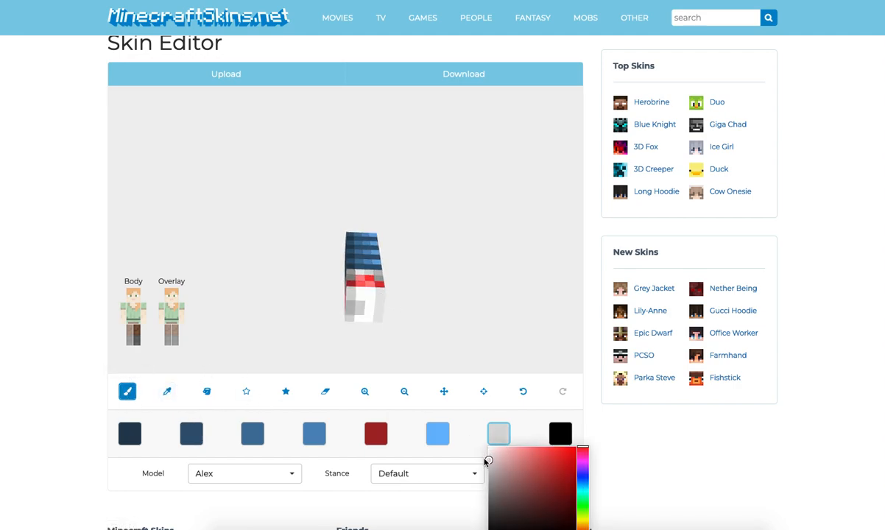
pyautogui.moveTo(452, 334); pyautogui.dragTo(360, 253)
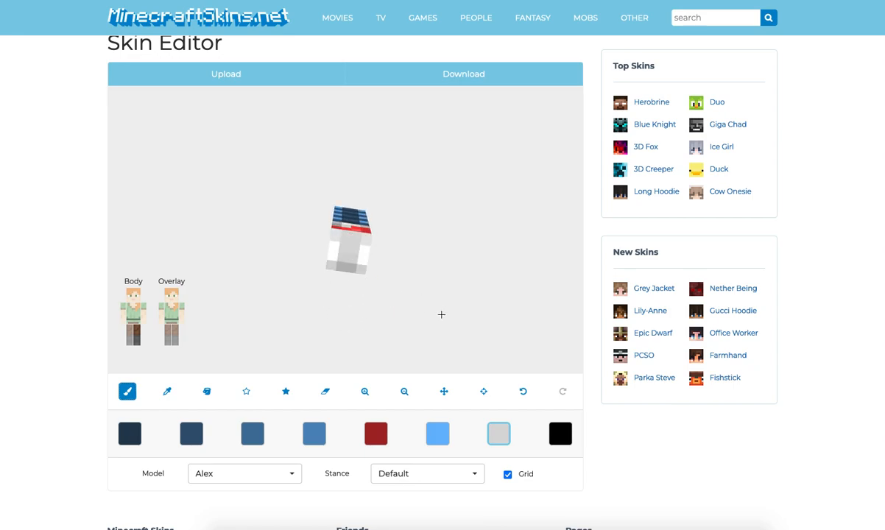
pyautogui.click(167, 391)
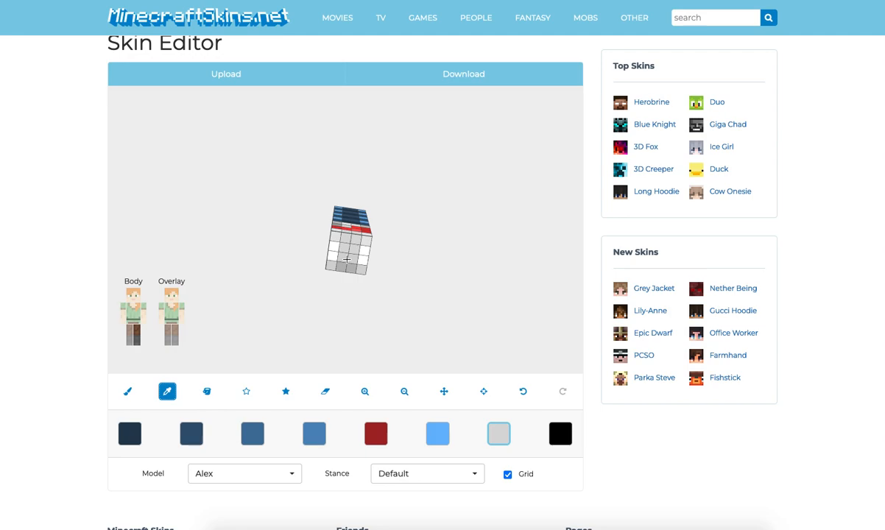
pyautogui.click(129, 394)
pyautogui.moveTo(354, 242); pyautogui.dragTo(480, 301)
# Sample the medium grey from the sole's underside, darken it and touch up the sole's inner squares.
pyautogui.click(168, 390)
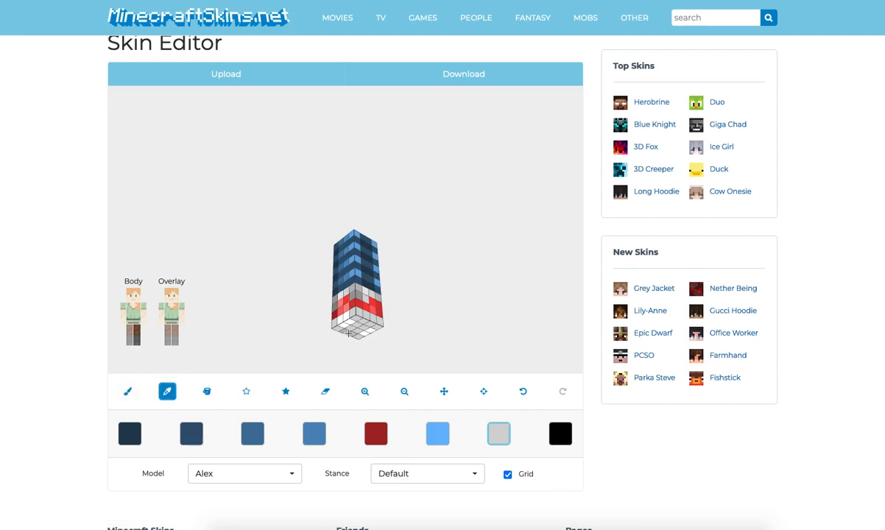
pyautogui.click(349, 334)
pyautogui.click(128, 392)
pyautogui.moveTo(247, 345)
pyautogui.mouseDown()
pyautogui.moveTo(287, 330)
pyautogui.moveTo(432, 398)
pyautogui.mouseUp()
pyautogui.click(498, 434)
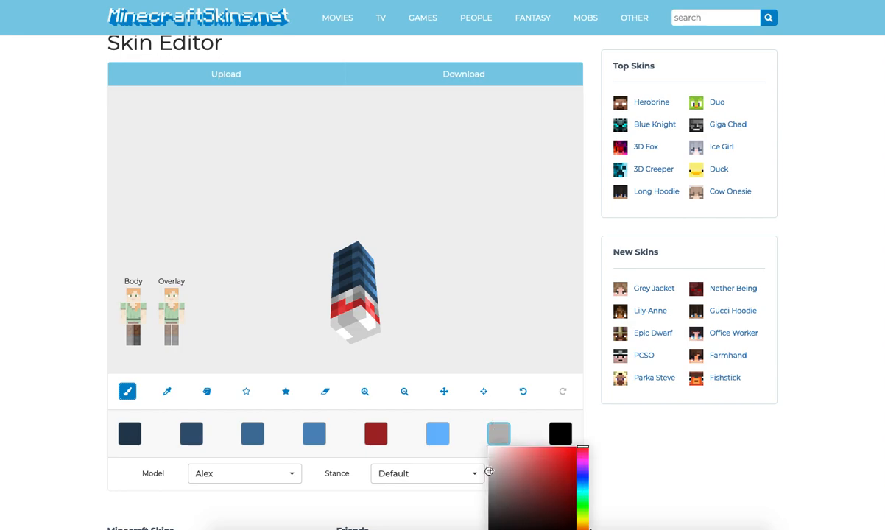
pyautogui.moveTo(489, 471); pyautogui.dragTo(485, 477)
pyautogui.click(347, 318)
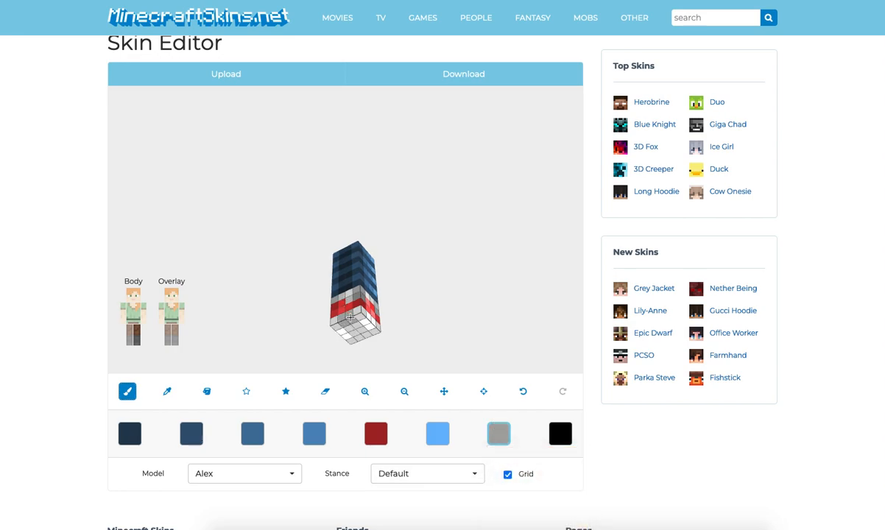
# Lighten the medium grey slightly and try it on the sole, undoing the last stroke.
pyautogui.click(496, 435)
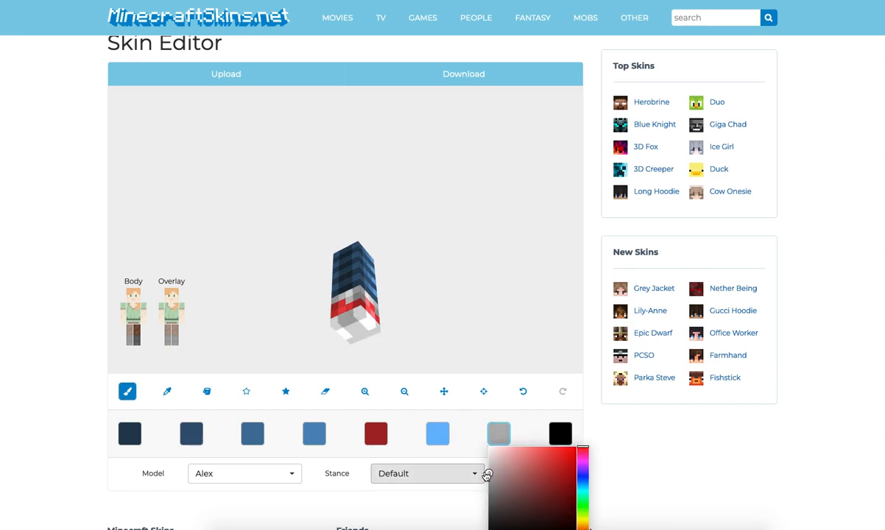
pyautogui.click(360, 314)
pyautogui.moveTo(298, 324); pyautogui.dragTo(505, 375)
pyautogui.click(524, 391)
pyautogui.moveTo(434, 322)
pyautogui.mouseDown()
pyautogui.moveTo(440, 328)
pyautogui.moveTo(430, 338)
pyautogui.mouseUp()
# Sample light grey from the sole, darken it slightly and shade the underside, comparing both shoes.
pyautogui.click(167, 391)
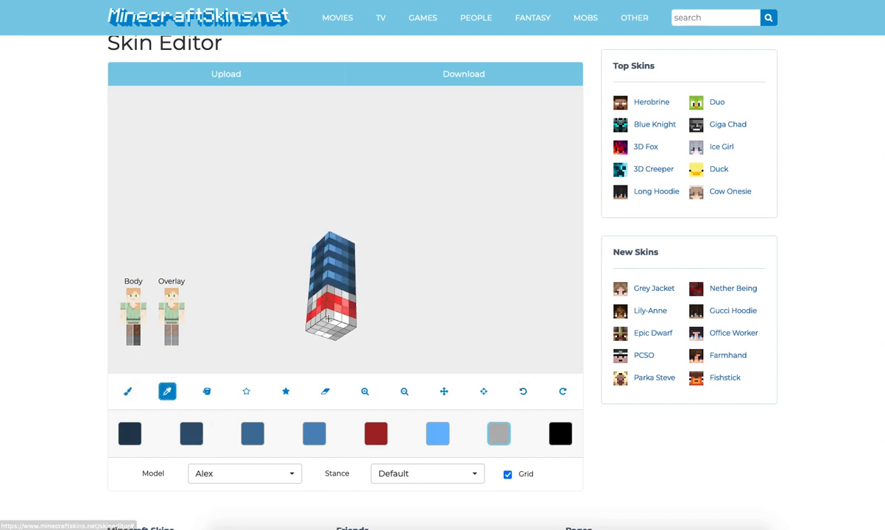
pyautogui.click(127, 391)
pyautogui.click(499, 434)
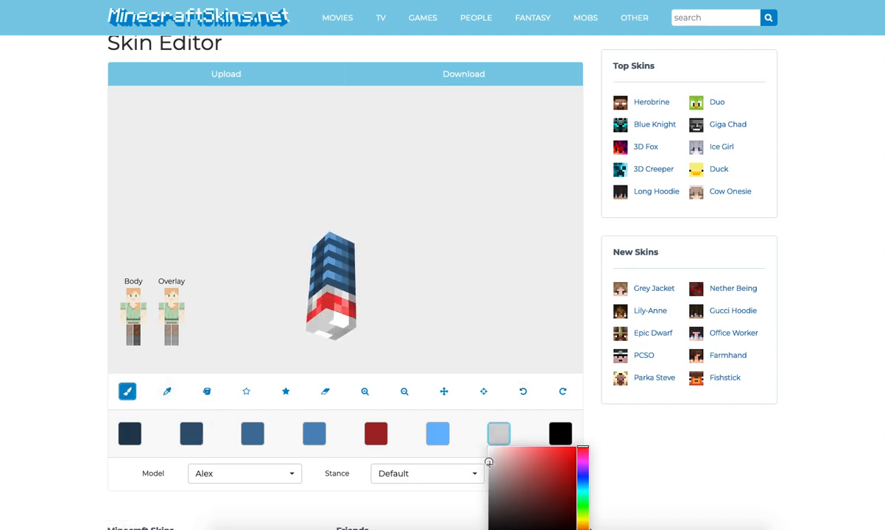
pyautogui.moveTo(352, 366); pyautogui.dragTo(423, 327)
pyautogui.click(131, 338)
pyautogui.moveTo(215, 338); pyautogui.dragTo(251, 316)
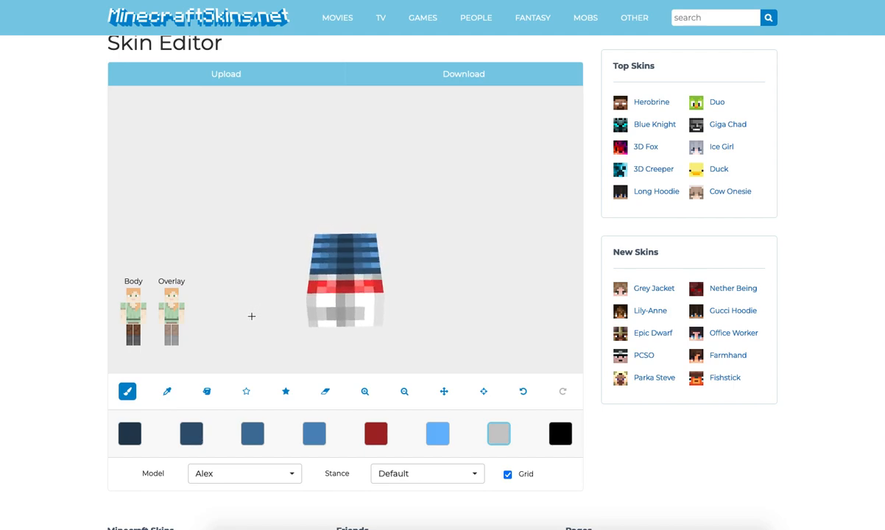
pyautogui.click(129, 344)
pyautogui.moveTo(246, 307); pyautogui.dragTo(234, 323)
pyautogui.click(131, 345)
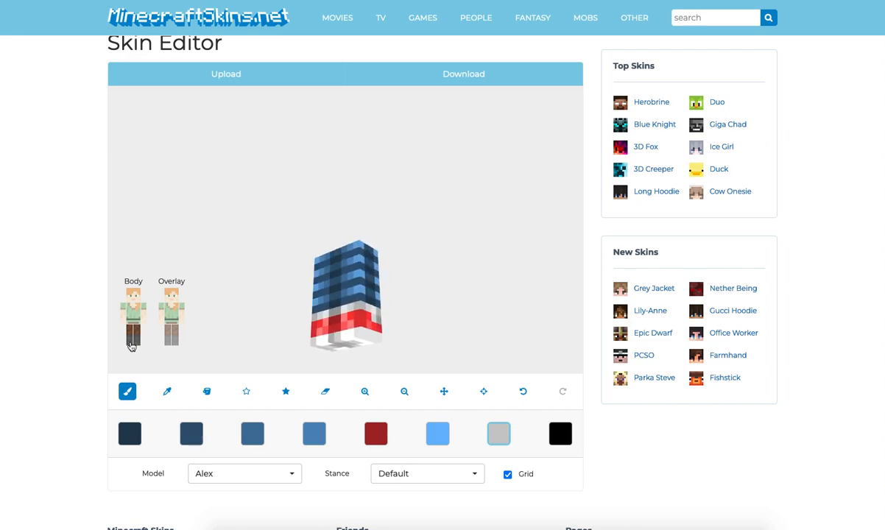
pyautogui.click(131, 346)
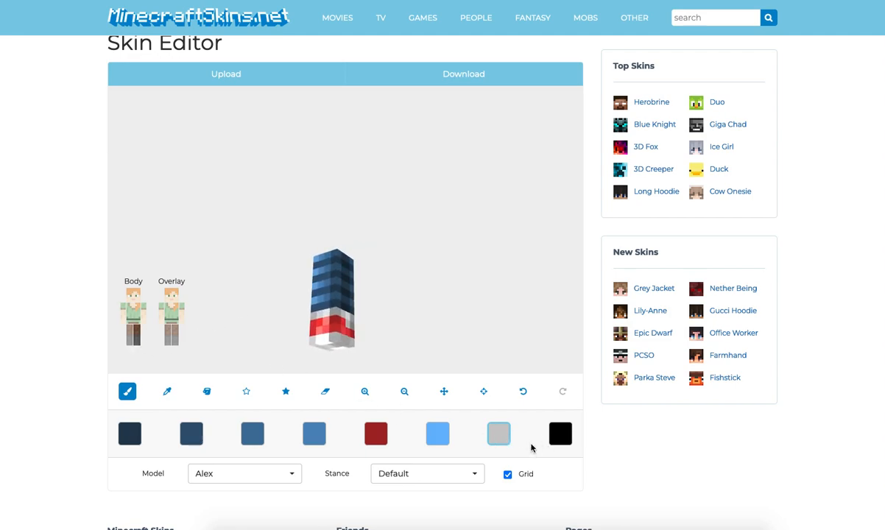
# Change the grey swatch to white and paint over the grey shading on the sides of the sole.
pyautogui.click(483, 391)
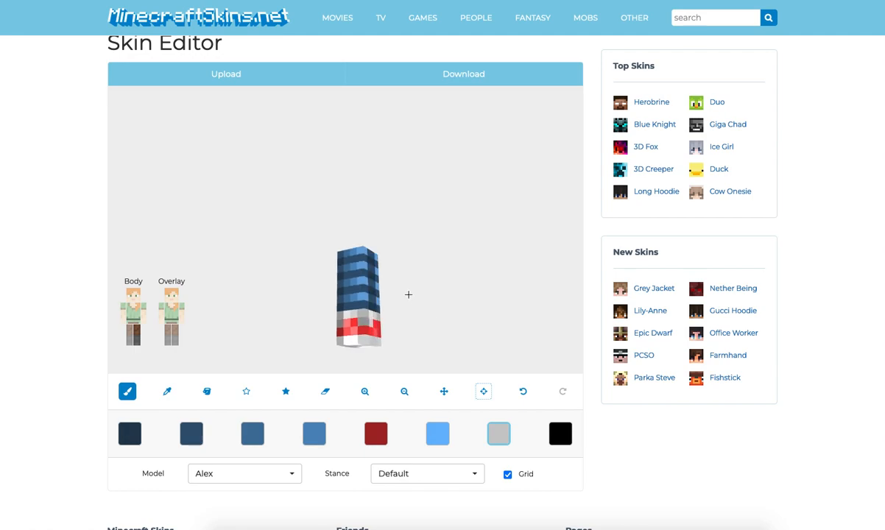
pyautogui.click(498, 434)
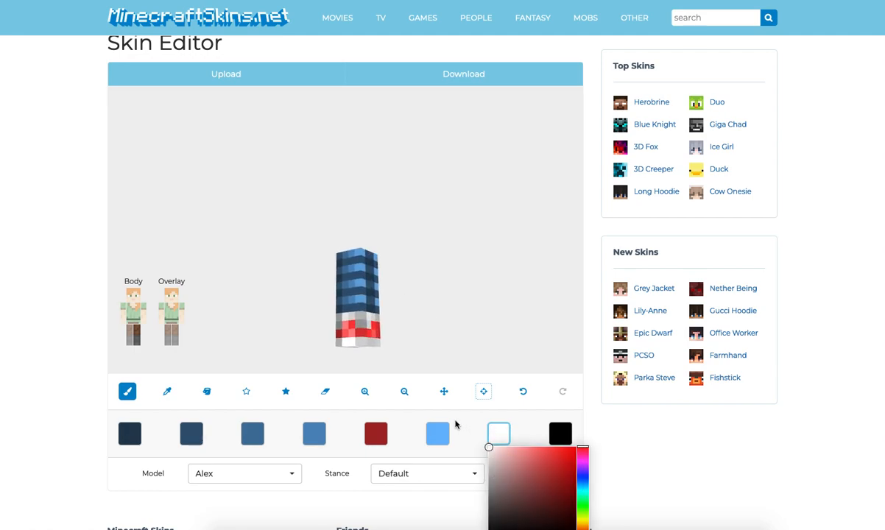
pyautogui.click(368, 344)
pyautogui.moveTo(342, 343); pyautogui.dragTo(337, 345)
pyautogui.moveTo(298, 347)
pyautogui.mouseDown()
pyautogui.moveTo(365, 346)
pyautogui.moveTo(339, 344)
pyautogui.moveTo(346, 346)
pyautogui.moveTo(294, 309)
pyautogui.moveTo(314, 285)
pyautogui.moveTo(385, 326)
pyautogui.moveTo(474, 358)
pyautogui.moveTo(502, 358)
pyautogui.moveTo(507, 346)
pyautogui.mouseUp()
# Try a medium grey on the soles, switch to a light grey and paint the inner edge squares of both soles.
pyautogui.click(498, 434)
pyautogui.click(488, 471)
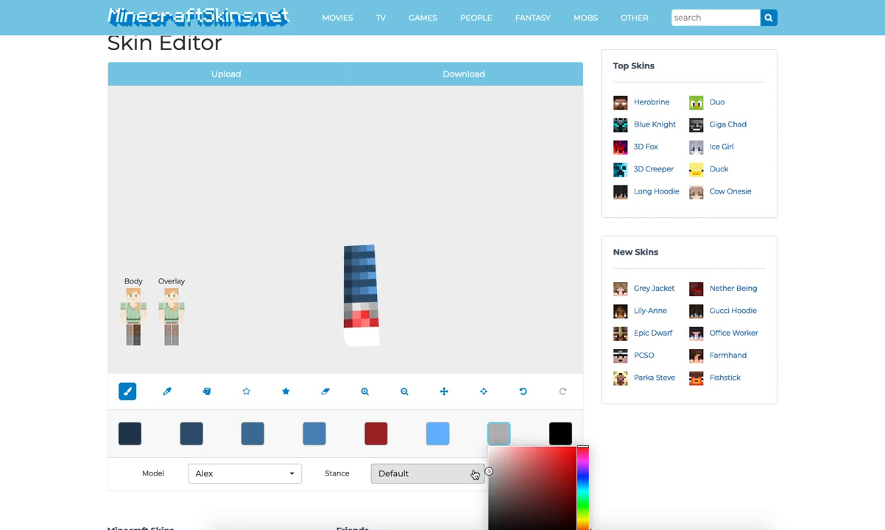
pyautogui.click(348, 335)
pyautogui.moveTo(347, 348)
pyautogui.mouseDown()
pyautogui.moveTo(367, 356)
pyautogui.moveTo(352, 342)
pyautogui.moveTo(322, 342)
pyautogui.moveTo(380, 346)
pyautogui.mouseUp()
pyautogui.click(498, 434)
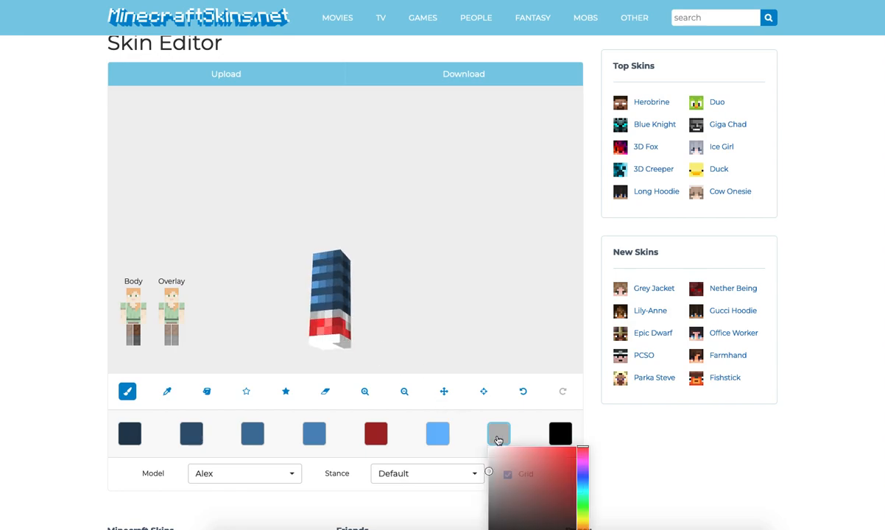
pyautogui.click(344, 337)
pyautogui.moveTo(370, 347)
pyautogui.mouseDown()
pyautogui.moveTo(376, 328)
pyautogui.moveTo(410, 320)
pyautogui.moveTo(321, 359)
pyautogui.mouseUp()
pyautogui.click(341, 329)
pyautogui.moveTo(440, 334); pyautogui.dragTo(408, 346)
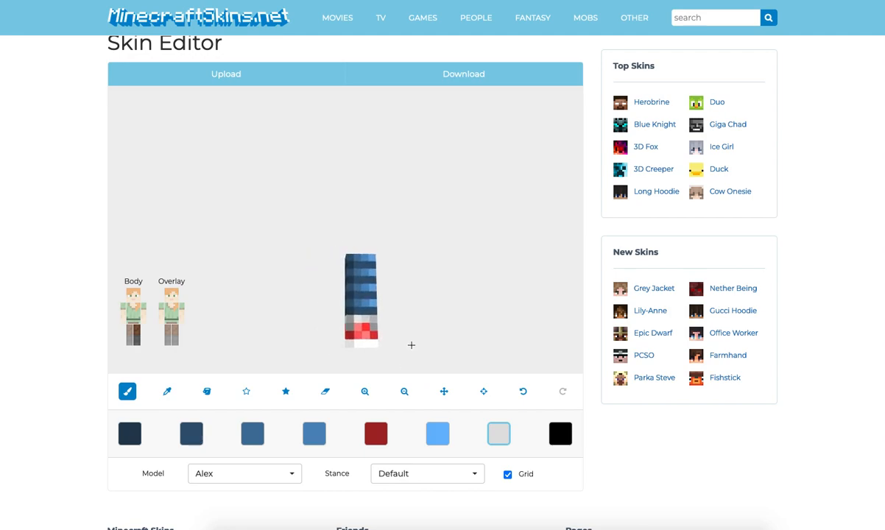
# Paint the inner column of the shoe's underside with the light grey.
pyautogui.click(500, 439)
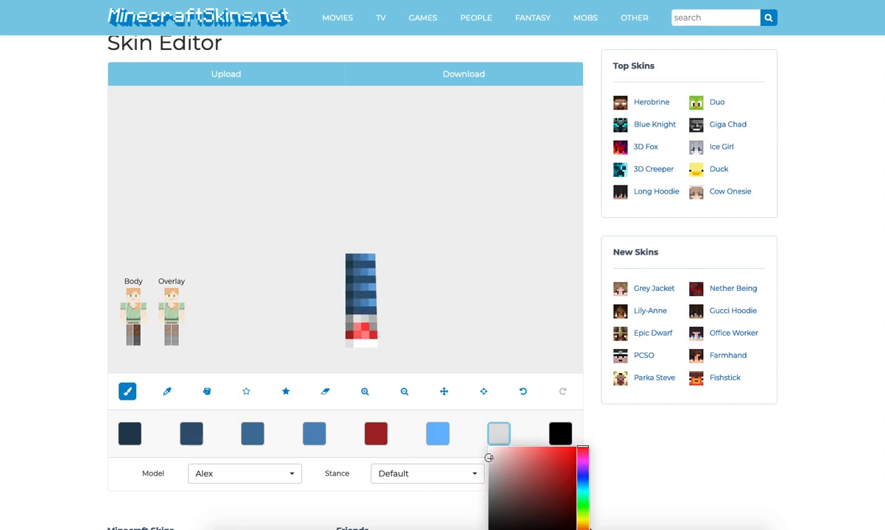
pyautogui.click(129, 341)
pyautogui.click(137, 340)
pyautogui.moveTo(247, 342); pyautogui.dragTo(209, 337)
pyautogui.moveTo(398, 351); pyautogui.dragTo(351, 316)
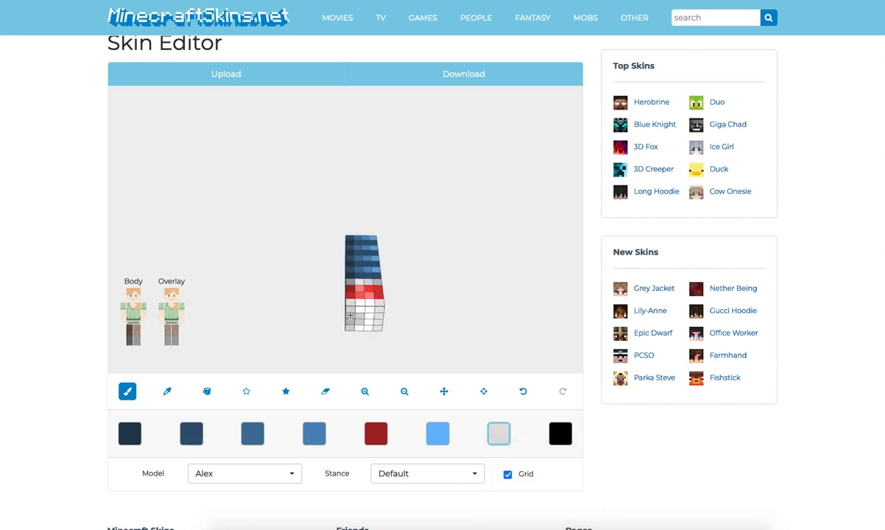
# Change the light blue swatch to white and paint over the leftover grey squares on the shoes' undersides.
pyautogui.click(446, 442)
pyautogui.moveTo(445, 449); pyautogui.dragTo(402, 417)
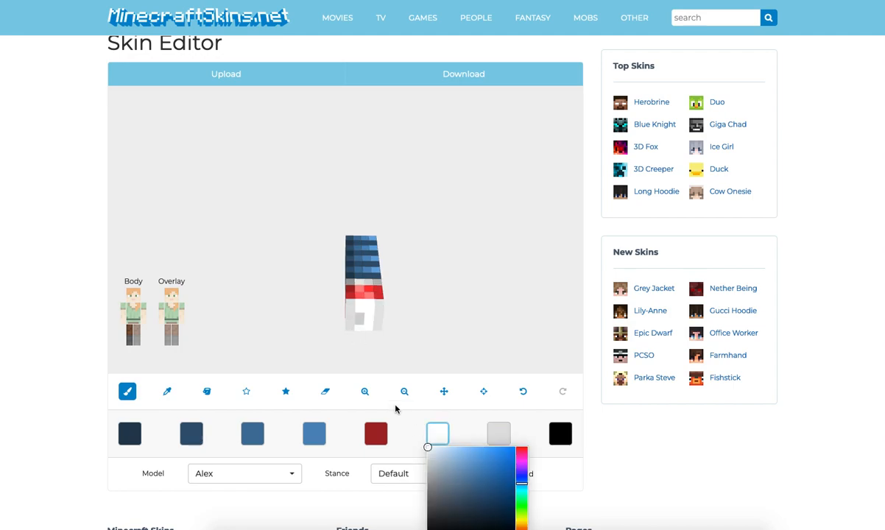
pyautogui.moveTo(360, 317)
pyautogui.mouseDown()
pyautogui.moveTo(371, 349)
pyautogui.moveTo(346, 352)
pyautogui.moveTo(403, 350)
pyautogui.moveTo(318, 351)
pyautogui.mouseUp()
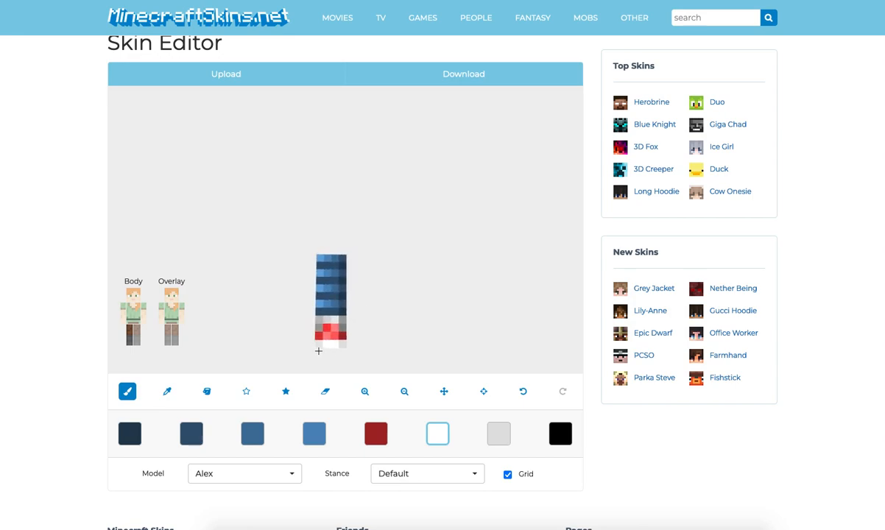
pyautogui.click(136, 343)
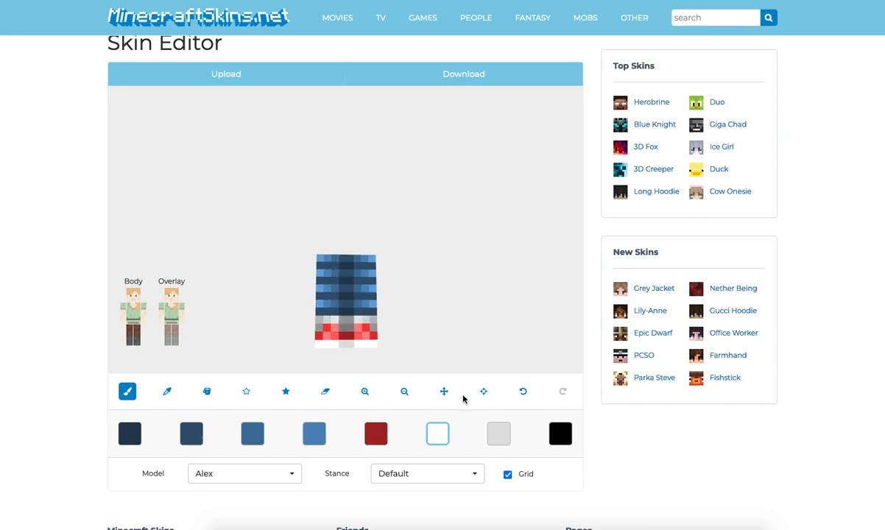
# Lighten the grey swatch to a very light grey and shade the outer sides of both soles with it.
pyautogui.click(499, 435)
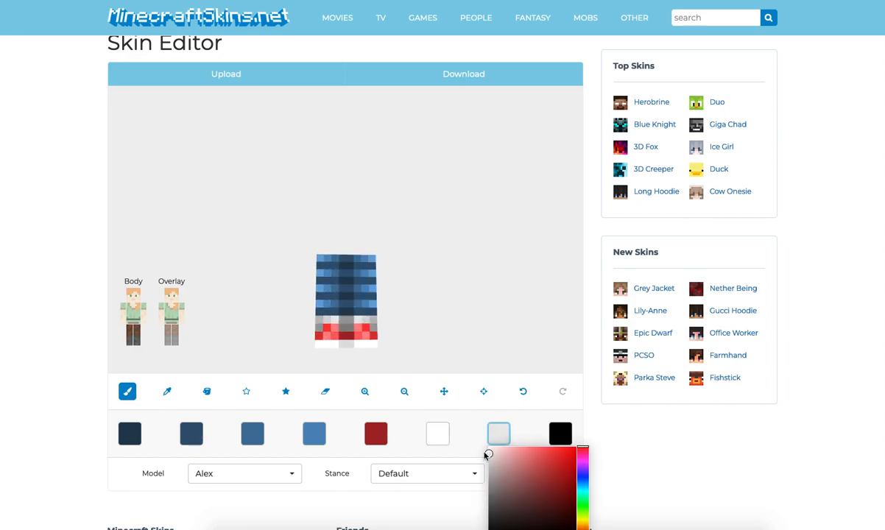
pyautogui.moveTo(423, 344); pyautogui.dragTo(243, 338)
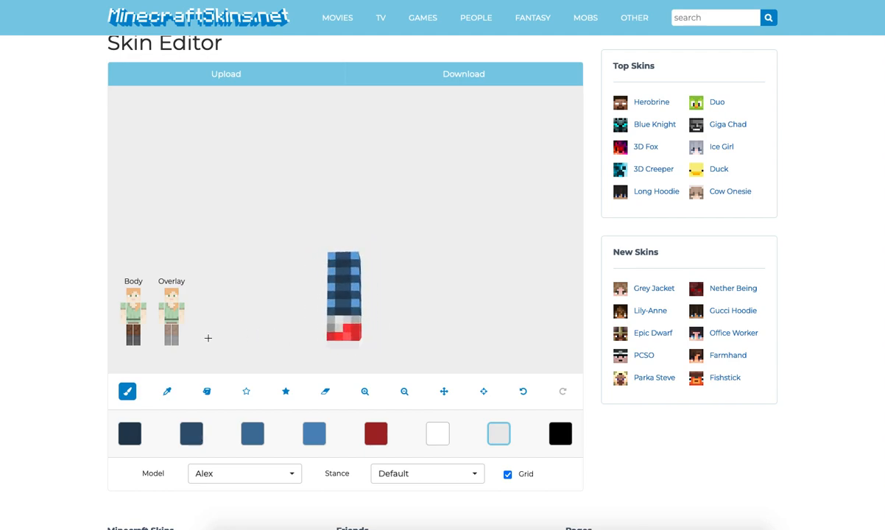
pyautogui.moveTo(142, 340); pyautogui.dragTo(260, 340)
pyautogui.click(137, 342)
pyautogui.click(129, 342)
pyautogui.moveTo(206, 341); pyautogui.dragTo(188, 332)
# Paint the outer columns of both shoes' undersides with the very light grey.
pyautogui.click(129, 343)
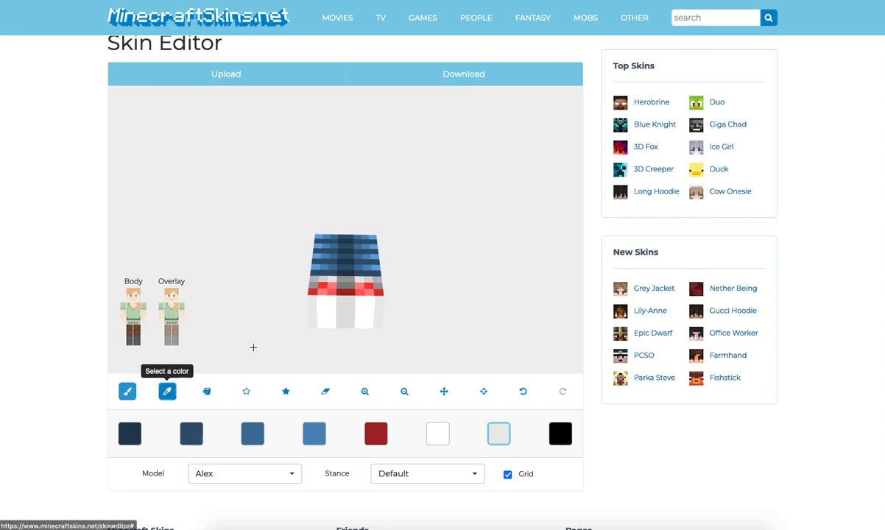
pyautogui.click(129, 391)
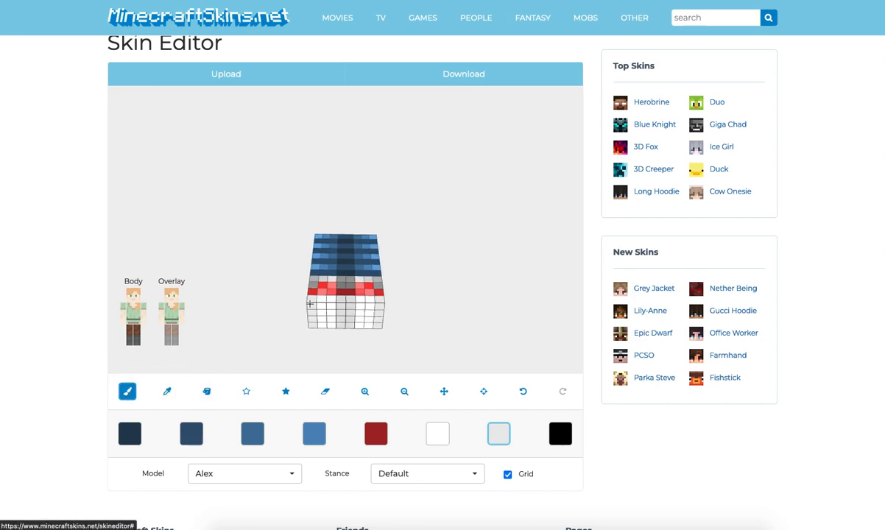
pyautogui.moveTo(423, 318); pyautogui.dragTo(421, 296)
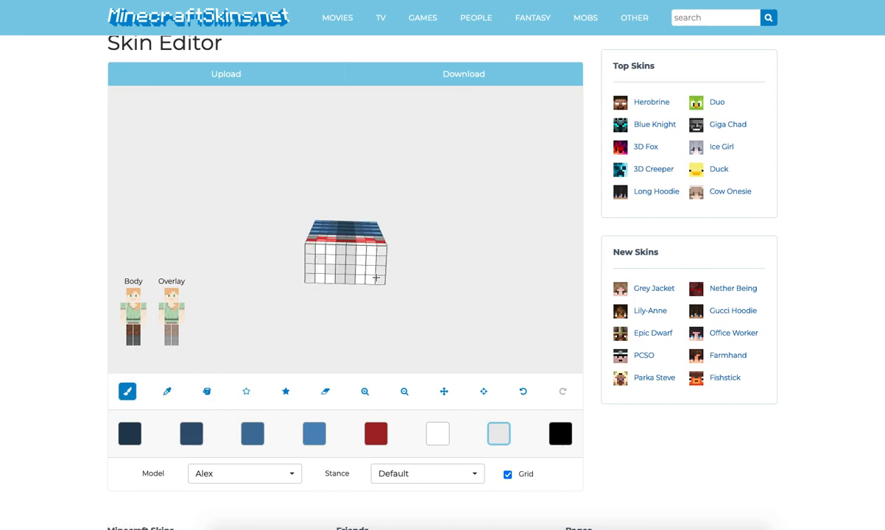
# Extend the undersides' shading with the sampled central grey, then darken it slightly and paint the centre squares.
pyautogui.click(168, 391)
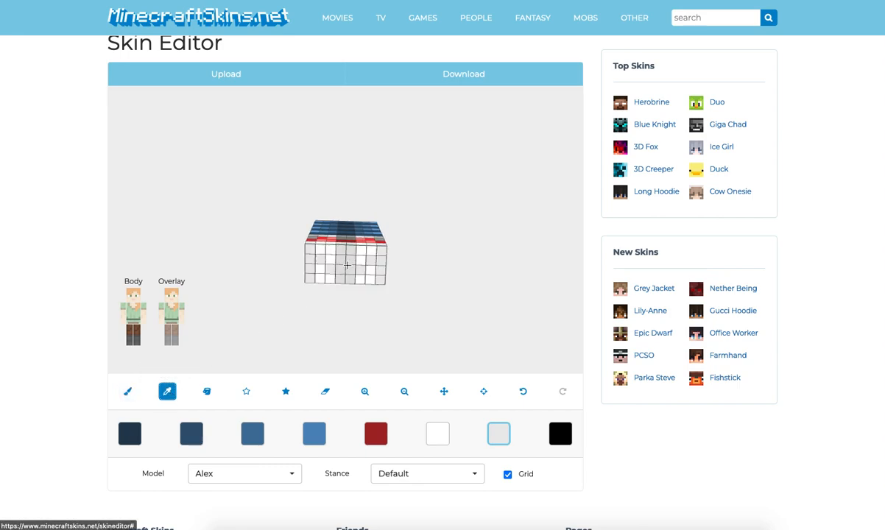
pyautogui.click(128, 391)
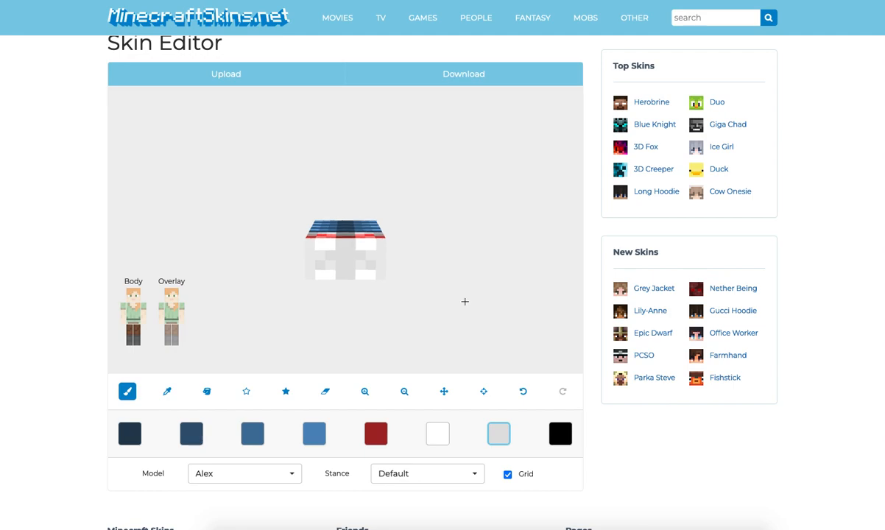
pyautogui.click(497, 434)
pyautogui.moveTo(349, 254); pyautogui.dragTo(340, 255)
pyautogui.moveTo(238, 366); pyautogui.dragTo(216, 318)
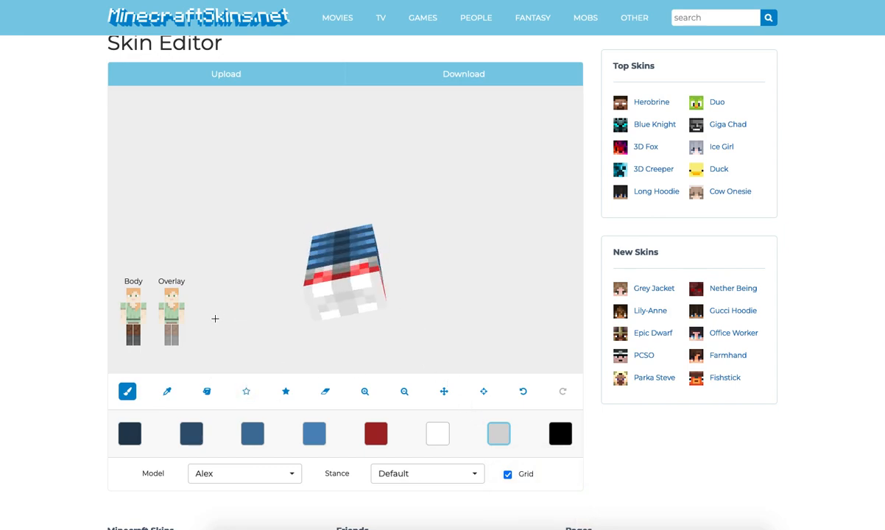
# Shade the inner sides of both shoes' soles with the slightly darker light grey.
pyautogui.moveTo(135, 349); pyautogui.dragTo(339, 327)
pyautogui.click(137, 342)
pyautogui.click(130, 339)
pyautogui.moveTo(192, 340); pyautogui.dragTo(332, 339)
pyautogui.moveTo(422, 335); pyautogui.dragTo(420, 317)
pyautogui.moveTo(350, 314); pyautogui.dragTo(311, 306)
pyautogui.click(135, 343)
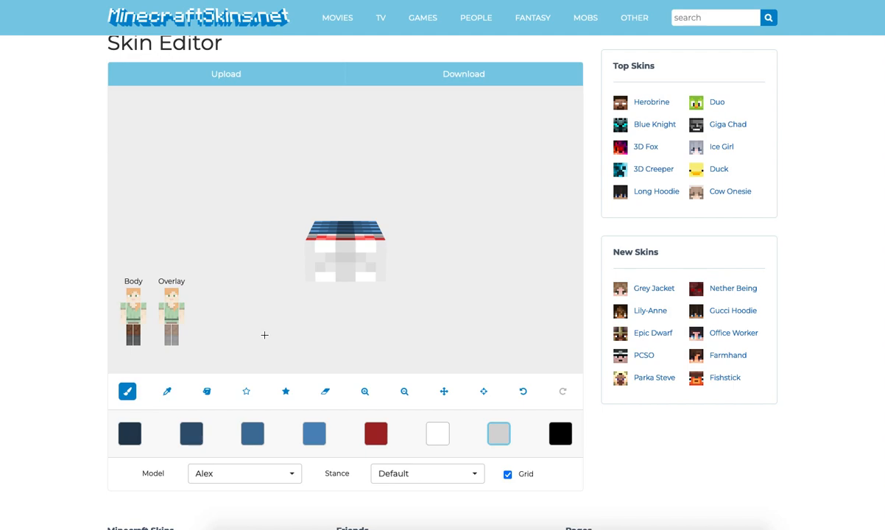
# Sample the very light grey, fine-tune it to a slightly darker shade and repaint the outer-edge squares on both shoes' undersides.
pyautogui.click(168, 391)
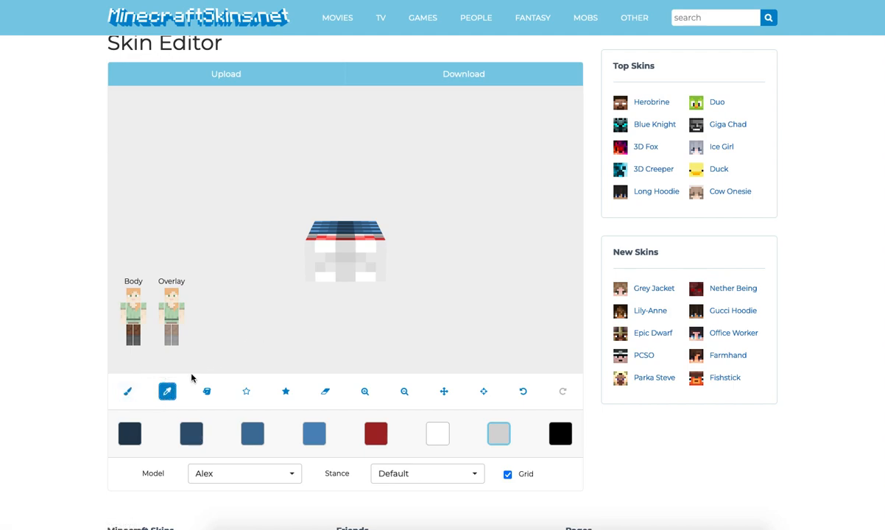
pyautogui.click(127, 391)
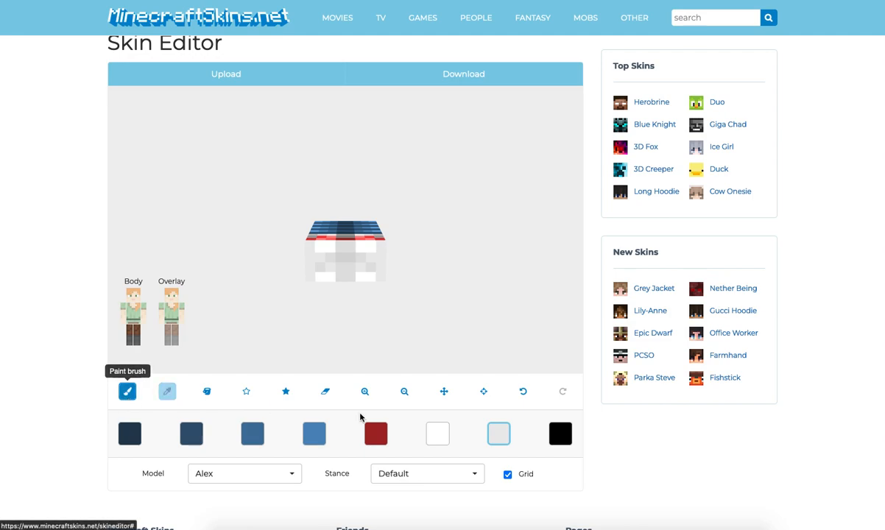
pyautogui.click(500, 433)
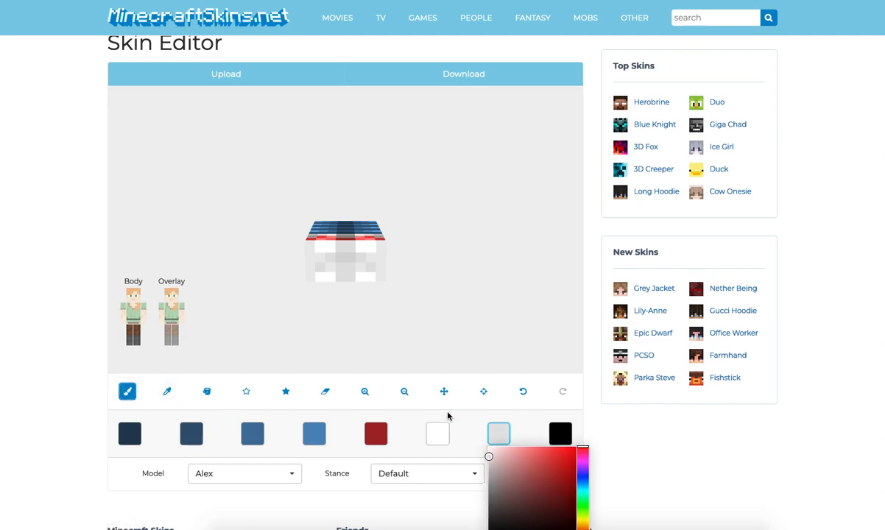
pyautogui.click(310, 268)
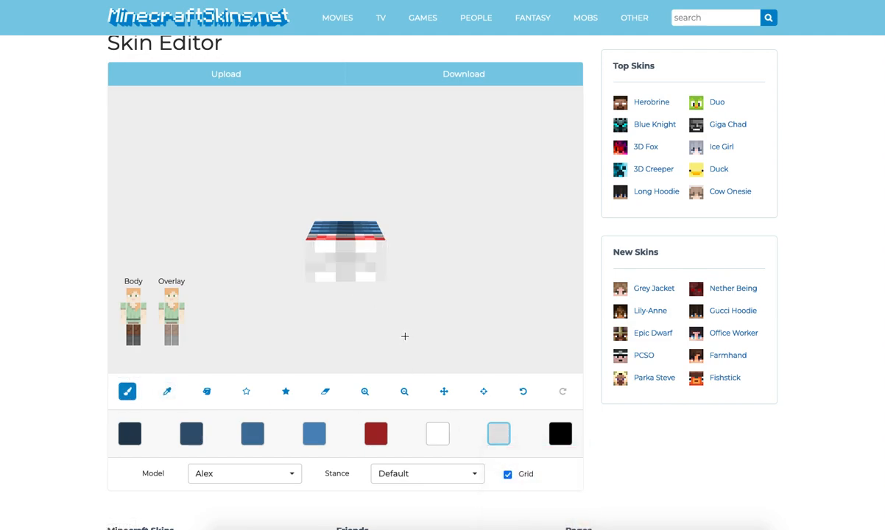
pyautogui.click(502, 439)
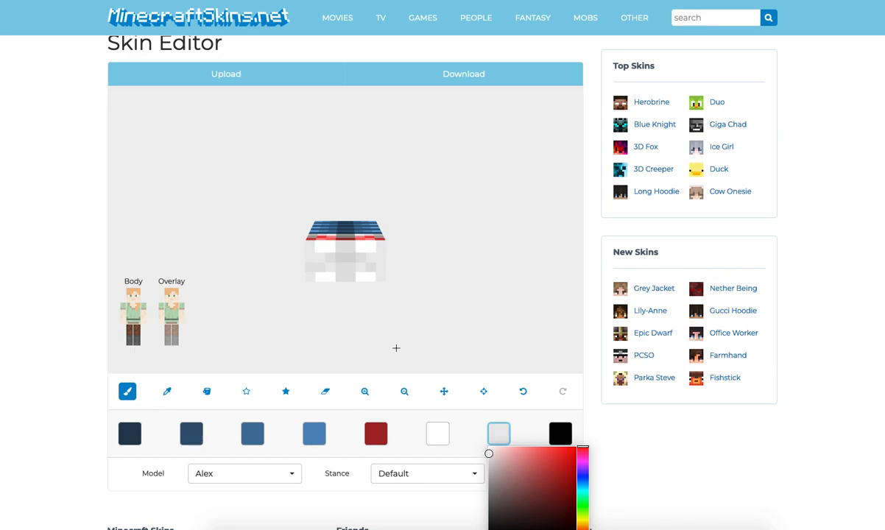
pyautogui.click(312, 268)
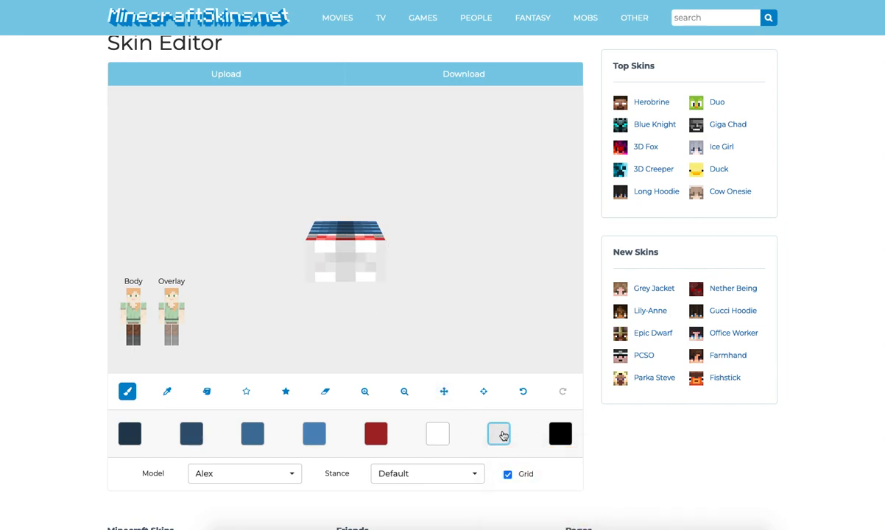
pyautogui.click(502, 435)
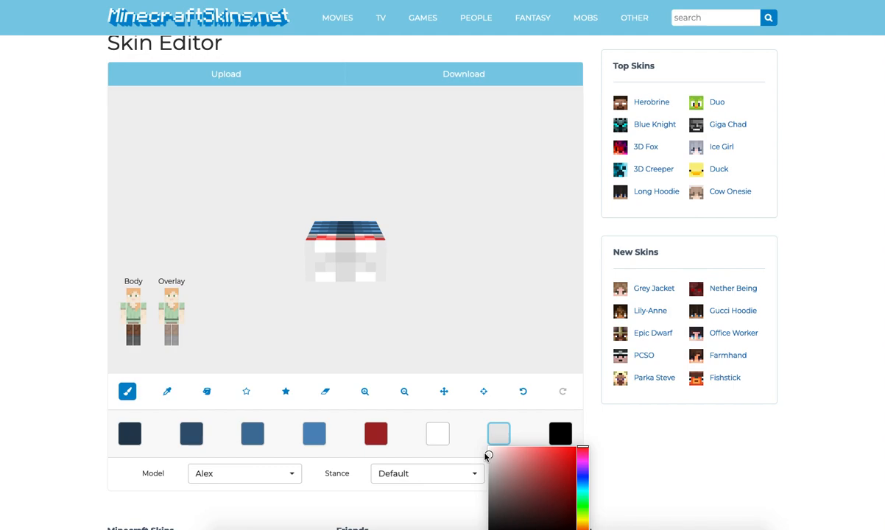
pyautogui.click(313, 269)
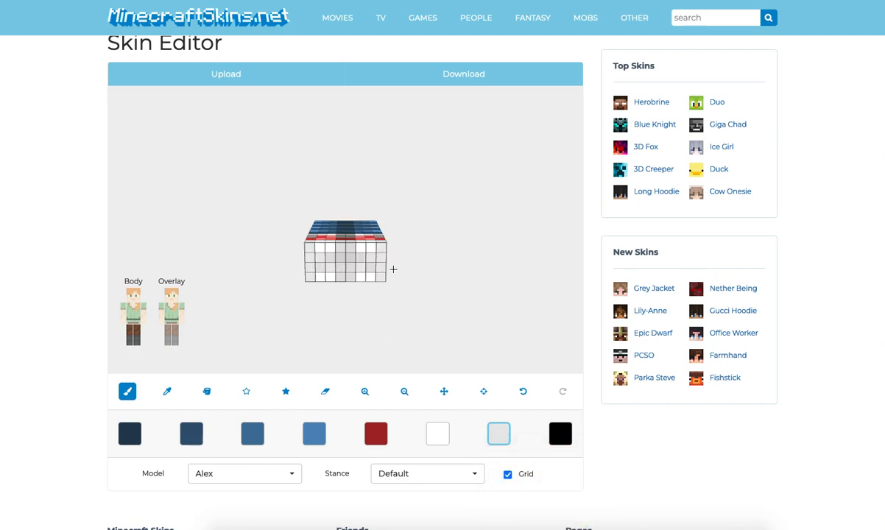
# Show the torso, both arms and the head again together with the legs.
pyautogui.moveTo(424, 275); pyautogui.dragTo(406, 364)
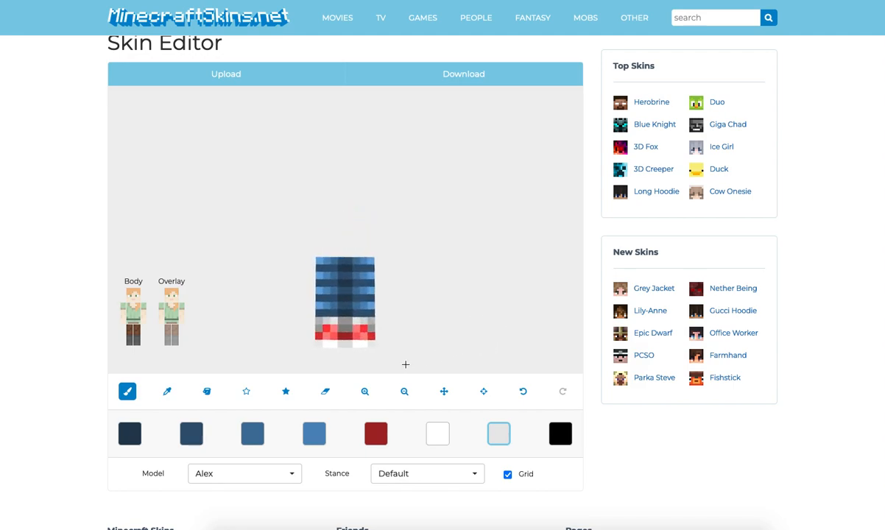
pyautogui.click(139, 324)
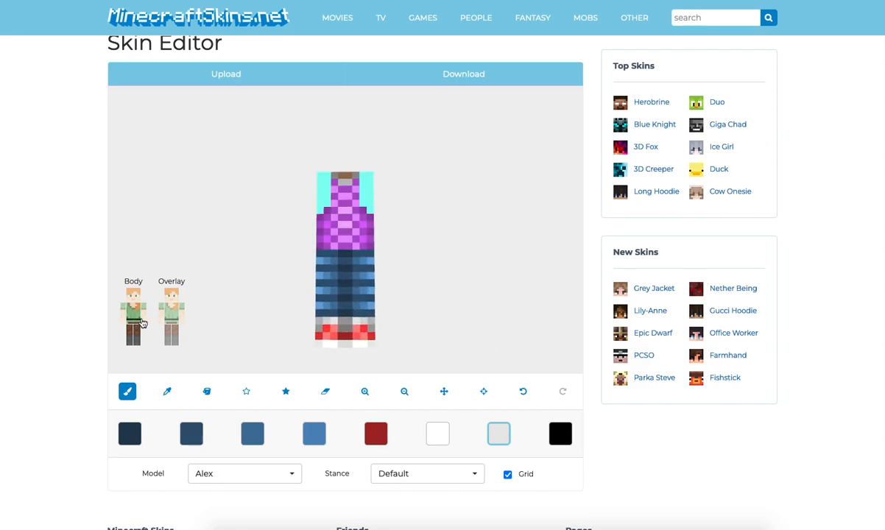
pyautogui.click(143, 318)
pyautogui.click(123, 316)
pyautogui.moveTo(165, 249); pyautogui.dragTo(196, 266)
pyautogui.scroll(1, 156, 252)
pyautogui.scroll(1, 157, 252)
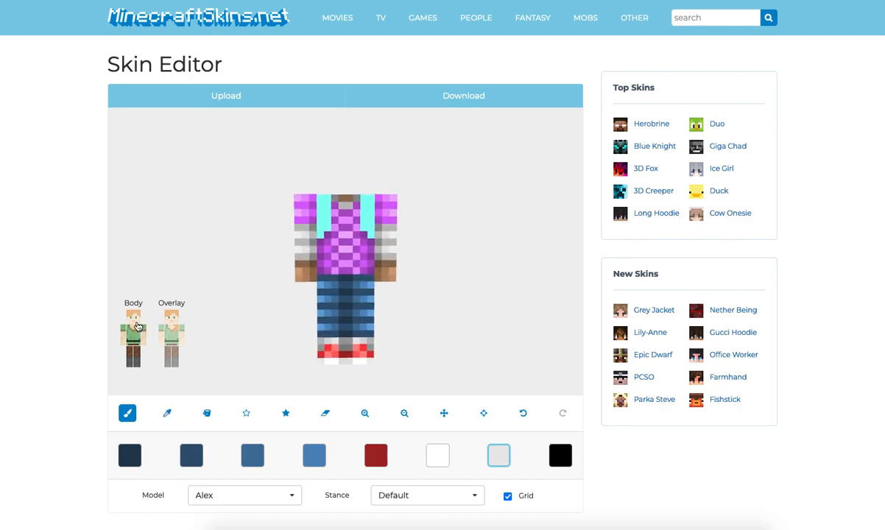
pyautogui.click(135, 321)
pyautogui.moveTo(156, 254); pyautogui.dragTo(182, 255)
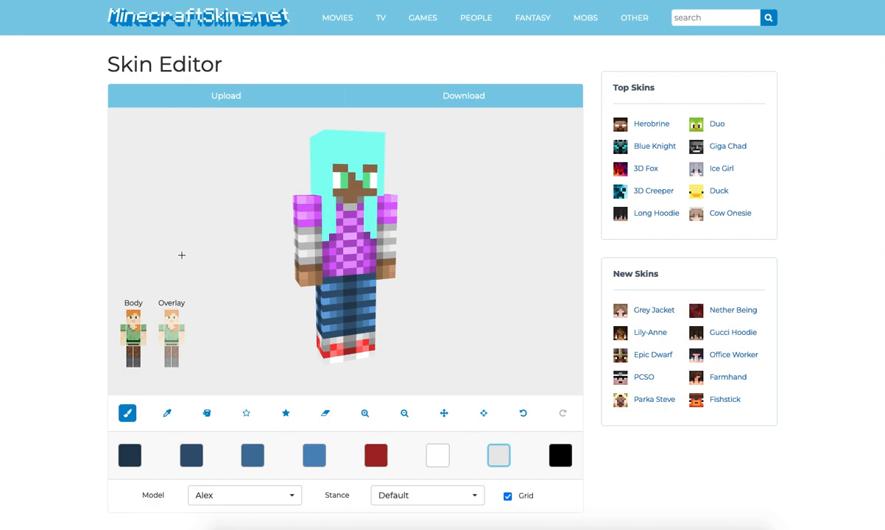
# Sample the turquoise hair colour from the head into each of the first seven swatches.
pyautogui.click(167, 413)
pyautogui.click(131, 456)
pyautogui.moveTo(221, 197); pyautogui.dragTo(265, 199)
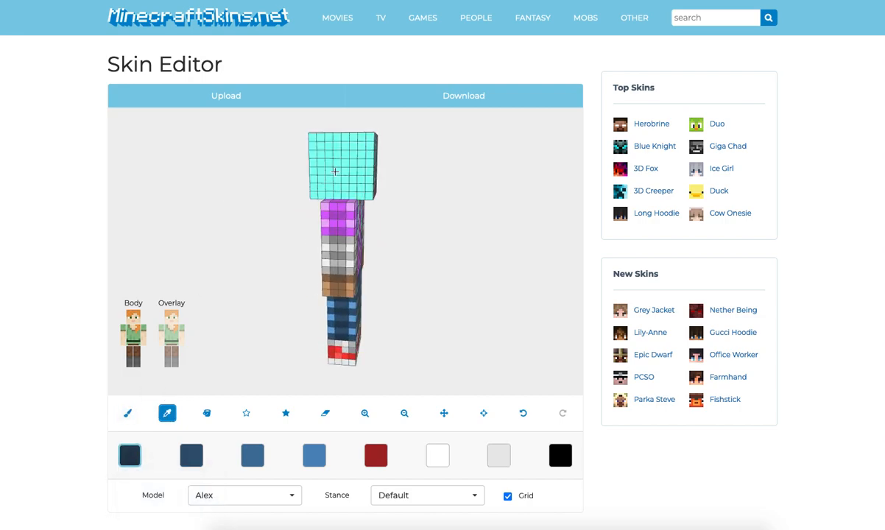
pyautogui.click(336, 173)
pyautogui.click(194, 458)
pyautogui.click(336, 171)
pyautogui.click(254, 457)
pyautogui.click(335, 170)
pyautogui.click(314, 455)
pyautogui.click(336, 171)
pyautogui.click(376, 456)
pyautogui.click(336, 171)
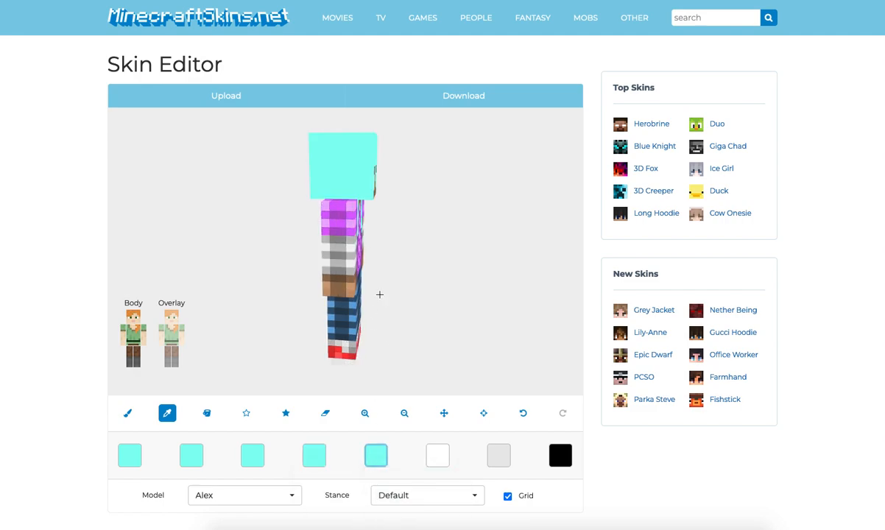
pyautogui.click(445, 456)
pyautogui.click(343, 175)
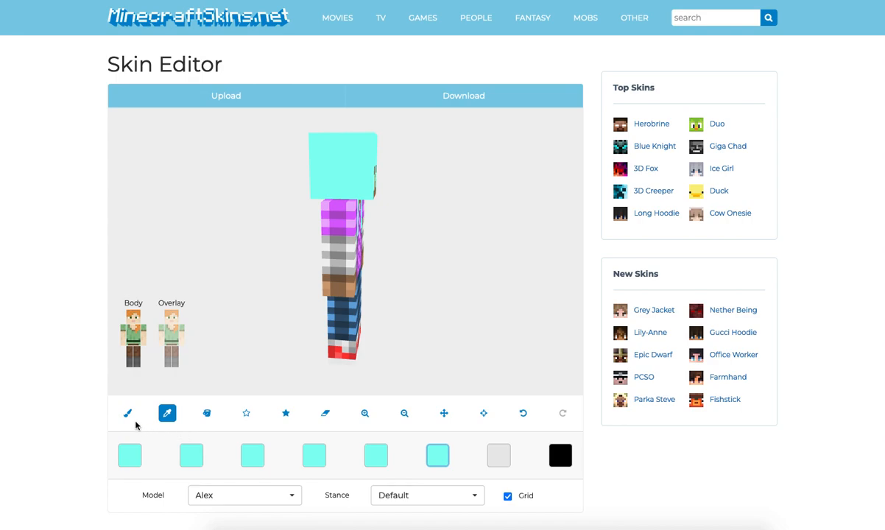
pyautogui.click(499, 456)
pyautogui.click(344, 165)
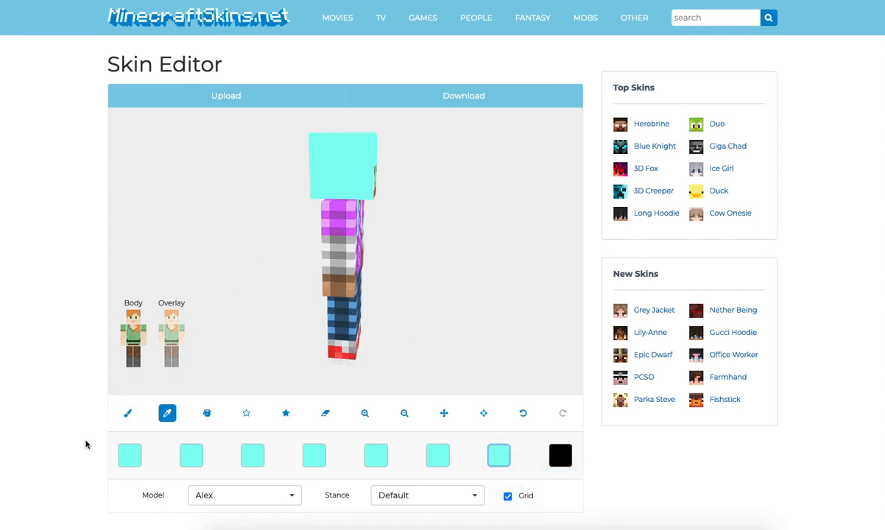
# Darken the first three turquoise swatches into graded teal shades, from darkest in the first to only slightly darkened in the third.
pyautogui.click(126, 413)
pyautogui.click(130, 456)
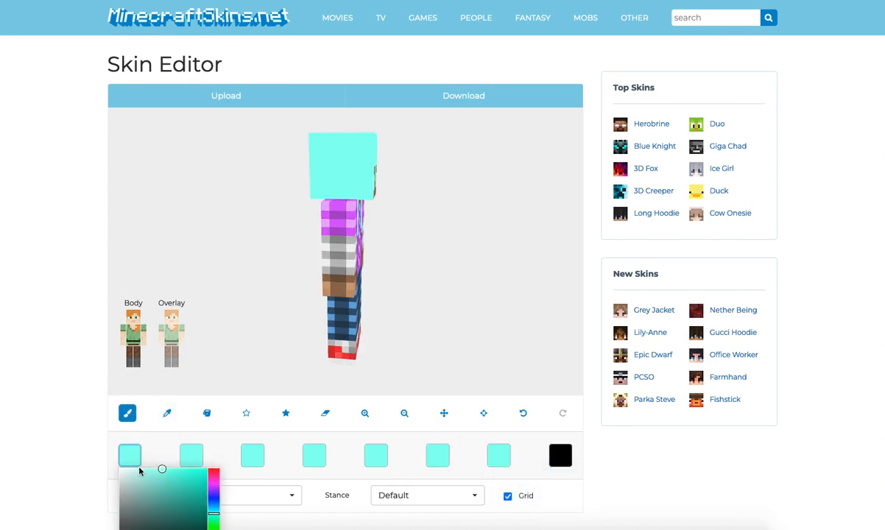
pyautogui.scroll(-1, 162, 464)
pyautogui.moveTo(162, 455); pyautogui.dragTo(159, 486)
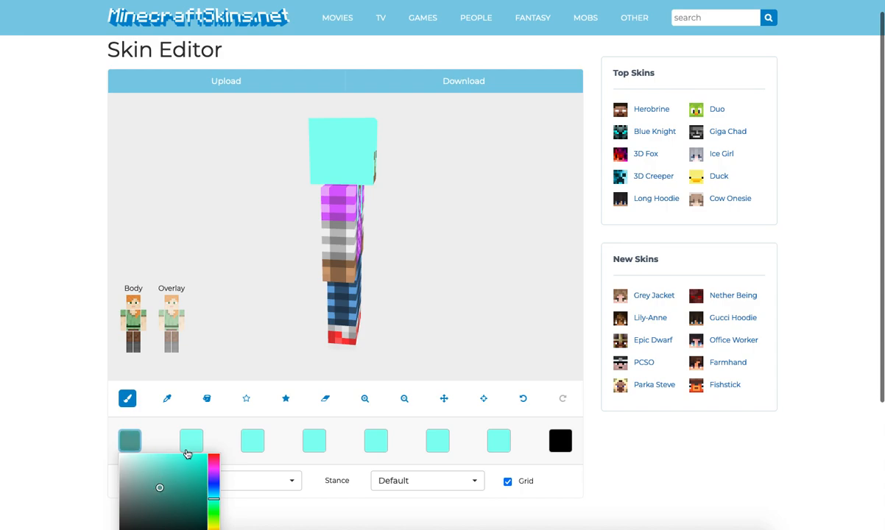
pyautogui.click(187, 447)
pyautogui.moveTo(224, 456); pyautogui.dragTo(222, 477)
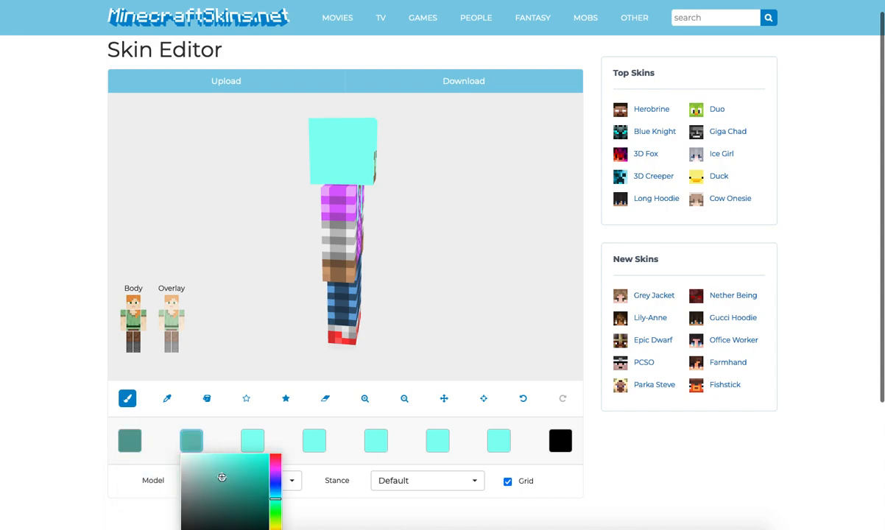
pyautogui.click(253, 442)
pyautogui.moveTo(285, 456); pyautogui.dragTo(287, 464)
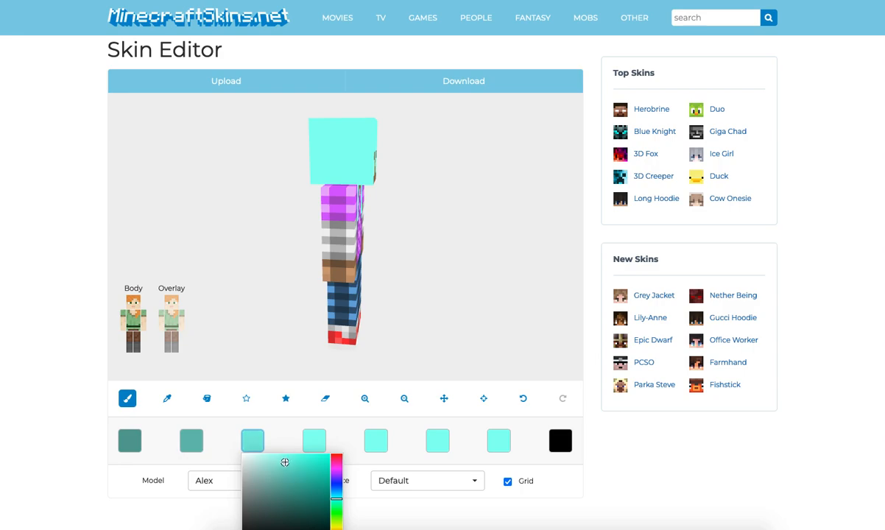
# Lighten the fifth, sixth and seventh turquoise swatches into progressively paler tints.
pyautogui.click(386, 446)
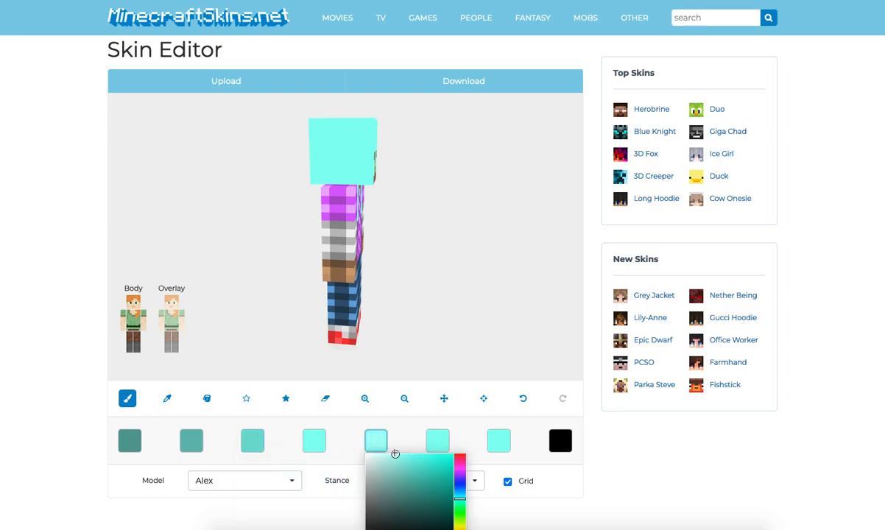
pyautogui.click(438, 441)
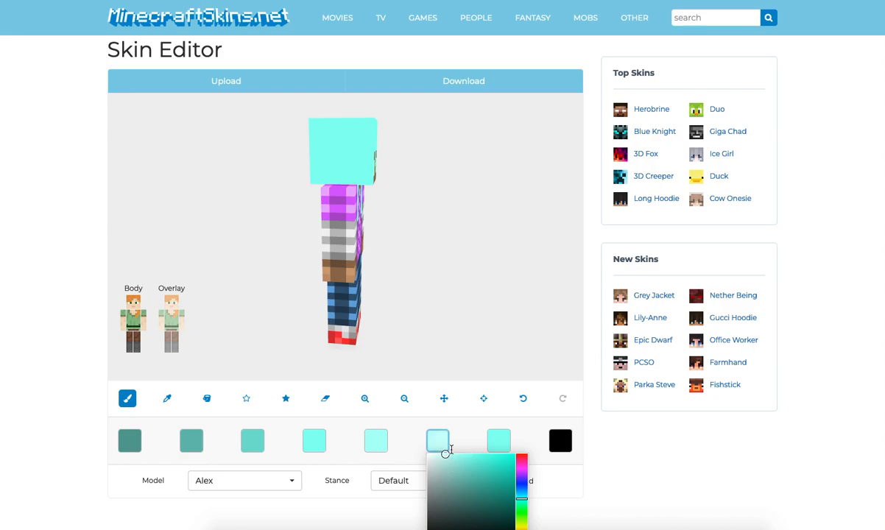
pyautogui.click(499, 441)
pyautogui.click(499, 454)
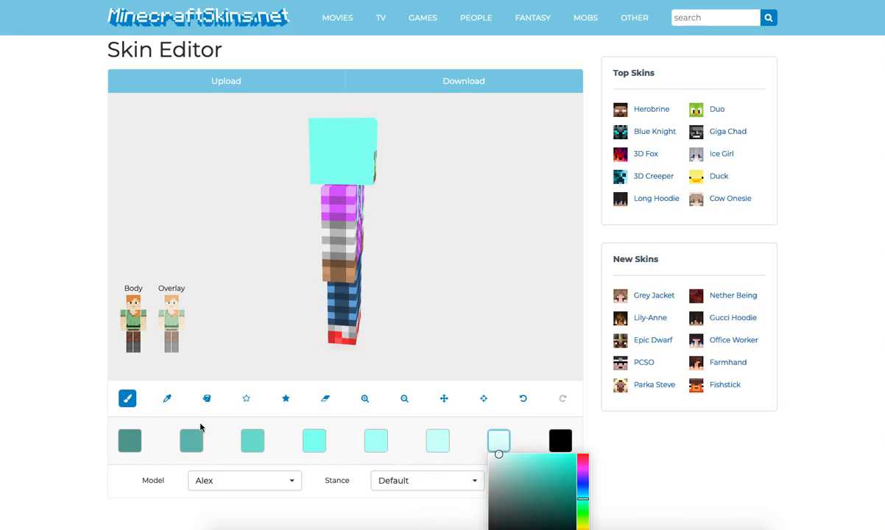
pyautogui.click(130, 441)
pyautogui.moveTo(446, 190); pyautogui.dragTo(119, 273)
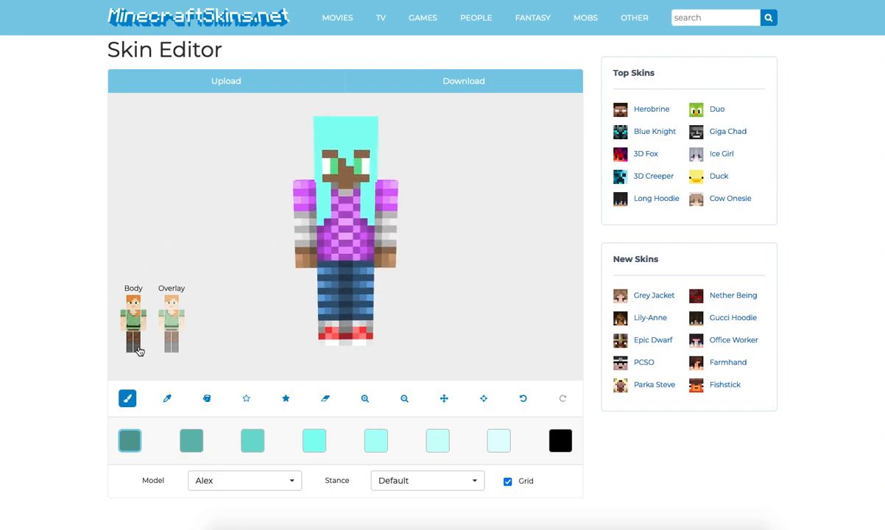
pyautogui.click(309, 440)
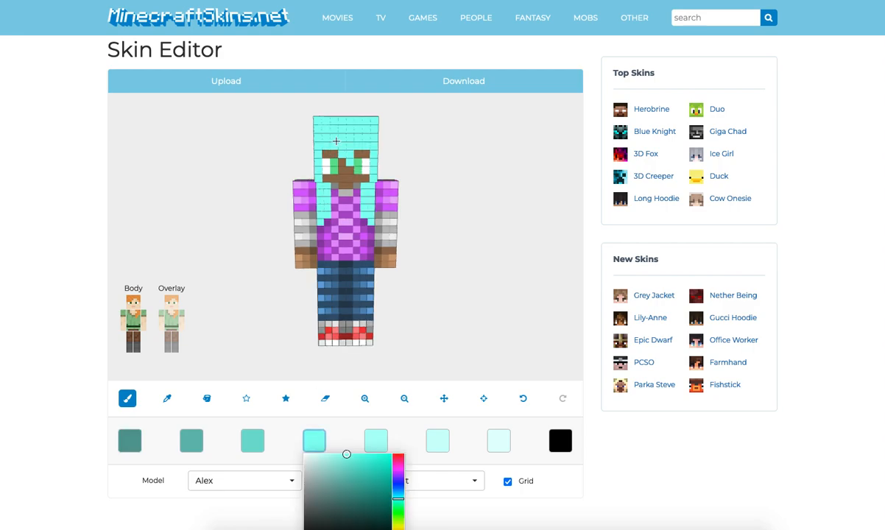
pyautogui.click(337, 141)
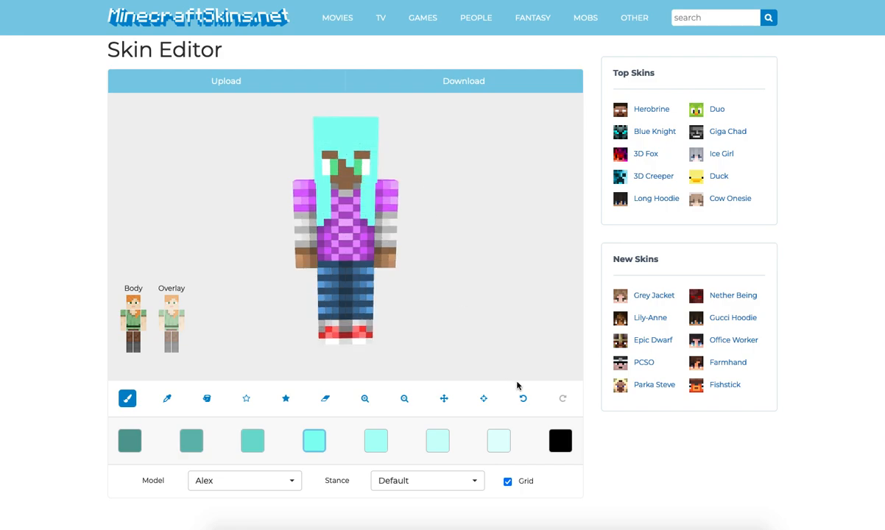
pyautogui.click(520, 399)
# Change the black swatch to a pale pinkish lilac and paint the square beneath each eye with it.
pyautogui.click(561, 440)
pyautogui.click(645, 469)
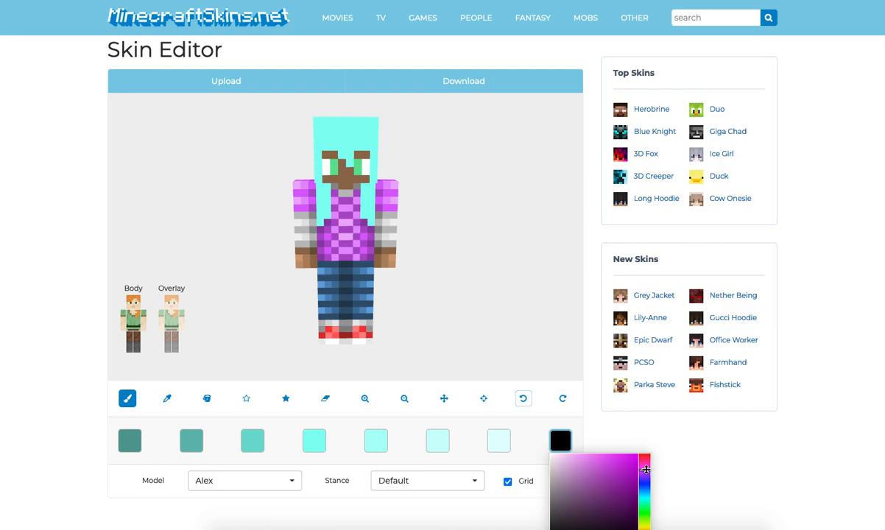
pyautogui.moveTo(571, 439); pyautogui.dragTo(561, 437)
pyautogui.click(326, 178)
pyautogui.moveTo(366, 177); pyautogui.dragTo(334, 178)
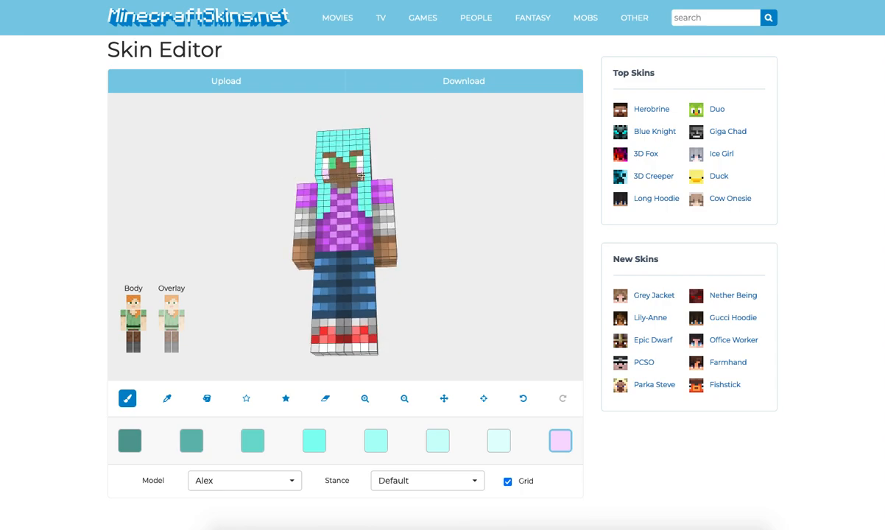
# Paint the eyebrows with the darkest teal, extending them over the face's outer edges onto the sides of the head.
pyautogui.moveTo(424, 180); pyautogui.dragTo(424, 199)
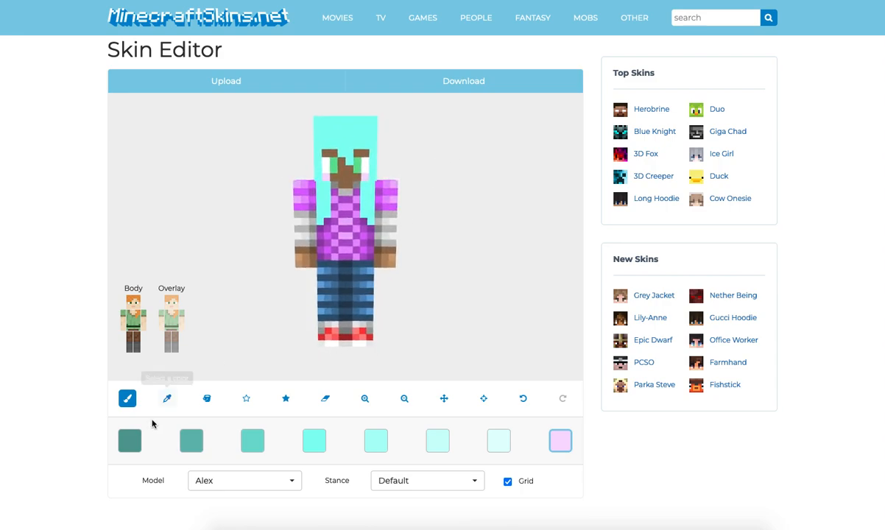
pyautogui.click(129, 440)
pyautogui.click(322, 155)
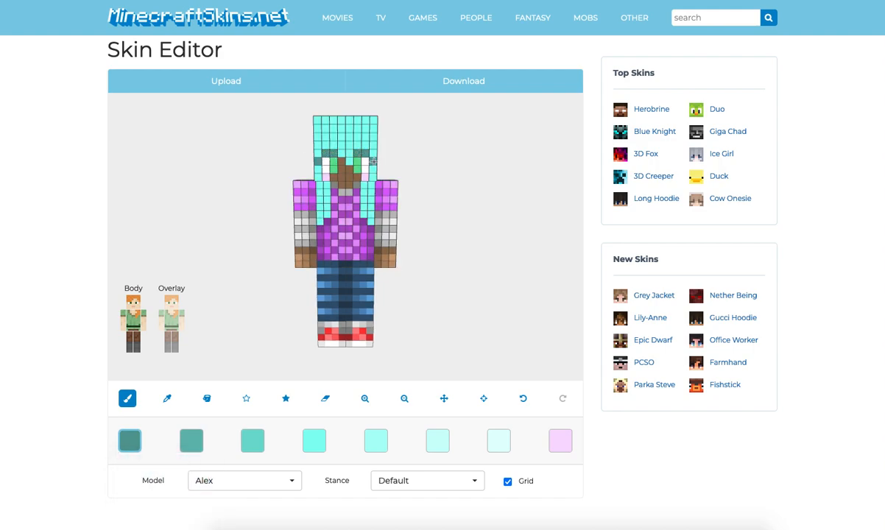
pyautogui.moveTo(434, 162); pyautogui.dragTo(409, 165)
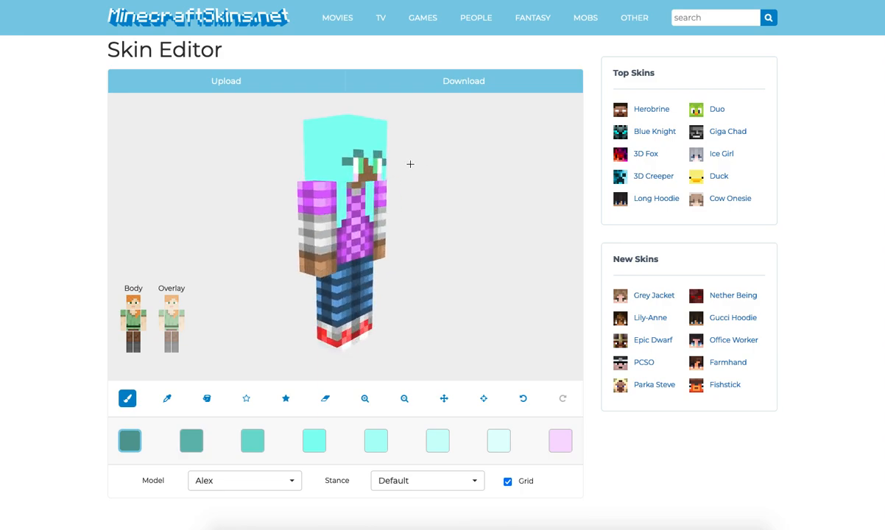
# Hide the torso, arms and legs so that only the head is shown, viewed from the side.
pyautogui.click(133, 323)
pyautogui.click(137, 341)
pyautogui.click(130, 342)
pyautogui.click(143, 322)
pyautogui.click(123, 322)
pyautogui.moveTo(177, 229); pyautogui.dragTo(214, 229)
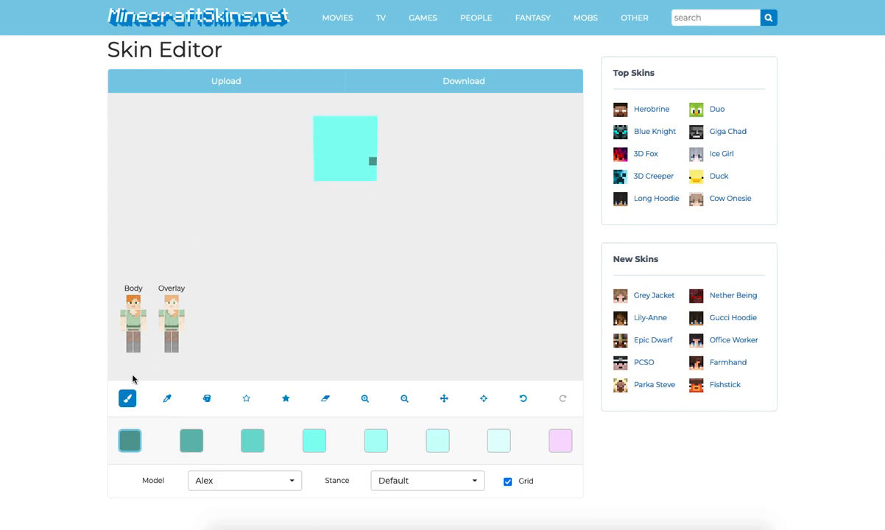
# Paint the top and bottom rows of the head's side with the second darkest teal.
pyautogui.click(187, 438)
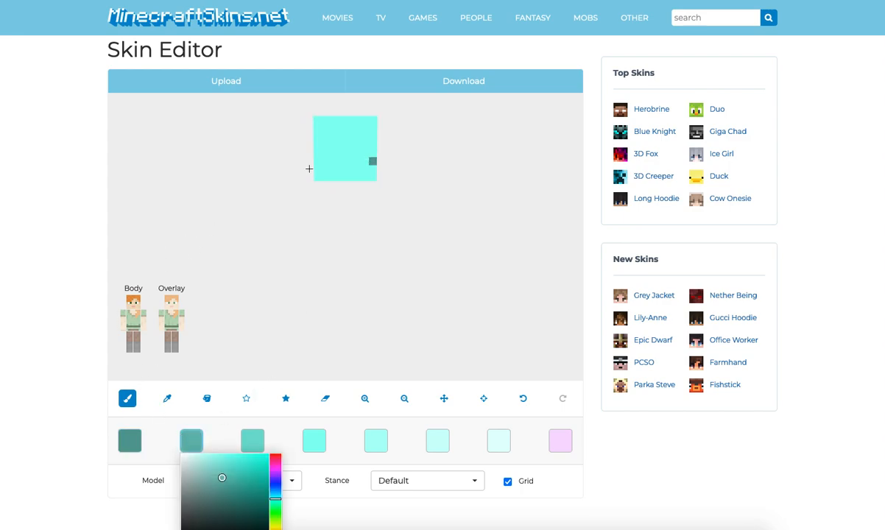
pyautogui.click(406, 122)
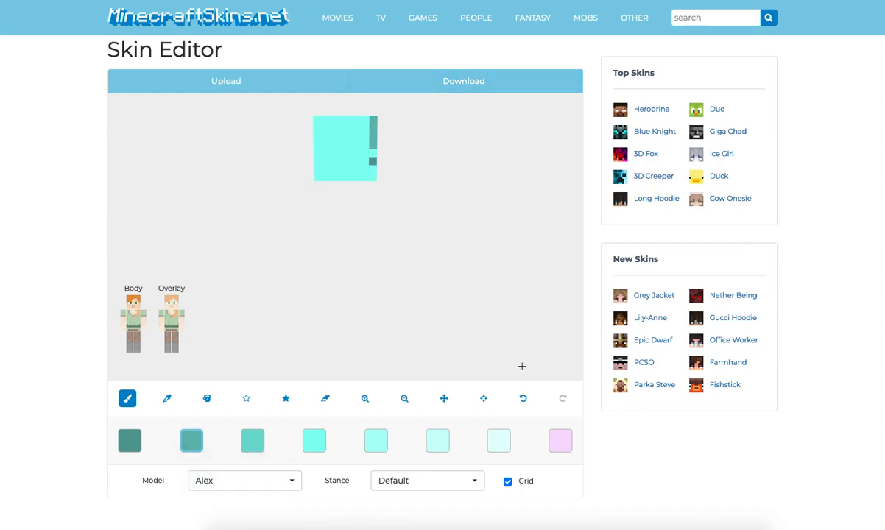
pyautogui.click(524, 403)
pyautogui.moveTo(315, 119); pyautogui.dragTo(376, 122)
pyautogui.moveTo(373, 178); pyautogui.dragTo(306, 178)
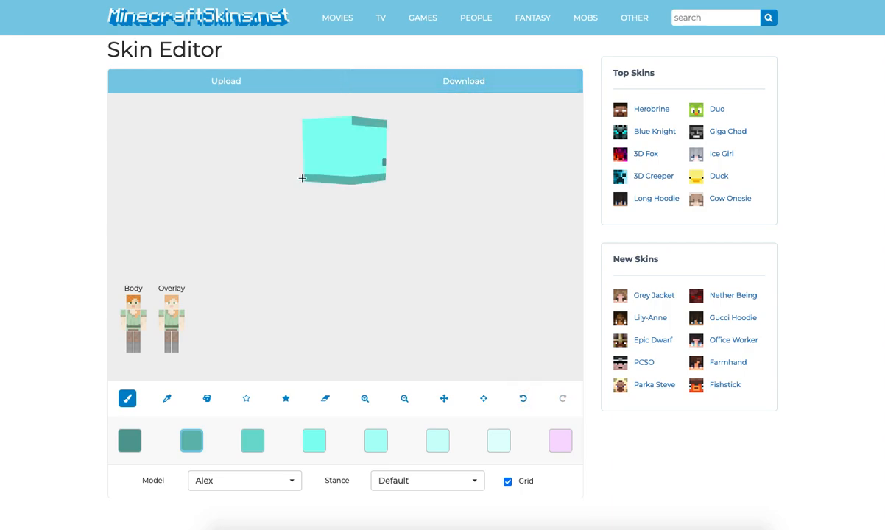
# Continue the second-teal top and bottom rows around the back and opposite side of the head, and outline that side's vertical edges.
pyautogui.moveTo(350, 121)
pyautogui.mouseDown()
pyautogui.moveTo(303, 122)
pyautogui.moveTo(320, 123)
pyautogui.mouseUp()
pyautogui.moveTo(345, 124); pyautogui.dragTo(306, 123)
pyautogui.moveTo(248, 124); pyautogui.dragTo(262, 125)
pyautogui.moveTo(351, 181)
pyautogui.mouseDown()
pyautogui.moveTo(305, 179)
pyautogui.moveTo(304, 195)
pyautogui.mouseUp()
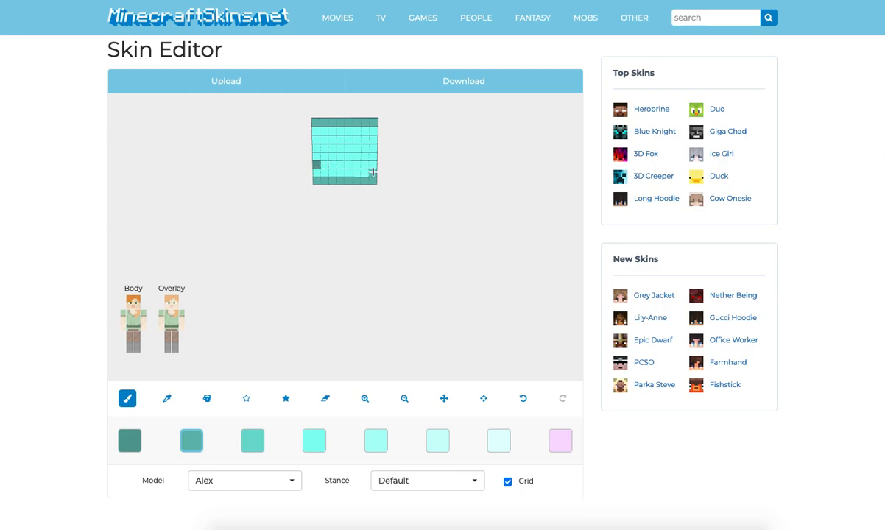
pyautogui.moveTo(374, 171); pyautogui.dragTo(373, 129)
pyautogui.moveTo(319, 133); pyautogui.dragTo(316, 155)
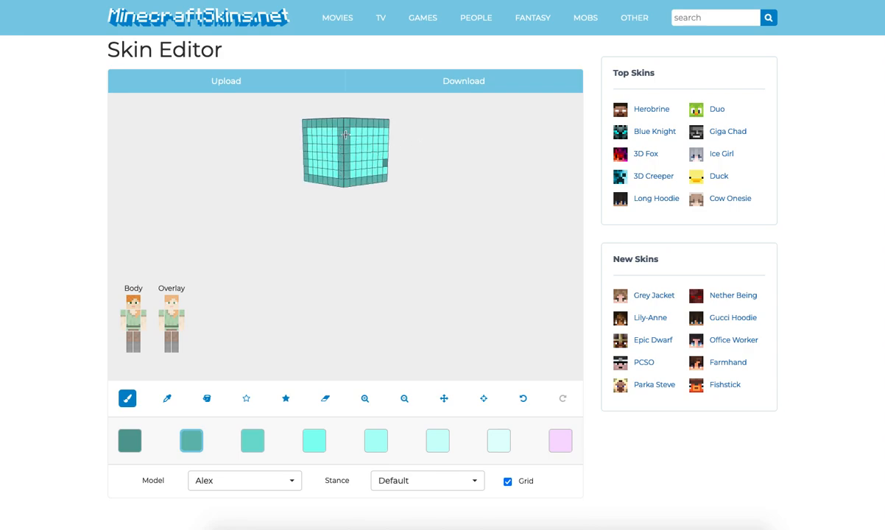
# Repaint the vertical corner columns between the head's sides and back with the third teal.
pyautogui.click(253, 440)
pyautogui.moveTo(342, 163); pyautogui.dragTo(342, 131)
pyautogui.moveTo(246, 163); pyautogui.dragTo(230, 162)
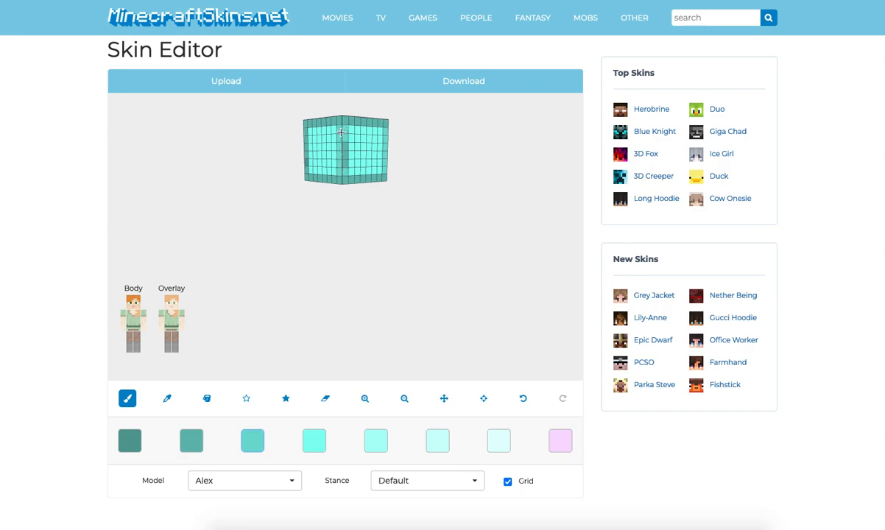
pyautogui.moveTo(415, 166); pyautogui.dragTo(390, 167)
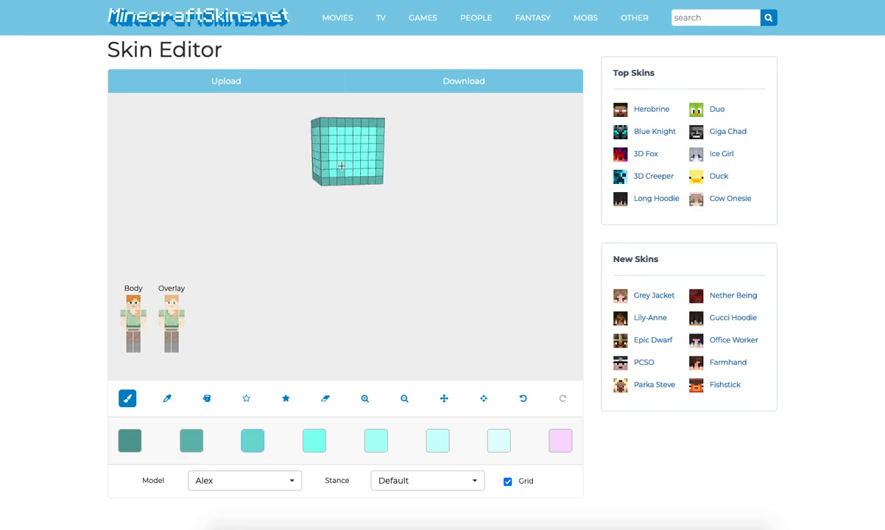
# Paint vertical third-teal stripes down the back and side of the head, including the side's column next to the face.
pyautogui.moveTo(364, 162); pyautogui.dragTo(440, 164)
pyautogui.moveTo(384, 165); pyautogui.dragTo(341, 172)
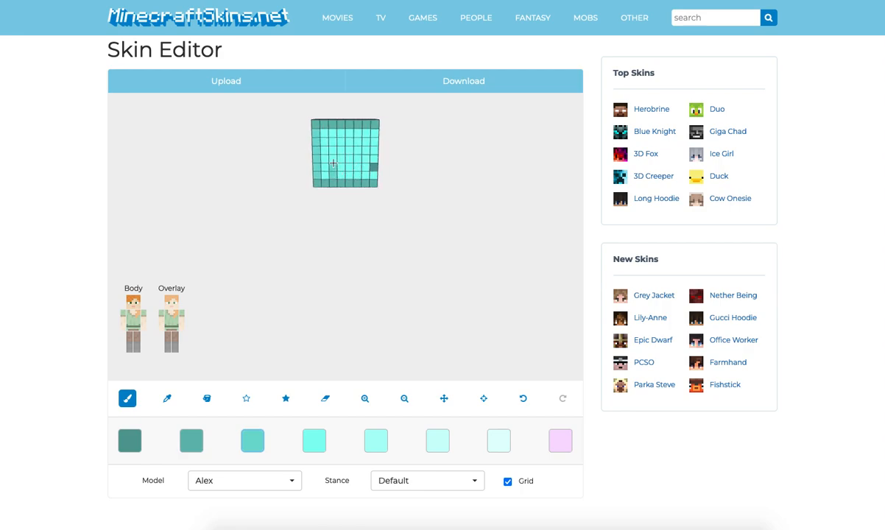
pyautogui.moveTo(357, 139); pyautogui.dragTo(356, 171)
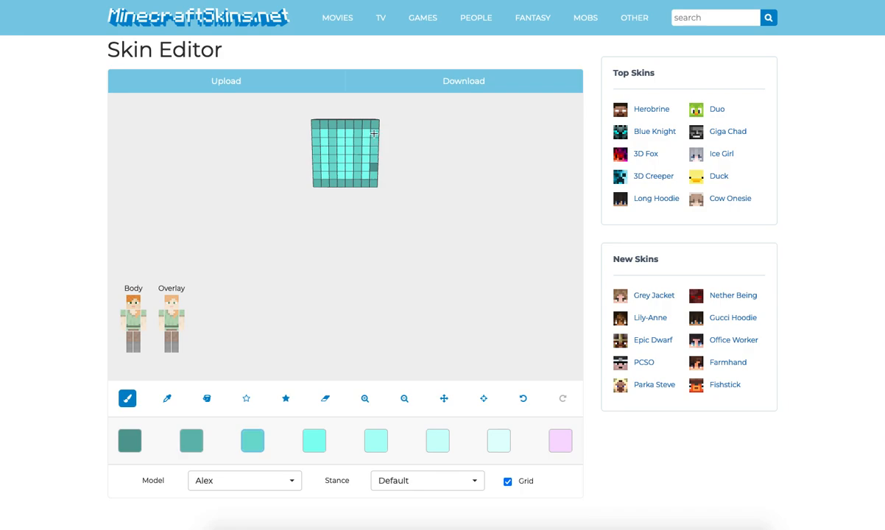
pyautogui.moveTo(374, 134); pyautogui.dragTo(373, 138)
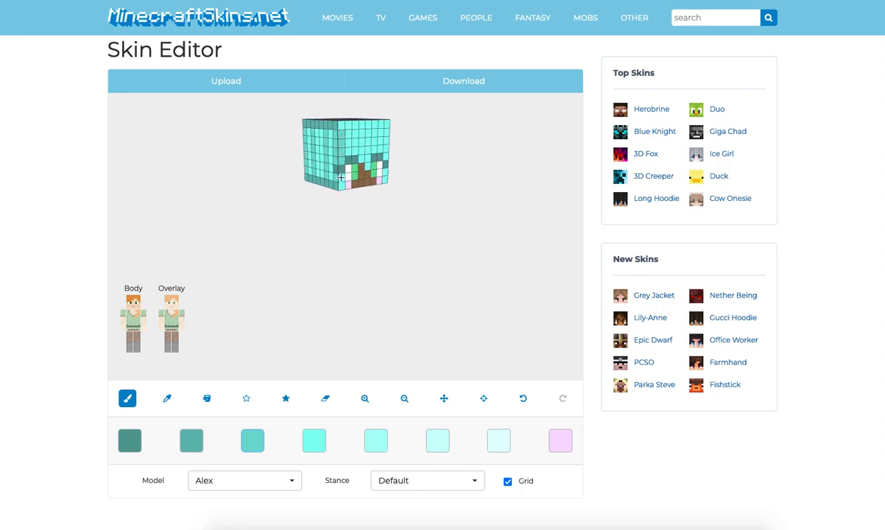
# Paint the top and bottom corner squares of the face's outer columns with the second teal.
pyautogui.click(191, 440)
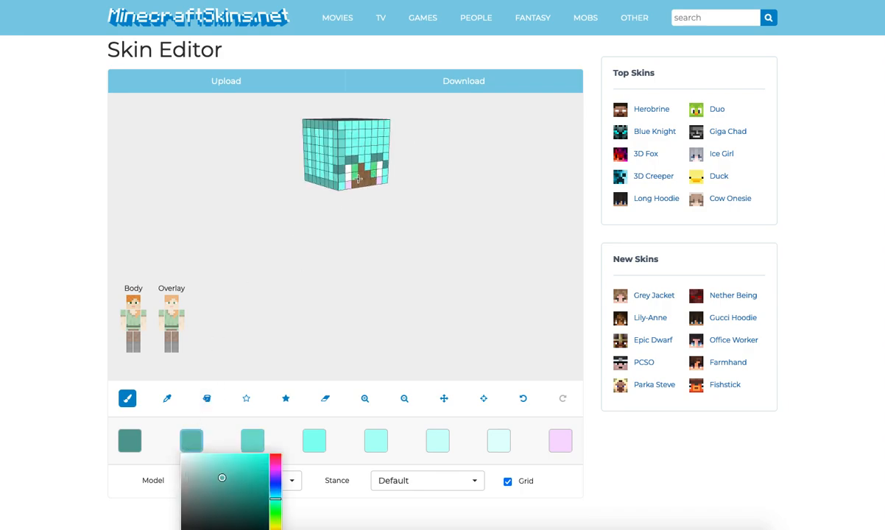
pyautogui.click(342, 185)
pyautogui.moveTo(410, 124); pyautogui.dragTo(392, 123)
pyautogui.click(378, 124)
pyautogui.click(377, 181)
pyautogui.moveTo(408, 185); pyautogui.dragTo(398, 186)
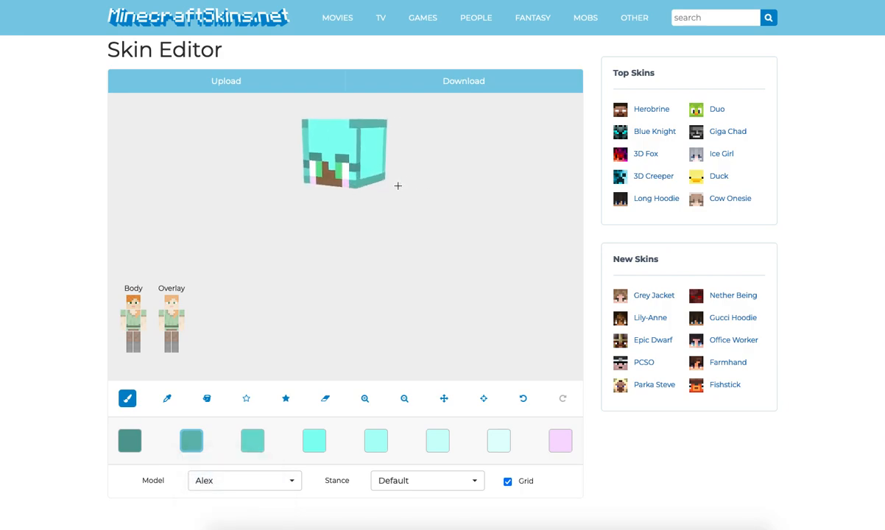
# Fill the remaining hair squares in the face's outer columns with the third teal.
pyautogui.click(252, 440)
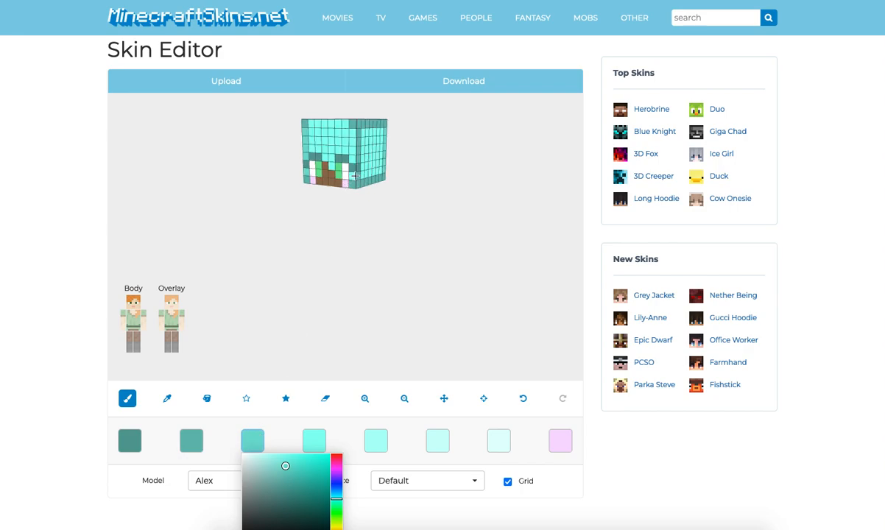
pyautogui.click(354, 157)
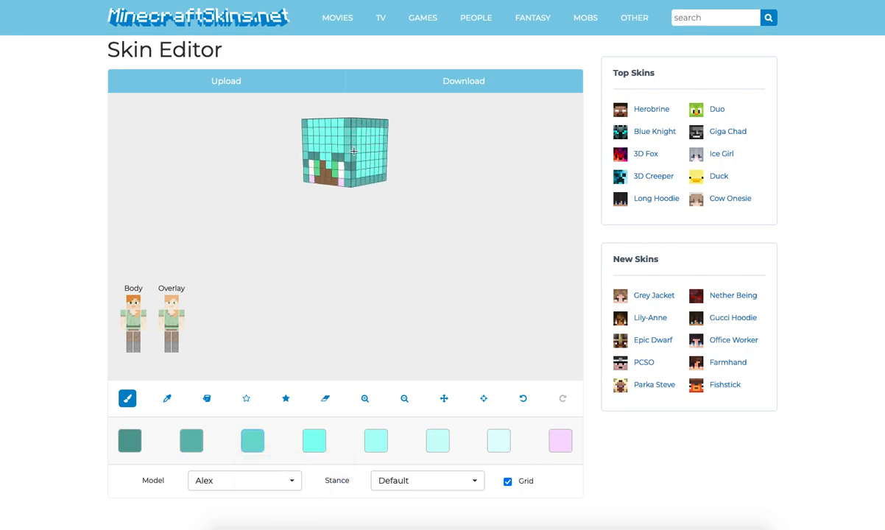
pyautogui.moveTo(356, 174); pyautogui.dragTo(481, 170)
# Paint vertical third-teal stripes down the opposite side of the head.
pyautogui.click(192, 442)
pyautogui.click(261, 442)
pyautogui.moveTo(313, 278); pyautogui.dragTo(220, 280)
pyautogui.moveTo(327, 170); pyautogui.dragTo(327, 131)
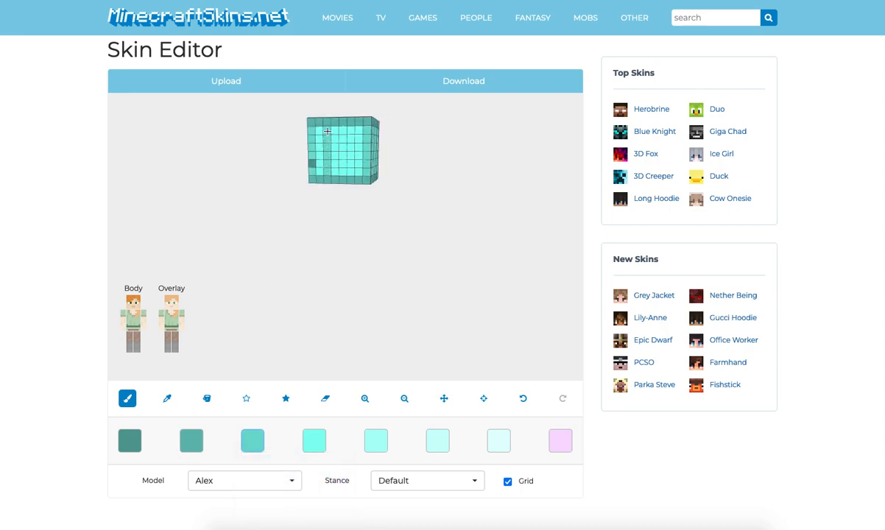
# Show the head's overlay layer and change the pinkish lilac swatch to a dark purple.
pyautogui.moveTo(283, 227)
pyautogui.mouseDown()
pyautogui.moveTo(292, 241)
pyautogui.moveTo(357, 246)
pyautogui.mouseUp()
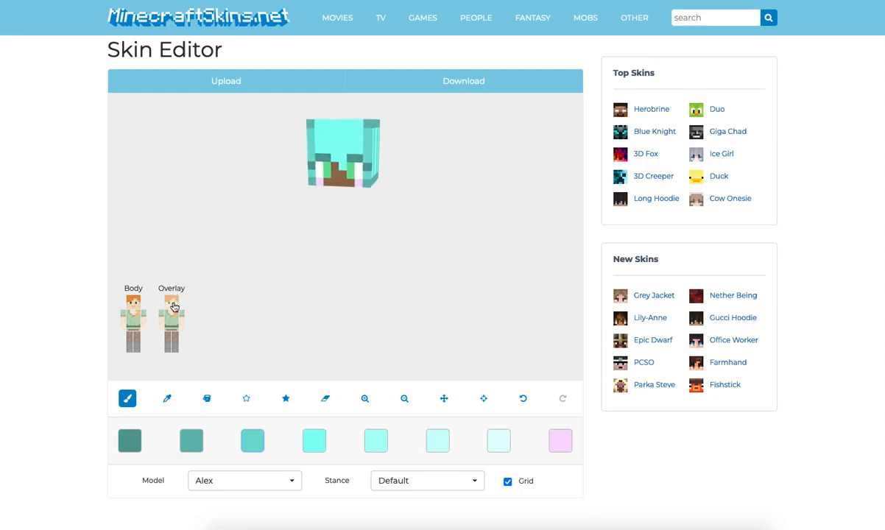
pyautogui.click(560, 441)
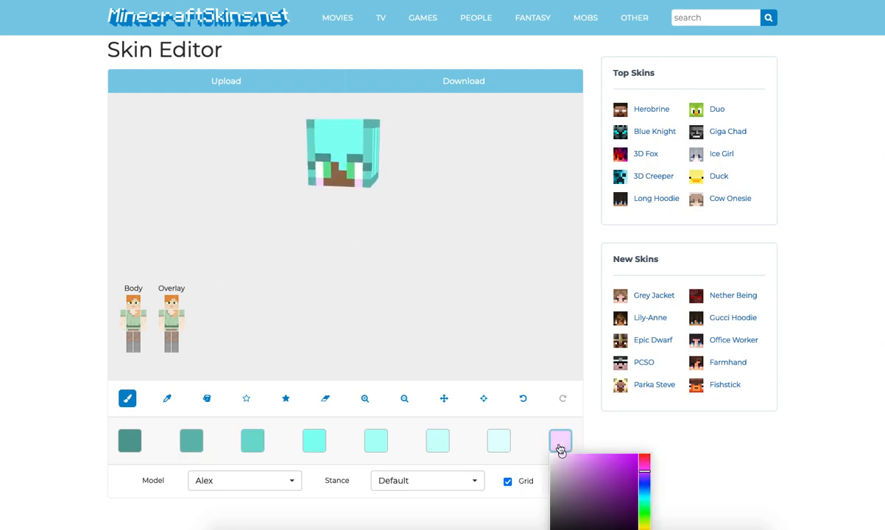
pyautogui.click(596, 489)
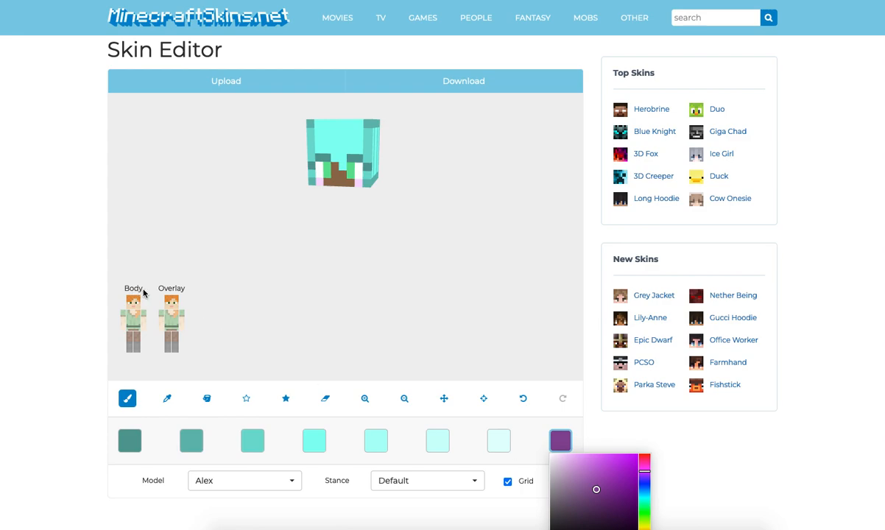
# Paint an H-shaped dark purple bow on the head's overlay at an upper corner of the face.
pyautogui.moveTo(239, 148); pyautogui.dragTo(244, 148)
pyautogui.moveTo(376, 121)
pyautogui.mouseDown()
pyautogui.moveTo(374, 134)
pyautogui.moveTo(358, 127)
pyautogui.moveTo(357, 139)
pyautogui.mouseUp()
pyautogui.moveTo(435, 143); pyautogui.dragTo(428, 182)
pyautogui.click(355, 205)
pyautogui.click(379, 208)
pyautogui.moveTo(423, 221); pyautogui.dragTo(386, 184)
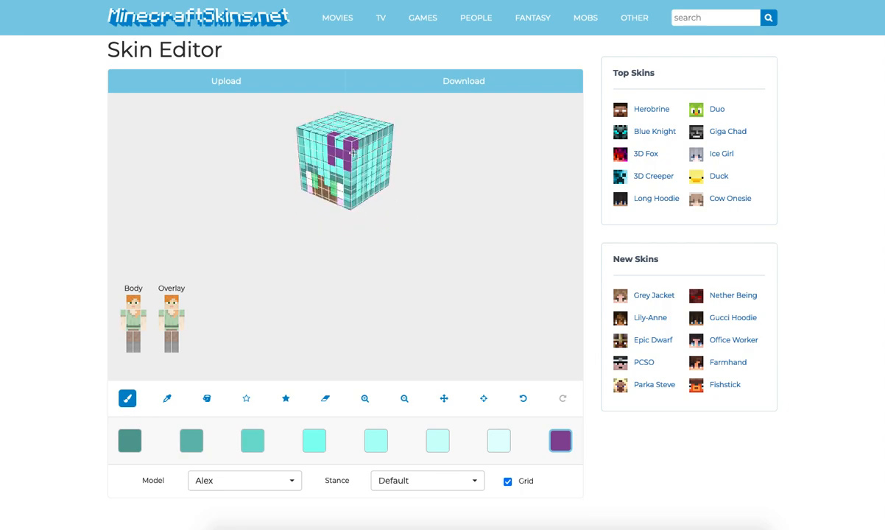
pyautogui.moveTo(442, 192); pyautogui.dragTo(462, 176)
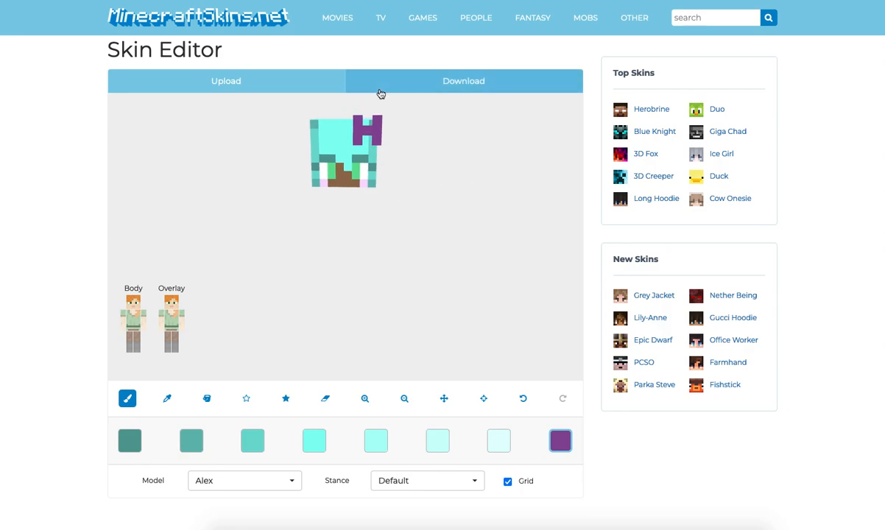
# Erase the crossbar of the purple H from the overlay and hide the head's overlay layer.
pyautogui.click(324, 398)
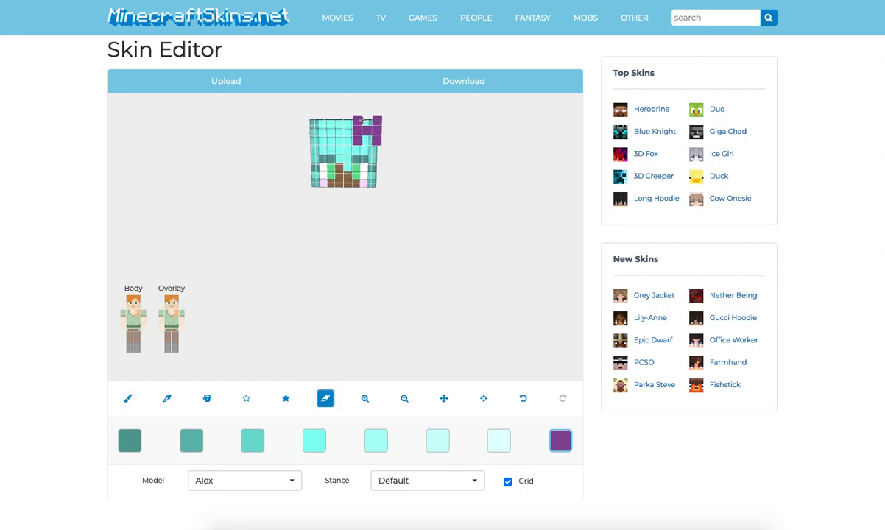
pyautogui.click(174, 305)
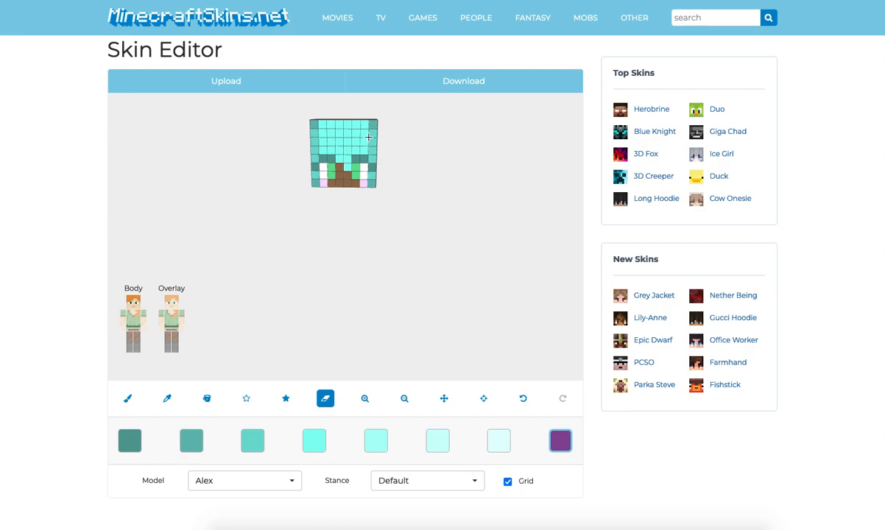
pyautogui.click(171, 305)
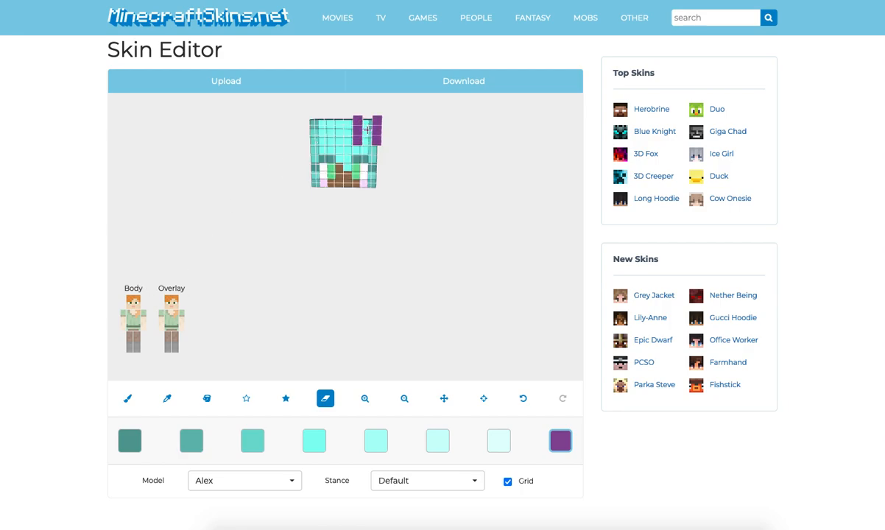
pyautogui.click(170, 308)
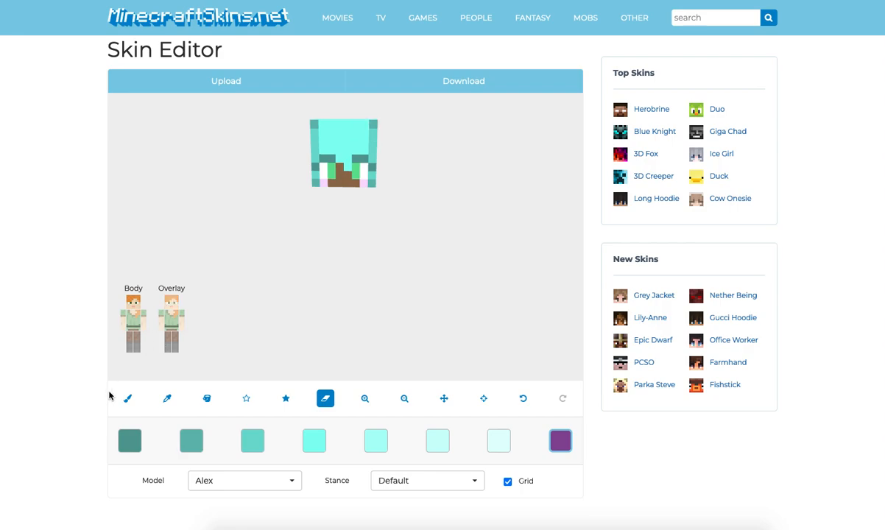
# Paint the purple H shape on the head's base layer and compare it with the overlay shown and hidden.
pyautogui.click(127, 399)
pyautogui.moveTo(356, 123)
pyautogui.mouseDown()
pyautogui.moveTo(356, 144)
pyautogui.moveTo(372, 142)
pyautogui.mouseUp()
pyautogui.click(176, 307)
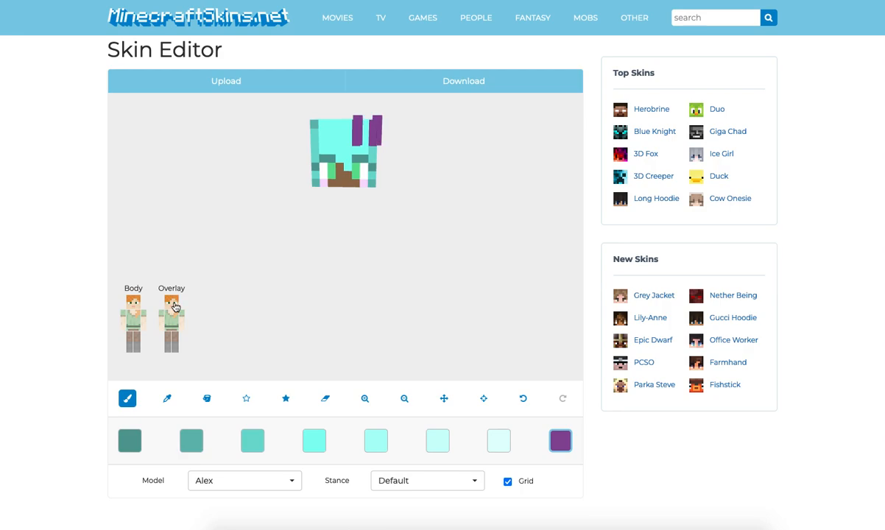
pyautogui.click(175, 306)
pyautogui.click(366, 134)
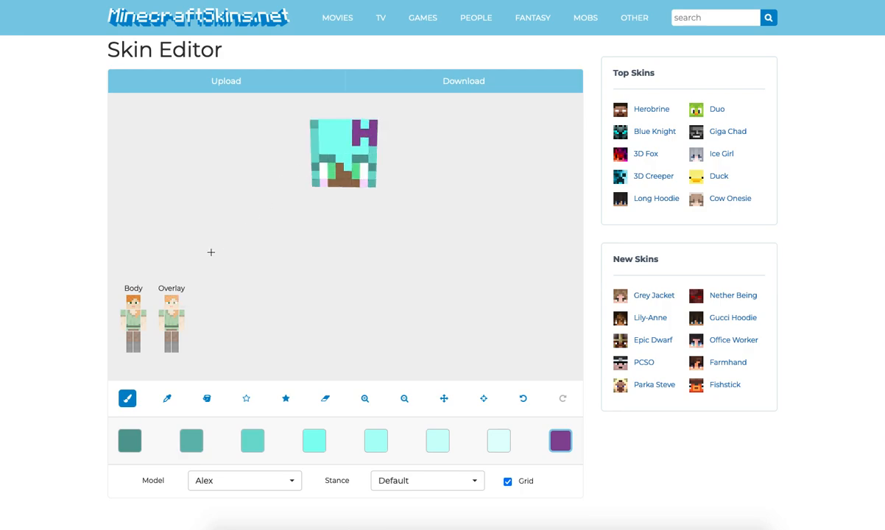
pyautogui.click(170, 305)
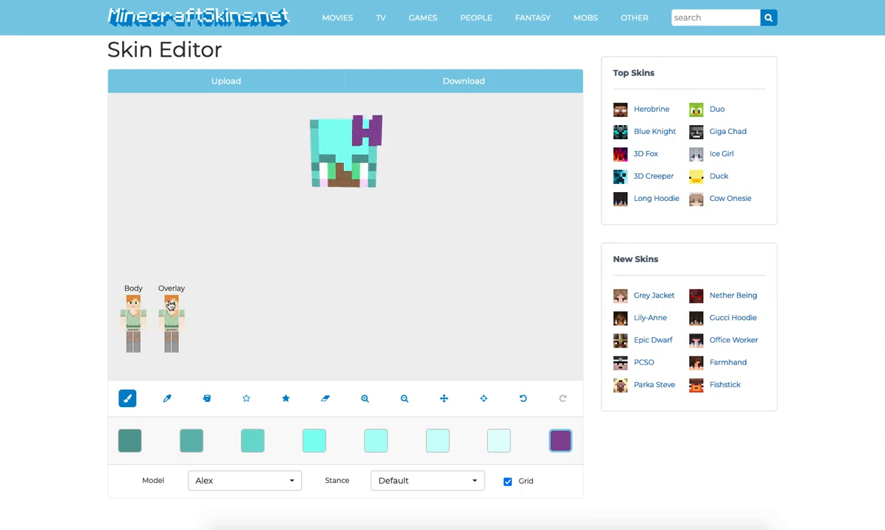
pyautogui.click(170, 304)
# Undo all the purple painting on the head's base and overlay layers.
pyautogui.click(521, 401)
pyautogui.click(521, 402)
pyautogui.click(520, 401)
pyautogui.click(521, 401)
pyautogui.click(521, 401)
pyautogui.click(520, 401)
pyautogui.click(520, 401)
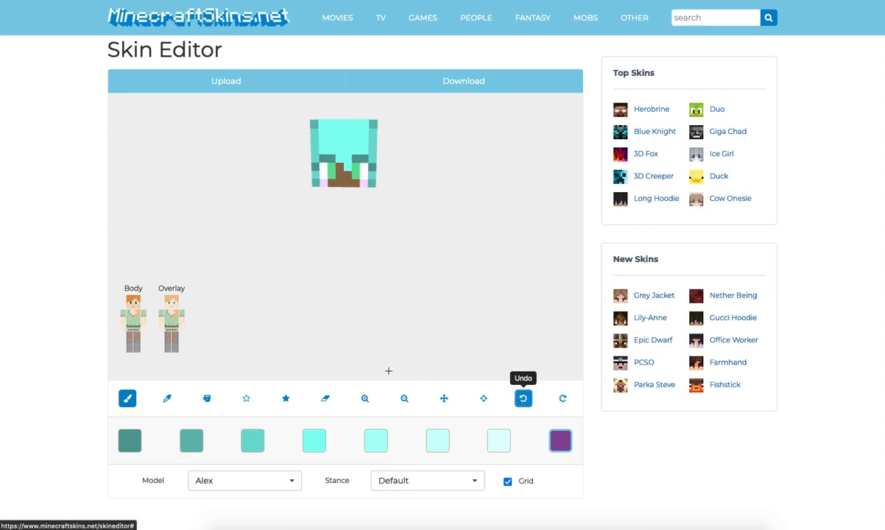
pyautogui.click(520, 401)
pyautogui.click(520, 401)
pyautogui.click(520, 401)
pyautogui.click(521, 401)
pyautogui.click(521, 402)
pyautogui.click(520, 401)
pyautogui.click(520, 401)
pyautogui.click(520, 401)
# Paint the face's top row and the edges of the head's top with the second teal, and shade the fringe with the third.
pyautogui.moveTo(499, 266); pyautogui.dragTo(469, 268)
pyautogui.click(171, 304)
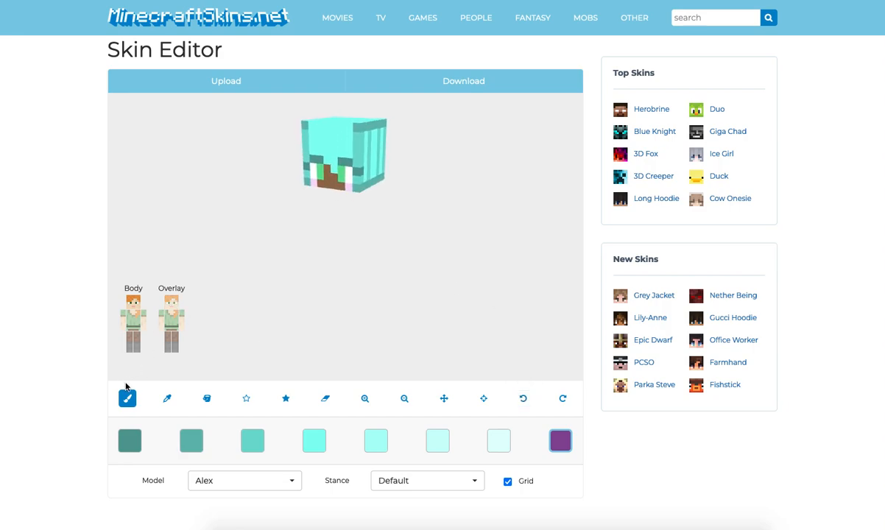
pyautogui.click(191, 442)
pyautogui.moveTo(363, 237); pyautogui.dragTo(332, 234)
pyautogui.click(342, 142)
pyautogui.click(523, 400)
pyautogui.moveTo(233, 207); pyautogui.dragTo(276, 229)
pyautogui.moveTo(315, 174)
pyautogui.mouseDown()
pyautogui.moveTo(345, 176)
pyautogui.moveTo(352, 162)
pyautogui.moveTo(298, 158)
pyautogui.moveTo(310, 151)
pyautogui.moveTo(317, 125)
pyautogui.moveTo(368, 127)
pyautogui.moveTo(379, 163)
pyautogui.mouseUp()
pyautogui.moveTo(444, 215); pyautogui.dragTo(441, 103)
pyautogui.moveTo(367, 210)
pyautogui.mouseDown()
pyautogui.moveTo(369, 250)
pyautogui.moveTo(322, 251)
pyautogui.moveTo(320, 214)
pyautogui.moveTo(243, 229)
pyautogui.moveTo(290, 281)
pyautogui.moveTo(394, 281)
pyautogui.moveTo(457, 263)
pyautogui.moveTo(460, 274)
pyautogui.moveTo(479, 270)
pyautogui.mouseUp()
pyautogui.click(254, 440)
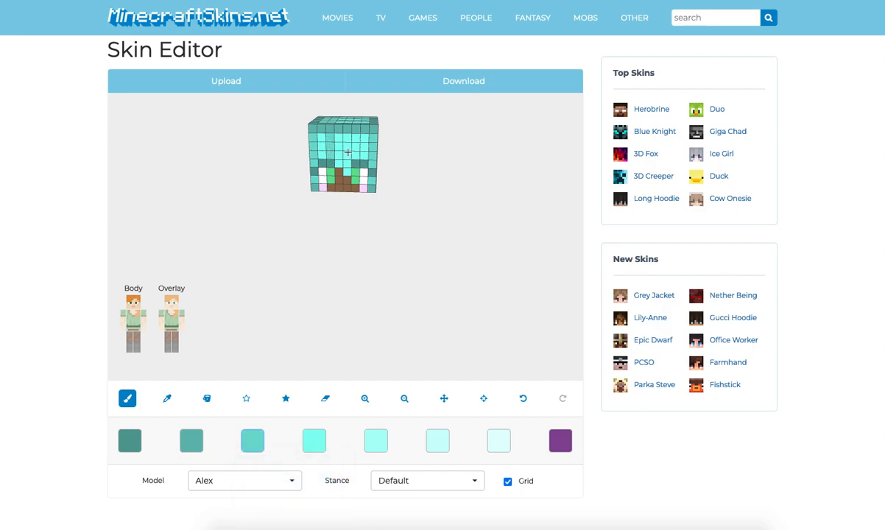
pyautogui.moveTo(354, 153); pyautogui.dragTo(389, 158)
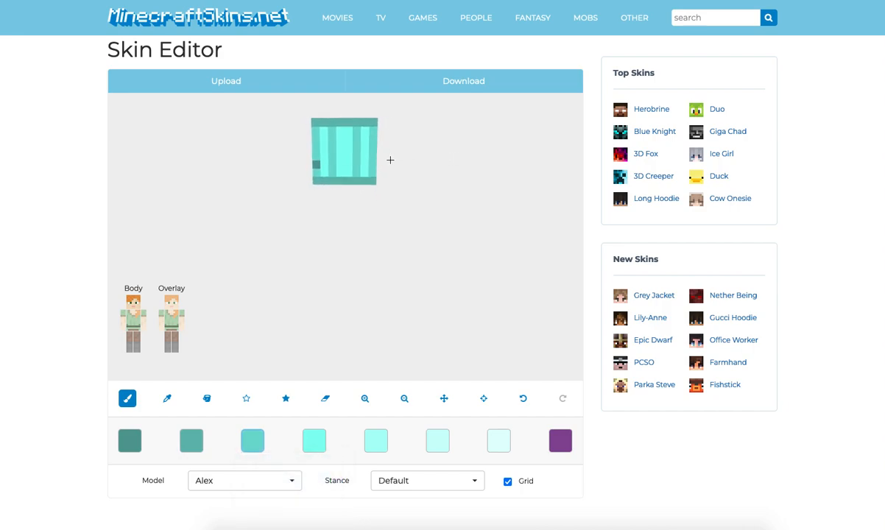
# Try a highlight in the paler fifth teal on the two centre columns of the head's side, and undo it.
pyautogui.click(318, 446)
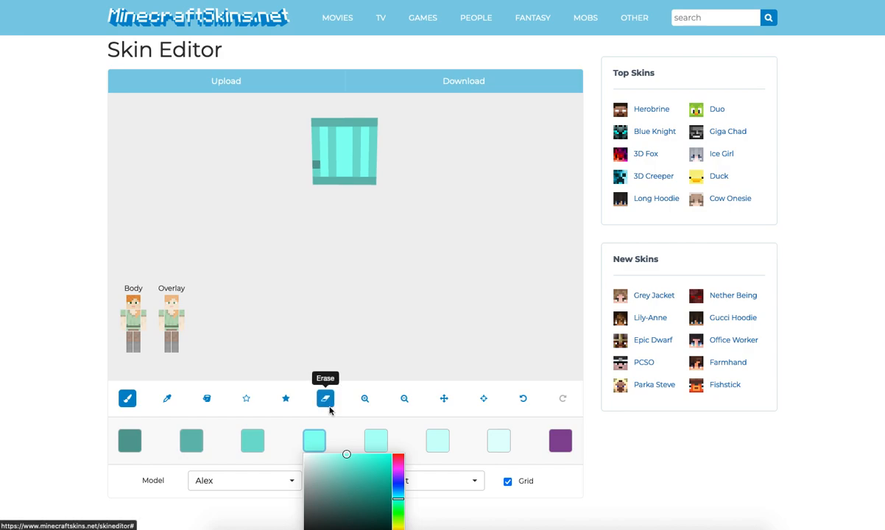
pyautogui.click(376, 441)
pyautogui.click(323, 150)
pyautogui.moveTo(341, 141)
pyautogui.mouseDown()
pyautogui.moveTo(346, 161)
pyautogui.moveTo(349, 140)
pyautogui.mouseUp()
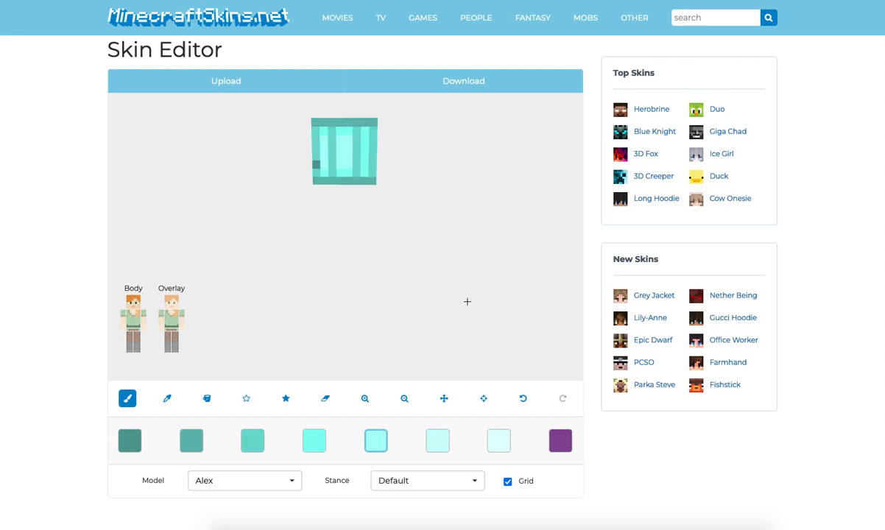
pyautogui.click(524, 399)
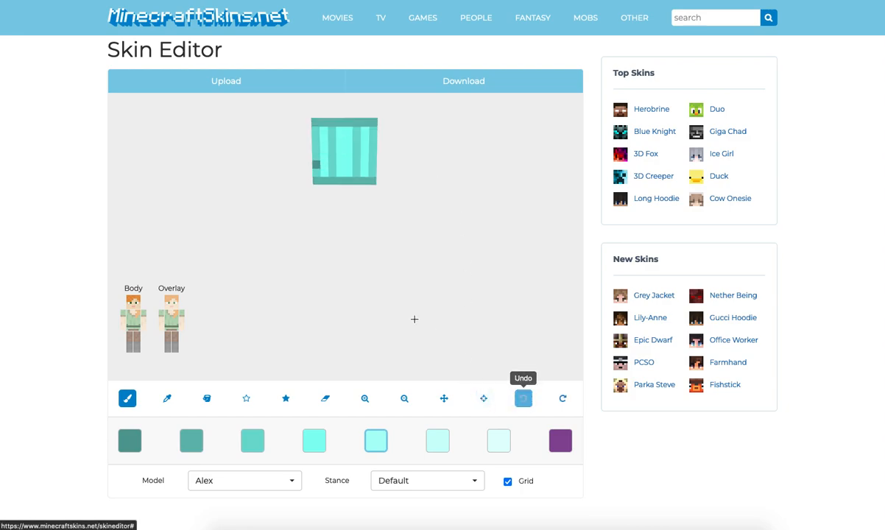
pyautogui.moveTo(295, 272); pyautogui.dragTo(380, 178)
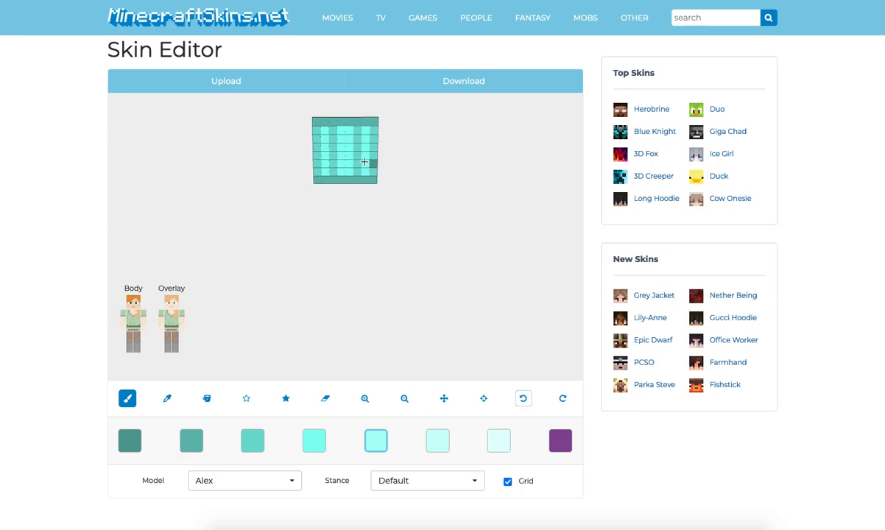
# Paint fifth-teal highlights down the bright columns on the head's side, redoing a stroke, and carry them around the head.
pyautogui.moveTo(366, 164); pyautogui.dragTo(366, 154)
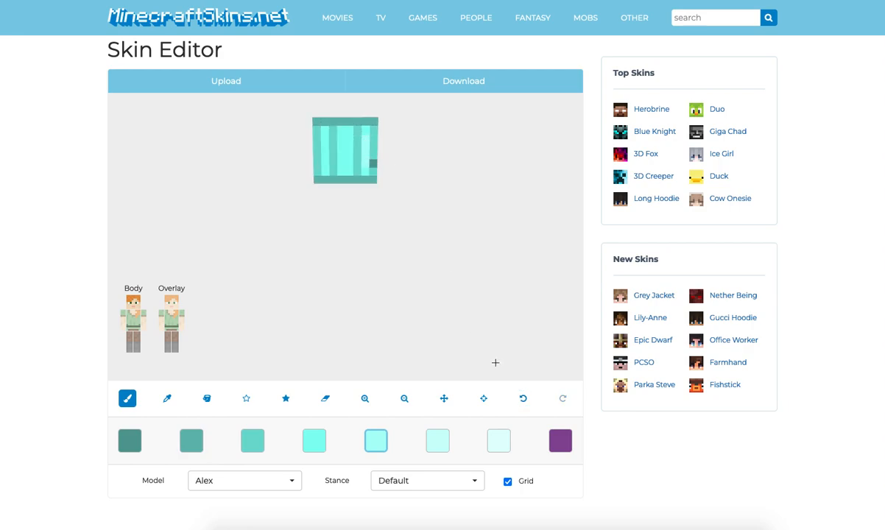
pyautogui.click(523, 398)
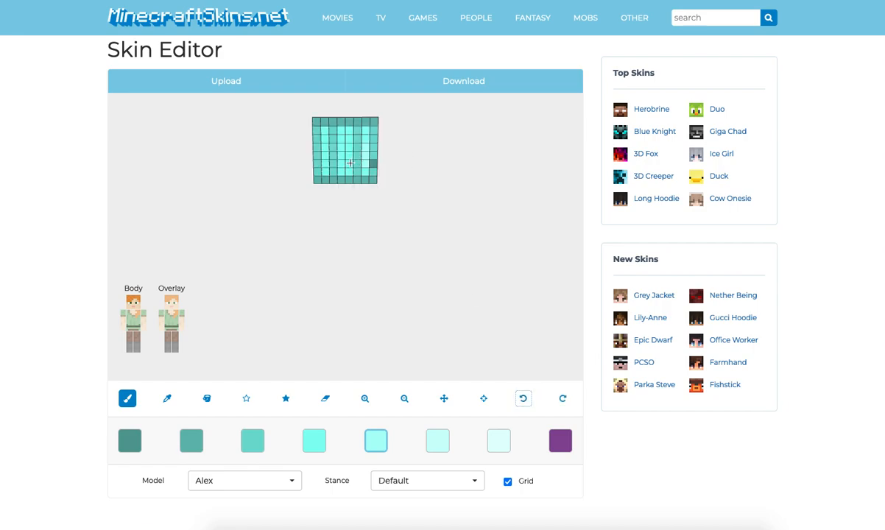
pyautogui.moveTo(348, 163); pyautogui.dragTo(349, 147)
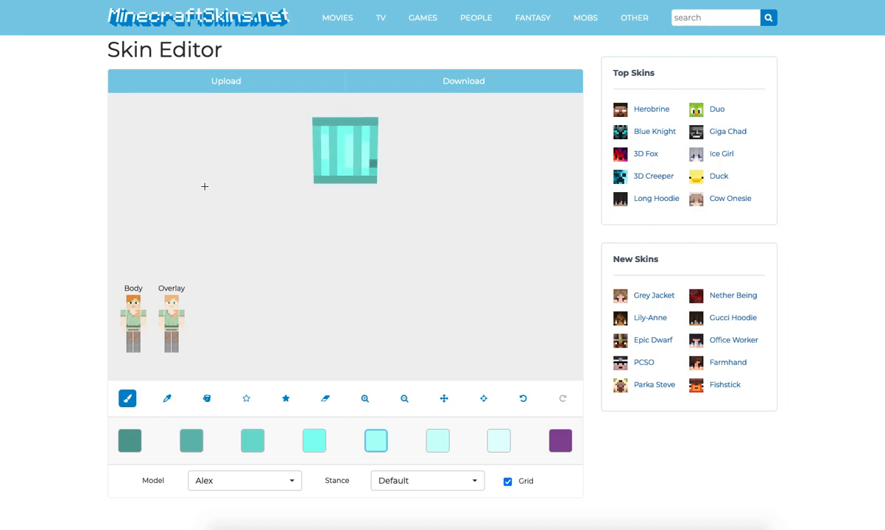
pyautogui.moveTo(207, 185)
pyautogui.mouseDown()
pyautogui.moveTo(290, 182)
pyautogui.moveTo(359, 153)
pyautogui.moveTo(359, 144)
pyautogui.mouseUp()
pyautogui.moveTo(416, 150); pyautogui.dragTo(397, 151)
pyautogui.moveTo(257, 157); pyautogui.dragTo(285, 159)
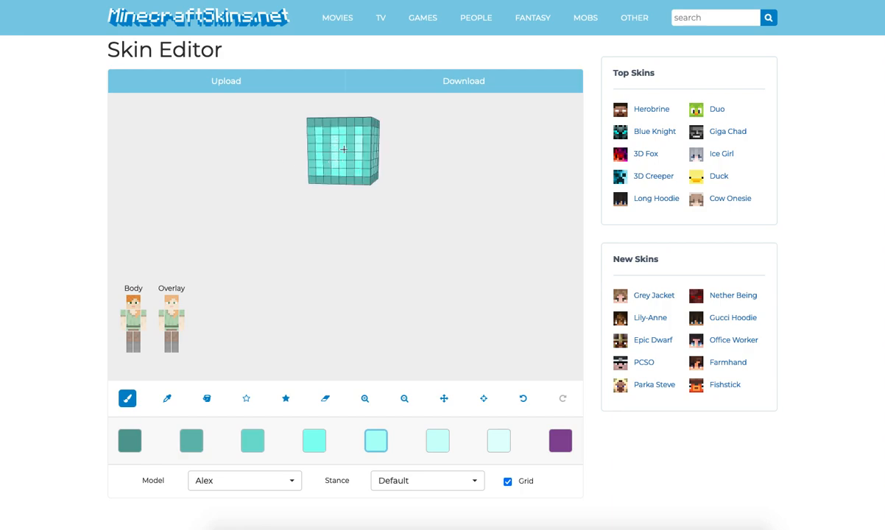
# Undo the latest highlight strokes and repaint the fifth-teal highlights on the bright columns of the head's side and back.
pyautogui.click(526, 406)
pyautogui.moveTo(405, 180)
pyautogui.mouseDown()
pyautogui.moveTo(374, 166)
pyautogui.moveTo(402, 181)
pyautogui.mouseUp()
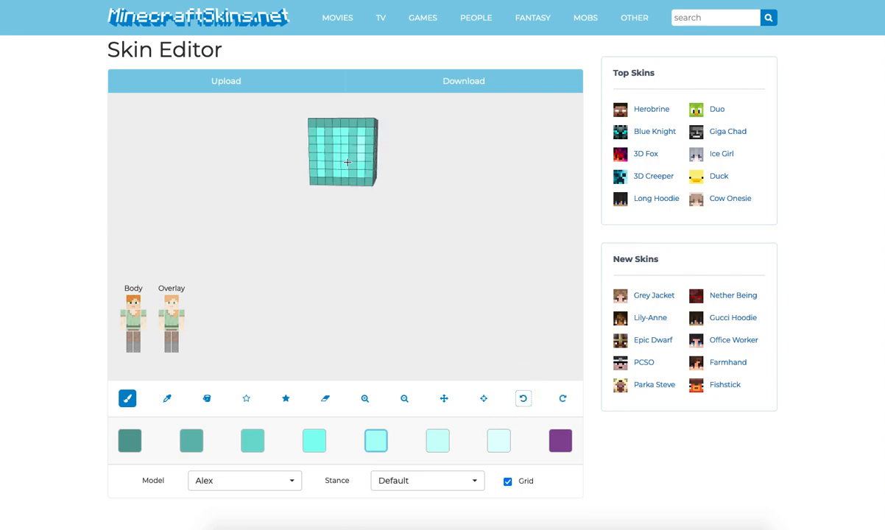
pyautogui.click(347, 148)
pyautogui.moveTo(461, 213)
pyautogui.mouseDown()
pyautogui.moveTo(417, 236)
pyautogui.moveTo(457, 229)
pyautogui.mouseUp()
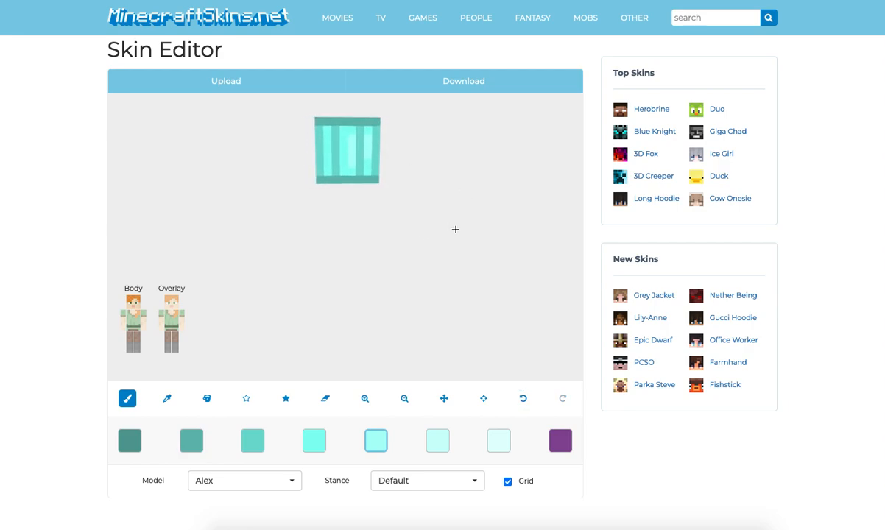
pyautogui.moveTo(269, 184); pyautogui.dragTo(350, 160)
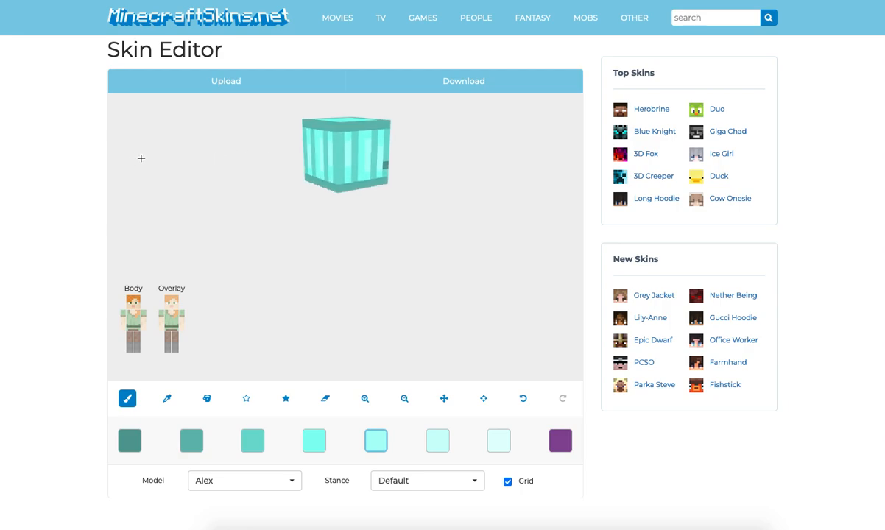
pyautogui.moveTo(228, 153); pyautogui.dragTo(236, 154)
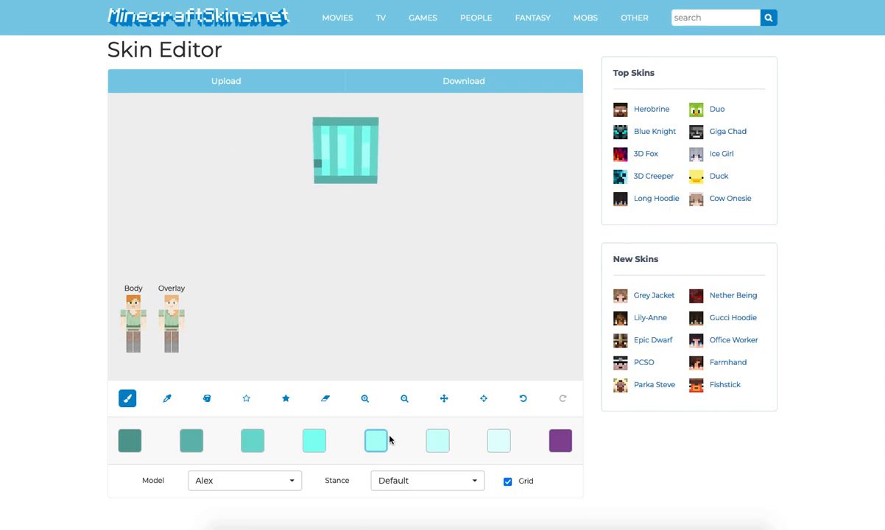
# Paint the middle of the bright stripes on the head's sides and back with the paler sixth teal.
pyautogui.doubleClick(435, 440)
pyautogui.click(330, 148)
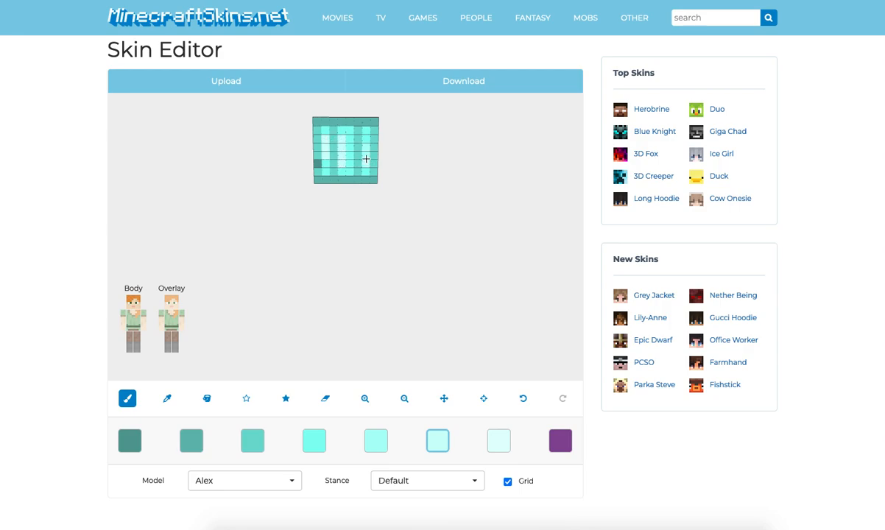
pyautogui.moveTo(388, 149); pyautogui.dragTo(355, 159)
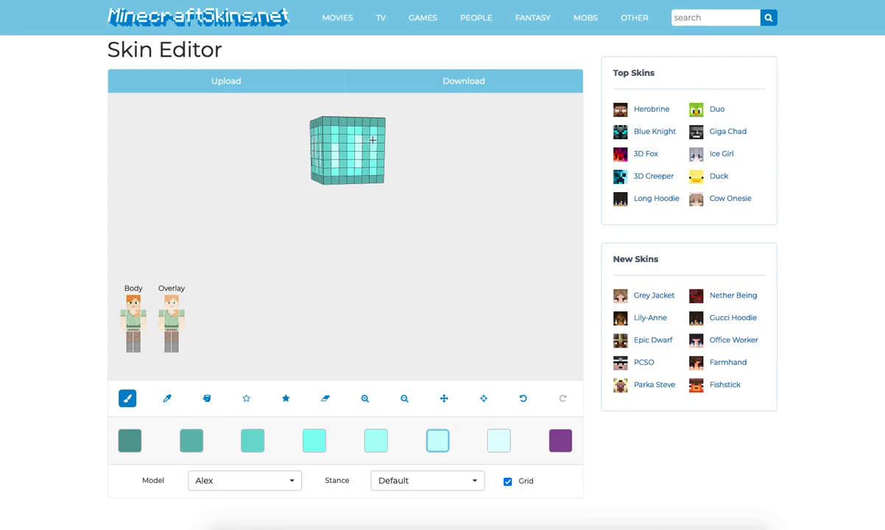
pyautogui.moveTo(352, 146); pyautogui.dragTo(334, 153)
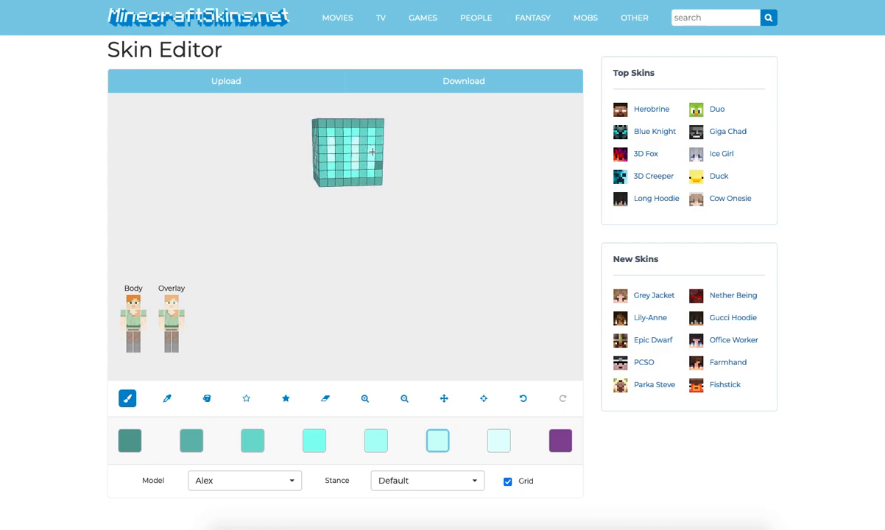
# Soften the ends of the bright stripes on the head's sides and back with the fifth teal.
pyautogui.click(376, 440)
pyautogui.click(330, 171)
pyautogui.click(330, 134)
pyautogui.moveTo(423, 137); pyautogui.dragTo(403, 138)
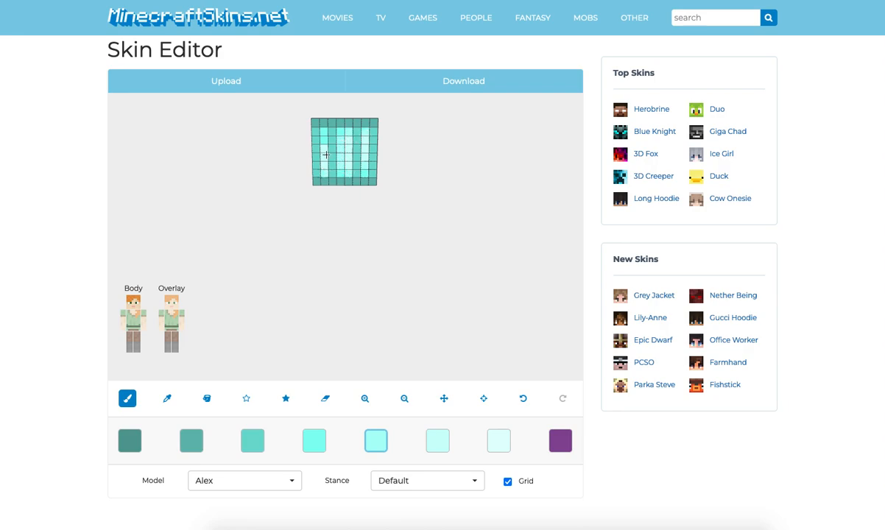
pyautogui.moveTo(276, 143); pyautogui.dragTo(212, 146)
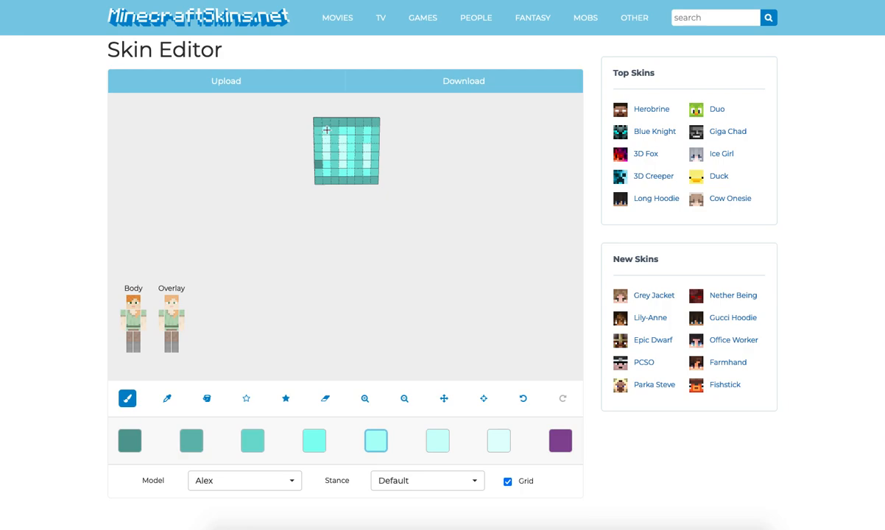
pyautogui.moveTo(353, 161); pyautogui.dragTo(350, 138)
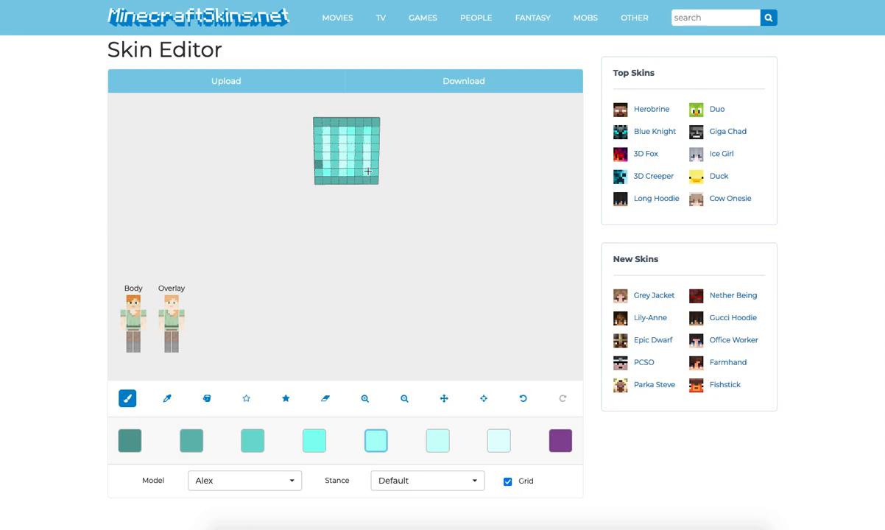
# Add the palest seventh teal to the middle of the central bright stripes around the head.
pyautogui.click(500, 443)
pyautogui.click(344, 151)
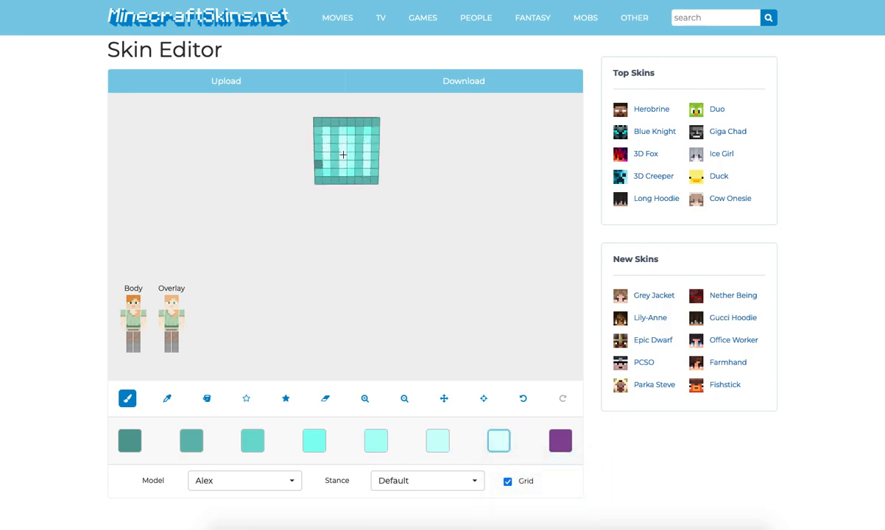
pyautogui.moveTo(402, 158); pyautogui.dragTo(450, 214)
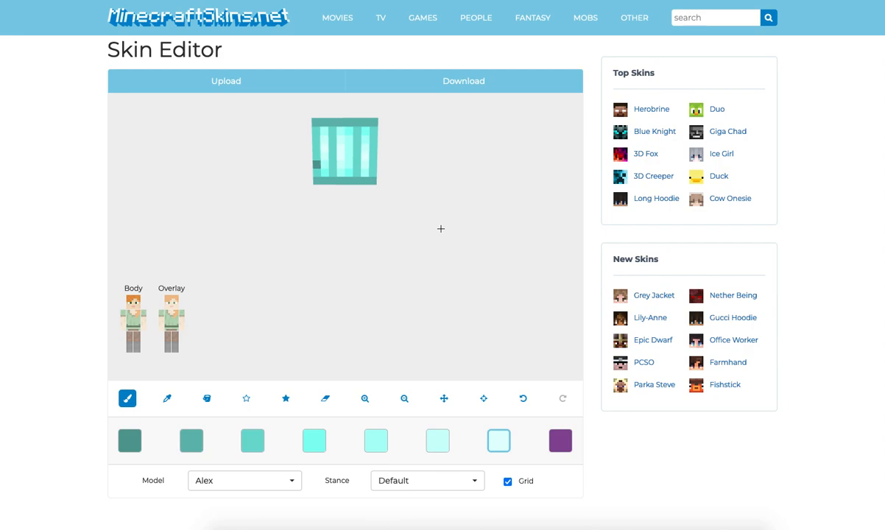
# Darken the middle of the shadow stripes on the head's sides and back with the second teal.
pyautogui.click(192, 439)
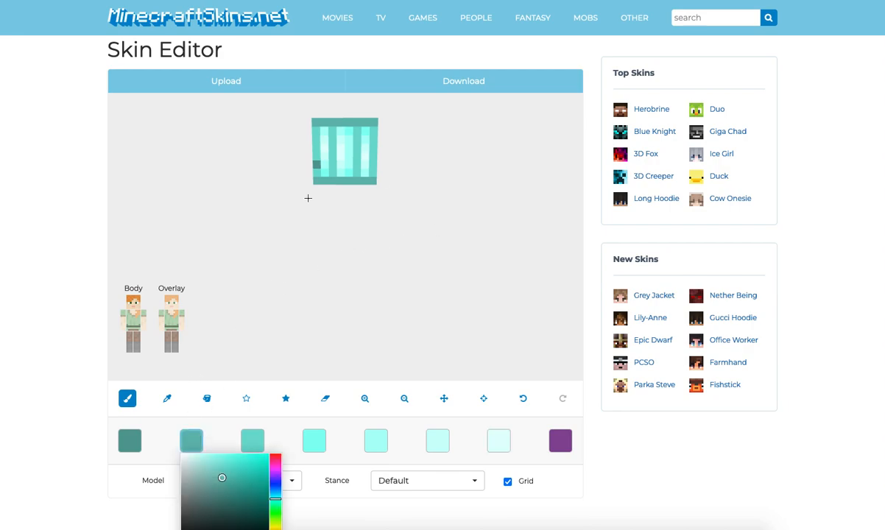
pyautogui.click(523, 398)
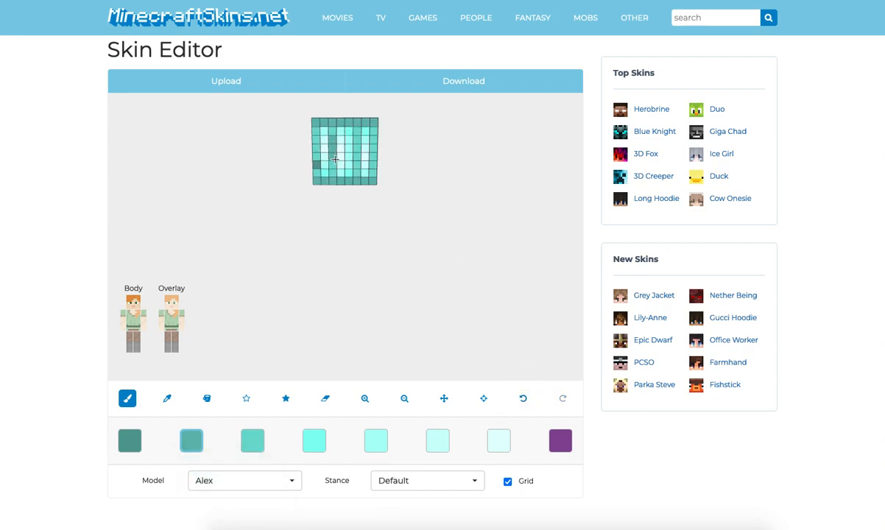
pyautogui.moveTo(358, 160); pyautogui.dragTo(358, 139)
pyautogui.moveTo(451, 150)
pyautogui.mouseDown()
pyautogui.moveTo(462, 162)
pyautogui.moveTo(420, 160)
pyautogui.mouseUp()
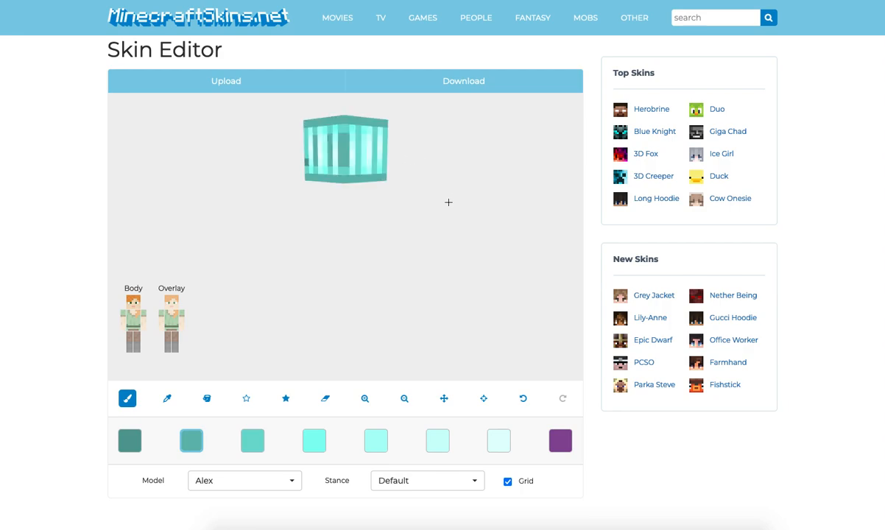
pyautogui.moveTo(448, 203); pyautogui.dragTo(480, 204)
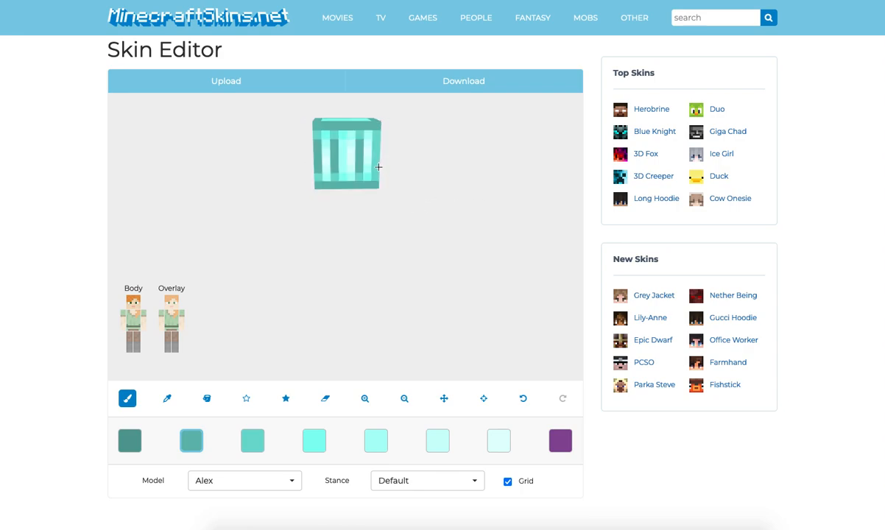
pyautogui.moveTo(402, 155); pyautogui.dragTo(338, 143)
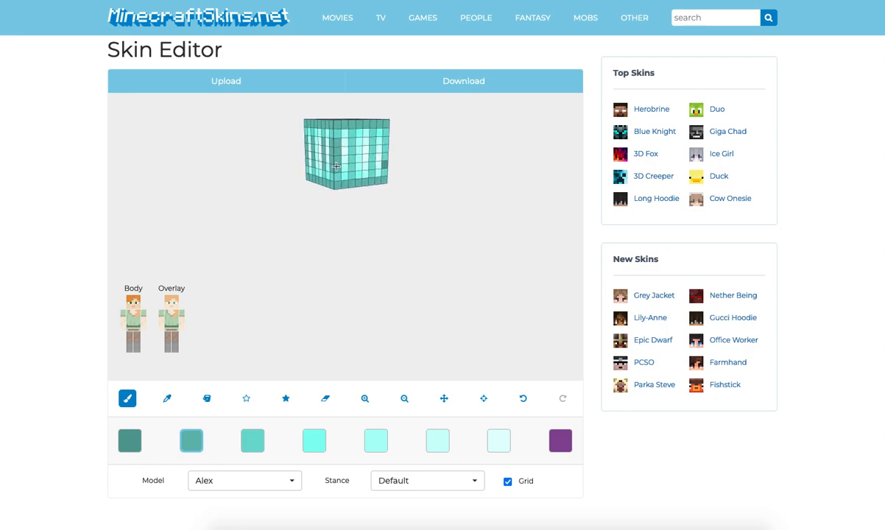
pyautogui.moveTo(372, 163); pyautogui.dragTo(342, 139)
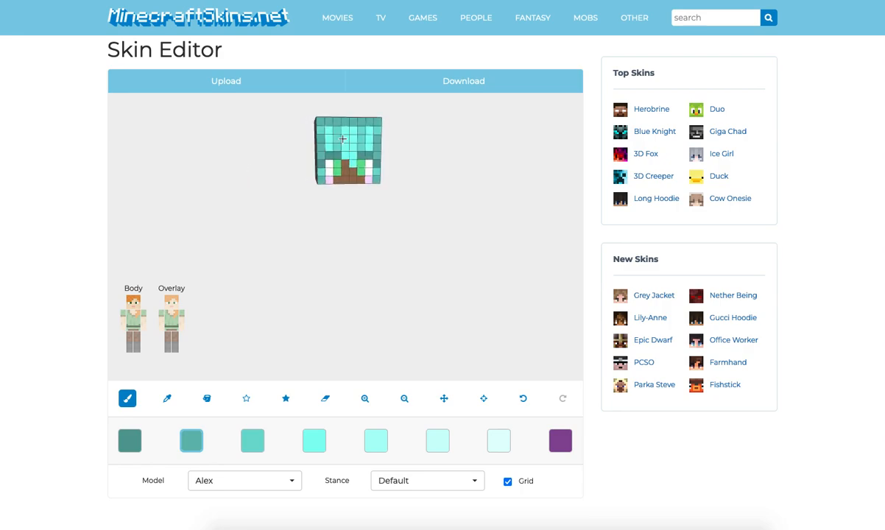
pyautogui.moveTo(395, 152); pyautogui.dragTo(488, 172)
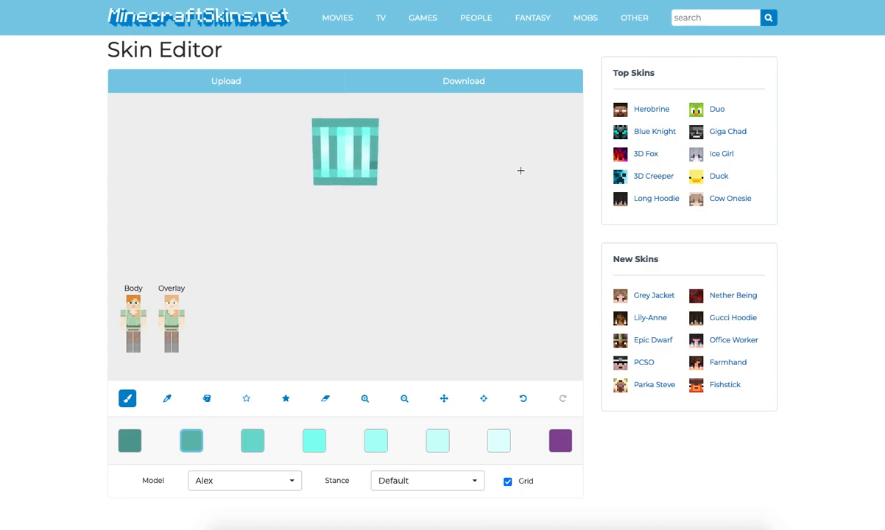
# Deepen the centres of the shadow stripes around the head with the darkest first teal.
pyautogui.click(129, 440)
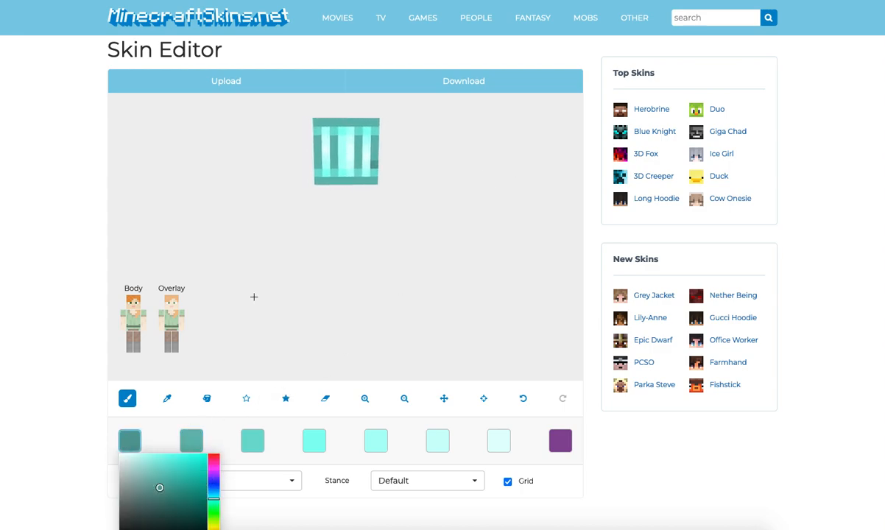
pyautogui.click(317, 148)
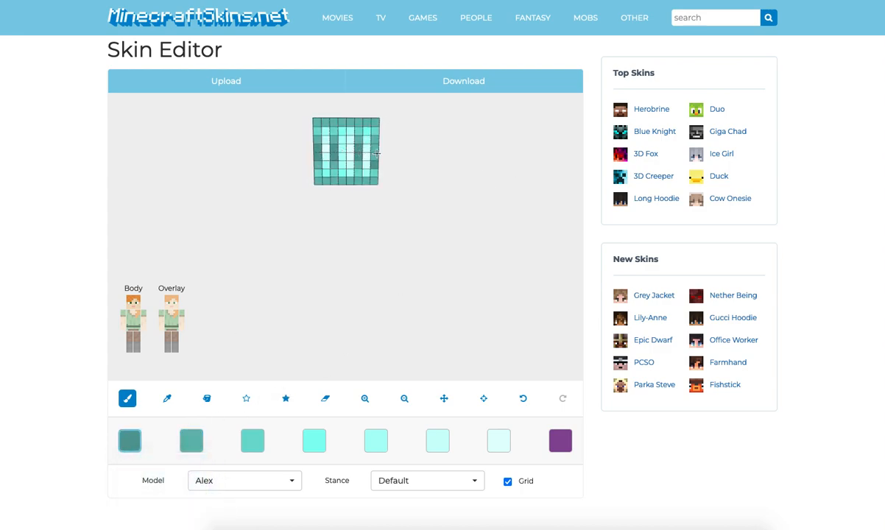
pyautogui.moveTo(451, 189); pyautogui.dragTo(385, 156)
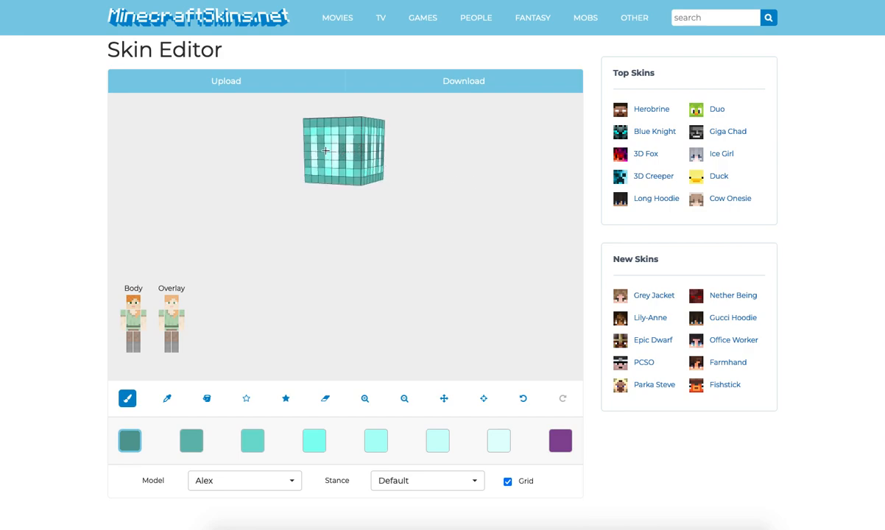
pyautogui.moveTo(294, 154); pyautogui.dragTo(362, 156)
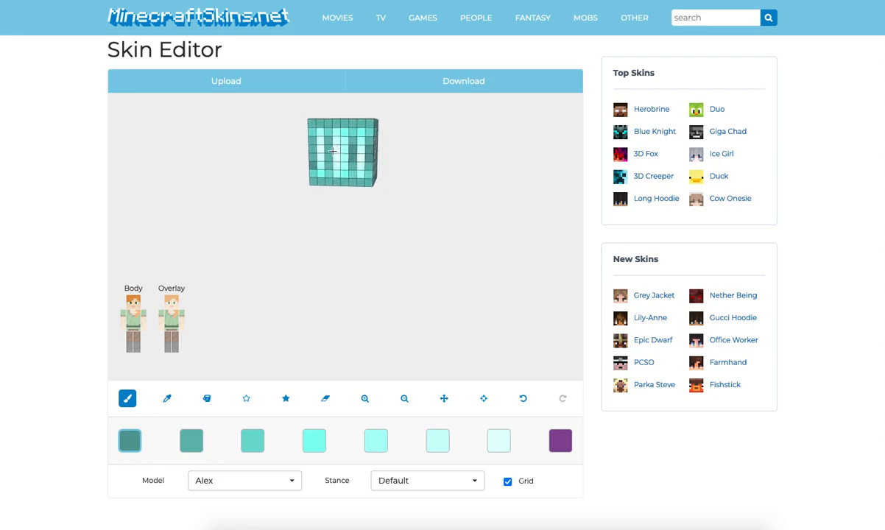
pyautogui.moveTo(288, 148); pyautogui.dragTo(368, 152)
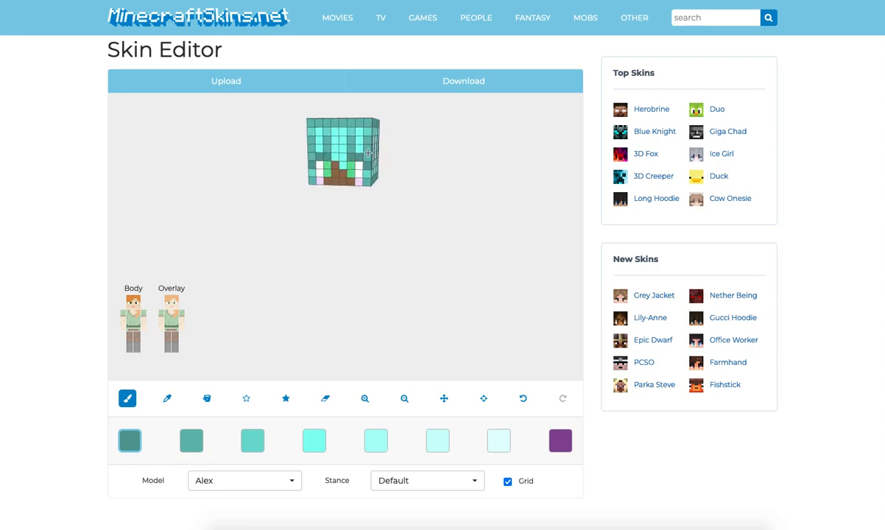
pyautogui.moveTo(312, 154); pyautogui.dragTo(266, 167)
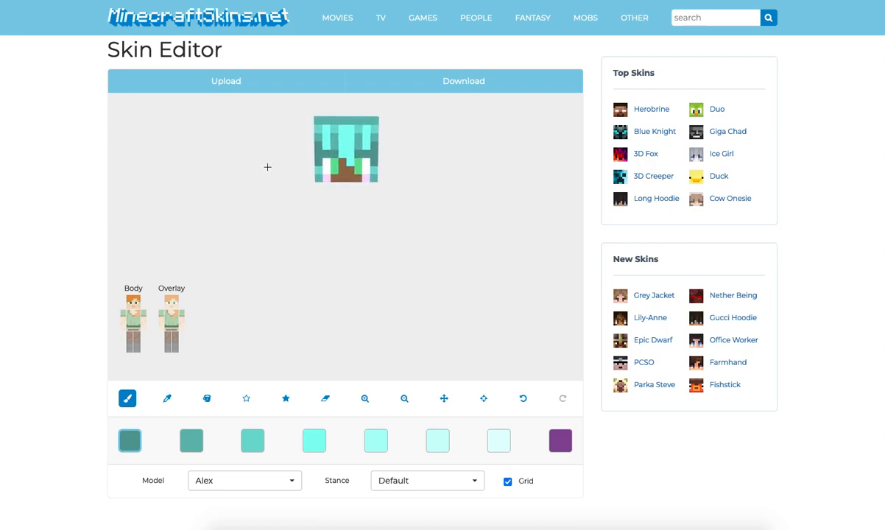
# Sample the dark teal from the fringe into the eighth swatch, replacing purple, and darken it to a deeper teal.
pyautogui.click(167, 398)
pyautogui.click(560, 440)
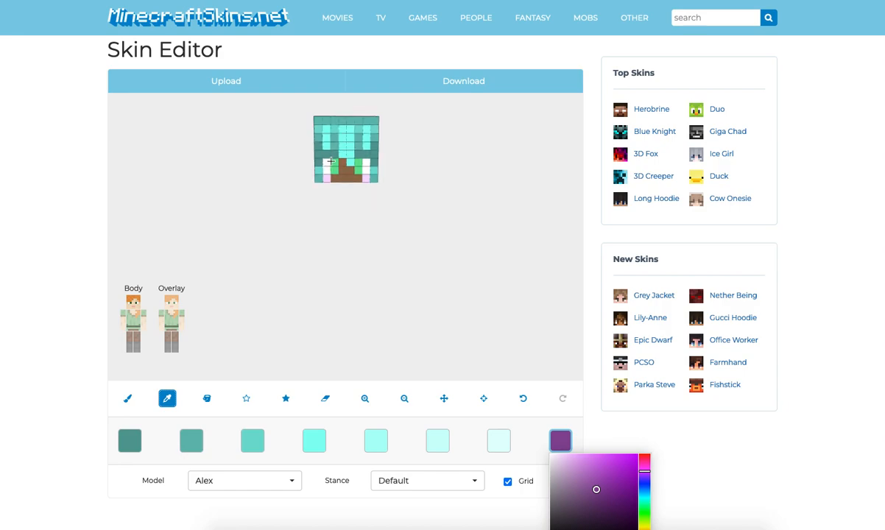
pyautogui.click(316, 152)
pyautogui.click(127, 399)
pyautogui.click(554, 444)
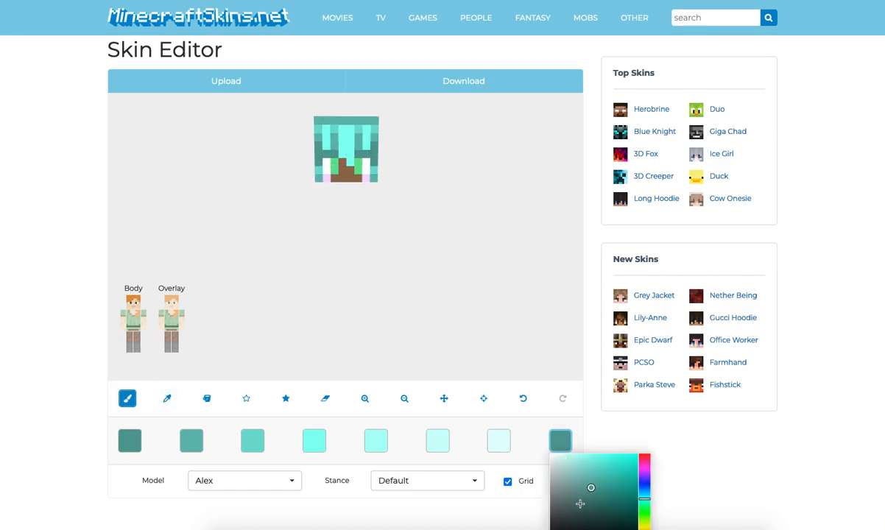
# Paint the fringe's lower edge and the hair pixels beside the eyes with the darkened eighth teal.
pyautogui.moveTo(335, 155); pyautogui.dragTo(326, 155)
pyautogui.click(319, 161)
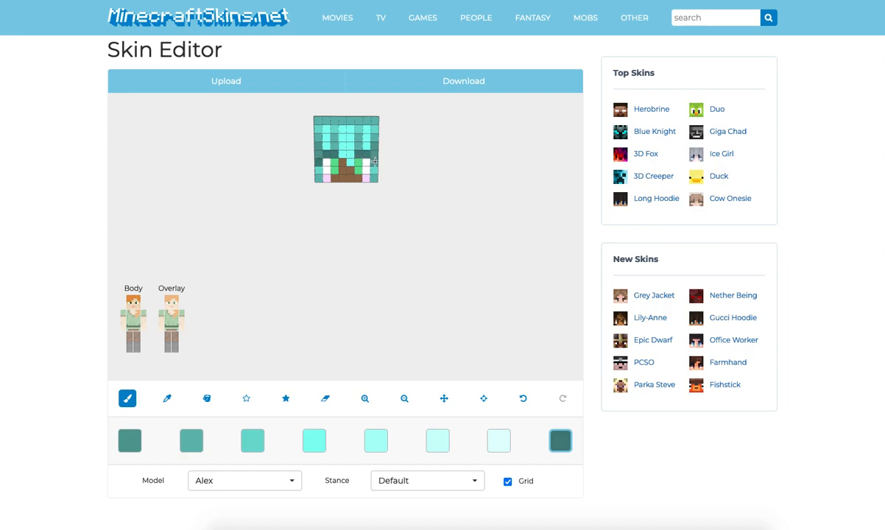
pyautogui.moveTo(417, 167); pyautogui.dragTo(334, 169)
pyautogui.moveTo(258, 170); pyautogui.dragTo(362, 171)
pyautogui.moveTo(441, 224); pyautogui.dragTo(358, 223)
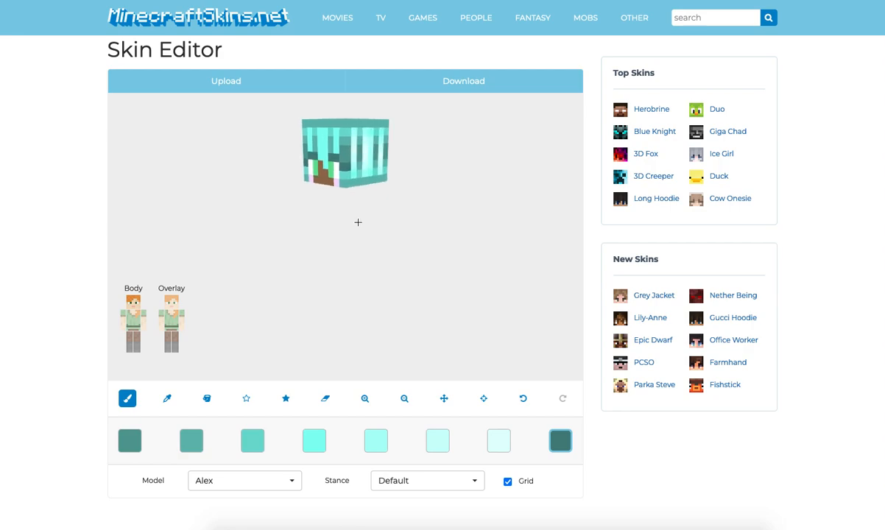
# Add darkest first-teal pixels along the edge rows on the head's sides, back and underside, aligned with the dark hair stripes.
pyautogui.click(130, 440)
pyautogui.click(356, 149)
pyautogui.moveTo(425, 153); pyautogui.dragTo(529, 167)
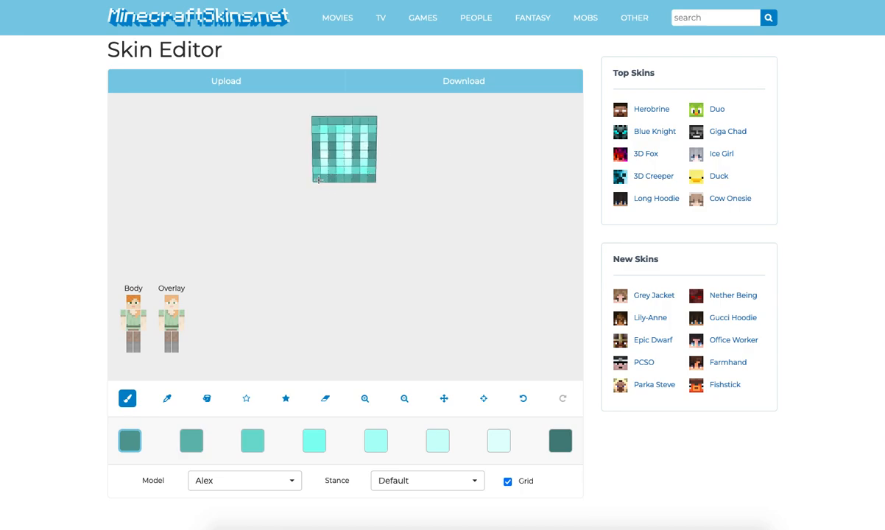
pyautogui.click(372, 122)
pyautogui.click(358, 122)
pyautogui.click(330, 122)
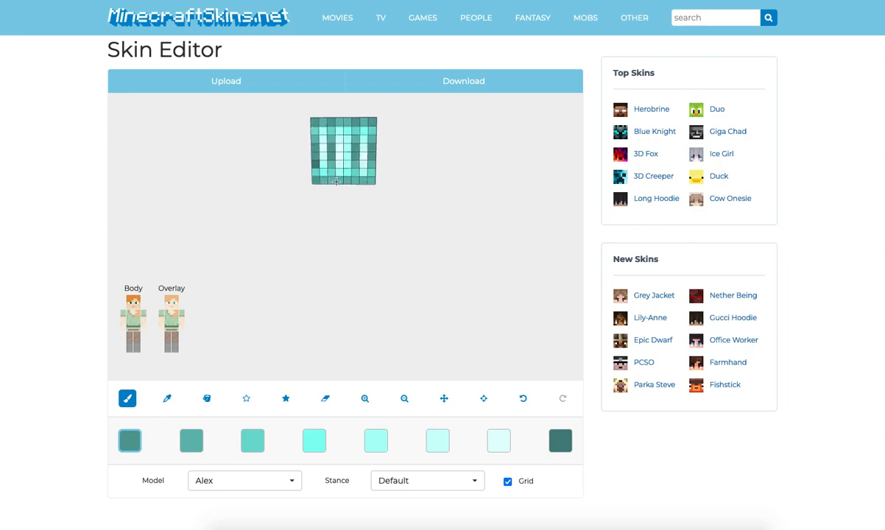
pyautogui.moveTo(387, 214); pyautogui.dragTo(388, 166)
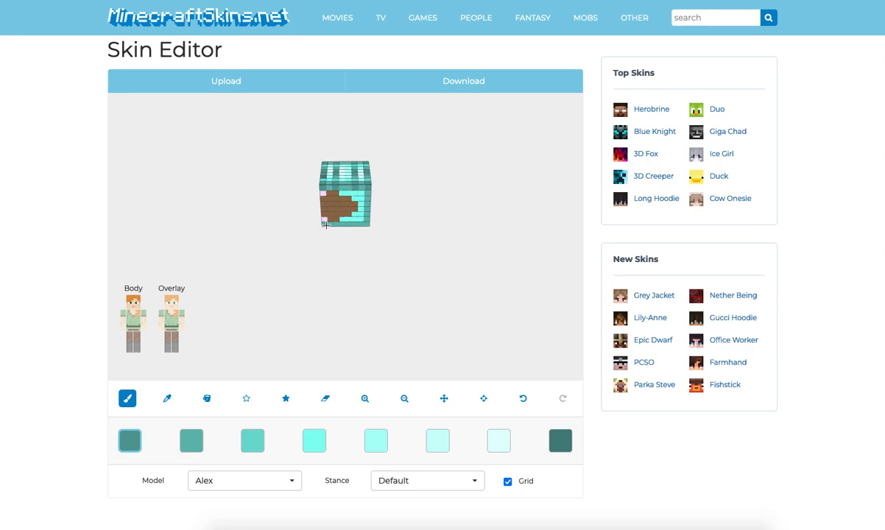
pyautogui.moveTo(360, 226); pyautogui.dragTo(427, 244)
# Shade the bright inner hair pixels on the head's underside with the second and third teals.
pyautogui.click(191, 441)
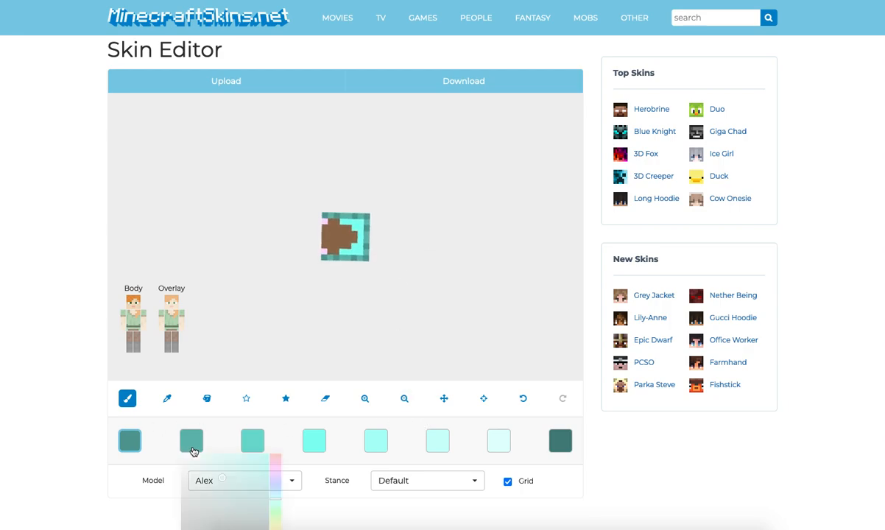
pyautogui.click(355, 221)
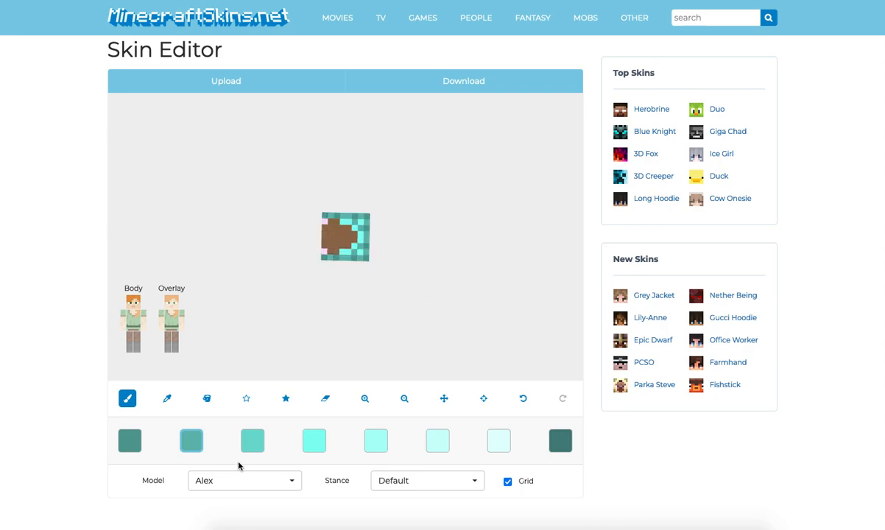
pyautogui.click(250, 440)
pyautogui.click(343, 252)
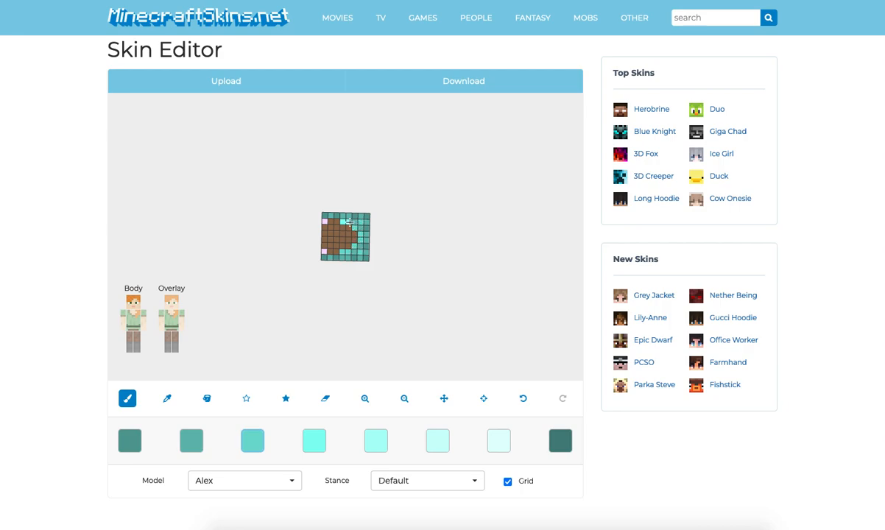
pyautogui.click(317, 440)
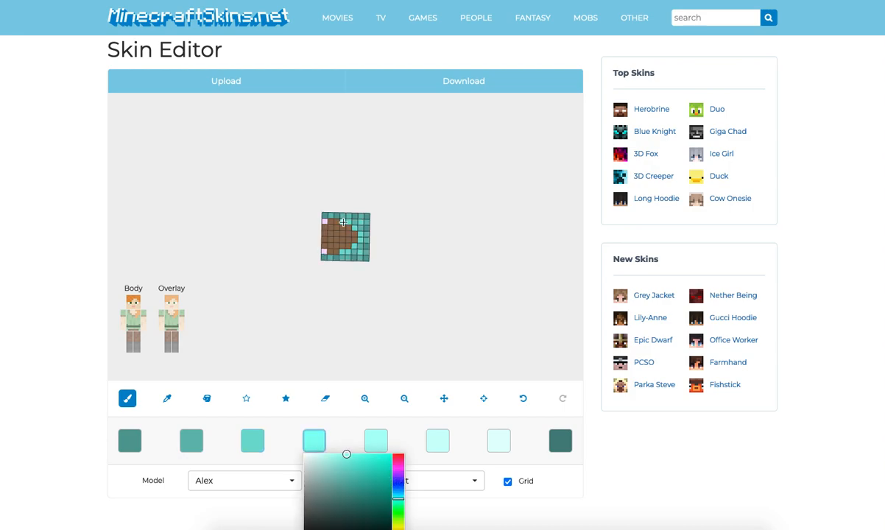
pyautogui.click(351, 267)
pyautogui.moveTo(420, 266); pyautogui.dragTo(454, 360)
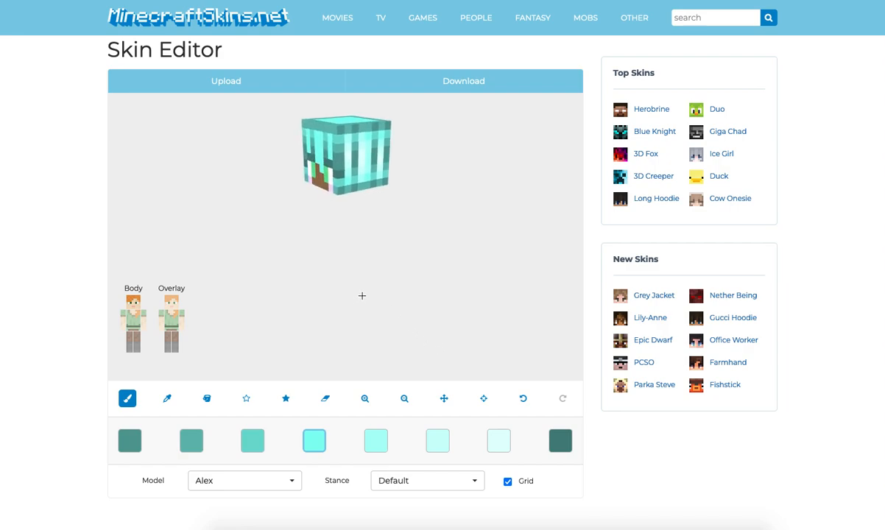
# Add darkest first-teal pixels along the front's upper edge and around the border of the head's top face, in line with the stripes.
pyautogui.click(130, 440)
pyautogui.moveTo(214, 246); pyautogui.dragTo(249, 254)
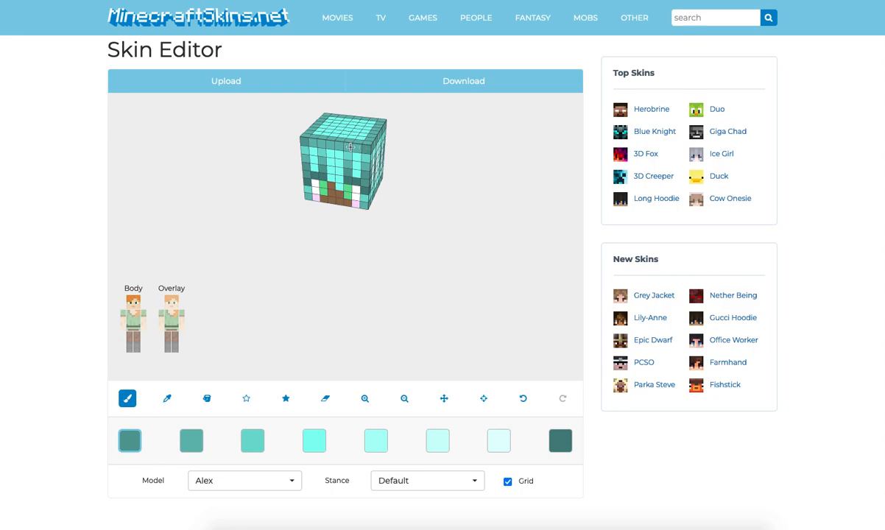
pyautogui.moveTo(336, 148)
pyautogui.mouseDown()
pyautogui.moveTo(474, 187)
pyautogui.moveTo(521, 187)
pyautogui.moveTo(322, 178)
pyautogui.moveTo(403, 188)
pyautogui.moveTo(413, 239)
pyautogui.moveTo(404, 289)
pyautogui.mouseUp()
pyautogui.click(308, 271)
pyautogui.click(310, 252)
pyautogui.click(309, 203)
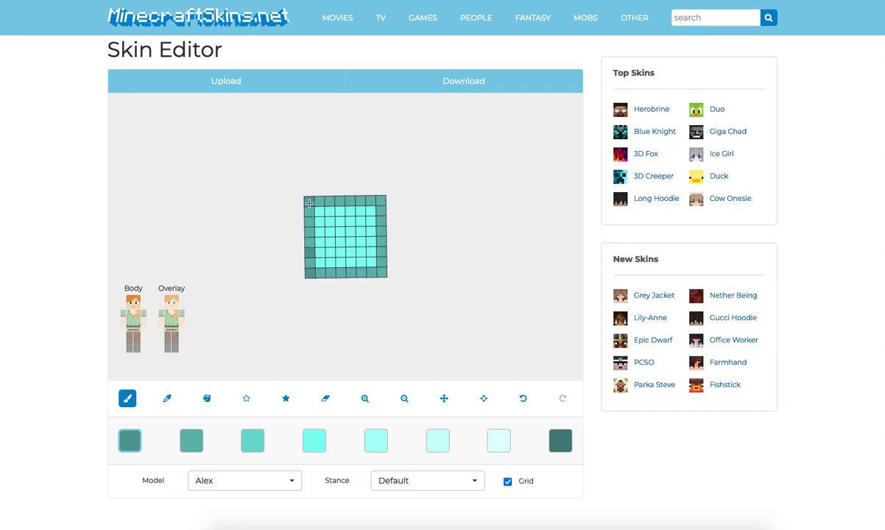
pyautogui.click(308, 223)
pyautogui.click(329, 200)
pyautogui.click(381, 200)
pyautogui.click(359, 201)
pyautogui.click(384, 218)
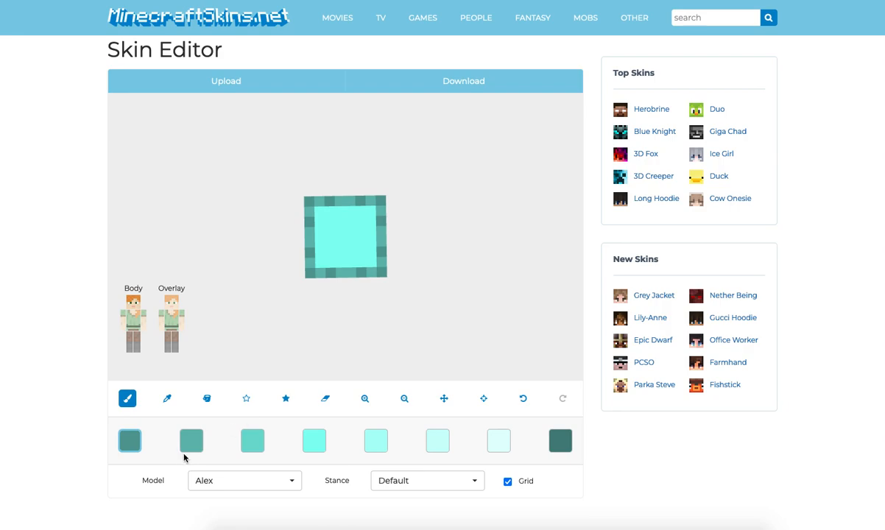
# Extend the dark border marks on the head's top face one pixel inward with the second teal.
pyautogui.click(189, 445)
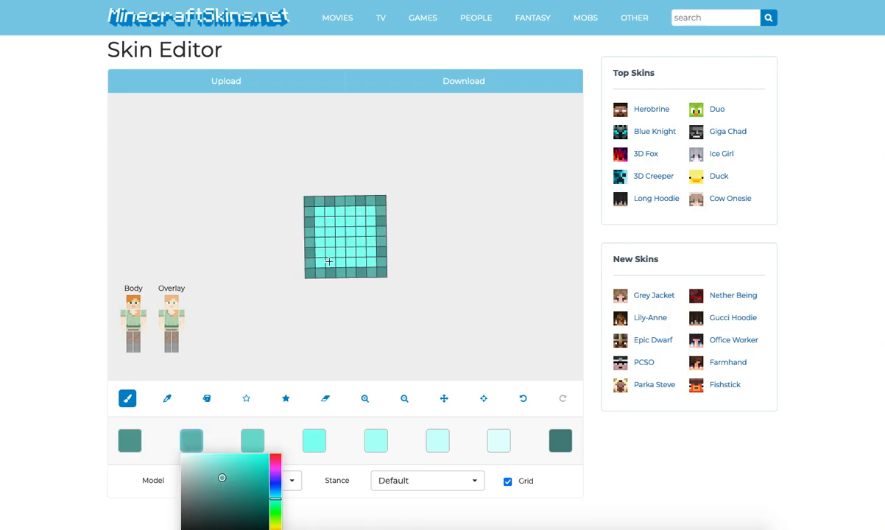
pyautogui.click(329, 262)
pyautogui.click(331, 255)
pyautogui.click(529, 399)
pyautogui.click(331, 256)
pyautogui.click(362, 260)
pyautogui.click(361, 254)
pyautogui.click(522, 403)
pyautogui.click(522, 403)
pyautogui.click(522, 403)
pyautogui.click(362, 264)
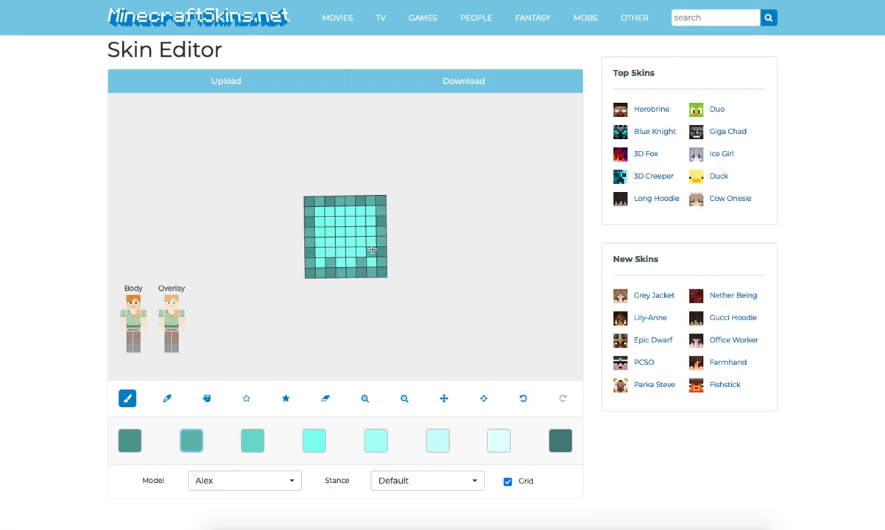
pyautogui.click(357, 212)
pyautogui.click(323, 221)
pyautogui.click(320, 251)
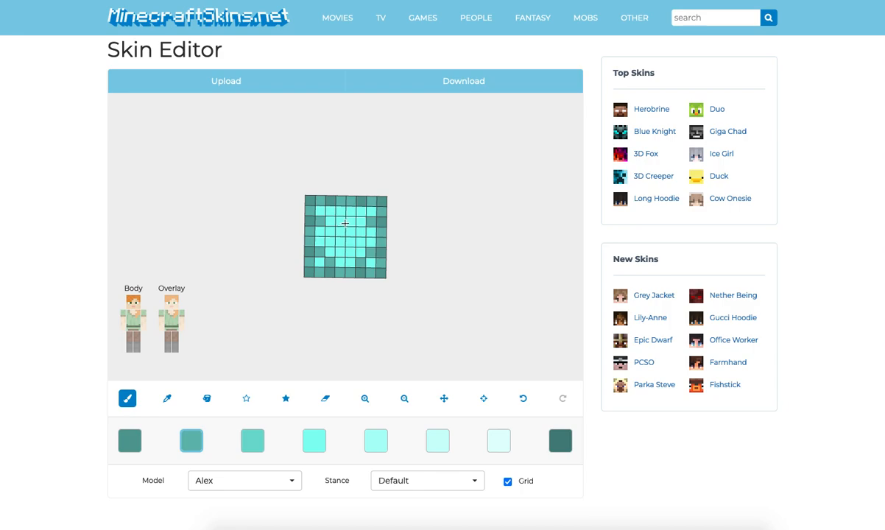
# Fill the ring just inside the top face's border, and the tips of the inward shadows, with the third teal.
pyautogui.click(259, 441)
pyautogui.click(319, 263)
pyautogui.click(330, 253)
pyautogui.moveTo(340, 261); pyautogui.dragTo(347, 262)
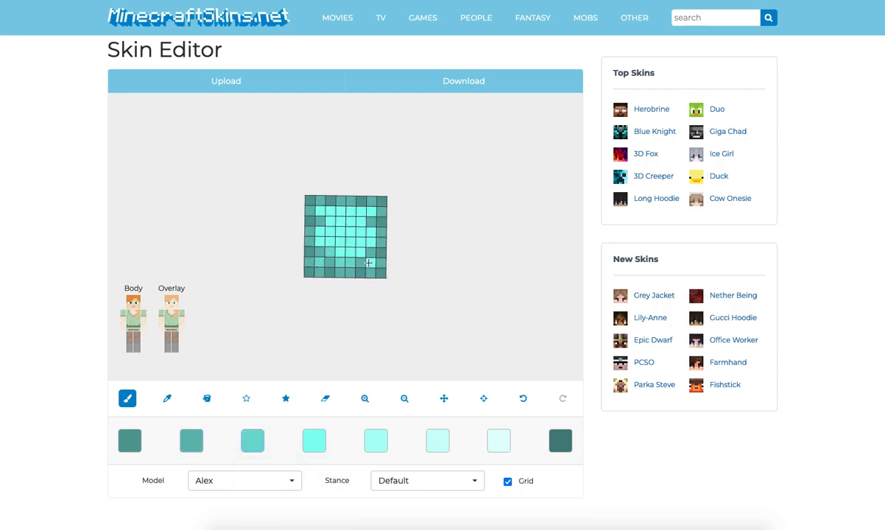
pyautogui.moveTo(370, 212); pyautogui.dragTo(324, 211)
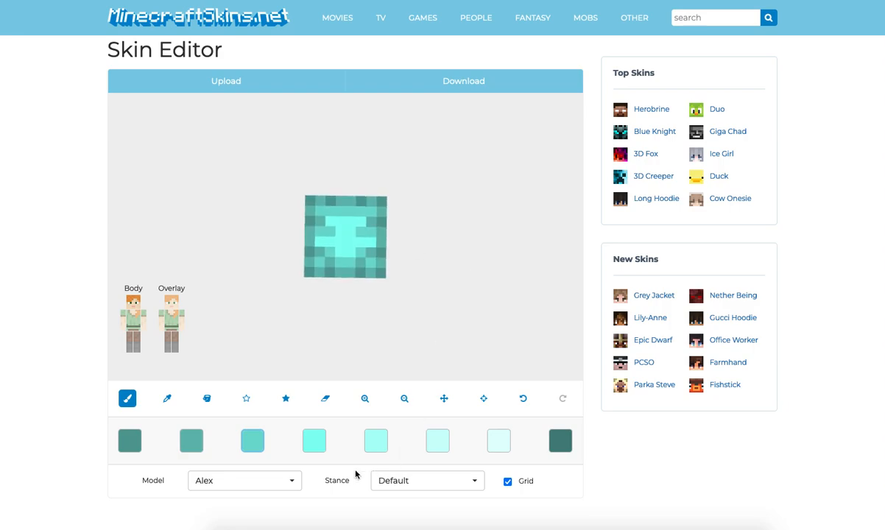
# Build a highlight in the centre of the head's top face with the fifth teal and a paler sixth-teal core.
pyautogui.click(314, 441)
pyautogui.click(376, 441)
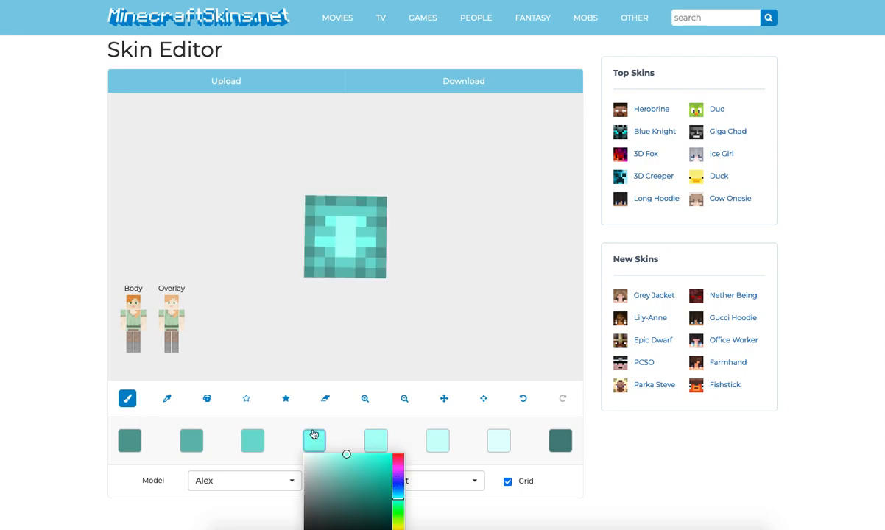
pyautogui.click(315, 441)
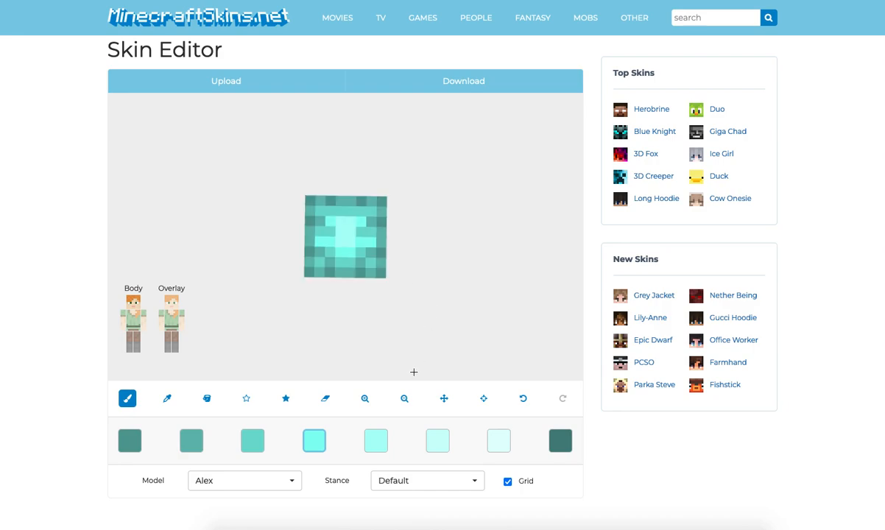
pyautogui.click(437, 441)
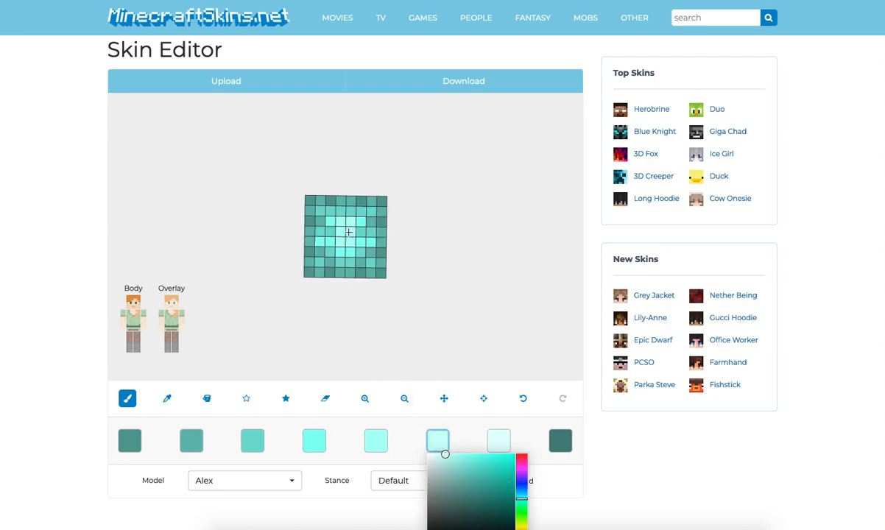
pyautogui.moveTo(349, 233); pyautogui.dragTo(343, 231)
pyautogui.moveTo(455, 263)
pyautogui.mouseDown()
pyautogui.moveTo(477, 290)
pyautogui.moveTo(357, 279)
pyautogui.moveTo(426, 283)
pyautogui.moveTo(403, 266)
pyautogui.moveTo(430, 247)
pyautogui.mouseUp()
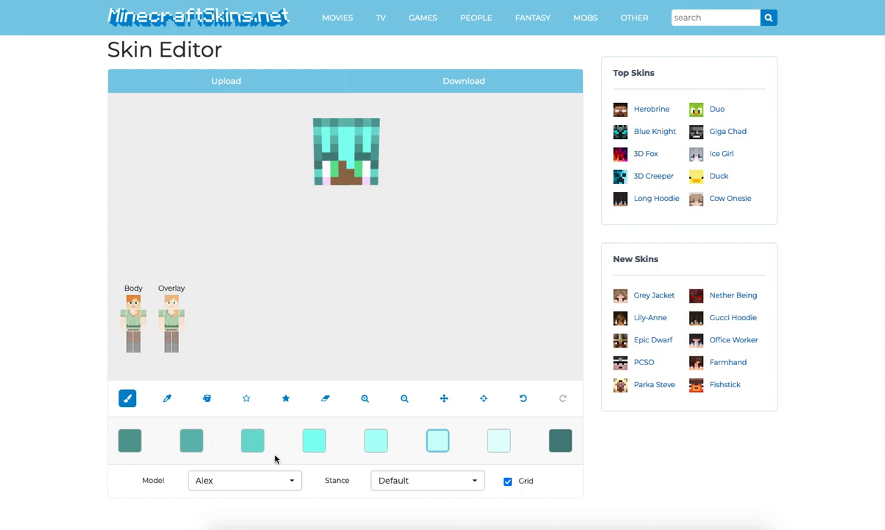
# Undo the last stray stroke and shade the fringe's side strands on the front with the third teal.
pyautogui.click(252, 441)
pyautogui.click(523, 397)
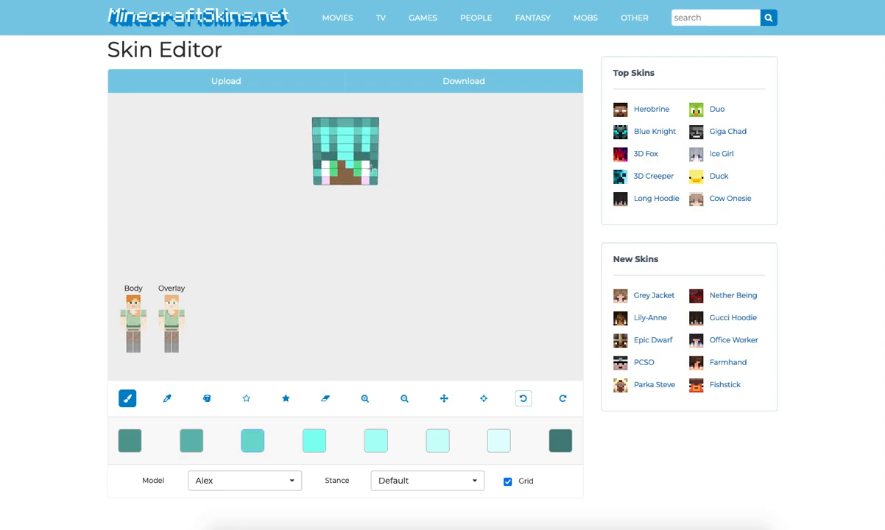
pyautogui.click(326, 148)
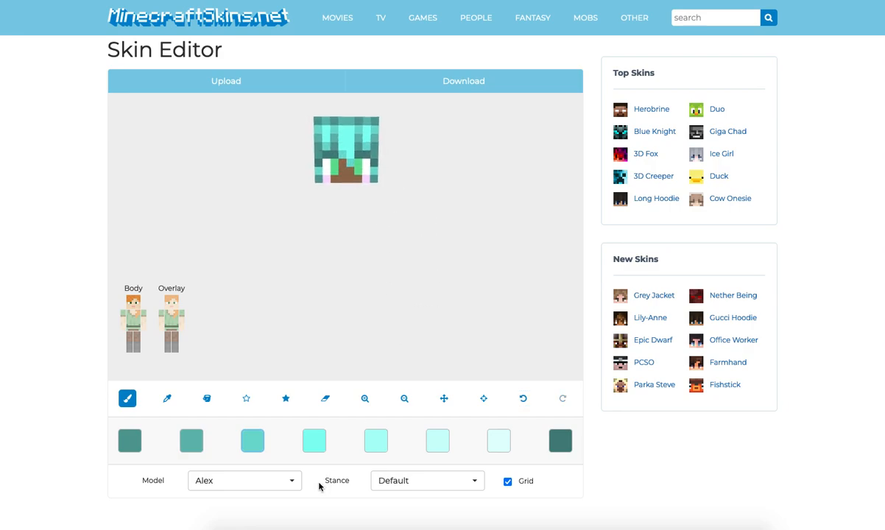
# Highlight the fringe's central strand with the fifth, sixth and palest seventh teals, then check the head from other sides.
pyautogui.click(384, 449)
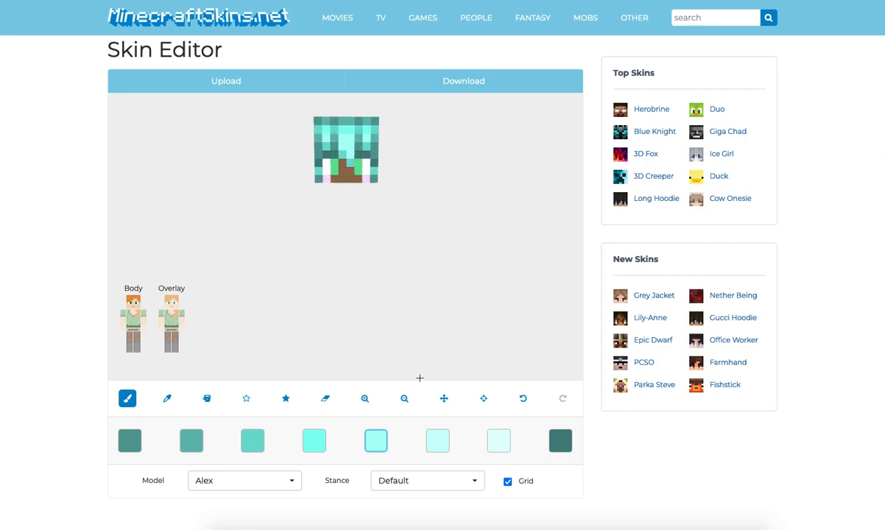
pyautogui.click(440, 445)
pyautogui.click(344, 138)
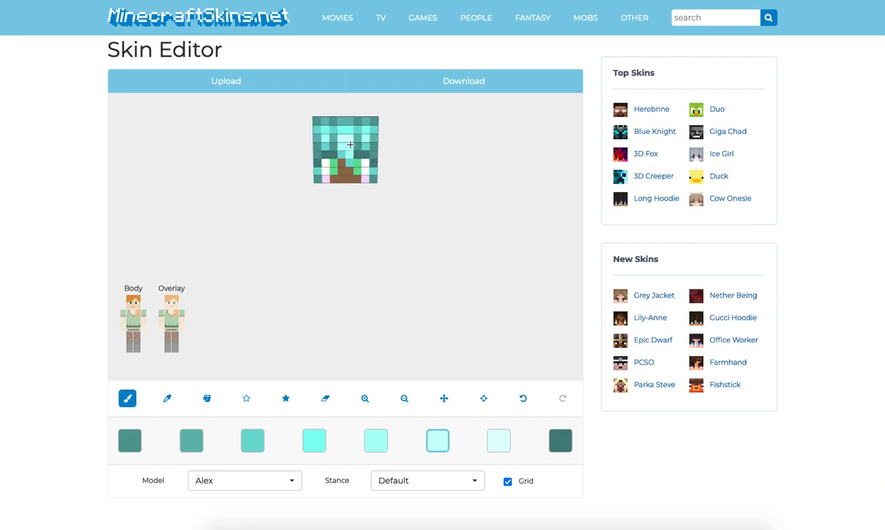
pyautogui.click(490, 430)
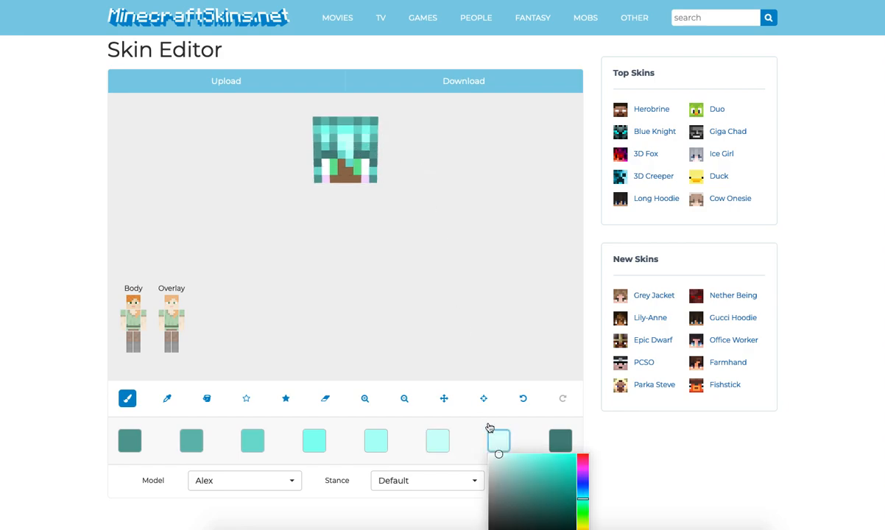
pyautogui.click(350, 138)
pyautogui.moveTo(414, 277); pyautogui.dragTo(346, 280)
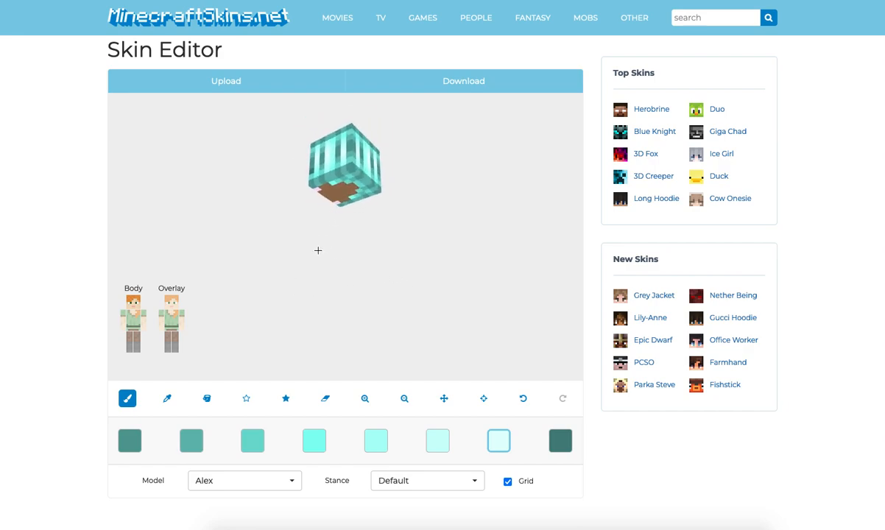
pyautogui.moveTo(330, 258); pyautogui.dragTo(411, 276)
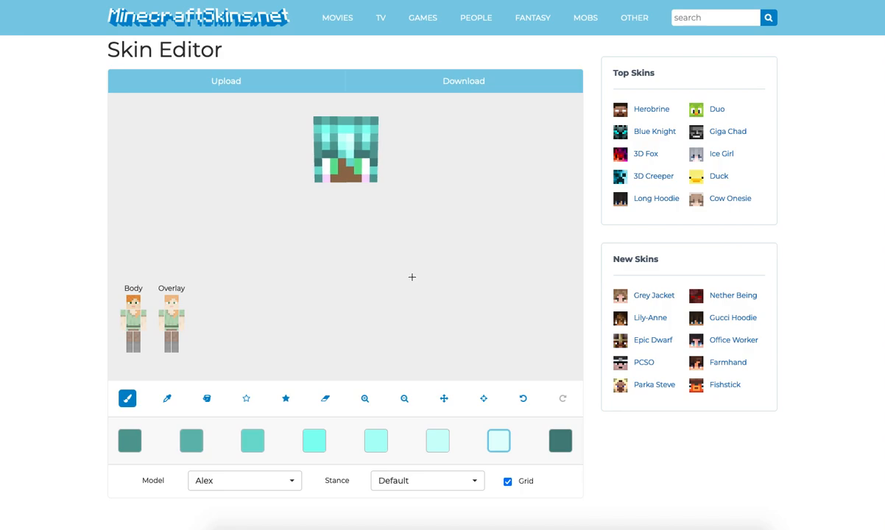
# Sample the dark brown skin shade from the torso into the seventh swatch and shade the middle of the face with it.
pyautogui.click(167, 398)
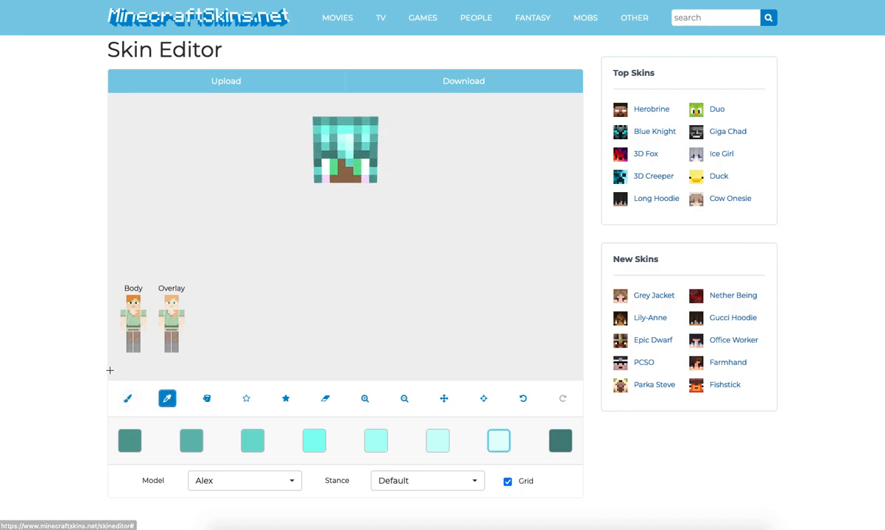
pyautogui.click(123, 327)
pyautogui.click(124, 327)
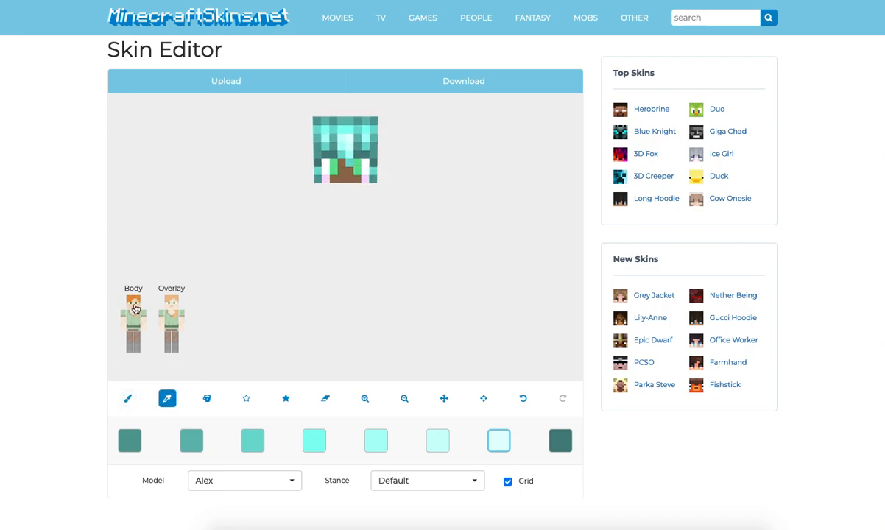
pyautogui.click(135, 305)
pyautogui.click(132, 323)
pyautogui.moveTo(179, 274)
pyautogui.mouseDown()
pyautogui.moveTo(185, 254)
pyautogui.moveTo(206, 256)
pyautogui.moveTo(223, 219)
pyautogui.mouseUp()
pyautogui.click(345, 218)
pyautogui.click(127, 400)
pyautogui.click(134, 304)
pyautogui.click(134, 320)
pyautogui.moveTo(347, 175); pyautogui.dragTo(409, 210)
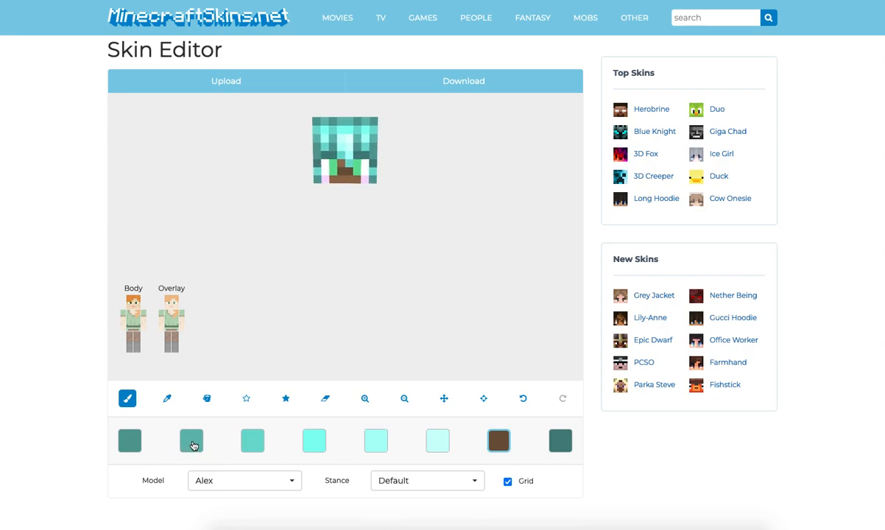
# Change the first swatch to light grey and shade the upper pixels of the eye whites with it.
pyautogui.click(126, 441)
pyautogui.click(131, 466)
pyautogui.moveTo(124, 464); pyautogui.dragTo(98, 459)
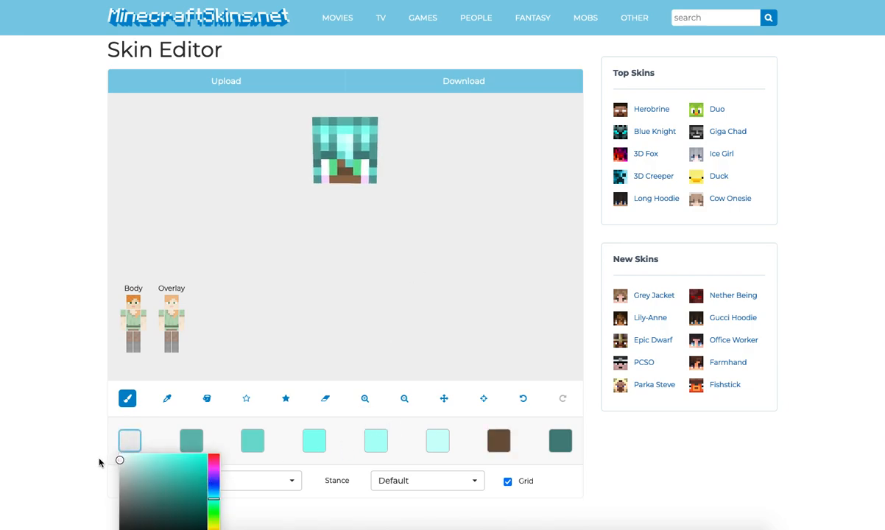
pyautogui.click(326, 164)
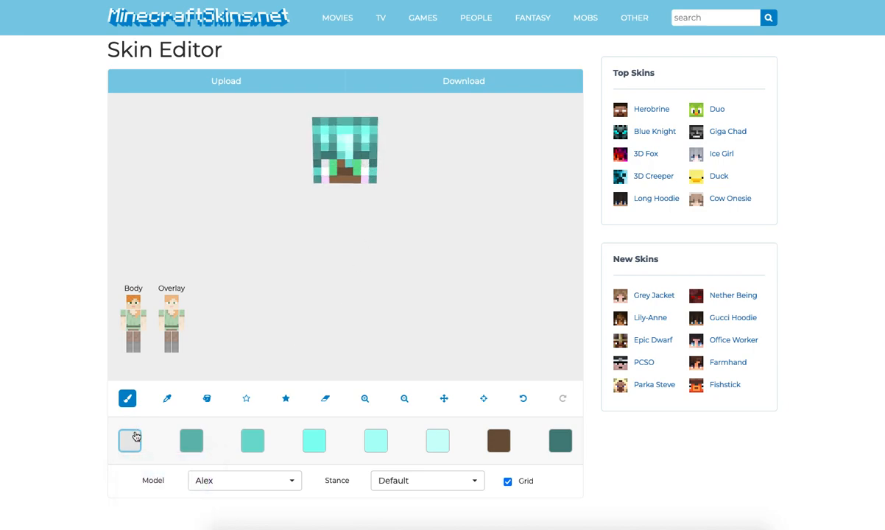
# Sample the eye green into the first swatch, darken it, and paint the lower pixels of the irises.
pyautogui.click(167, 398)
pyautogui.click(333, 170)
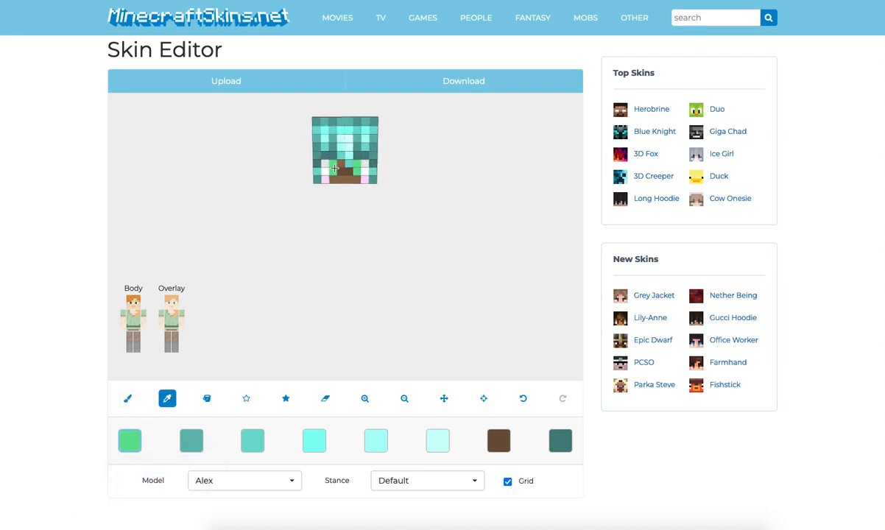
pyautogui.click(126, 403)
pyautogui.click(129, 440)
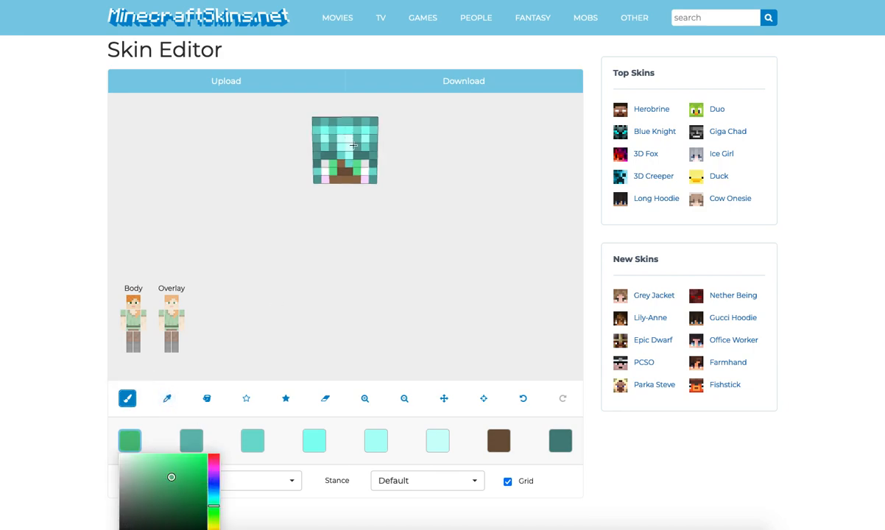
pyautogui.click(332, 172)
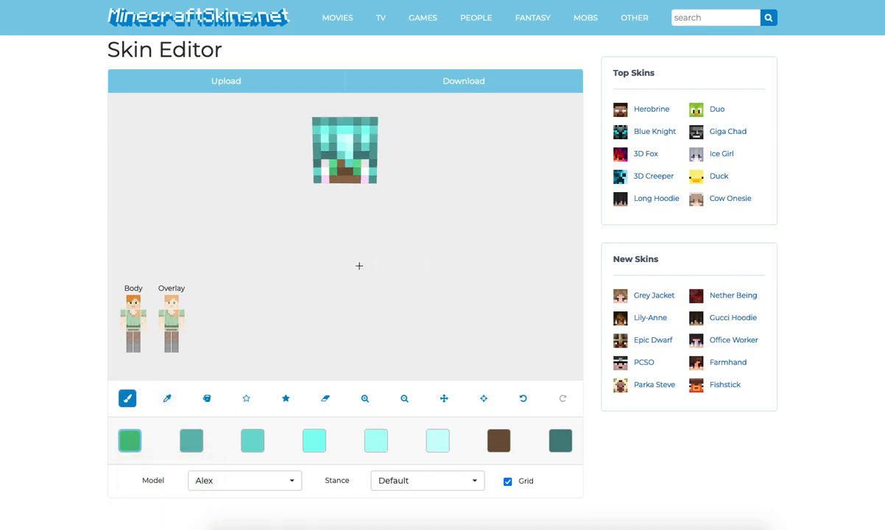
# Sample the eyes' lower pink into the seventh swatch, lighten it, and repaint the bottom eye pixels on the isolated head.
pyautogui.click(144, 321)
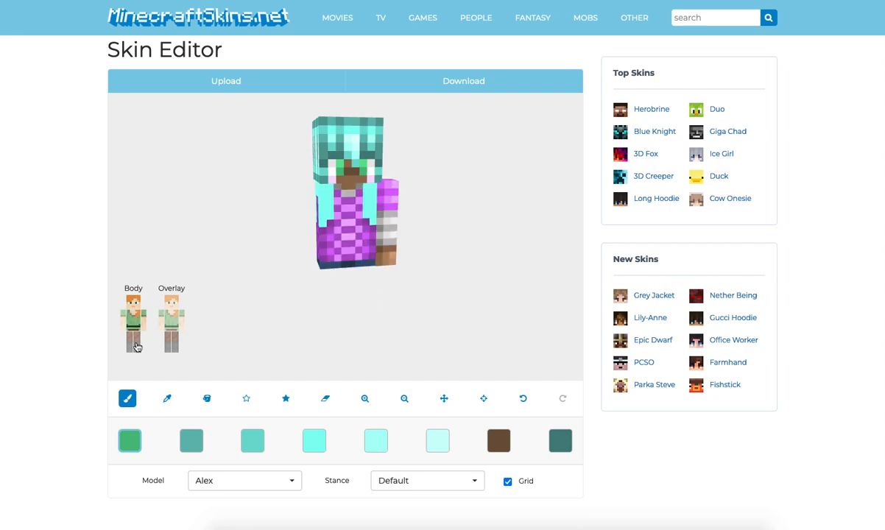
pyautogui.click(139, 321)
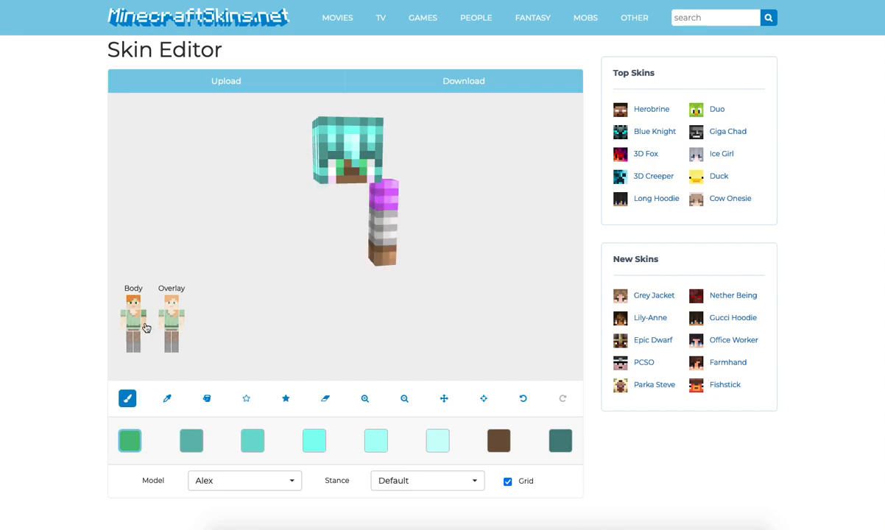
pyautogui.click(499, 439)
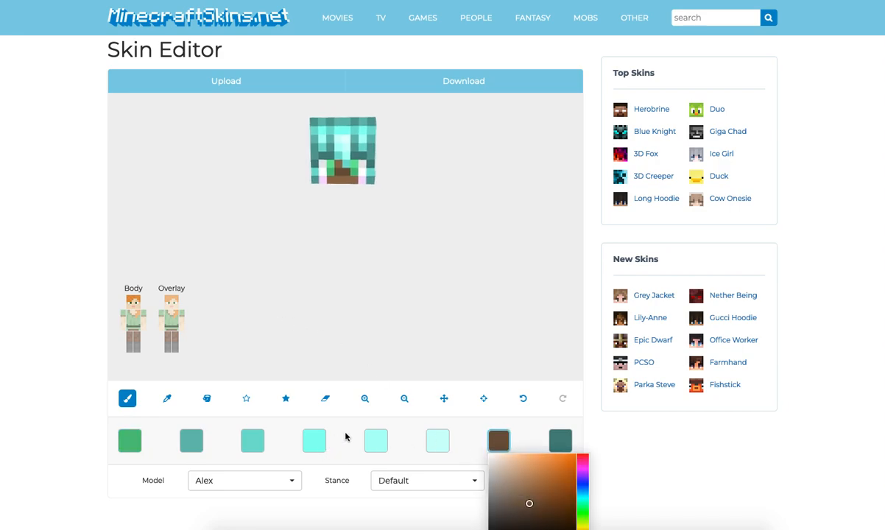
pyautogui.click(167, 398)
pyautogui.click(163, 330)
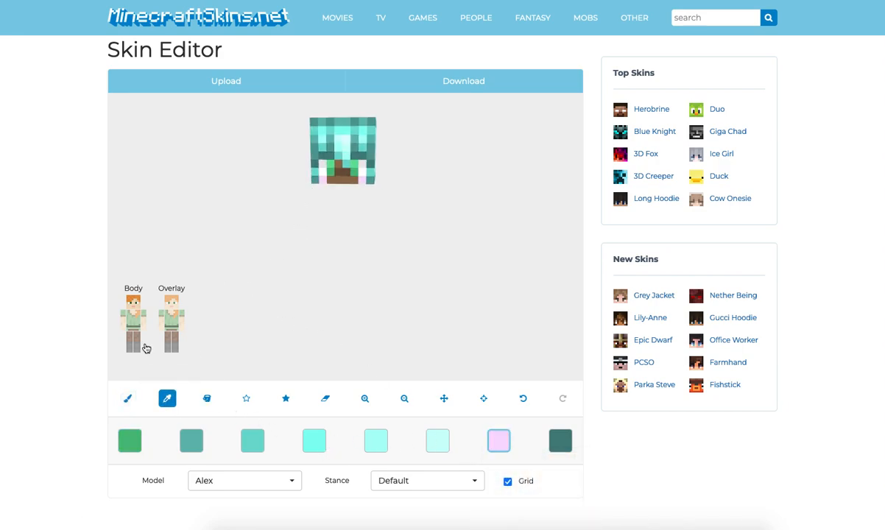
pyautogui.click(127, 399)
pyautogui.click(496, 441)
pyautogui.moveTo(502, 455); pyautogui.dragTo(493, 454)
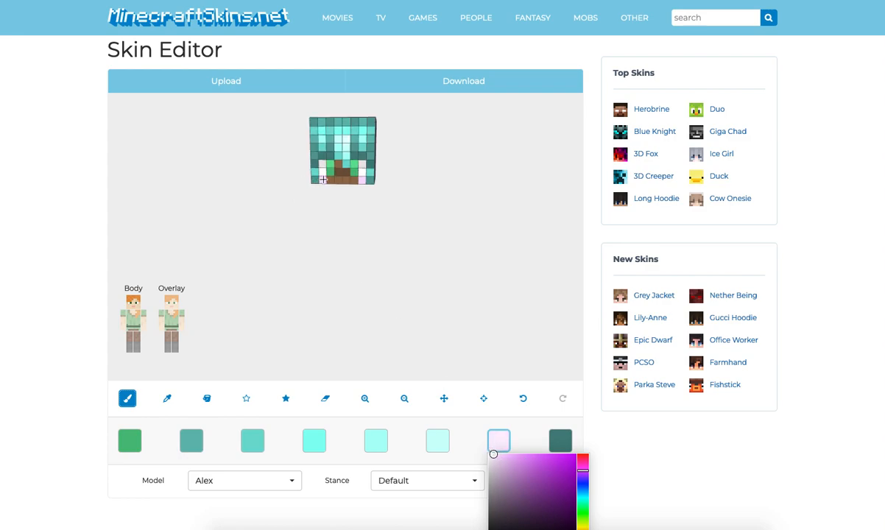
pyautogui.click(323, 180)
pyautogui.moveTo(362, 224); pyautogui.dragTo(364, 227)
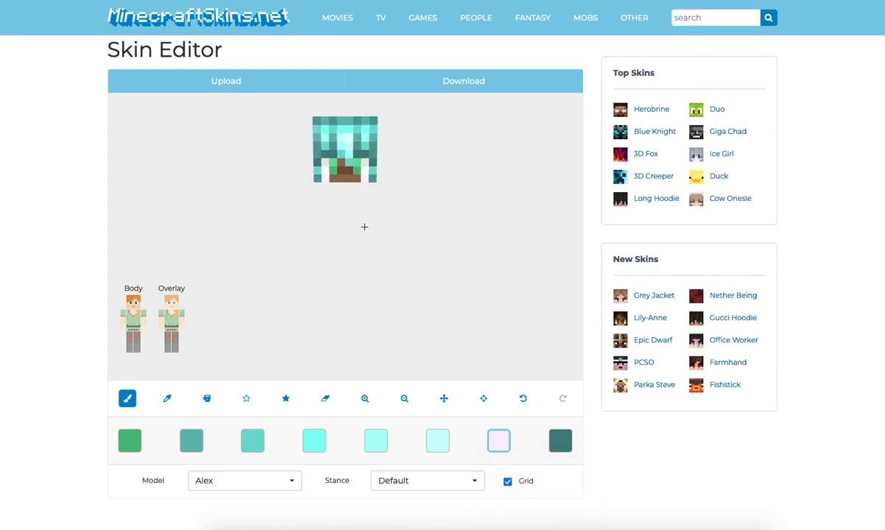
# Sample the brown skin tone into the seventh swatch and paint over the bottom eye pixels with it, then view the head with the torso.
pyautogui.click(501, 441)
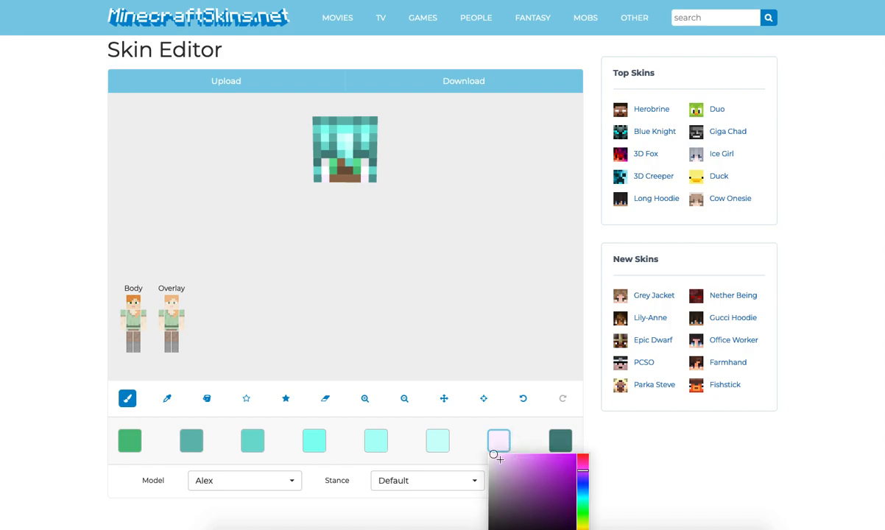
pyautogui.click(167, 398)
pyautogui.click(348, 178)
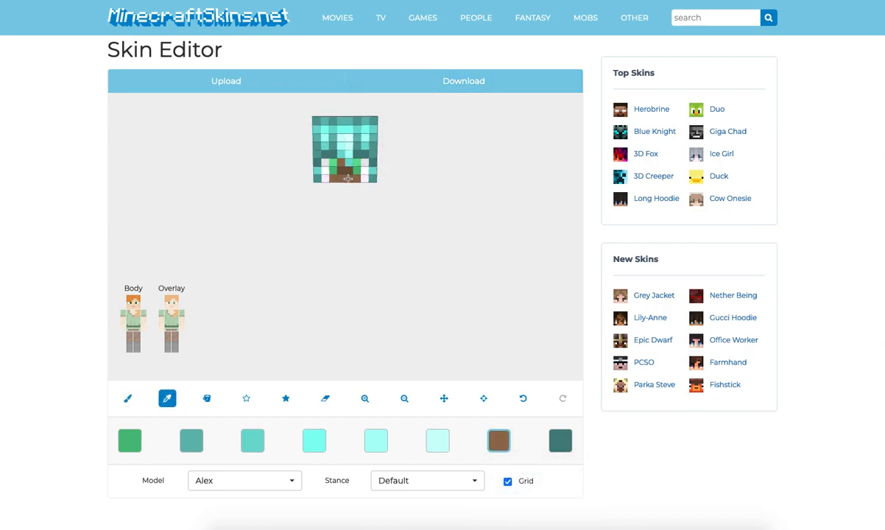
pyautogui.click(126, 398)
pyautogui.click(364, 179)
pyautogui.moveTo(371, 200)
pyautogui.mouseDown()
pyautogui.moveTo(366, 177)
pyautogui.moveTo(419, 212)
pyautogui.mouseUp()
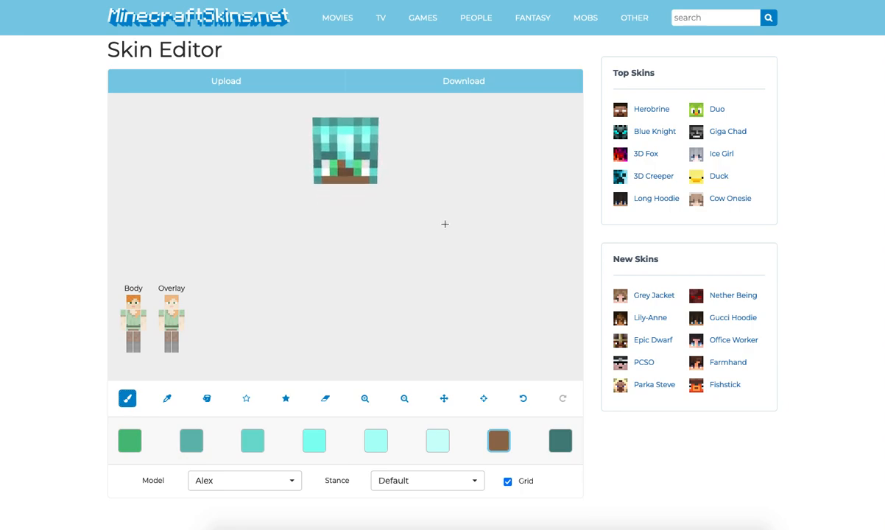
pyautogui.click(133, 308)
pyautogui.moveTo(168, 217); pyautogui.dragTo(189, 214)
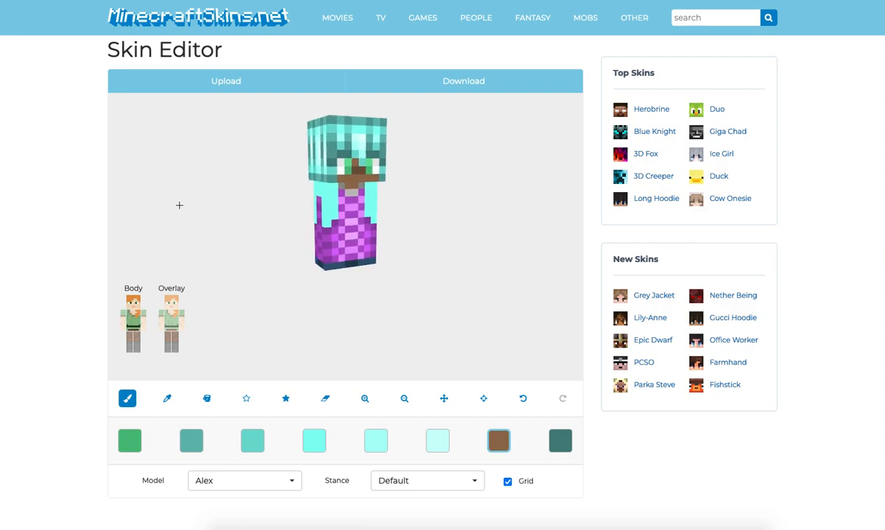
# Darken the green in the first swatch and repaint the irises of both eyes with it on the isolated head.
pyautogui.click(134, 331)
pyautogui.click(130, 440)
pyautogui.click(172, 488)
pyautogui.click(350, 169)
pyautogui.click(370, 169)
pyautogui.moveTo(427, 176); pyautogui.dragTo(383, 207)
pyautogui.click(131, 441)
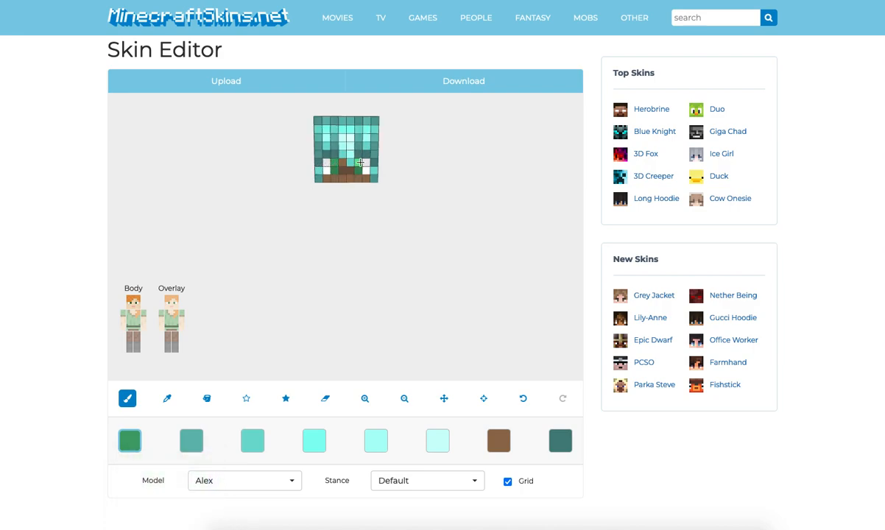
pyautogui.moveTo(331, 313); pyautogui.dragTo(343, 312)
pyautogui.click(129, 441)
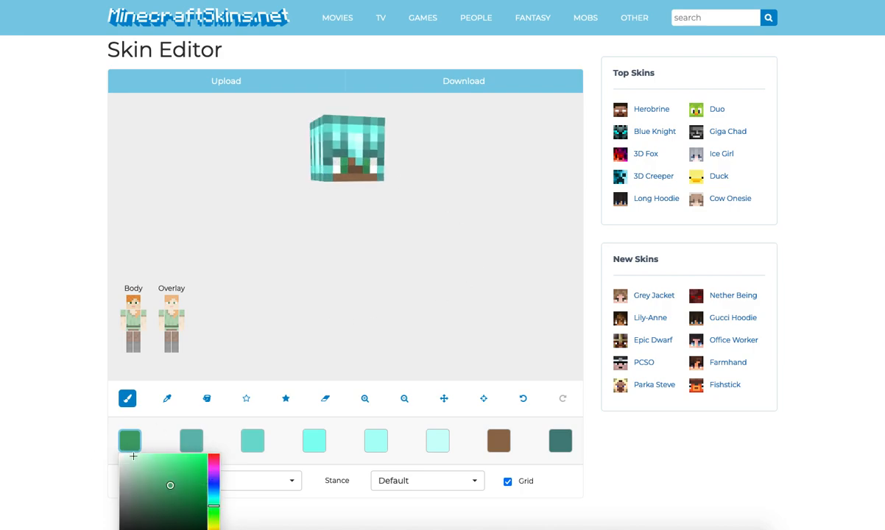
pyautogui.moveTo(265, 292); pyautogui.dragTo(475, 304)
# Show the whole figure and sample a dark teal from the hair into the first swatch.
pyautogui.click(483, 398)
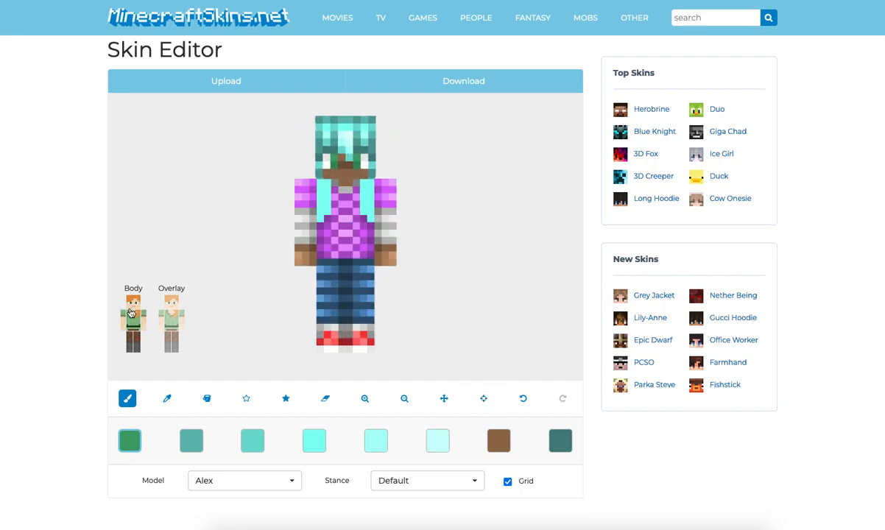
pyautogui.moveTo(168, 239); pyautogui.dragTo(174, 286)
pyautogui.click(168, 399)
pyautogui.moveTo(240, 166); pyautogui.dragTo(270, 167)
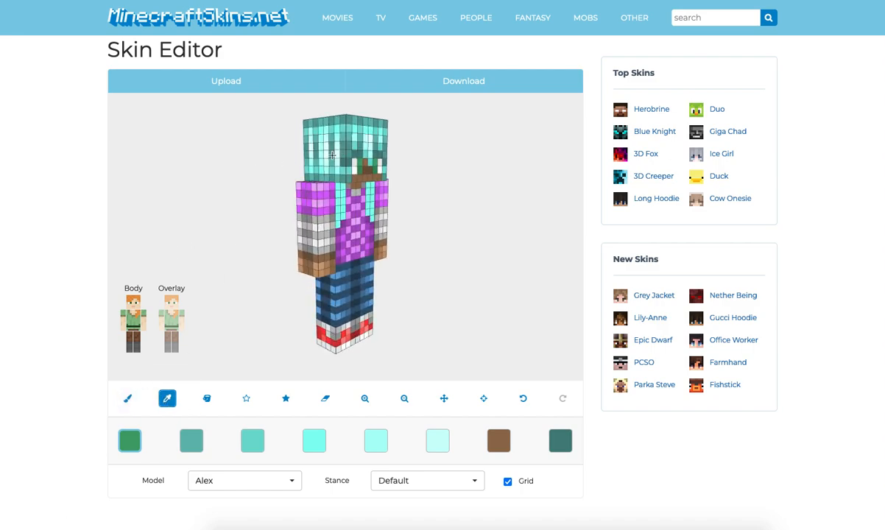
pyautogui.click(350, 152)
pyautogui.click(127, 399)
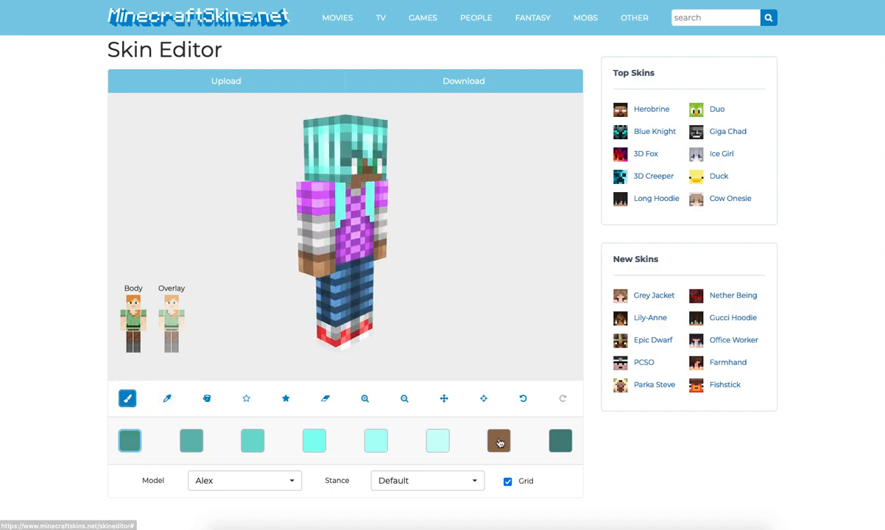
# Sample the palest teal from the fringe's central strand into the seventh swatch.
pyautogui.click(505, 445)
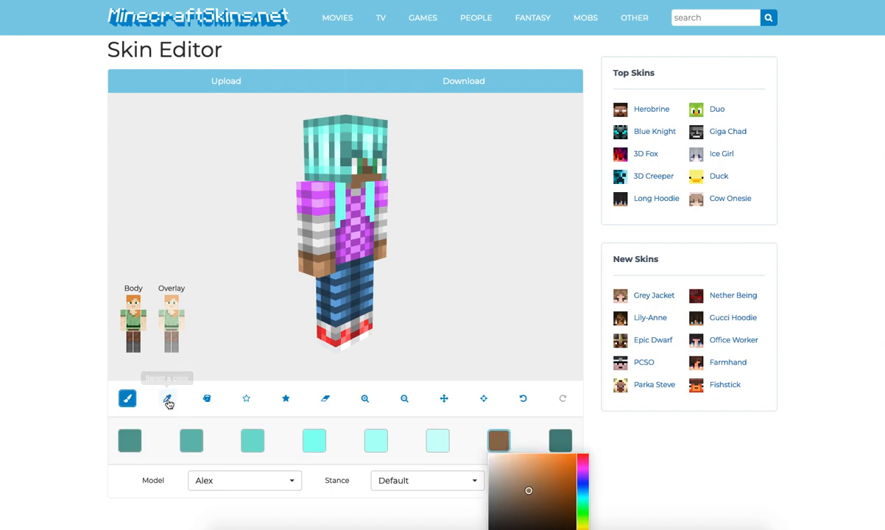
pyautogui.click(167, 398)
pyautogui.moveTo(197, 211); pyautogui.dragTo(331, 164)
pyautogui.click(345, 136)
pyautogui.click(500, 440)
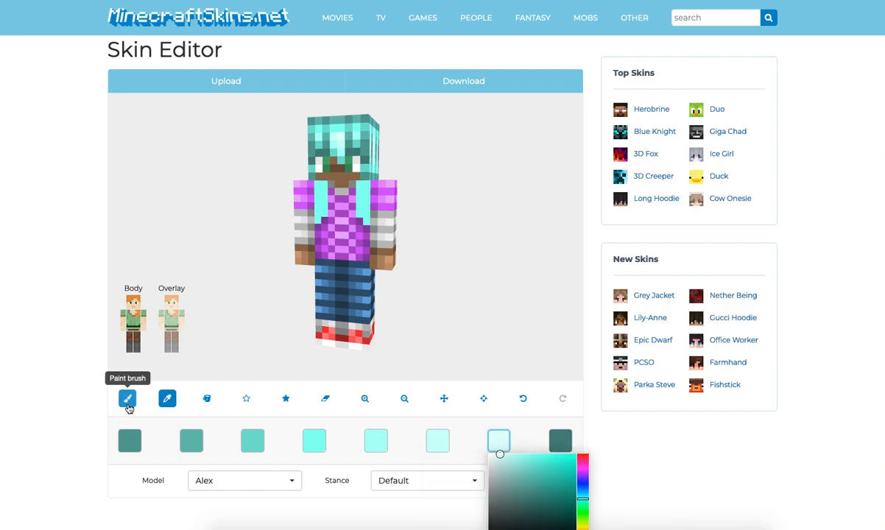
pyautogui.click(127, 399)
# Isolate the torso by hiding the head, arms and legs, and select the second teal for its hair strands.
pyautogui.click(134, 310)
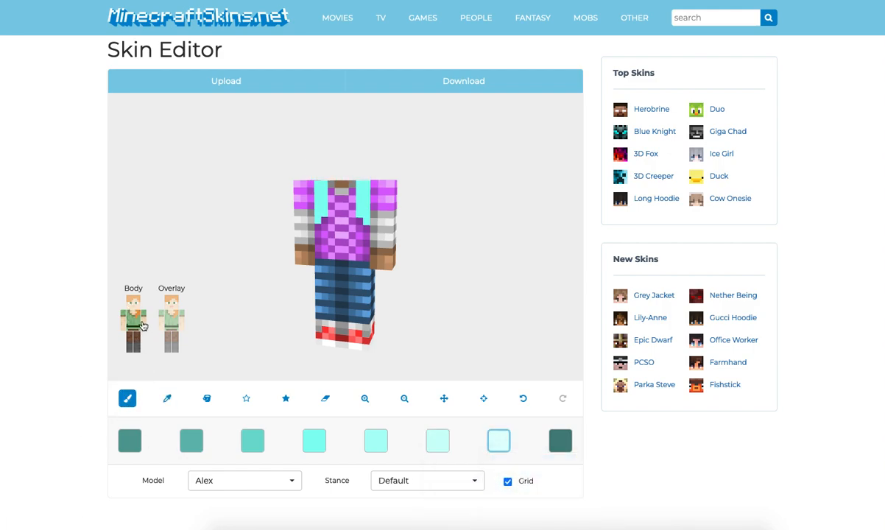
pyautogui.click(143, 324)
pyautogui.click(131, 348)
pyautogui.click(135, 348)
pyautogui.click(123, 316)
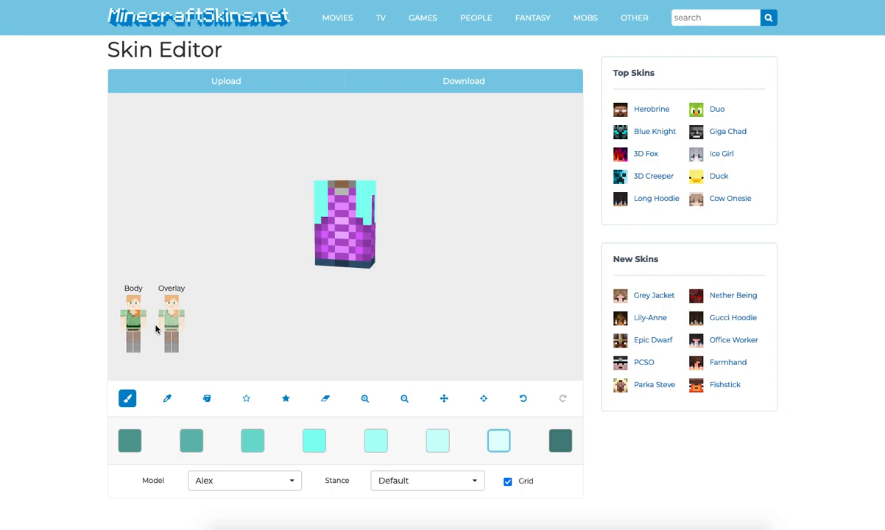
pyautogui.click(191, 440)
pyautogui.click(245, 262)
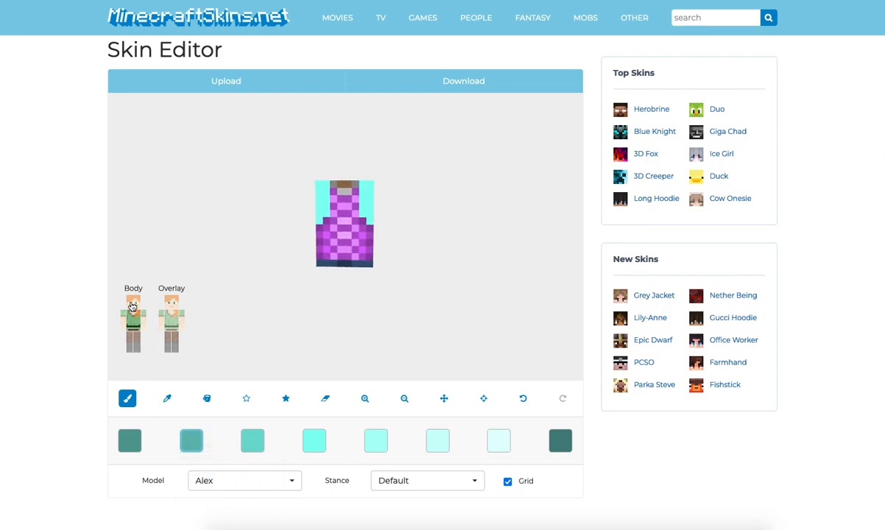
pyautogui.click(132, 299)
pyautogui.moveTo(245, 207); pyautogui.dragTo(298, 203)
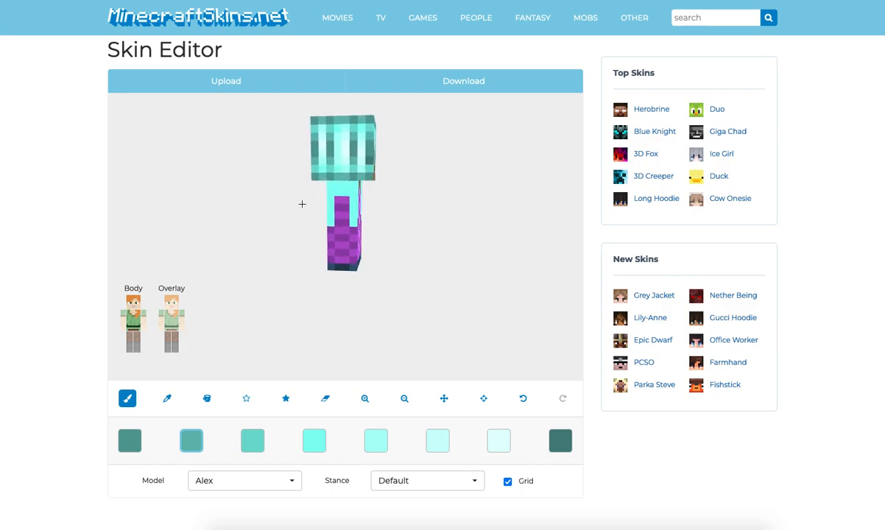
pyautogui.moveTo(400, 206)
pyautogui.mouseDown()
pyautogui.moveTo(466, 210)
pyautogui.moveTo(468, 191)
pyautogui.moveTo(454, 199)
pyautogui.moveTo(488, 196)
pyautogui.moveTo(345, 195)
pyautogui.mouseUp()
pyautogui.click(360, 186)
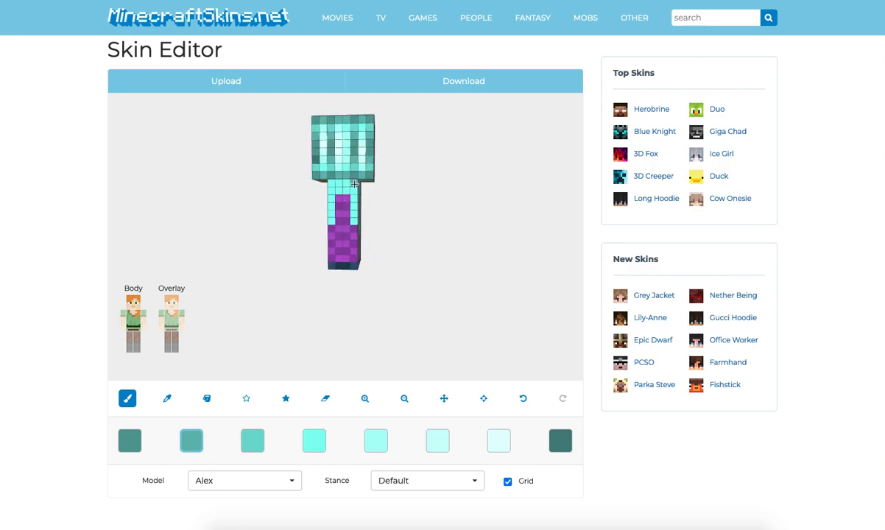
pyautogui.moveTo(240, 211); pyautogui.dragTo(338, 206)
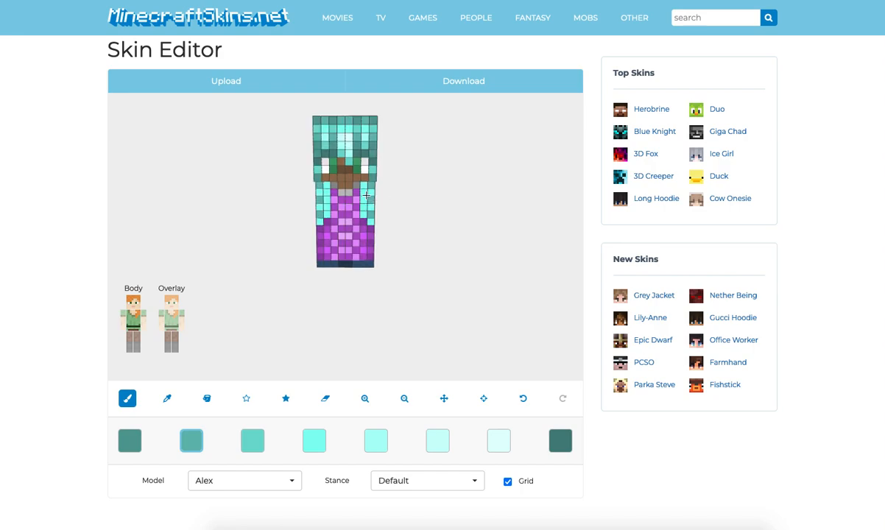
pyautogui.moveTo(327, 193); pyautogui.dragTo(409, 225)
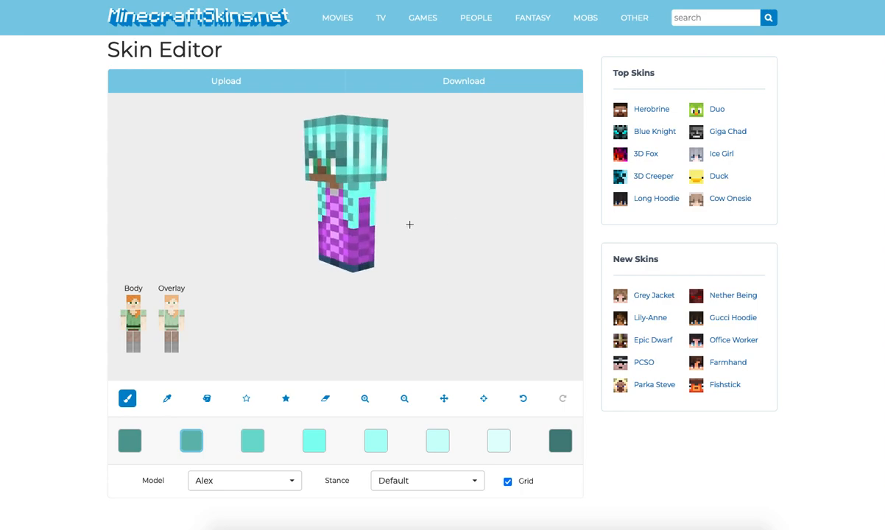
pyautogui.moveTo(373, 190); pyautogui.dragTo(393, 208)
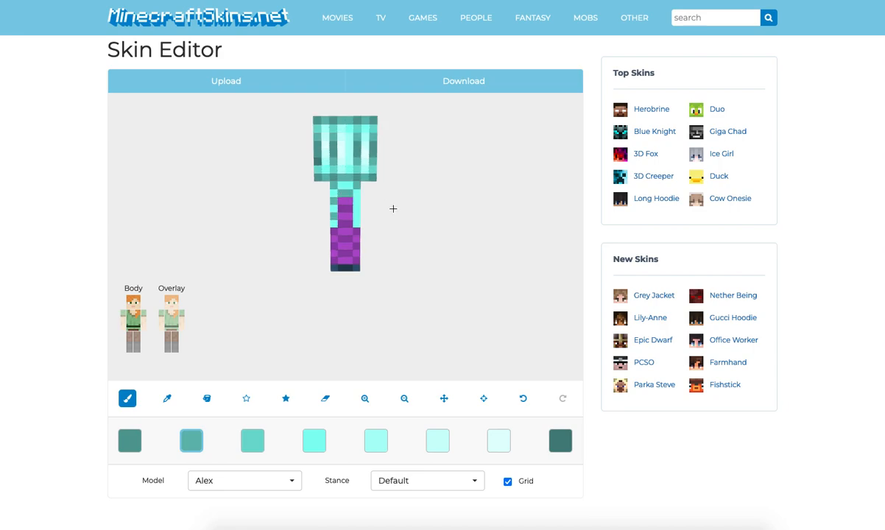
pyautogui.moveTo(416, 272); pyautogui.dragTo(463, 272)
pyautogui.click(524, 399)
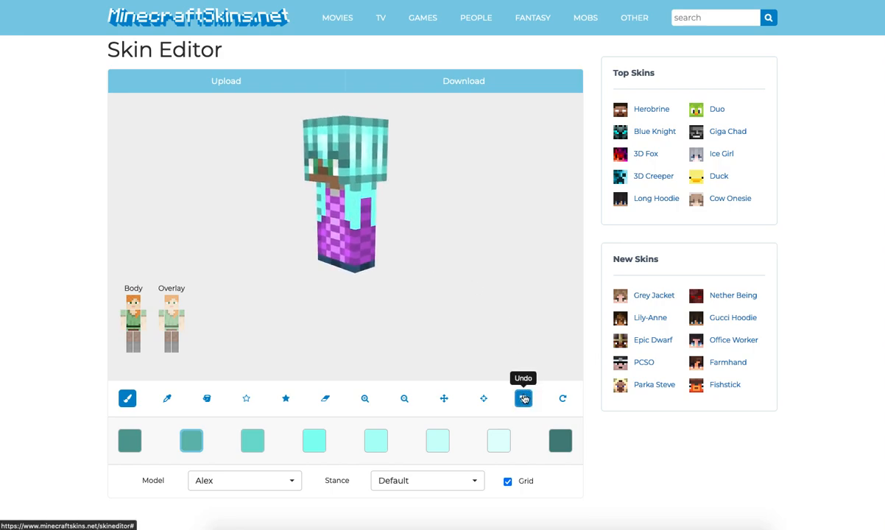
# Hide the head and paint medium-teal pixels at the upper corners of the cyan hair on the torso.
pyautogui.moveTo(458, 316); pyautogui.dragTo(348, 300)
pyautogui.click(134, 301)
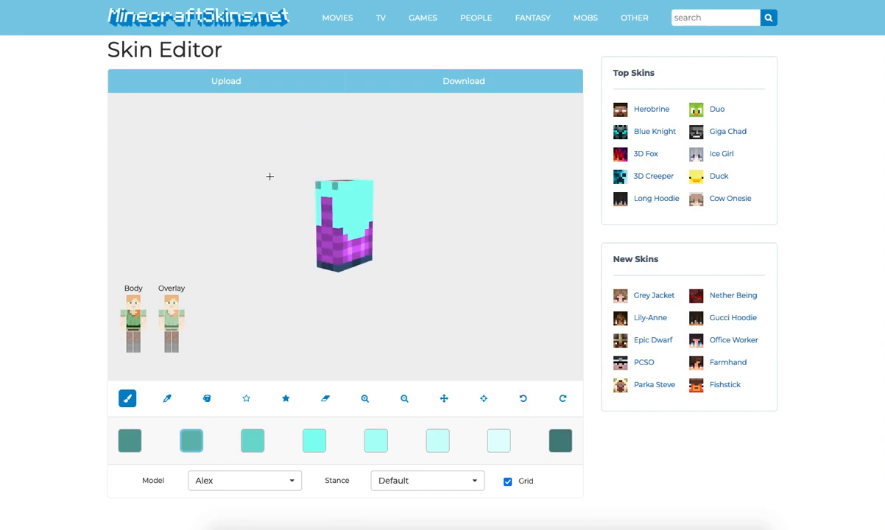
pyautogui.moveTo(365, 176); pyautogui.dragTo(471, 205)
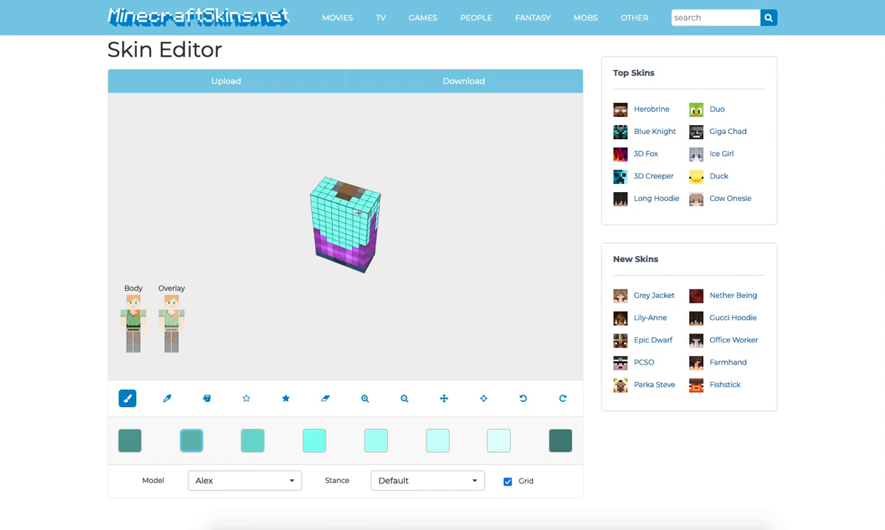
pyautogui.moveTo(365, 211); pyautogui.dragTo(338, 216)
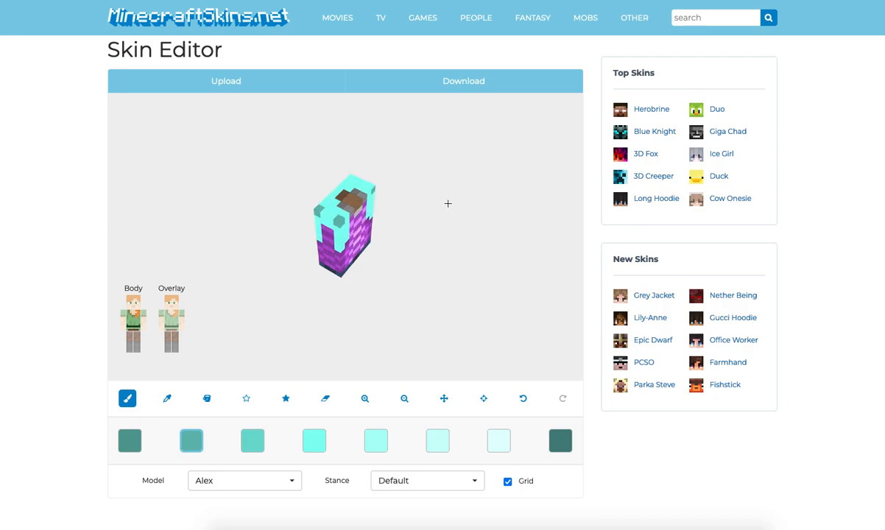
pyautogui.moveTo(451, 204); pyautogui.dragTo(339, 211)
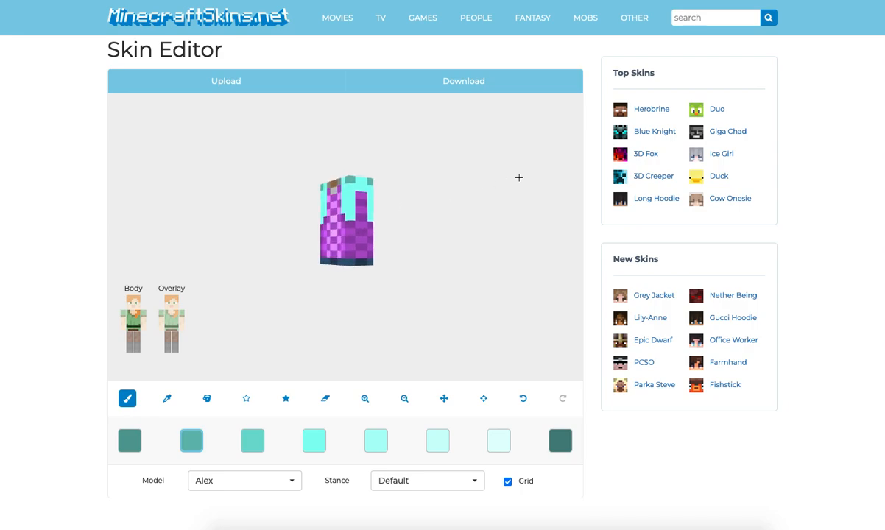
# Outline the lower edge of the hair across the torso's front, sides and back in medium teal.
pyautogui.moveTo(242, 209); pyautogui.dragTo(340, 222)
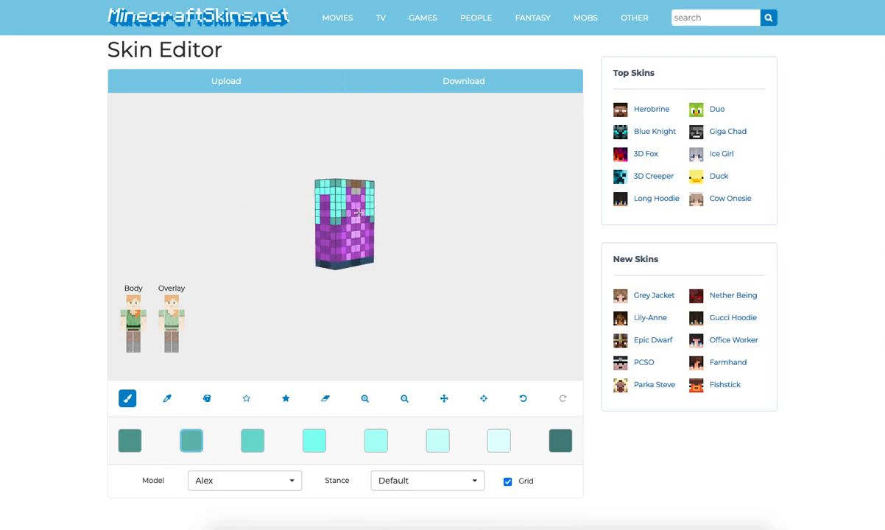
pyautogui.moveTo(365, 214); pyautogui.dragTo(325, 226)
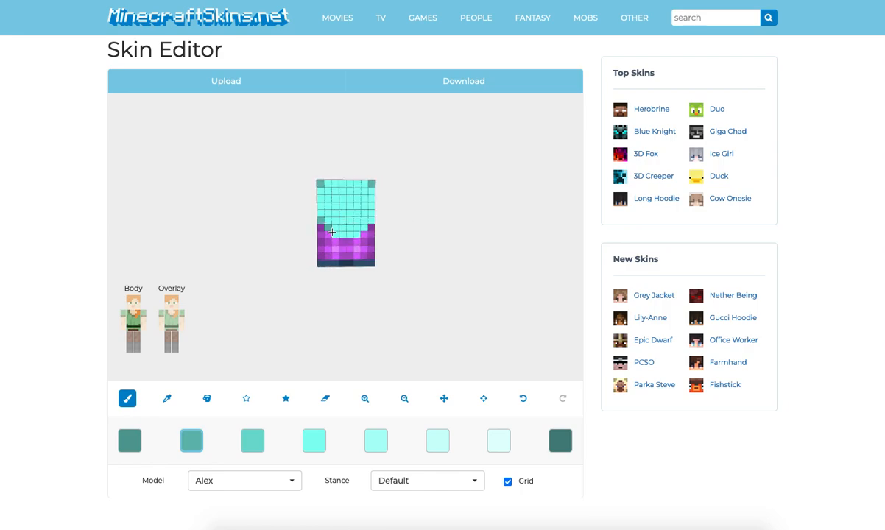
pyautogui.click(373, 219)
pyautogui.moveTo(393, 219); pyautogui.dragTo(358, 222)
pyautogui.click(358, 223)
pyautogui.moveTo(435, 210); pyautogui.dragTo(469, 209)
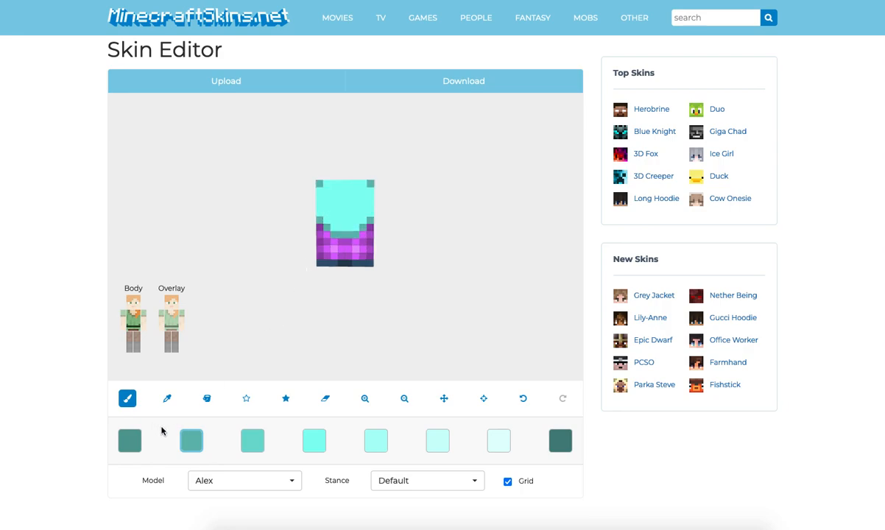
# Paint vertical medium-teal hair strands down the torso's back, sides and front, using the head's strands as reference.
pyautogui.click(136, 308)
pyautogui.click(136, 307)
pyautogui.moveTo(335, 184)
pyautogui.mouseDown()
pyautogui.moveTo(333, 216)
pyautogui.moveTo(355, 204)
pyautogui.moveTo(355, 184)
pyautogui.moveTo(369, 213)
pyautogui.mouseUp()
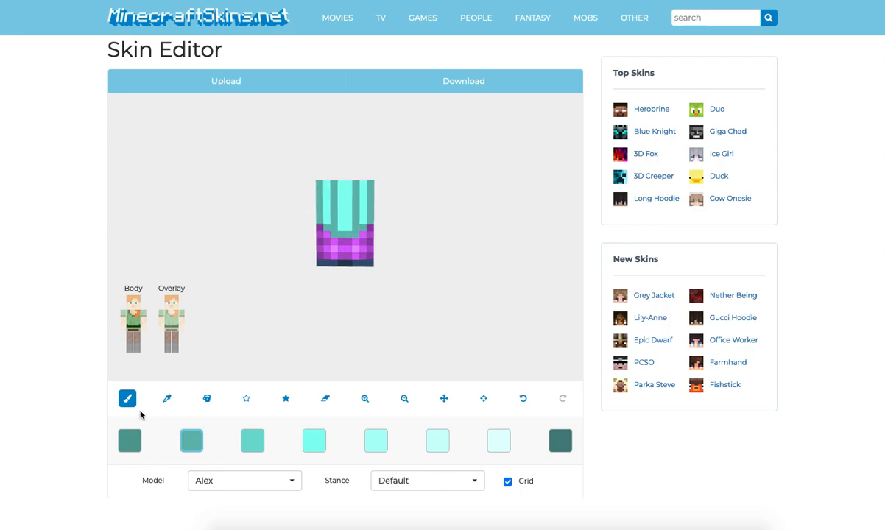
pyautogui.moveTo(234, 293); pyautogui.dragTo(305, 234)
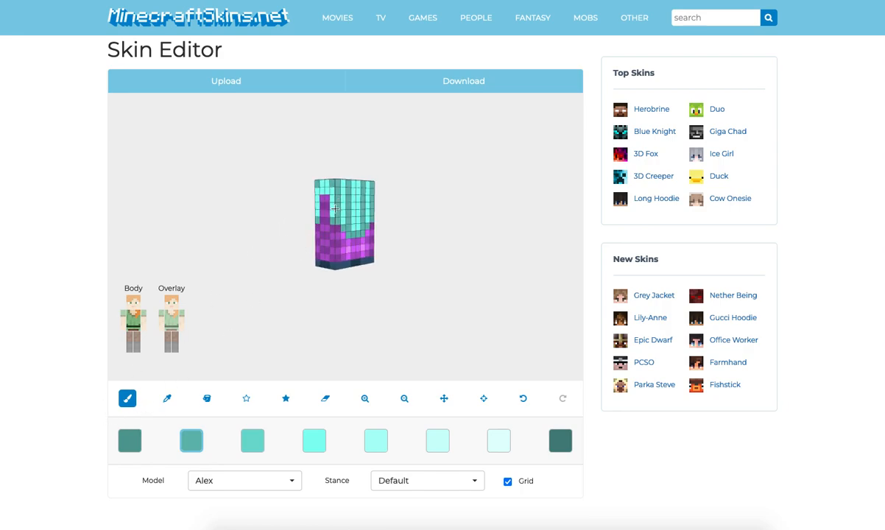
pyautogui.moveTo(316, 191)
pyautogui.mouseDown()
pyautogui.moveTo(318, 213)
pyautogui.moveTo(358, 206)
pyautogui.moveTo(370, 191)
pyautogui.moveTo(303, 211)
pyautogui.moveTo(353, 213)
pyautogui.mouseUp()
pyautogui.moveTo(346, 214)
pyautogui.mouseDown()
pyautogui.moveTo(346, 194)
pyautogui.moveTo(354, 221)
pyautogui.moveTo(411, 238)
pyautogui.moveTo(411, 200)
pyautogui.moveTo(433, 243)
pyautogui.moveTo(408, 252)
pyautogui.mouseUp()
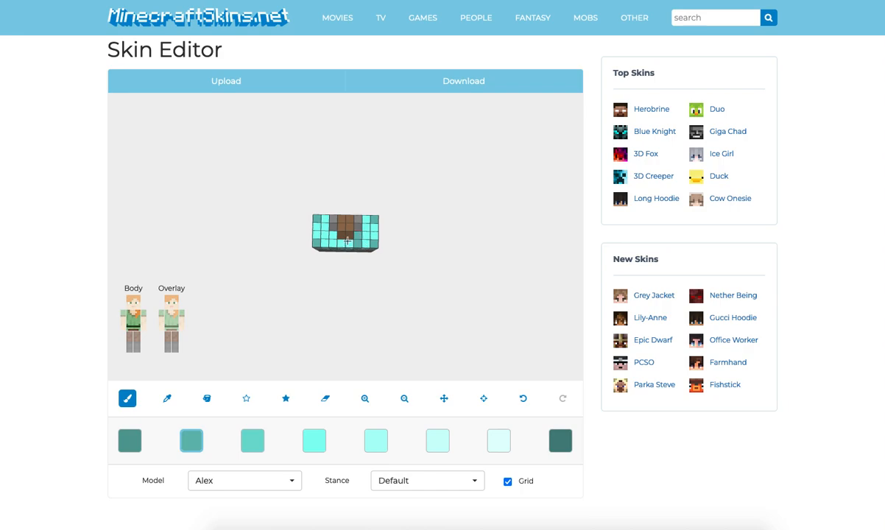
# Darken the hair's lower tips and the torso's upper corner pixels with the darker teal.
pyautogui.click(129, 440)
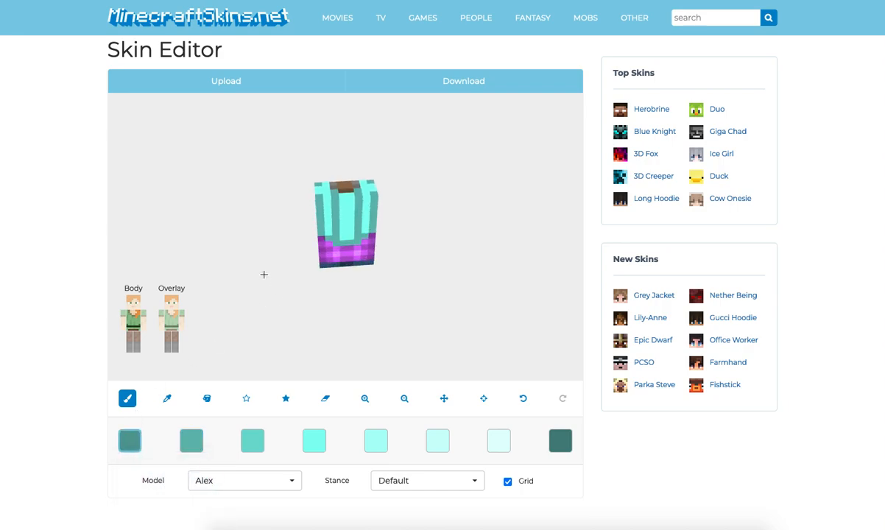
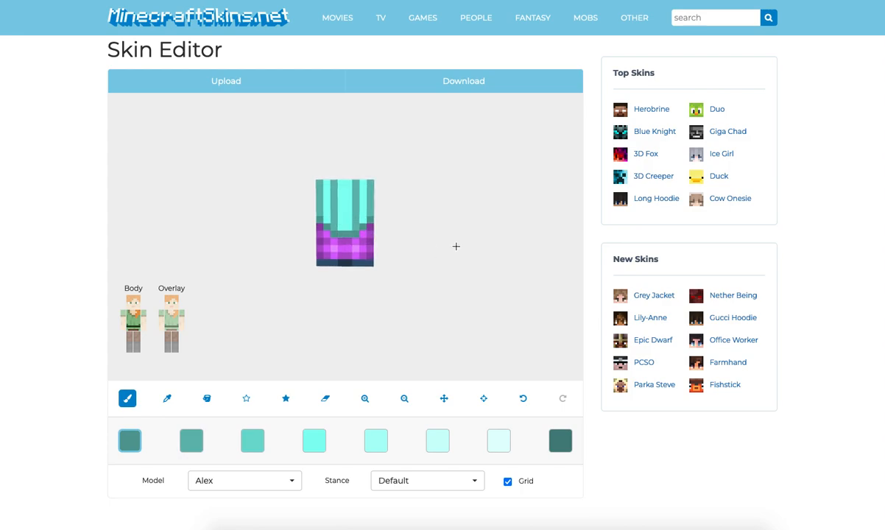
pyautogui.moveTo(456, 245); pyautogui.dragTo(444, 250)
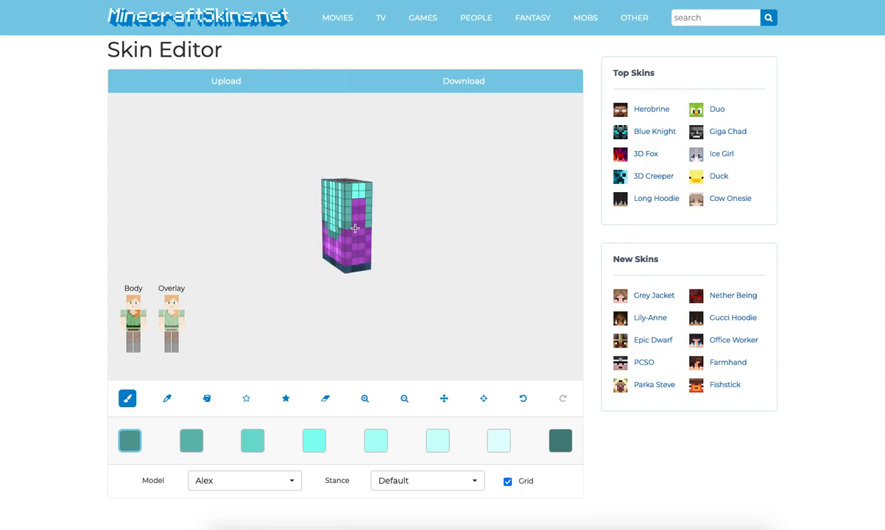
pyautogui.moveTo(412, 234); pyautogui.dragTo(451, 220)
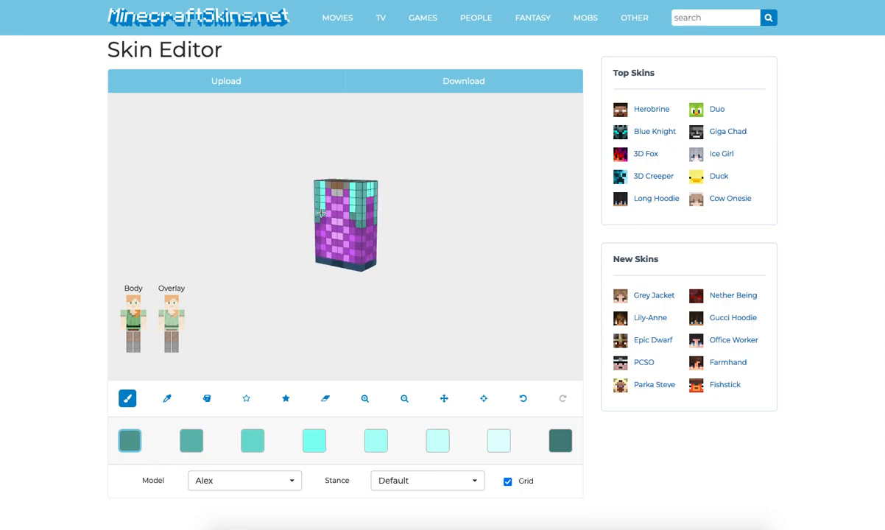
pyautogui.moveTo(459, 333); pyautogui.dragTo(460, 302)
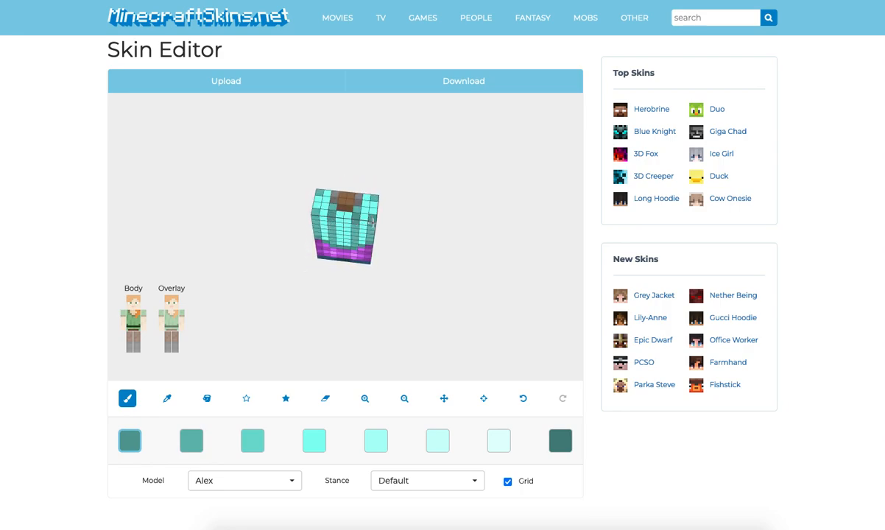
pyautogui.moveTo(278, 193); pyautogui.dragTo(270, 177)
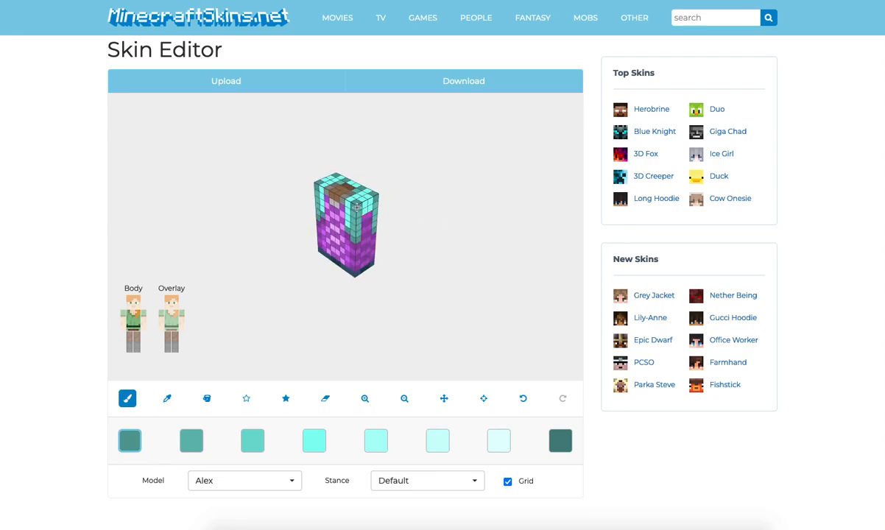
pyautogui.moveTo(387, 233); pyautogui.dragTo(392, 238)
# Shade the hair on the torso's top face and along its upper edges with medium teal.
pyautogui.click(192, 440)
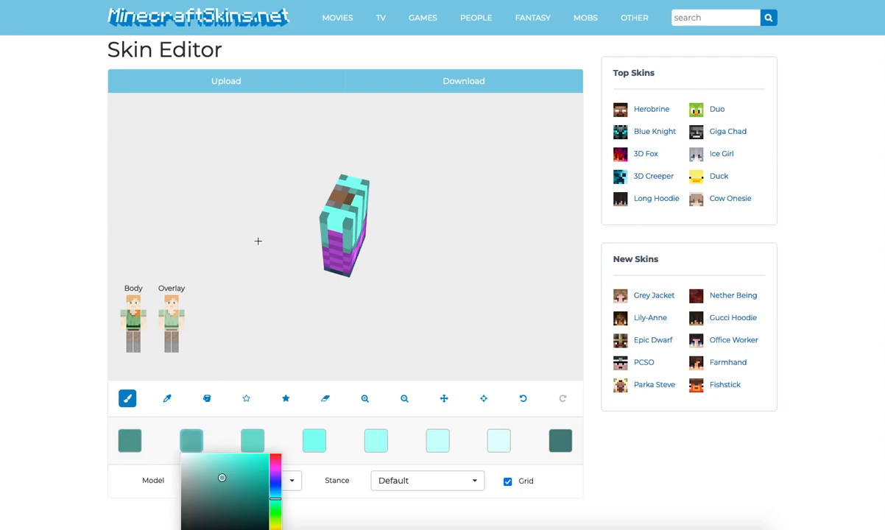
pyautogui.moveTo(257, 240); pyautogui.dragTo(286, 249)
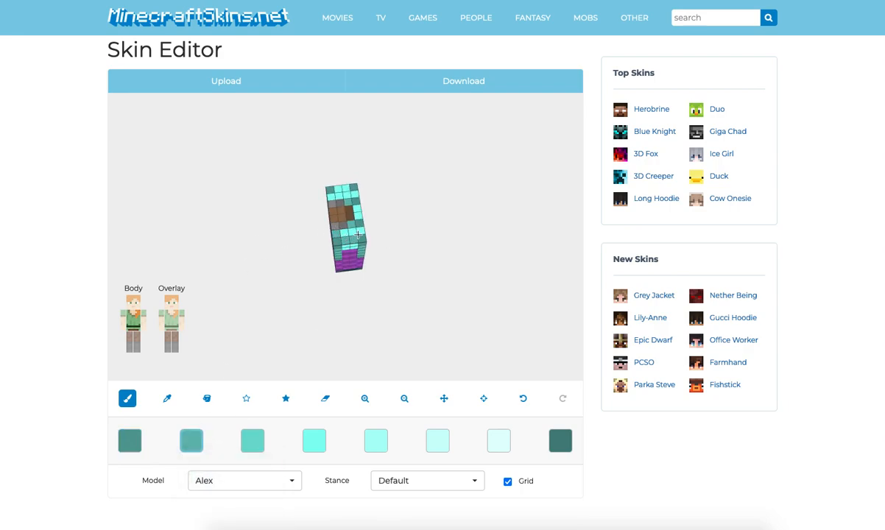
pyautogui.moveTo(409, 217); pyautogui.dragTo(336, 223)
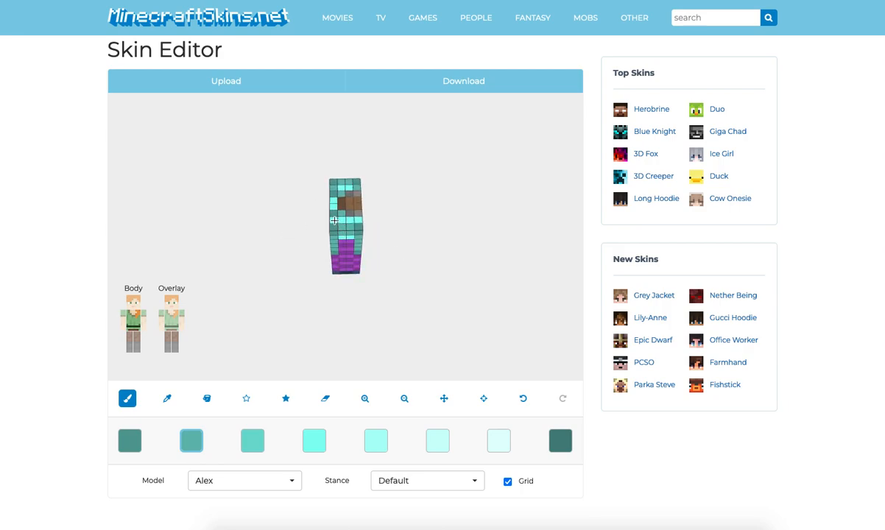
pyautogui.moveTo(361, 220); pyautogui.dragTo(331, 202)
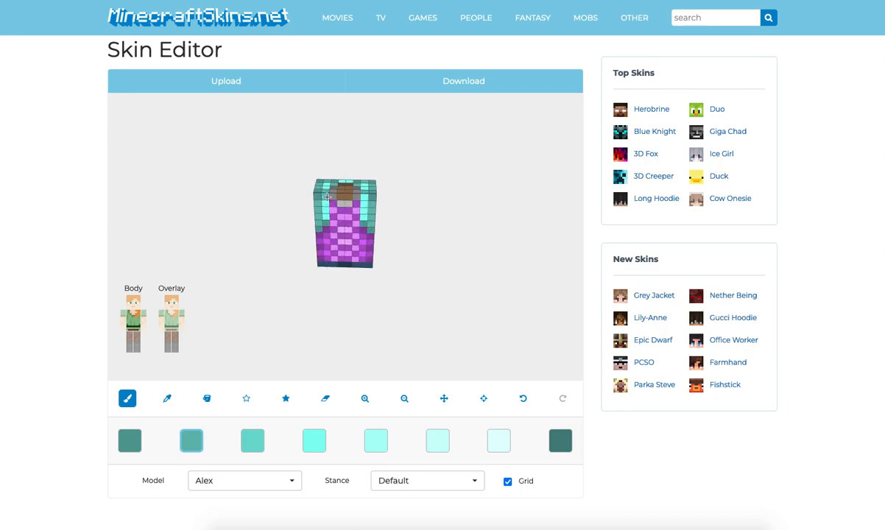
pyautogui.moveTo(414, 211)
pyautogui.mouseDown()
pyautogui.moveTo(360, 211)
pyautogui.moveTo(308, 176)
pyautogui.mouseUp()
pyautogui.click(327, 185)
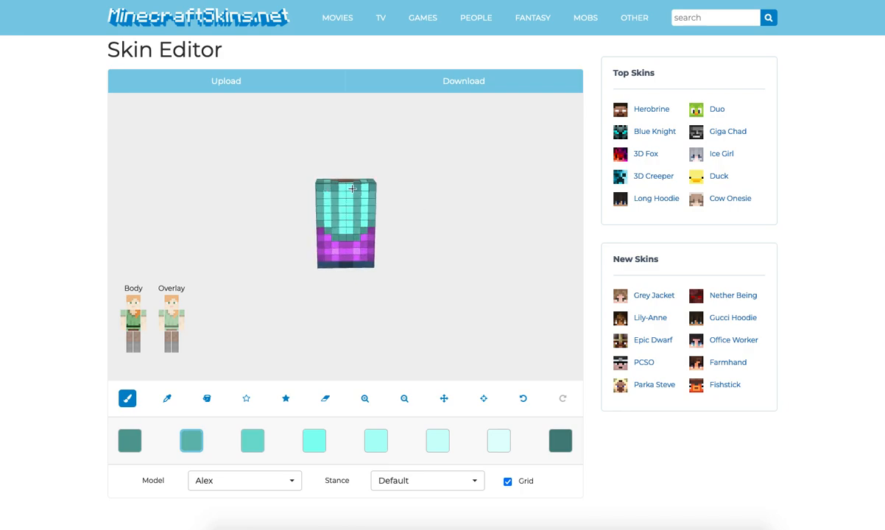
pyautogui.moveTo(384, 191); pyautogui.dragTo(401, 225)
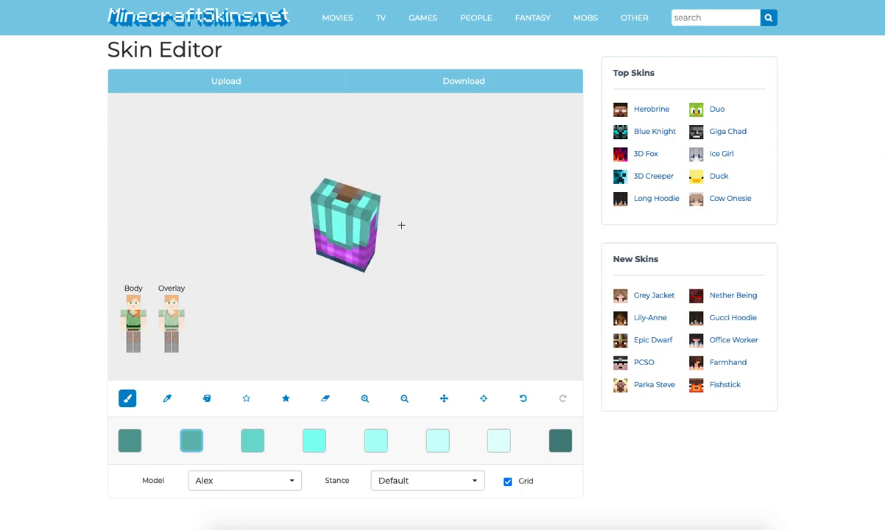
# Recolour the remaining bright cyan hair on the torso's top, sides, front and back with the lighter teal.
pyautogui.click(252, 441)
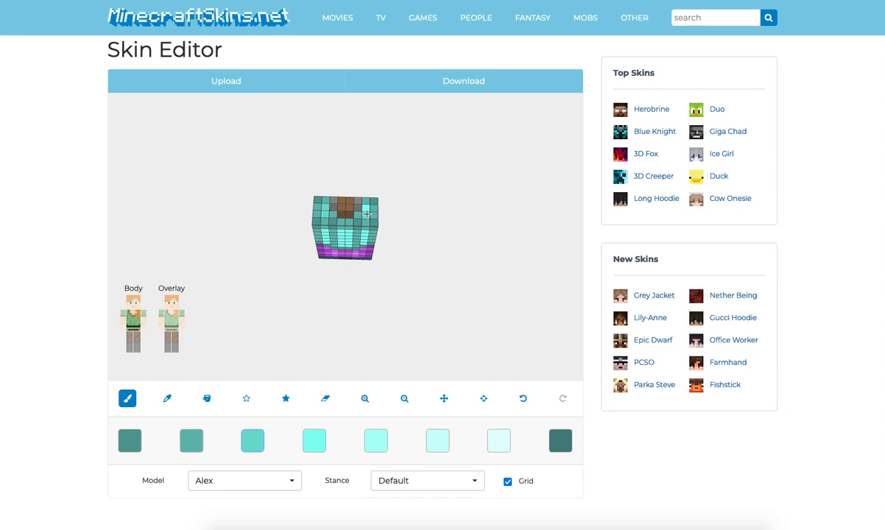
pyautogui.click(314, 441)
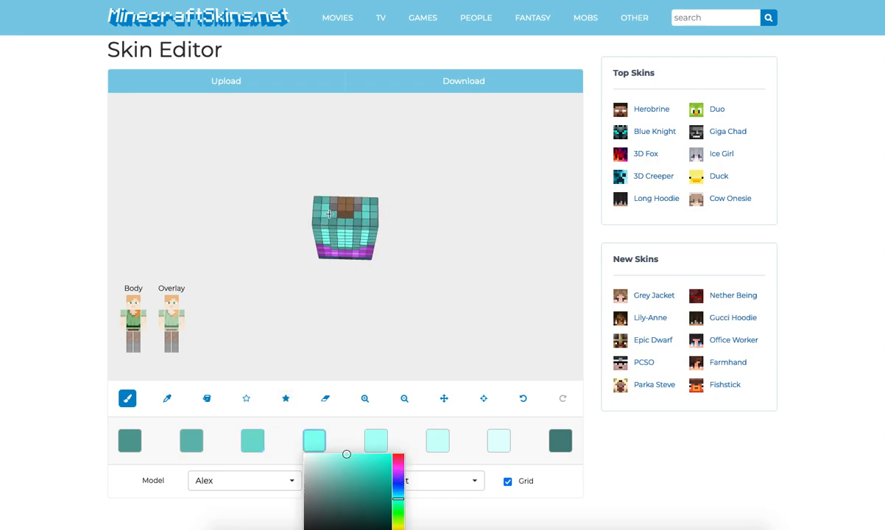
pyautogui.moveTo(453, 245); pyautogui.dragTo(526, 228)
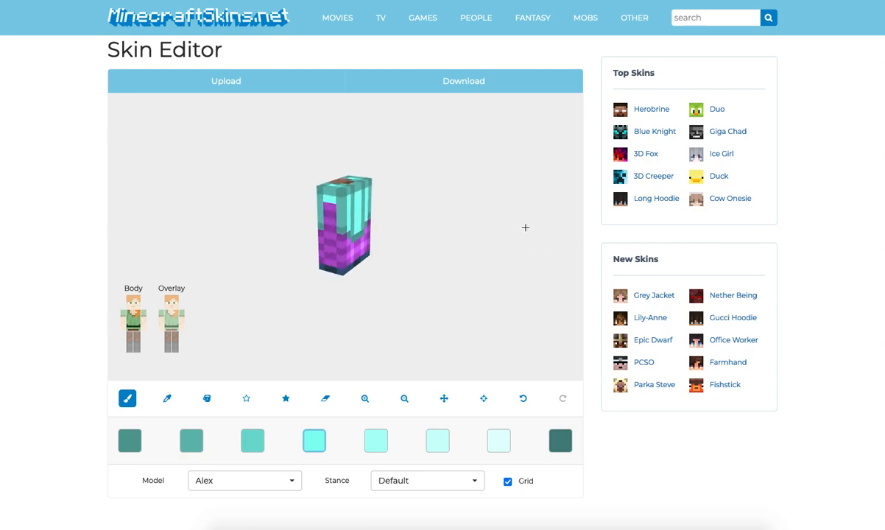
pyautogui.click(251, 442)
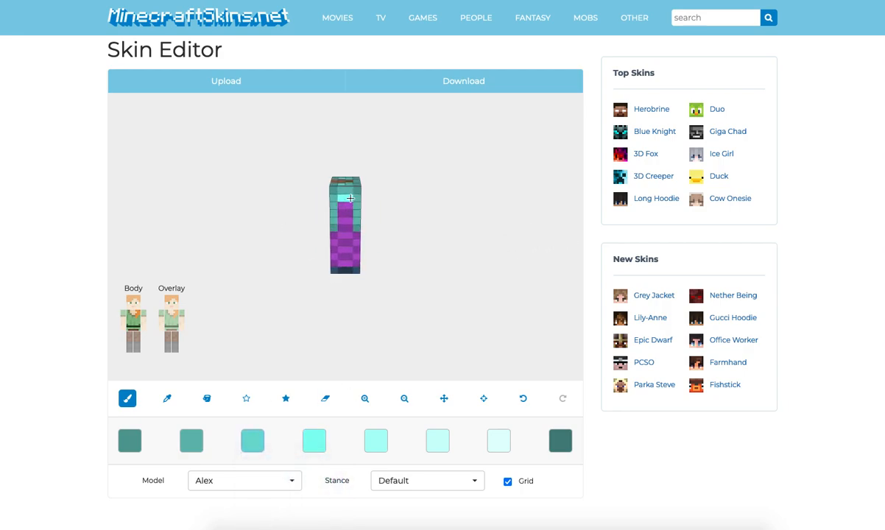
pyautogui.moveTo(374, 210); pyautogui.dragTo(336, 206)
pyautogui.moveTo(263, 205)
pyautogui.mouseDown()
pyautogui.moveTo(336, 204)
pyautogui.moveTo(324, 216)
pyautogui.moveTo(341, 227)
pyautogui.moveTo(343, 194)
pyautogui.moveTo(346, 229)
pyautogui.moveTo(348, 193)
pyautogui.moveTo(361, 198)
pyautogui.moveTo(363, 219)
pyautogui.mouseUp()
pyautogui.moveTo(436, 261); pyautogui.dragTo(444, 264)
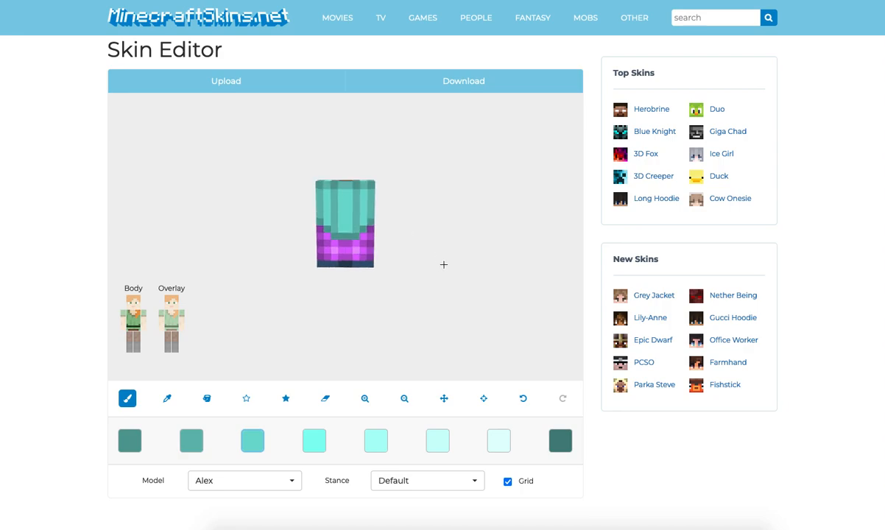
# Show the head again and paint bright cyan highlights across the middle of the hair strands on the torso's back.
pyautogui.click(309, 443)
pyautogui.click(135, 307)
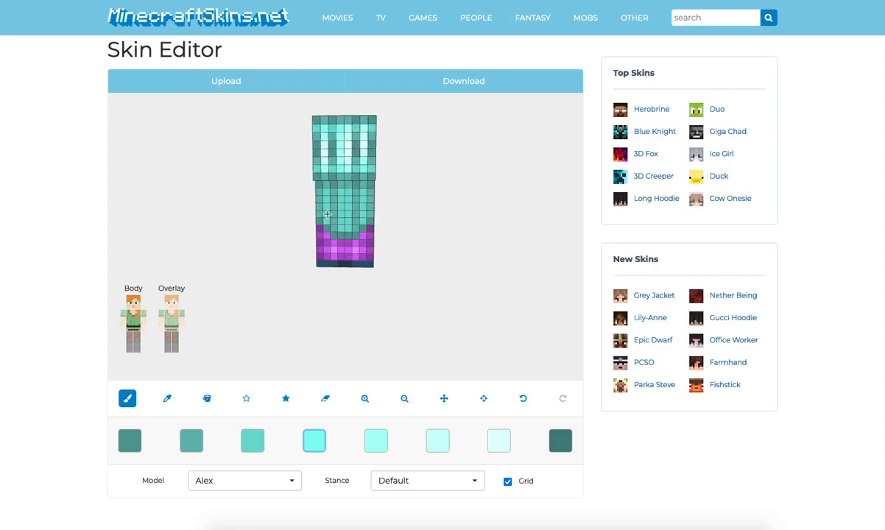
pyautogui.moveTo(327, 214)
pyautogui.mouseDown()
pyautogui.moveTo(327, 200)
pyautogui.moveTo(341, 215)
pyautogui.moveTo(348, 199)
pyautogui.moveTo(363, 215)
pyautogui.mouseUp()
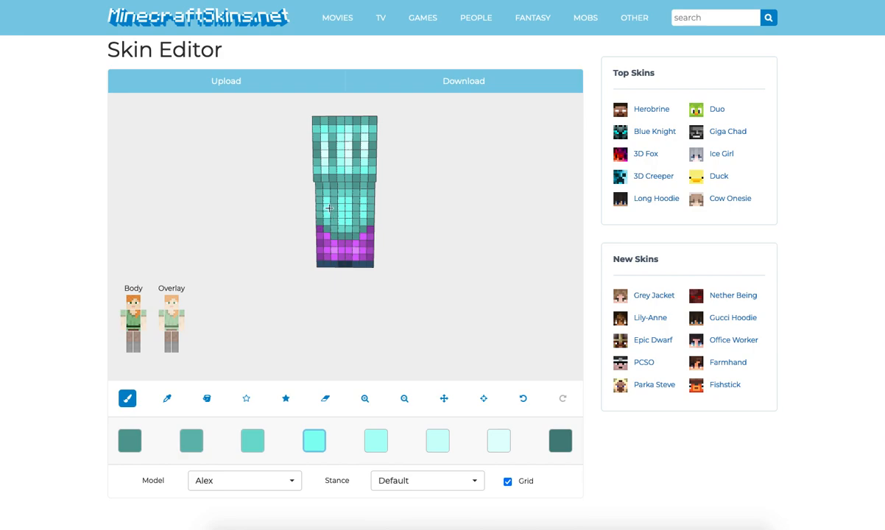
# Paint paler cyan highlights at the centre of the middle hair strand on the torso's back.
pyautogui.click(375, 441)
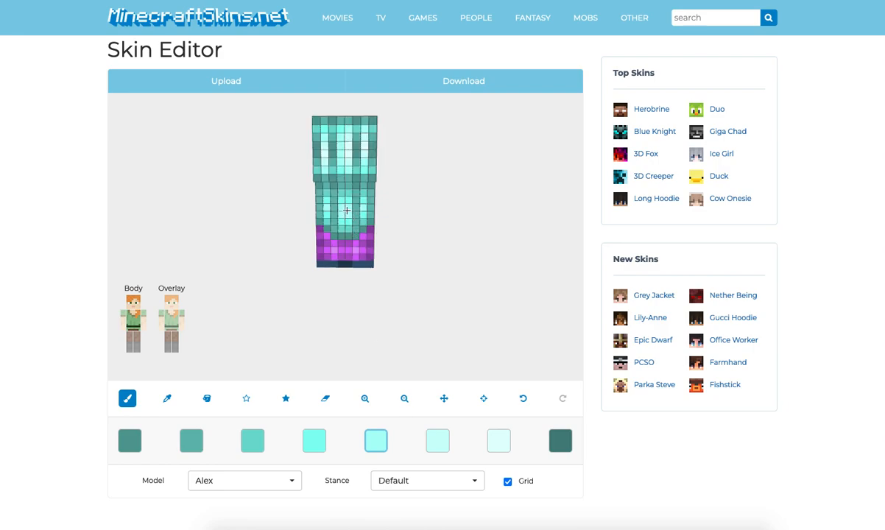
pyautogui.click(437, 441)
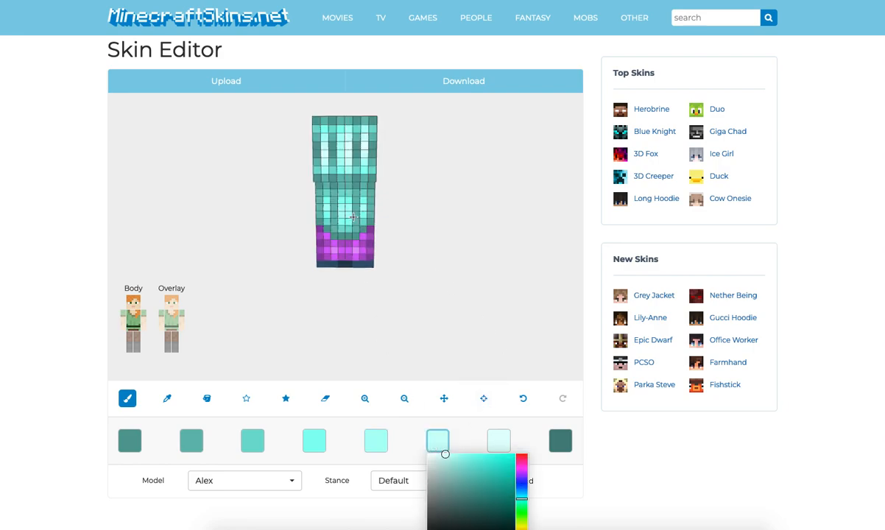
pyautogui.click(346, 207)
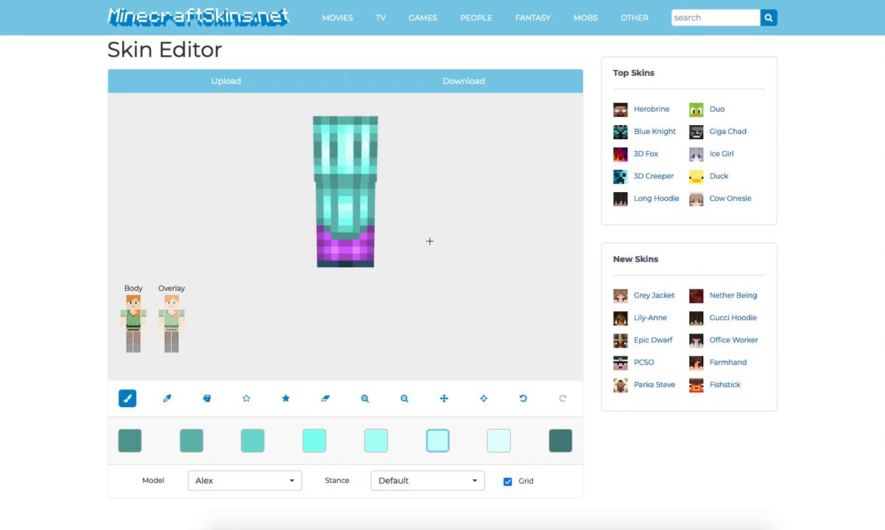
# Shade the hair locks on the torso's front with light teal and bright and pale cyan highlights.
pyautogui.moveTo(277, 297); pyautogui.dragTo(420, 318)
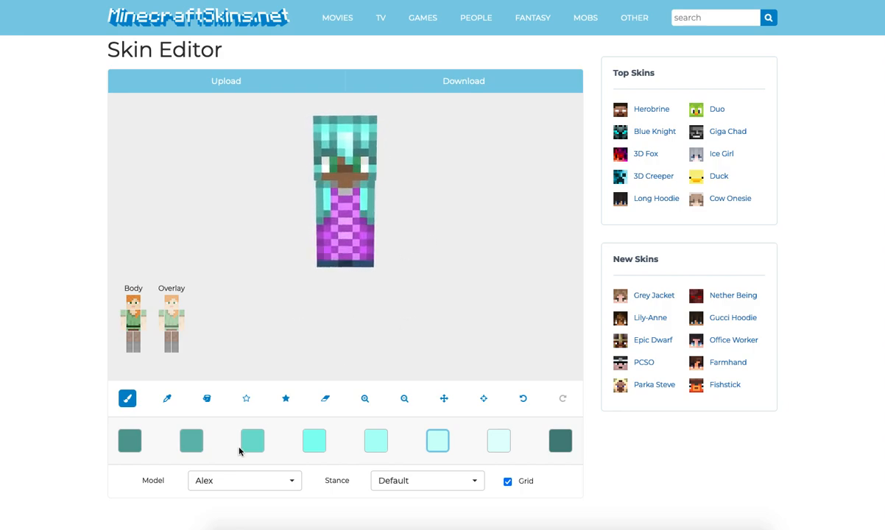
pyautogui.click(249, 443)
pyautogui.click(329, 196)
pyautogui.click(314, 441)
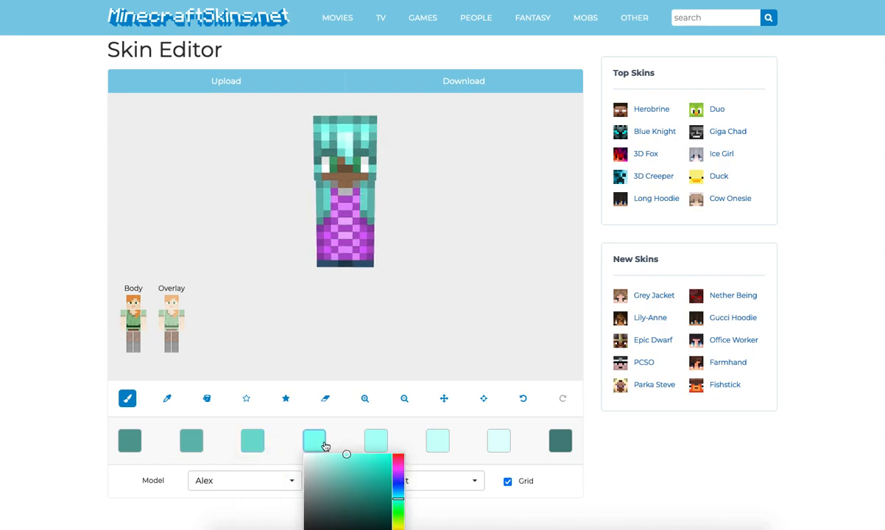
pyautogui.click(325, 193)
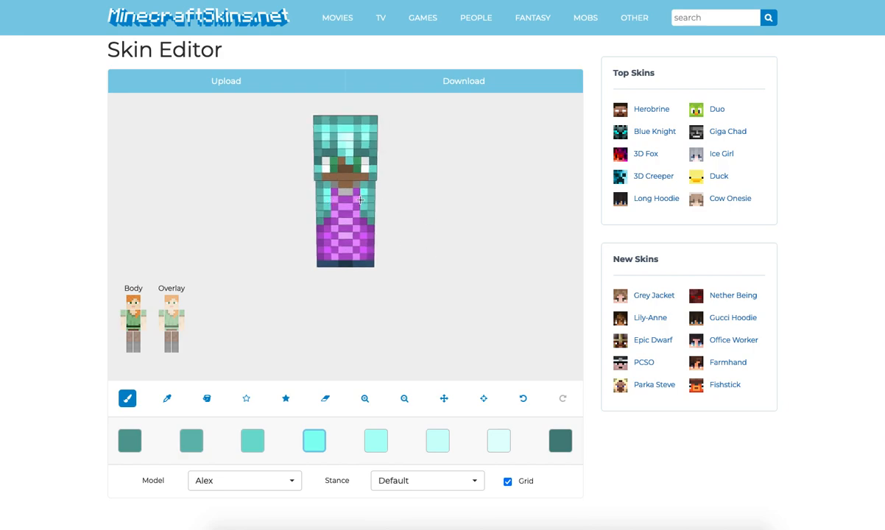
pyautogui.click(376, 440)
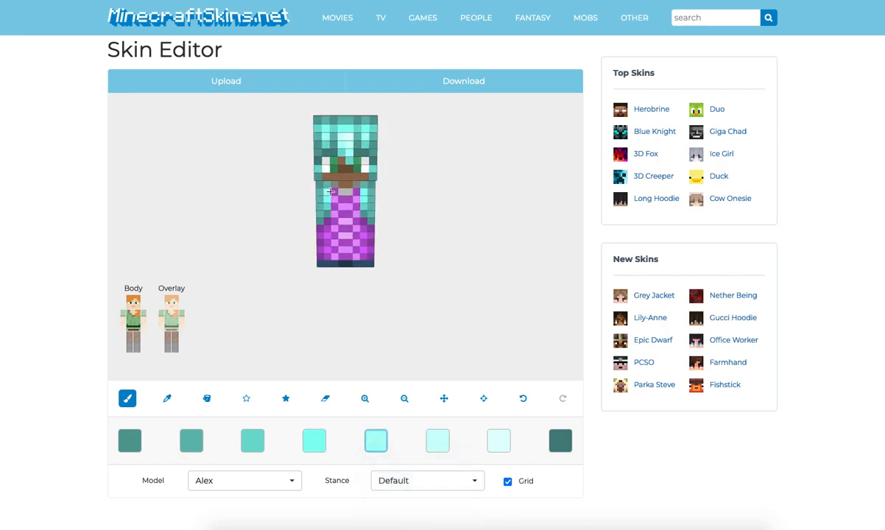
pyautogui.moveTo(243, 296); pyautogui.dragTo(217, 300)
pyautogui.moveTo(133, 304); pyautogui.dragTo(254, 217)
pyautogui.click(167, 398)
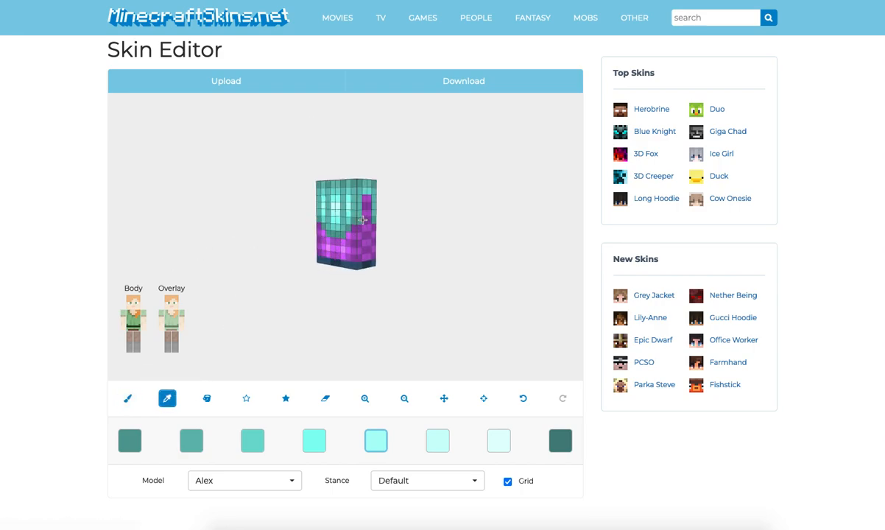
pyautogui.click(363, 220)
pyautogui.click(128, 398)
pyautogui.moveTo(140, 297); pyautogui.dragTo(462, 409)
pyautogui.click(165, 400)
pyautogui.moveTo(290, 296)
pyautogui.mouseDown()
pyautogui.moveTo(235, 299)
pyautogui.moveTo(370, 296)
pyautogui.moveTo(352, 211)
pyautogui.moveTo(403, 221)
pyautogui.moveTo(349, 215)
pyautogui.mouseUp()
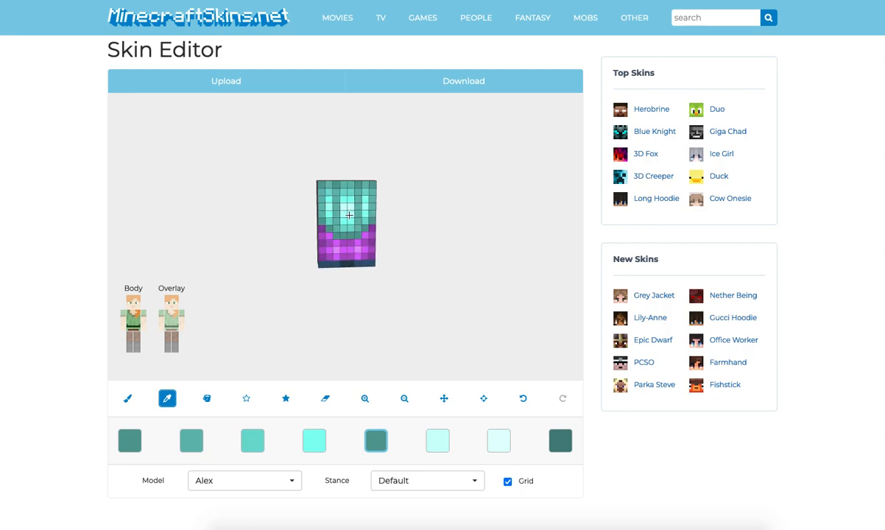
pyautogui.click(349, 216)
pyautogui.click(381, 441)
pyautogui.click(442, 440)
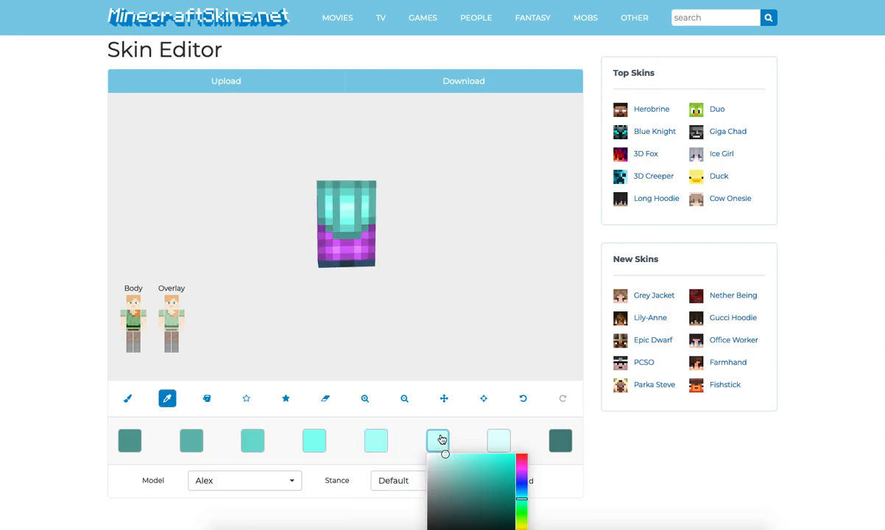
pyautogui.click(127, 398)
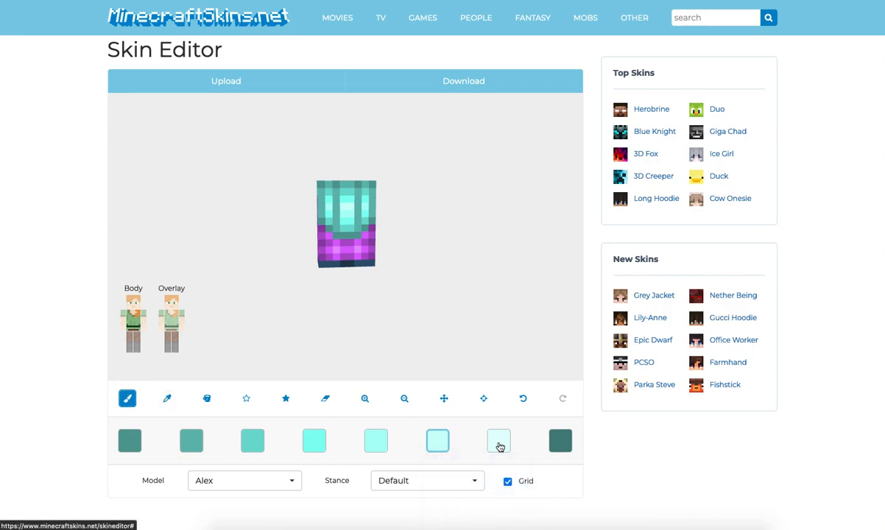
# Darken the lowest hair tips on the torso's back, sides and front with the darkest teal.
pyautogui.click(561, 440)
pyautogui.moveTo(275, 322); pyautogui.dragTo(134, 310)
pyautogui.click(167, 398)
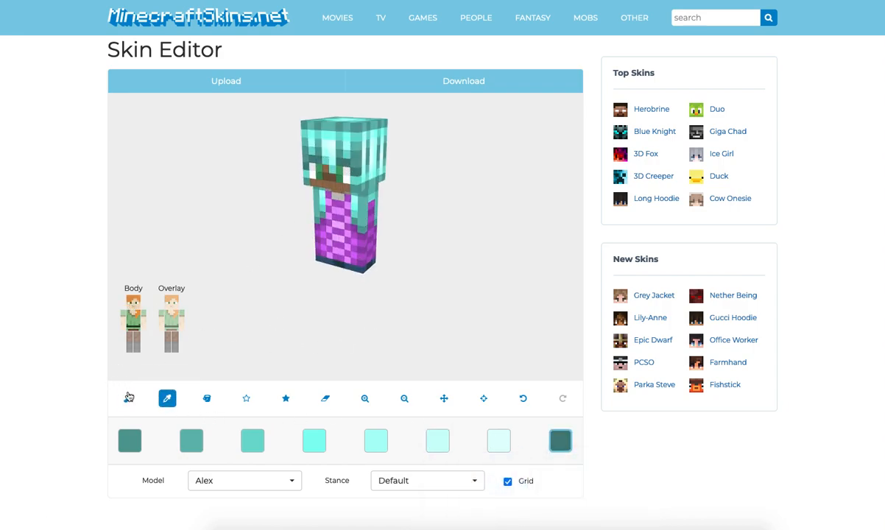
pyautogui.click(128, 398)
pyautogui.moveTo(170, 346); pyautogui.dragTo(193, 271)
pyautogui.moveTo(224, 224); pyautogui.dragTo(109, 214)
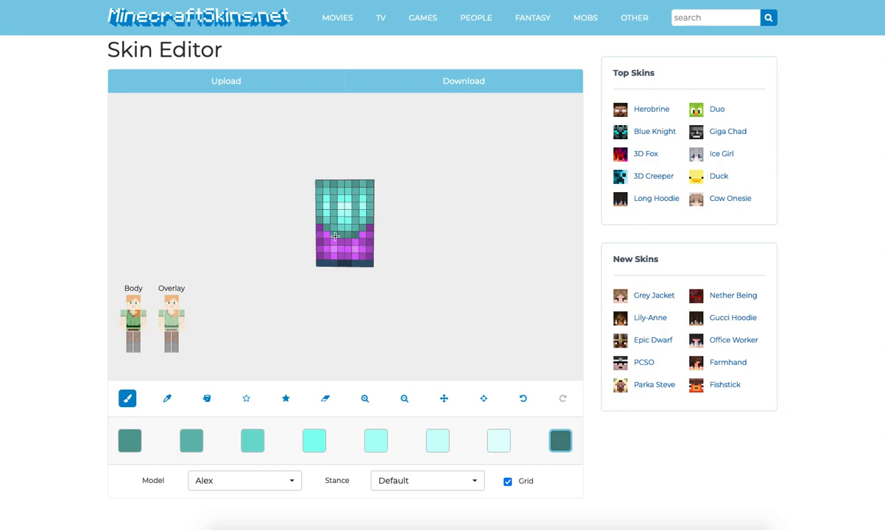
pyautogui.moveTo(425, 229); pyautogui.dragTo(372, 227)
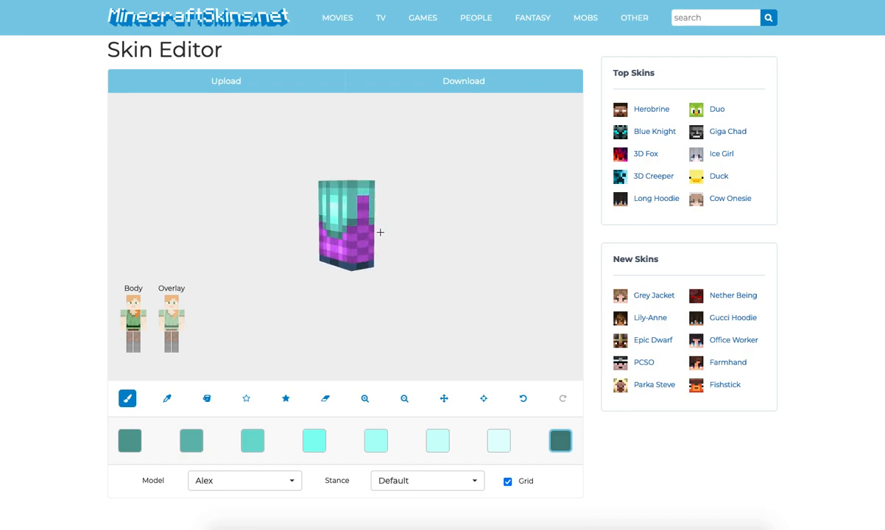
pyautogui.moveTo(248, 252); pyautogui.dragTo(316, 256)
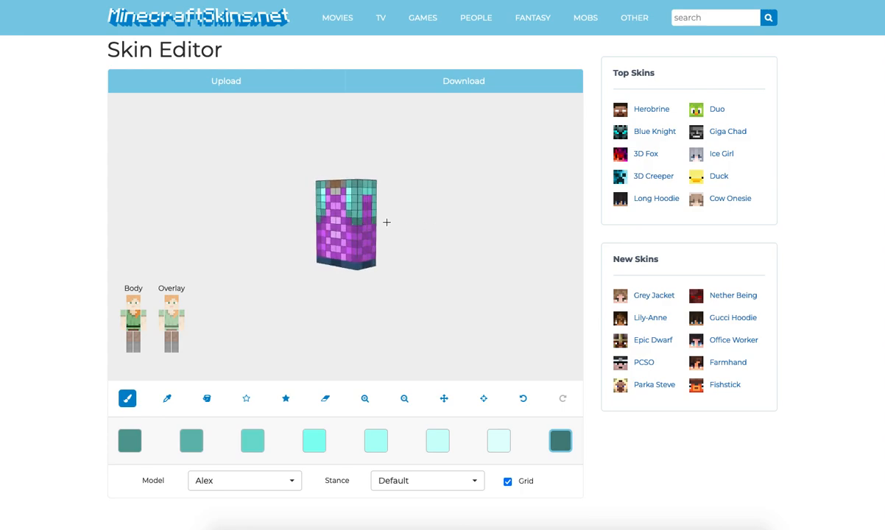
pyautogui.moveTo(356, 248); pyautogui.dragTo(450, 248)
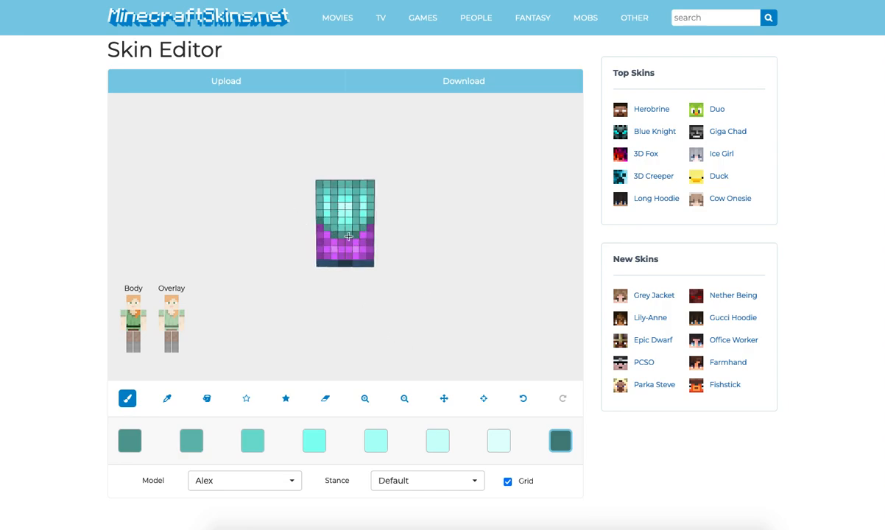
pyautogui.moveTo(403, 161); pyautogui.dragTo(435, 194)
pyautogui.moveTo(428, 250); pyautogui.dragTo(474, 260)
# Sample the shirt's light pinkish purple and brighten pixels at the centre of its front and lower back.
pyautogui.click(167, 398)
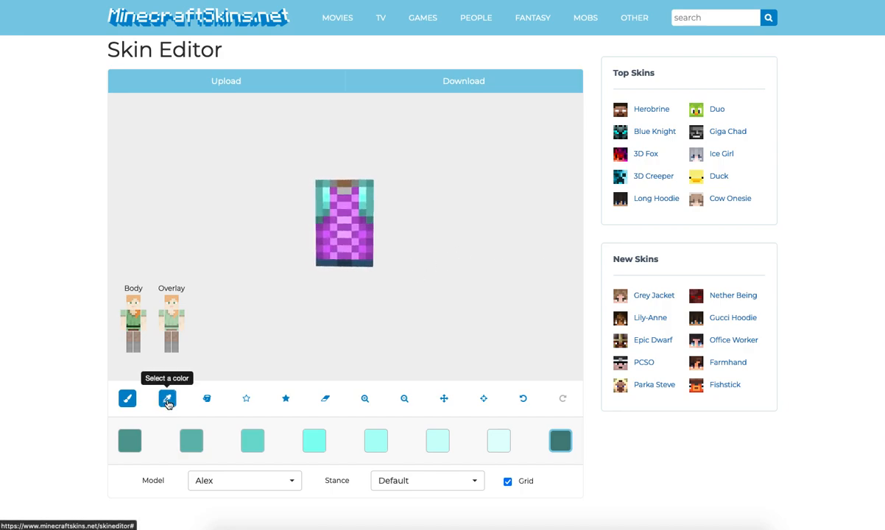
pyautogui.click(344, 237)
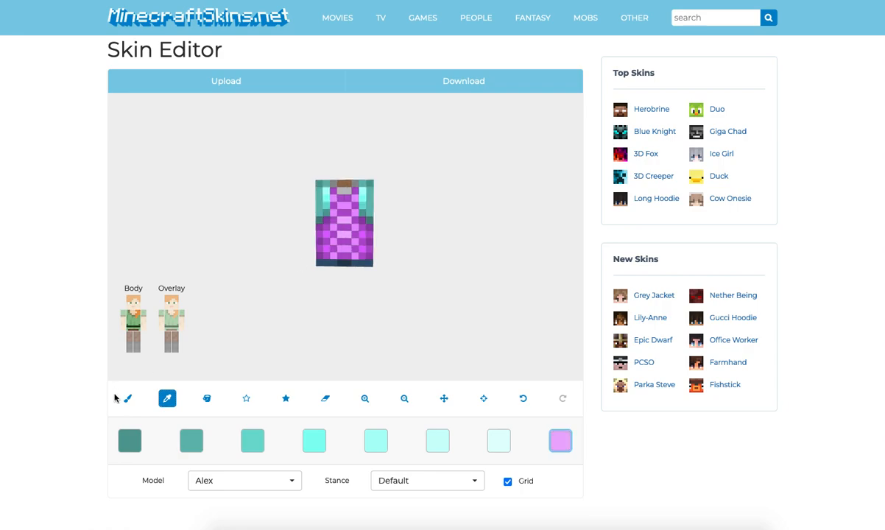
pyautogui.click(128, 398)
pyautogui.click(347, 221)
pyautogui.moveTo(454, 271); pyautogui.dragTo(321, 273)
pyautogui.click(348, 249)
pyautogui.click(340, 249)
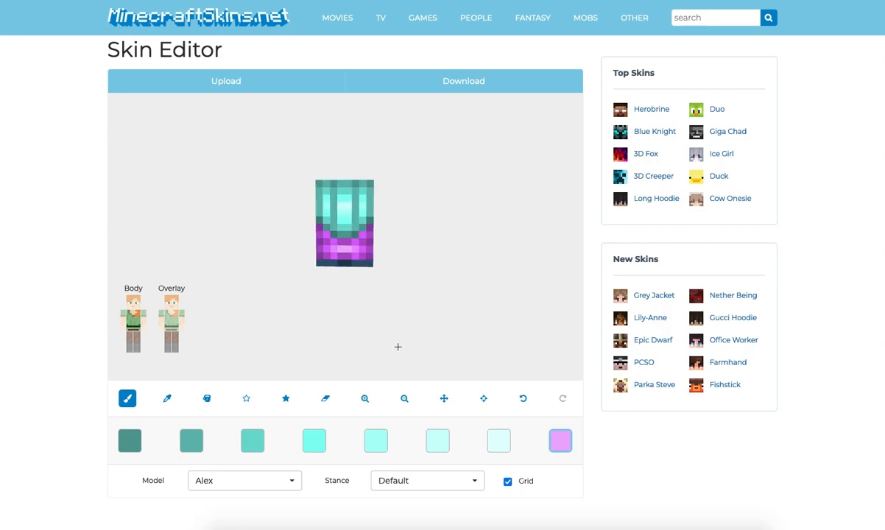
pyautogui.moveTo(317, 319); pyautogui.dragTo(451, 320)
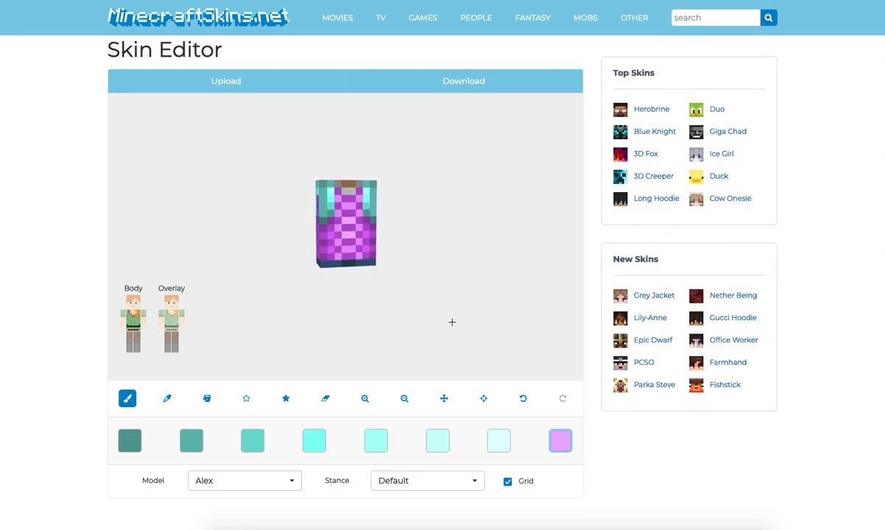
# Show the head, both arms and both legs, and inspect the complete skin from the front and side.
pyautogui.click(143, 321)
pyautogui.click(123, 322)
pyautogui.click(129, 344)
pyautogui.click(137, 342)
pyautogui.click(132, 301)
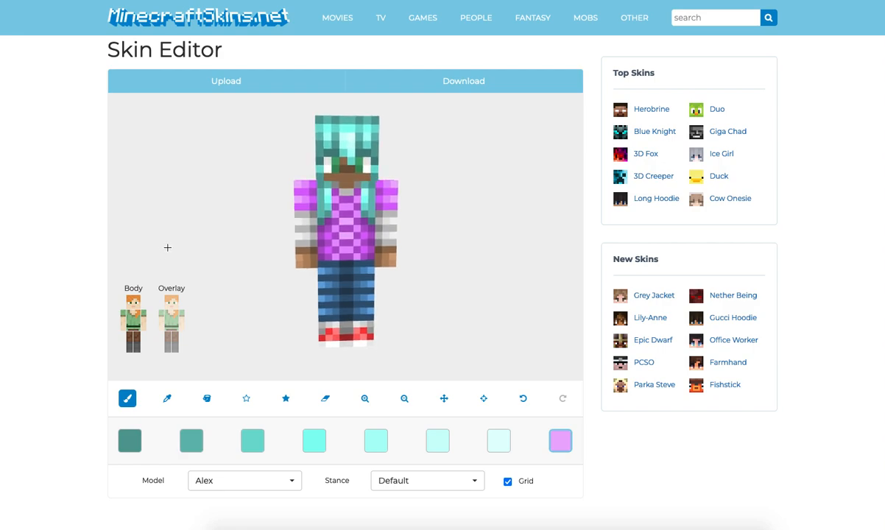
pyautogui.moveTo(169, 211); pyautogui.dragTo(127, 243)
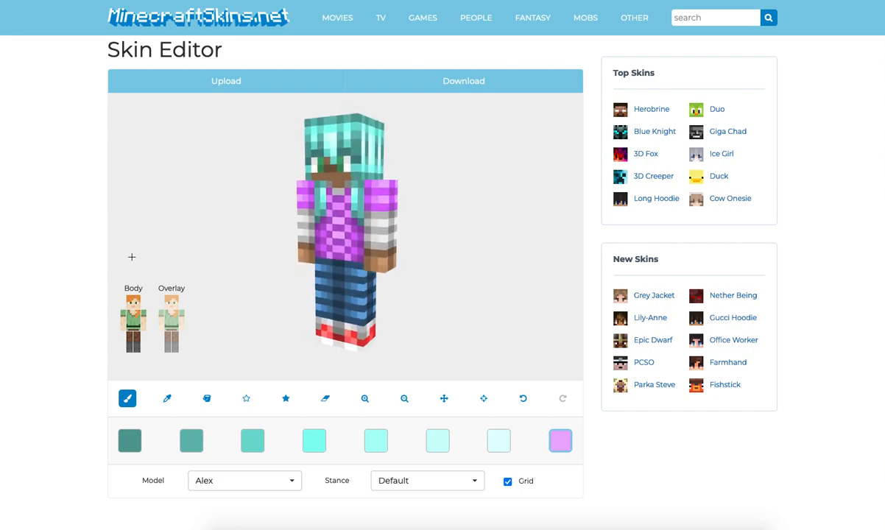
# Isolate the head by hiding the torso, arms and legs, and show the head's overlay layer.
pyautogui.click(131, 302)
pyautogui.click(134, 326)
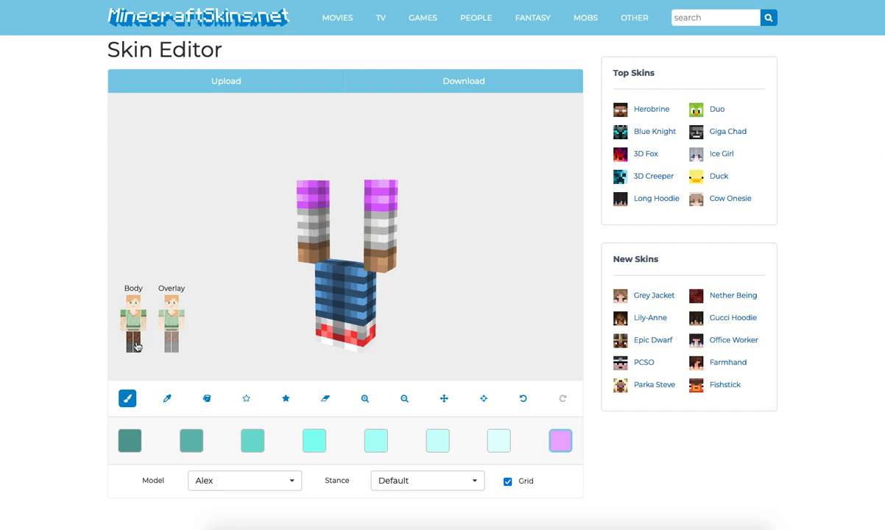
pyautogui.click(131, 342)
pyautogui.click(126, 343)
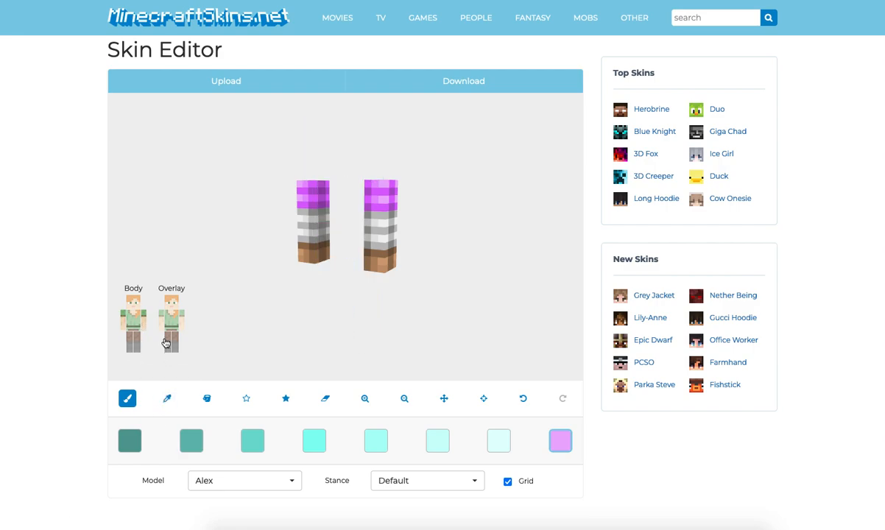
pyautogui.click(131, 314)
pyautogui.click(133, 303)
pyautogui.click(142, 317)
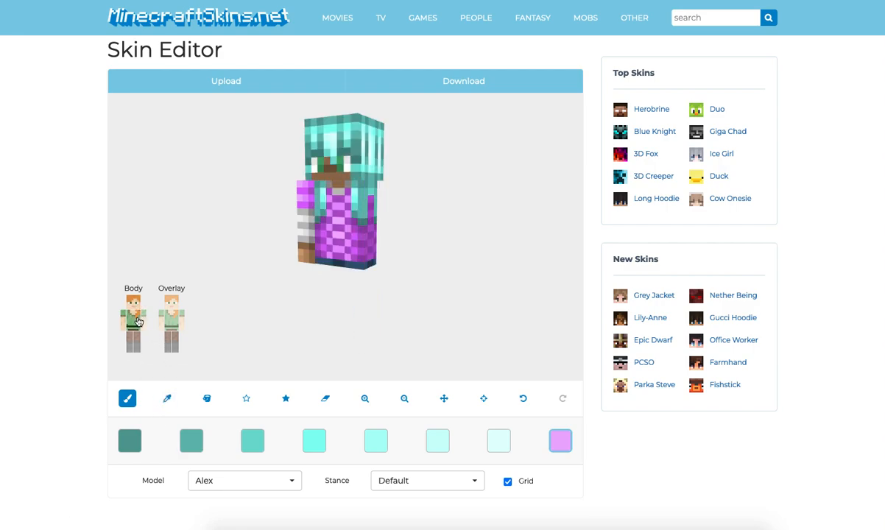
pyautogui.click(133, 315)
pyautogui.click(123, 317)
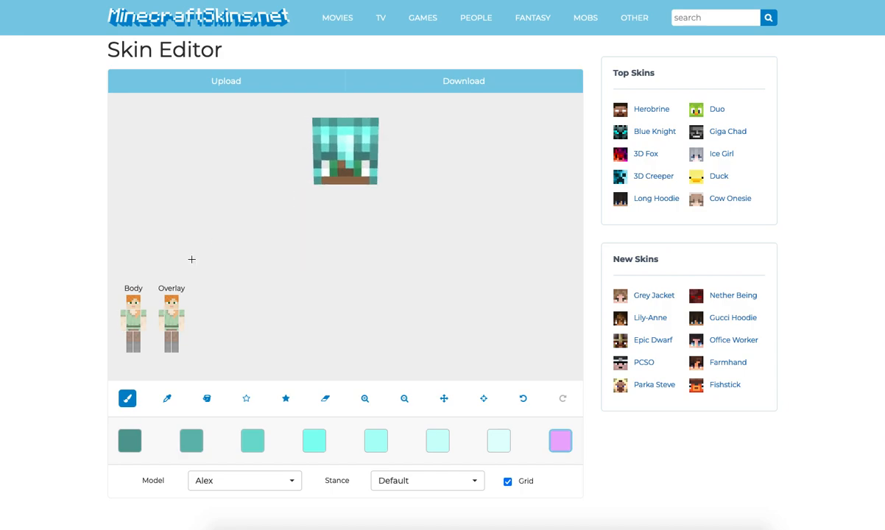
# Paint raised dark teal pixels on the head's overlay over the dark strands at the back and sides.
pyautogui.click(127, 442)
pyautogui.moveTo(265, 201); pyautogui.dragTo(330, 198)
pyautogui.click(322, 143)
pyautogui.click(332, 153)
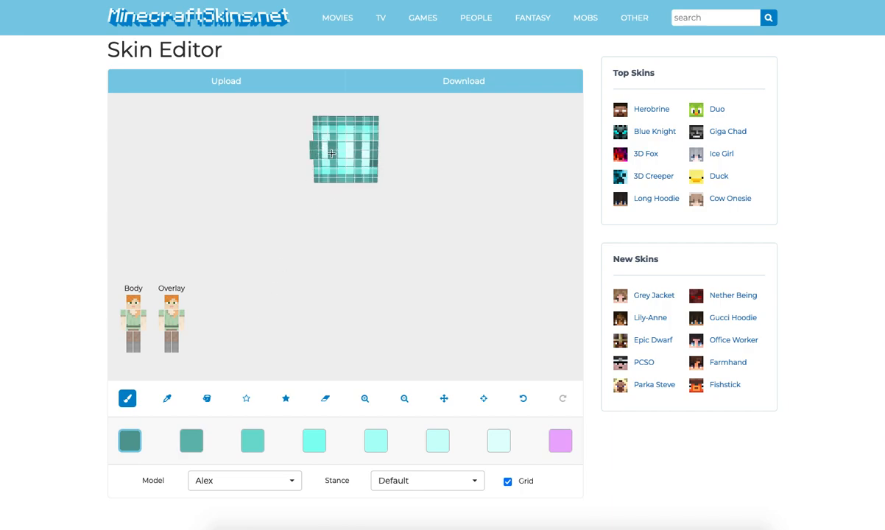
pyautogui.click(359, 155)
pyautogui.click(374, 148)
pyautogui.moveTo(383, 150); pyautogui.dragTo(337, 147)
pyautogui.moveTo(413, 153); pyautogui.dragTo(352, 151)
pyautogui.click(351, 155)
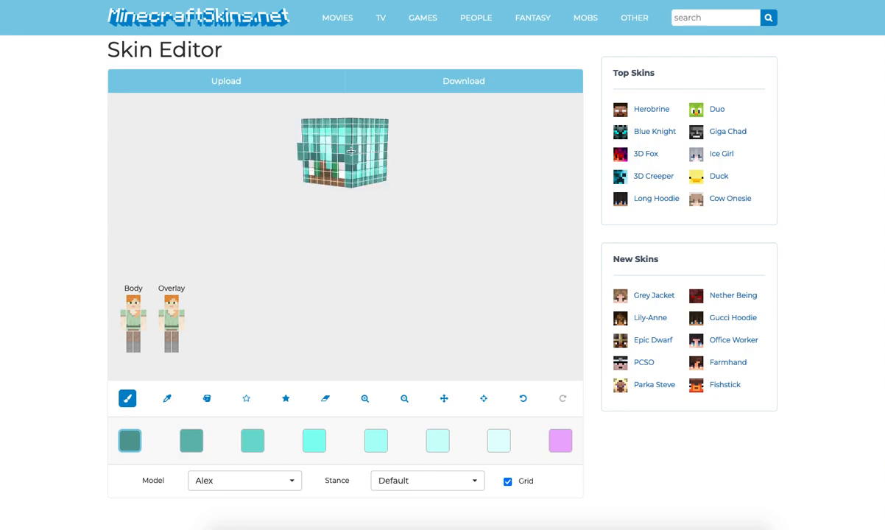
pyautogui.moveTo(410, 159)
pyautogui.mouseDown()
pyautogui.moveTo(463, 141)
pyautogui.moveTo(435, 161)
pyautogui.moveTo(323, 162)
pyautogui.moveTo(401, 155)
pyautogui.moveTo(421, 169)
pyautogui.moveTo(420, 180)
pyautogui.moveTo(439, 175)
pyautogui.mouseUp()
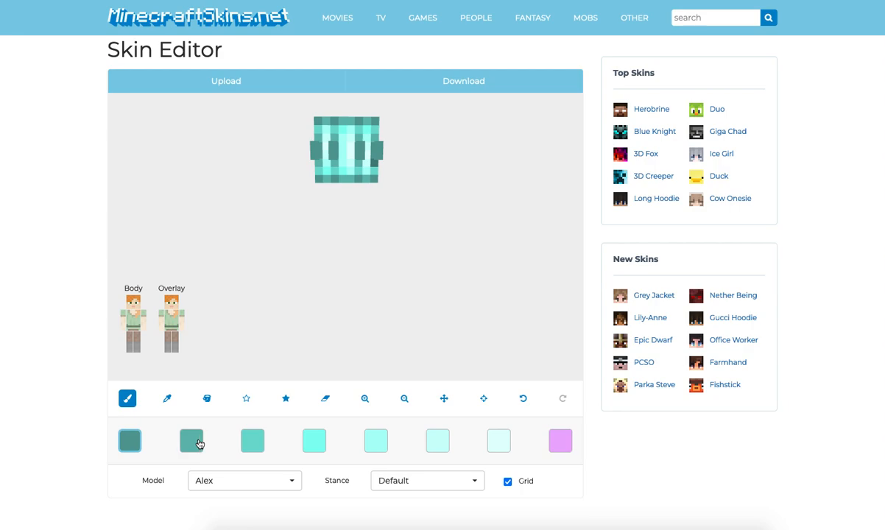
# Try to extend the raised overlay strands on the head's back and sides with medium teal.
pyautogui.click(200, 443)
pyautogui.click(302, 155)
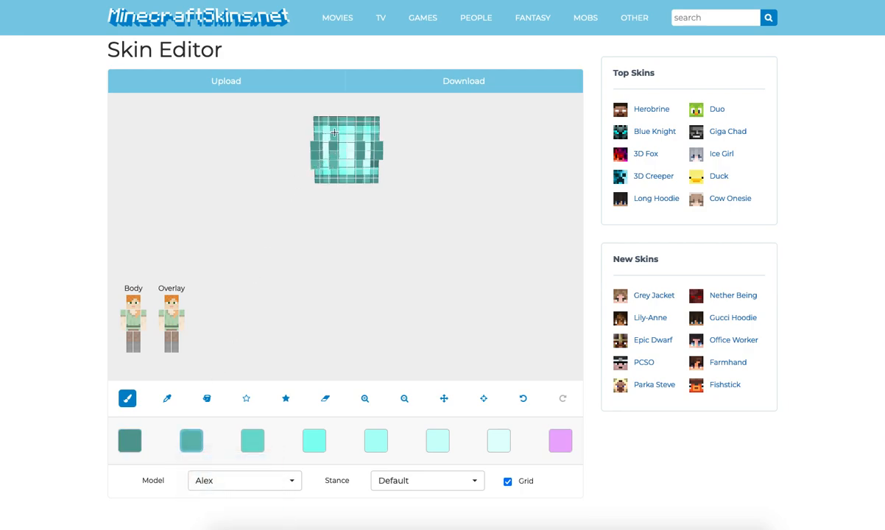
pyautogui.click(316, 136)
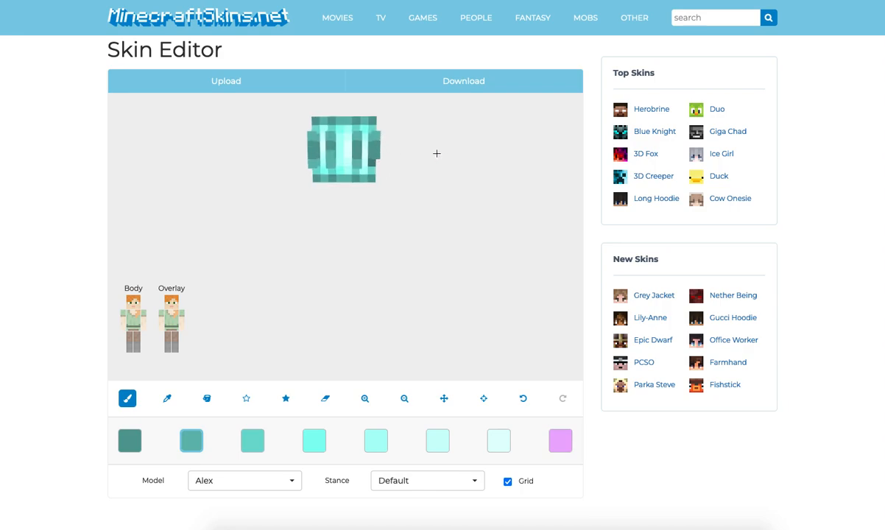
# Undo the medium teal strokes on the head's overlay.
pyautogui.click(528, 398)
pyautogui.click(524, 398)
pyautogui.click(523, 398)
pyautogui.click(523, 398)
pyautogui.click(524, 398)
pyautogui.moveTo(429, 309)
pyautogui.mouseDown()
pyautogui.moveTo(375, 310)
pyautogui.moveTo(428, 313)
pyautogui.mouseUp()
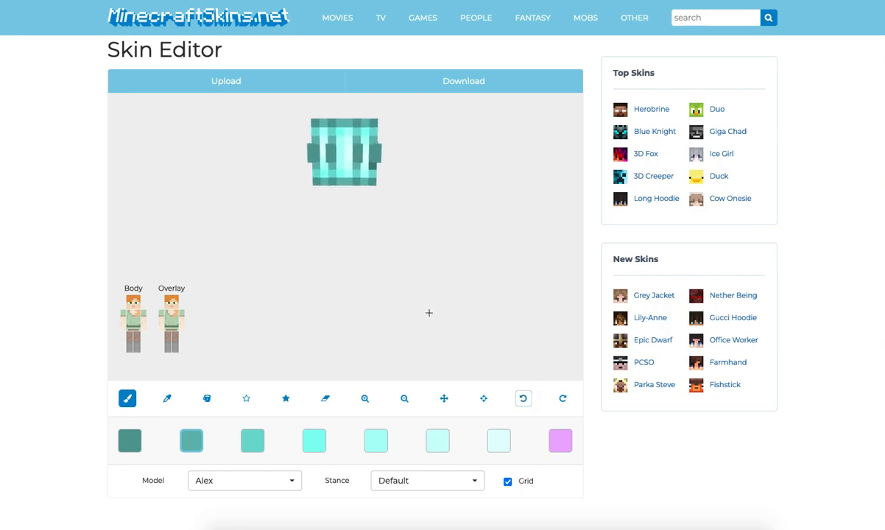
# Try to paint raised pale cyan pixels on the lower back of the head's overlay.
pyautogui.click(376, 441)
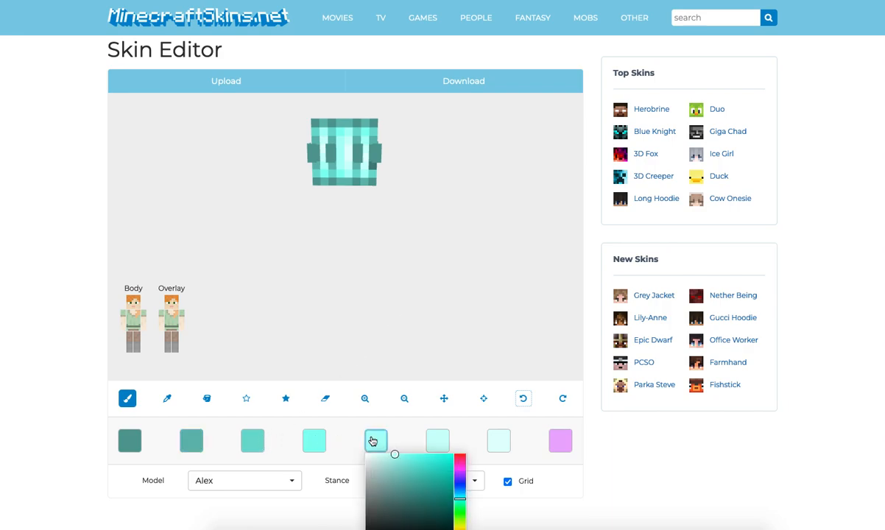
pyautogui.click(349, 176)
pyautogui.click(342, 167)
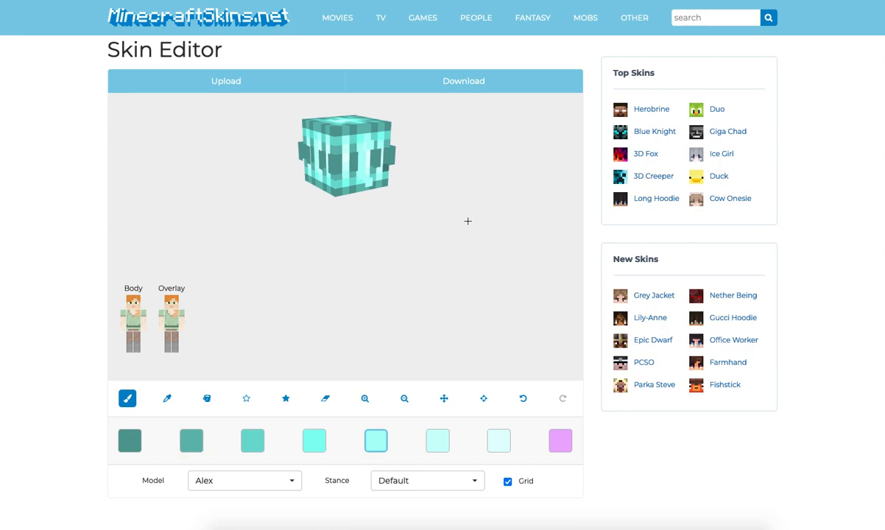
pyautogui.click(530, 398)
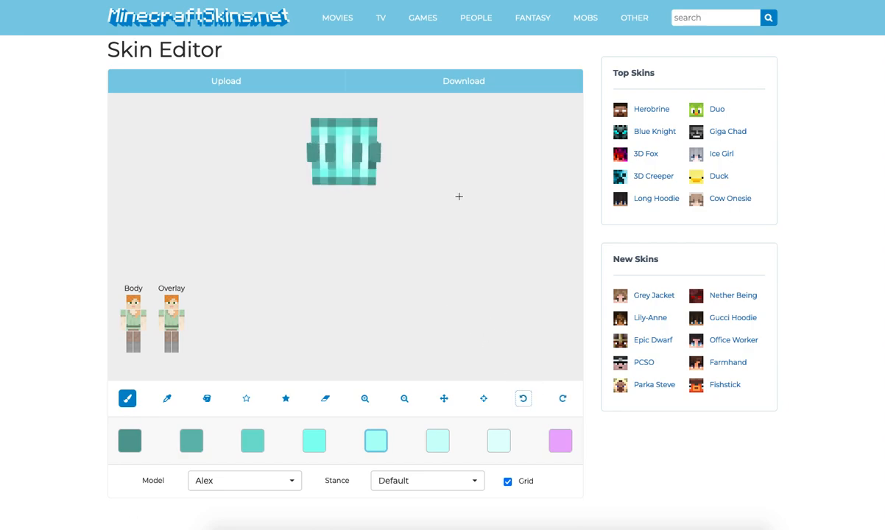
# Paint raised light cyan pixels at the upper and lower ends of the strands around the head's overlay.
pyautogui.moveTo(340, 164); pyautogui.dragTo(341, 145)
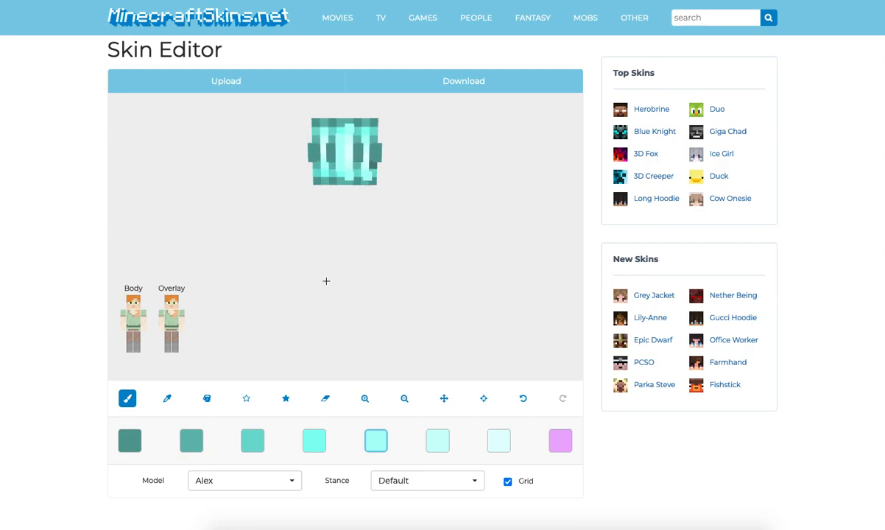
pyautogui.moveTo(270, 137); pyautogui.dragTo(346, 133)
pyautogui.click(363, 131)
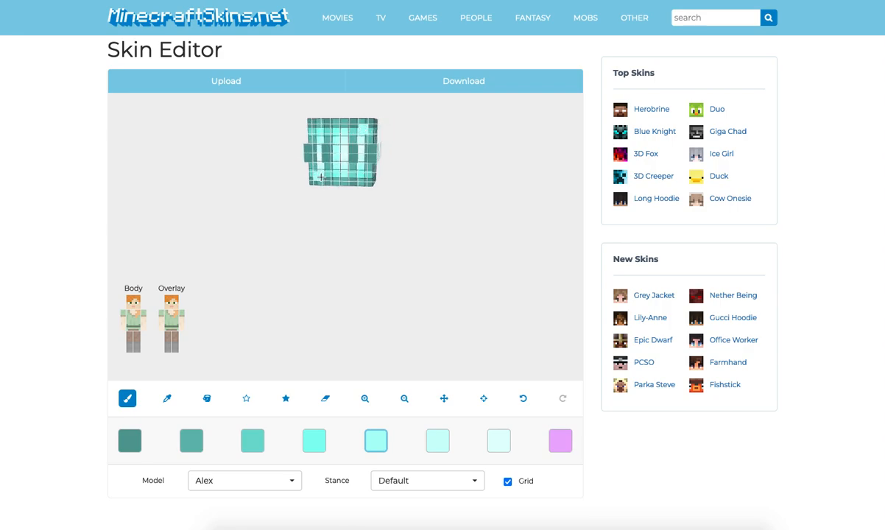
pyautogui.moveTo(290, 174)
pyautogui.mouseDown()
pyautogui.moveTo(354, 174)
pyautogui.moveTo(344, 141)
pyautogui.mouseUp()
pyautogui.click(350, 129)
pyautogui.moveTo(258, 146); pyautogui.dragTo(321, 146)
pyautogui.click(364, 175)
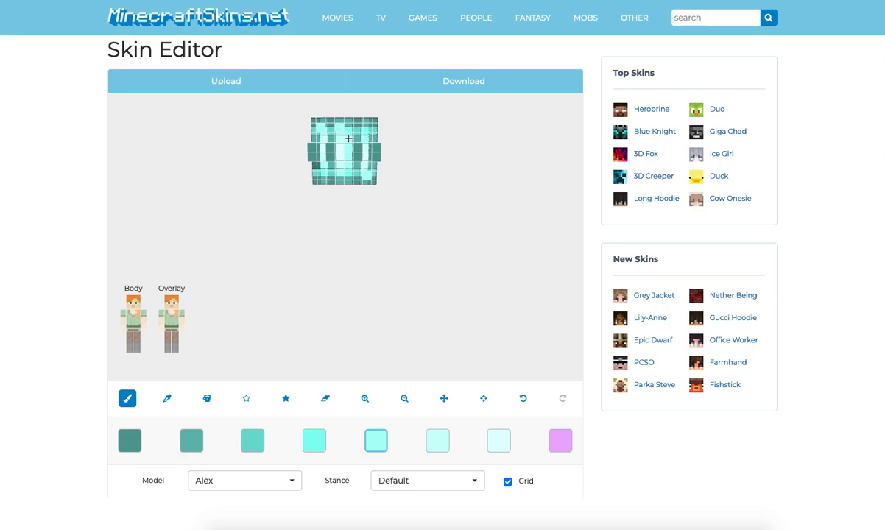
pyautogui.moveTo(322, 163); pyautogui.dragTo(447, 211)
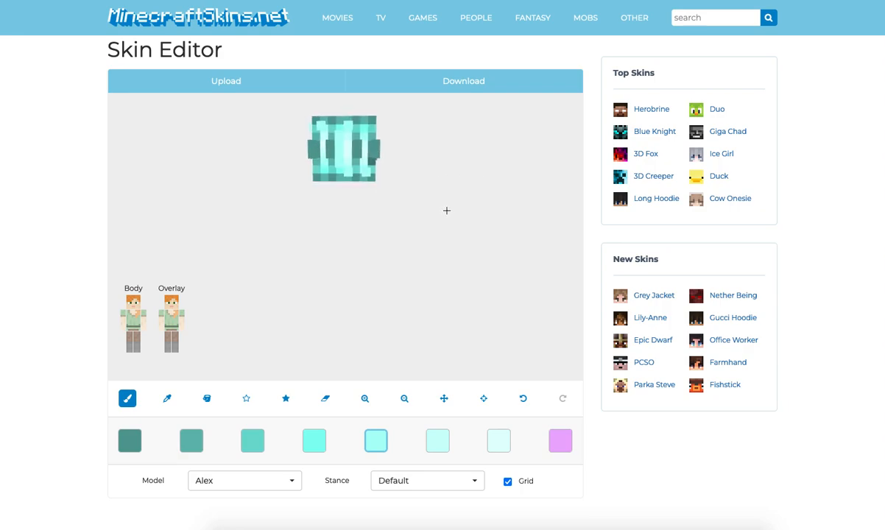
# Paint raised bright aqua pixels at the upper and lower edges of the strands around the head's overlay.
pyautogui.click(439, 440)
pyautogui.click(425, 172)
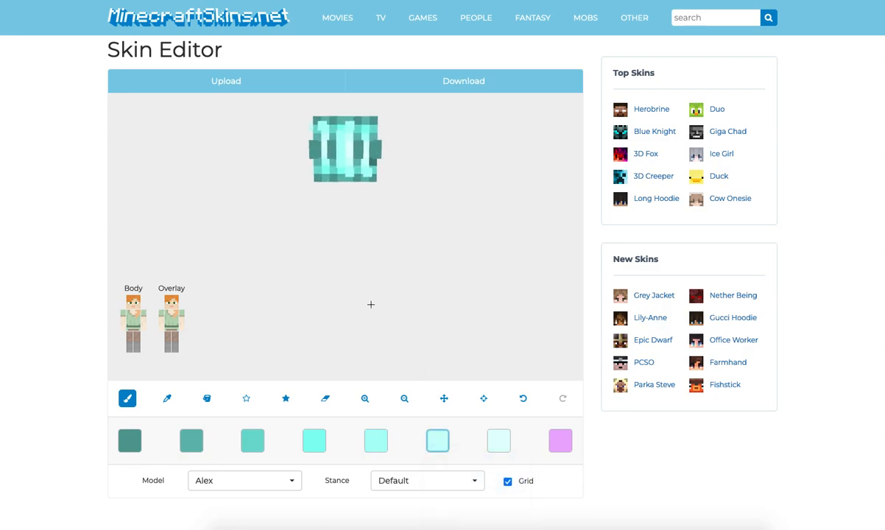
pyautogui.click(315, 440)
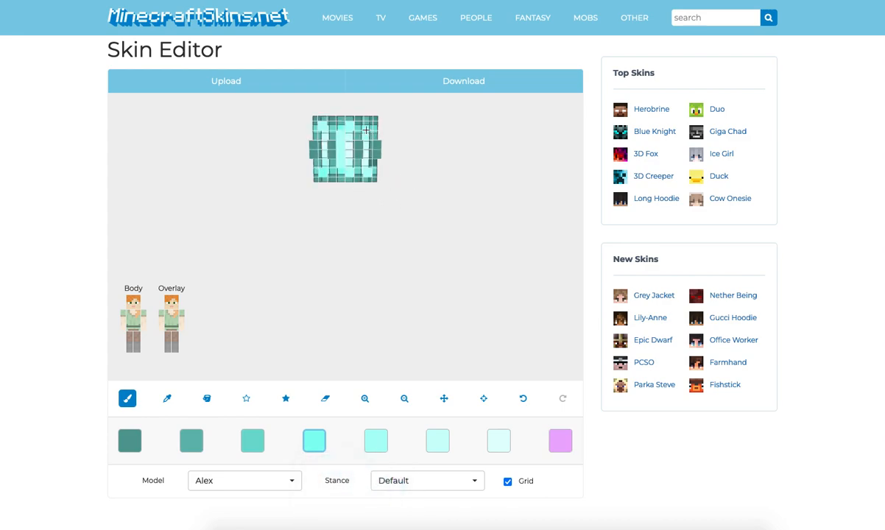
pyautogui.moveTo(452, 193); pyautogui.dragTo(515, 193)
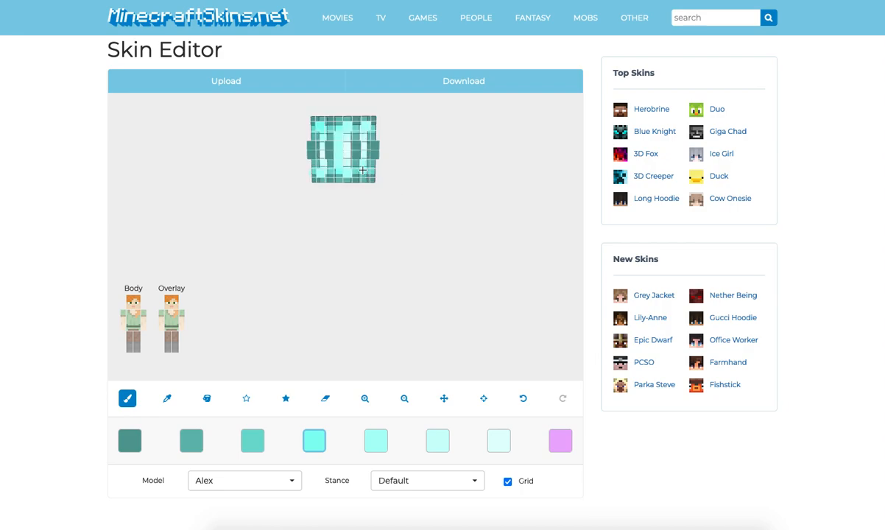
pyautogui.moveTo(349, 171); pyautogui.dragTo(383, 125)
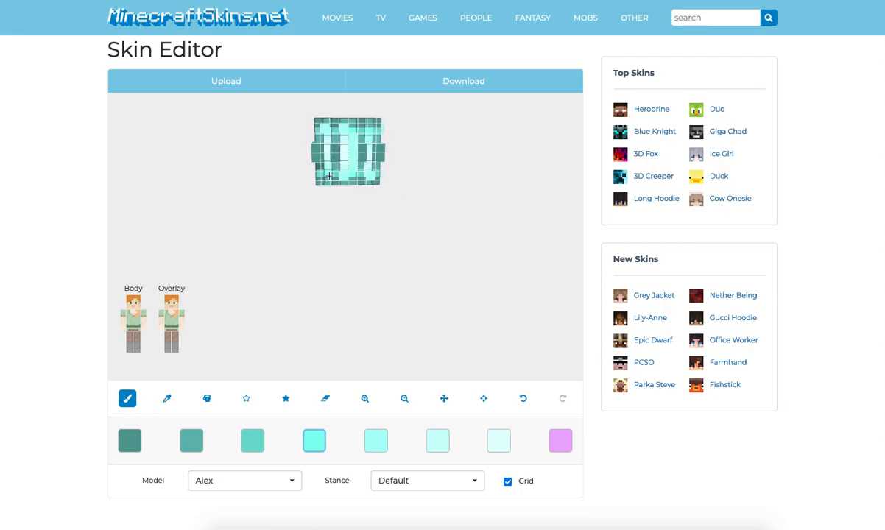
pyautogui.moveTo(343, 175); pyautogui.dragTo(414, 212)
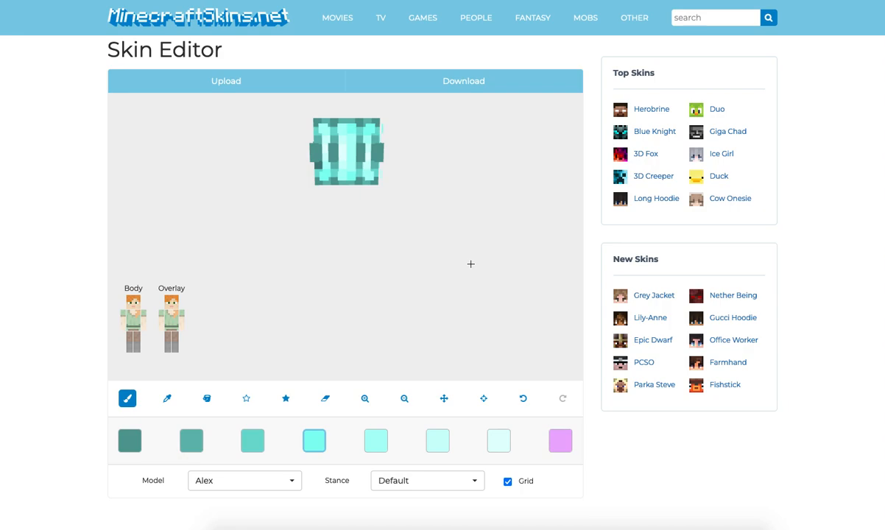
# Undo the last aqua stroke and paint raised pale cyan pixels on the strands around the head's overlay.
pyautogui.click(523, 400)
pyautogui.click(383, 446)
pyautogui.click(437, 441)
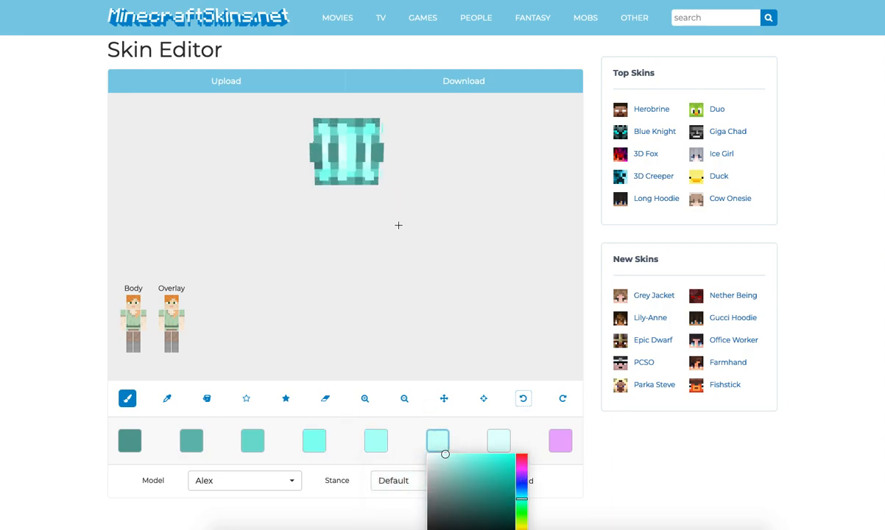
pyautogui.moveTo(380, 244)
pyautogui.mouseDown()
pyautogui.moveTo(306, 241)
pyautogui.moveTo(375, 243)
pyautogui.mouseUp()
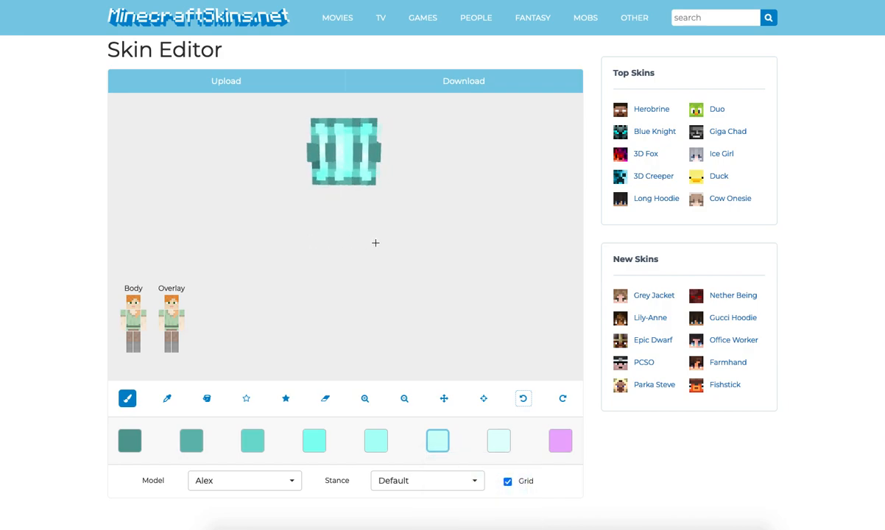
pyautogui.moveTo(321, 237); pyautogui.dragTo(446, 237)
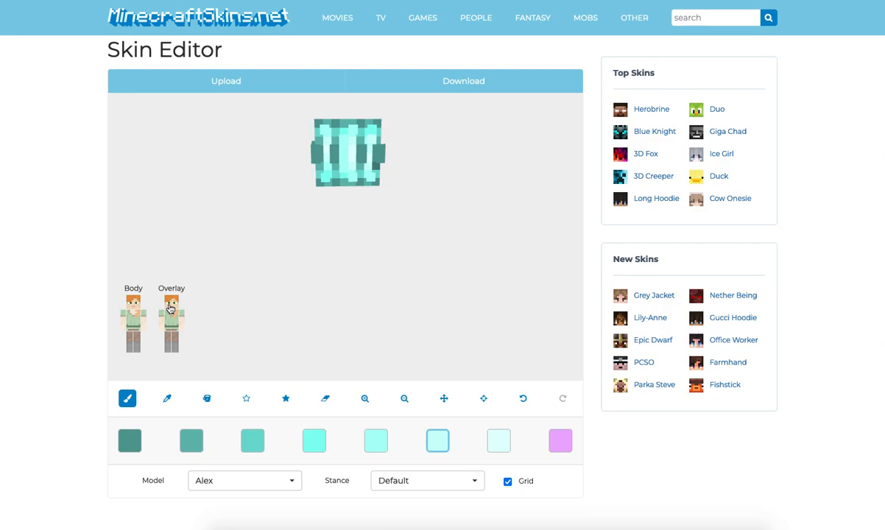
# Sample a strand colour from the head's base layer and continue the raised overlay strands in light cyan.
pyautogui.click(376, 440)
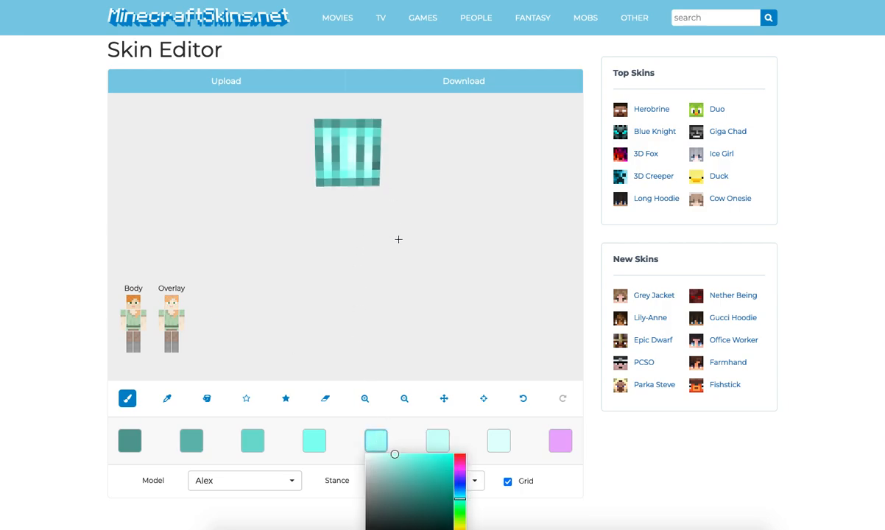
pyautogui.click(168, 398)
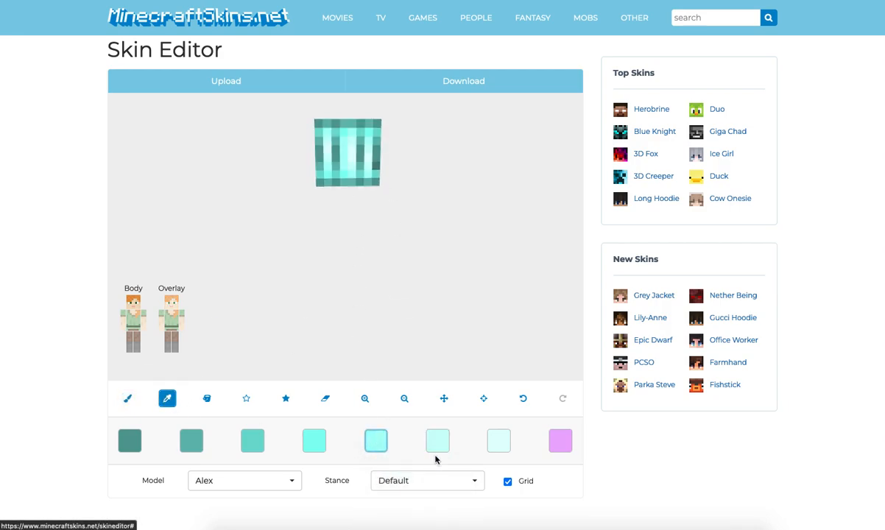
pyautogui.click(438, 444)
pyautogui.click(368, 140)
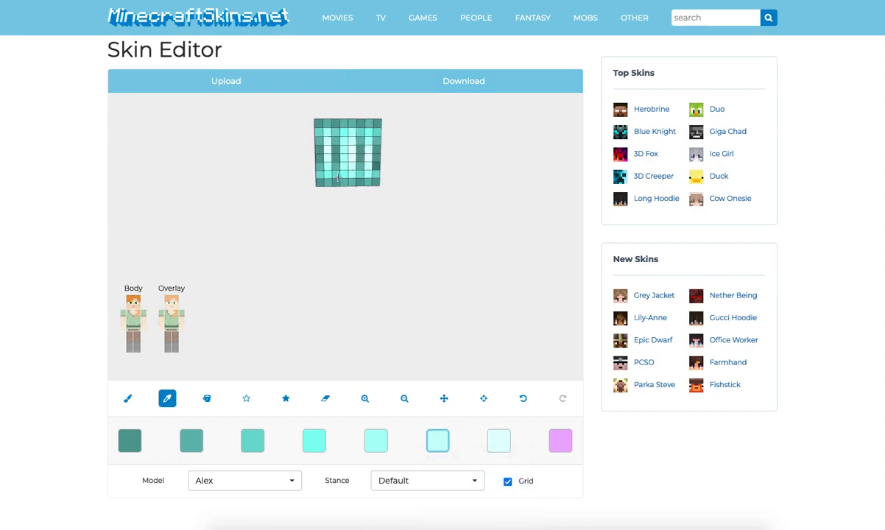
pyautogui.click(129, 391)
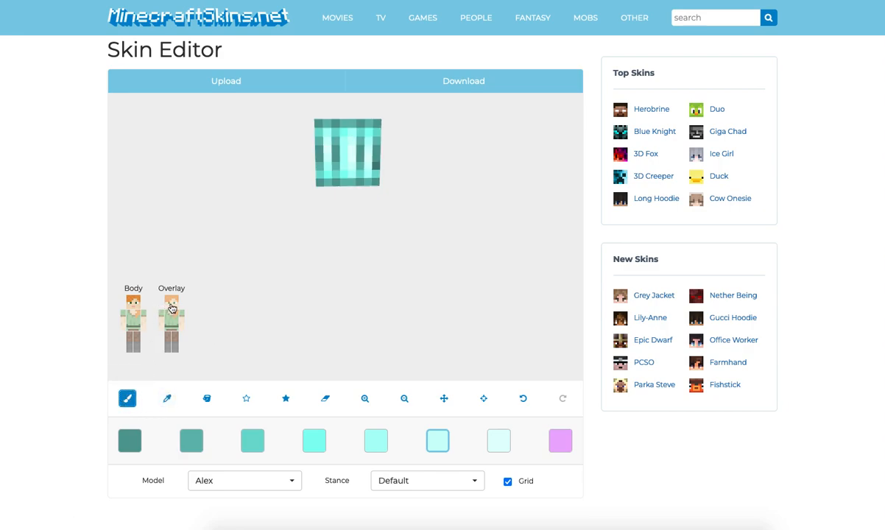
pyautogui.click(376, 440)
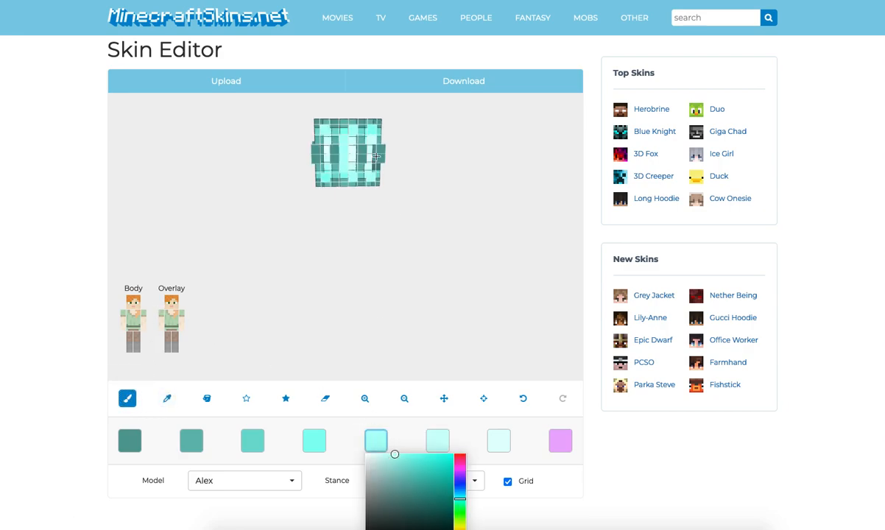
pyautogui.click(442, 189)
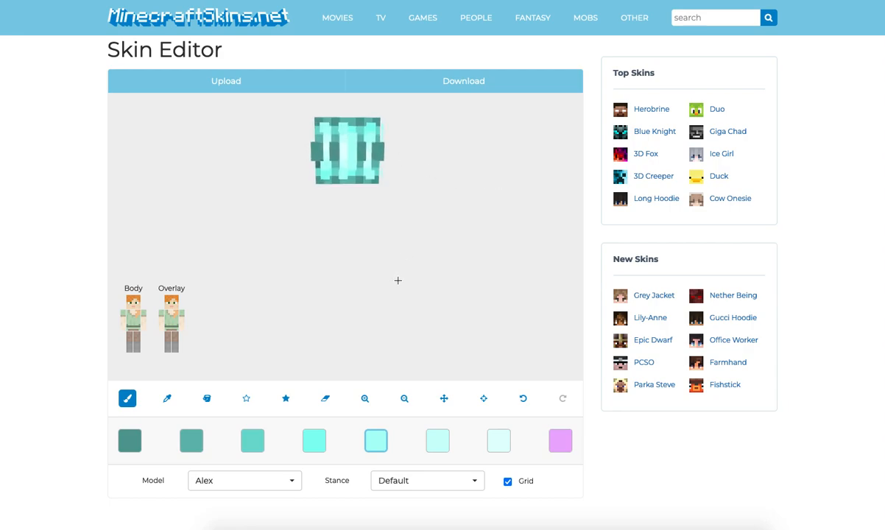
# Paint raised pale cyan and near-white highlights in the middle of the strands around the head's overlay, undoing a misplaced stroke.
pyautogui.click(436, 451)
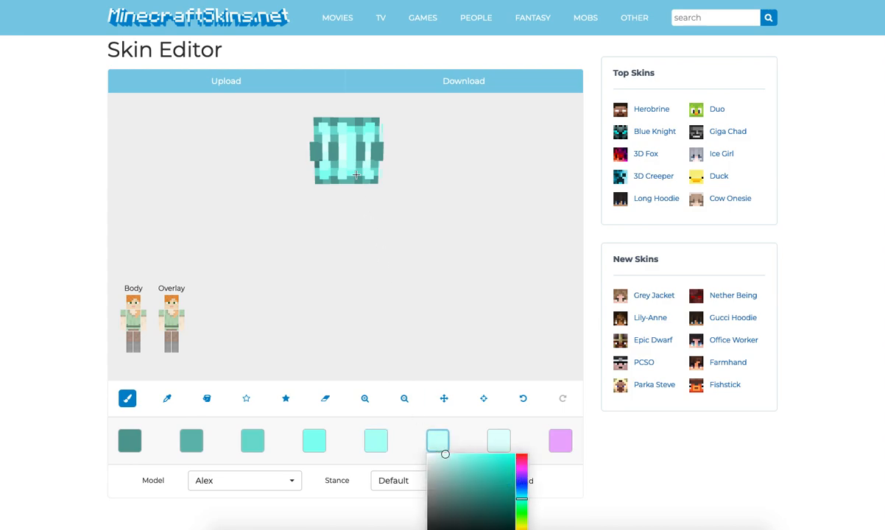
pyautogui.click(349, 152)
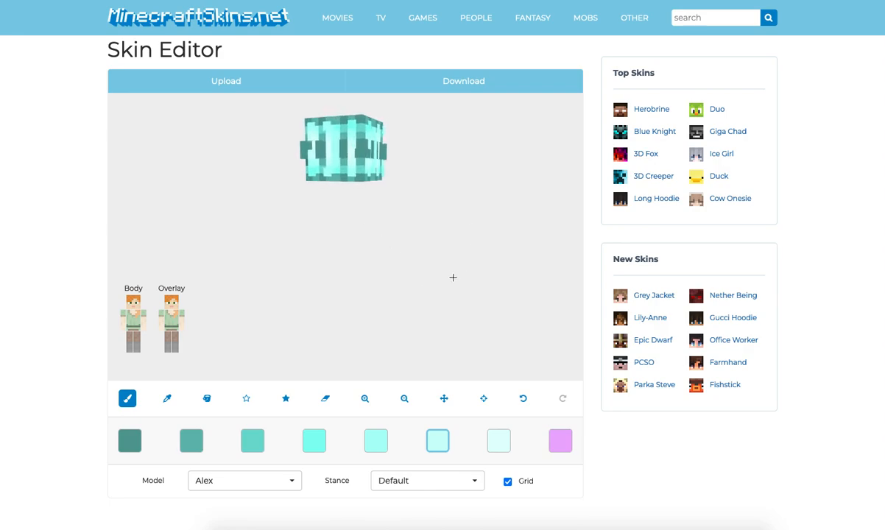
pyautogui.click(522, 398)
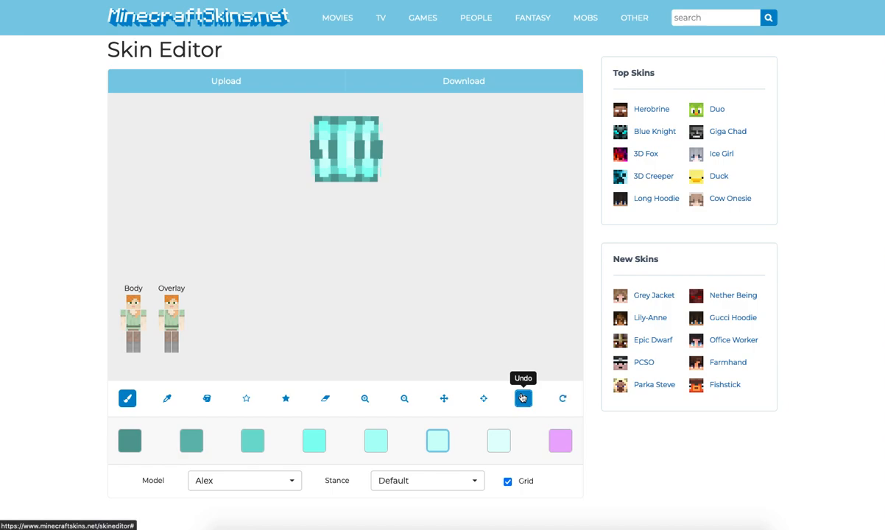
pyautogui.click(350, 140)
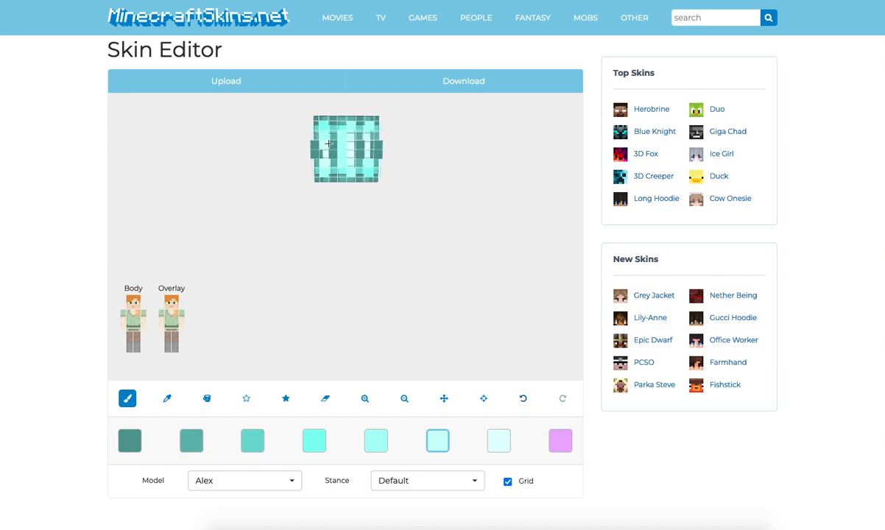
pyautogui.moveTo(407, 157); pyautogui.dragTo(324, 160)
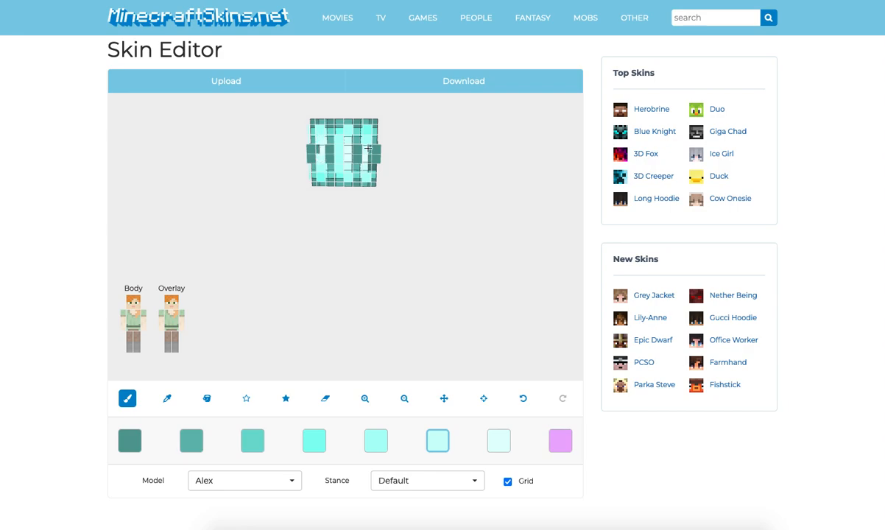
pyautogui.click(498, 440)
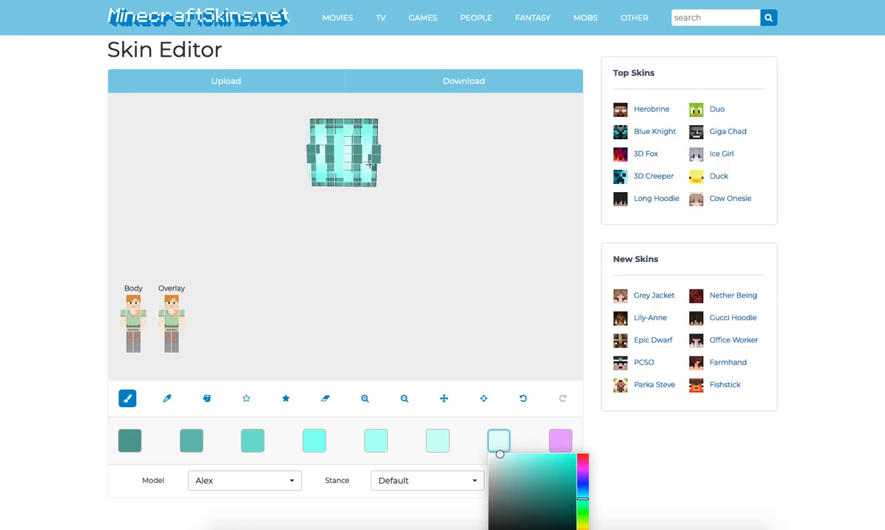
pyautogui.moveTo(320, 148); pyautogui.dragTo(220, 273)
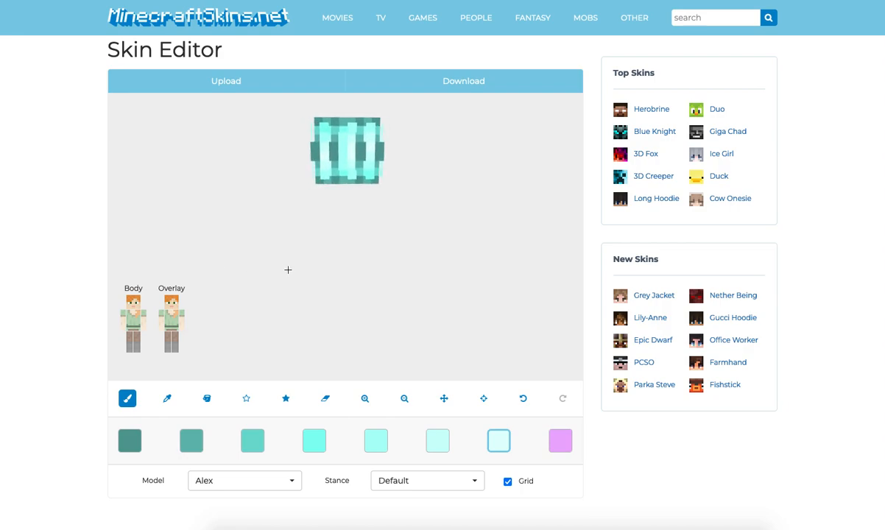
# Try to erase overlay pixels from the sides of the head.
pyautogui.click(325, 398)
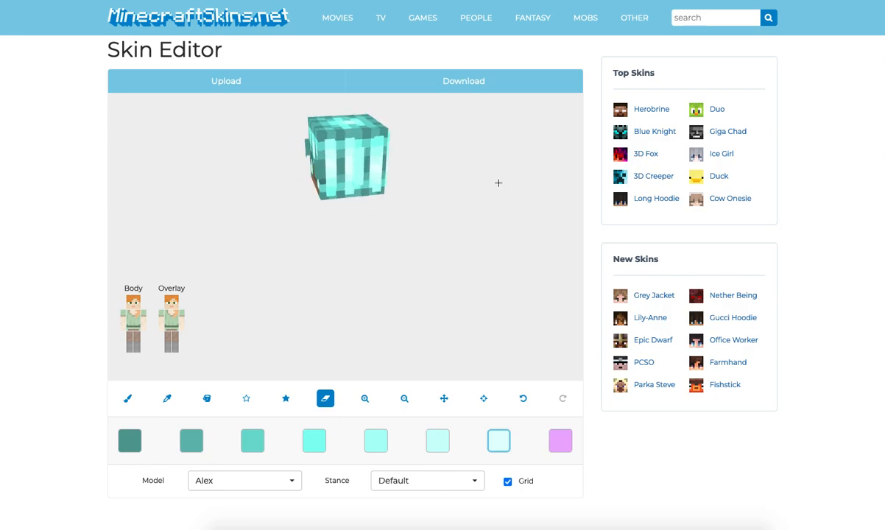
pyautogui.moveTo(460, 174); pyautogui.dragTo(401, 175)
pyautogui.moveTo(483, 197); pyautogui.dragTo(454, 204)
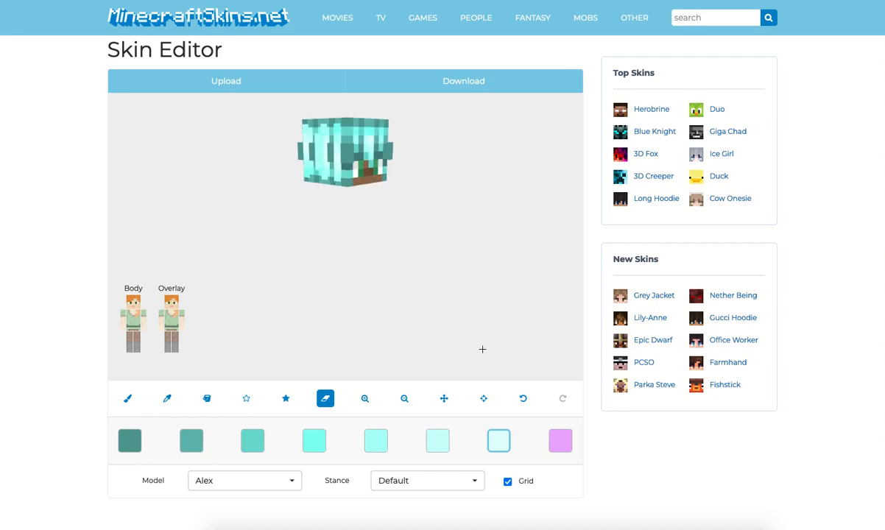
# Undo the last erasures on the head's overlay and compare the hair with and without the overlay.
pyautogui.click(522, 399)
pyautogui.click(522, 399)
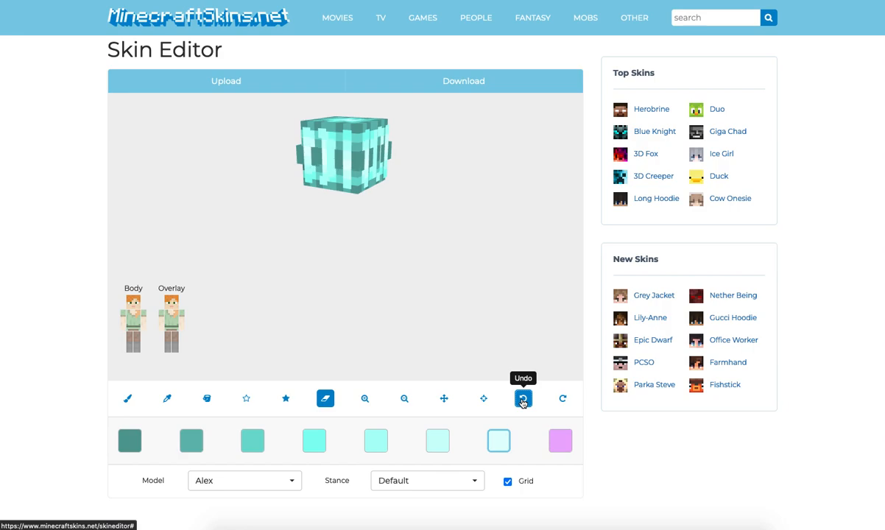
pyautogui.moveTo(448, 313); pyautogui.dragTo(480, 320)
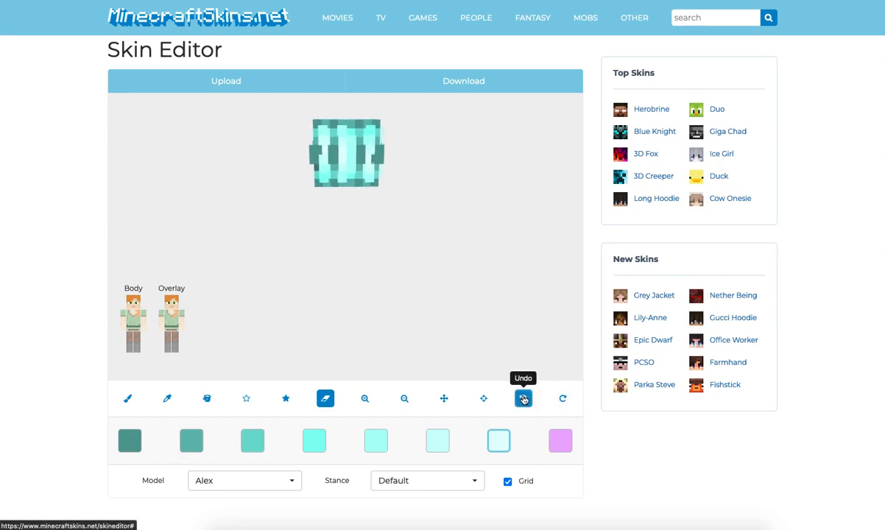
pyautogui.click(172, 306)
pyautogui.click(173, 306)
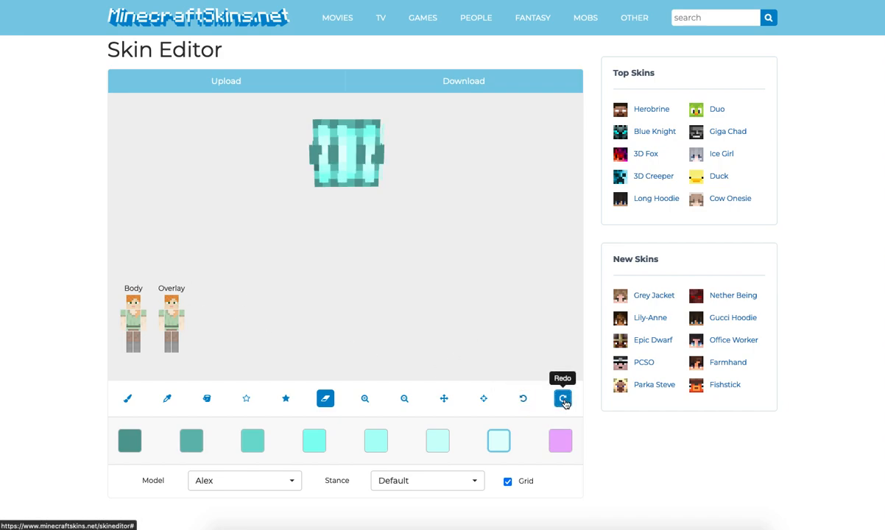
pyautogui.click(523, 398)
pyautogui.click(525, 399)
pyautogui.moveTo(486, 338); pyautogui.dragTo(439, 330)
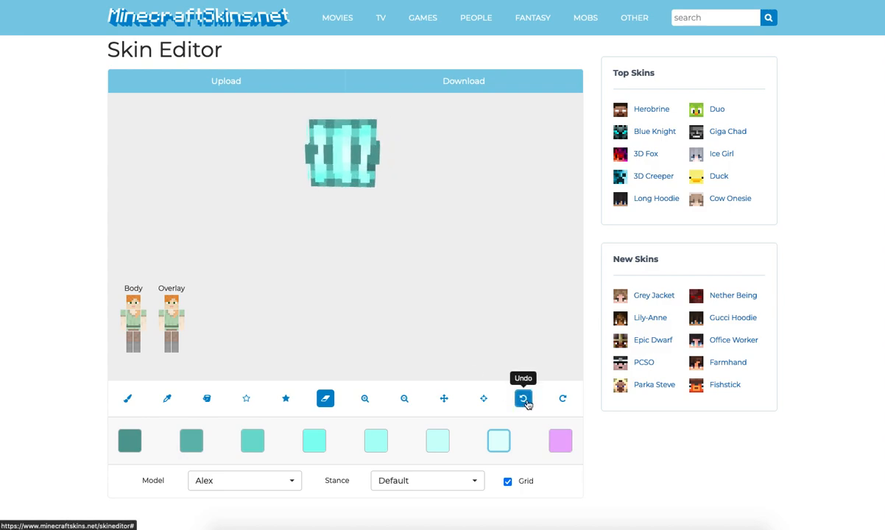
pyautogui.click(562, 398)
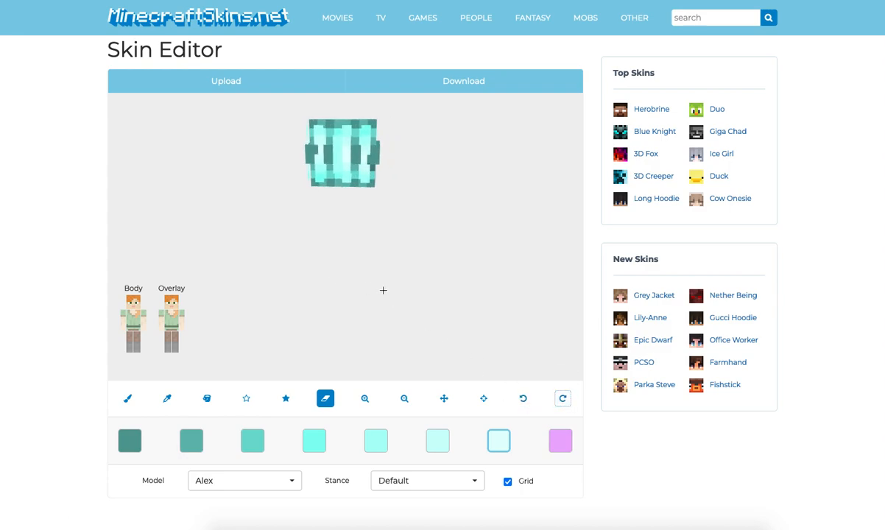
pyautogui.moveTo(386, 292)
pyautogui.mouseDown()
pyautogui.moveTo(405, 290)
pyautogui.moveTo(381, 289)
pyautogui.mouseUp()
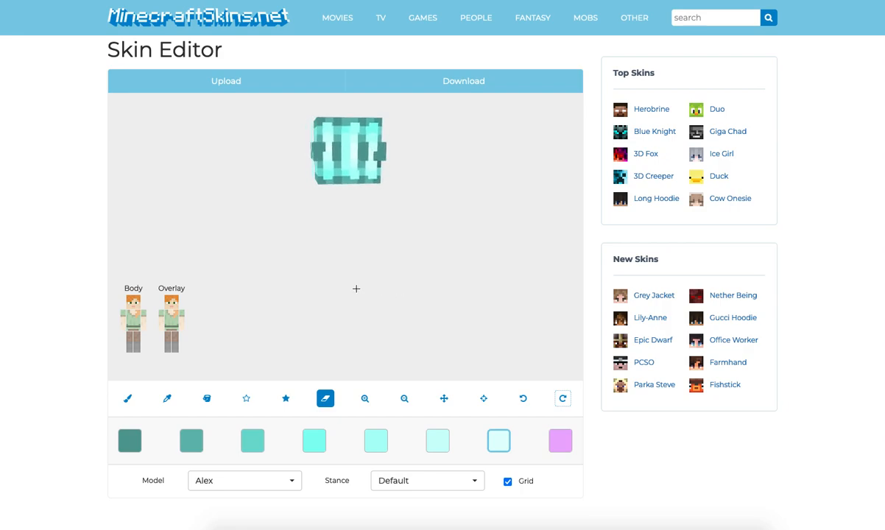
# Compare the hair with and without the head's overlay, and paint dark teal pixels on the front fringe on both sides of the central strand.
pyautogui.click(172, 304)
pyautogui.moveTo(277, 278)
pyautogui.mouseDown()
pyautogui.moveTo(336, 283)
pyautogui.moveTo(302, 275)
pyautogui.moveTo(268, 283)
pyautogui.moveTo(289, 284)
pyautogui.mouseUp()
pyautogui.click(138, 307)
pyautogui.moveTo(184, 259)
pyautogui.mouseDown()
pyautogui.moveTo(253, 267)
pyautogui.moveTo(346, 240)
pyautogui.moveTo(439, 231)
pyautogui.moveTo(460, 249)
pyautogui.moveTo(521, 253)
pyautogui.moveTo(312, 260)
pyautogui.mouseUp()
pyautogui.click(133, 303)
pyautogui.click(128, 399)
pyautogui.moveTo(150, 226)
pyautogui.mouseDown()
pyautogui.moveTo(175, 224)
pyautogui.moveTo(176, 212)
pyautogui.mouseUp()
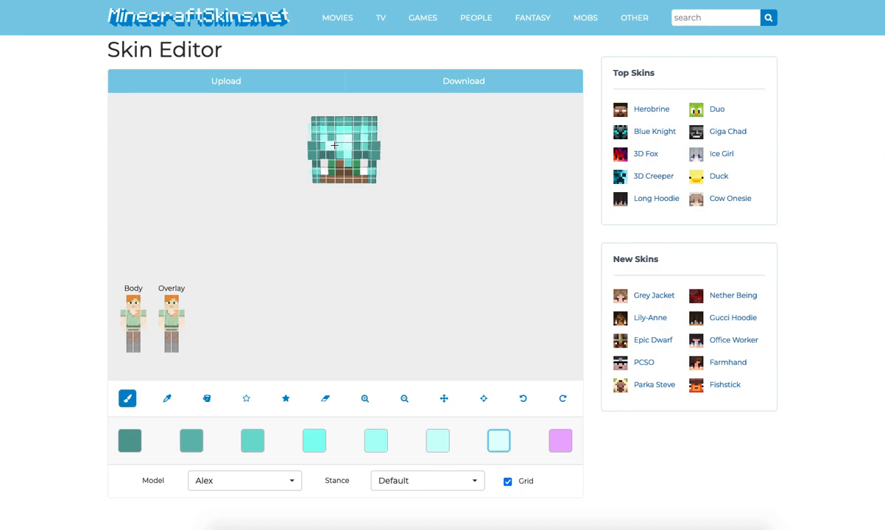
pyautogui.click(130, 441)
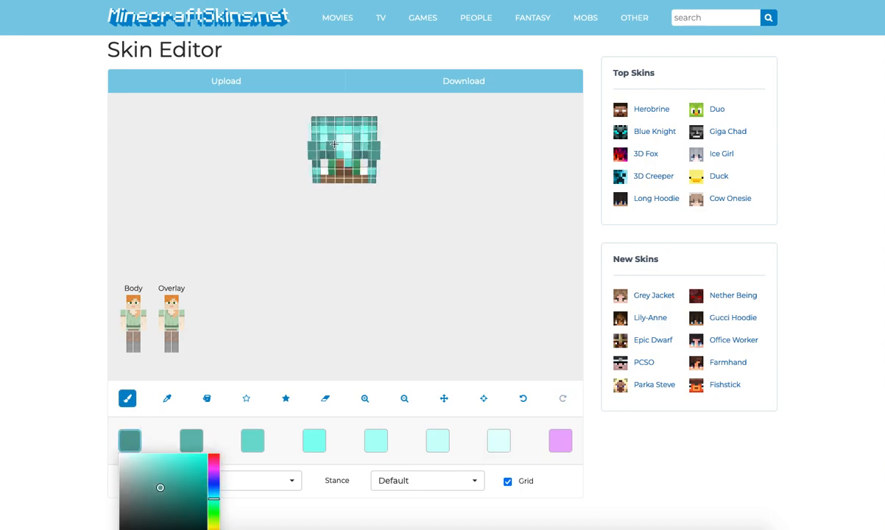
pyautogui.click(334, 144)
pyautogui.click(359, 143)
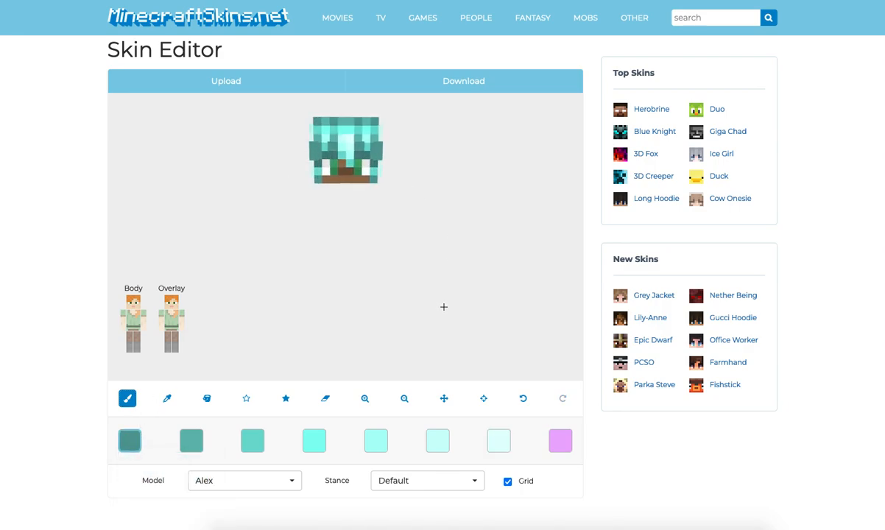
# Replace the purple swatch with a darker teal sampled from the head, and undo the last stroke on the fringe.
pyautogui.click(561, 440)
pyautogui.click(167, 399)
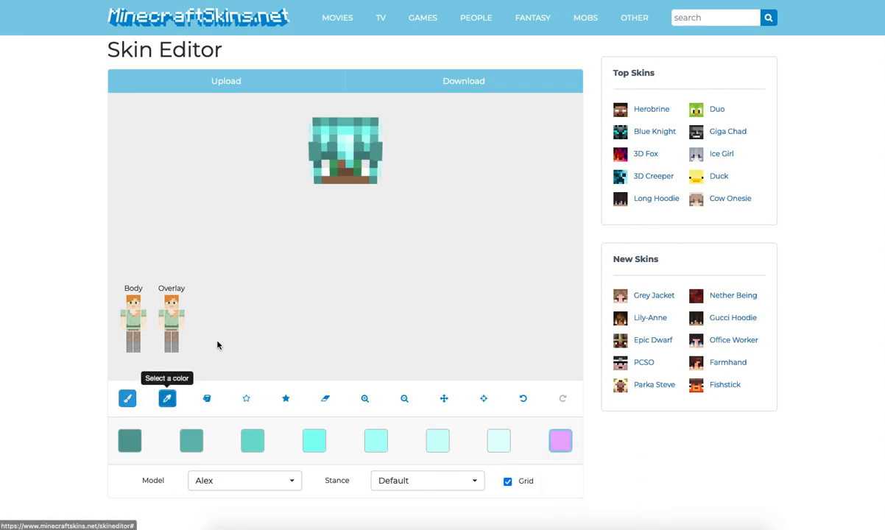
pyautogui.click(311, 147)
pyautogui.click(128, 399)
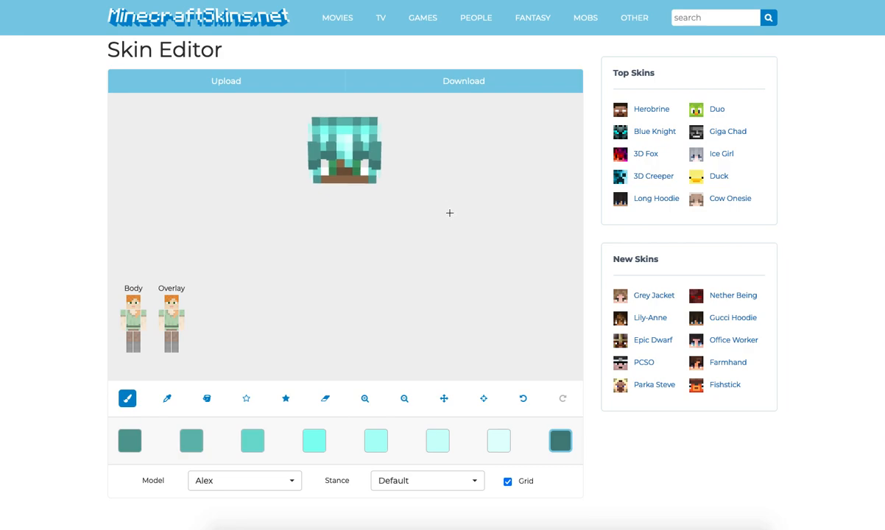
pyautogui.click(520, 403)
pyautogui.click(139, 303)
pyautogui.moveTo(279, 267); pyautogui.dragTo(241, 269)
pyautogui.click(137, 303)
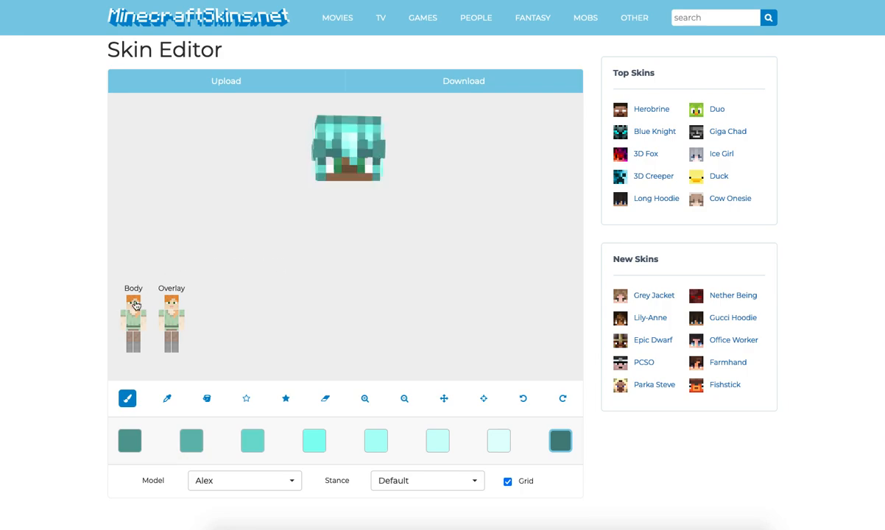
# Paint bright cyan pixels at the top of the fringe's outer strands on the front of the head.
pyautogui.click(314, 454)
pyautogui.moveTo(255, 154); pyautogui.dragTo(246, 157)
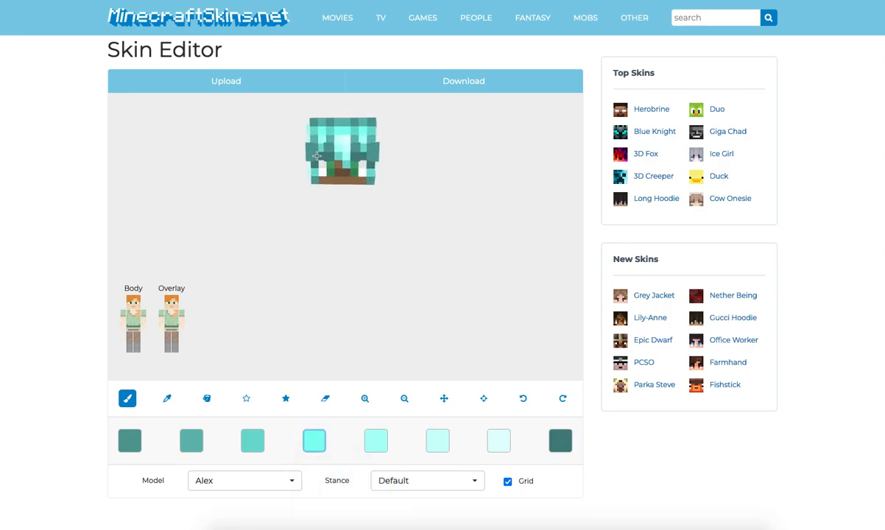
pyautogui.click(323, 131)
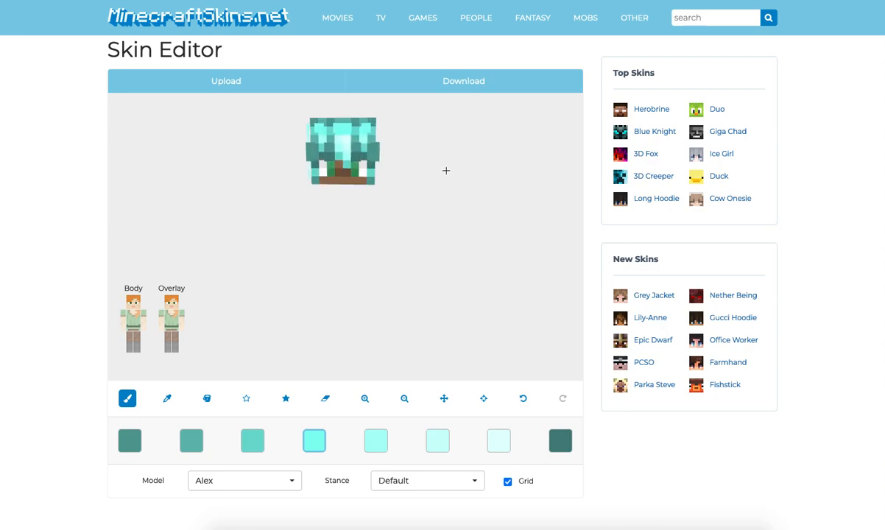
pyautogui.click(375, 441)
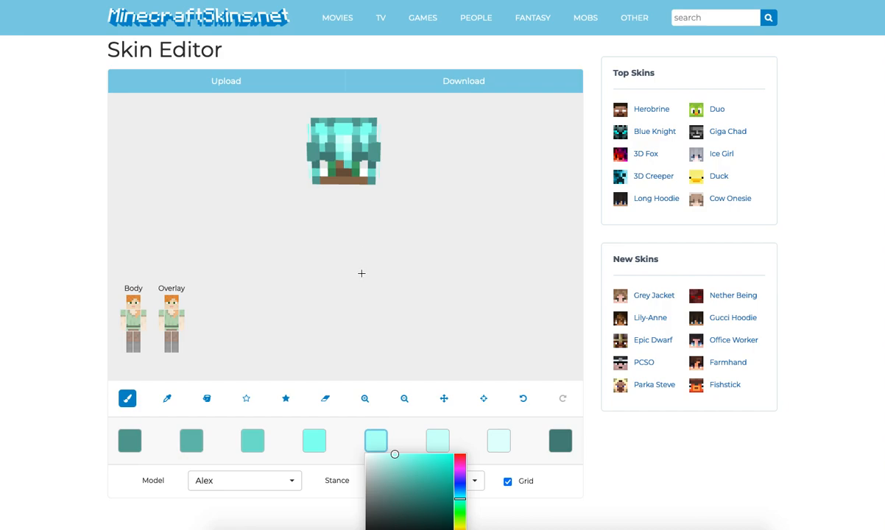
pyautogui.click(314, 441)
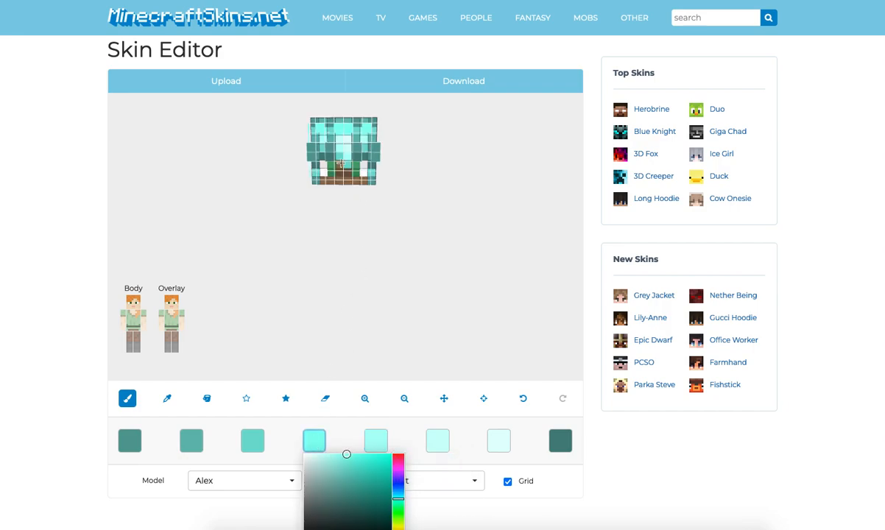
pyautogui.click(440, 240)
# Shade the fringe's lower strand pixels with medium teal and cyan tones, undoing the last stroke.
pyautogui.click(252, 440)
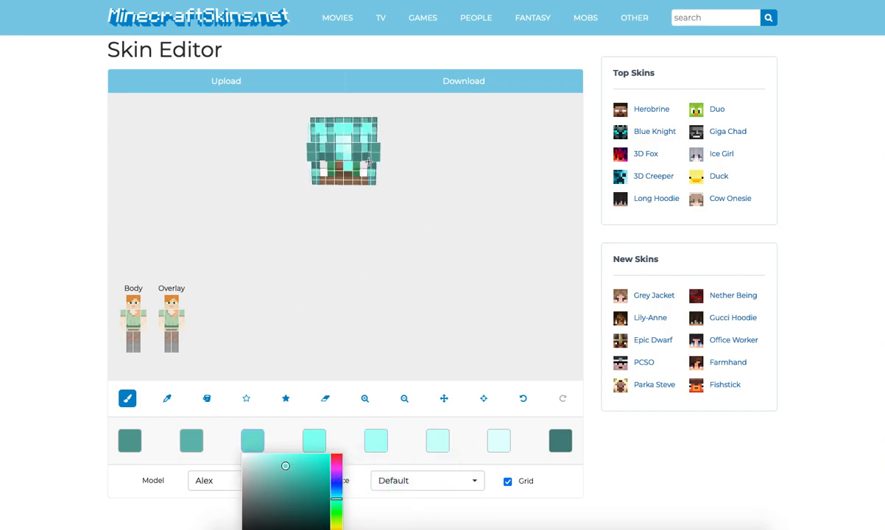
pyautogui.click(371, 305)
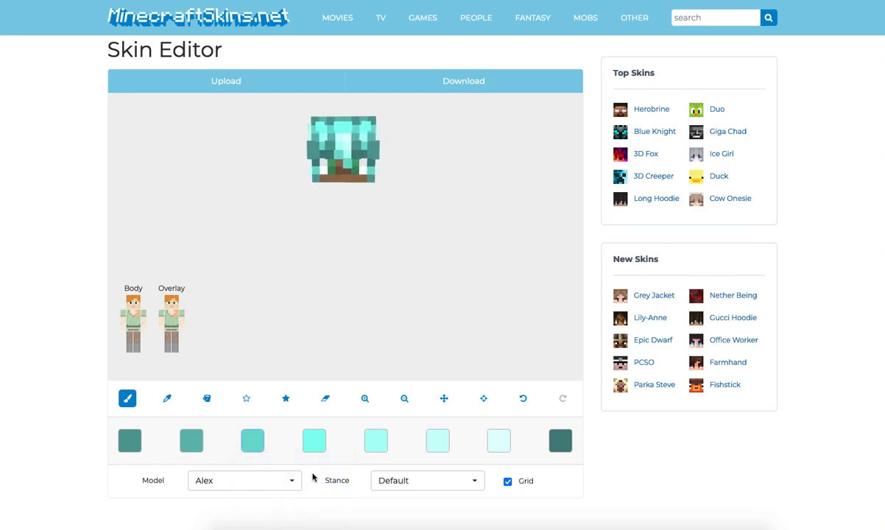
pyautogui.click(314, 440)
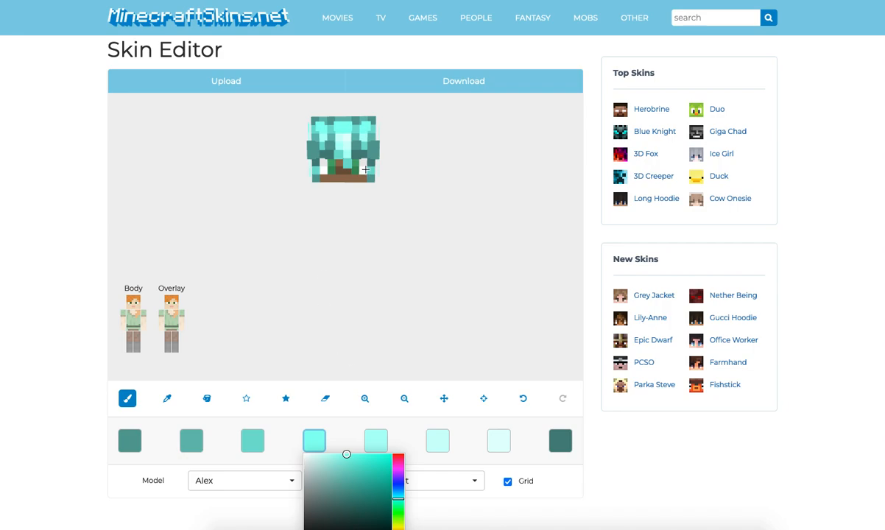
pyautogui.click(432, 251)
pyautogui.click(374, 443)
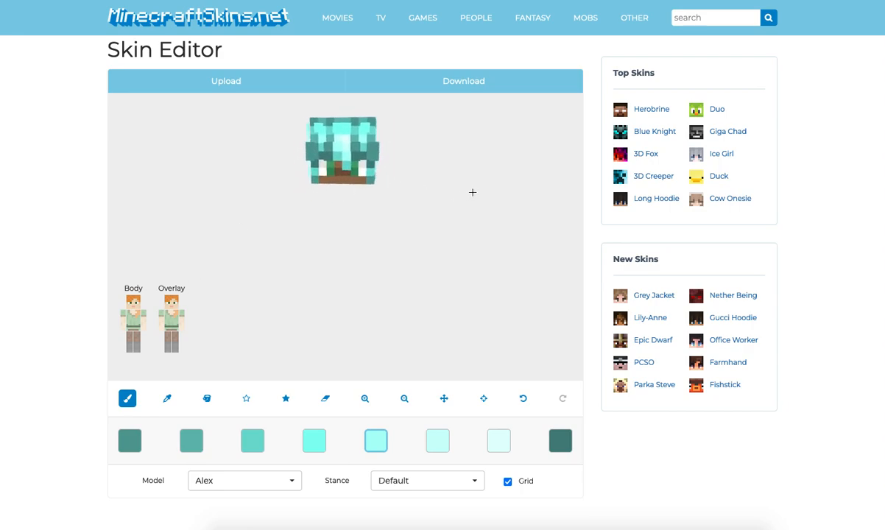
pyautogui.click(253, 440)
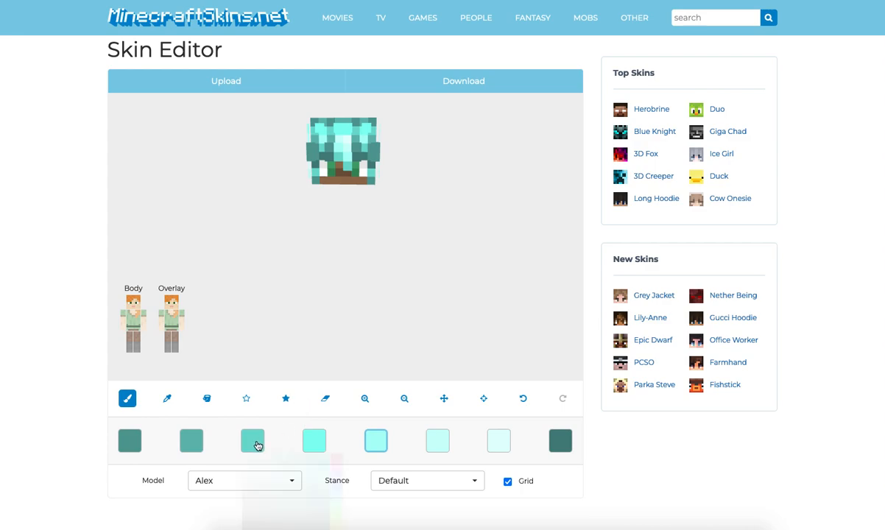
pyautogui.click(523, 398)
# Blend the outer fringe strands with the second and third teal swatches, checking them with the overlay toggled.
pyautogui.click(192, 440)
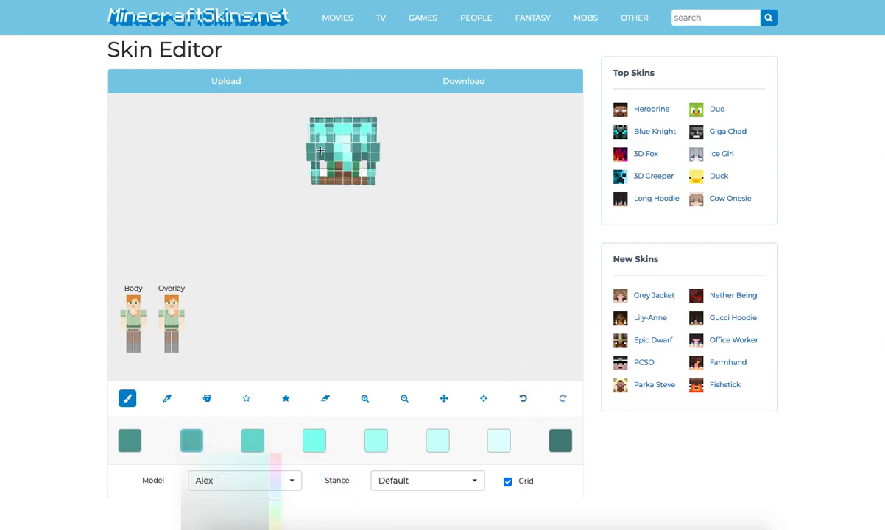
pyautogui.moveTo(454, 197); pyautogui.dragTo(456, 187)
pyautogui.click(173, 306)
pyautogui.click(172, 306)
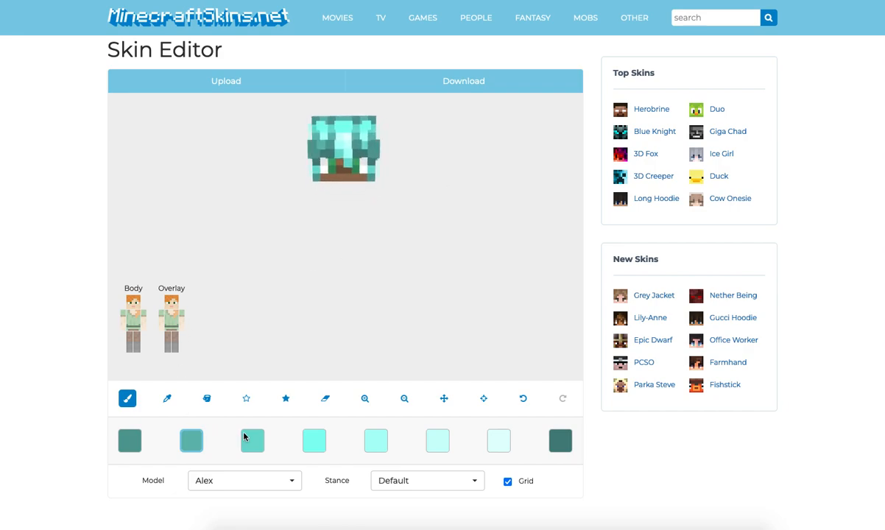
pyautogui.click(251, 440)
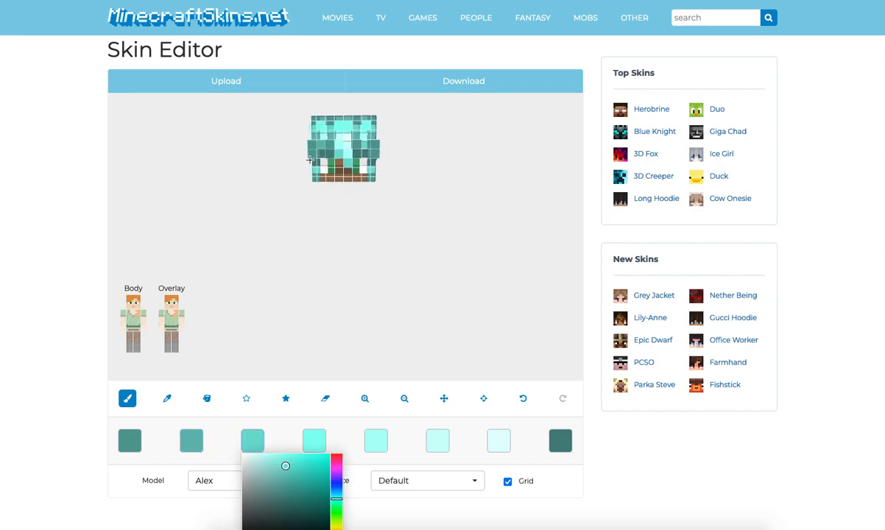
pyautogui.click(169, 304)
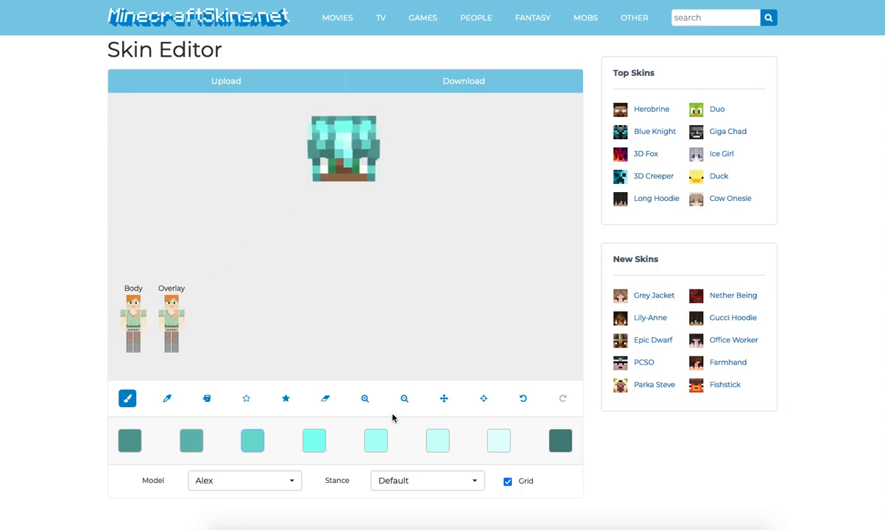
# Highlight the fringe's outer strands on the front of the head, trying pale cyan, near-white and light cyan pixels.
pyautogui.click(437, 439)
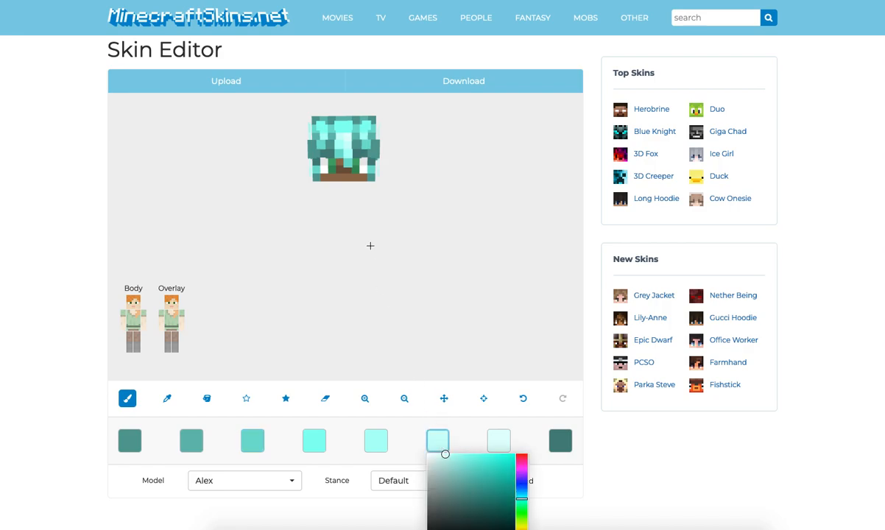
pyautogui.click(323, 136)
pyautogui.click(499, 440)
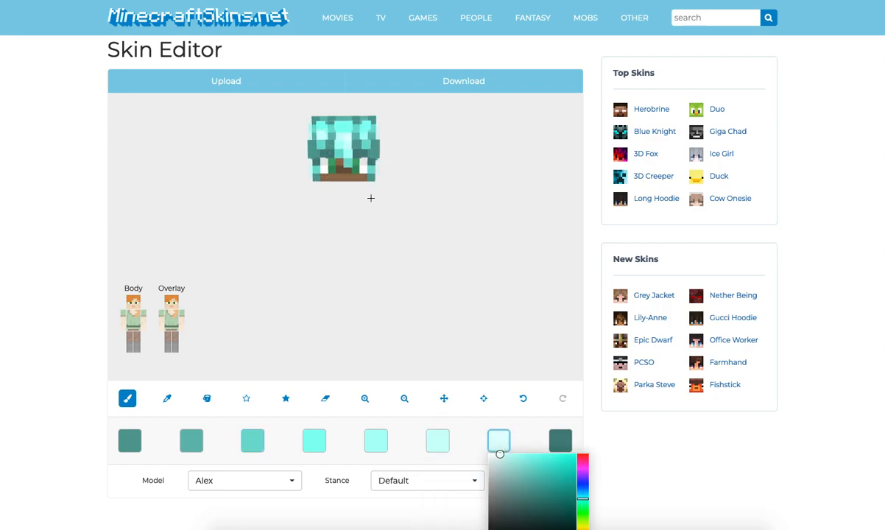
pyautogui.click(304, 129)
pyautogui.click(376, 440)
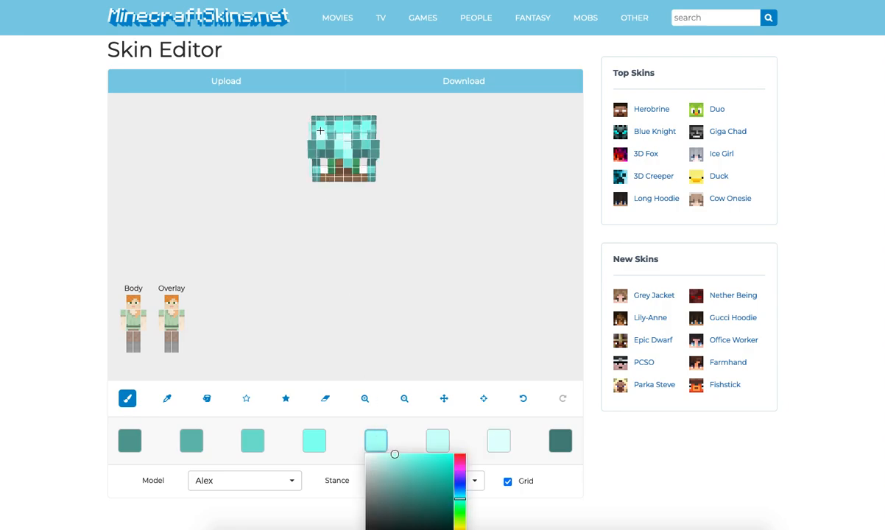
pyautogui.click(321, 136)
pyautogui.click(362, 134)
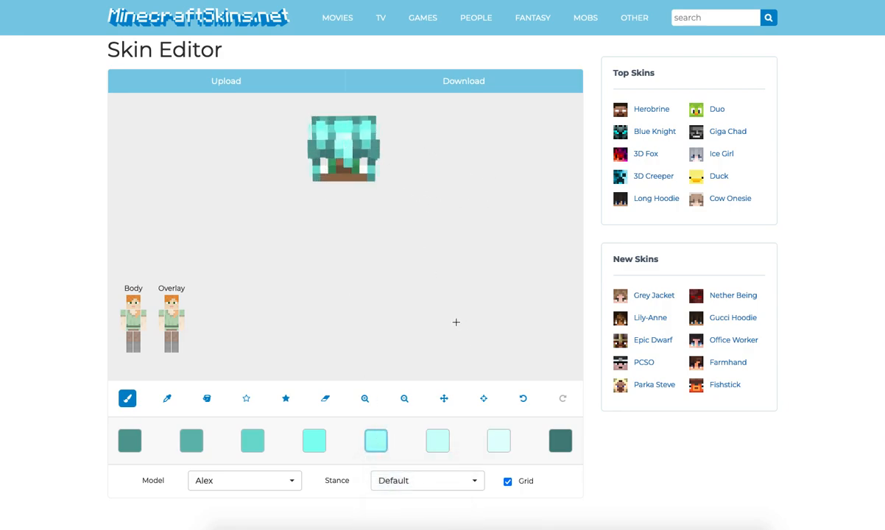
pyautogui.click(437, 440)
pyautogui.click(500, 441)
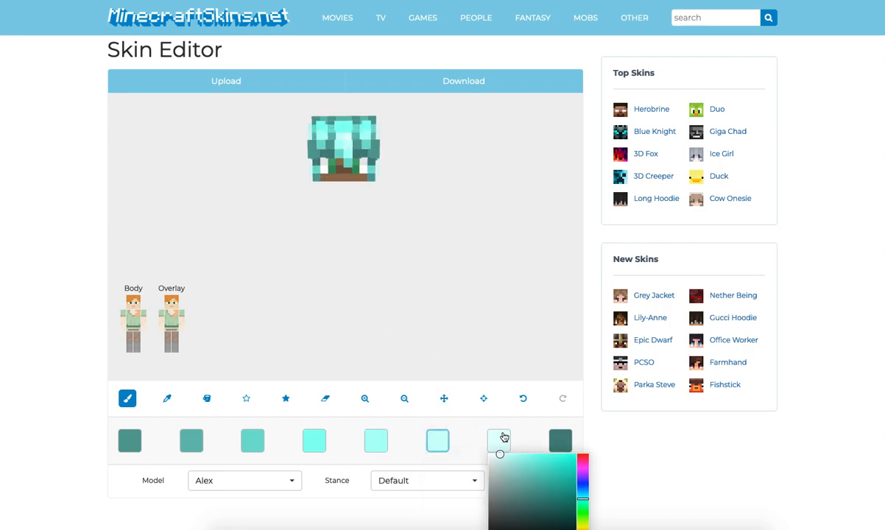
pyautogui.click(360, 151)
pyautogui.click(438, 441)
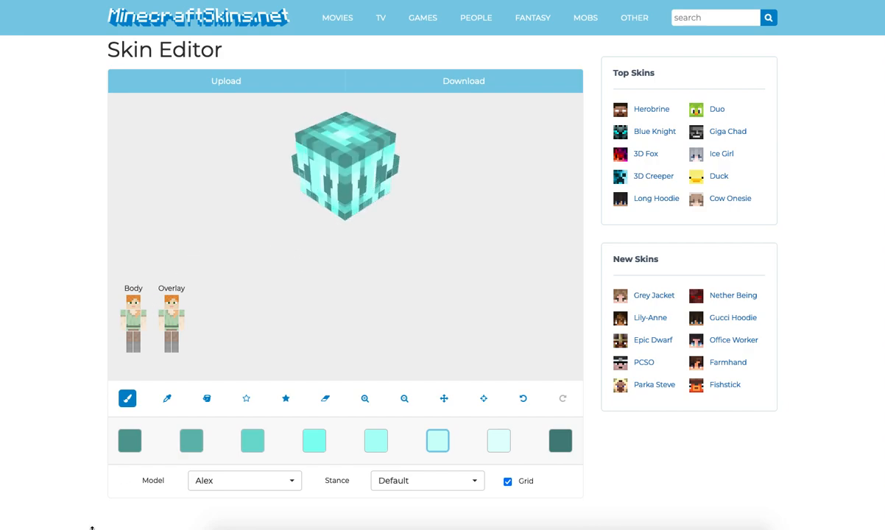
# Paint raised strand pixels along the head's back corners in the two darkest left-hand teal shades of the palette.
pyautogui.click(129, 440)
pyautogui.click(346, 160)
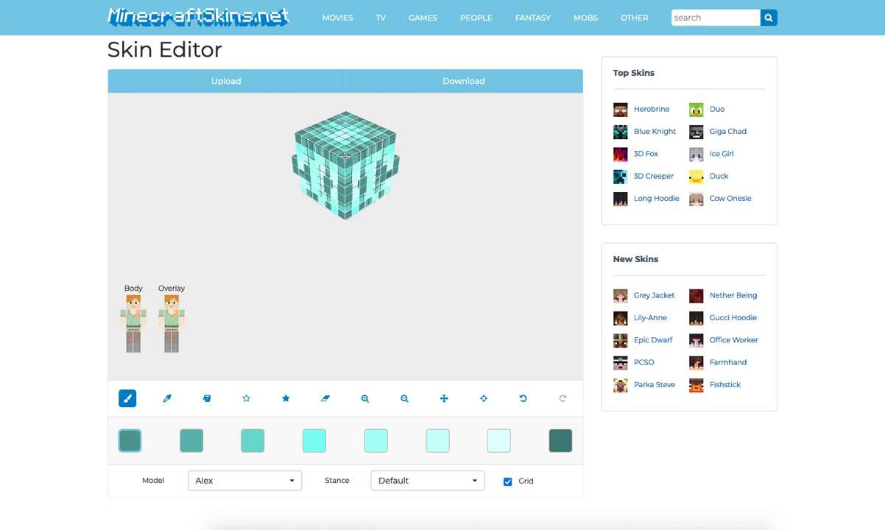
pyautogui.moveTo(234, 148); pyautogui.dragTo(334, 187)
pyautogui.click(192, 440)
pyautogui.click(334, 188)
pyautogui.moveTo(353, 191); pyautogui.dragTo(333, 169)
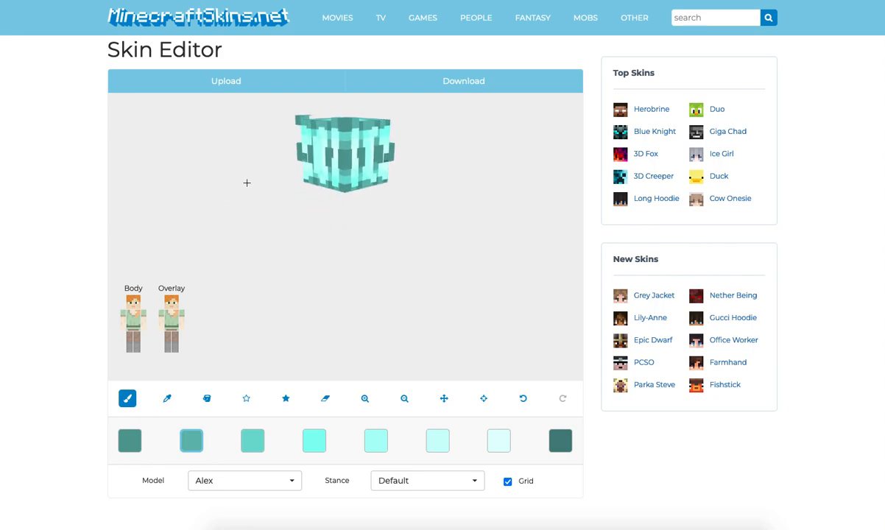
# Add medium teal pixels to the upper part of the strands at the head's back corners.
pyautogui.click(253, 435)
pyautogui.click(348, 129)
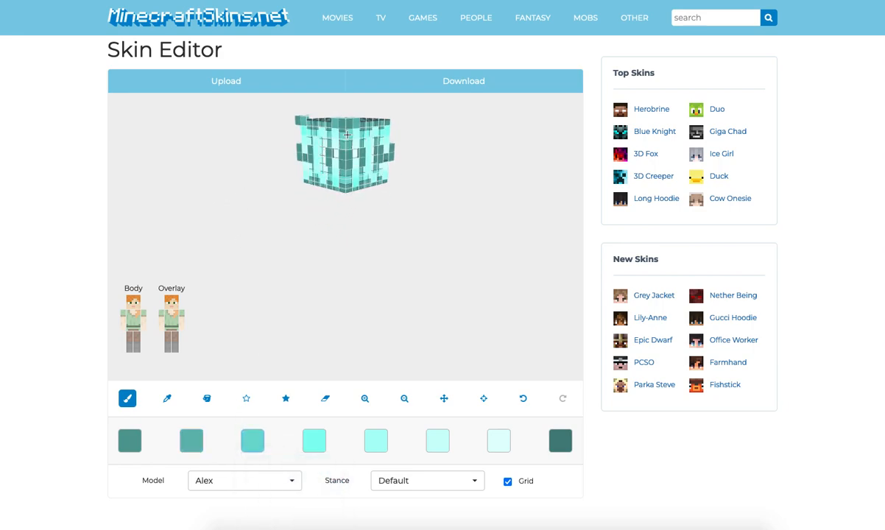
pyautogui.moveTo(259, 142); pyautogui.dragTo(352, 131)
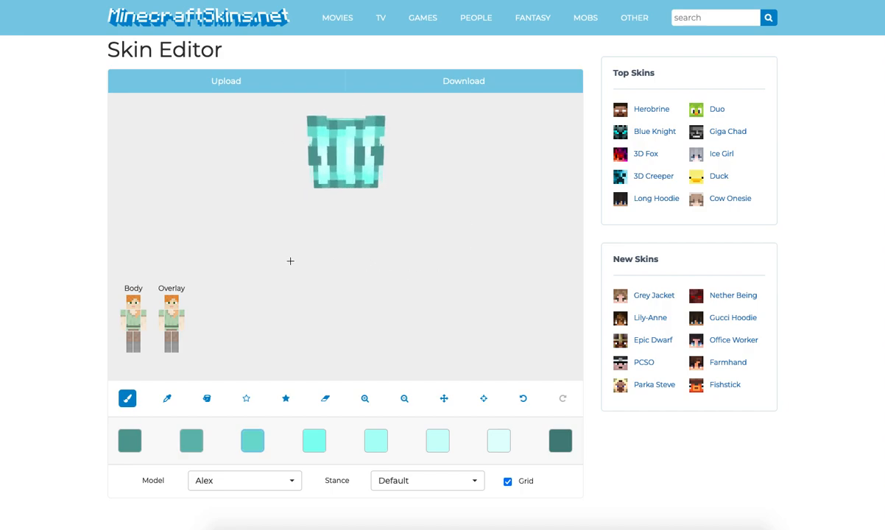
pyautogui.moveTo(220, 264); pyautogui.dragTo(180, 276)
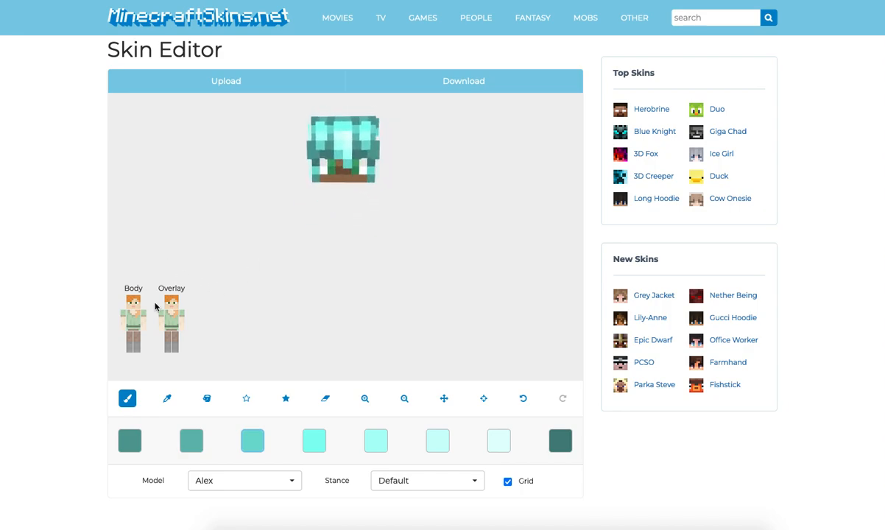
# Show the base torso, arms and legs again to examine the hair on the complete skin.
pyautogui.click(138, 324)
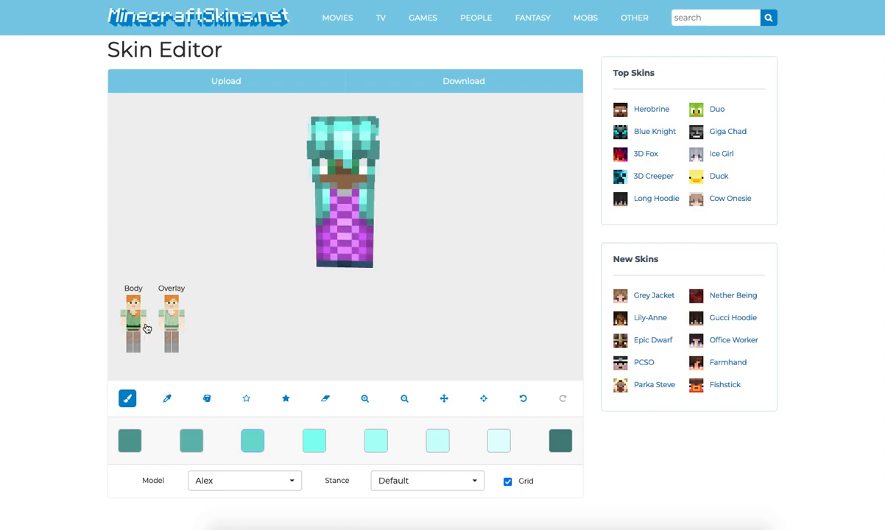
pyautogui.click(131, 340)
pyautogui.click(123, 323)
pyautogui.click(137, 339)
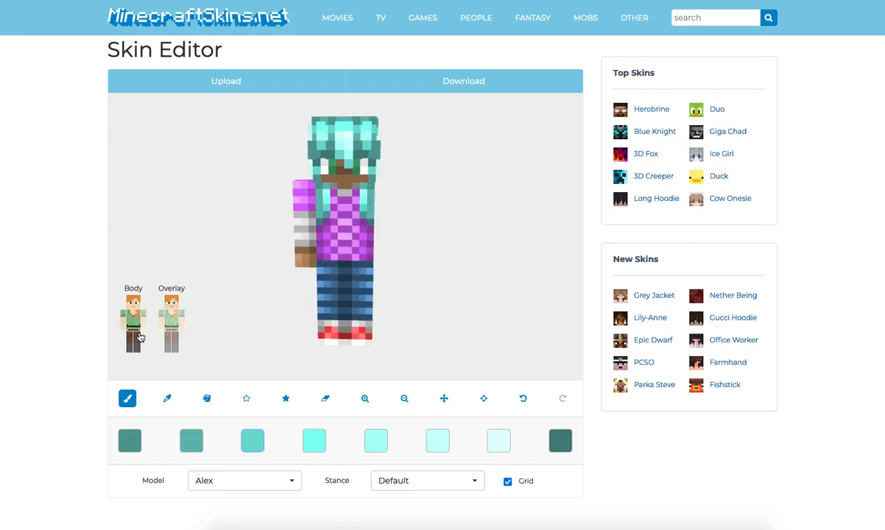
pyautogui.click(143, 320)
pyautogui.moveTo(197, 235); pyautogui.dragTo(164, 246)
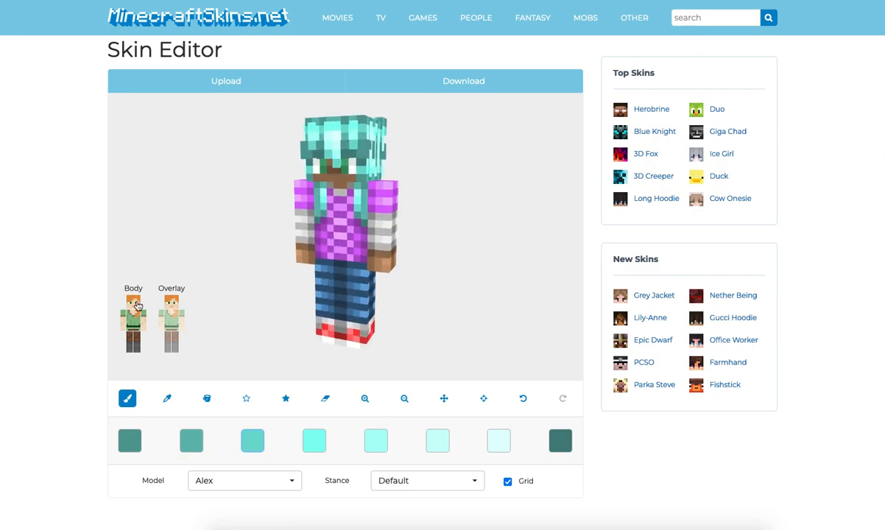
# Isolate the base torso by hiding the head, its overlay, the arms and the legs, and face its back.
pyautogui.click(135, 305)
pyautogui.click(143, 327)
pyautogui.click(138, 343)
pyautogui.click(128, 346)
pyautogui.click(123, 325)
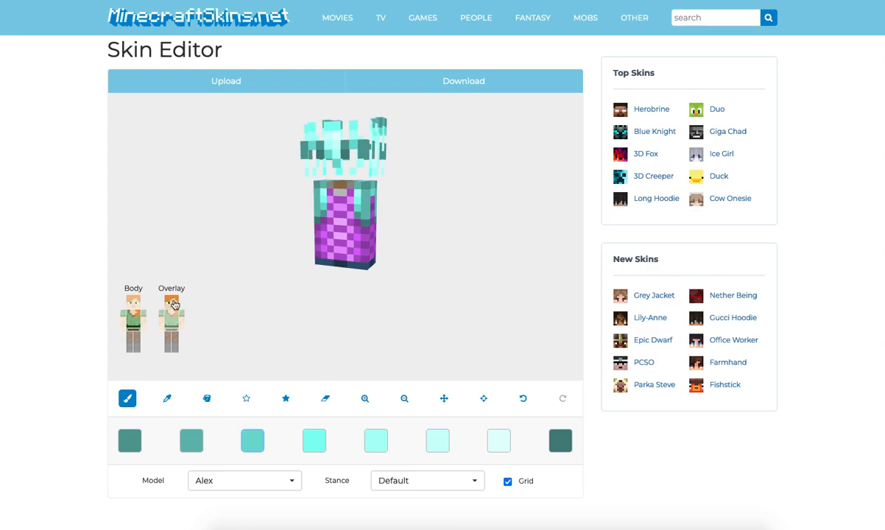
pyautogui.click(173, 303)
pyautogui.moveTo(166, 244); pyautogui.dragTo(303, 223)
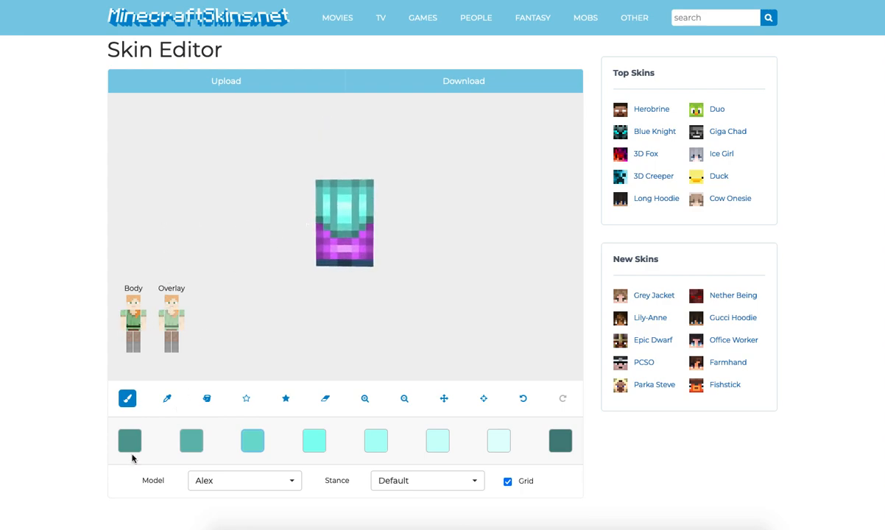
# Show the torso overlay and paint raised hair strands on the torso's back and sides in the second-darkest left-hand teal.
pyautogui.click(130, 440)
pyautogui.click(171, 302)
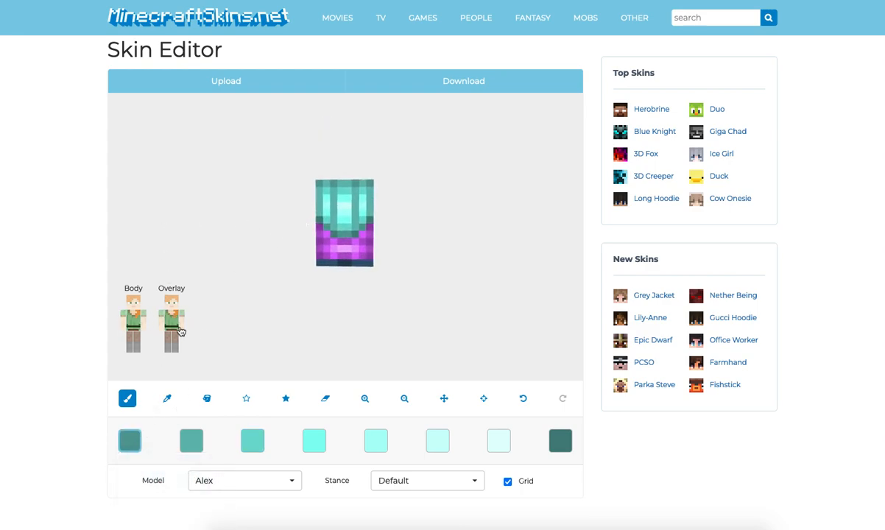
pyautogui.click(193, 440)
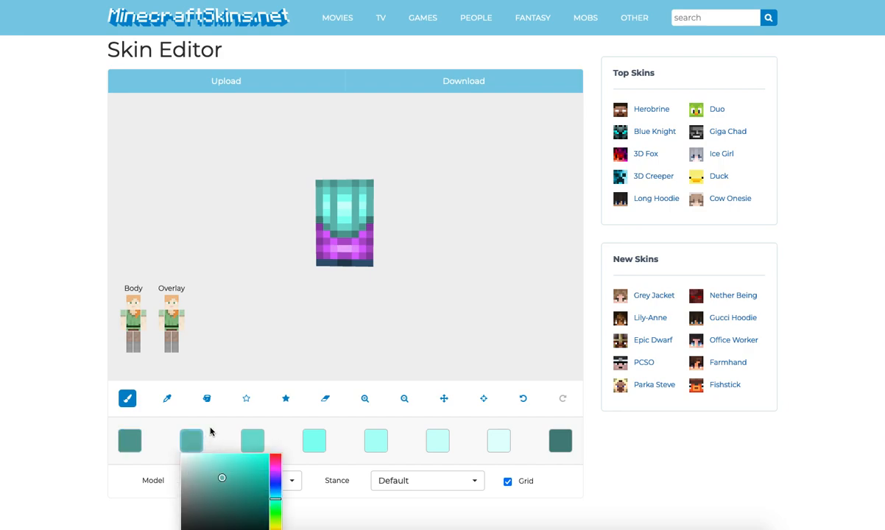
pyautogui.click(333, 202)
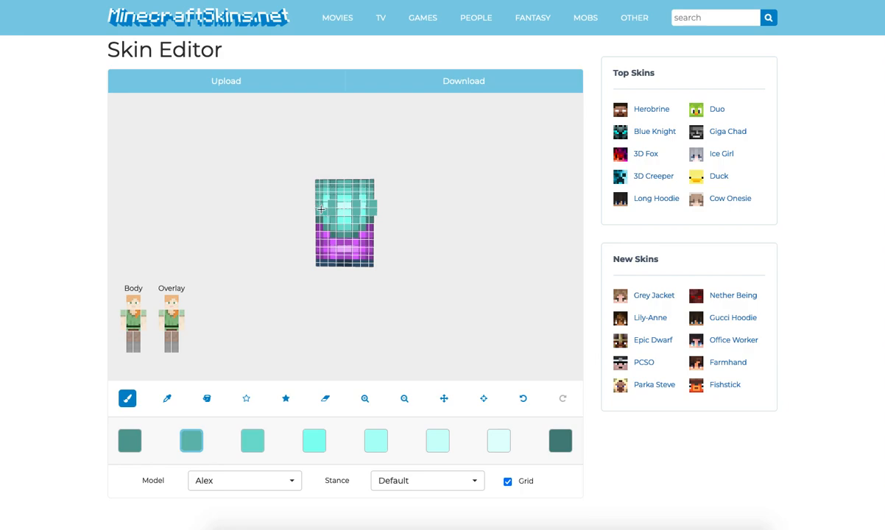
pyautogui.click(523, 399)
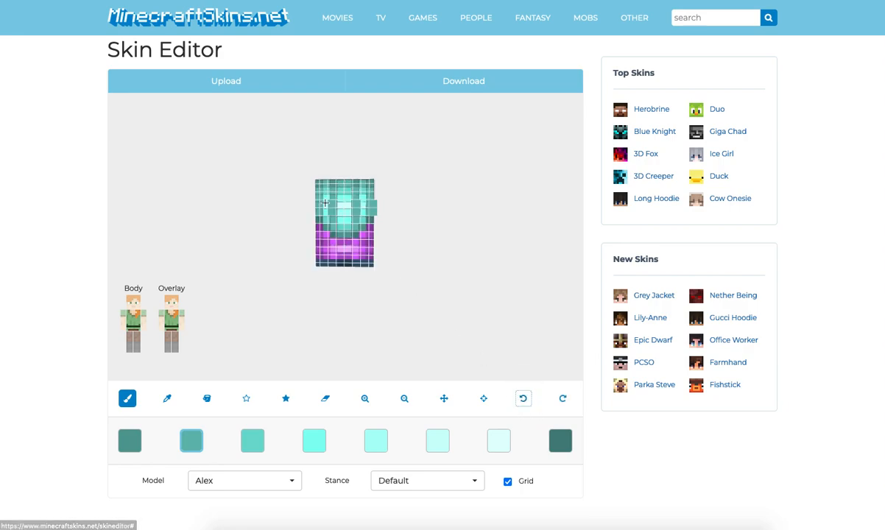
pyautogui.moveTo(316, 211); pyautogui.dragTo(316, 204)
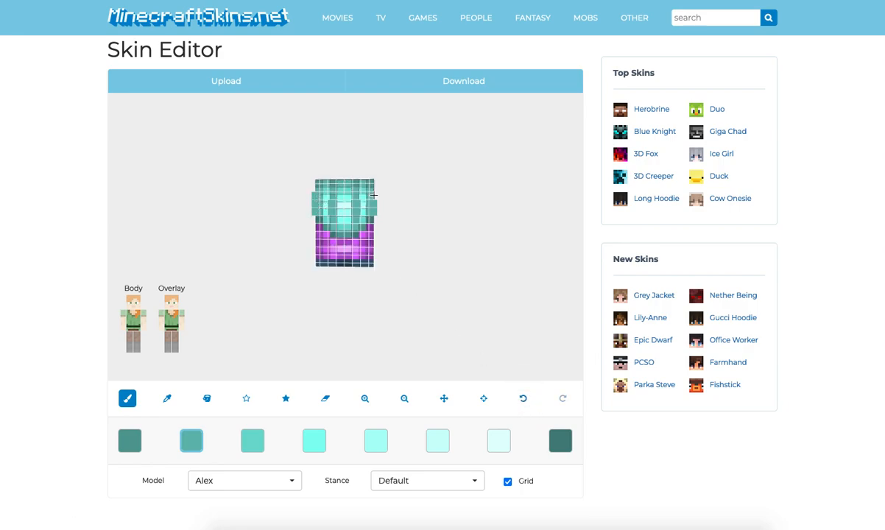
pyautogui.moveTo(468, 211); pyautogui.dragTo(403, 209)
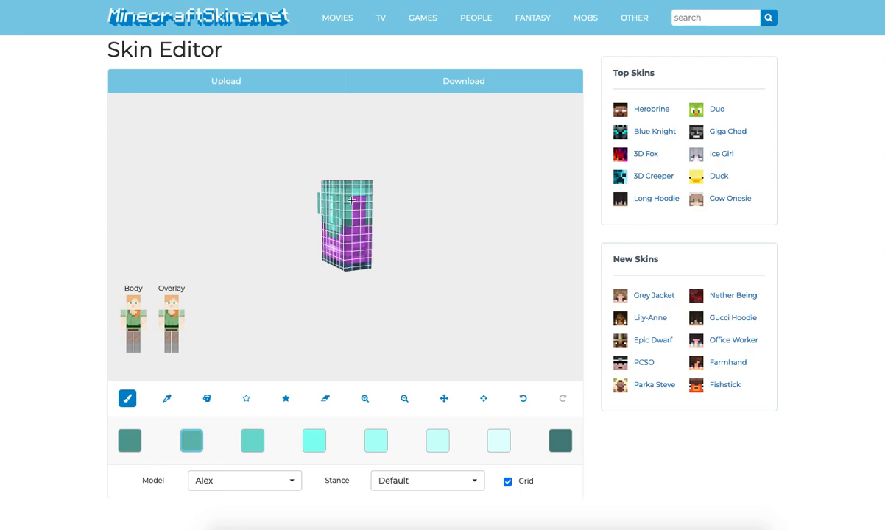
pyautogui.moveTo(349, 208); pyautogui.dragTo(321, 210)
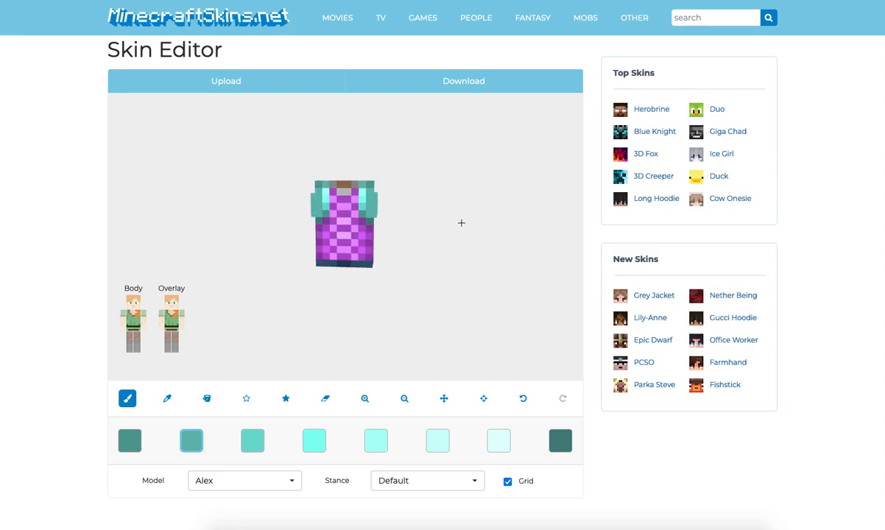
# Show both base arms briefly to check the raised torso hair against them, then hide them and face the back again.
pyautogui.click(124, 326)
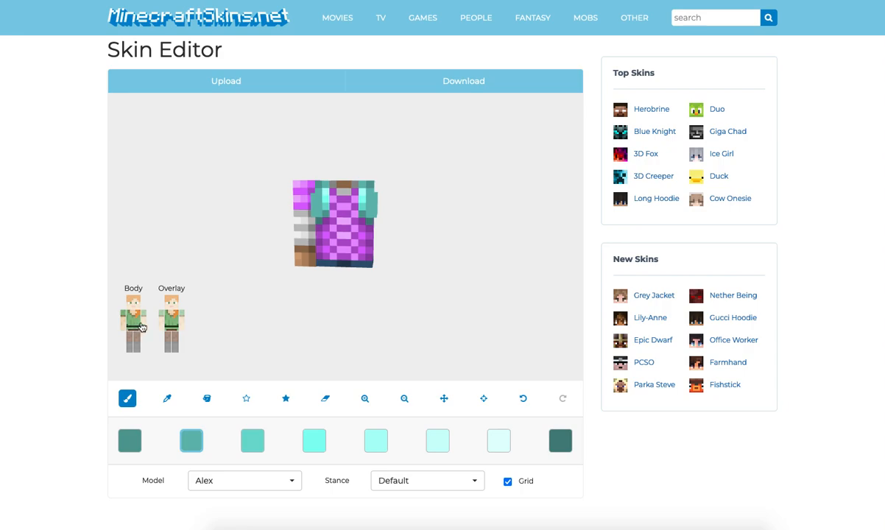
pyautogui.click(142, 326)
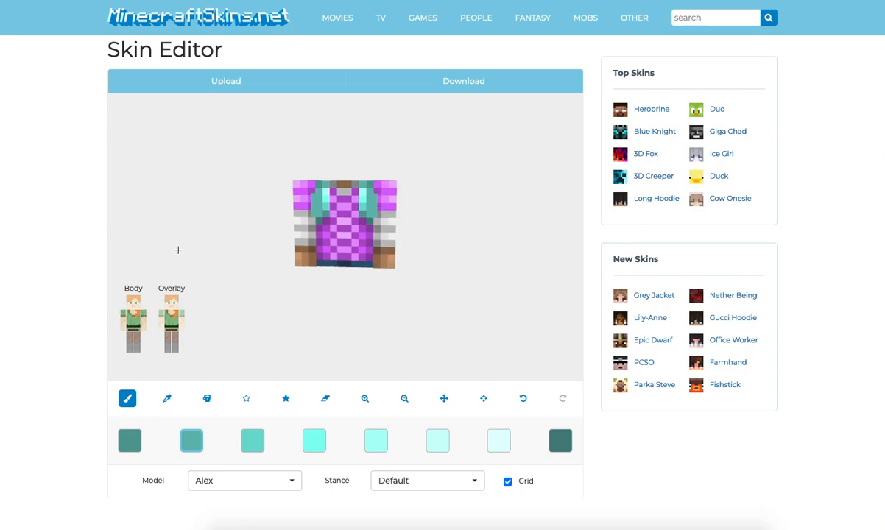
pyautogui.click(140, 310)
pyautogui.click(118, 310)
pyautogui.moveTo(154, 268); pyautogui.dragTo(290, 269)
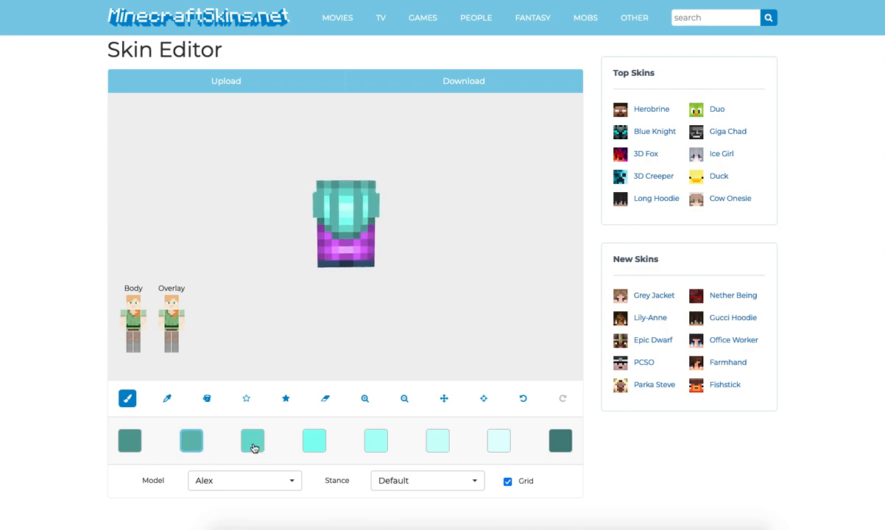
# Fill the raised hair on the torso's back with progressively lighter teals, from medium teal at the lower ends to pale highlights in the centre.
pyautogui.click(253, 448)
pyautogui.click(350, 229)
pyautogui.click(316, 442)
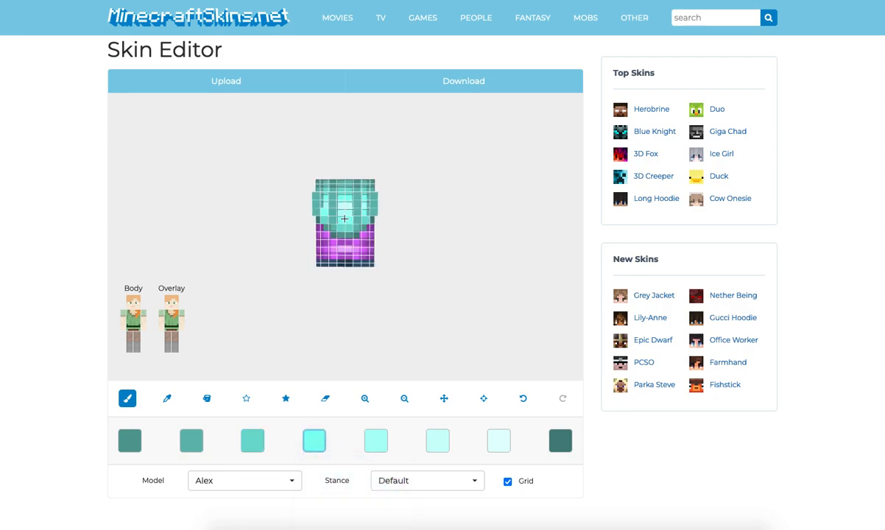
pyautogui.click(376, 440)
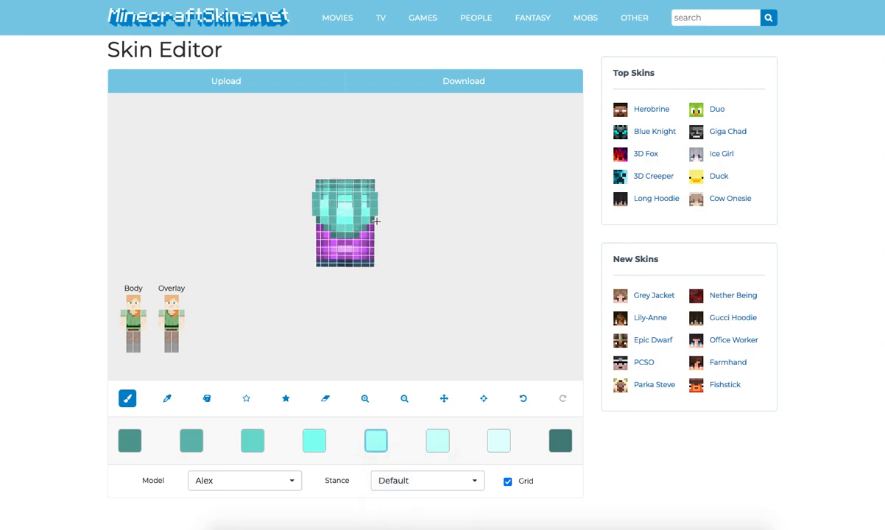
pyautogui.click(437, 440)
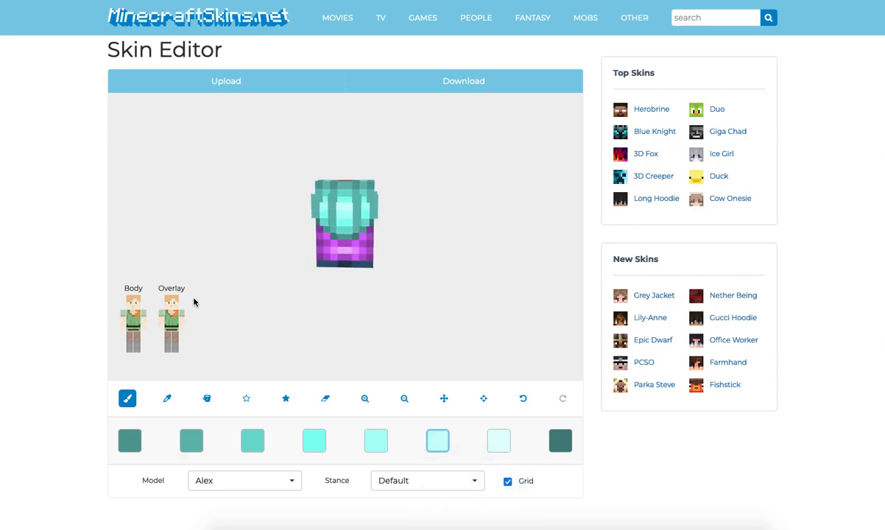
# Toggle the overlay parts and the base torso to examine the raised torso hair on its own and over the body.
pyautogui.click(172, 305)
pyautogui.click(172, 307)
pyautogui.click(172, 325)
pyautogui.click(171, 325)
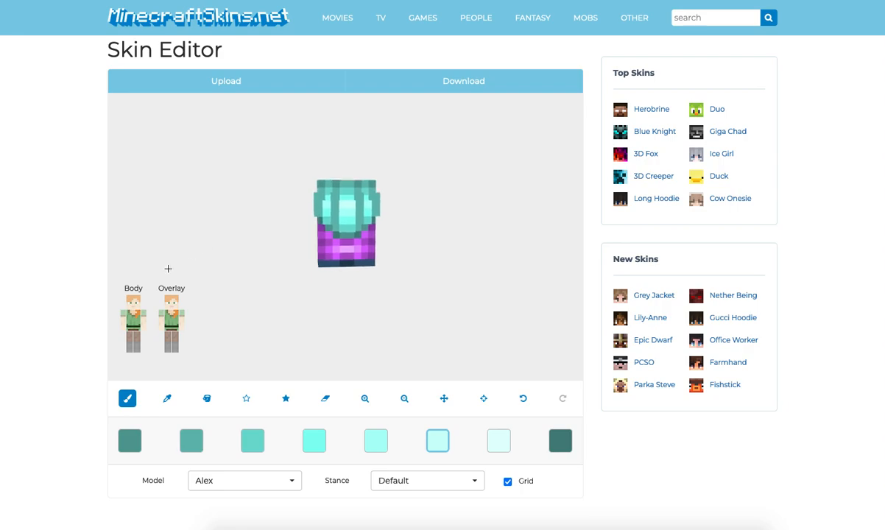
pyautogui.click(131, 308)
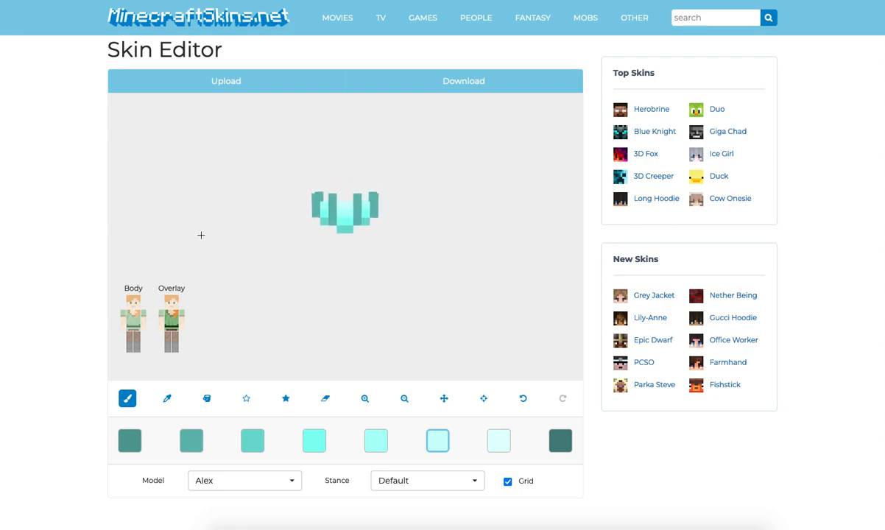
pyautogui.click(130, 308)
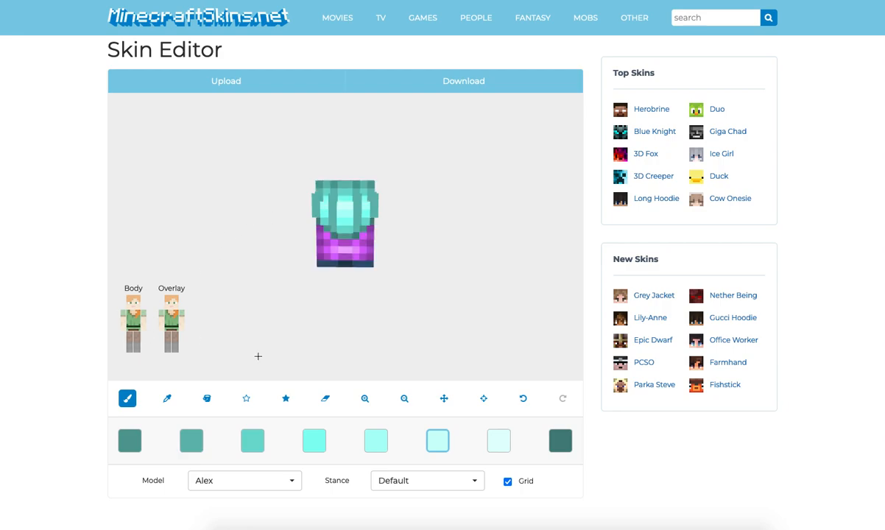
# Erase pixels from the top of the raised central strand on the torso's back and undo the brush stroke made after it.
pyautogui.click(324, 398)
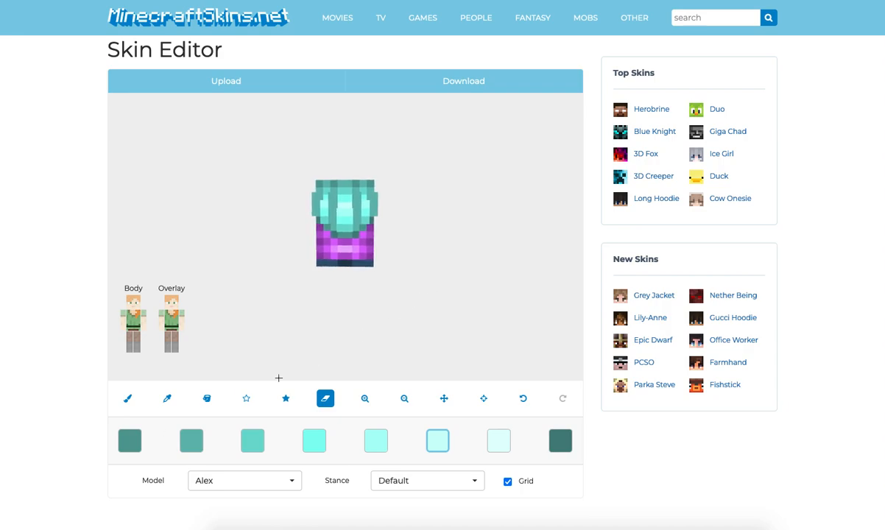
pyautogui.click(128, 398)
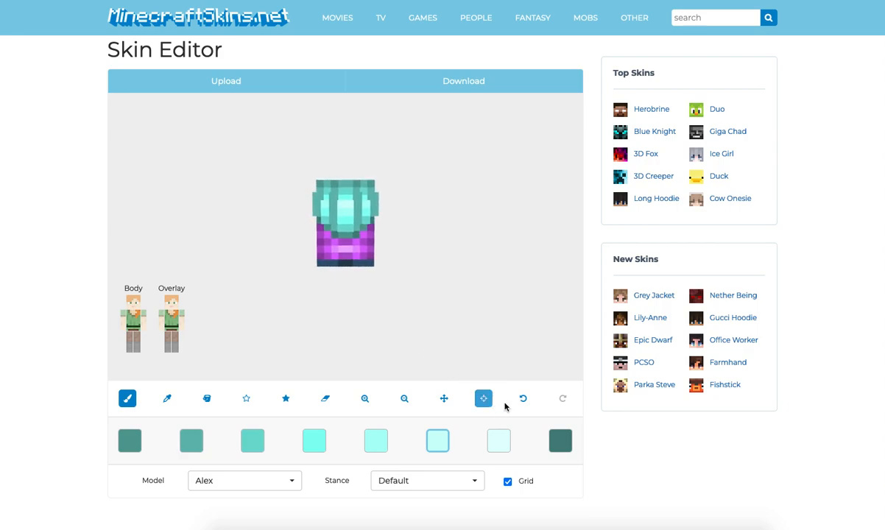
pyautogui.click(523, 398)
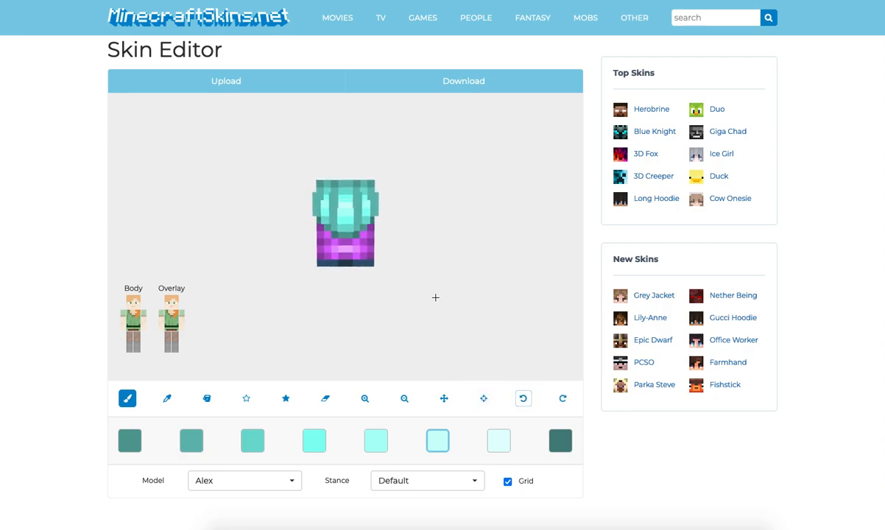
# Show the head and its overlay above the torso to examine the hair from the back and the front.
pyautogui.click(135, 318)
pyautogui.click(162, 317)
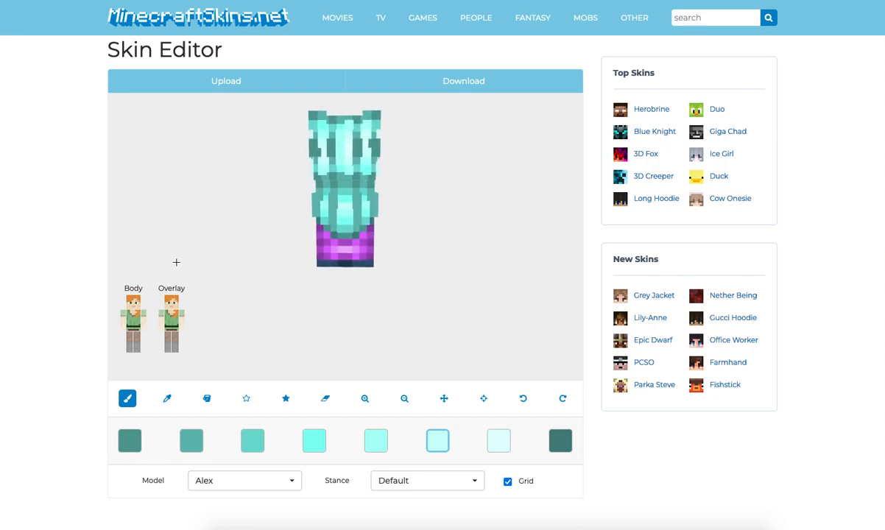
pyautogui.moveTo(178, 259); pyautogui.dragTo(242, 270)
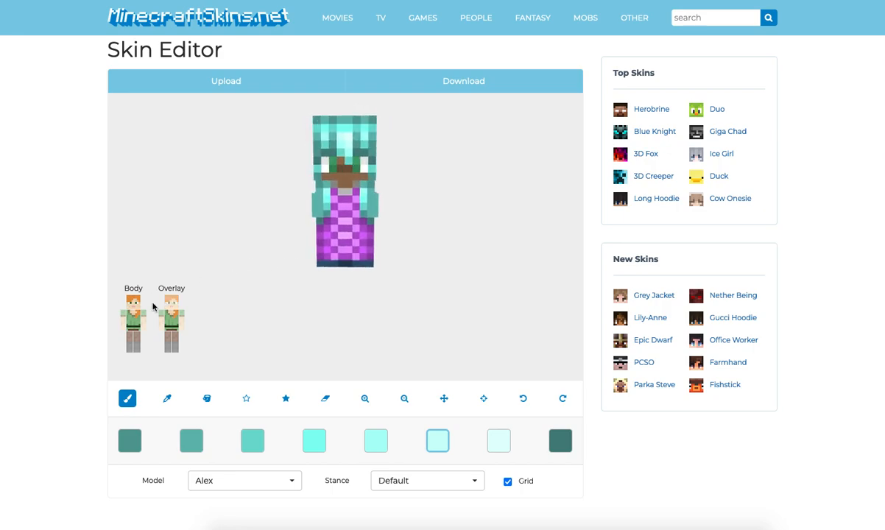
# Isolate the two base arms by hiding the head, the torso and their overlays.
pyautogui.click(134, 302)
pyautogui.click(160, 302)
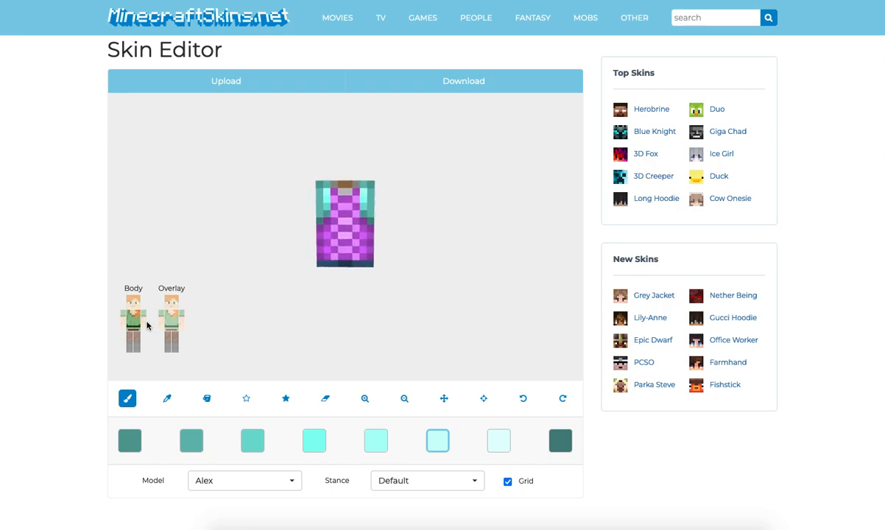
pyautogui.click(131, 326)
pyautogui.click(124, 330)
pyautogui.click(142, 328)
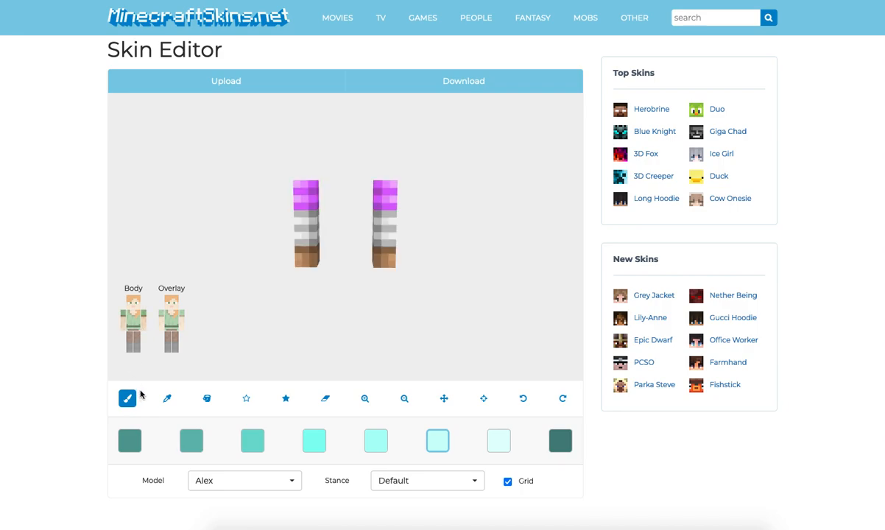
# Sample dark grey, mid grey and light-mid grey from the arms' sleeves into the first three palette colours.
pyautogui.click(165, 399)
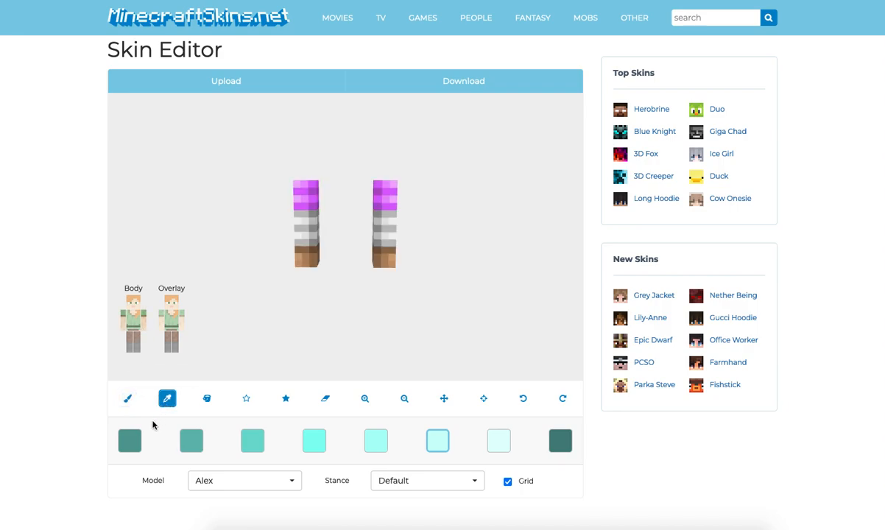
pyautogui.moveTo(332, 291); pyautogui.dragTo(339, 285)
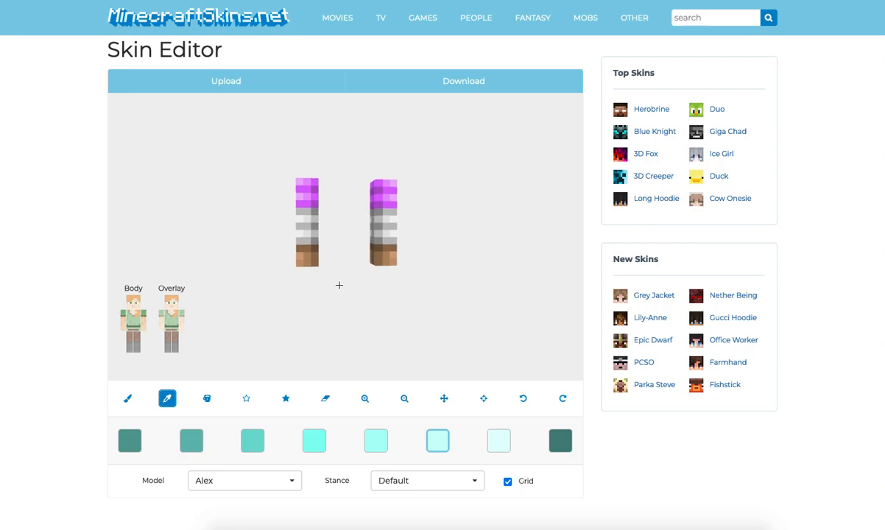
pyautogui.click(129, 441)
pyautogui.click(308, 227)
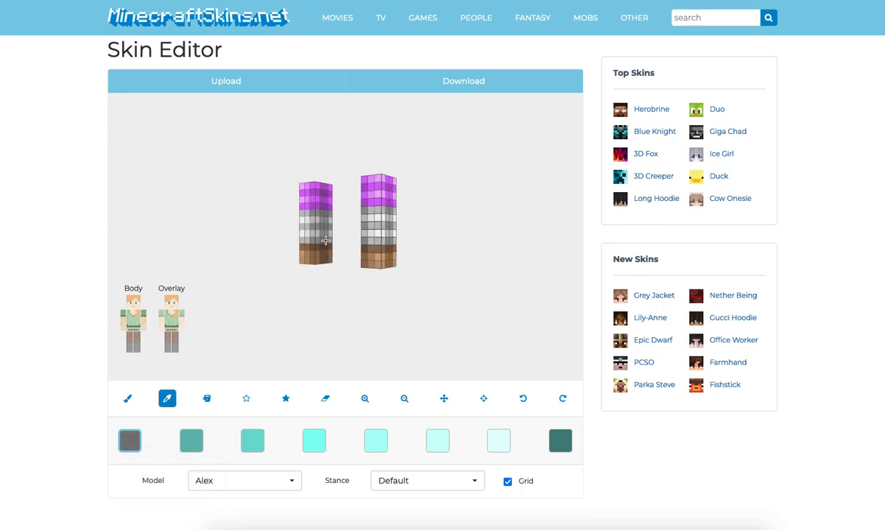
pyautogui.click(192, 441)
pyautogui.click(332, 218)
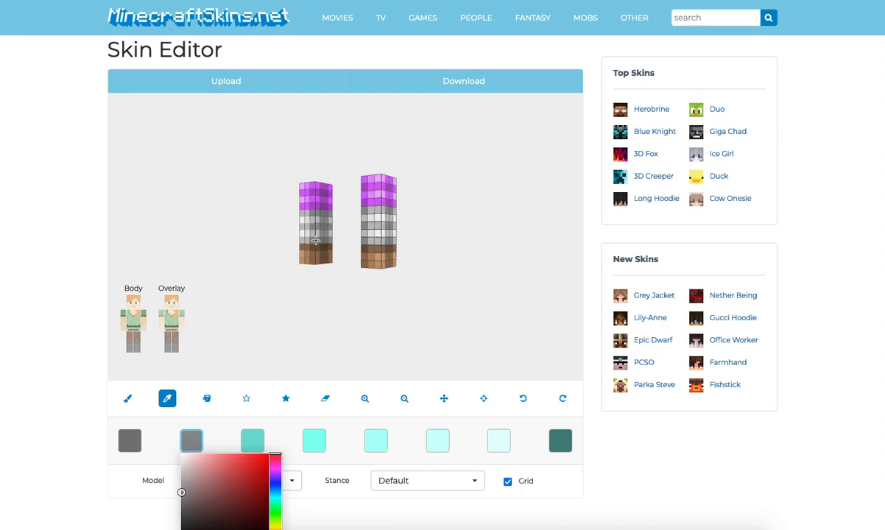
pyautogui.click(253, 441)
pyautogui.click(305, 240)
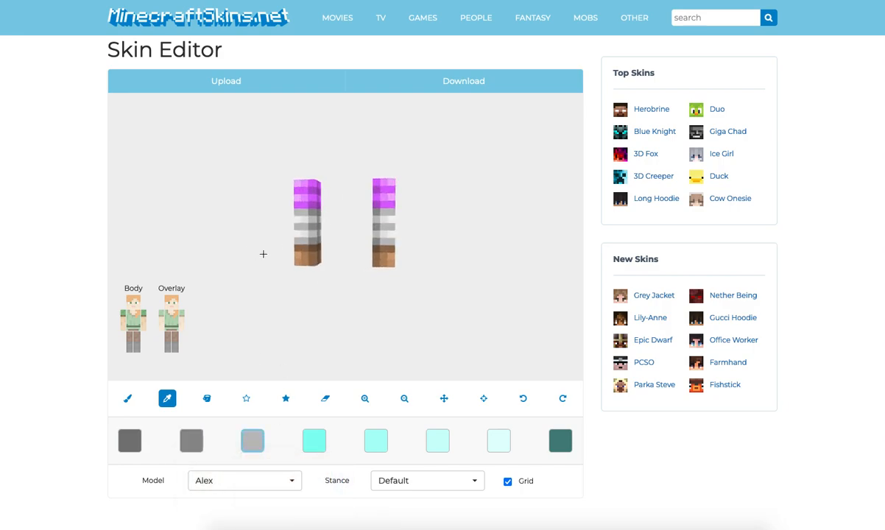
# Sample the sleeves' light grey and near-white into the fourth and fifth palette colours, and set the sixth to bright cyan.
pyautogui.click(314, 440)
pyautogui.click(305, 234)
pyautogui.click(375, 440)
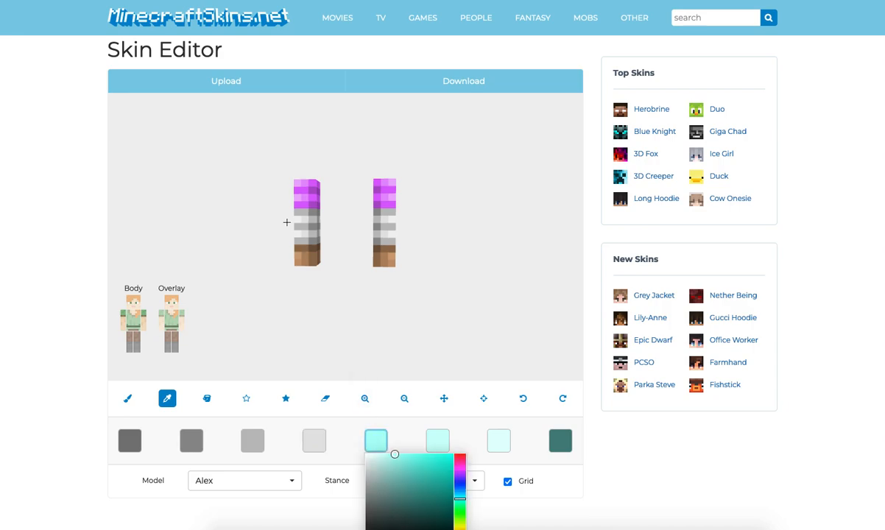
pyautogui.click(297, 234)
pyautogui.click(438, 440)
pyautogui.click(516, 454)
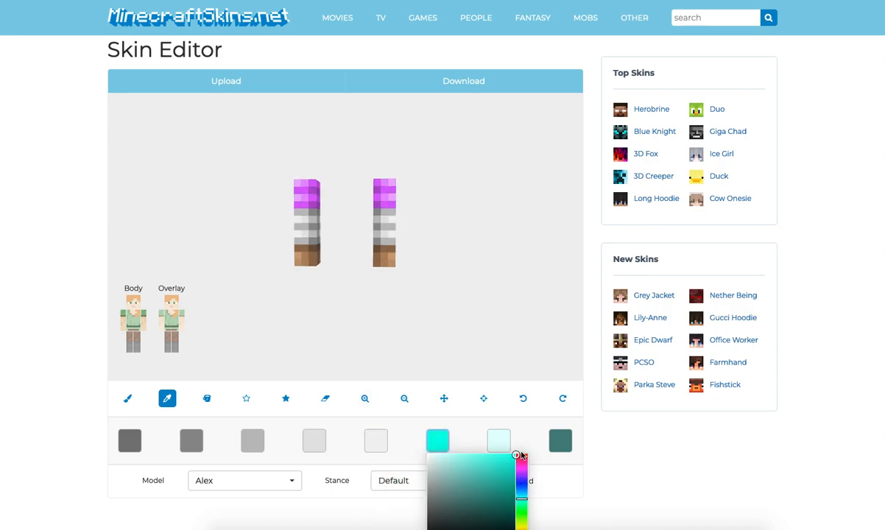
# Show the arms' overlays and paint raised cuffs around the lower grey sleeves, using dark grey and mid grey for the shaded sides.
pyautogui.click(128, 398)
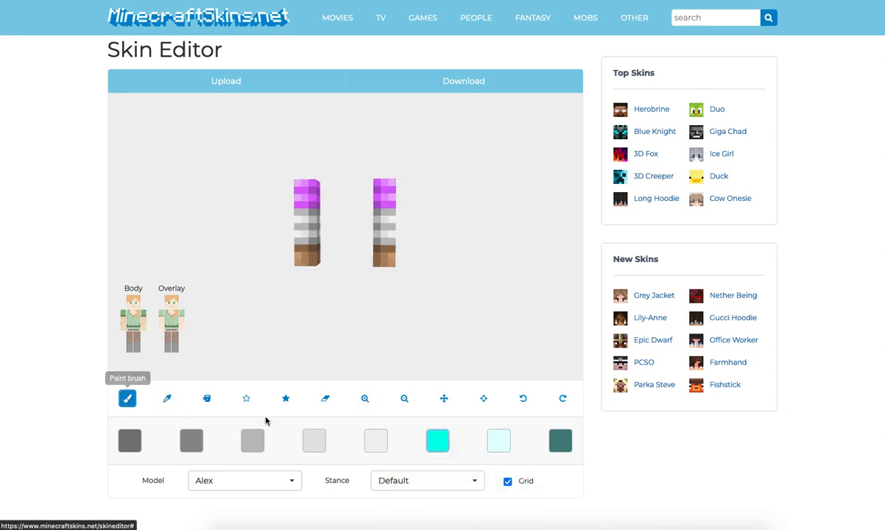
pyautogui.click(131, 441)
pyautogui.click(151, 298)
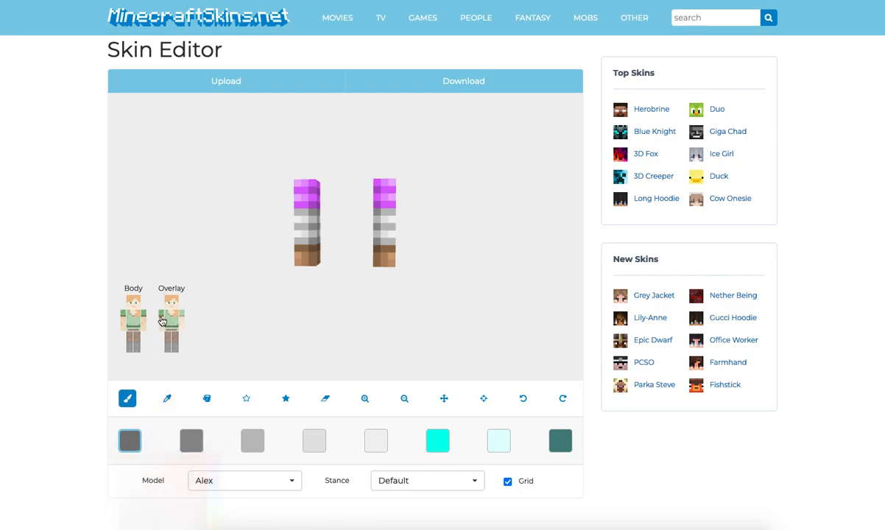
pyautogui.moveTo(259, 326); pyautogui.dragTo(364, 240)
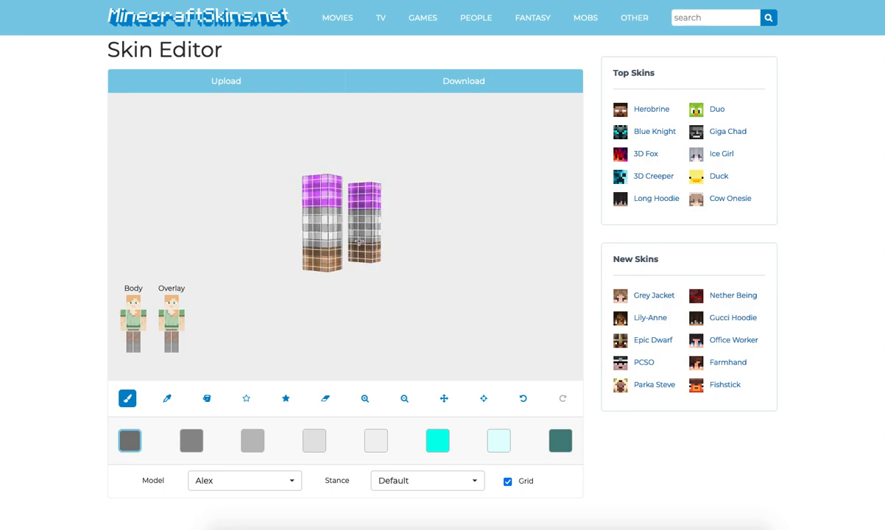
pyautogui.click(191, 440)
pyautogui.click(375, 232)
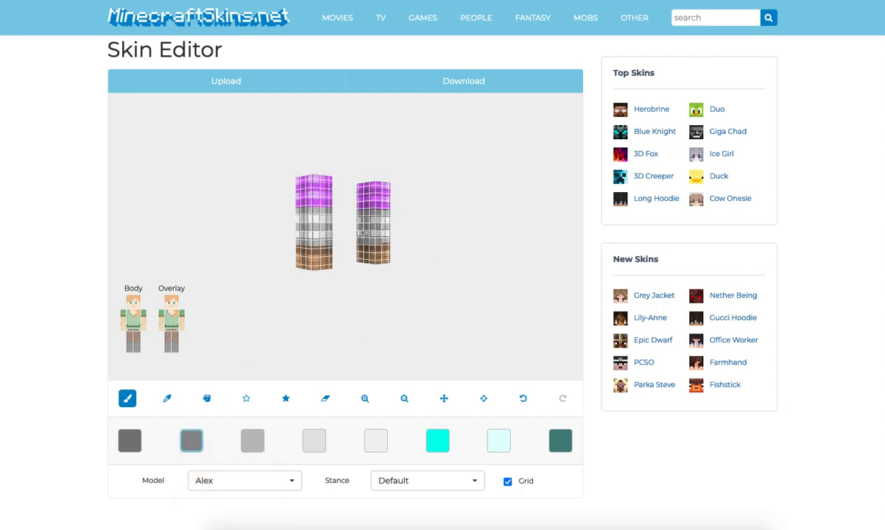
pyautogui.moveTo(390, 232); pyautogui.dragTo(321, 249)
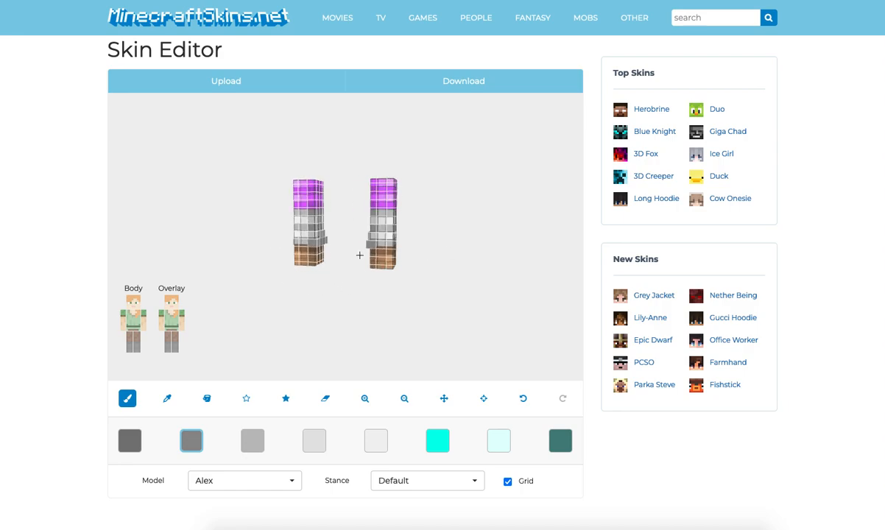
# Extend the raised cuffs around both arms in light-mid grey and check them beside the torso.
pyautogui.click(254, 439)
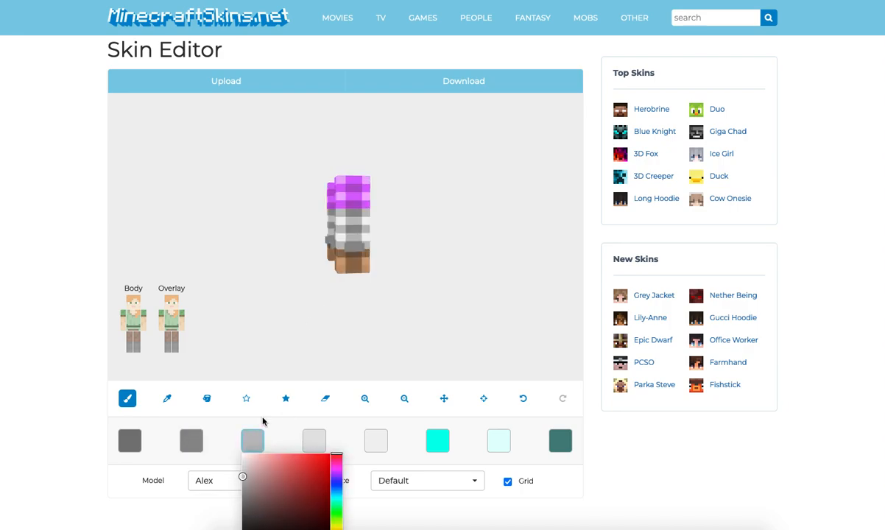
pyautogui.click(340, 248)
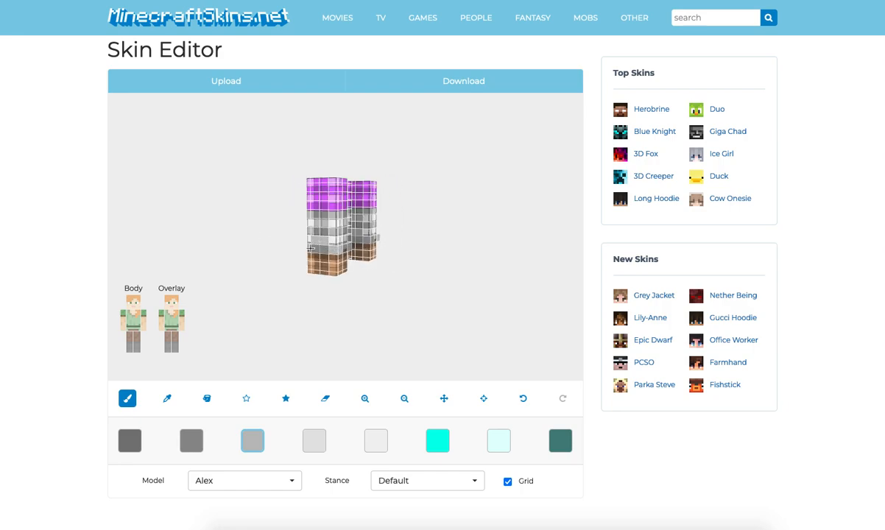
pyautogui.moveTo(288, 248); pyautogui.dragTo(458, 252)
pyautogui.click(130, 315)
pyautogui.moveTo(151, 293); pyautogui.dragTo(135, 265)
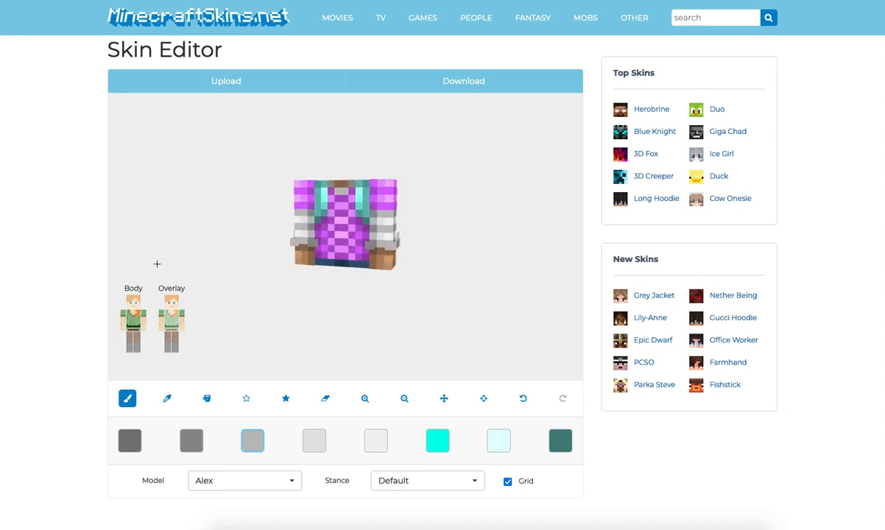
pyautogui.click(121, 326)
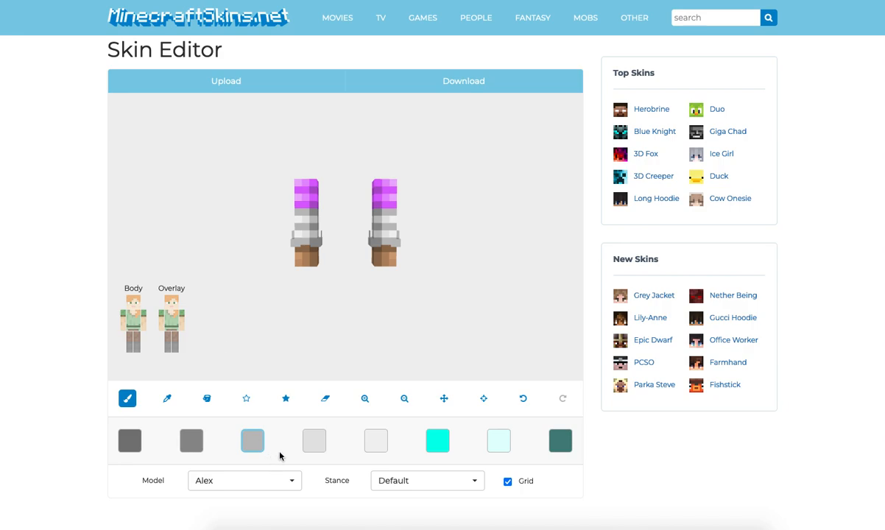
# Build up the cuffs' uneven upper row with light grey, near-white and light-mid grey overlay pixels, and compare them with the torso.
pyautogui.click(304, 445)
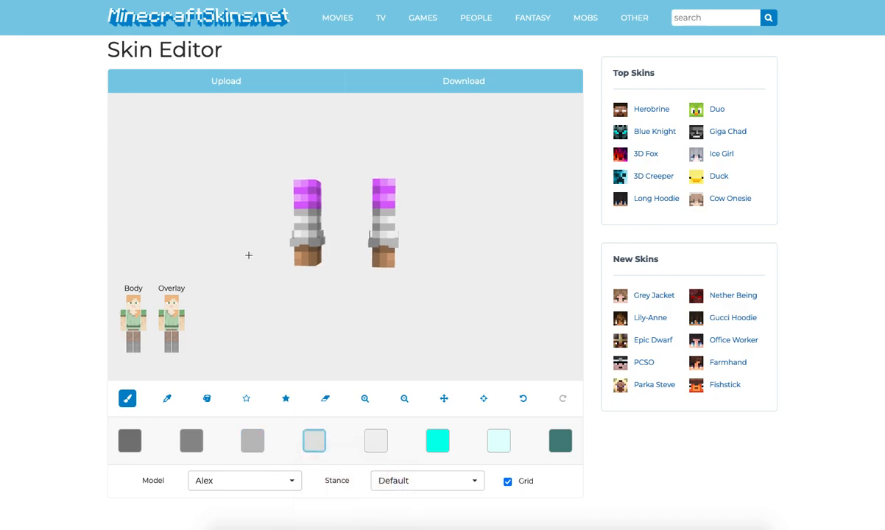
pyautogui.click(253, 441)
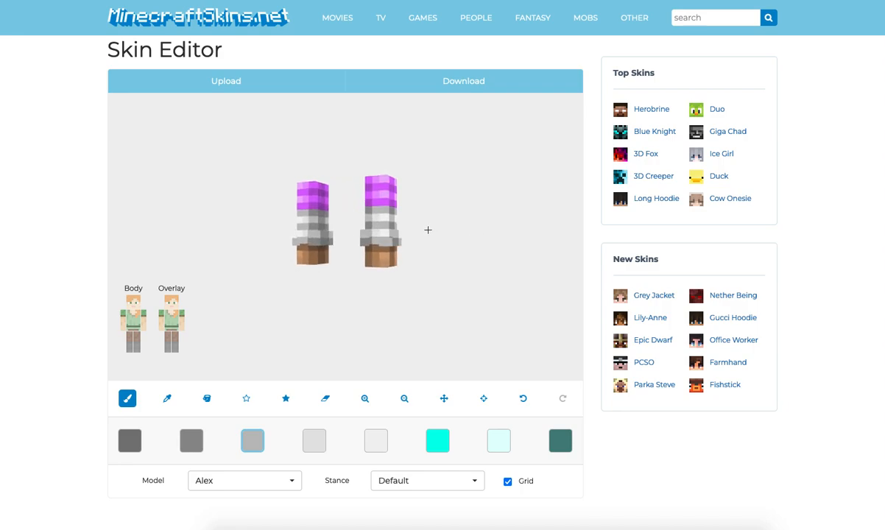
pyautogui.click(374, 442)
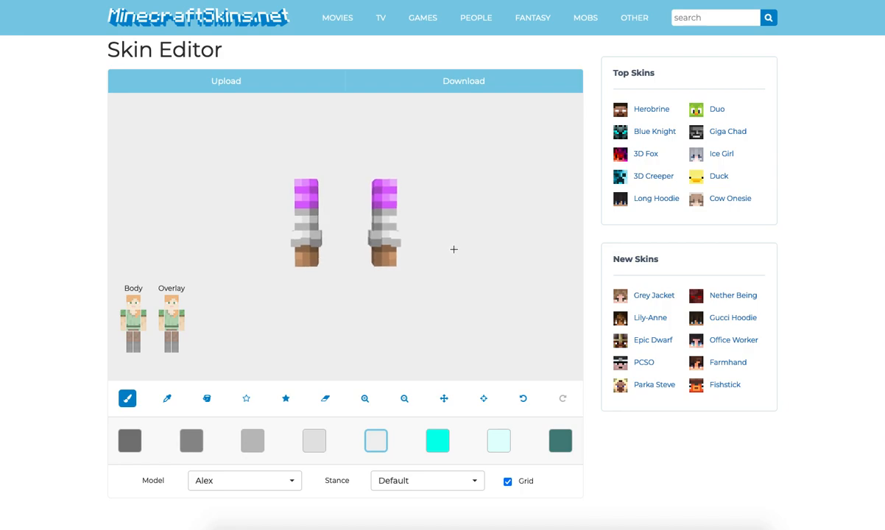
pyautogui.click(258, 442)
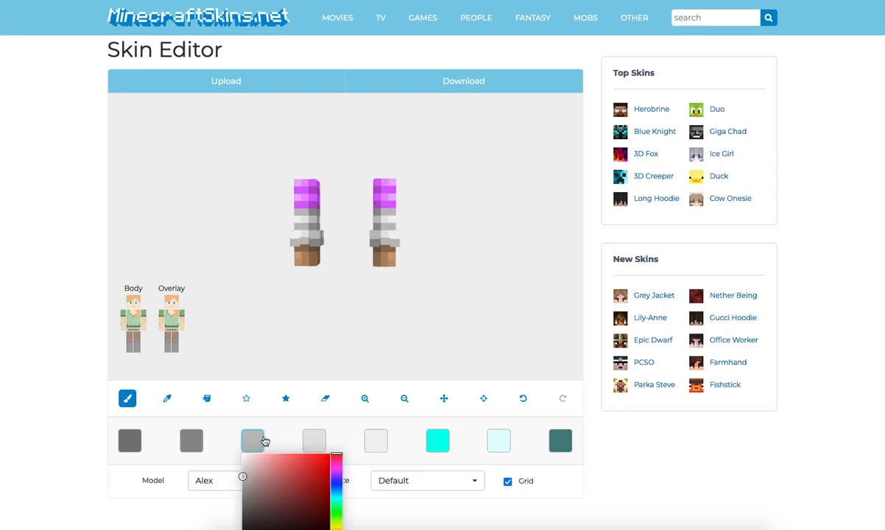
pyautogui.click(369, 249)
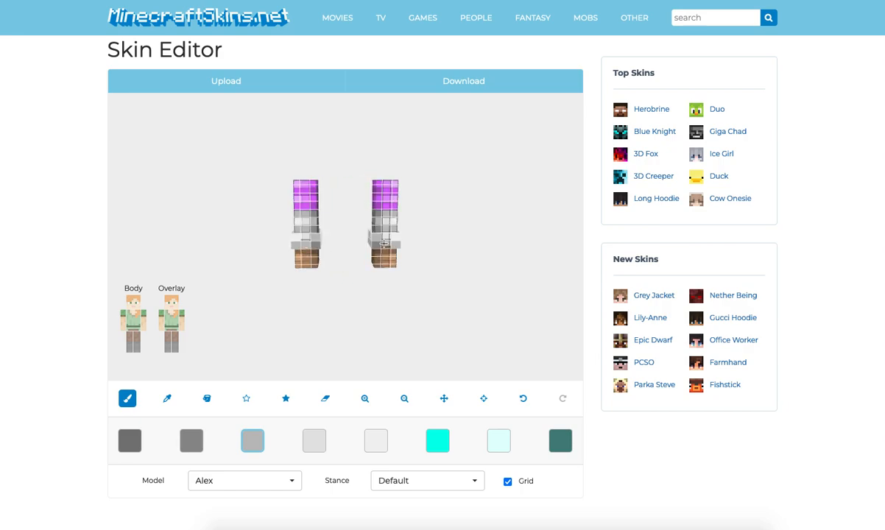
pyautogui.click(131, 327)
pyautogui.moveTo(172, 253)
pyautogui.mouseDown()
pyautogui.moveTo(226, 255)
pyautogui.moveTo(274, 241)
pyautogui.moveTo(182, 254)
pyautogui.mouseUp()
pyautogui.click(165, 329)
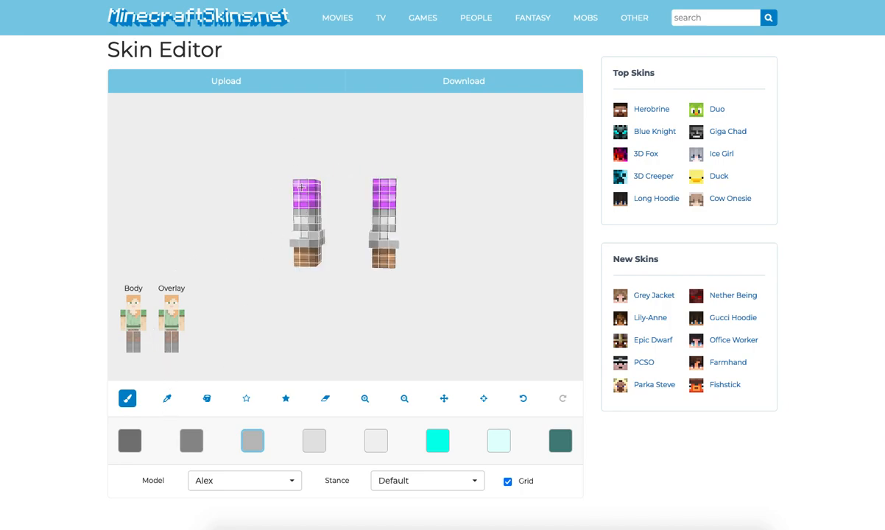
# Sample dark purple, mid purple and bright purple from the upper sleeves into the first three palette colours.
pyautogui.click(167, 399)
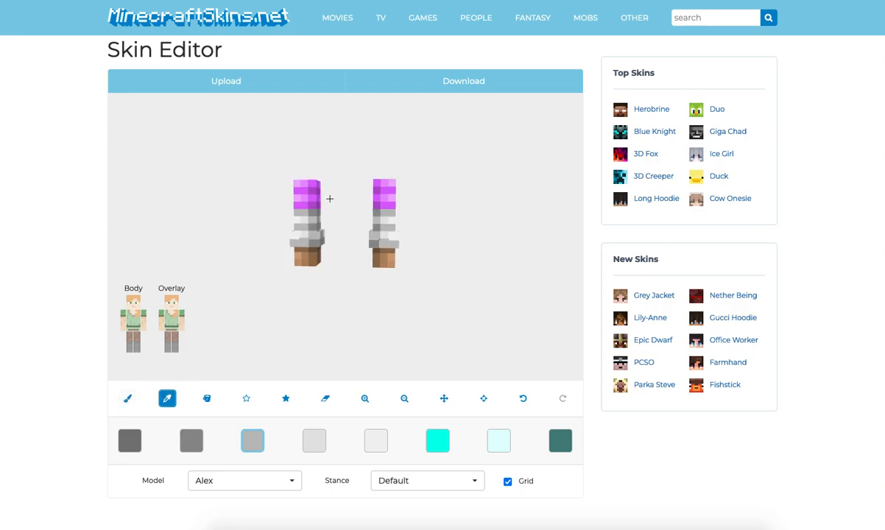
pyautogui.click(307, 193)
pyautogui.click(127, 448)
pyautogui.click(306, 190)
pyautogui.click(193, 443)
pyautogui.click(296, 192)
pyautogui.click(253, 440)
pyautogui.click(301, 207)
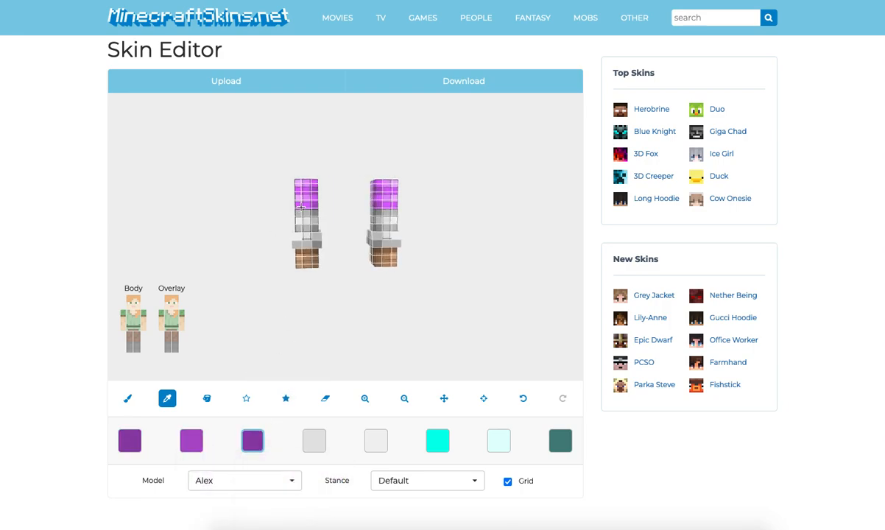
# Sample the upper sleeves' light purple and pale purple into the fourth and fifth palette colours.
pyautogui.click(315, 442)
pyautogui.click(298, 185)
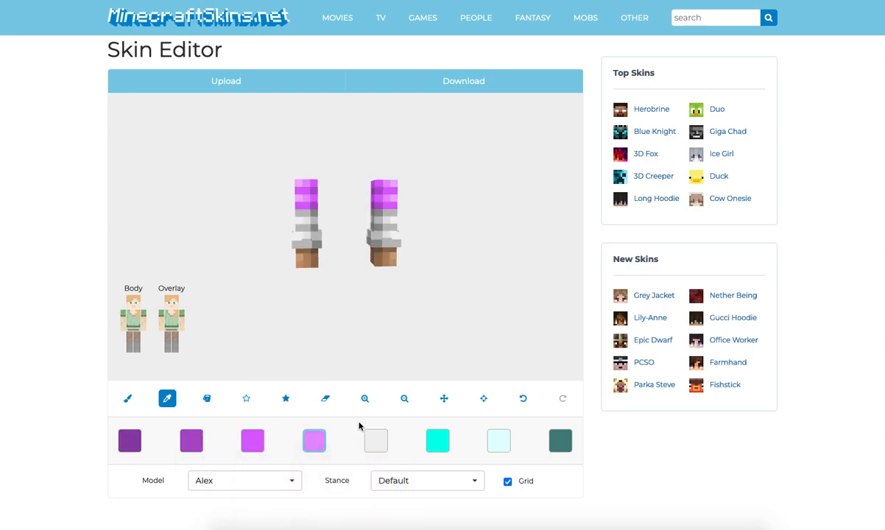
pyautogui.click(376, 441)
pyautogui.click(298, 185)
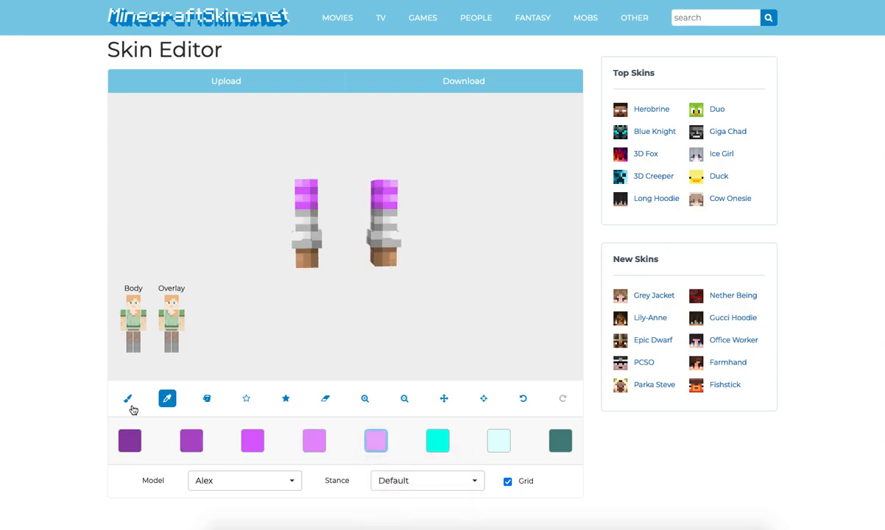
# Paint the shaded sides of a raised band on both upper sleeves' overlays in dark purple and mid purple.
pyautogui.click(128, 399)
pyautogui.click(437, 440)
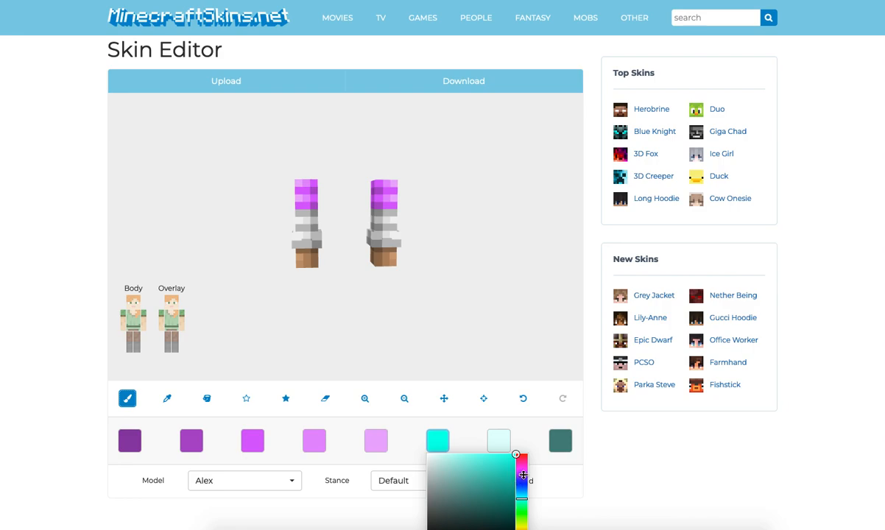
pyautogui.click(130, 440)
pyautogui.click(236, 234)
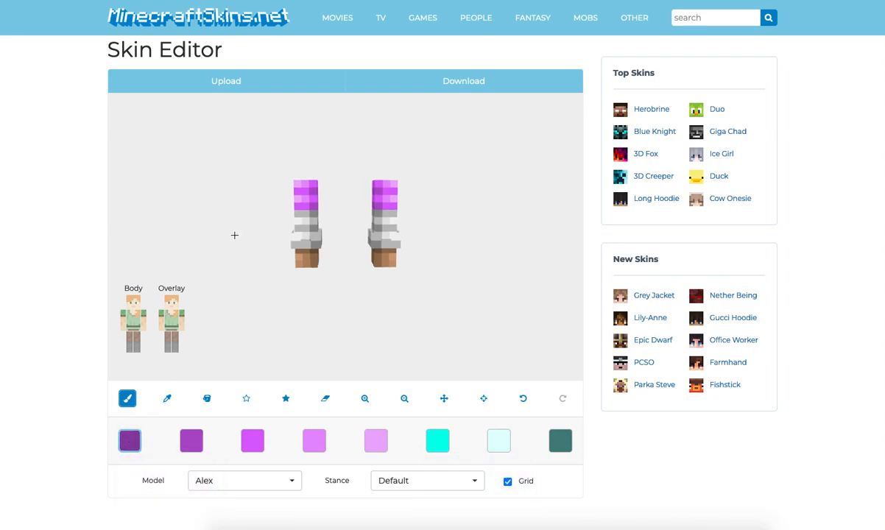
pyautogui.moveTo(251, 194); pyautogui.dragTo(361, 205)
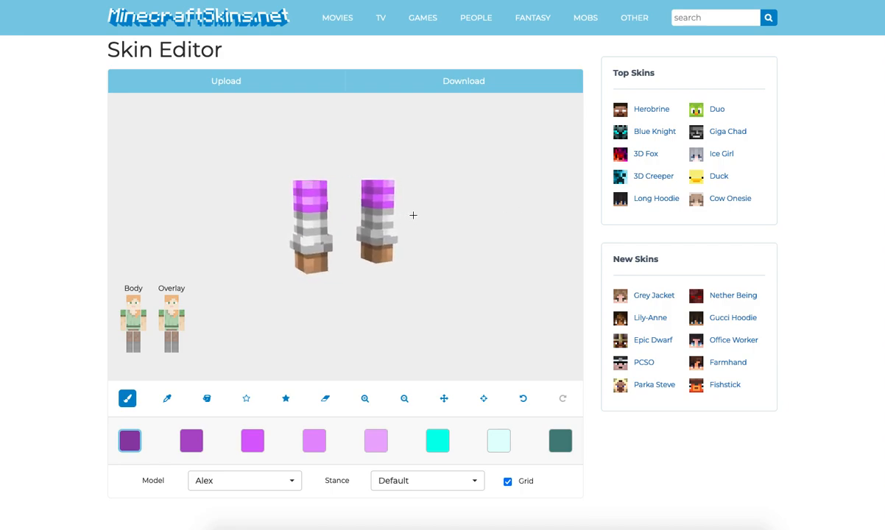
pyautogui.click(191, 441)
pyautogui.click(356, 193)
pyautogui.moveTo(357, 193)
pyautogui.mouseDown()
pyautogui.moveTo(454, 204)
pyautogui.moveTo(418, 209)
pyautogui.moveTo(383, 199)
pyautogui.moveTo(440, 203)
pyautogui.moveTo(292, 207)
pyautogui.moveTo(458, 206)
pyautogui.moveTo(330, 195)
pyautogui.moveTo(409, 199)
pyautogui.moveTo(369, 202)
pyautogui.moveTo(445, 221)
pyautogui.moveTo(382, 222)
pyautogui.moveTo(370, 203)
pyautogui.mouseUp()
pyautogui.click(363, 194)
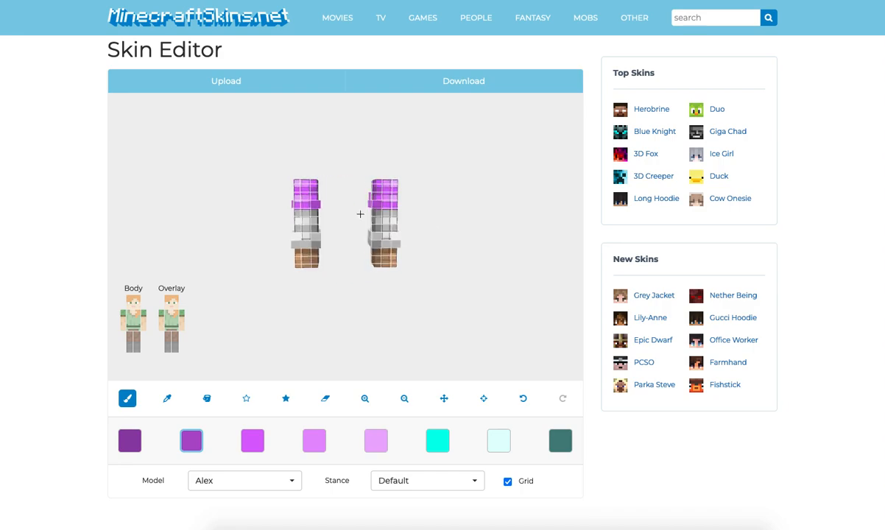
# Continue the raised upper-sleeve bands around both arms in bright purple and light purple.
pyautogui.click(252, 440)
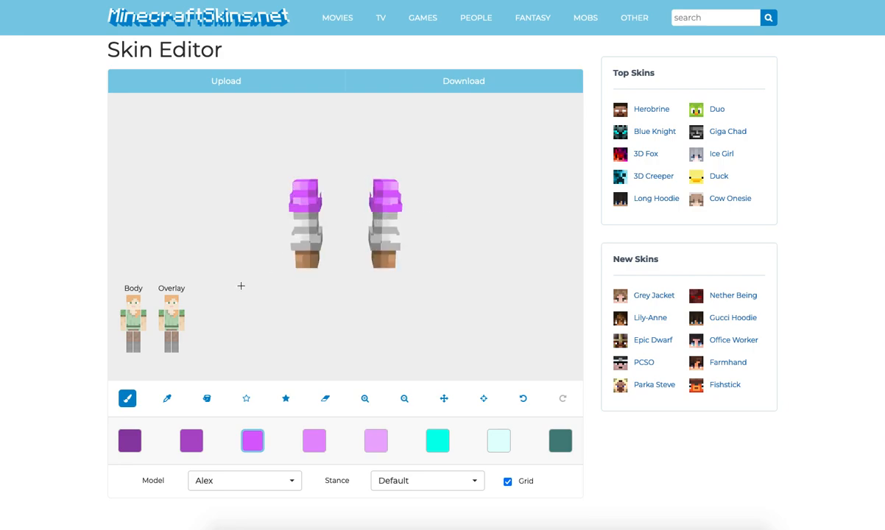
pyautogui.moveTo(228, 280); pyautogui.dragTo(199, 285)
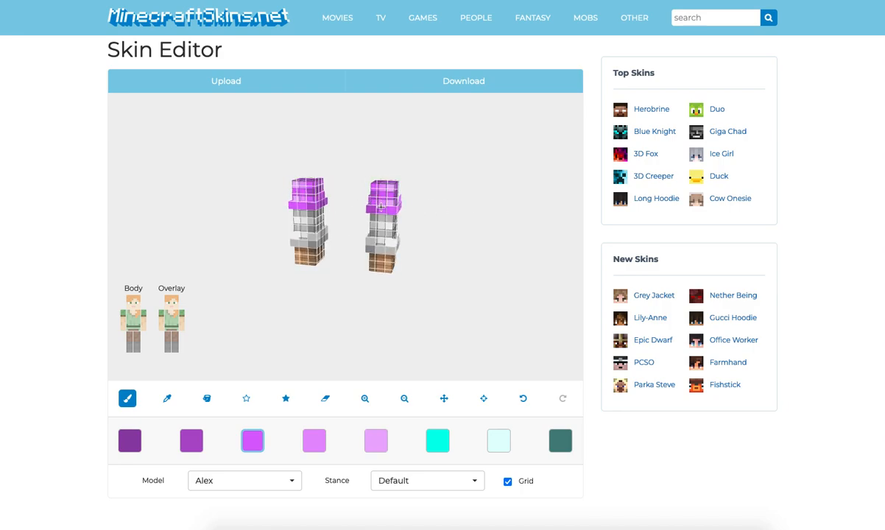
pyautogui.click(314, 443)
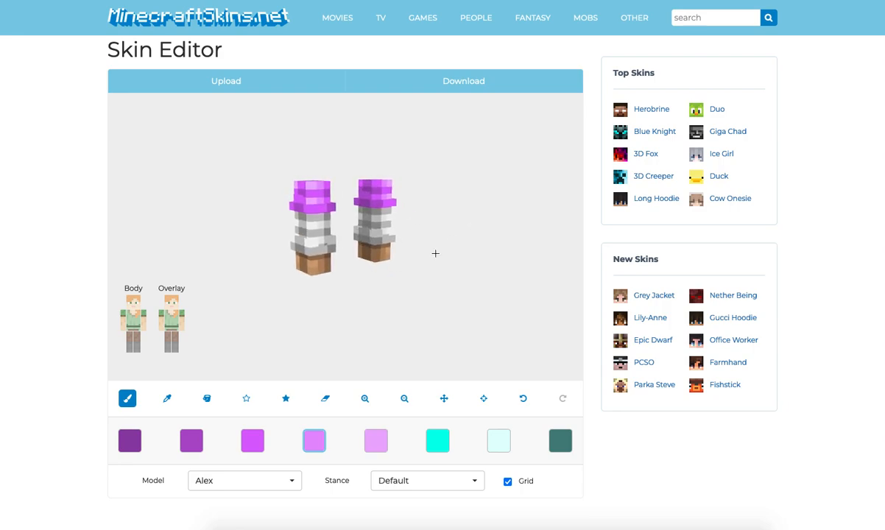
pyautogui.click(252, 440)
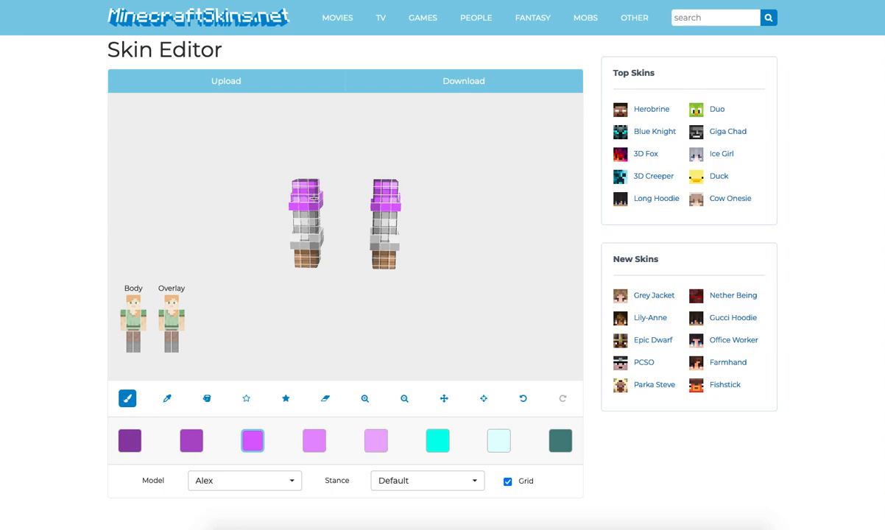
pyautogui.moveTo(340, 202); pyautogui.dragTo(380, 196)
pyautogui.moveTo(489, 198); pyautogui.dragTo(316, 200)
# Add pale purple highlight pixels to the raised upper-sleeve bands and check them beside the torso and its overlay.
pyautogui.click(376, 440)
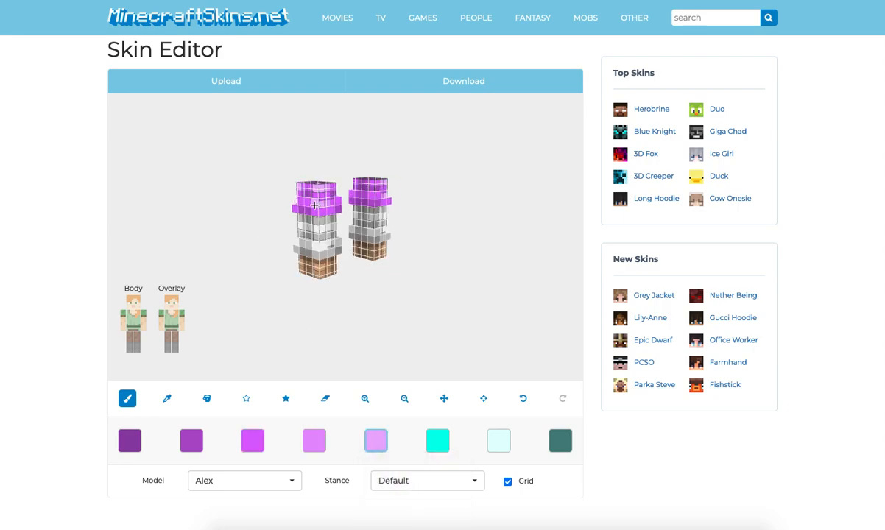
pyautogui.moveTo(310, 204); pyautogui.dragTo(346, 192)
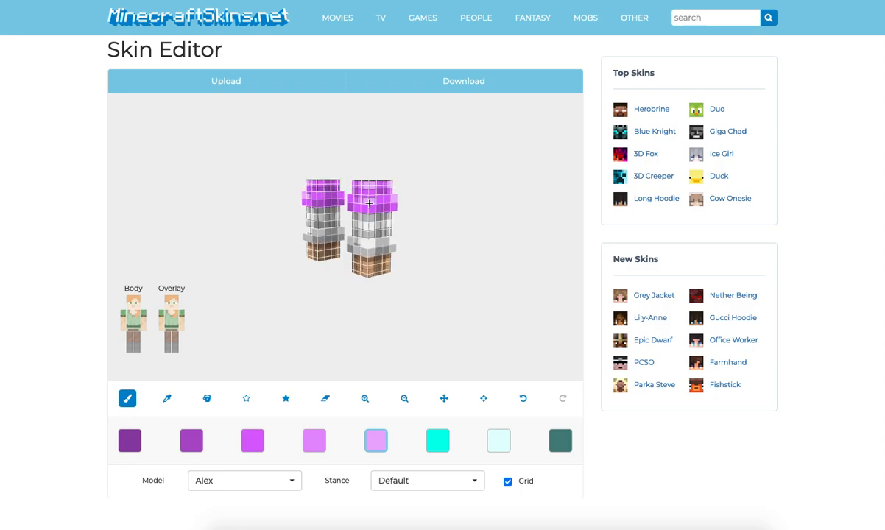
pyautogui.moveTo(463, 234); pyautogui.dragTo(496, 239)
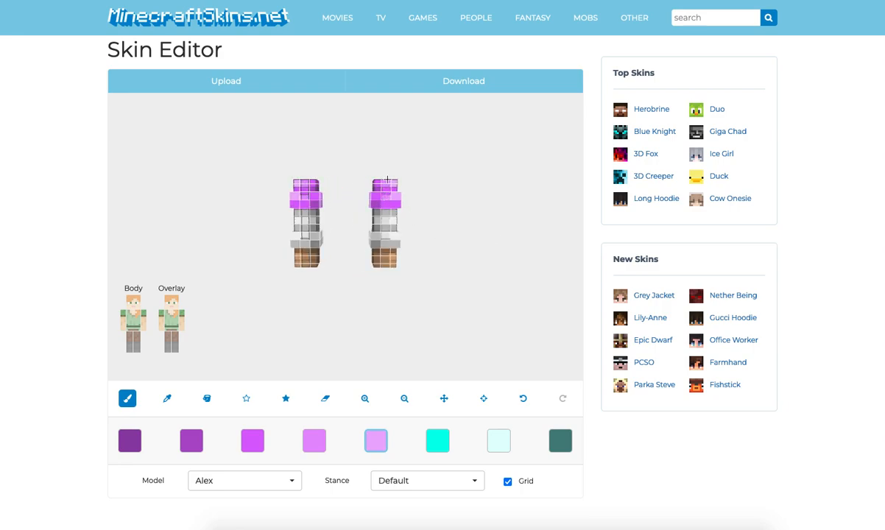
pyautogui.click(133, 316)
pyautogui.moveTo(191, 259); pyautogui.dragTo(64, 257)
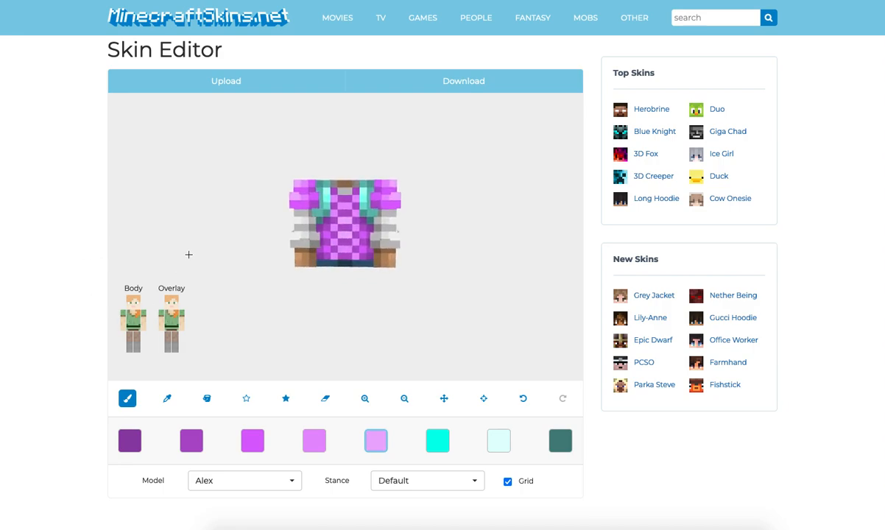
pyautogui.moveTo(187, 255)
pyautogui.mouseDown()
pyautogui.moveTo(154, 257)
pyautogui.moveTo(181, 253)
pyautogui.mouseUp()
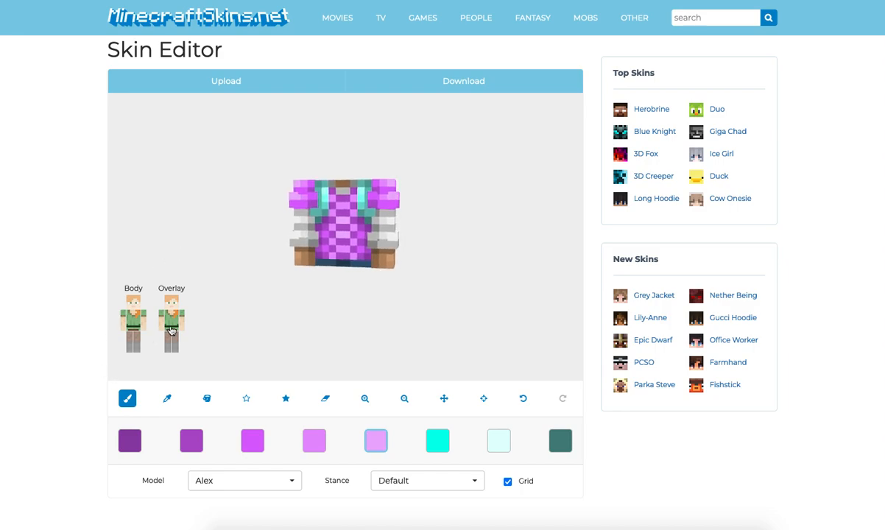
# Isolate the arms' overlays by hiding the torso, its overlay and the base arms, and examine the raised purple and grey bands.
pyautogui.click(136, 325)
pyautogui.click(143, 325)
pyautogui.click(123, 324)
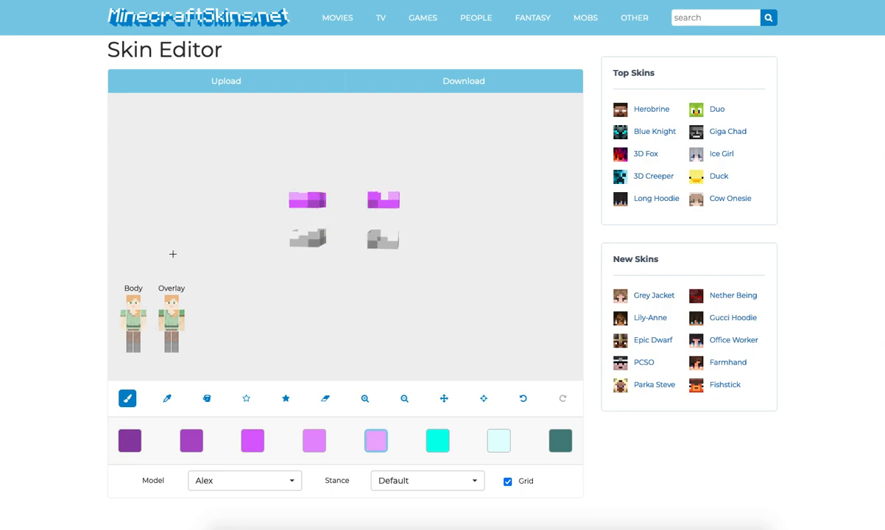
pyautogui.moveTo(193, 261); pyautogui.dragTo(218, 277)
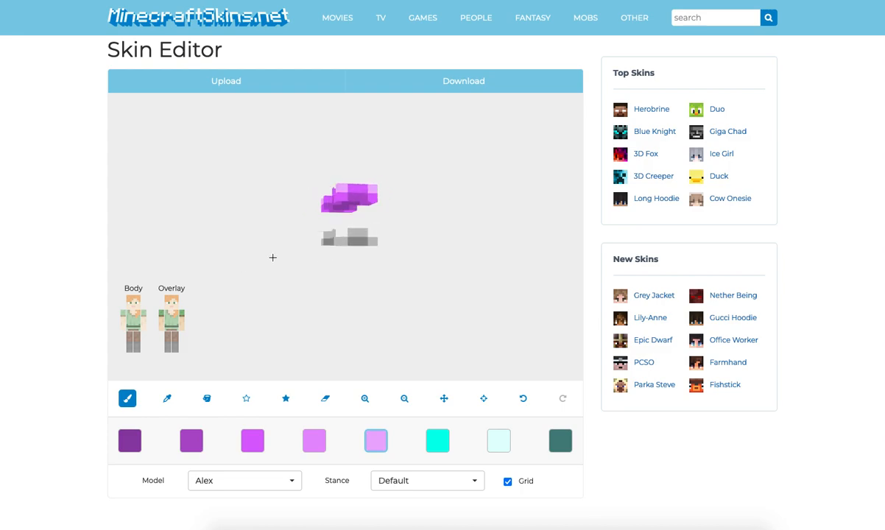
pyautogui.click(143, 320)
pyautogui.click(123, 324)
pyautogui.click(122, 324)
pyautogui.click(143, 322)
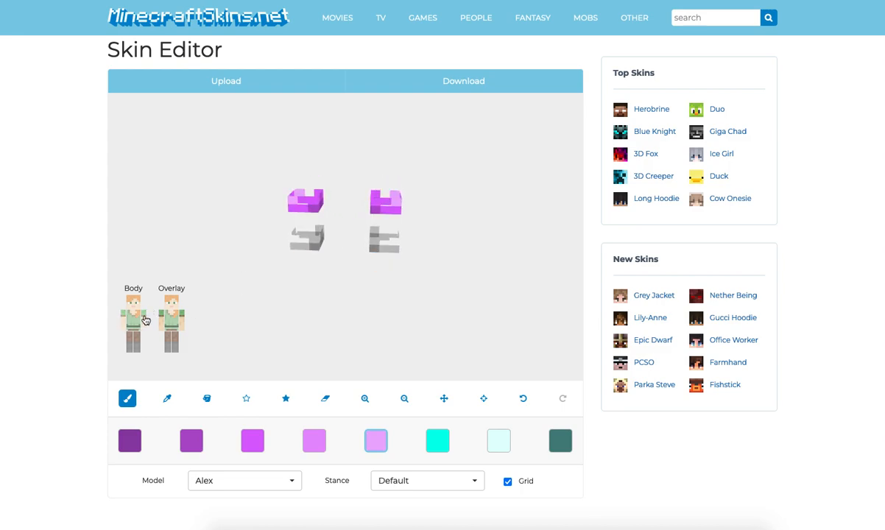
# Inspect the isolated arm overlays, then hide them and show only the character's left leg and its overlay, with the view recentred.
pyautogui.moveTo(179, 248); pyautogui.dragTo(176, 238)
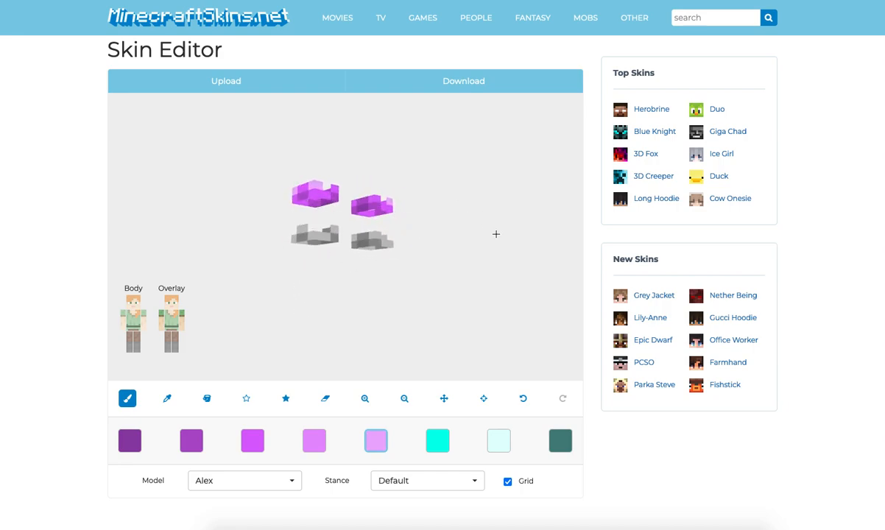
pyautogui.moveTo(384, 258); pyautogui.dragTo(353, 247)
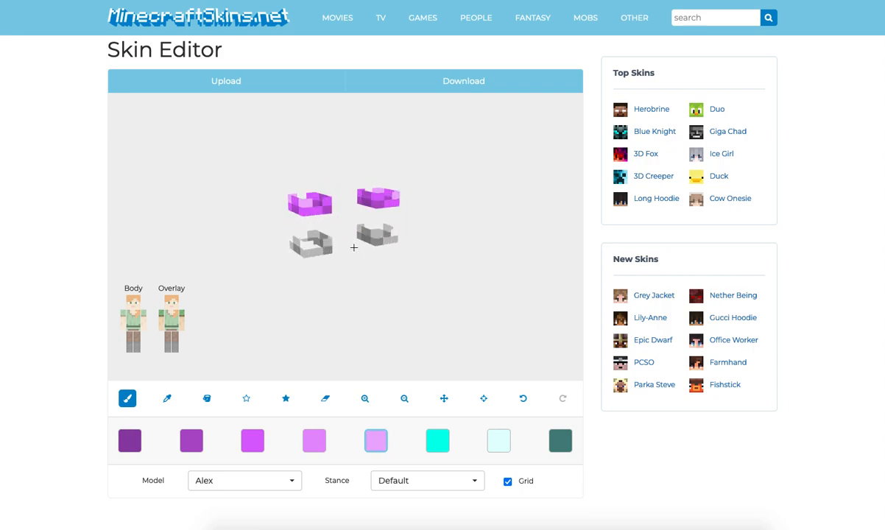
pyautogui.moveTo(280, 245); pyautogui.dragTo(366, 254)
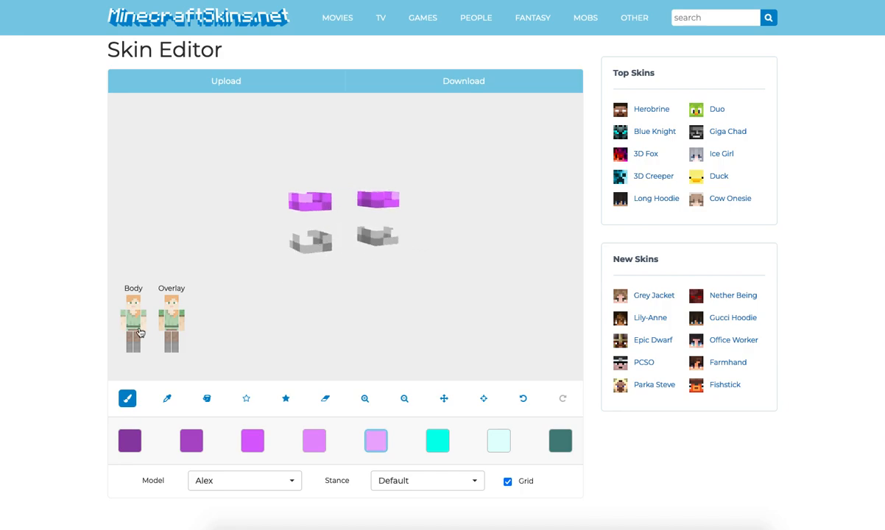
pyautogui.click(146, 322)
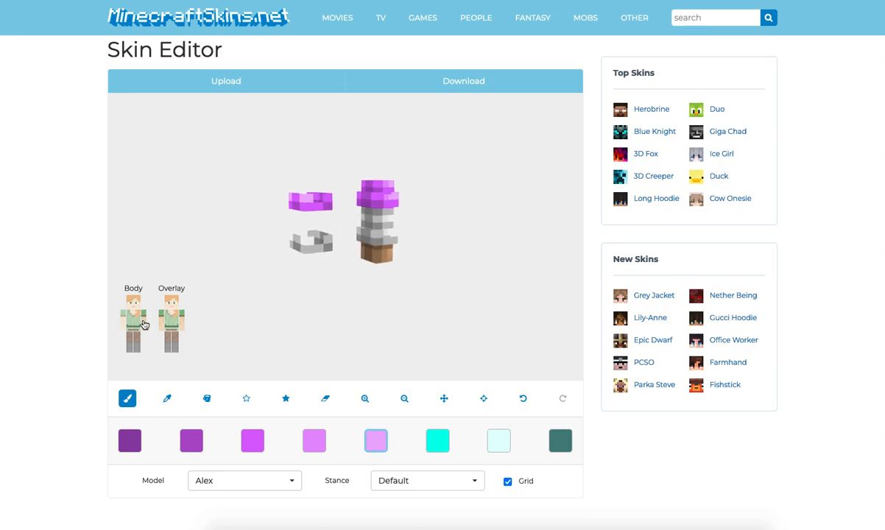
pyautogui.click(143, 321)
pyautogui.click(163, 321)
pyautogui.click(182, 321)
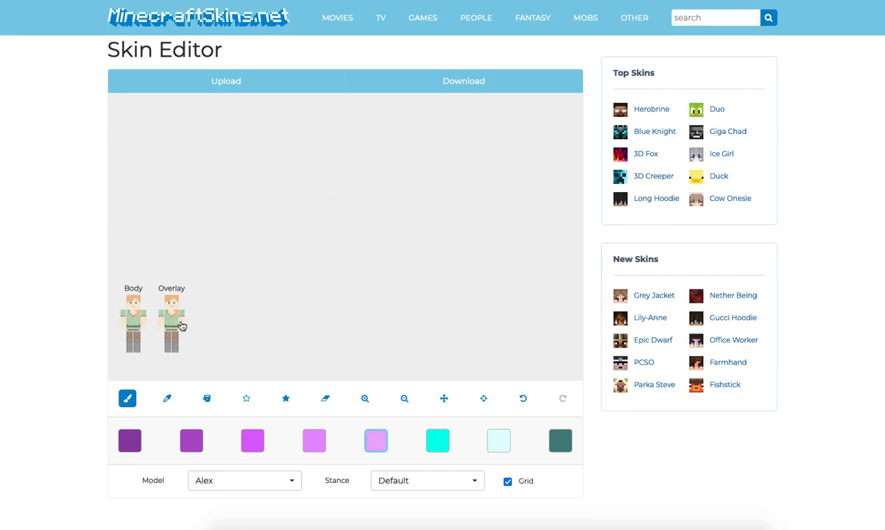
pyautogui.click(137, 341)
pyautogui.click(176, 342)
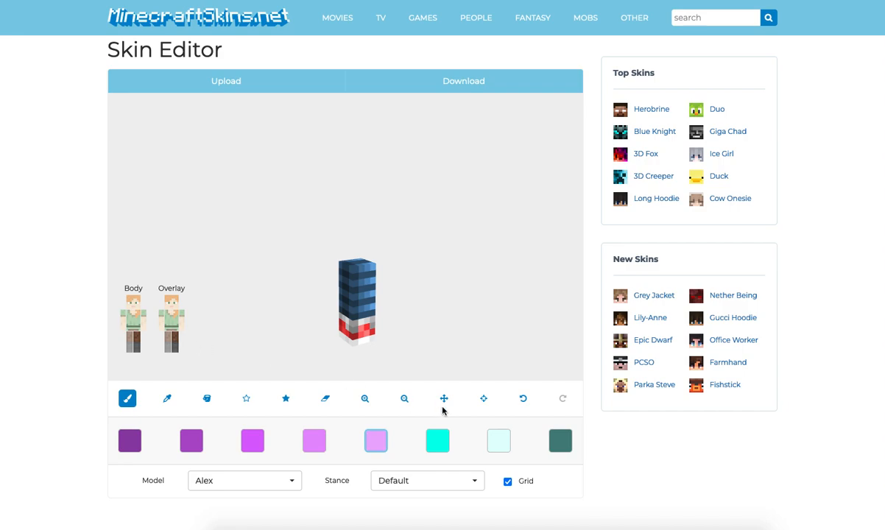
pyautogui.click(483, 399)
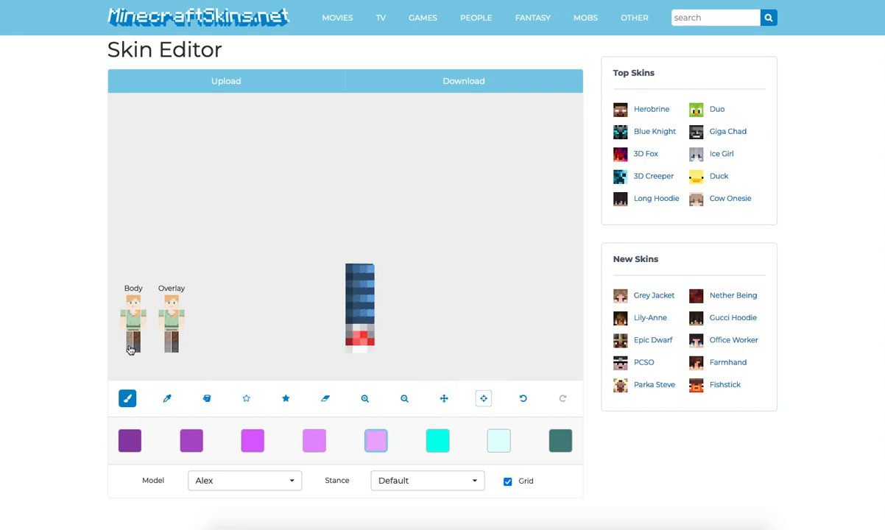
# Sample the two darkest navy shades from the left trouser leg into the first two palette swatches.
pyautogui.click(167, 398)
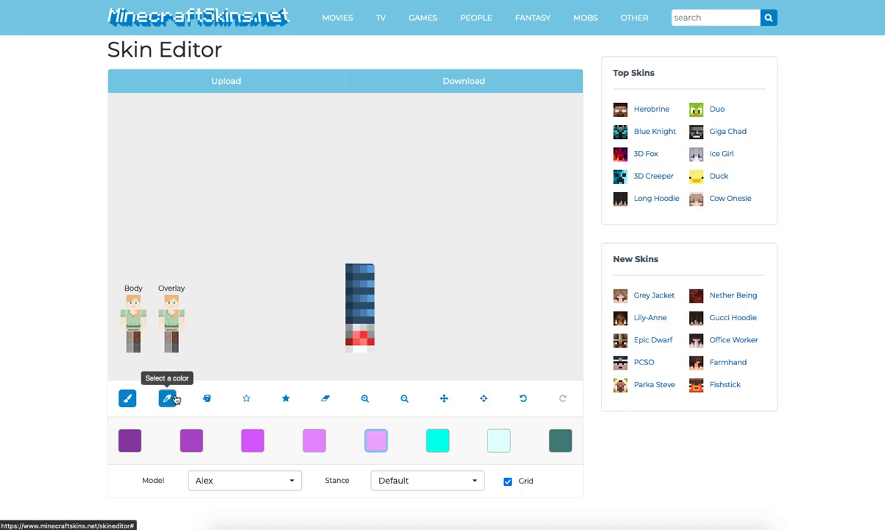
pyautogui.moveTo(268, 344); pyautogui.dragTo(403, 325)
pyautogui.click(343, 306)
pyautogui.click(129, 441)
pyautogui.click(343, 320)
pyautogui.click(191, 440)
pyautogui.click(275, 324)
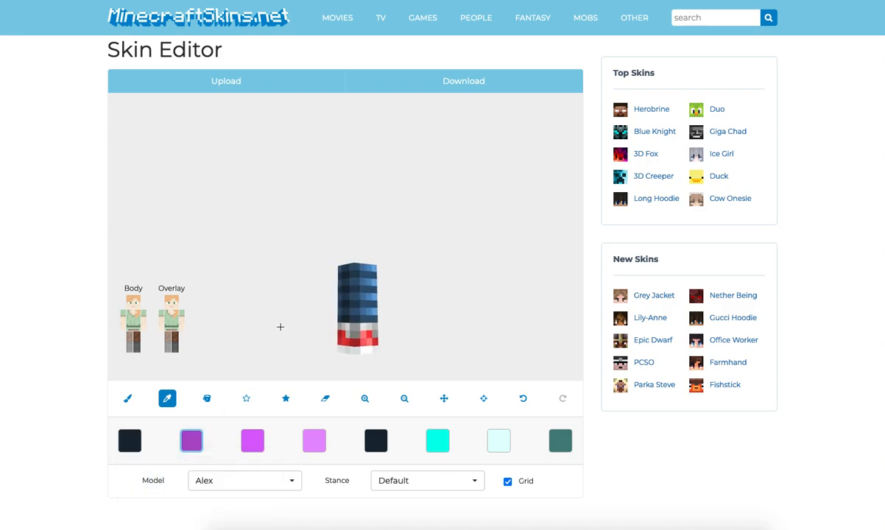
pyautogui.click(357, 318)
# Sample four progressively lighter trouser blues from the left leg into the third to sixth palette swatches.
pyautogui.click(253, 440)
pyautogui.click(413, 326)
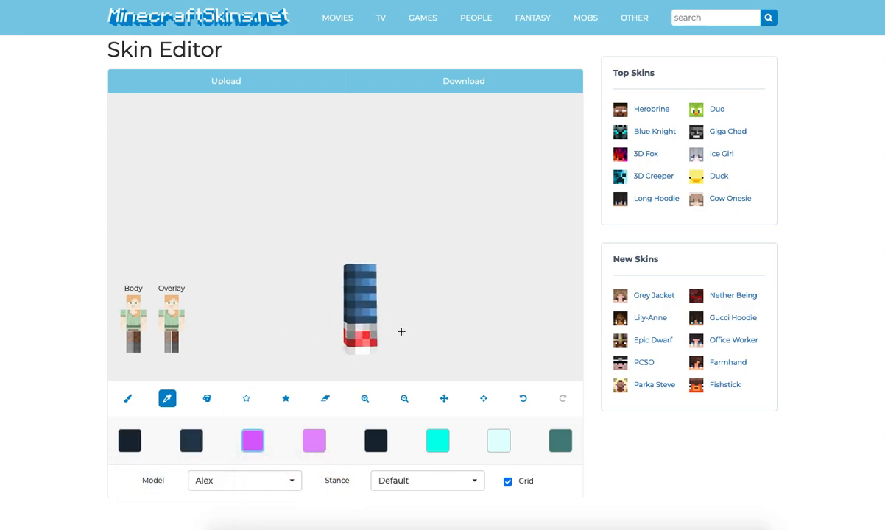
pyautogui.click(354, 329)
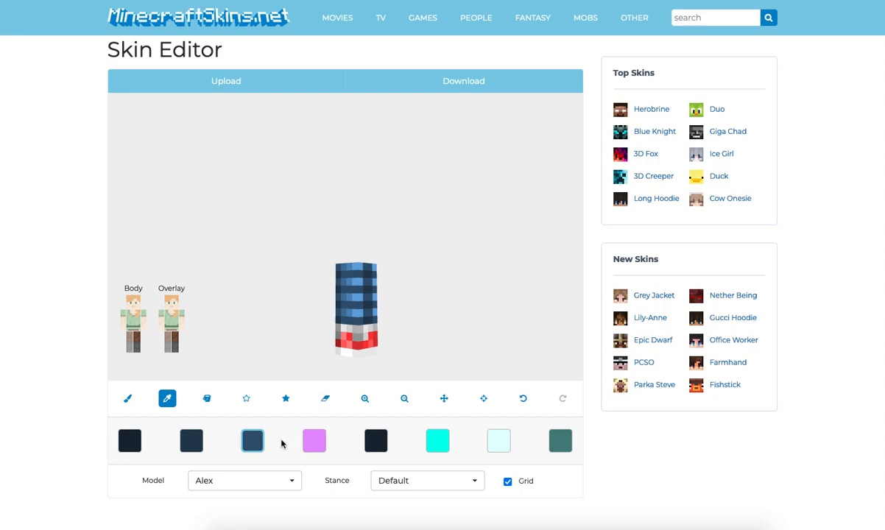
pyautogui.click(314, 441)
pyautogui.click(344, 313)
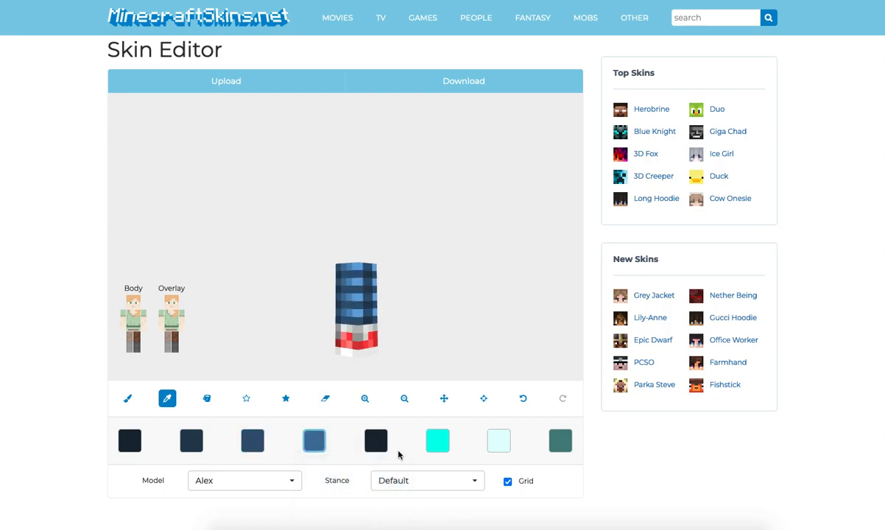
pyautogui.click(375, 440)
pyautogui.click(366, 329)
pyautogui.click(437, 440)
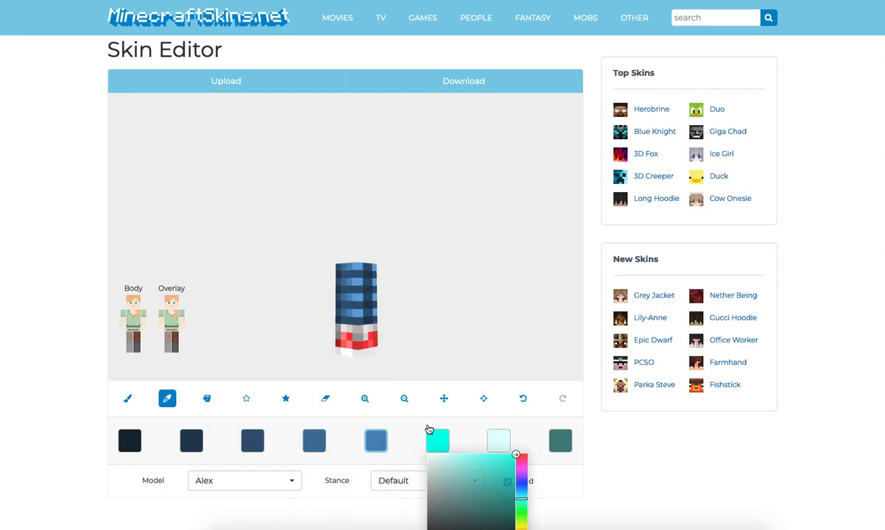
pyautogui.click(359, 302)
# Paint the start of a raised cuff on the left leg's overlay at the trouser hem in the two darkest navy shades.
pyautogui.click(128, 400)
pyautogui.click(130, 440)
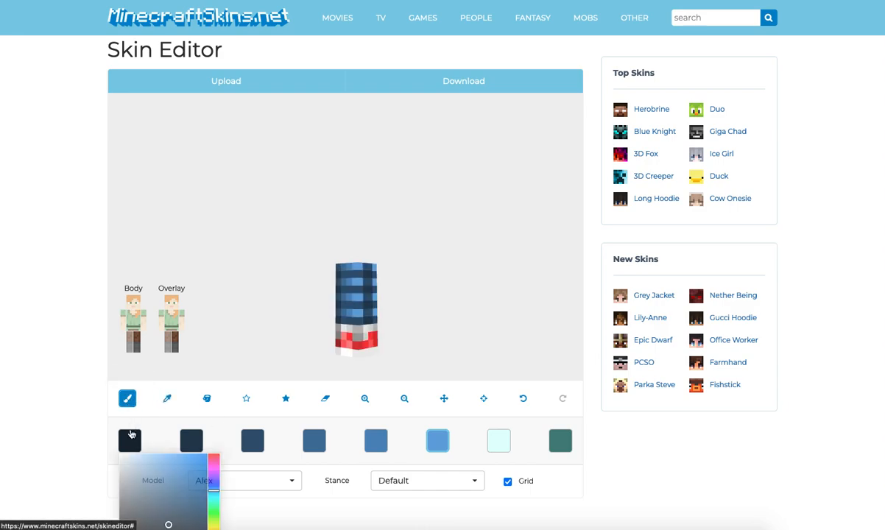
pyautogui.moveTo(215, 316); pyautogui.dragTo(347, 323)
pyautogui.moveTo(437, 336); pyautogui.dragTo(415, 338)
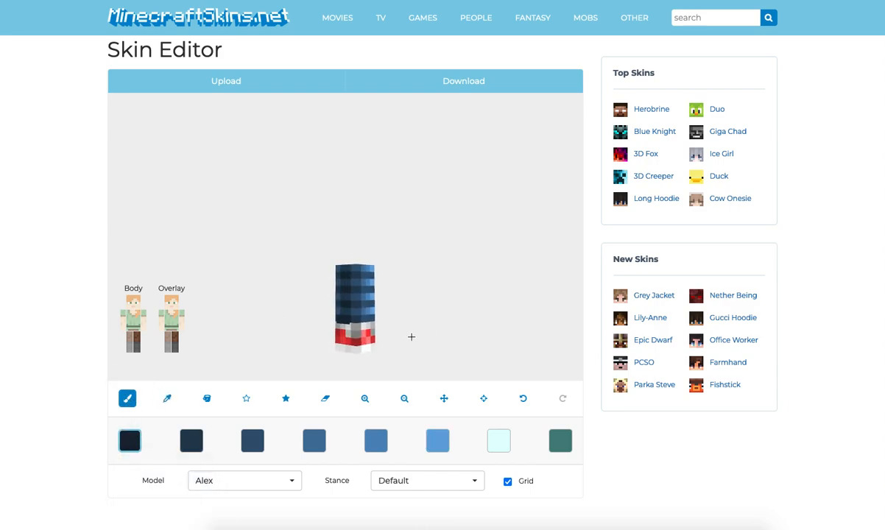
pyautogui.click(192, 440)
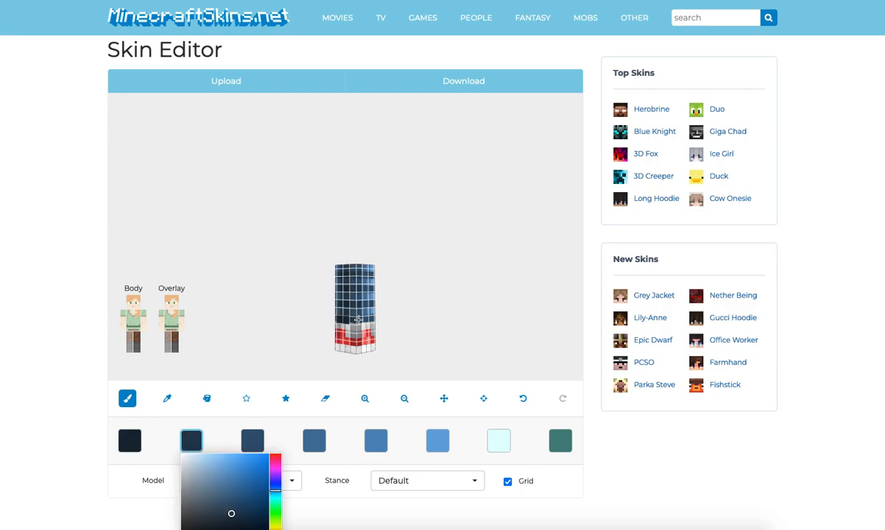
pyautogui.click(353, 319)
pyautogui.moveTo(304, 311)
pyautogui.mouseDown()
pyautogui.moveTo(346, 310)
pyautogui.moveTo(324, 319)
pyautogui.moveTo(342, 319)
pyautogui.mouseUp()
pyautogui.click(351, 317)
pyautogui.moveTo(466, 328); pyautogui.dragTo(383, 331)
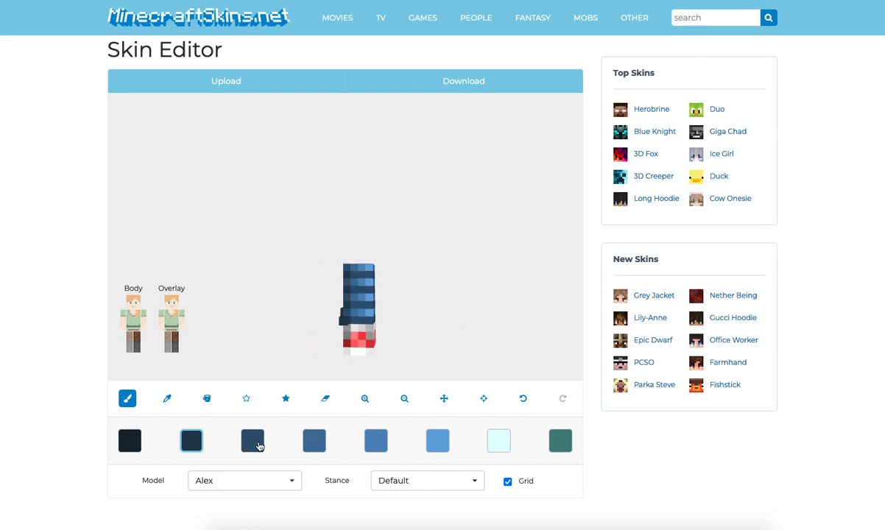
# Continue the raised trouser cuff around the left leg's hem in dark blue from the third swatch.
pyautogui.click(254, 442)
pyautogui.moveTo(275, 325)
pyautogui.mouseDown()
pyautogui.moveTo(352, 311)
pyautogui.moveTo(329, 312)
pyautogui.moveTo(340, 313)
pyautogui.mouseUp()
pyautogui.click(357, 313)
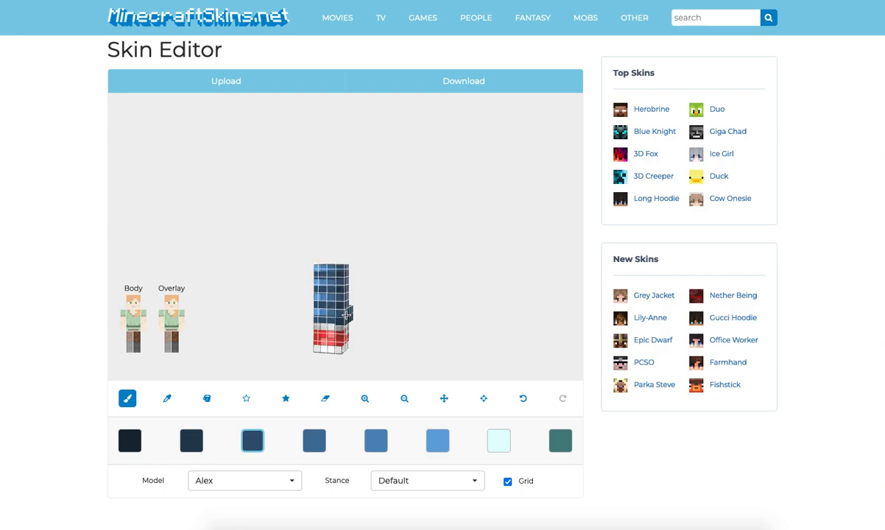
pyautogui.moveTo(399, 325)
pyautogui.mouseDown()
pyautogui.moveTo(389, 333)
pyautogui.moveTo(306, 328)
pyautogui.mouseUp()
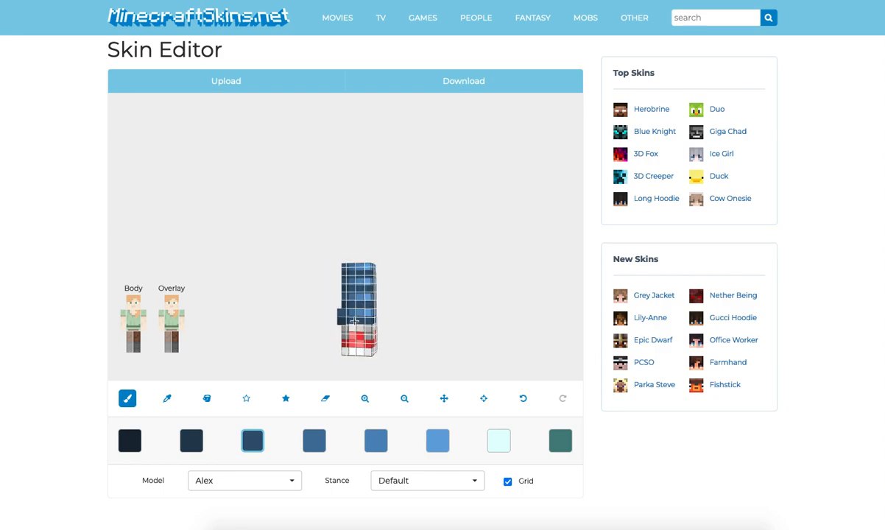
pyautogui.moveTo(376, 326); pyautogui.dragTo(315, 324)
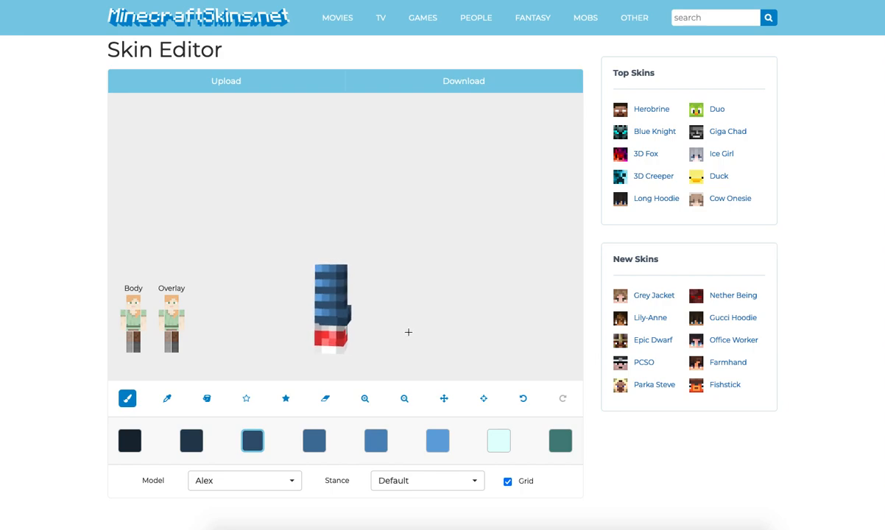
pyautogui.moveTo(291, 325)
pyautogui.mouseDown()
pyautogui.moveTo(270, 324)
pyautogui.moveTo(290, 322)
pyautogui.mouseUp()
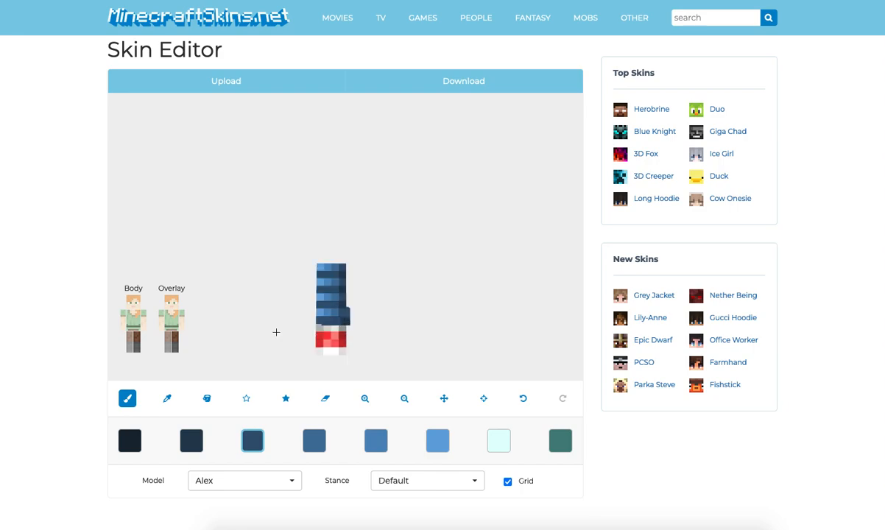
pyautogui.moveTo(307, 325); pyautogui.dragTo(388, 329)
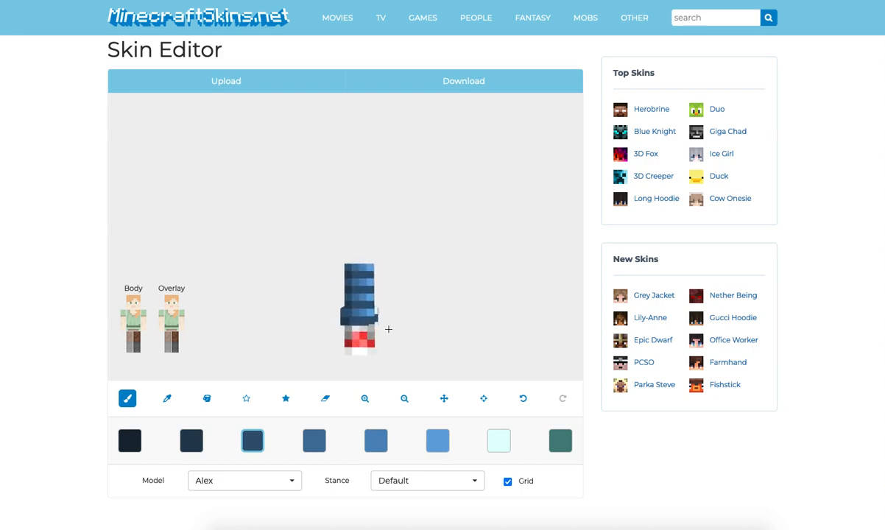
# Shade the left leg's raised cuff with dark navy and medium blue, and add a light blue highlight above it.
pyautogui.click(191, 441)
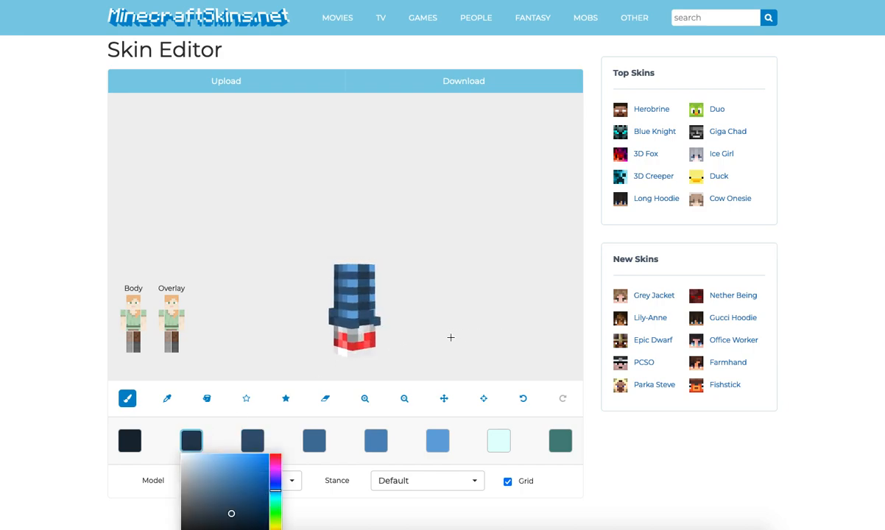
pyautogui.moveTo(452, 337); pyautogui.dragTo(347, 323)
pyautogui.click(253, 440)
pyautogui.click(313, 441)
pyautogui.moveTo(282, 326); pyautogui.dragTo(316, 326)
pyautogui.click(437, 440)
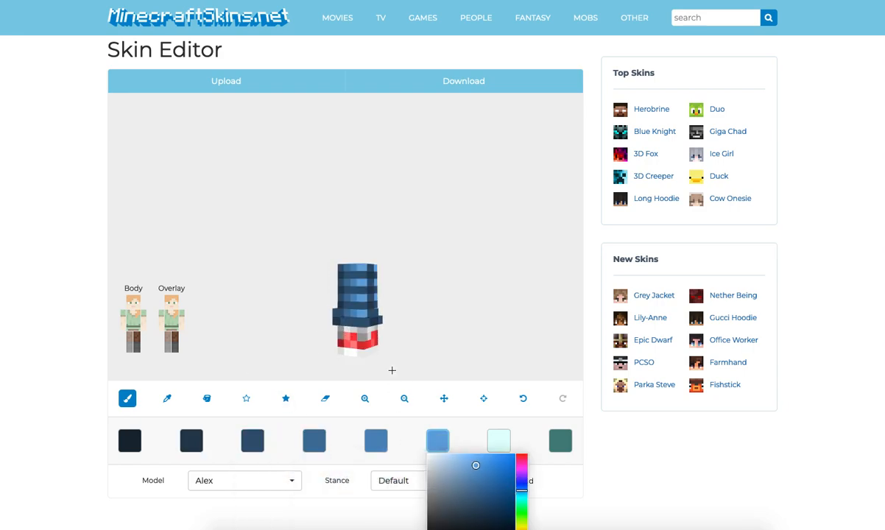
pyautogui.click(367, 316)
pyautogui.moveTo(431, 321)
pyautogui.mouseDown()
pyautogui.moveTo(465, 321)
pyautogui.moveTo(335, 315)
pyautogui.moveTo(452, 338)
pyautogui.moveTo(423, 337)
pyautogui.mouseUp()
# Examine the left leg's raised cuff without the base leg, then show only the right leg and its overlay.
pyautogui.click(135, 352)
pyautogui.moveTo(217, 349); pyautogui.dragTo(332, 353)
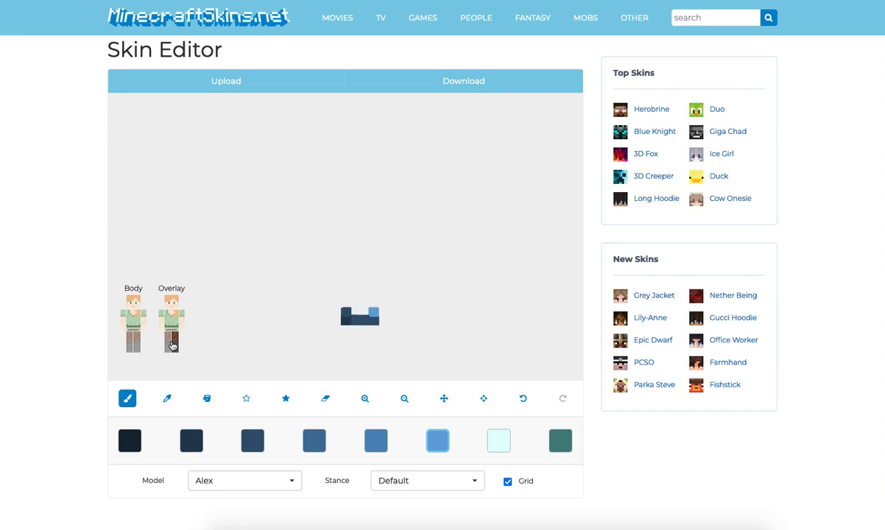
pyautogui.click(131, 349)
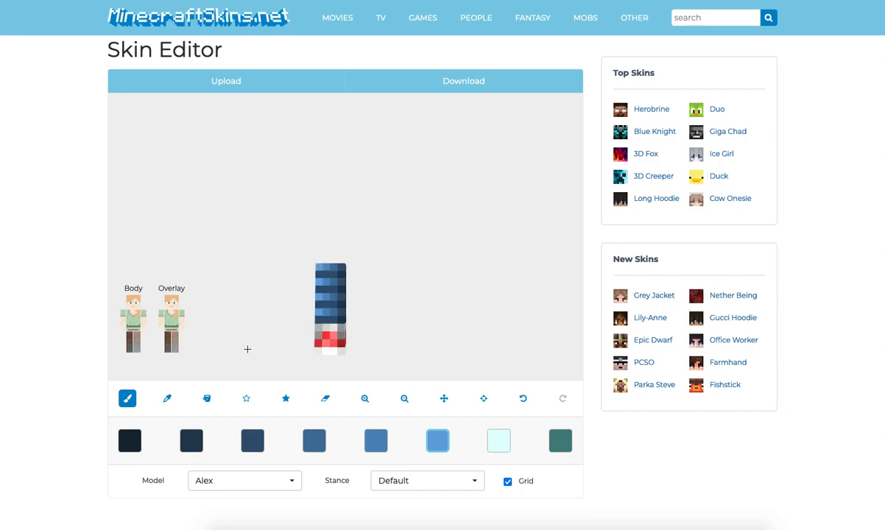
# Start a raised cuff on the right leg's overlay at the trouser hem in the two darkest navy shades.
pyautogui.click(130, 440)
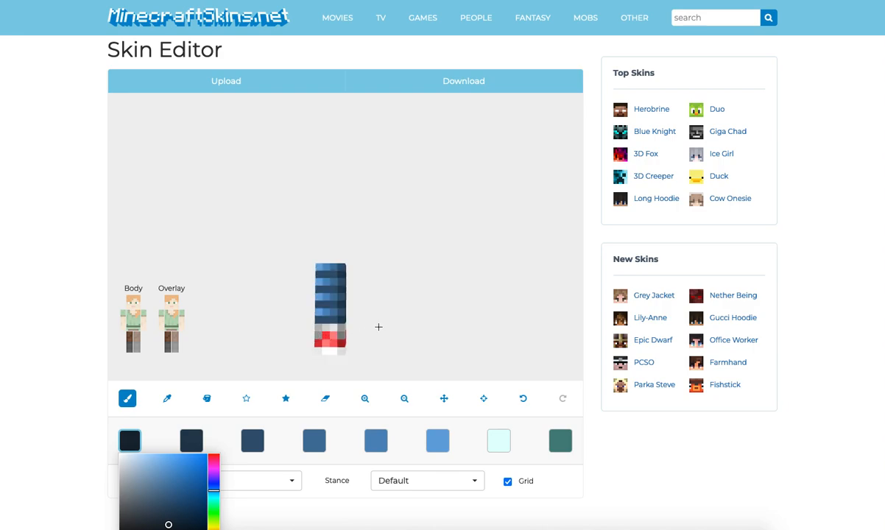
pyautogui.moveTo(369, 332); pyautogui.dragTo(316, 320)
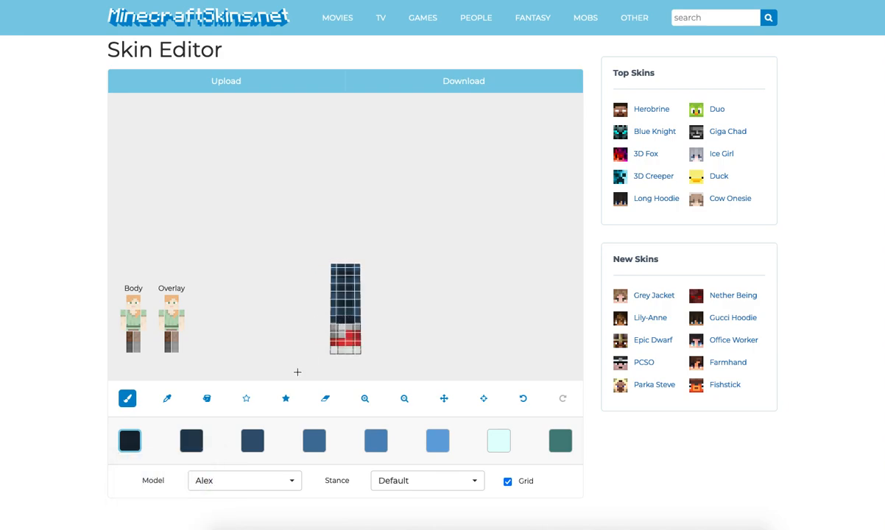
pyautogui.click(192, 440)
pyautogui.click(344, 311)
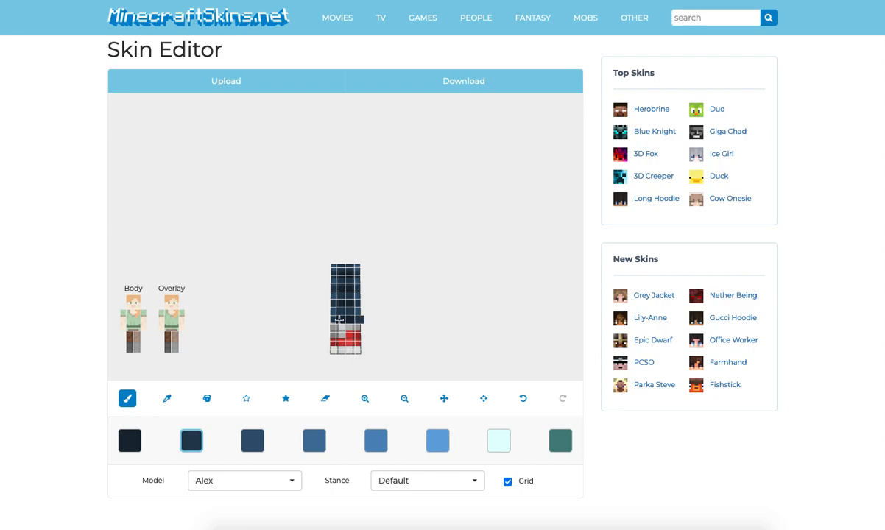
pyautogui.moveTo(331, 319)
pyautogui.mouseDown()
pyautogui.moveTo(289, 310)
pyautogui.moveTo(438, 317)
pyautogui.moveTo(342, 330)
pyautogui.mouseUp()
# Extend the raised cuff around the right leg's trouser hem in dark blue from the third swatch.
pyautogui.click(253, 440)
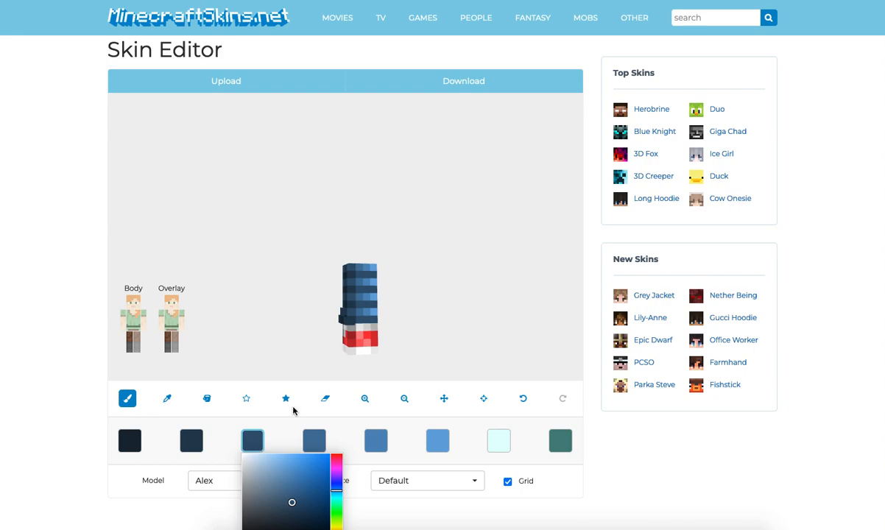
pyautogui.click(361, 322)
pyautogui.moveTo(387, 305); pyautogui.dragTo(374, 324)
pyautogui.click(344, 322)
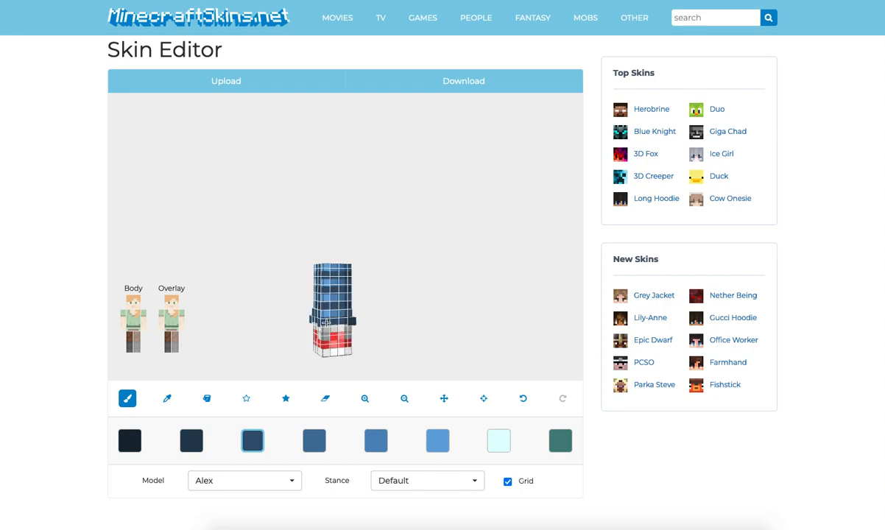
# Shade the right leg's raised cuff with dark navy from the second swatch and medium blue from the fourth.
pyautogui.click(192, 440)
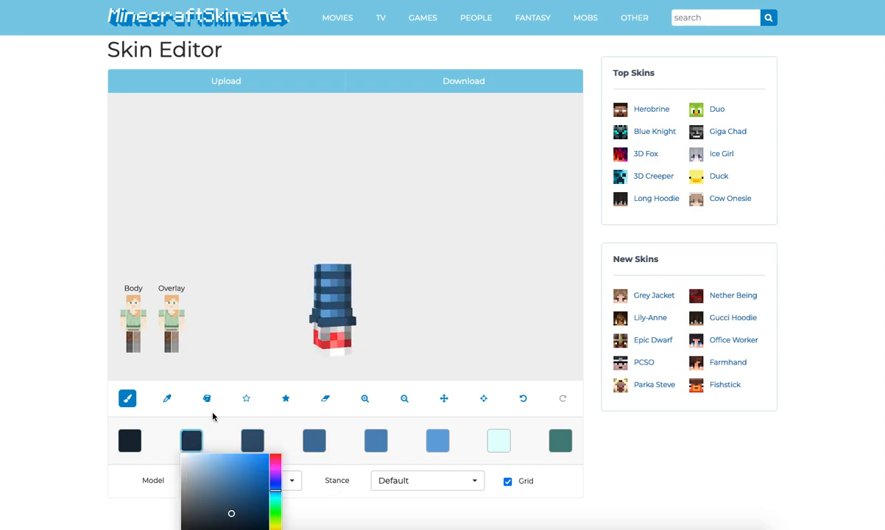
pyautogui.click(316, 321)
pyautogui.moveTo(315, 321); pyautogui.dragTo(346, 322)
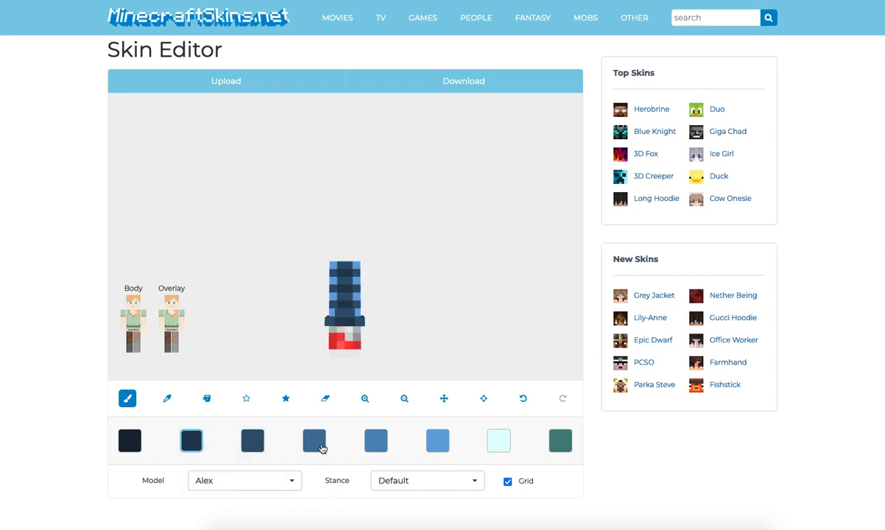
pyautogui.click(320, 443)
pyautogui.moveTo(406, 327); pyautogui.dragTo(362, 309)
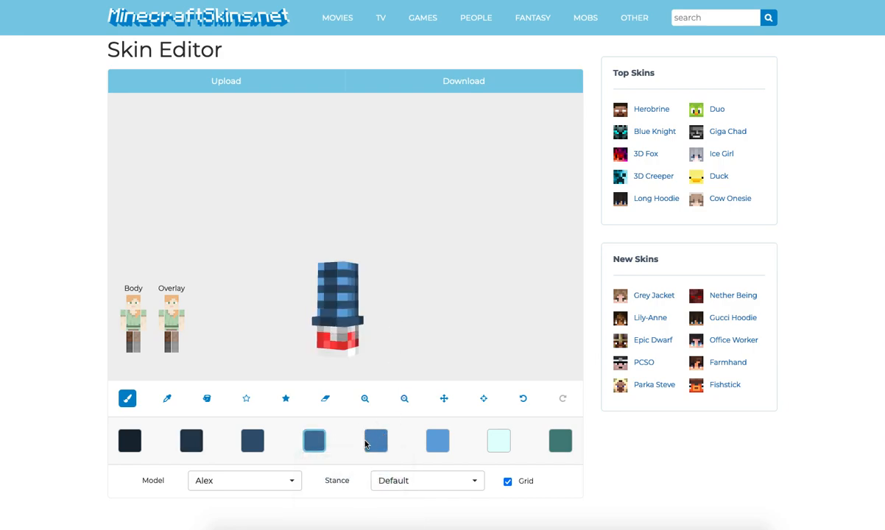
# Add light blue highlights to the right leg's raised cuff and build up its upper row in dark blue from the third swatch.
pyautogui.click(437, 440)
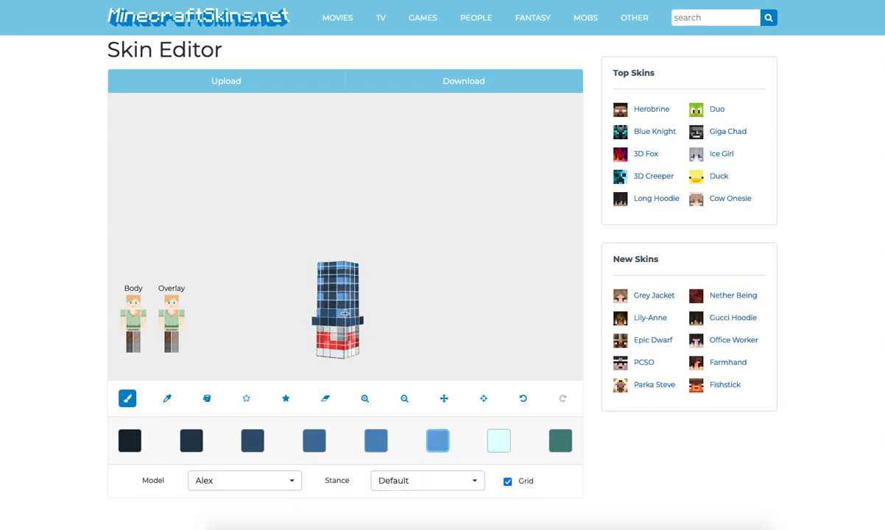
pyautogui.moveTo(429, 317)
pyautogui.mouseDown()
pyautogui.moveTo(326, 317)
pyautogui.moveTo(529, 331)
pyautogui.moveTo(432, 331)
pyautogui.mouseUp()
pyautogui.click(252, 441)
pyautogui.moveTo(406, 343); pyautogui.dragTo(356, 317)
pyautogui.moveTo(413, 324); pyautogui.dragTo(286, 313)
pyautogui.click(563, 443)
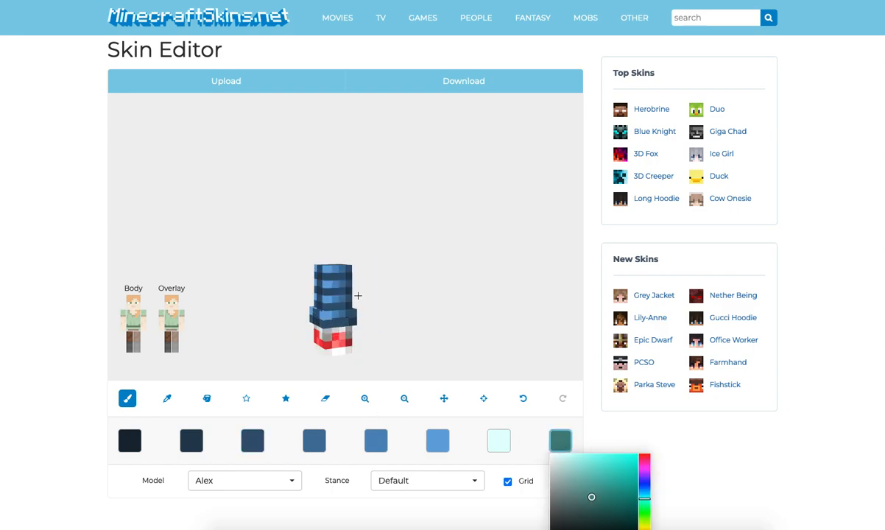
pyautogui.click(332, 283)
pyautogui.moveTo(418, 309)
pyautogui.mouseDown()
pyautogui.moveTo(436, 305)
pyautogui.moveTo(198, 331)
pyautogui.mouseUp()
pyautogui.click(523, 398)
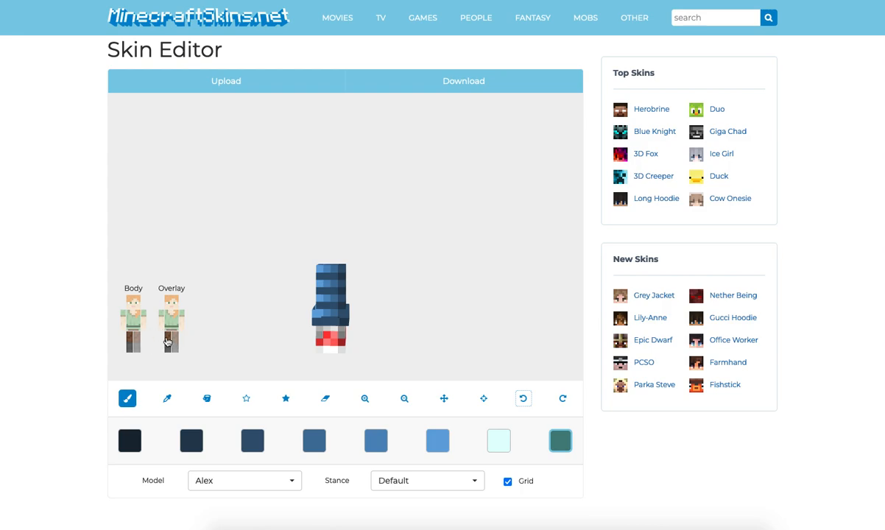
# Examine the right leg's raised cuff without the base leg, and bring the base leg back.
pyautogui.moveTo(129, 349); pyautogui.dragTo(238, 362)
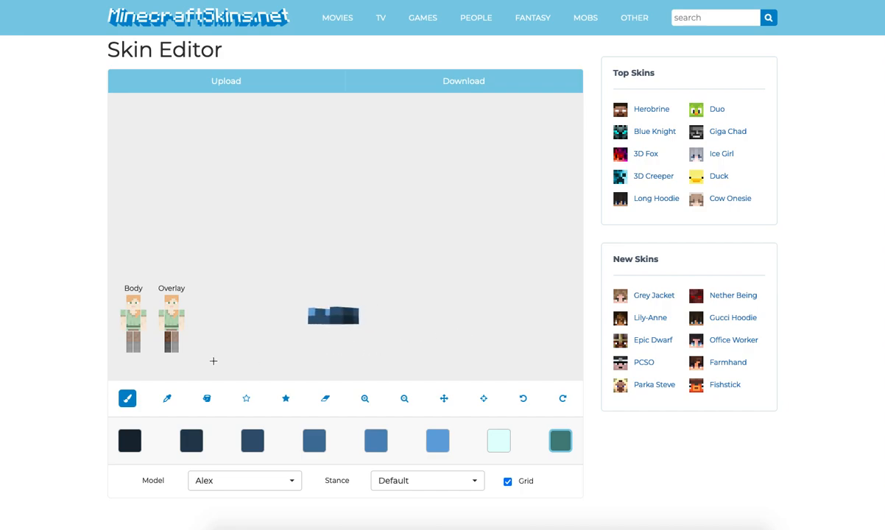
pyautogui.moveTo(174, 346); pyautogui.dragTo(140, 366)
pyautogui.click(175, 349)
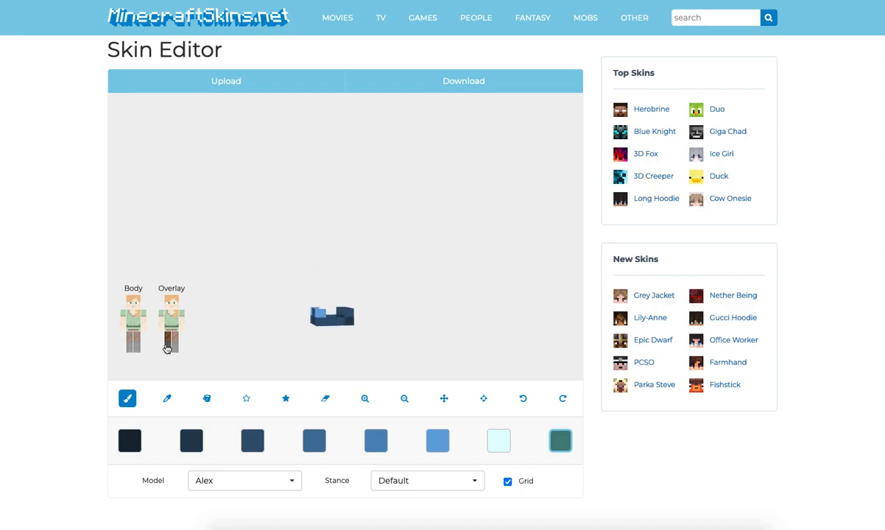
pyautogui.click(131, 344)
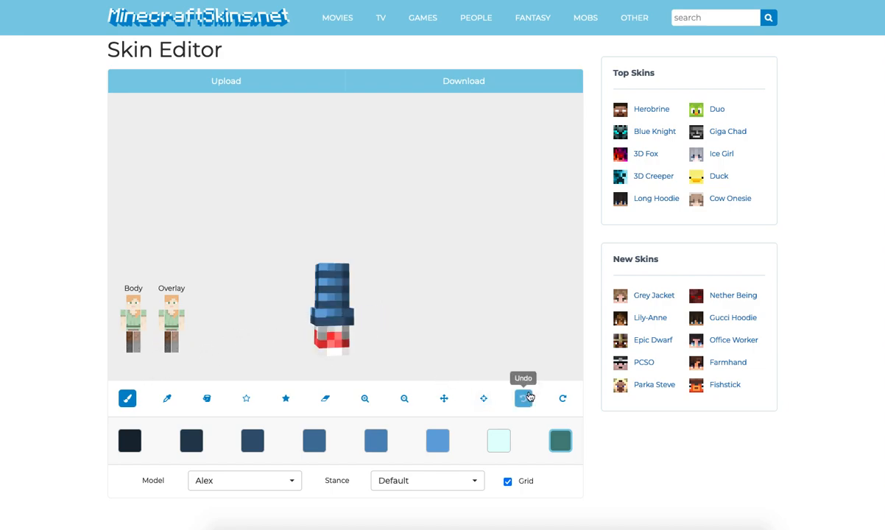
pyautogui.click(484, 400)
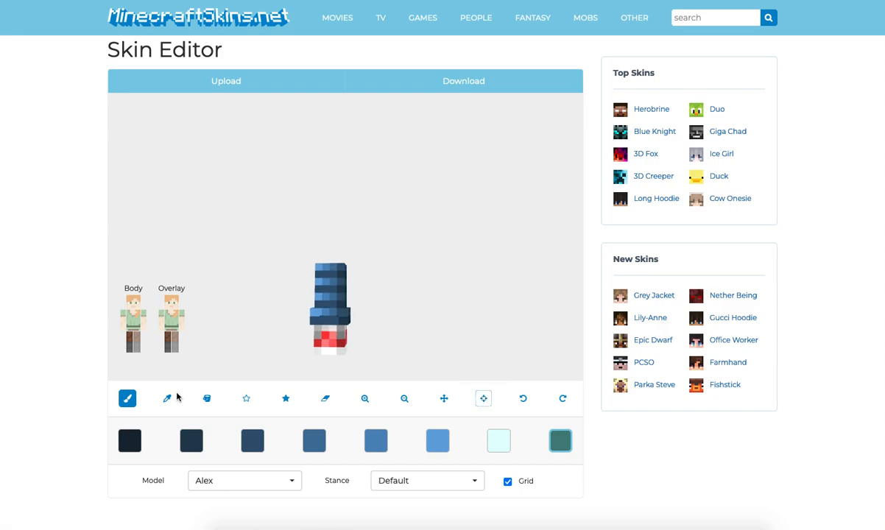
# Sample light grey from the right shoe's underside and paint it on the undersides of both base shoes.
pyautogui.click(168, 398)
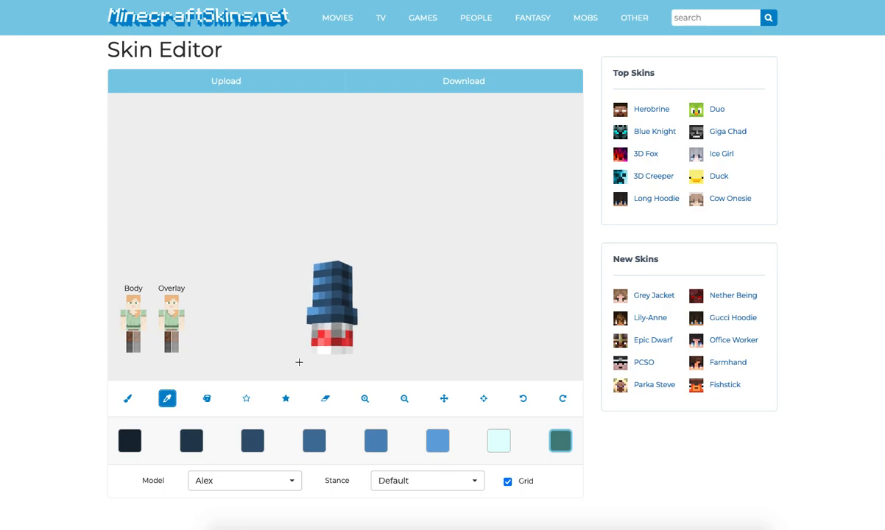
pyautogui.moveTo(303, 363); pyautogui.dragTo(360, 353)
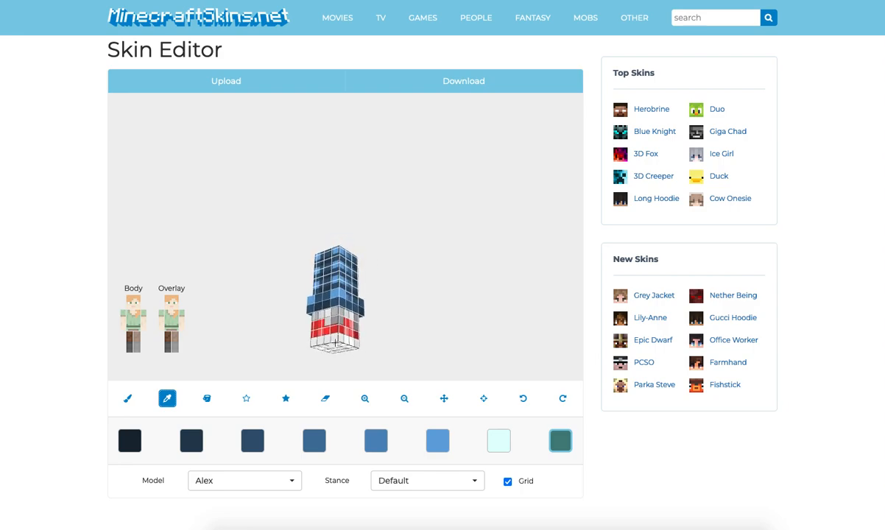
pyautogui.click(332, 338)
pyautogui.click(128, 399)
pyautogui.moveTo(242, 317)
pyautogui.mouseDown()
pyautogui.moveTo(257, 335)
pyautogui.moveTo(353, 300)
pyautogui.mouseUp()
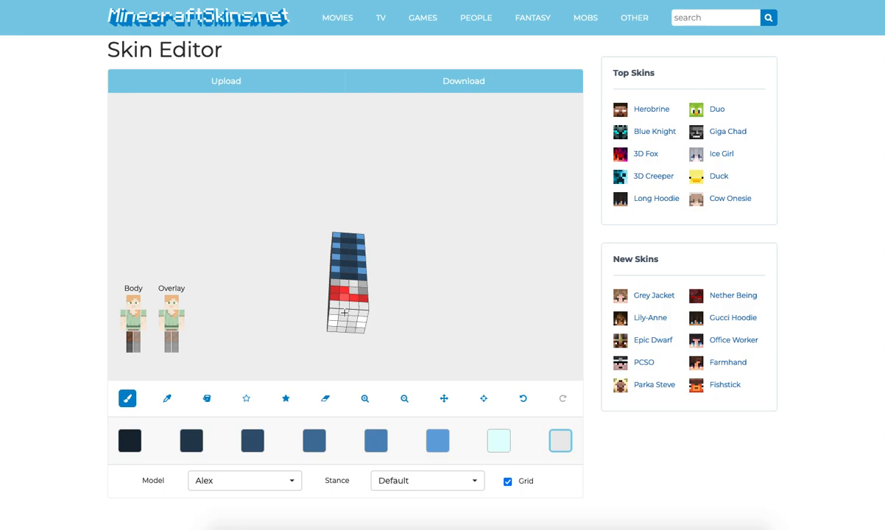
pyautogui.moveTo(431, 315); pyautogui.dragTo(398, 350)
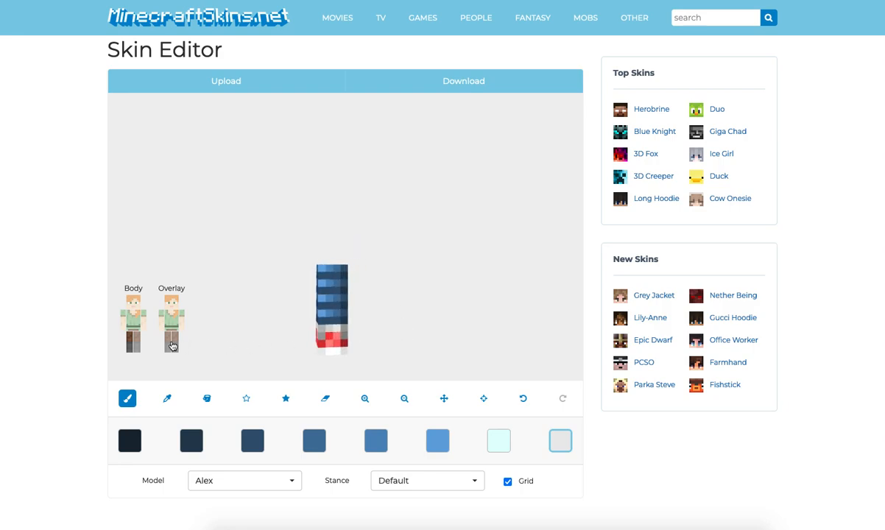
pyautogui.click(136, 344)
pyautogui.click(131, 344)
pyautogui.moveTo(232, 342); pyautogui.dragTo(147, 323)
pyautogui.moveTo(302, 346); pyautogui.dragTo(339, 298)
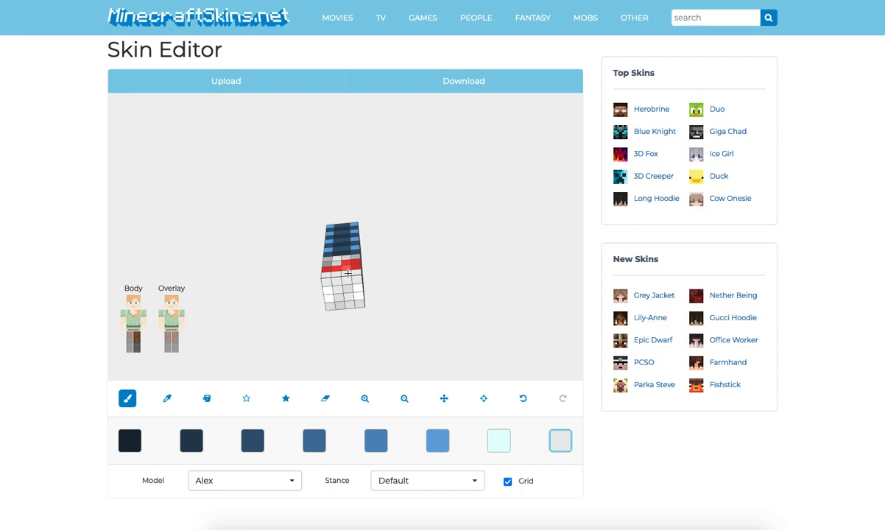
# Sample a slightly darker grey from the left shoe's heel and touch up the soles of both base shoes with it.
pyautogui.click(169, 396)
pyautogui.moveTo(291, 326); pyautogui.dragTo(414, 319)
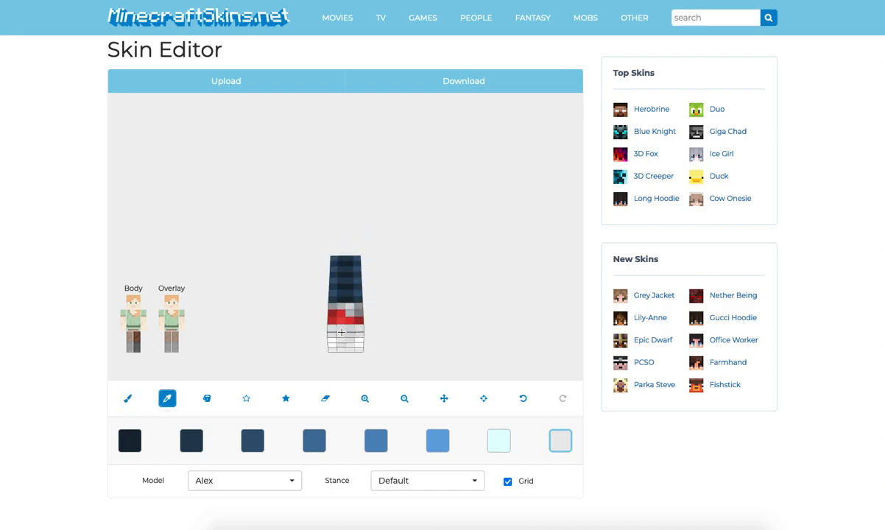
pyautogui.click(128, 399)
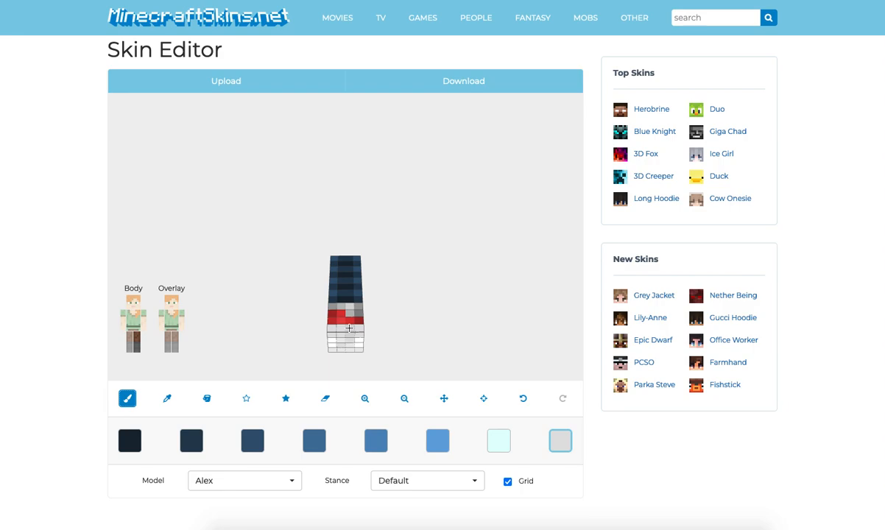
pyautogui.moveTo(472, 348); pyautogui.dragTo(418, 345)
pyautogui.click(136, 349)
pyautogui.click(128, 350)
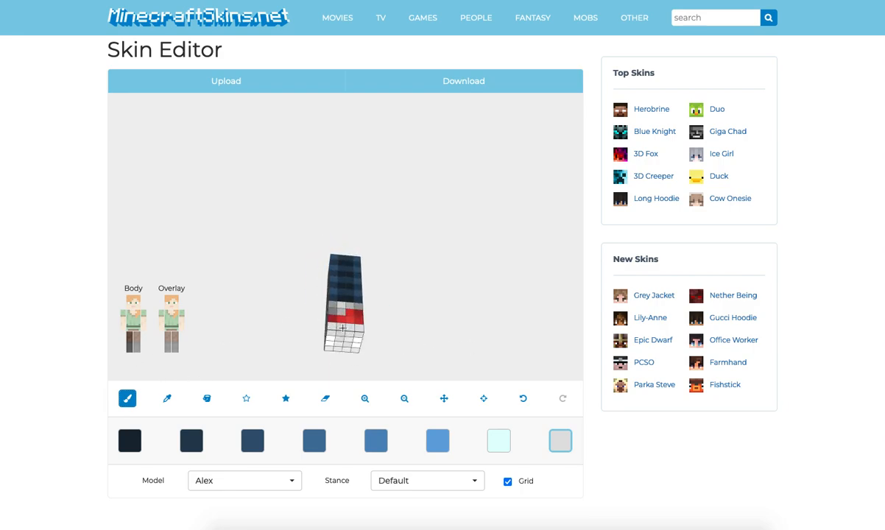
pyautogui.moveTo(342, 332); pyautogui.dragTo(505, 398)
# Paint a raised sole edge on the right shoe's overlay in the darker grey and a lighter grey sampled into the seventh swatch.
pyautogui.click(167, 399)
pyautogui.click(128, 398)
pyautogui.click(167, 349)
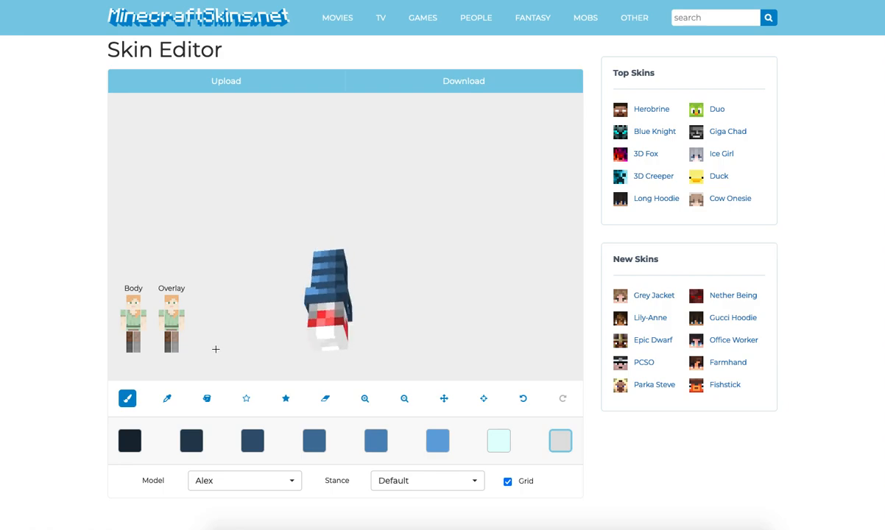
pyautogui.moveTo(336, 343); pyautogui.dragTo(431, 354)
pyautogui.click(498, 444)
pyautogui.click(167, 398)
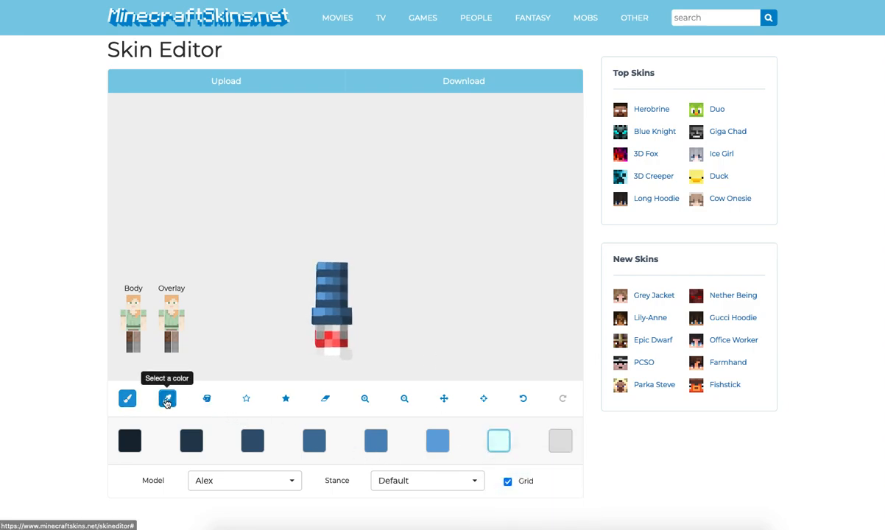
pyautogui.click(131, 400)
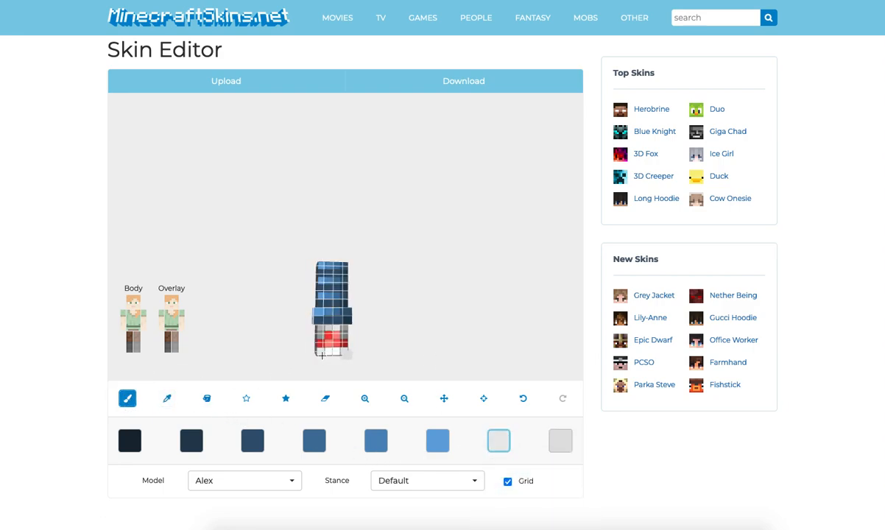
pyautogui.moveTo(303, 357)
pyautogui.mouseDown()
pyautogui.moveTo(353, 358)
pyautogui.moveTo(298, 356)
pyautogui.moveTo(351, 334)
pyautogui.moveTo(374, 342)
pyautogui.moveTo(376, 310)
pyautogui.moveTo(397, 355)
pyautogui.moveTo(279, 372)
pyautogui.mouseUp()
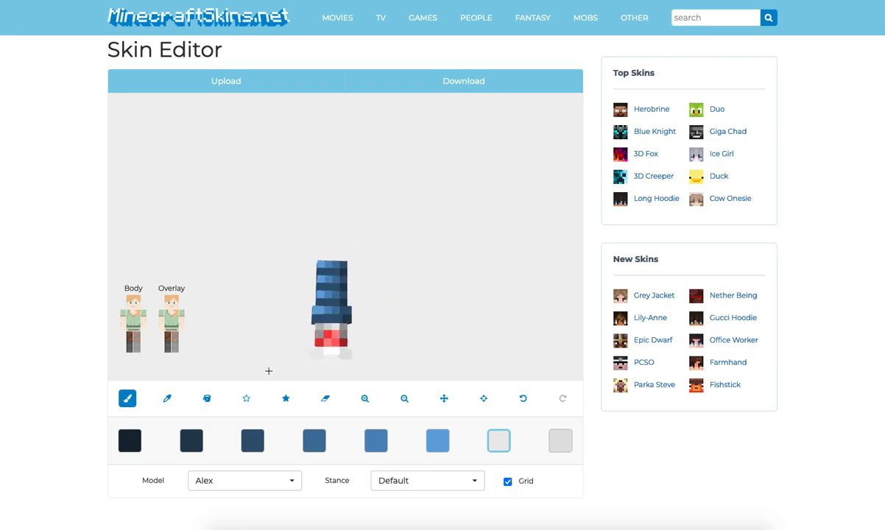
# Isolate the left leg with its overlay and paint a matching raised sole edge in the two light greys.
pyautogui.moveTo(131, 349); pyautogui.dragTo(200, 332)
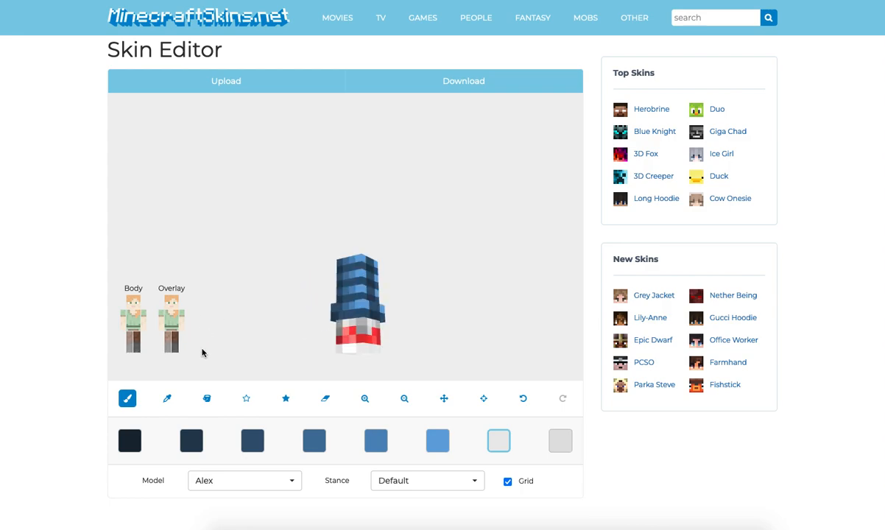
pyautogui.moveTo(195, 352); pyautogui.dragTo(259, 352)
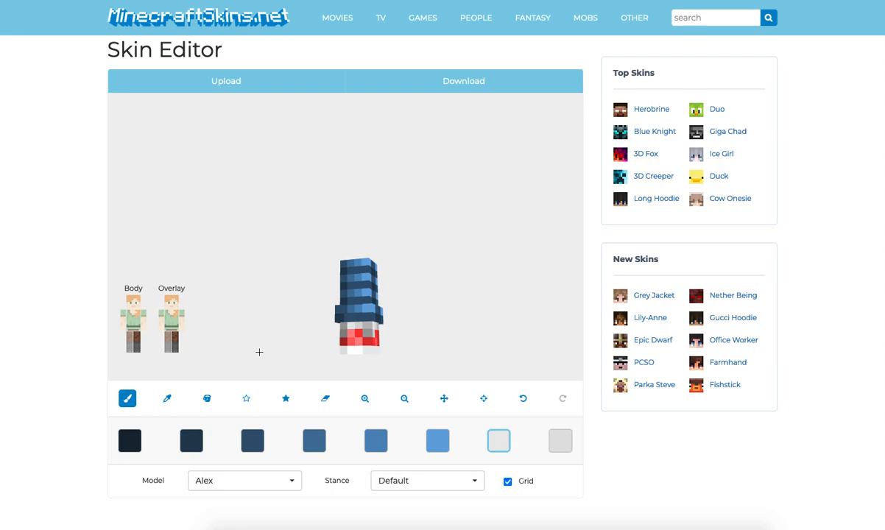
pyautogui.click(378, 352)
pyautogui.moveTo(412, 359)
pyautogui.mouseDown()
pyautogui.moveTo(416, 349)
pyautogui.moveTo(372, 289)
pyautogui.mouseUp()
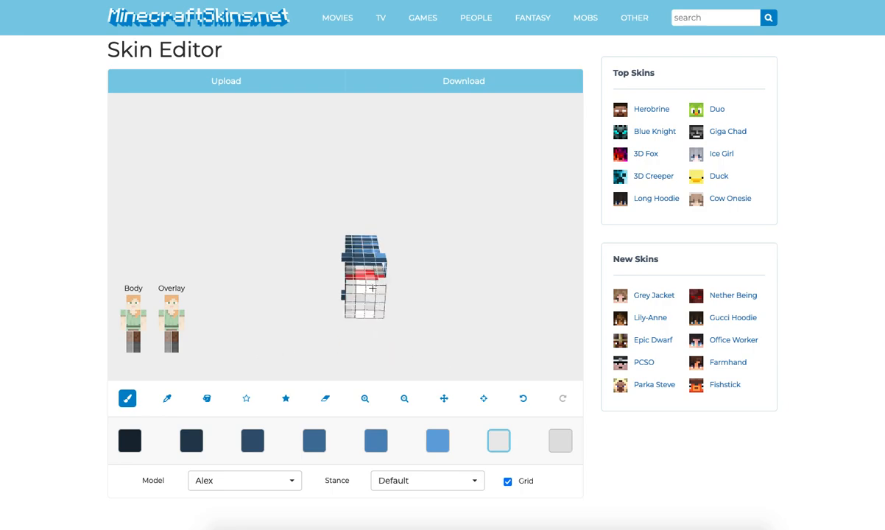
pyautogui.moveTo(383, 321); pyautogui.dragTo(364, 357)
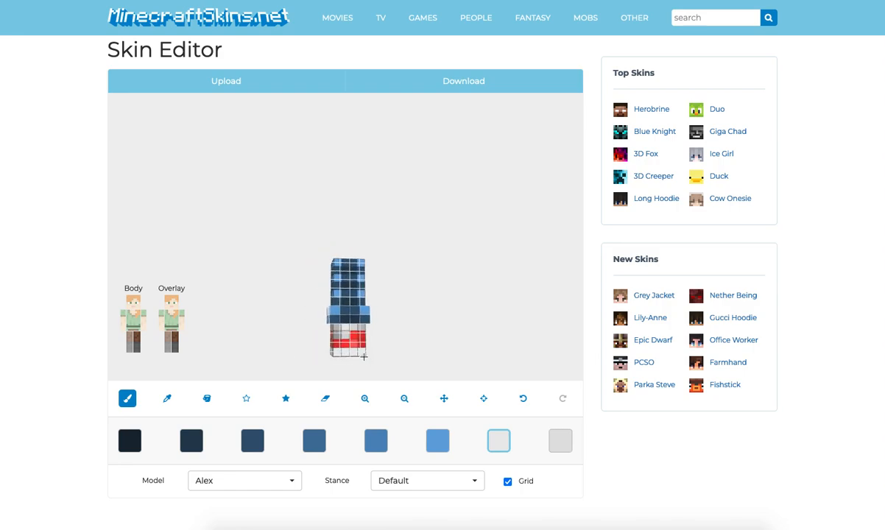
pyautogui.click(560, 440)
pyautogui.moveTo(285, 348); pyautogui.dragTo(342, 261)
pyautogui.moveTo(344, 299); pyautogui.dragTo(202, 361)
# Show all body and overlay parts and examine the complete skin with its raised details.
pyautogui.click(170, 347)
pyautogui.click(127, 346)
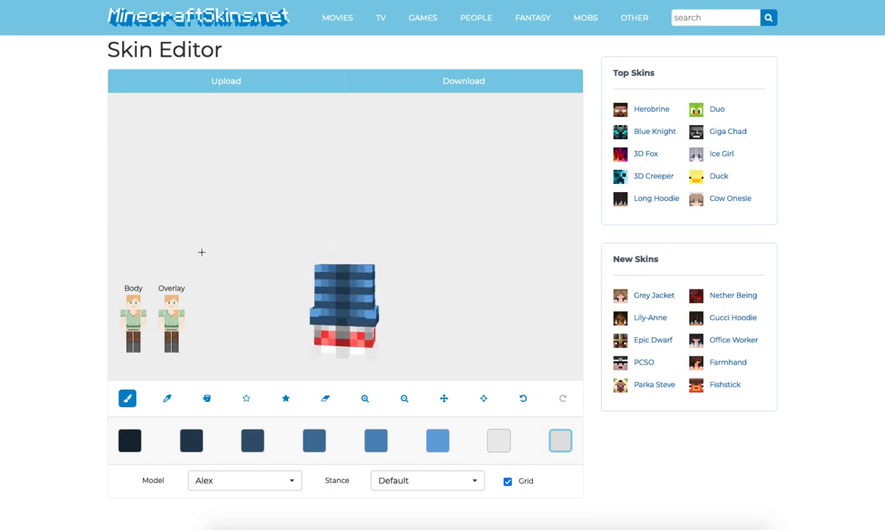
pyautogui.click(136, 325)
pyautogui.click(142, 319)
pyautogui.click(132, 302)
pyautogui.click(123, 320)
pyautogui.click(161, 319)
pyautogui.click(169, 308)
pyautogui.click(171, 317)
pyautogui.click(182, 318)
pyautogui.moveTo(200, 255); pyautogui.dragTo(202, 266)
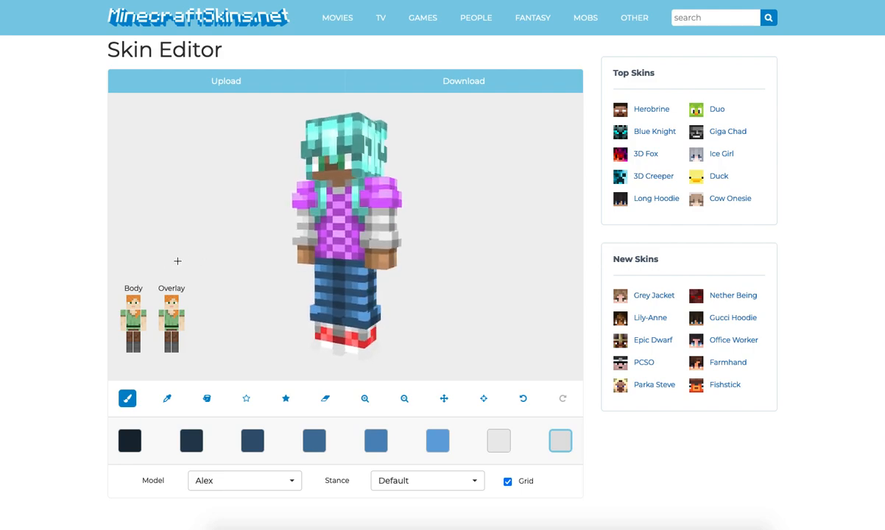
# Hide the head, arms and legs on both layers, leaving only the torso and its overlay shown.
pyautogui.click(170, 305)
pyautogui.click(174, 318)
pyautogui.click(182, 324)
pyautogui.click(174, 339)
pyautogui.click(168, 339)
pyautogui.click(163, 326)
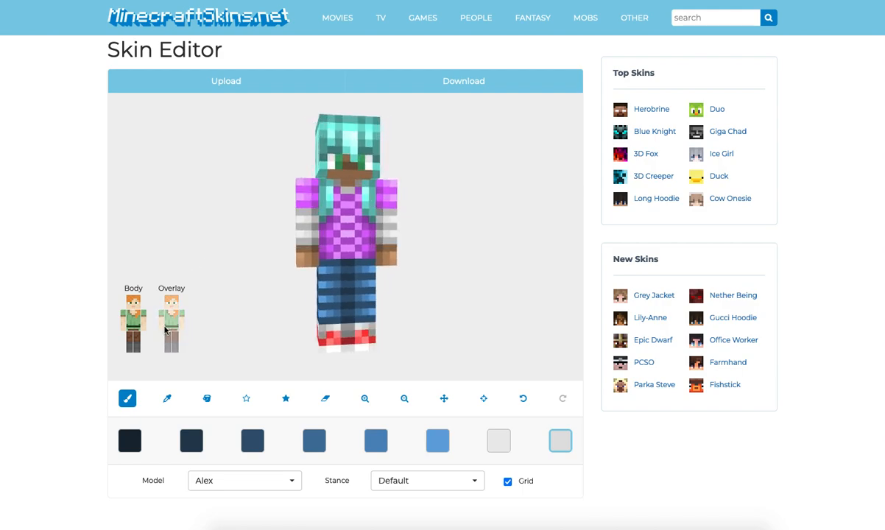
pyautogui.click(133, 303)
pyautogui.click(143, 318)
pyautogui.click(133, 318)
pyautogui.click(137, 340)
pyautogui.click(130, 343)
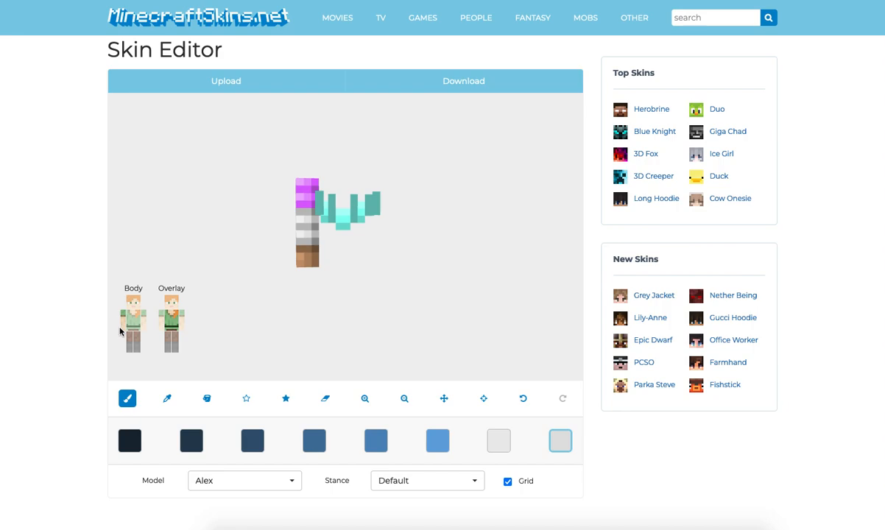
pyautogui.click(122, 316)
pyautogui.click(133, 313)
# Sample the torso's dark purple into the first swatch and its medium purple into the second.
pyautogui.click(167, 399)
pyautogui.click(130, 440)
pyautogui.moveTo(246, 295); pyautogui.dragTo(313, 288)
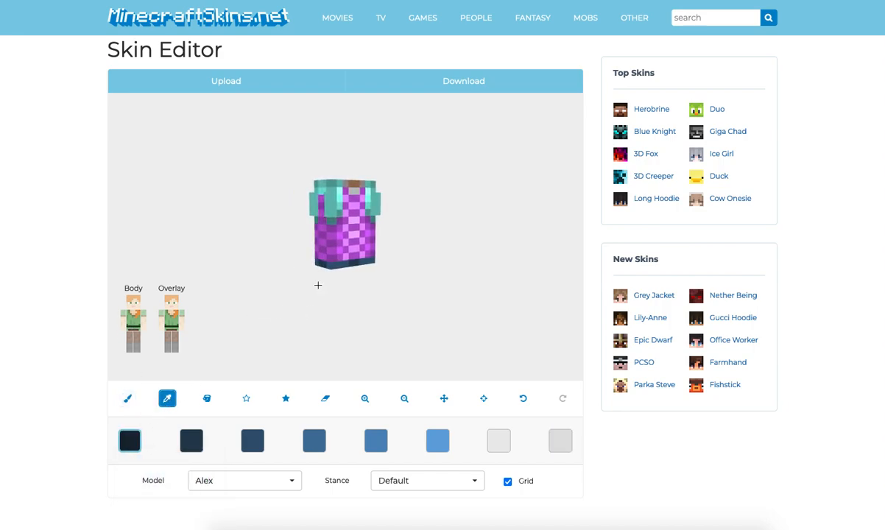
pyautogui.click(312, 244)
pyautogui.click(192, 441)
pyautogui.moveTo(206, 282); pyautogui.dragTo(212, 267)
pyautogui.click(355, 229)
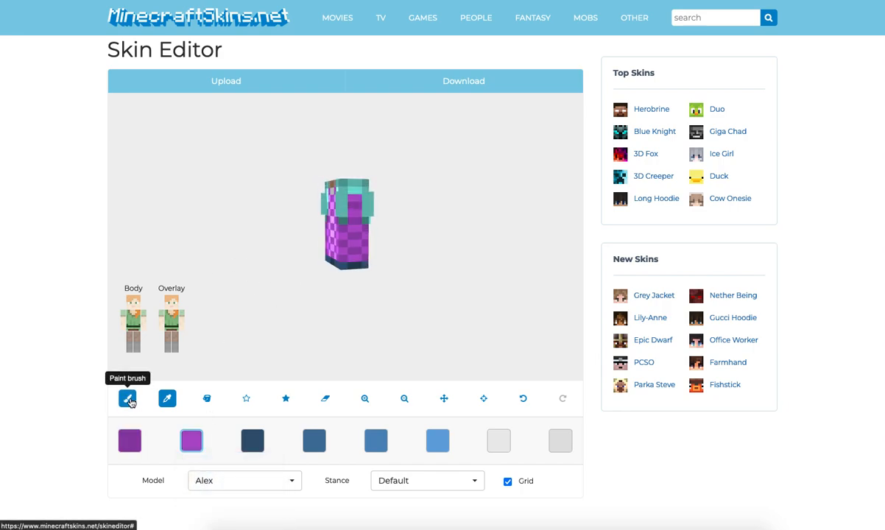
# Darken the purple in the first swatch and paint darker shading onto both sides of the torso.
pyautogui.click(128, 398)
pyautogui.click(130, 440)
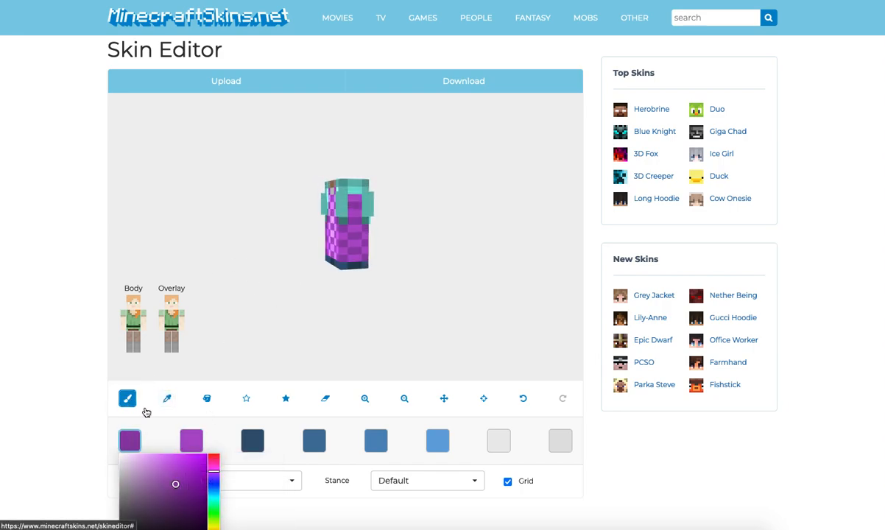
pyautogui.click(176, 494)
pyautogui.click(358, 200)
pyautogui.click(353, 199)
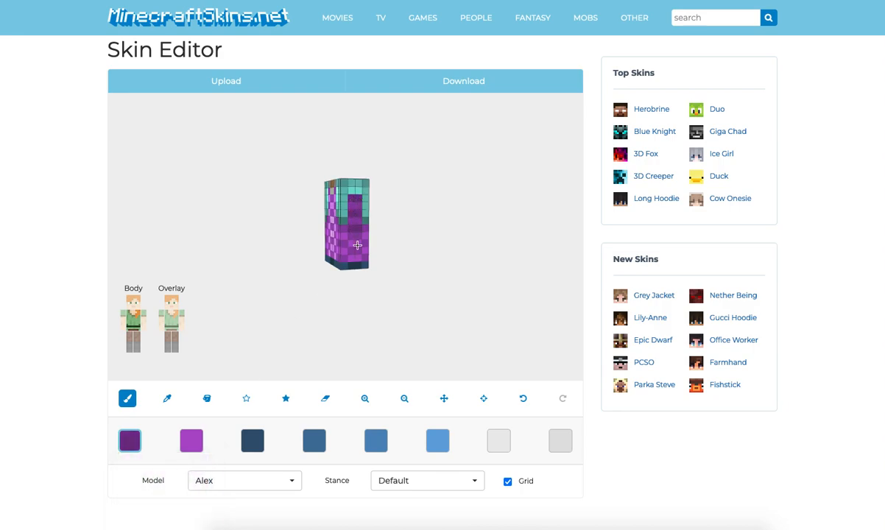
pyautogui.moveTo(353, 259)
pyautogui.mouseDown()
pyautogui.moveTo(427, 257)
pyautogui.moveTo(315, 260)
pyautogui.moveTo(358, 259)
pyautogui.mouseUp()
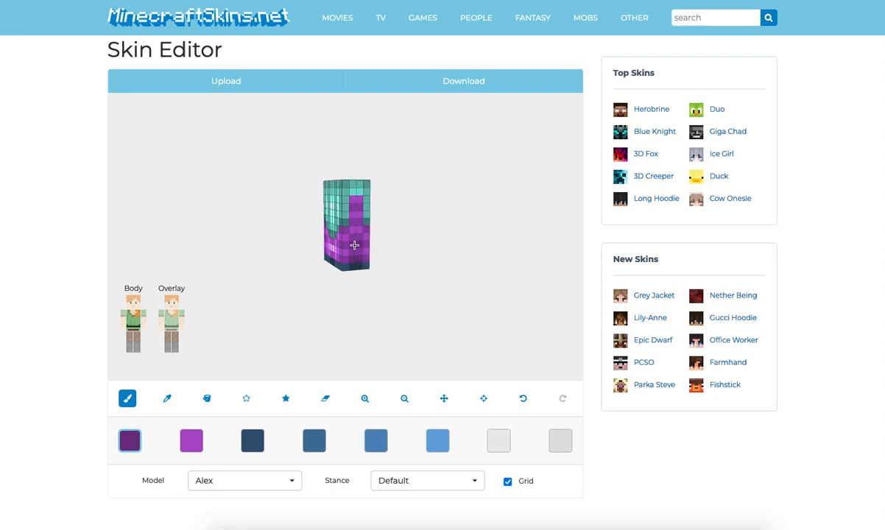
pyautogui.moveTo(355, 202); pyautogui.dragTo(418, 269)
# Sample the torso's remaining purples, from dark purple to palest pink, into the second through sixth swatches.
pyautogui.click(168, 398)
pyautogui.click(192, 440)
pyautogui.click(332, 258)
pyautogui.click(250, 441)
pyautogui.click(333, 251)
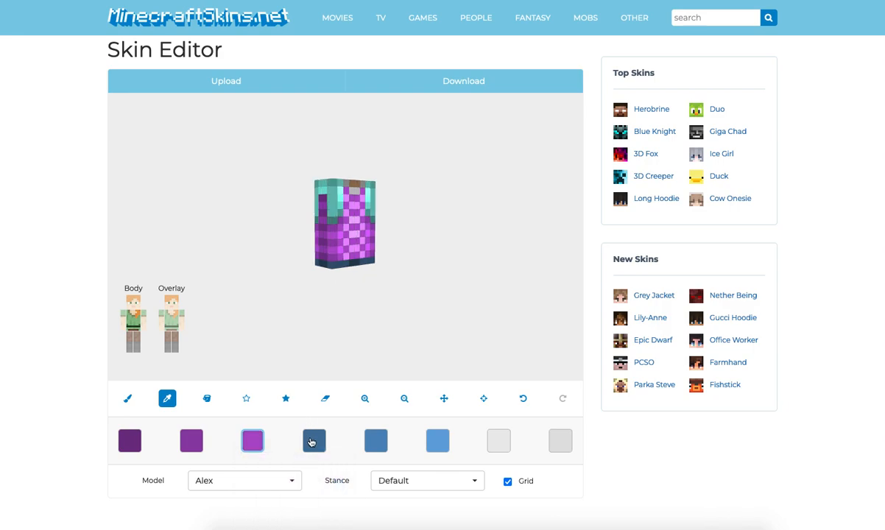
pyautogui.click(314, 440)
pyautogui.click(328, 248)
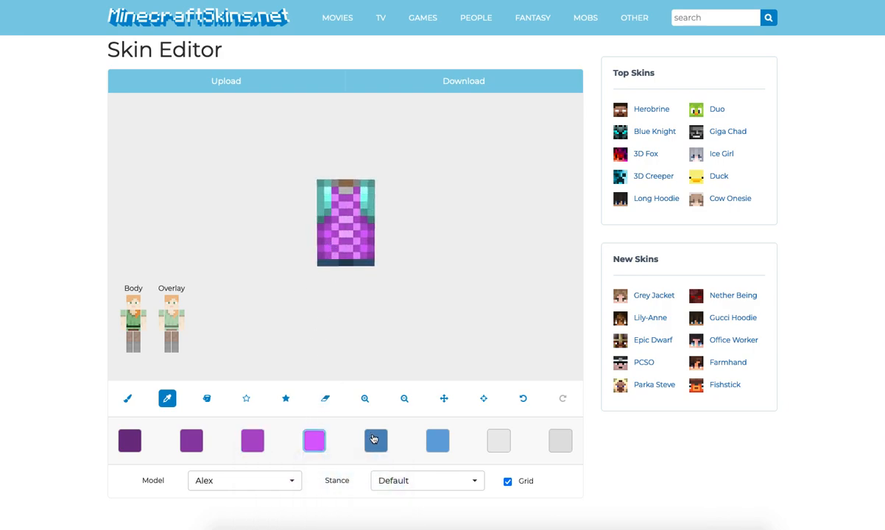
pyautogui.click(376, 440)
pyautogui.click(316, 243)
pyautogui.click(437, 441)
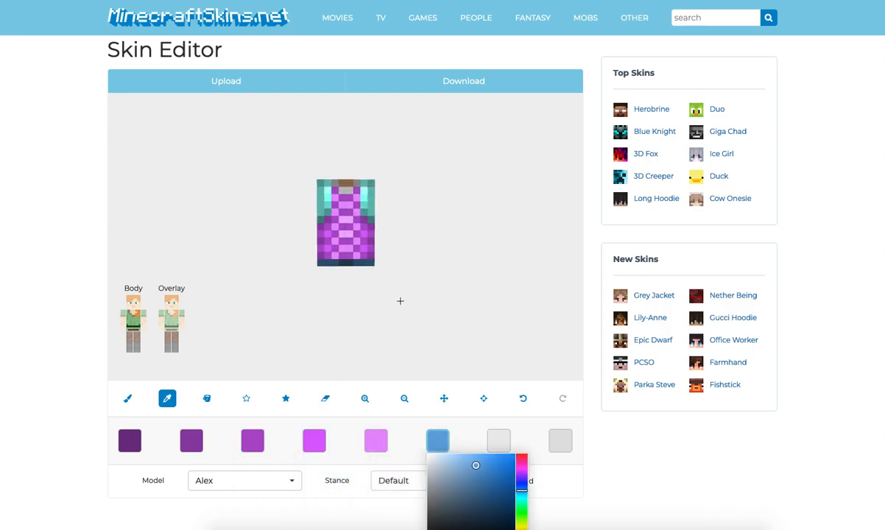
pyautogui.click(331, 220)
pyautogui.click(126, 399)
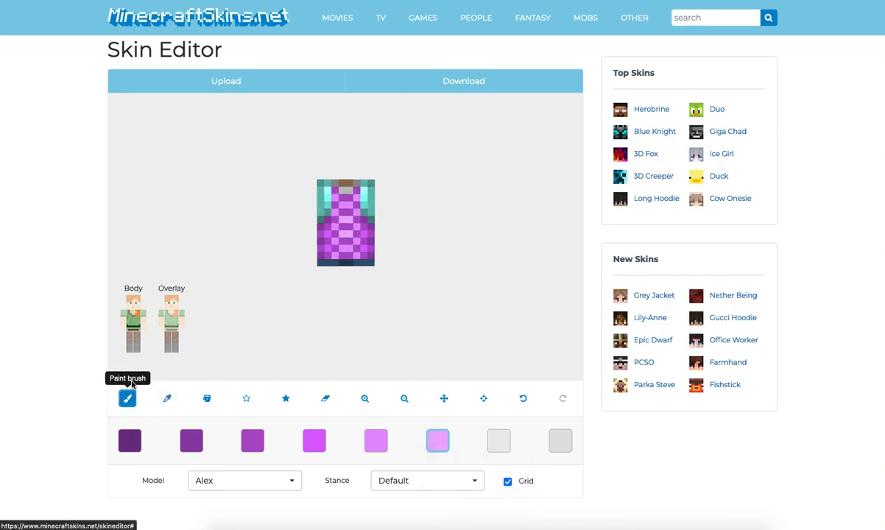
# Reset the last two swatches to white and show the torso overlay again.
pyautogui.click(498, 441)
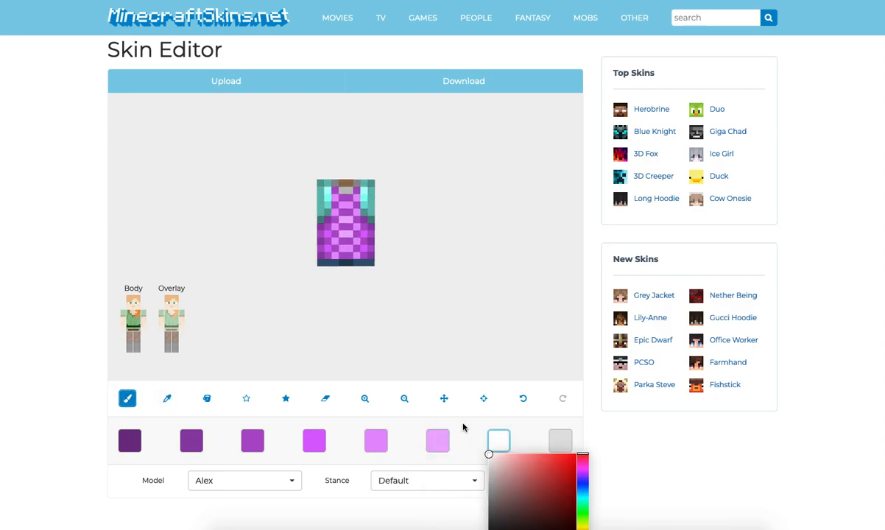
pyautogui.click(563, 444)
pyautogui.click(341, 368)
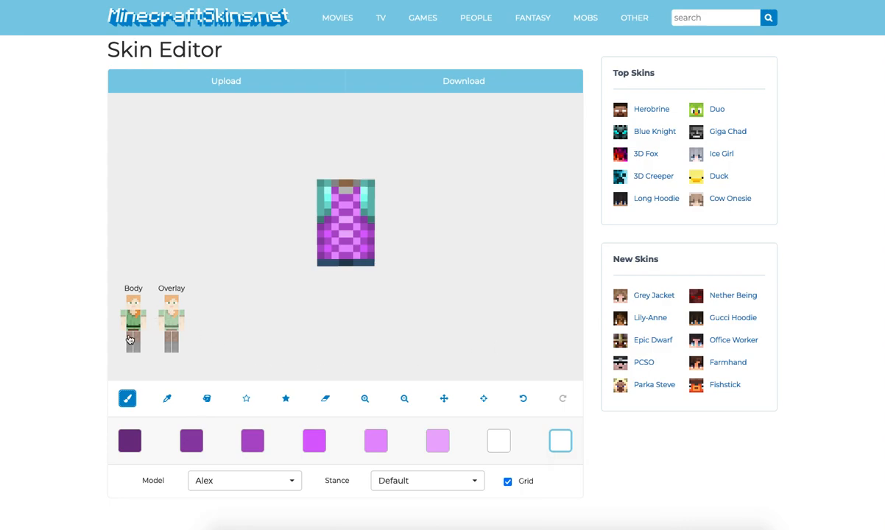
pyautogui.click(167, 339)
# Try raised dark purple corners along the torso overlay's bottom hem and check them on the complete skin.
pyautogui.click(129, 440)
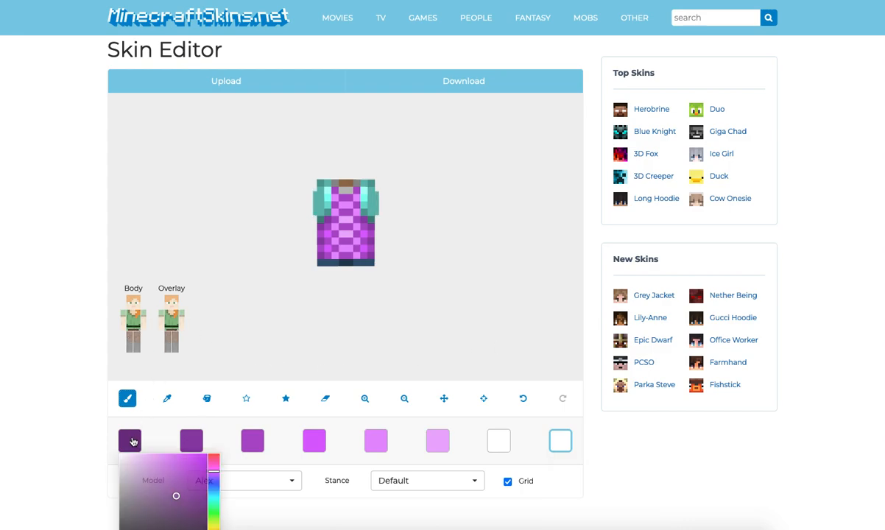
pyautogui.moveTo(267, 297); pyautogui.dragTo(298, 296)
pyautogui.click(199, 445)
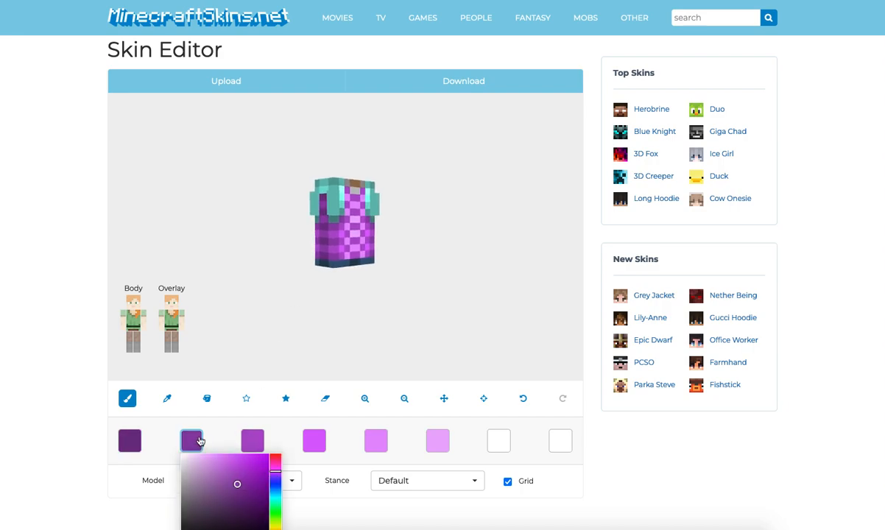
pyautogui.moveTo(336, 258); pyautogui.dragTo(330, 260)
pyautogui.moveTo(451, 273); pyautogui.dragTo(362, 266)
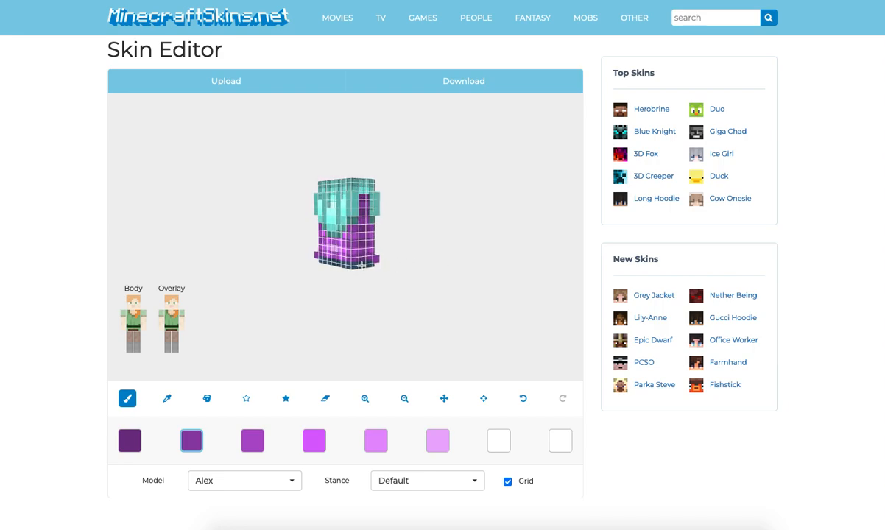
pyautogui.click(126, 326)
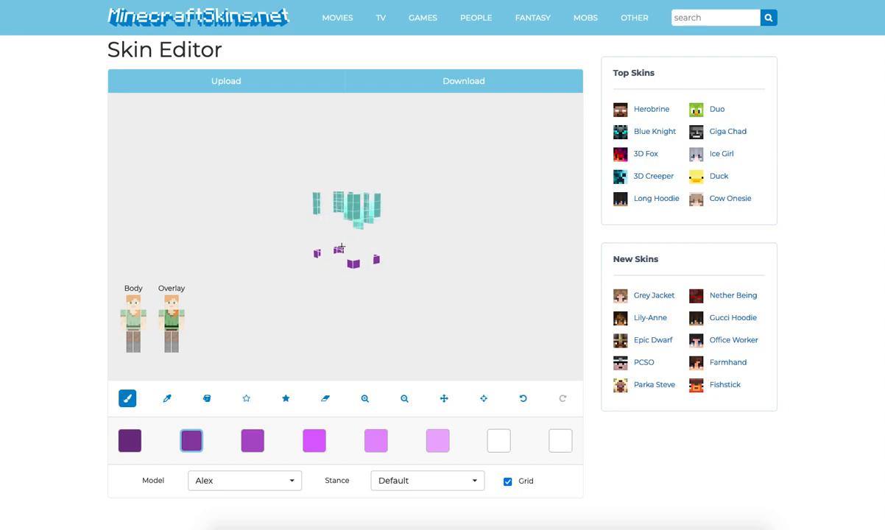
pyautogui.click(140, 323)
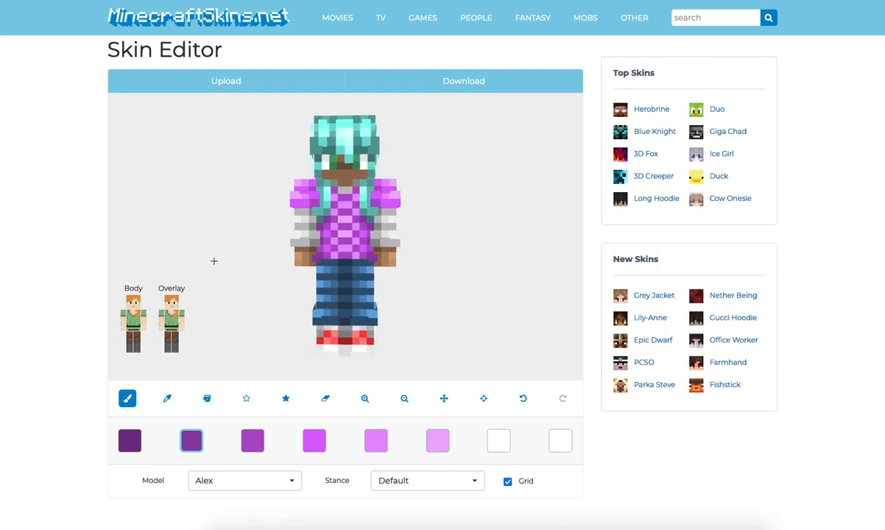
pyautogui.moveTo(214, 263)
pyautogui.mouseDown()
pyautogui.moveTo(282, 259)
pyautogui.moveTo(214, 261)
pyautogui.mouseUp()
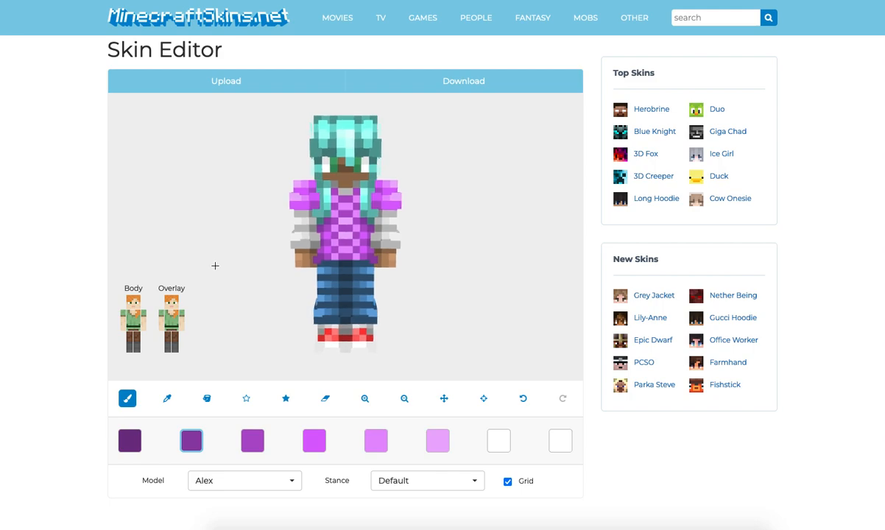
# Hide the head, arms and legs on both layers to isolate the torso with its overlay.
pyautogui.click(134, 303)
pyautogui.click(142, 323)
pyautogui.click(137, 342)
pyautogui.click(130, 343)
pyautogui.click(123, 329)
pyautogui.moveTo(179, 268); pyautogui.dragTo(165, 265)
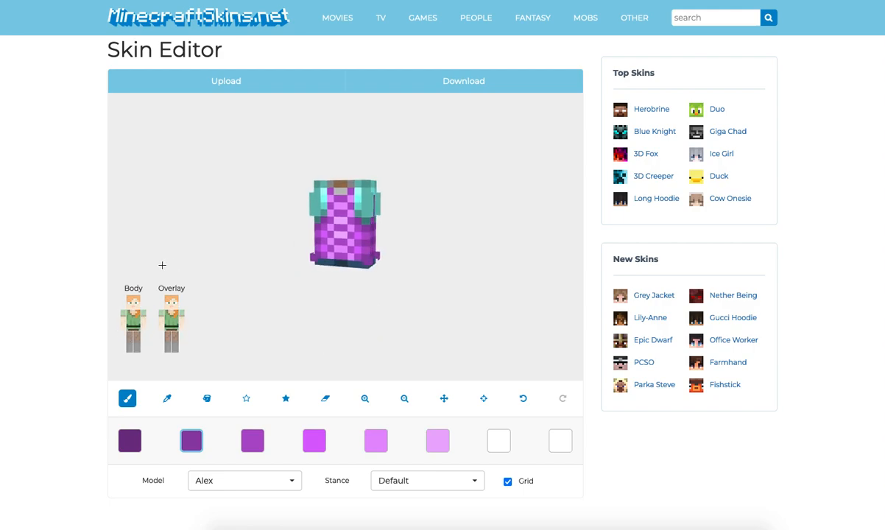
# Erase the dark purple hem corners from the torso overlay.
pyautogui.click(325, 398)
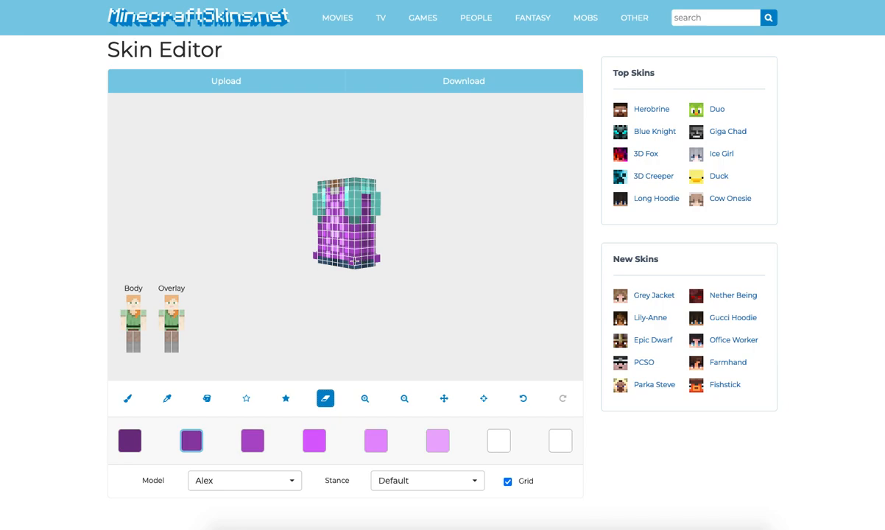
pyautogui.moveTo(271, 256)
pyautogui.mouseDown()
pyautogui.moveTo(398, 249)
pyautogui.moveTo(352, 260)
pyautogui.moveTo(360, 260)
pyautogui.mouseUp()
pyautogui.moveTo(366, 259)
pyautogui.mouseDown()
pyautogui.moveTo(280, 276)
pyautogui.moveTo(217, 328)
pyautogui.mouseUp()
pyautogui.click(131, 325)
pyautogui.moveTo(163, 273); pyautogui.dragTo(221, 256)
pyautogui.click(135, 325)
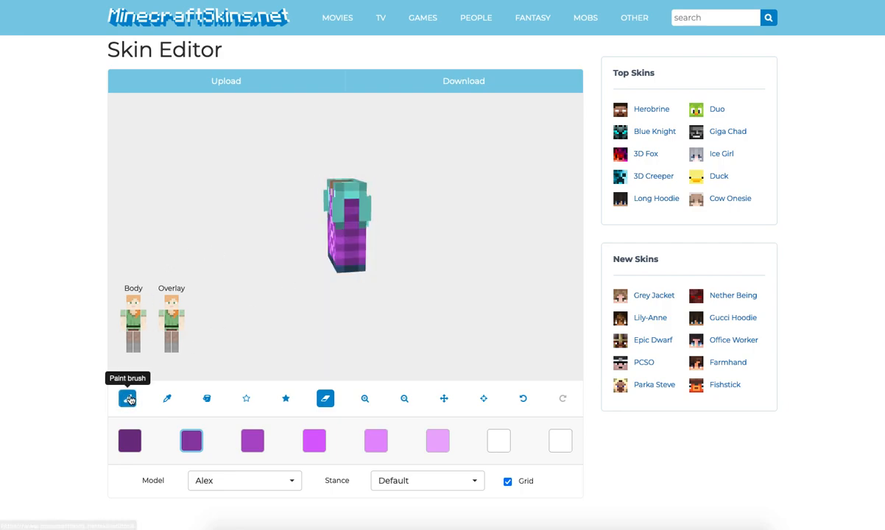
# Paint medium purple raised pixels beside both edges of the neckline on the torso overlay.
pyautogui.click(128, 399)
pyautogui.moveTo(166, 239)
pyautogui.mouseDown()
pyautogui.moveTo(224, 283)
pyautogui.moveTo(231, 271)
pyautogui.mouseUp()
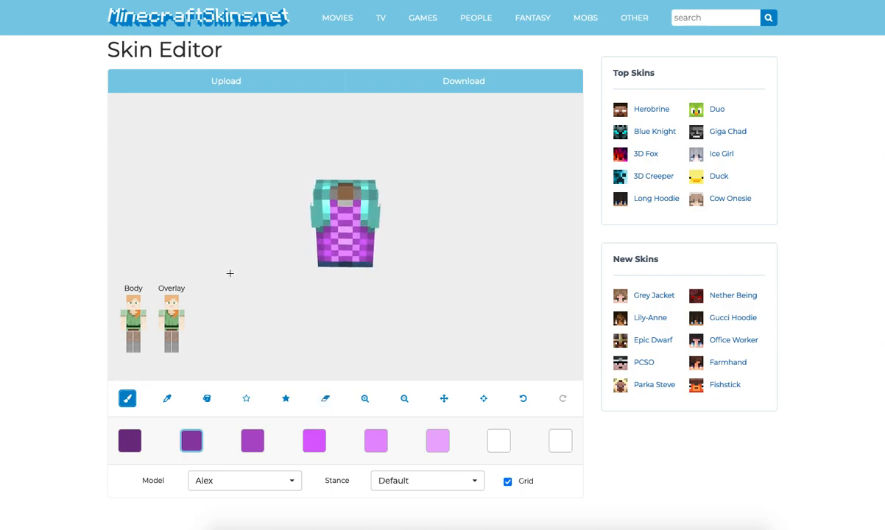
pyautogui.click(258, 449)
pyautogui.click(334, 200)
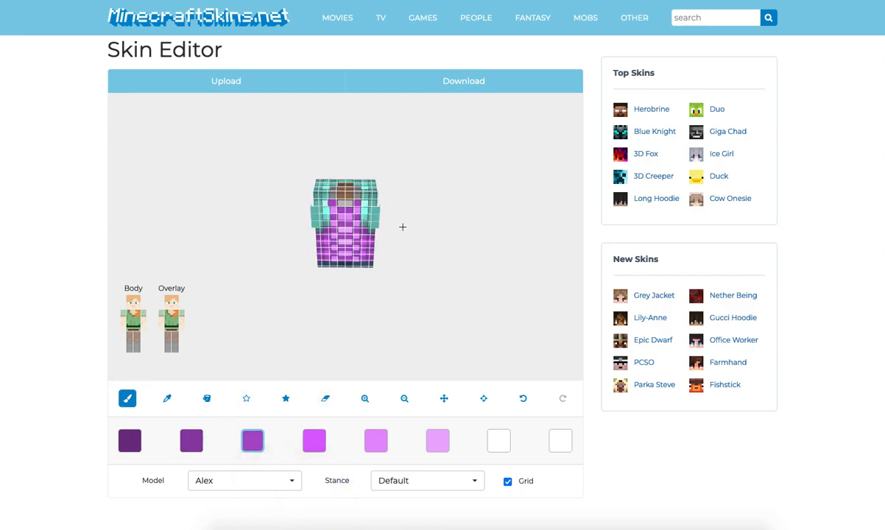
pyautogui.moveTo(430, 243); pyautogui.dragTo(433, 231)
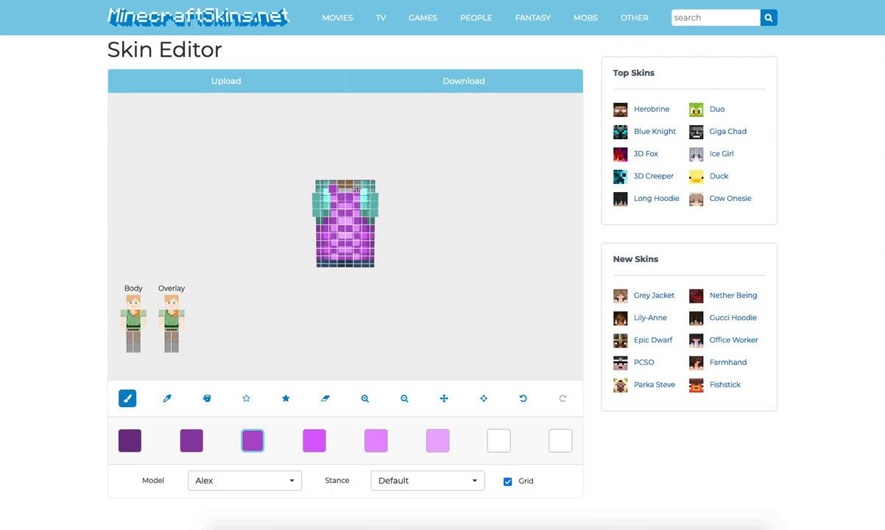
# Show all overlay parts with every body part hidden and examine the raised details on their own.
pyautogui.click(140, 305)
pyautogui.click(174, 306)
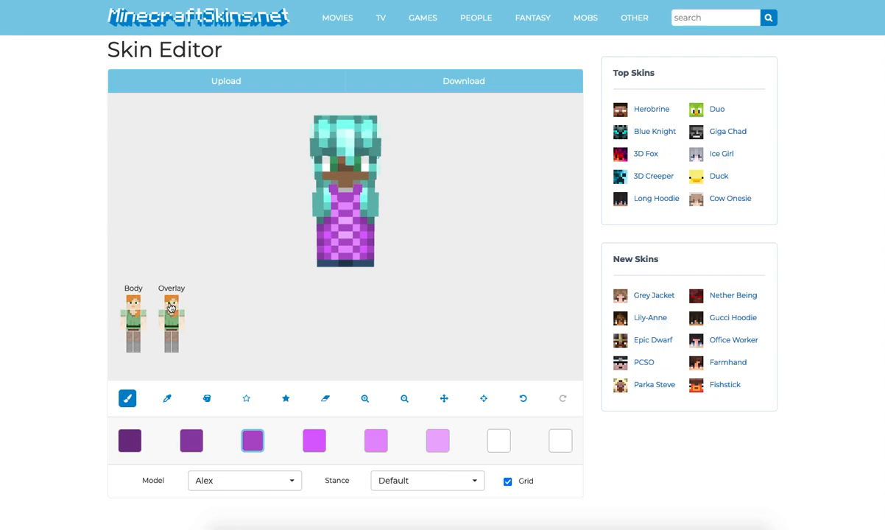
pyautogui.click(181, 322)
pyautogui.click(174, 339)
pyautogui.click(168, 339)
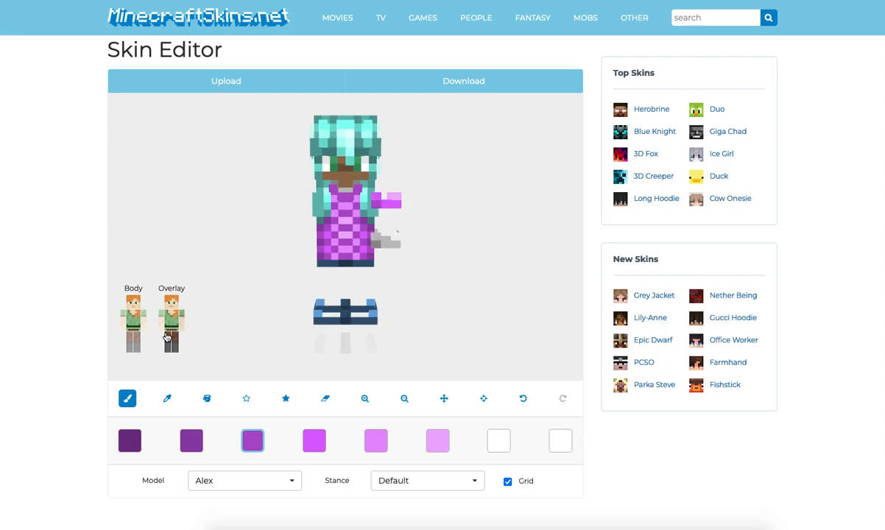
pyautogui.click(163, 321)
pyautogui.click(174, 301)
pyautogui.click(171, 319)
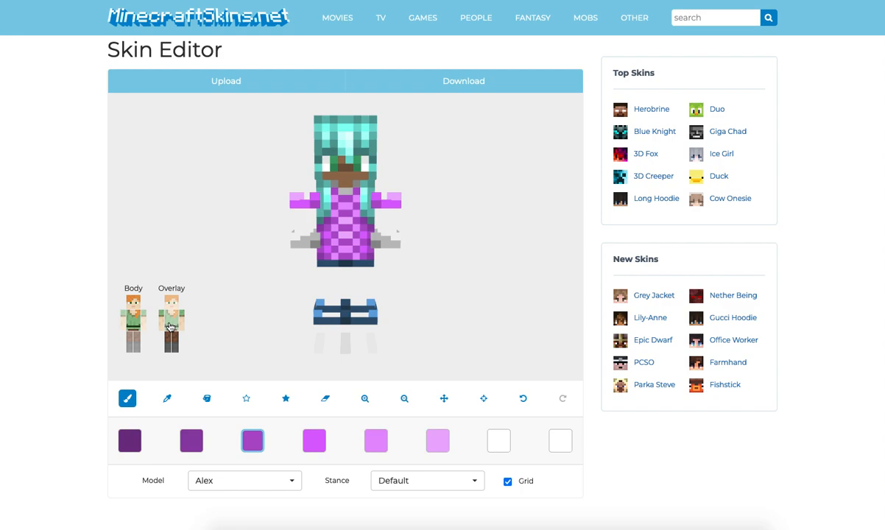
pyautogui.click(135, 306)
pyautogui.click(134, 317)
pyautogui.click(171, 318)
pyautogui.click(170, 301)
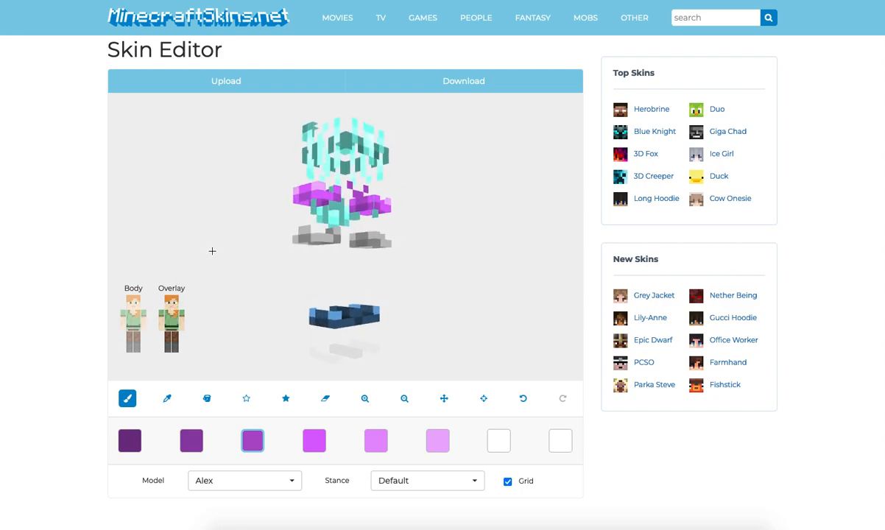
pyautogui.moveTo(175, 251); pyautogui.dragTo(177, 292)
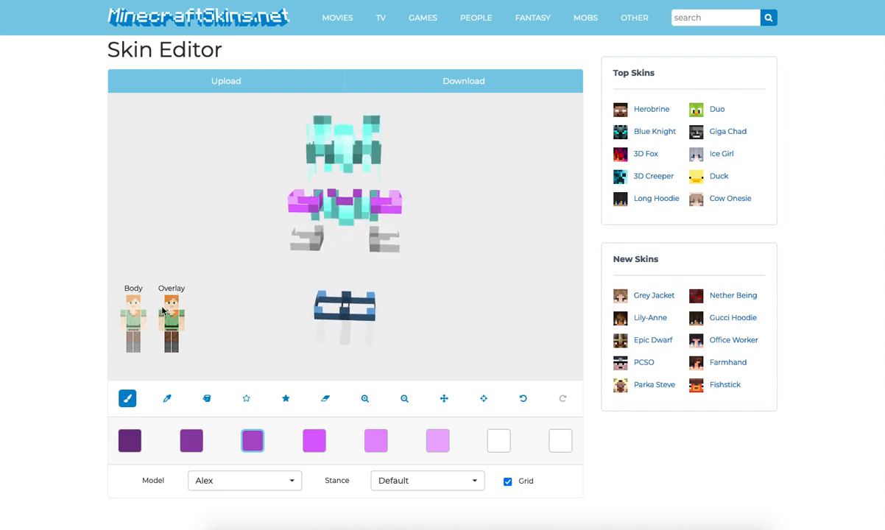
# Hide all overlay parts, show every body part and examine the base skin without raised details.
pyautogui.click(171, 303)
pyautogui.click(172, 319)
pyautogui.click(162, 318)
pyautogui.click(167, 341)
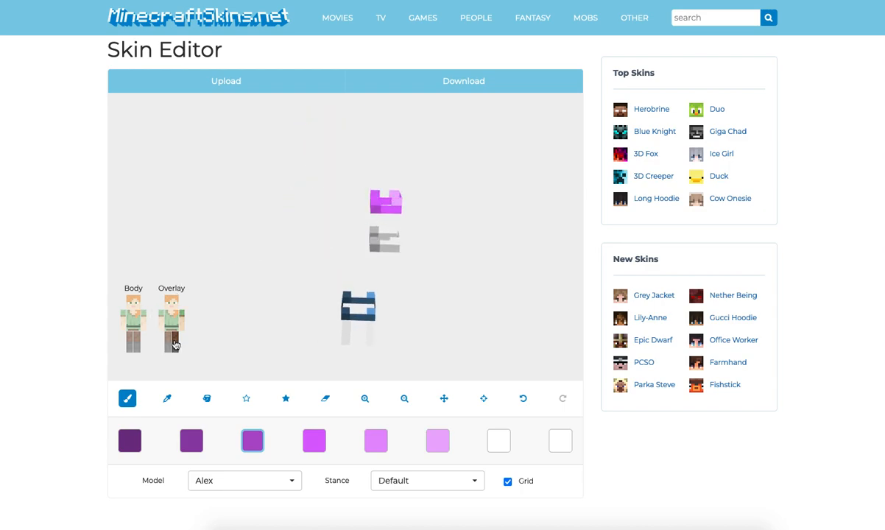
pyautogui.click(175, 344)
pyautogui.click(183, 326)
pyautogui.click(142, 310)
pyautogui.click(135, 305)
pyautogui.click(134, 317)
pyautogui.click(144, 319)
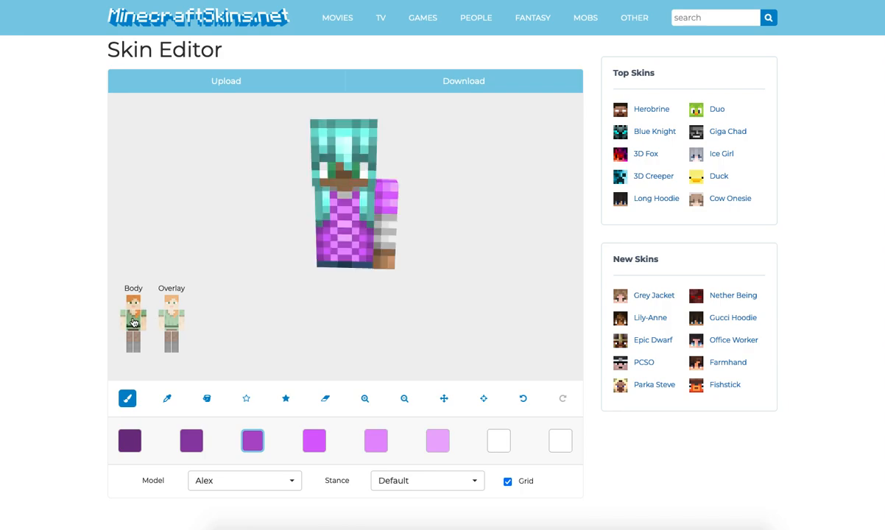
pyautogui.click(124, 320)
pyautogui.click(128, 340)
pyautogui.click(136, 341)
pyautogui.moveTo(184, 254); pyautogui.dragTo(169, 267)
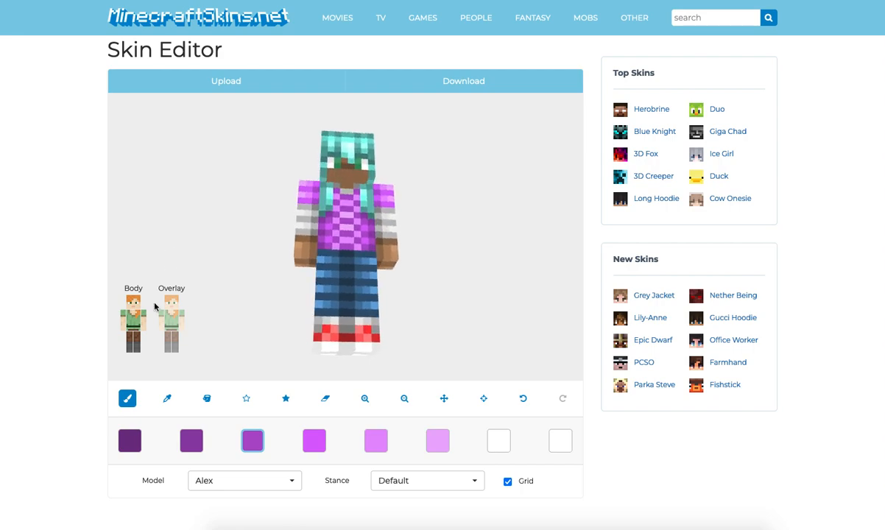
# Isolate the head's body layer and paint its underside with the dark brown sampled from the face.
pyautogui.click(129, 323)
pyautogui.click(136, 340)
pyautogui.click(128, 338)
pyautogui.click(124, 324)
pyautogui.click(144, 325)
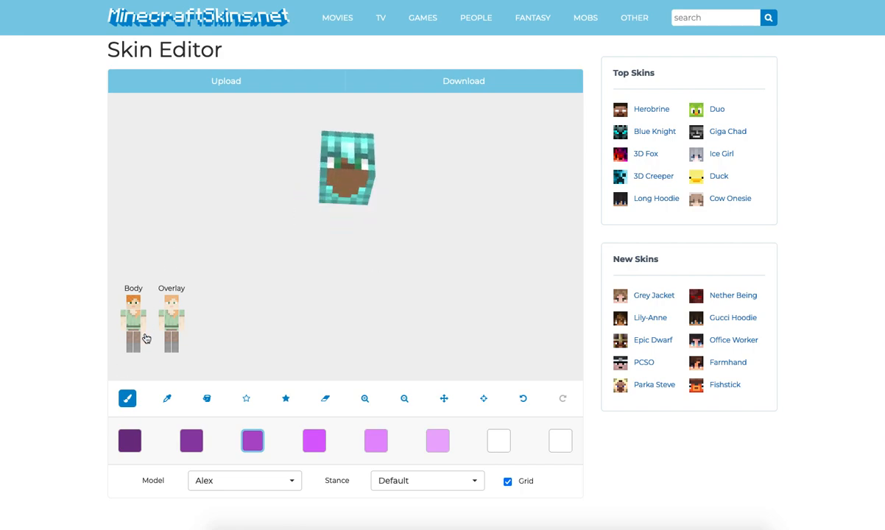
pyautogui.click(160, 406)
pyautogui.click(346, 166)
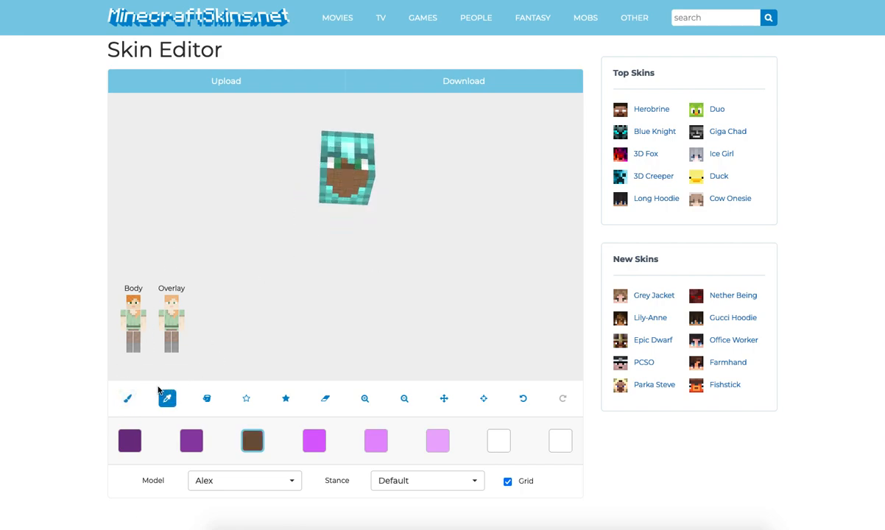
pyautogui.click(129, 402)
pyautogui.moveTo(239, 329); pyautogui.dragTo(310, 239)
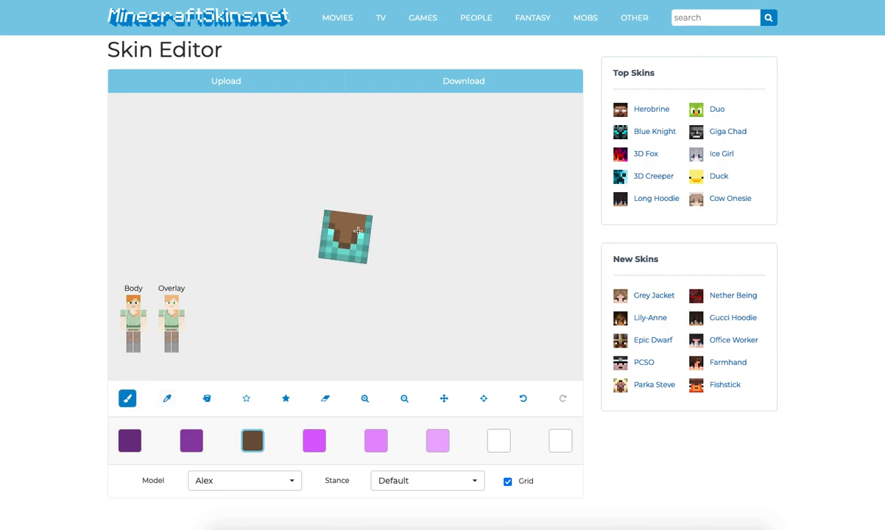
pyautogui.moveTo(359, 229); pyautogui.dragTo(403, 322)
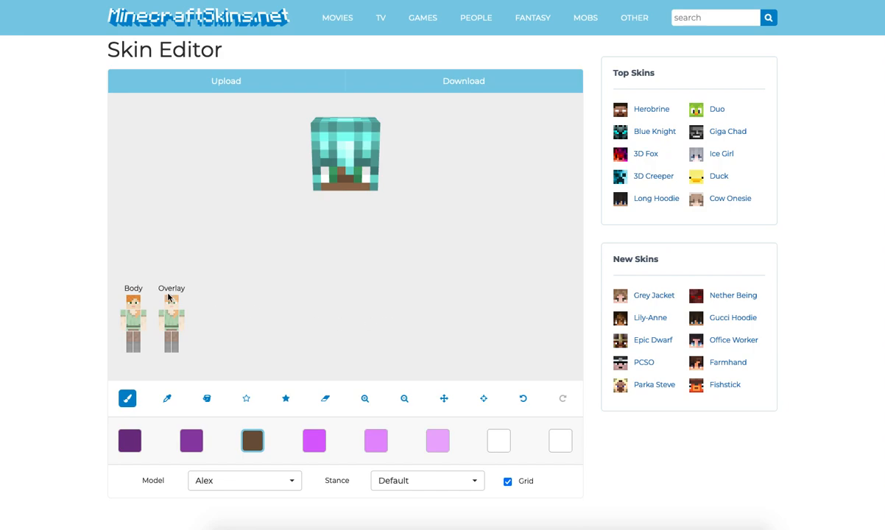
# Paint dark teal sampled from the hair onto the head overlay at both lower corners of the face.
pyautogui.click(167, 398)
pyautogui.moveTo(272, 239)
pyautogui.mouseDown()
pyautogui.moveTo(293, 237)
pyautogui.moveTo(276, 235)
pyautogui.mouseUp()
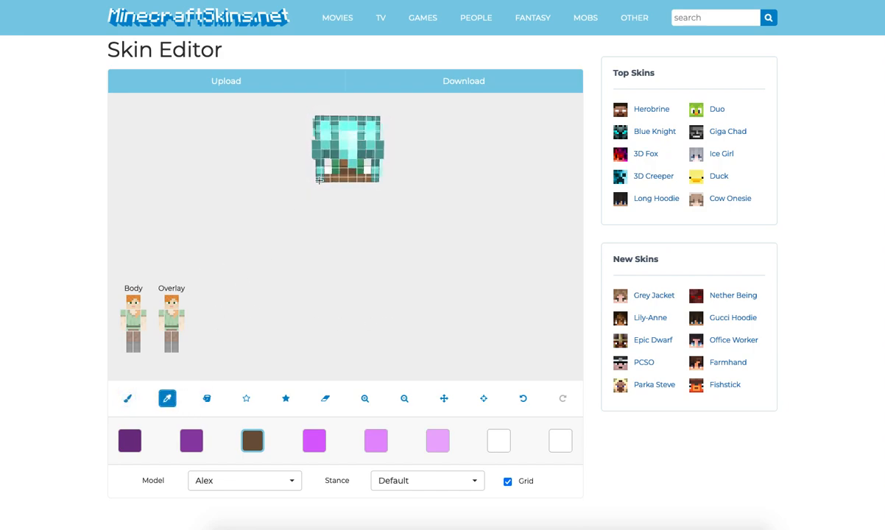
pyautogui.click(303, 168)
pyautogui.click(127, 398)
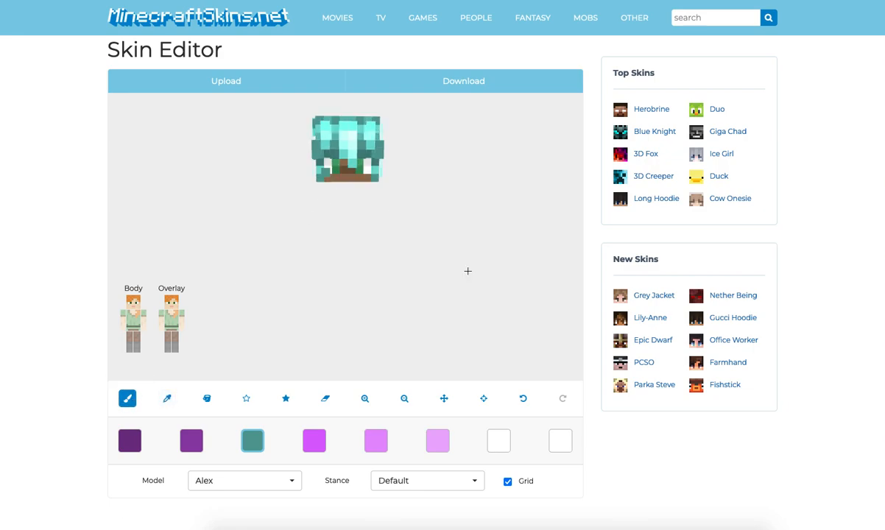
pyautogui.click(523, 398)
pyautogui.moveTo(366, 183); pyautogui.dragTo(217, 266)
# Sample light teal from the hair and paint raised pixels at the outer face edges beside the eyes on the head overlay.
pyautogui.click(168, 300)
pyautogui.click(167, 398)
pyautogui.click(344, 117)
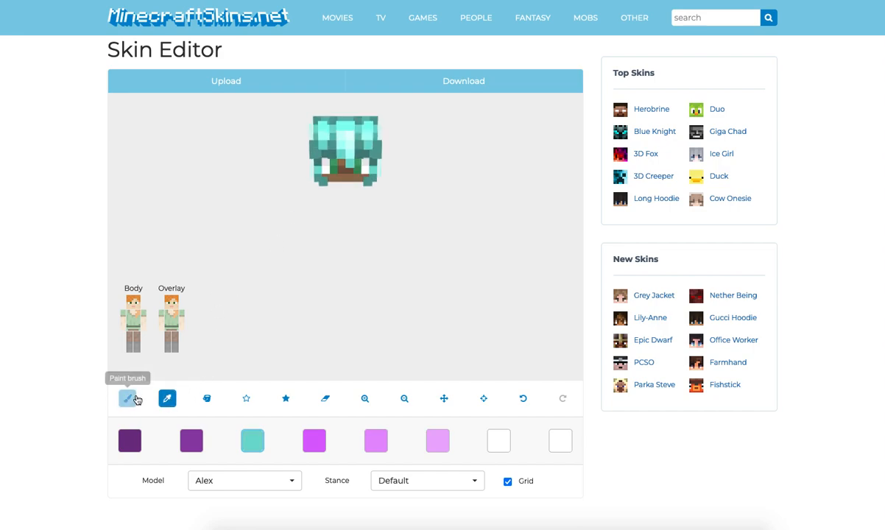
pyautogui.click(136, 399)
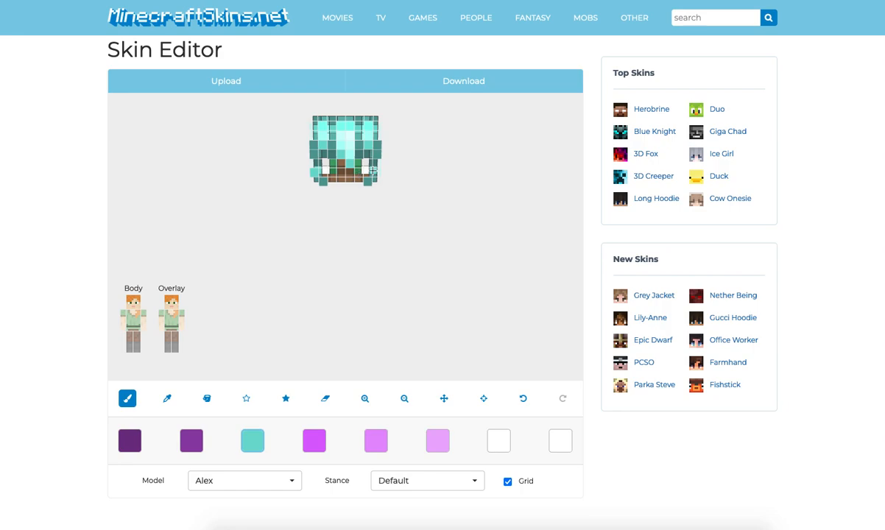
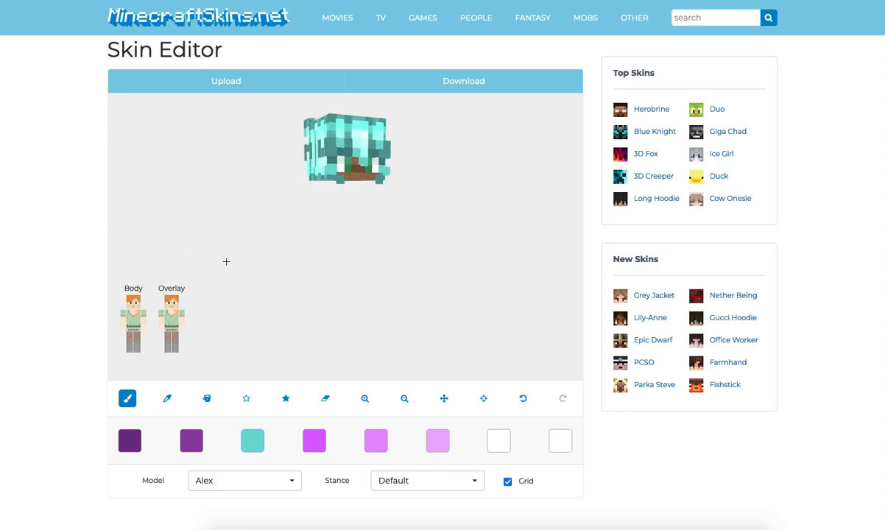
# Show all hidden body and overlay parts again and examine the complete skin from the front.
pyautogui.click(132, 320)
pyautogui.click(142, 327)
pyautogui.click(130, 345)
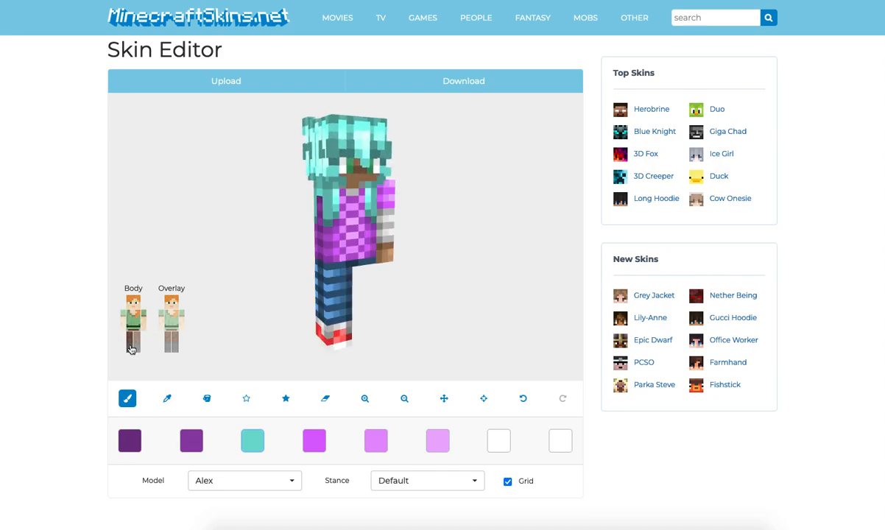
pyautogui.click(137, 345)
pyautogui.click(123, 325)
pyautogui.click(161, 322)
pyautogui.click(172, 323)
pyautogui.click(170, 340)
pyautogui.click(175, 341)
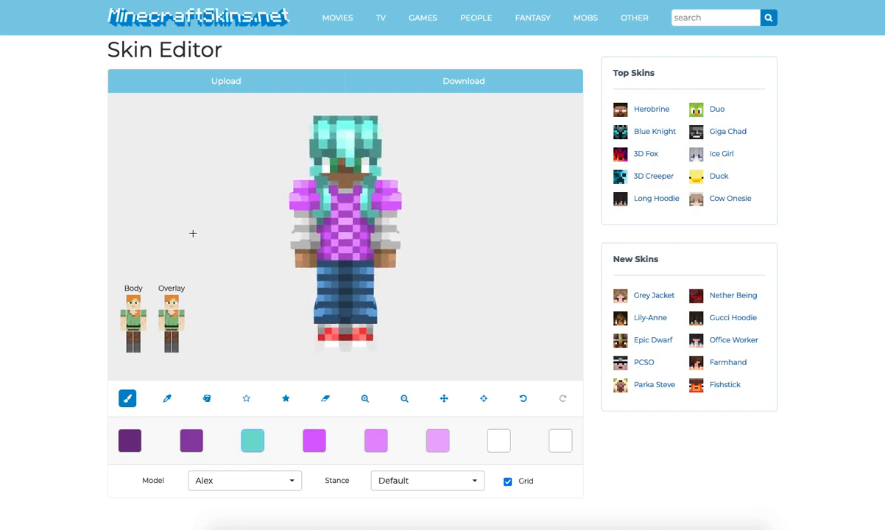
pyautogui.moveTo(193, 233)
pyautogui.mouseDown()
pyautogui.moveTo(263, 229)
pyautogui.moveTo(193, 227)
pyautogui.mouseUp()
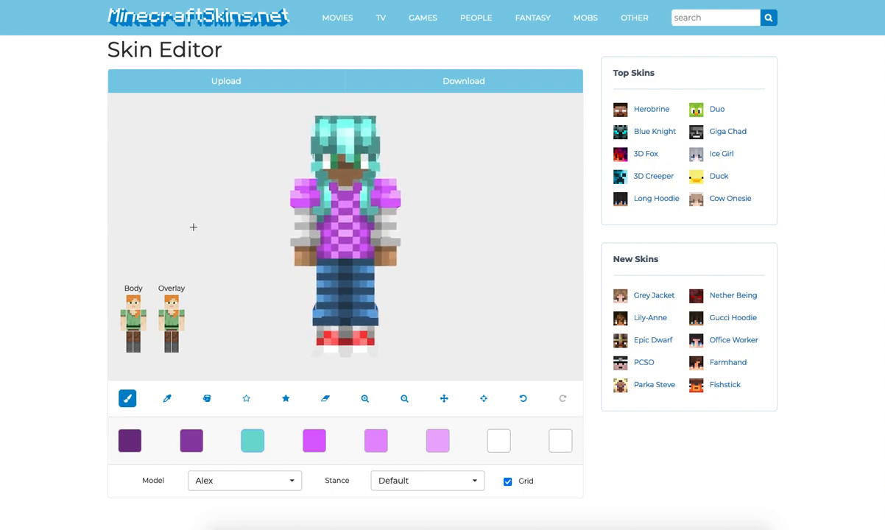
# Hide all overlay parts, set the stance to Hug and examine the base skin from front and back.
pyautogui.click(172, 316)
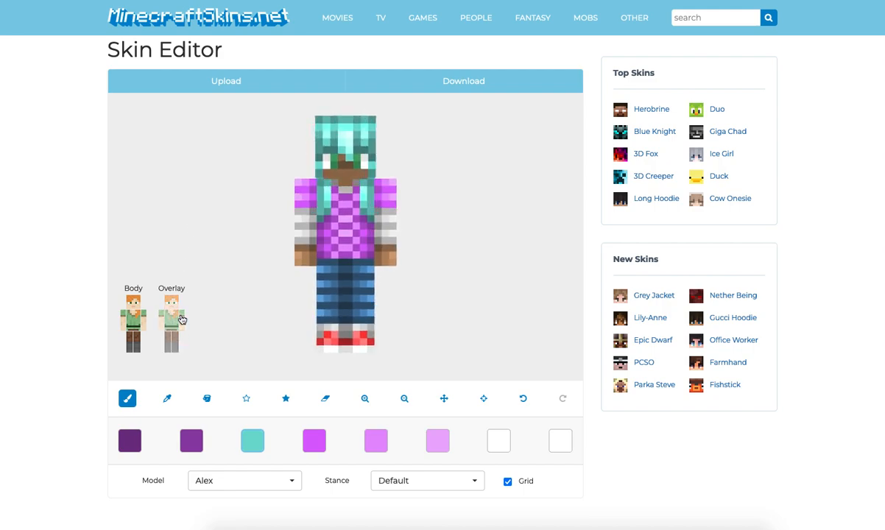
pyautogui.click(415, 476)
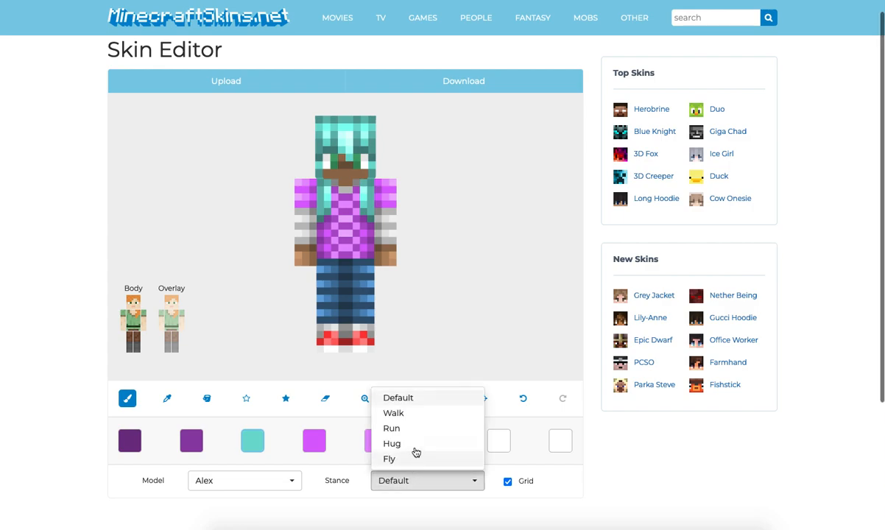
pyautogui.click(416, 446)
pyautogui.moveTo(498, 266); pyautogui.dragTo(543, 233)
pyautogui.moveTo(499, 255); pyautogui.dragTo(504, 229)
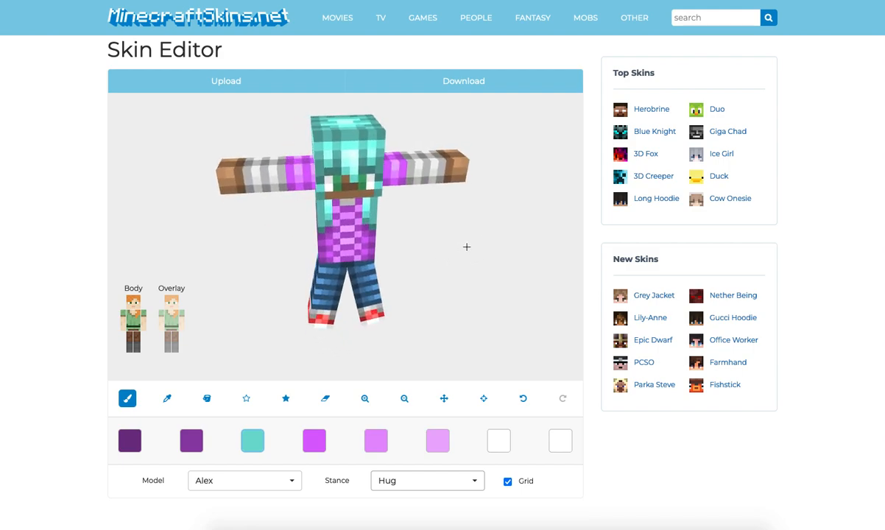
pyautogui.moveTo(466, 247); pyautogui.dragTo(514, 220)
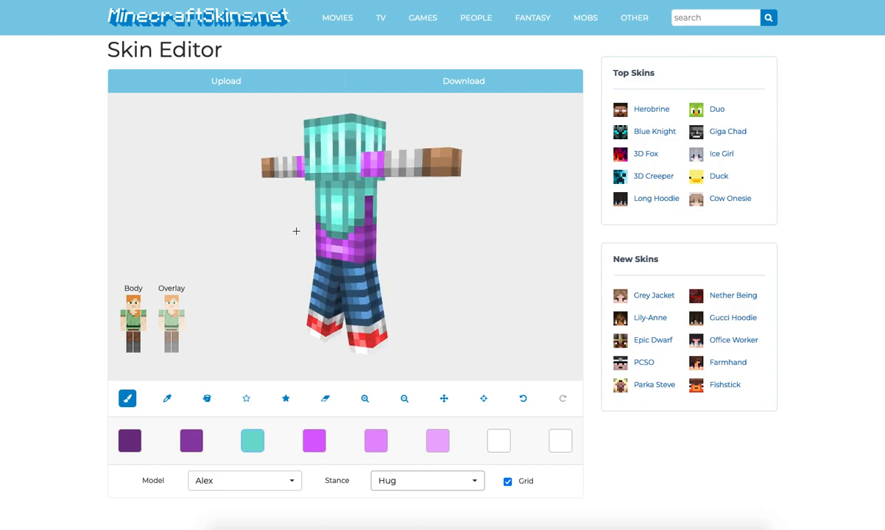
pyautogui.moveTo(383, 232); pyautogui.dragTo(461, 232)
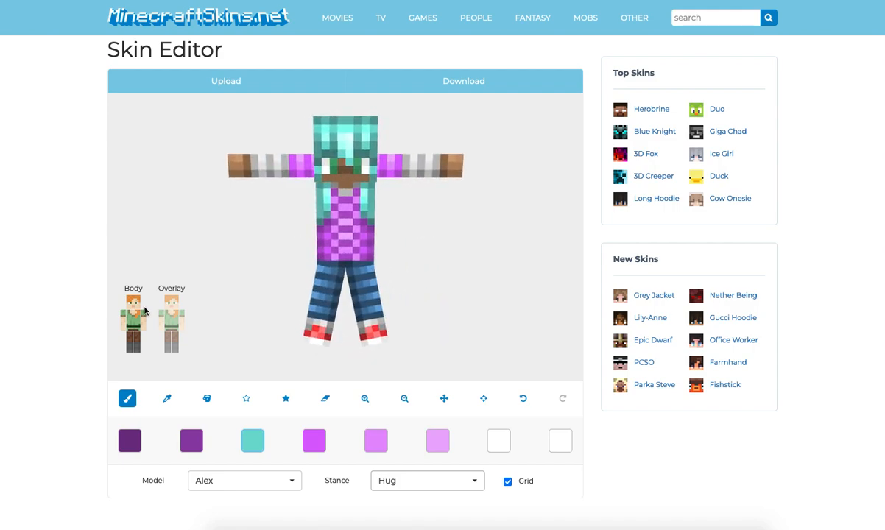
# Show every overlay part, examine the raised details in the Hug stance, and return the stance to Default.
pyautogui.click(172, 300)
pyautogui.click(174, 324)
pyautogui.click(181, 324)
pyautogui.click(176, 340)
pyautogui.click(168, 341)
pyautogui.click(162, 324)
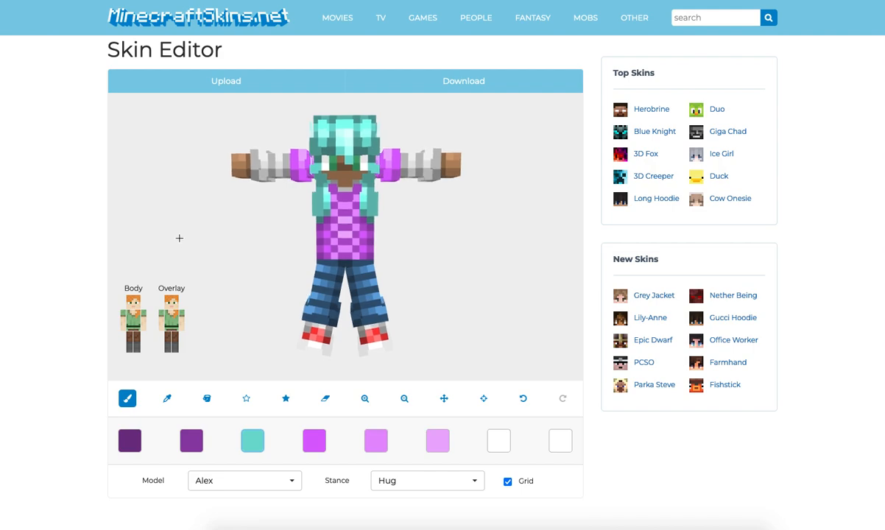
pyautogui.moveTo(181, 239); pyautogui.dragTo(149, 229)
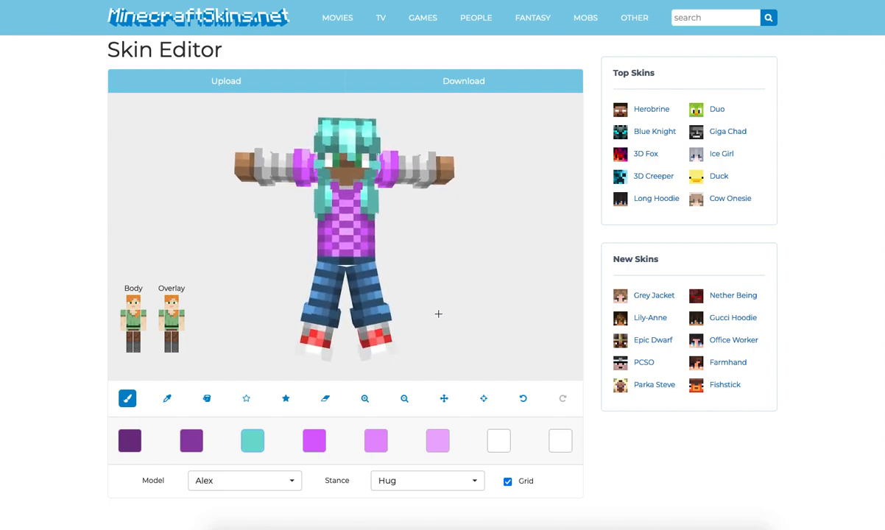
pyautogui.click(433, 475)
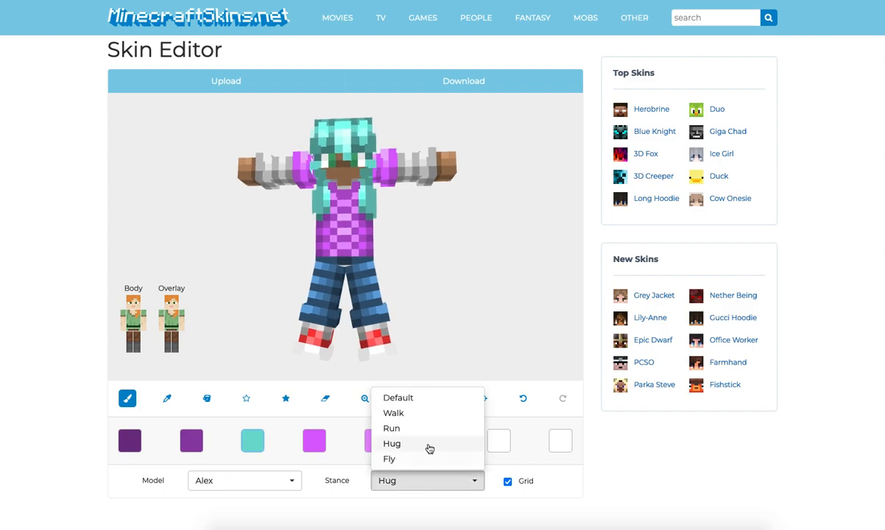
pyautogui.click(398, 398)
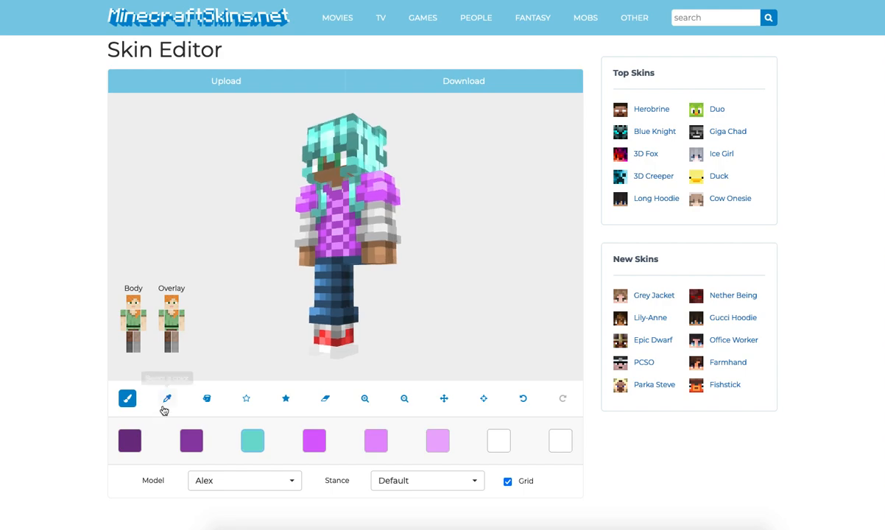
# With one leg hidden, sample greys from the remaining leg's shoe and touch up the shoe with them.
pyautogui.click(167, 398)
pyautogui.click(349, 340)
pyautogui.click(128, 398)
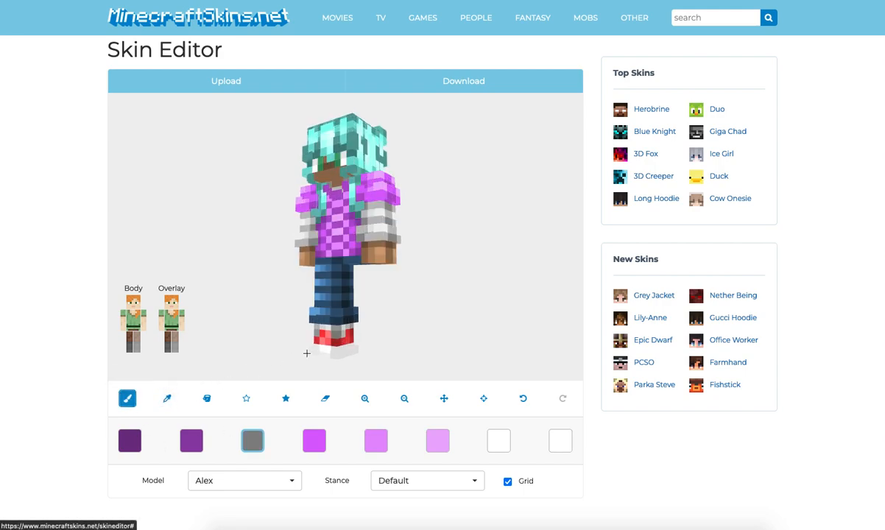
pyautogui.moveTo(335, 336); pyautogui.dragTo(397, 354)
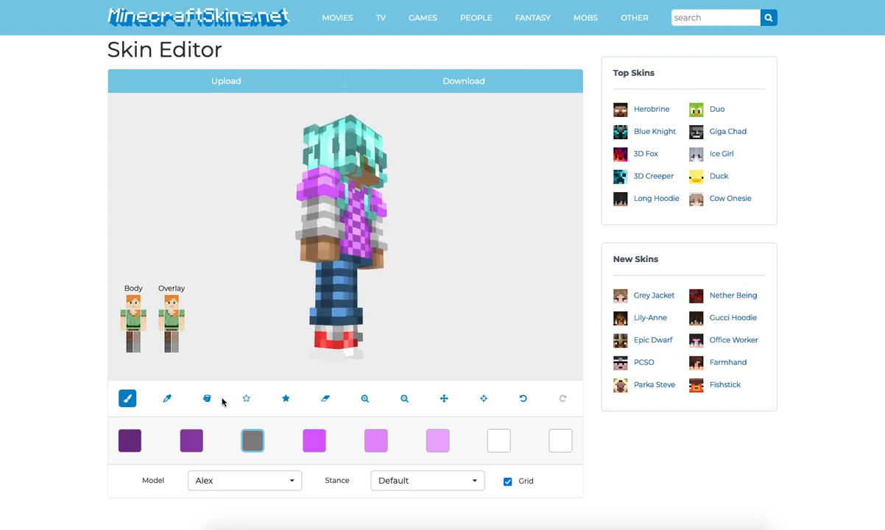
pyautogui.click(168, 399)
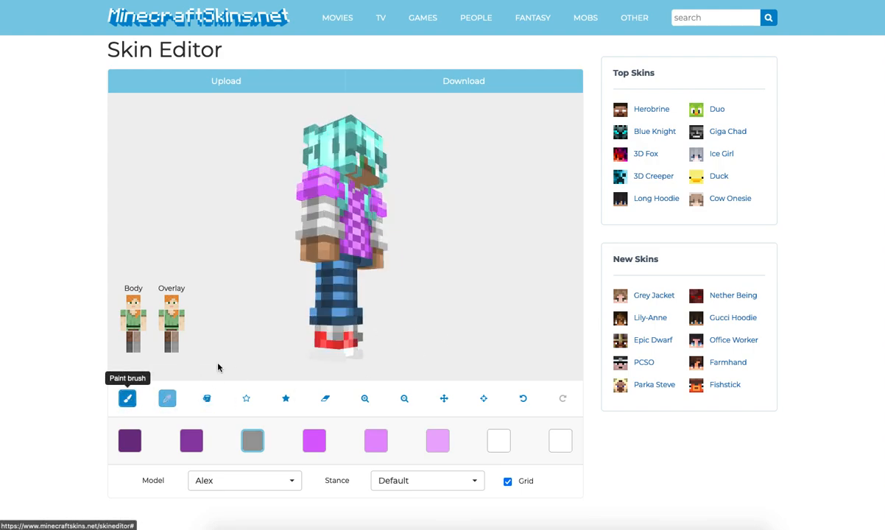
pyautogui.click(128, 398)
pyautogui.click(337, 337)
pyautogui.moveTo(451, 352); pyautogui.dragTo(399, 351)
# Undo the last paint stroke and show the hidden leg's body and overlay parts again.
pyautogui.click(137, 345)
pyautogui.moveTo(216, 284)
pyautogui.mouseDown()
pyautogui.moveTo(274, 282)
pyautogui.moveTo(228, 287)
pyautogui.mouseUp()
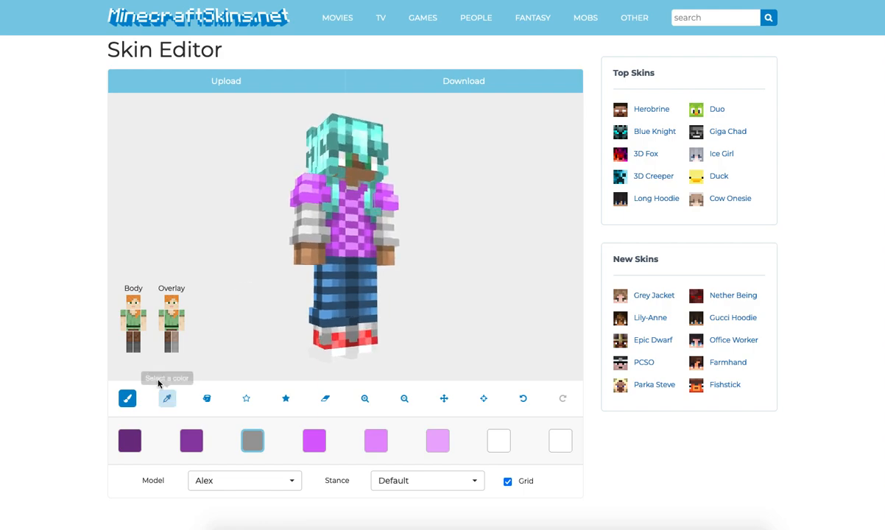
pyautogui.click(139, 349)
pyautogui.click(523, 400)
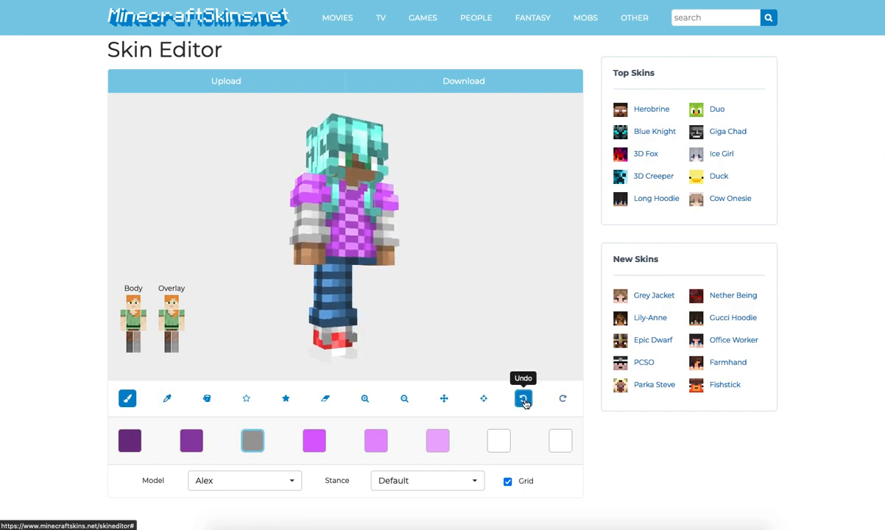
pyautogui.click(138, 349)
pyautogui.click(175, 349)
# Set the stance to Hug, examine the complete skin from all around, and return the stance to Default.
pyautogui.click(414, 475)
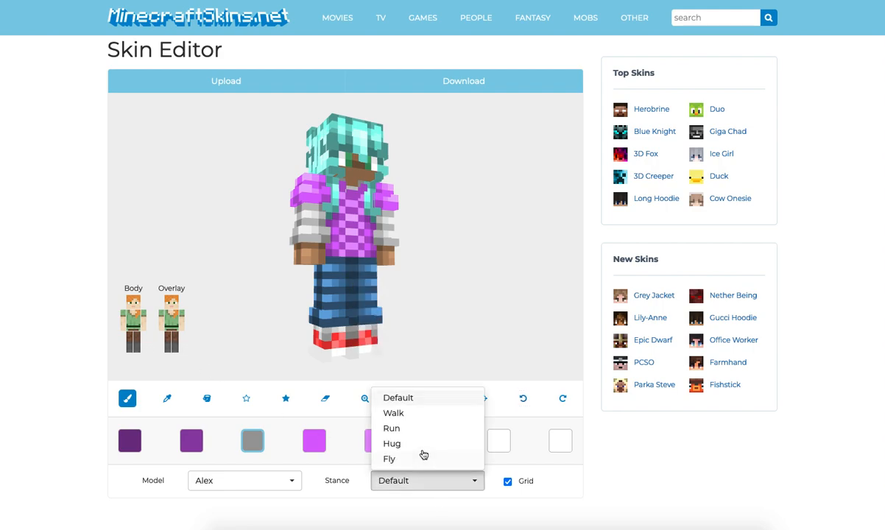
pyautogui.click(424, 444)
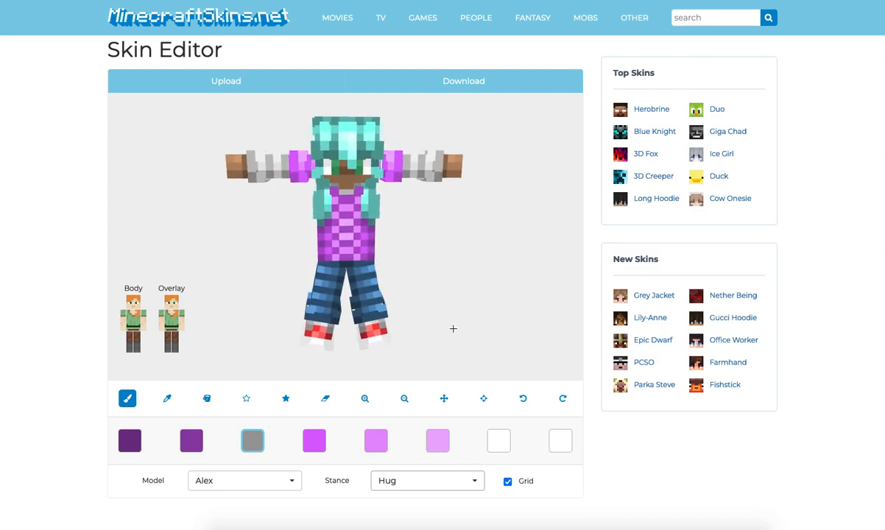
pyautogui.moveTo(423, 234); pyautogui.dragTo(298, 236)
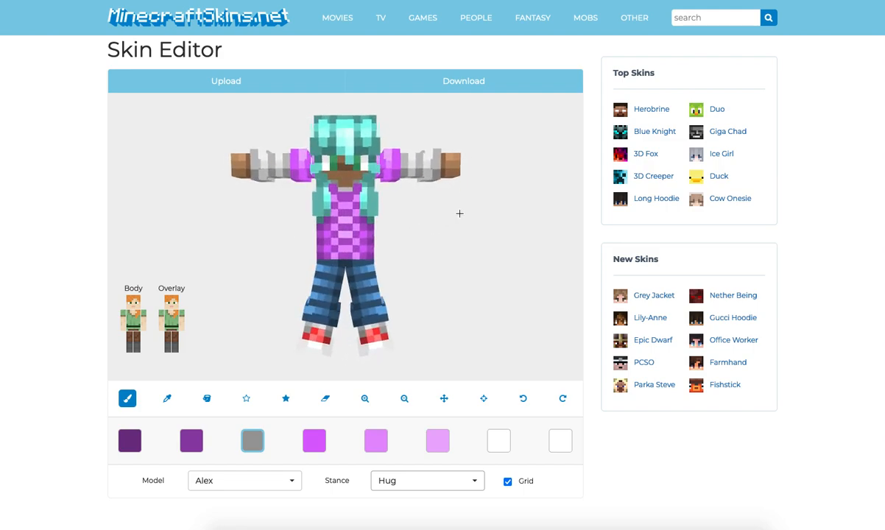
pyautogui.moveTo(458, 234); pyautogui.dragTo(444, 227)
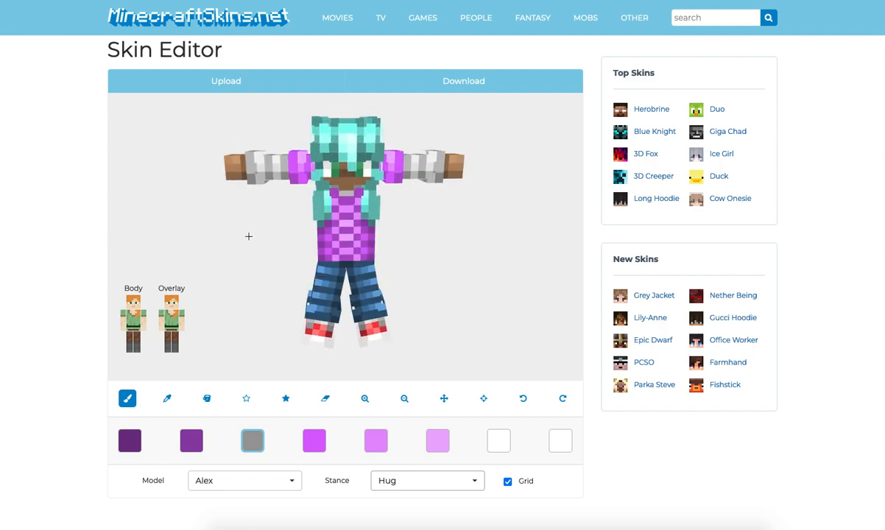
pyautogui.moveTo(245, 234)
pyautogui.mouseDown()
pyautogui.moveTo(474, 237)
pyautogui.moveTo(464, 233)
pyautogui.moveTo(424, 234)
pyautogui.moveTo(516, 253)
pyautogui.moveTo(292, 233)
pyautogui.moveTo(256, 242)
pyautogui.mouseUp()
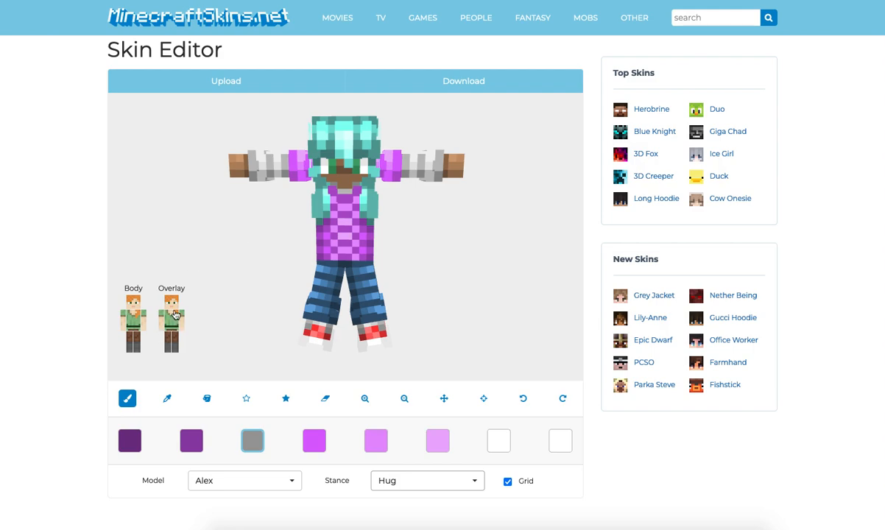
pyautogui.click(387, 481)
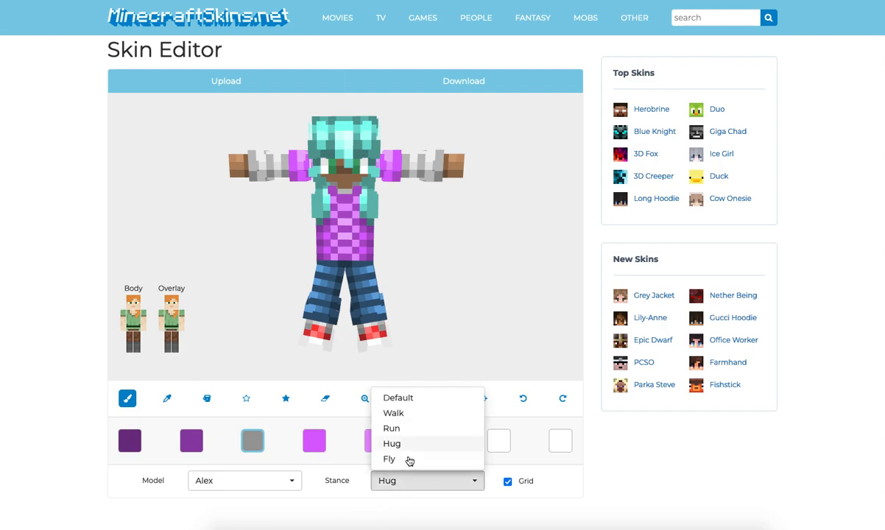
pyautogui.click(403, 400)
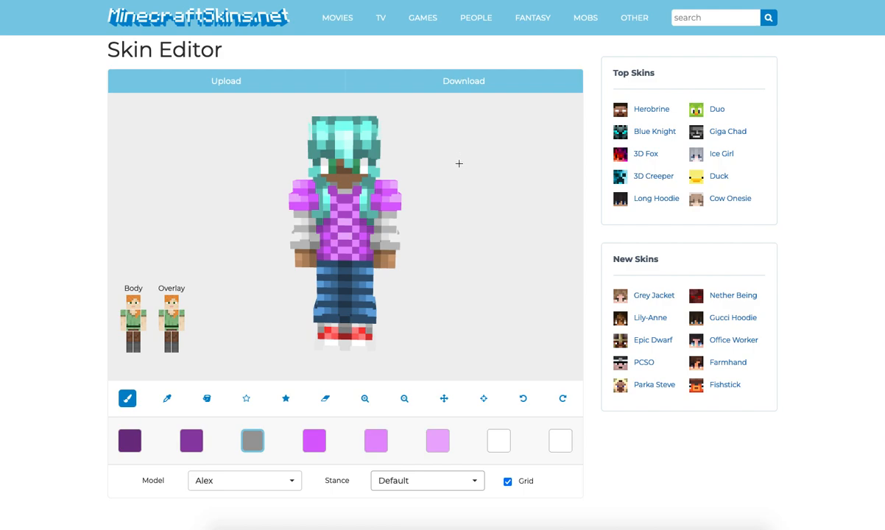
# Examine the complete skin from the front and both sides, comparing the head with and without its overlay.
pyautogui.moveTo(461, 163)
pyautogui.mouseDown()
pyautogui.moveTo(455, 174)
pyautogui.moveTo(492, 172)
pyautogui.moveTo(461, 167)
pyautogui.mouseUp()
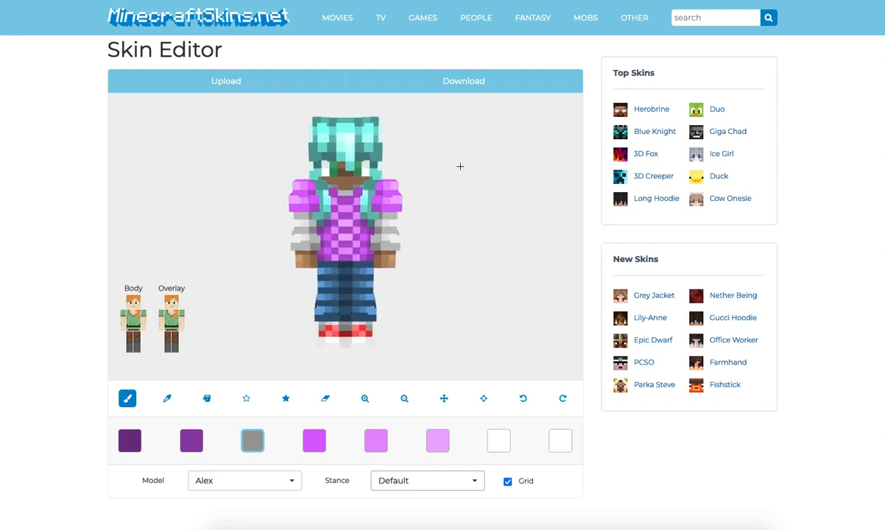
pyautogui.click(171, 302)
pyautogui.click(171, 302)
pyautogui.moveTo(193, 238)
pyautogui.mouseDown()
pyautogui.moveTo(218, 221)
pyautogui.moveTo(196, 233)
pyautogui.moveTo(269, 235)
pyautogui.moveTo(209, 225)
pyautogui.moveTo(221, 241)
pyautogui.moveTo(241, 241)
pyautogui.moveTo(192, 235)
pyautogui.mouseUp()
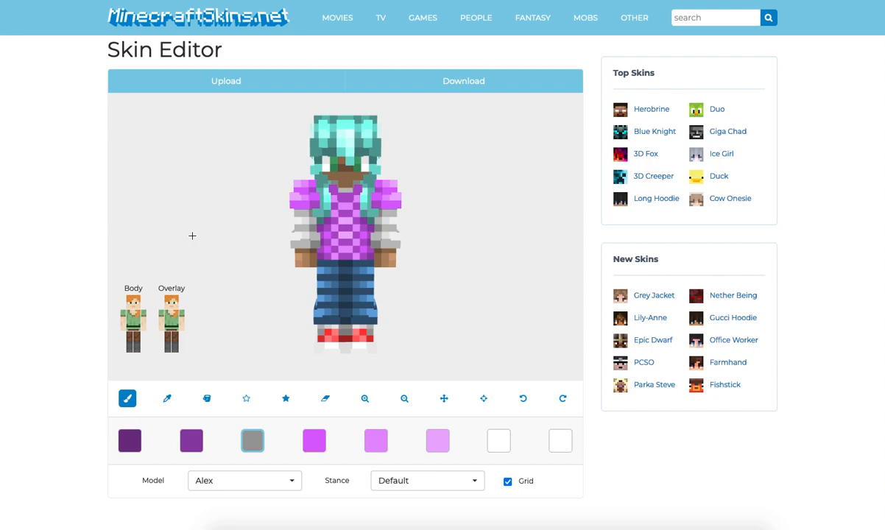
pyautogui.moveTo(192, 235)
pyautogui.mouseDown()
pyautogui.moveTo(249, 233)
pyautogui.moveTo(169, 234)
pyautogui.moveTo(197, 239)
pyautogui.moveTo(189, 238)
pyautogui.mouseUp()
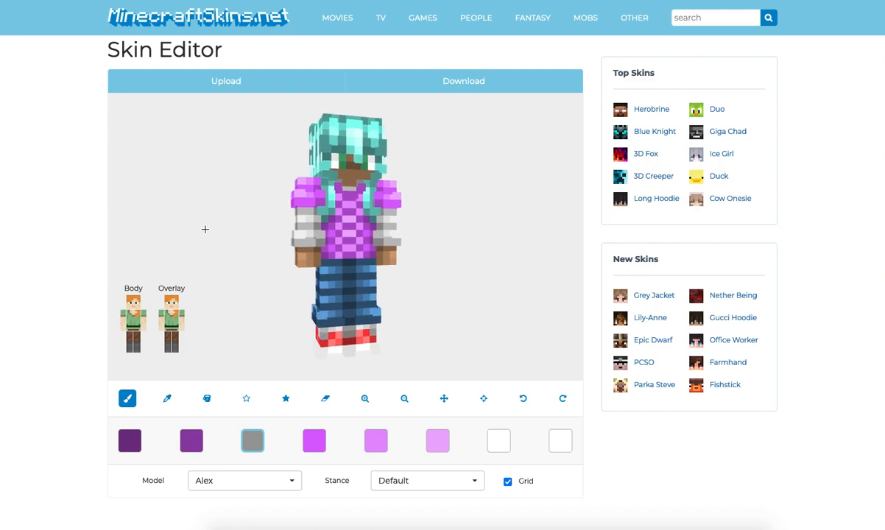
pyautogui.moveTo(451, 234)
pyautogui.mouseDown()
pyautogui.moveTo(477, 225)
pyautogui.moveTo(453, 228)
pyautogui.mouseUp()
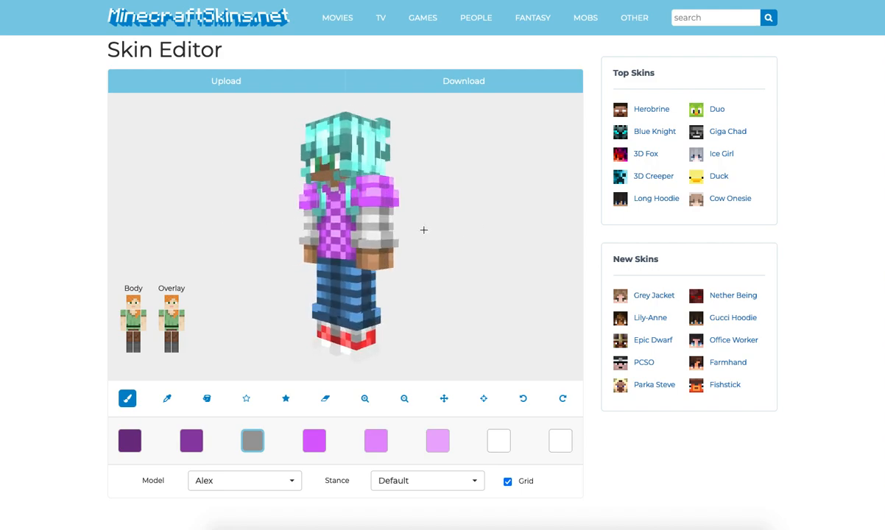
pyautogui.moveTo(475, 229); pyautogui.dragTo(458, 221)
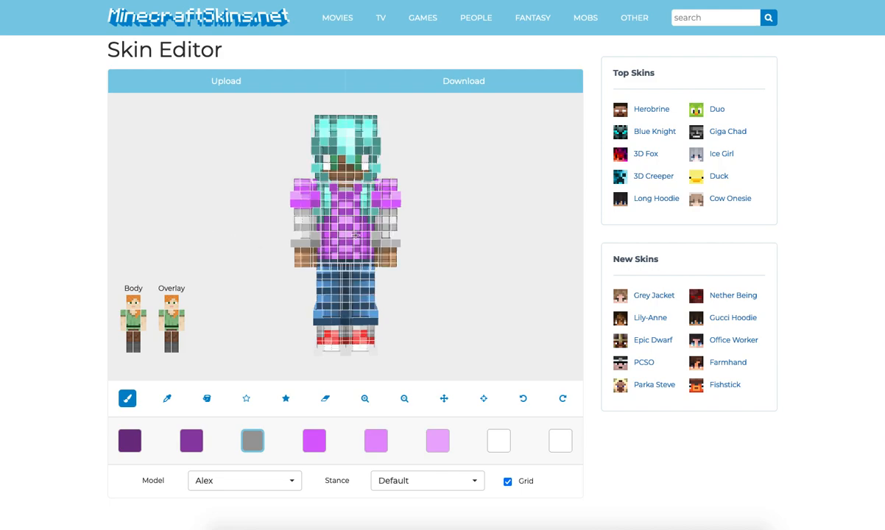
pyautogui.moveTo(435, 298); pyautogui.dragTo(416, 300)
pyautogui.moveTo(403, 224); pyautogui.dragTo(411, 229)
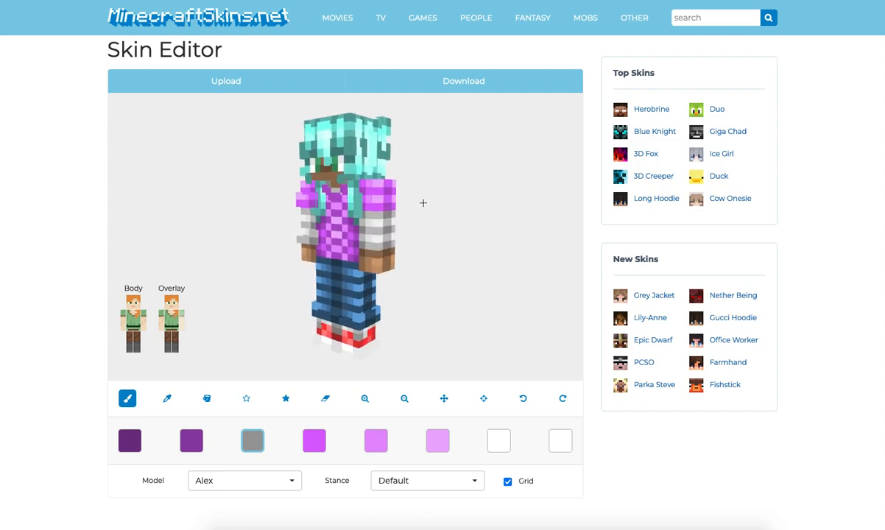
# Examine the skin from the front and back, comparing the head with its overlay hidden and with its body part hidden.
pyautogui.moveTo(251, 241); pyautogui.dragTo(279, 240)
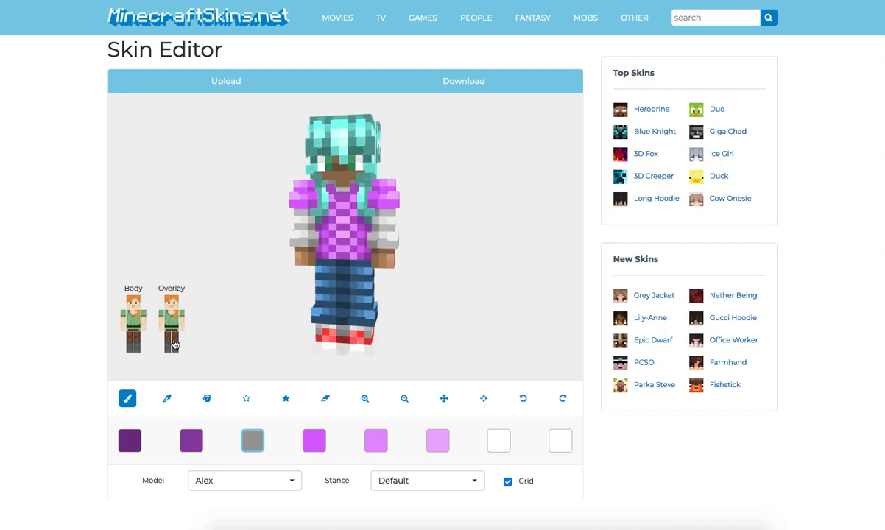
pyautogui.moveTo(198, 243)
pyautogui.mouseDown()
pyautogui.moveTo(166, 246)
pyautogui.moveTo(193, 245)
pyautogui.mouseUp()
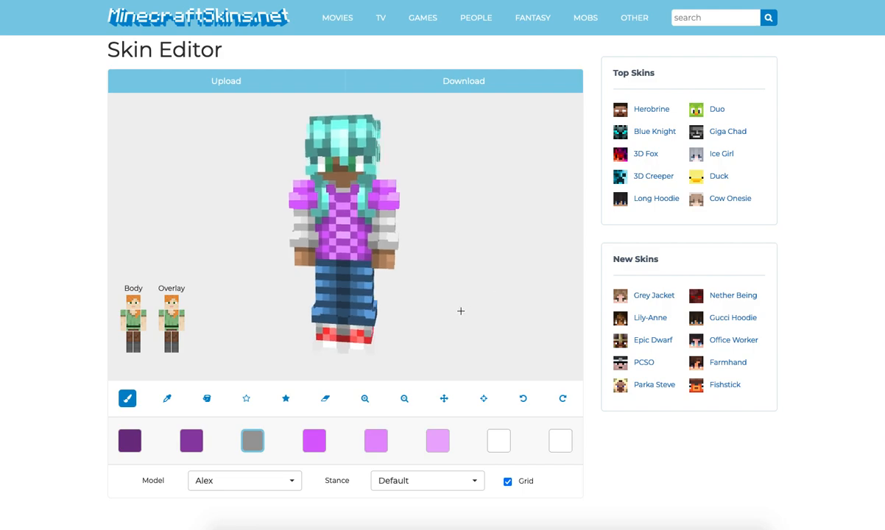
pyautogui.moveTo(465, 311); pyautogui.dragTo(343, 310)
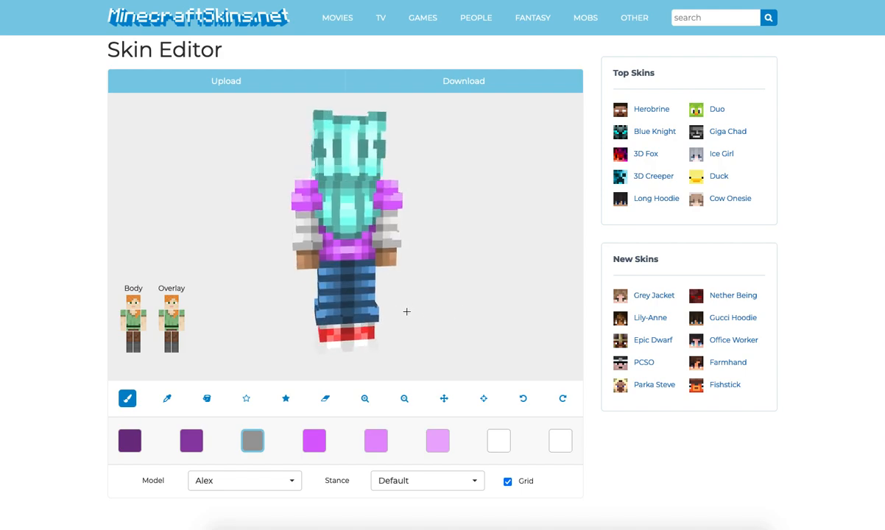
pyautogui.moveTo(406, 312); pyautogui.dragTo(497, 318)
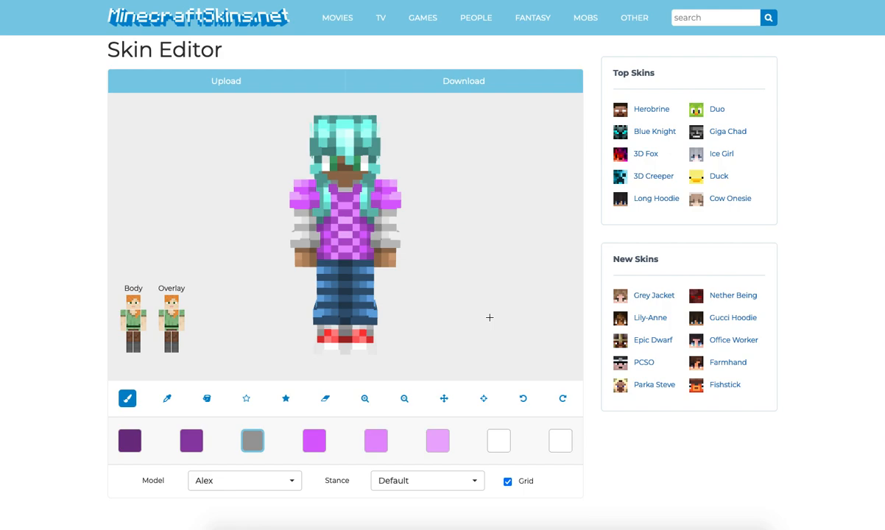
pyautogui.click(174, 305)
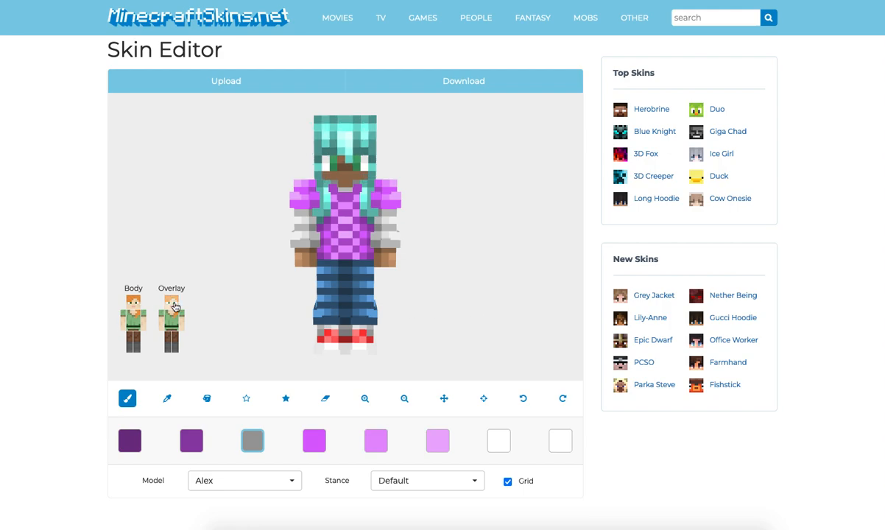
pyautogui.click(175, 305)
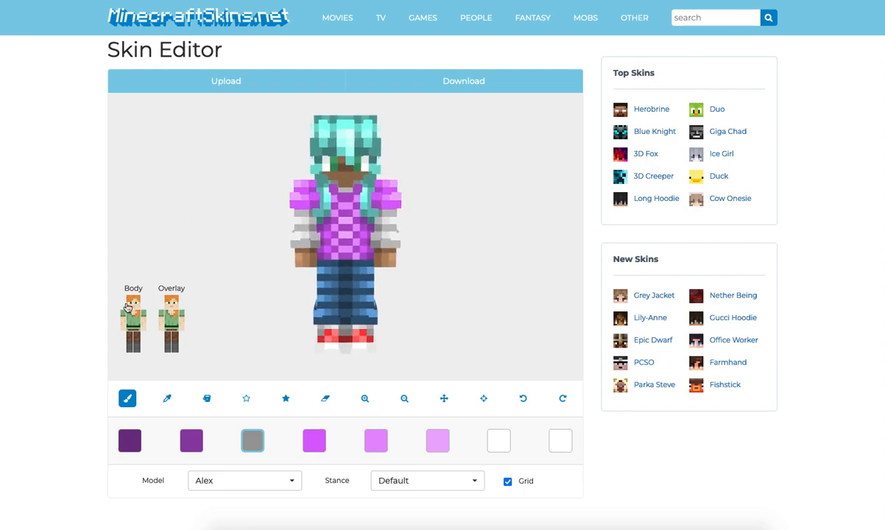
pyautogui.moveTo(190, 261); pyautogui.dragTo(339, 188)
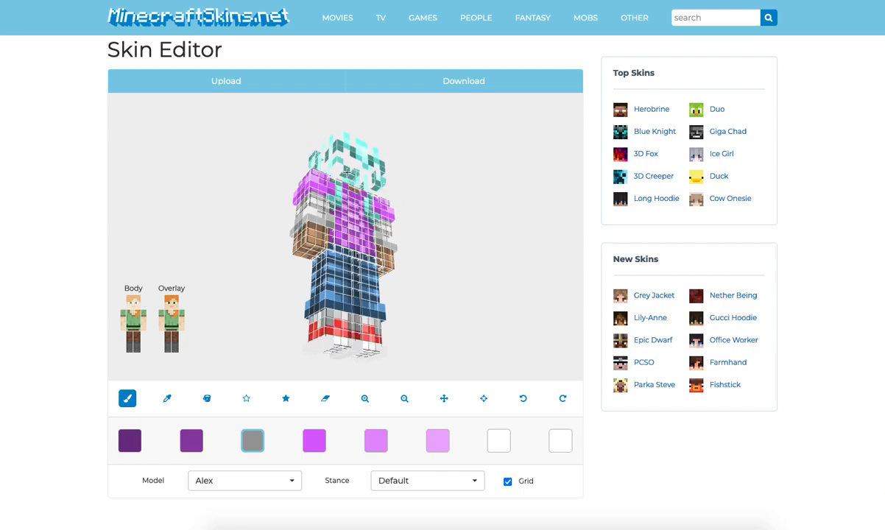
pyautogui.click(133, 303)
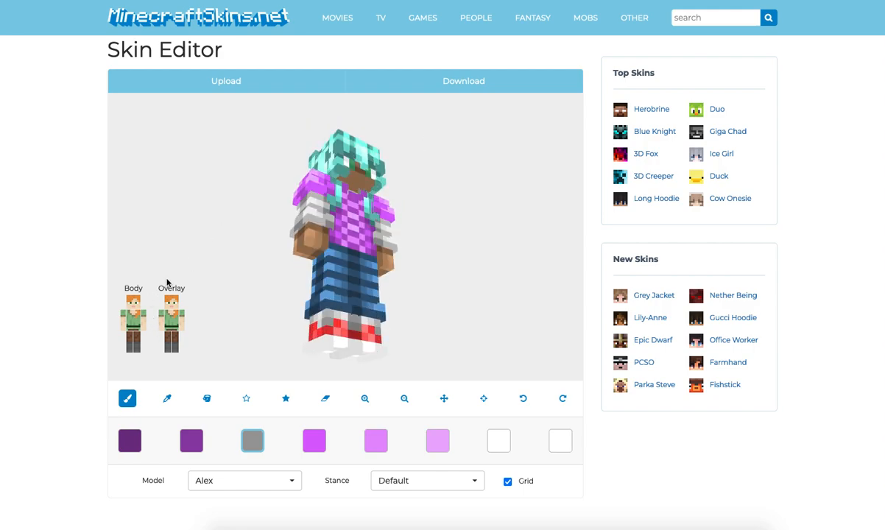
pyautogui.click(154, 271)
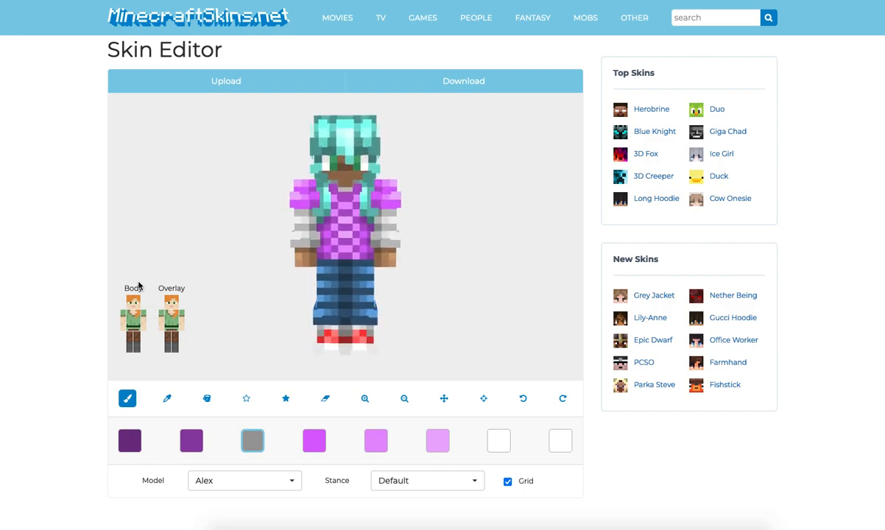
# Sample dark teal from the hair, try a touch-up on the head with its overlay toggled, and undo the stroke.
pyautogui.click(167, 398)
pyautogui.click(302, 171)
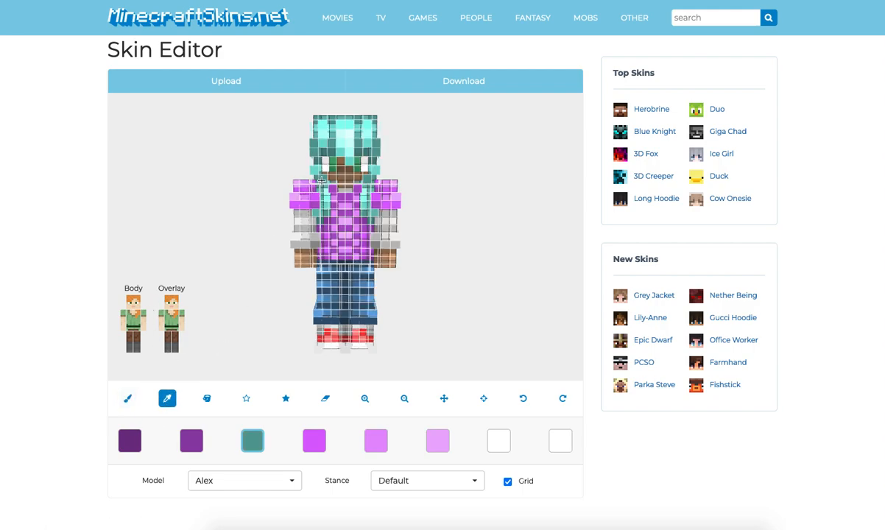
pyautogui.click(127, 399)
pyautogui.click(177, 312)
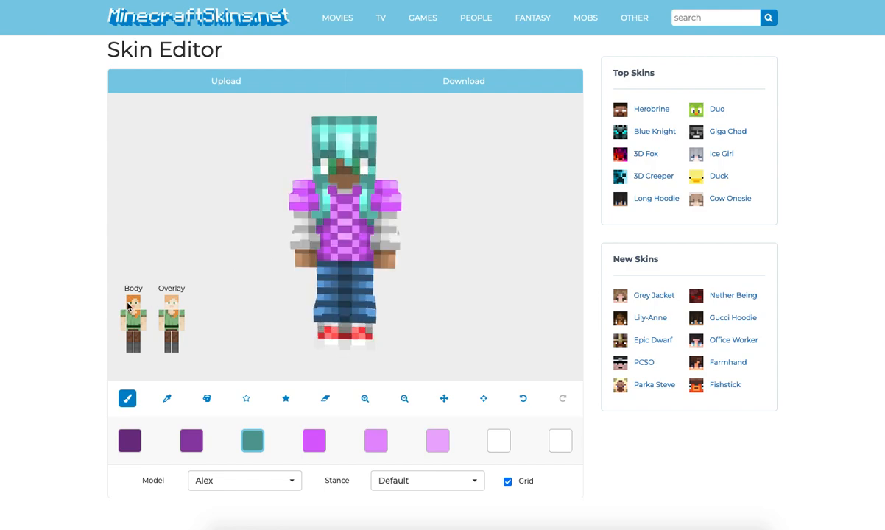
pyautogui.click(168, 307)
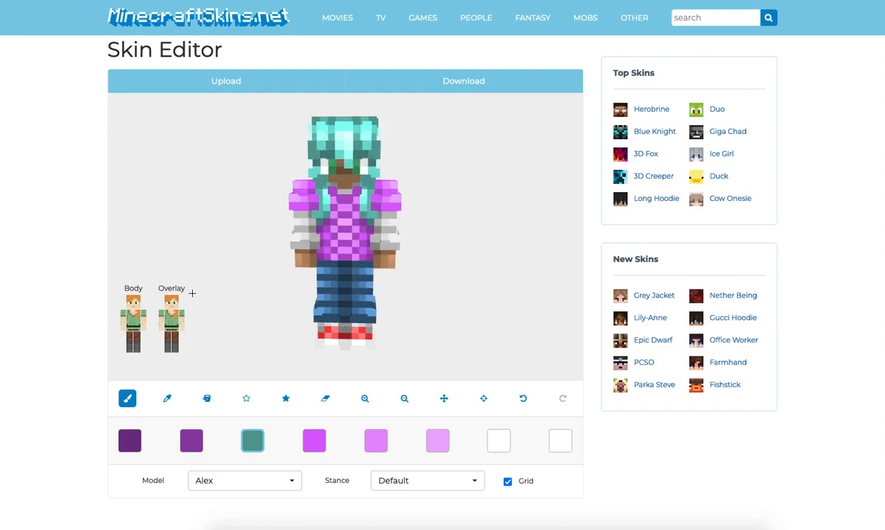
pyautogui.click(173, 305)
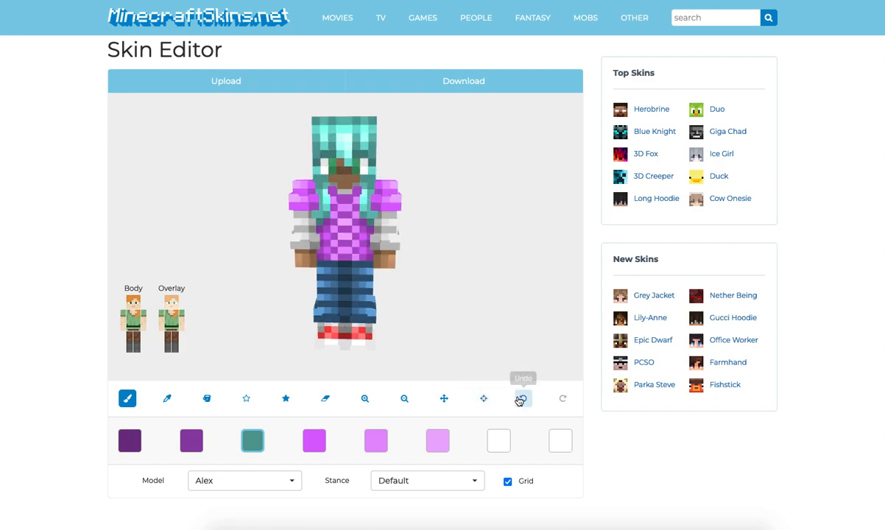
pyautogui.click(523, 399)
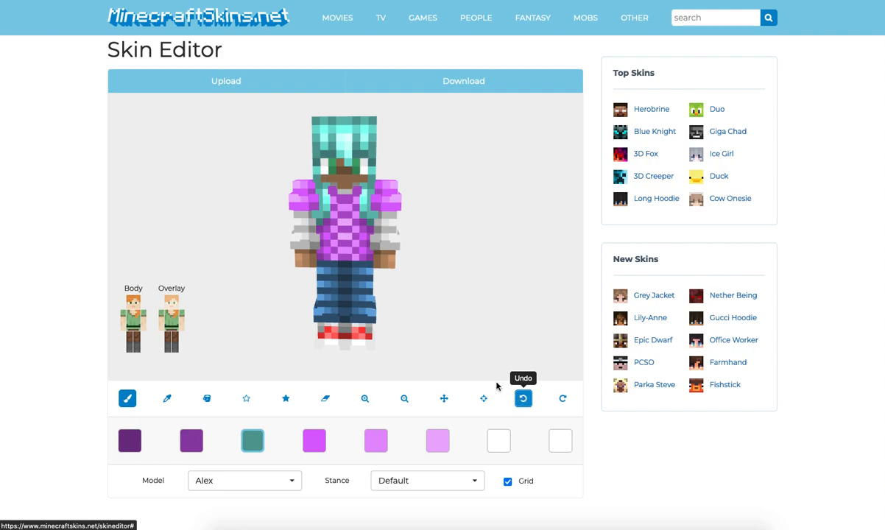
pyautogui.click(169, 306)
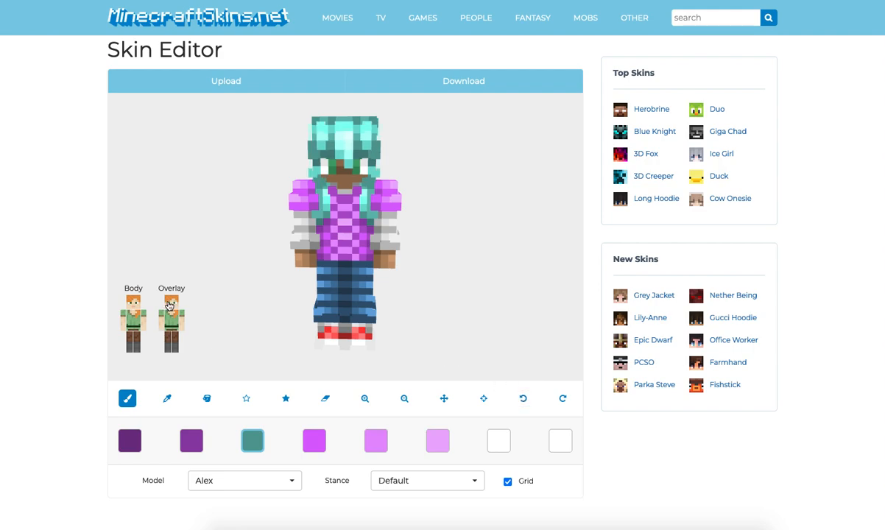
# Examine the complete skin all around with every body and overlay part shown.
pyautogui.moveTo(180, 255)
pyautogui.mouseDown()
pyautogui.moveTo(220, 239)
pyautogui.moveTo(209, 234)
pyautogui.moveTo(237, 231)
pyautogui.moveTo(184, 251)
pyautogui.mouseUp()
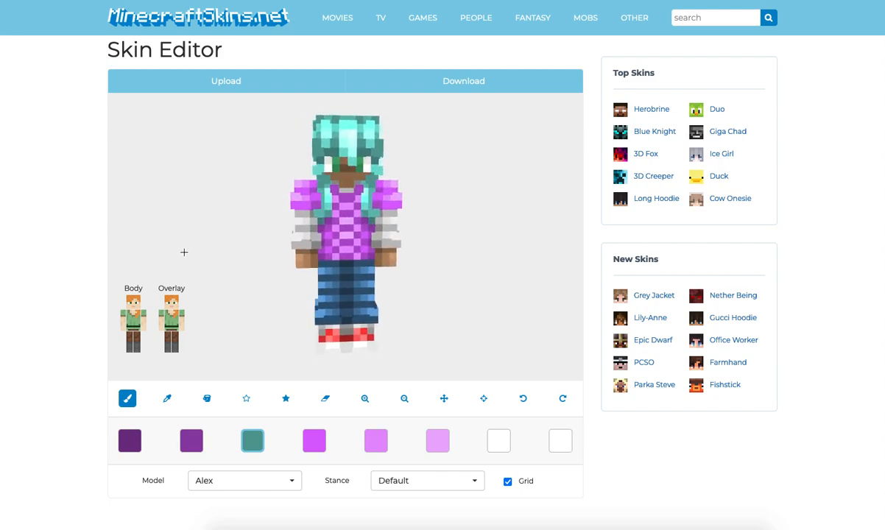
pyautogui.moveTo(181, 253); pyautogui.dragTo(438, 255)
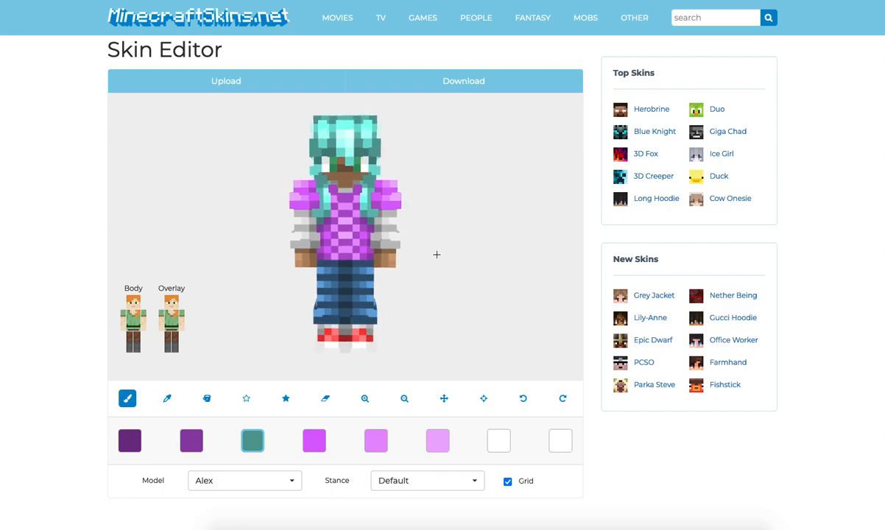
pyautogui.moveTo(439, 263)
pyautogui.mouseDown()
pyautogui.moveTo(431, 260)
pyautogui.moveTo(438, 265)
pyautogui.mouseUp()
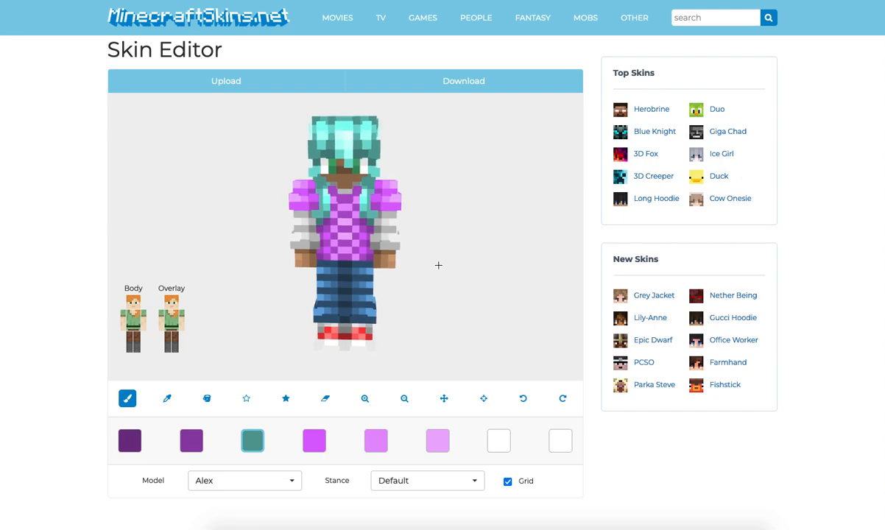